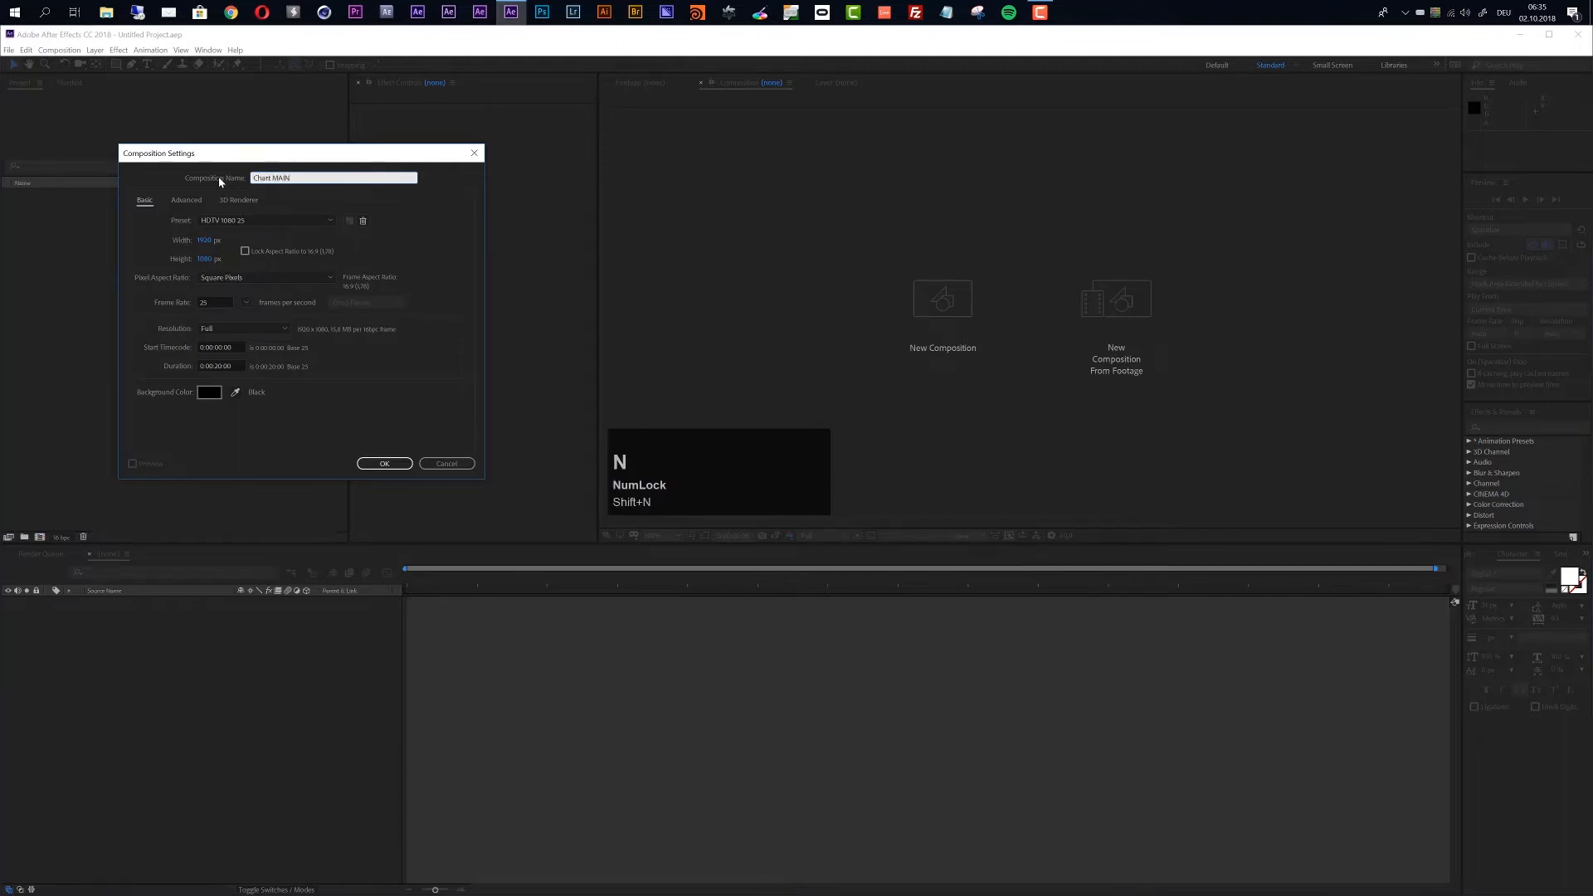
# Step: Create the Chart MAIN composition and add a comp-sized black solid named Chart Mask
pyautogui.click(380, 464)
pyautogui.click(583, 632)
pyautogui.hotkey('ctrl', 'y')
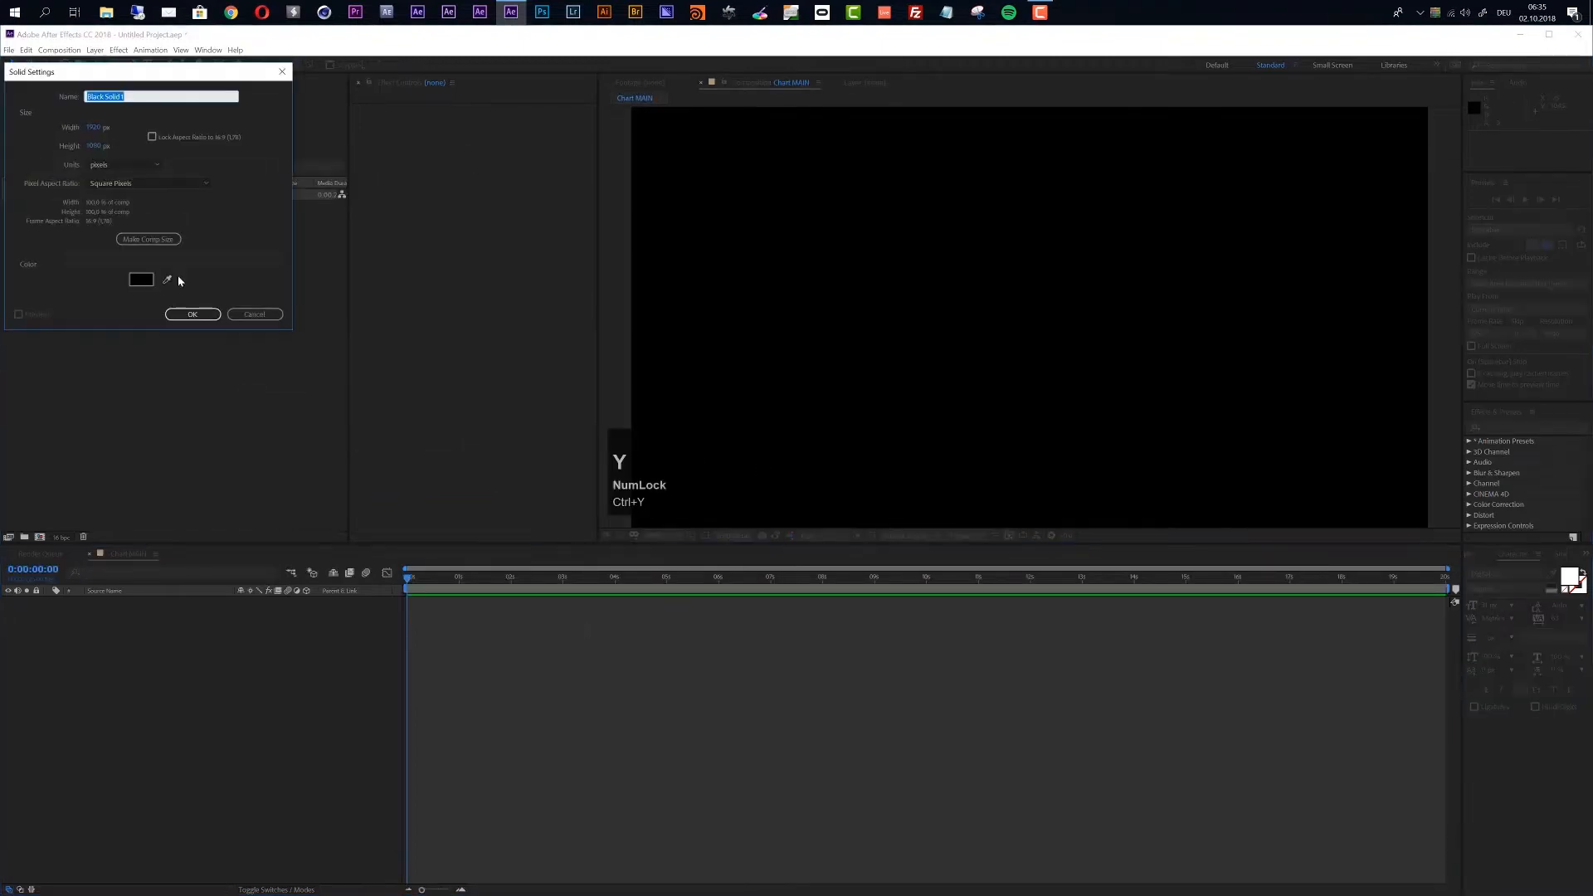
pyautogui.write('Chart Mask')
pyautogui.click(191, 314)
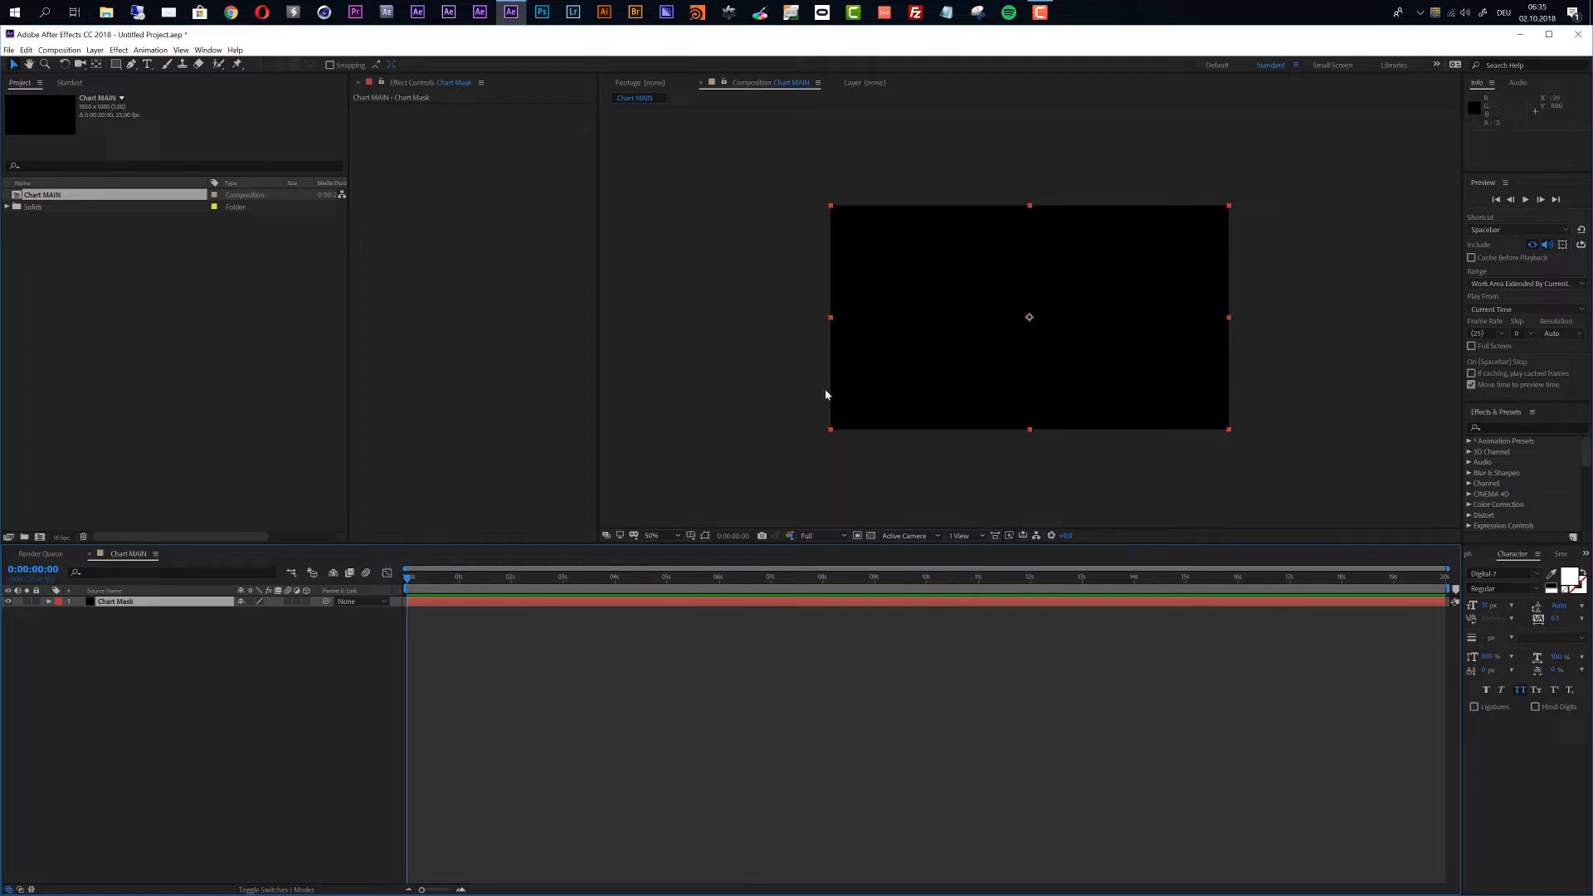
# Step: Draw an open guide curve with the Pen tool on Chart Mask, rising from beyond the frame's lower left to beyond its right edge
pyautogui.click(134, 64)
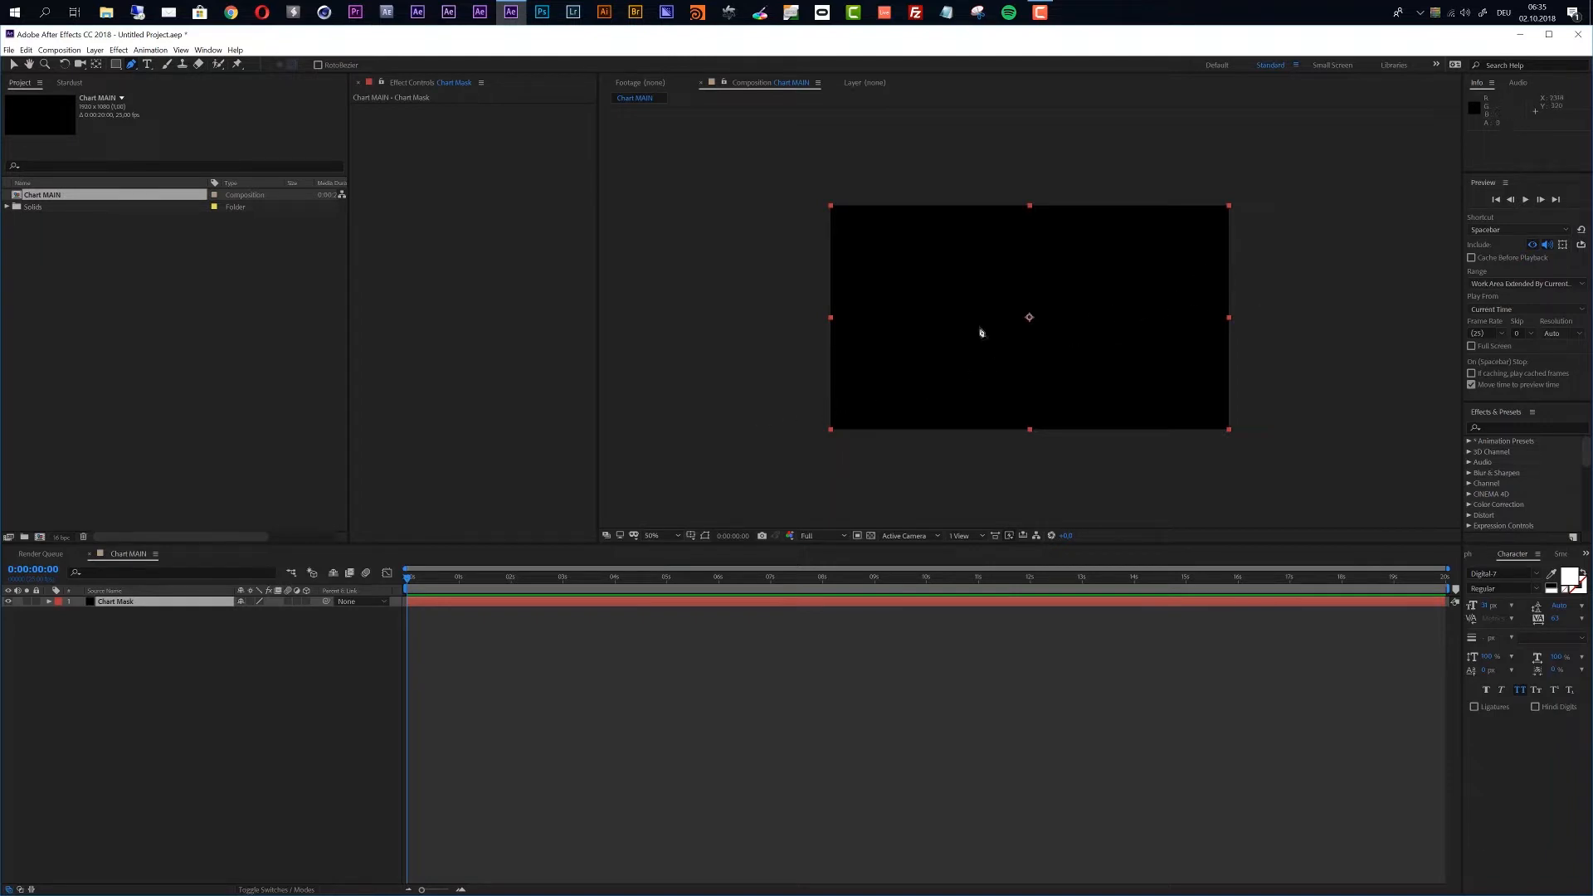
pyautogui.click(805, 403)
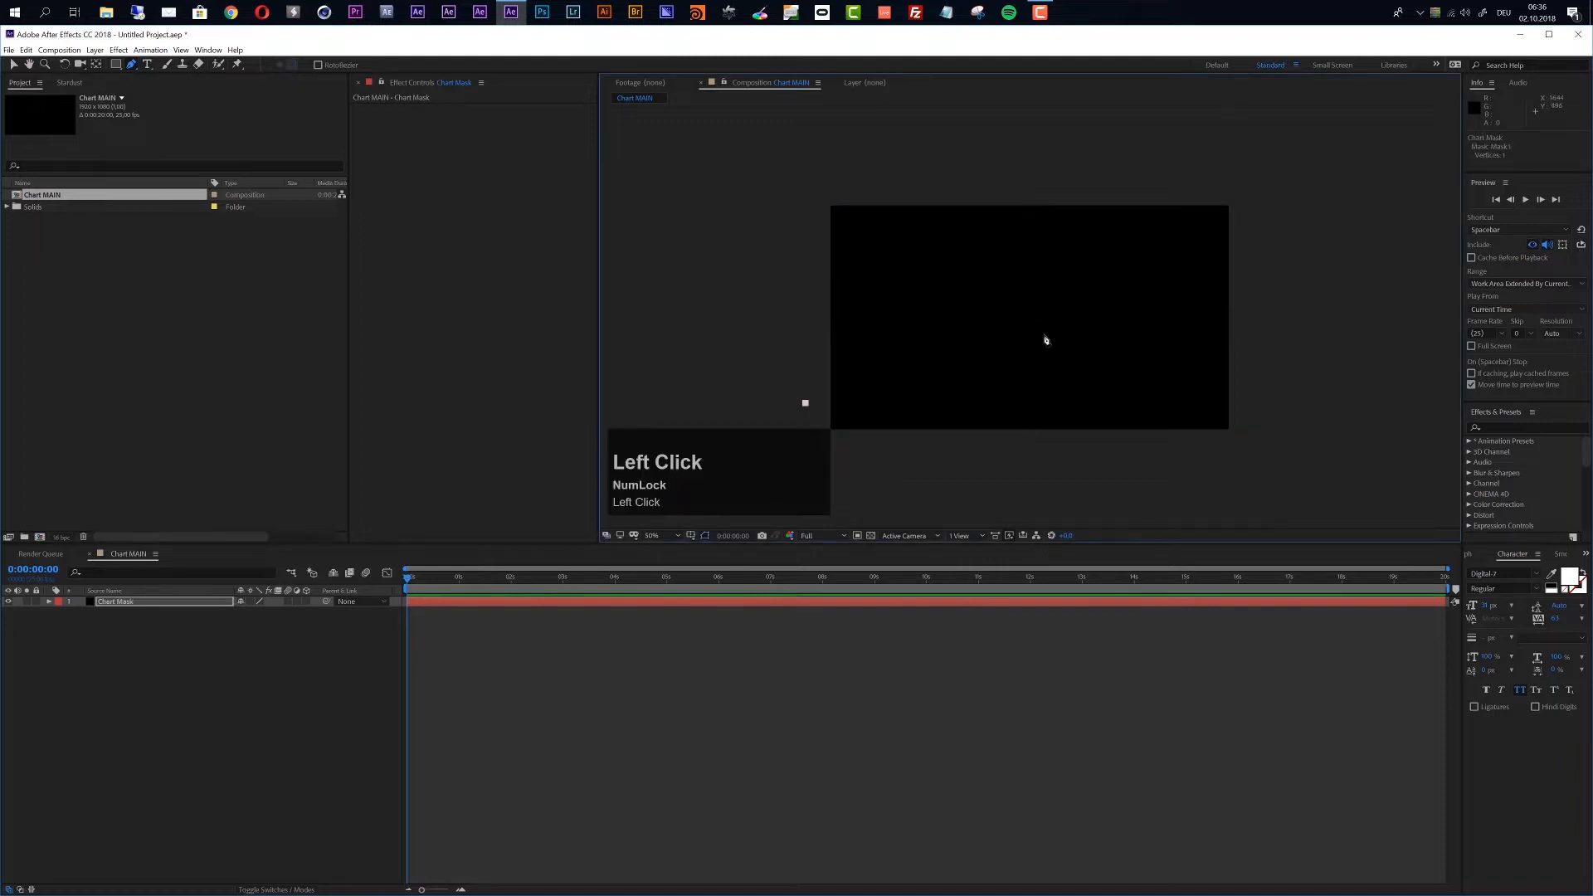
pyautogui.moveTo(1258, 263); pyautogui.dragTo(1376, 149)
pyautogui.click(467, 681)
# Step: Draw a second, jagged mask path on Chart Mask that zigzags upward along the guide curve and ends just past the frame's right edge
pyautogui.click(121, 604)
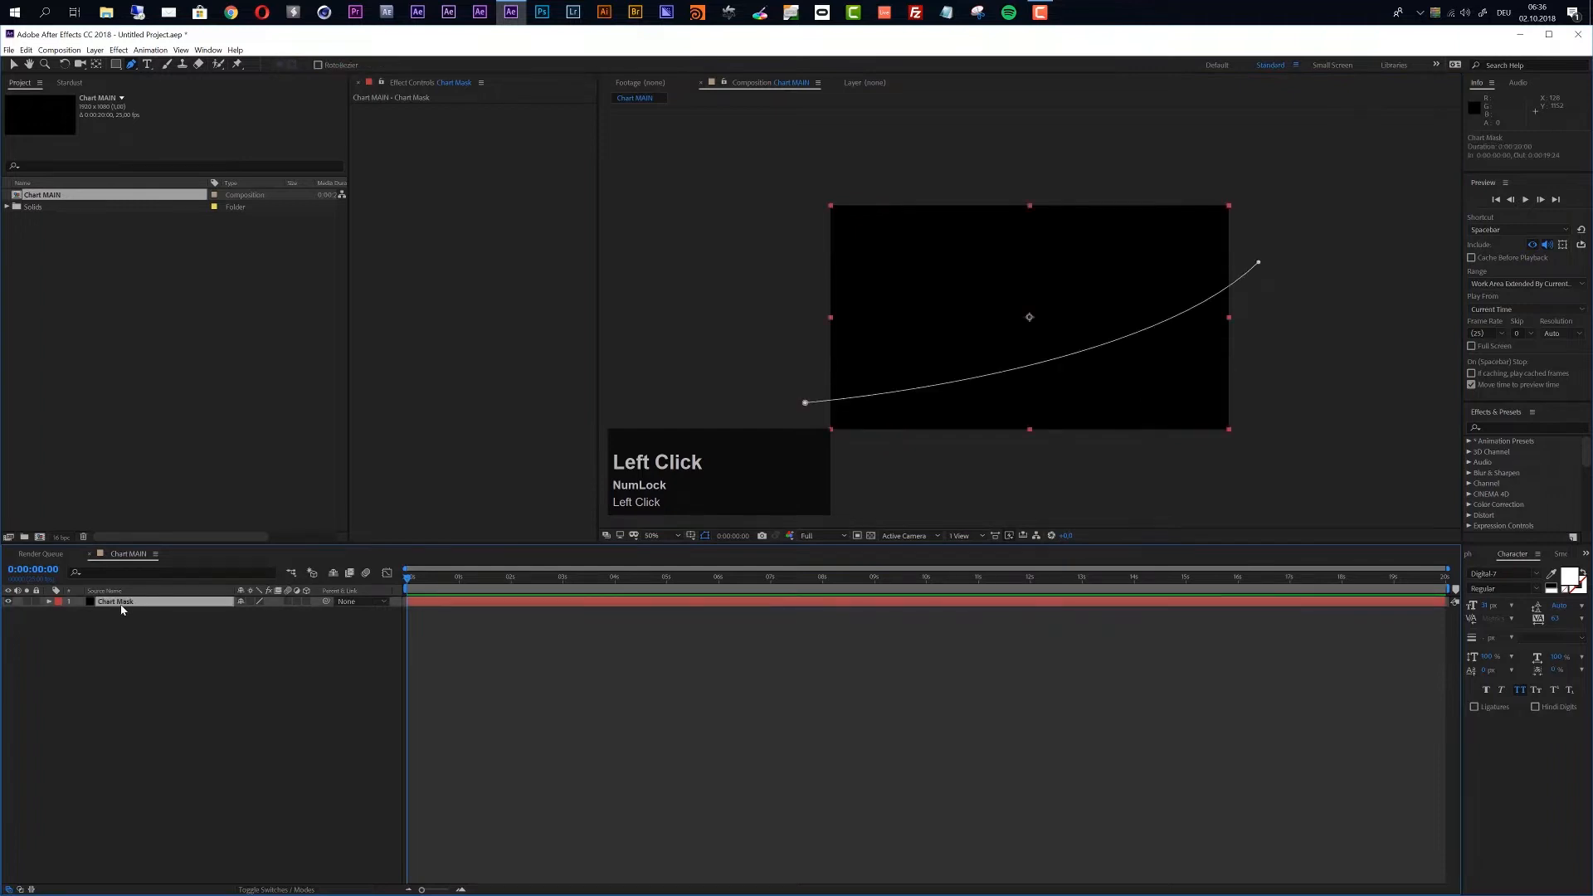
pyautogui.click(805, 390)
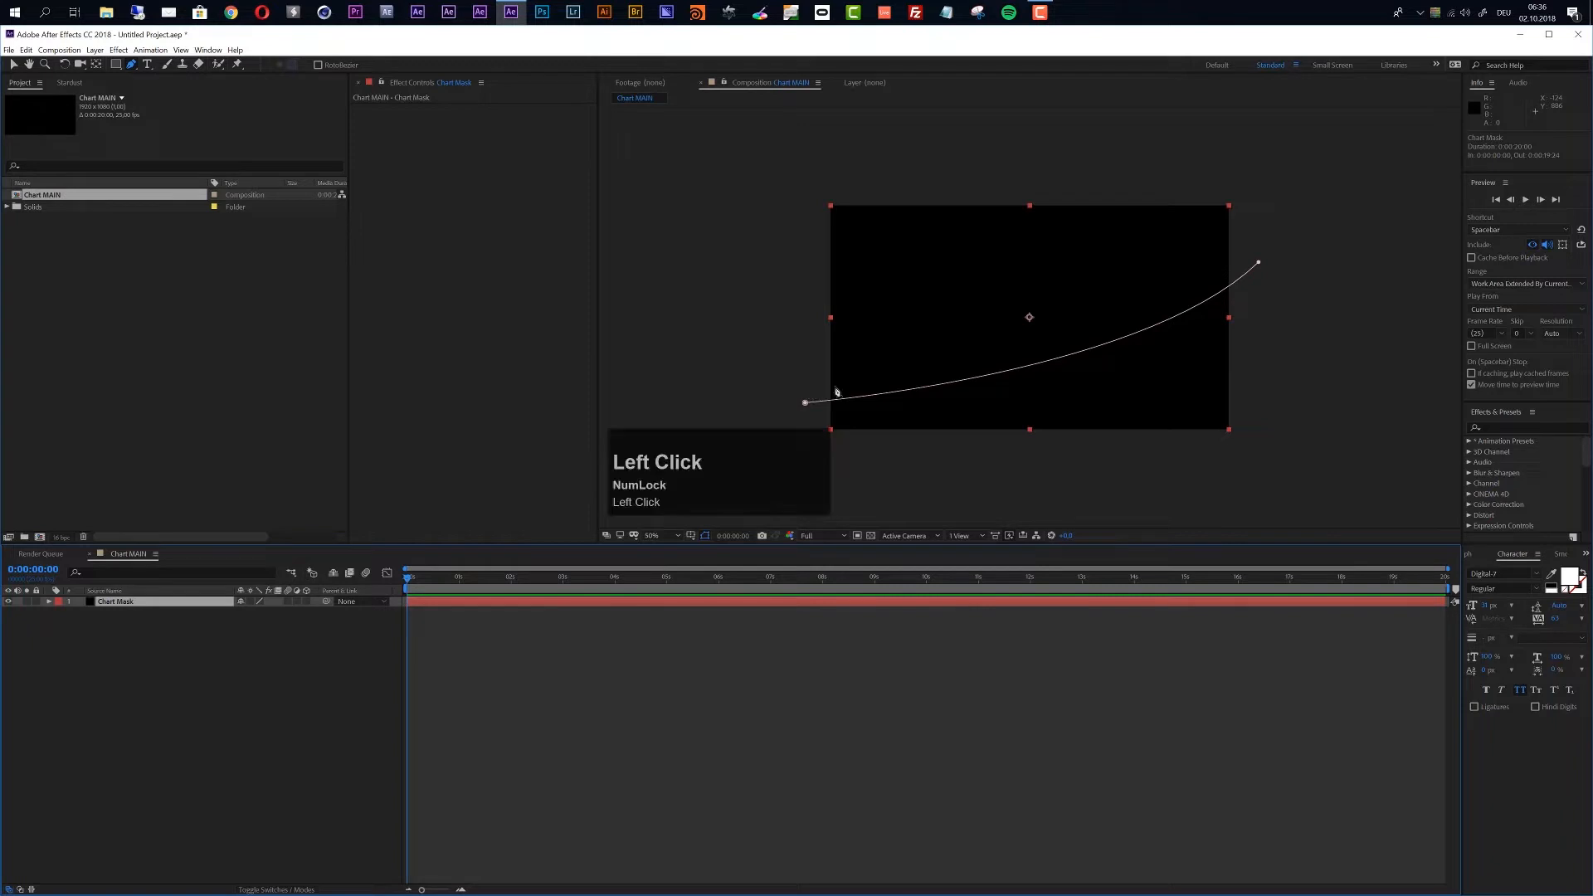
pyautogui.click(884, 385)
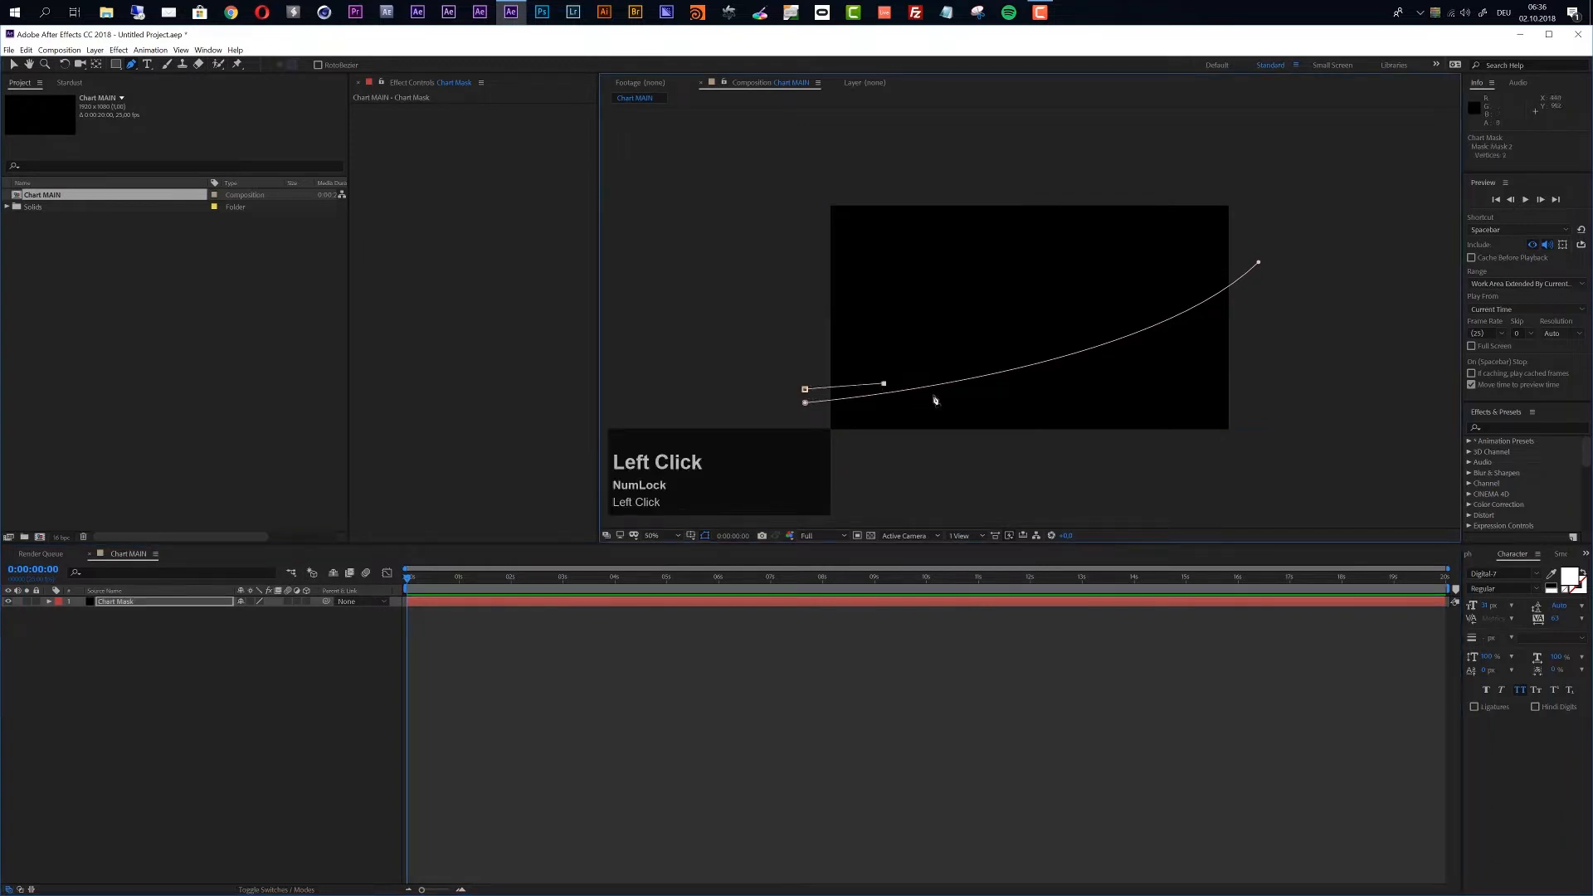
pyautogui.click(934, 395)
pyautogui.click(980, 373)
pyautogui.click(1000, 386)
pyautogui.click(1048, 354)
pyautogui.click(1067, 375)
pyautogui.click(1086, 363)
pyautogui.click(1101, 350)
pyautogui.click(1118, 328)
pyautogui.click(1136, 315)
pyautogui.click(1157, 331)
pyautogui.click(1178, 308)
pyautogui.click(1185, 285)
pyautogui.click(1209, 282)
pyautogui.click(1219, 265)
pyautogui.click(1232, 253)
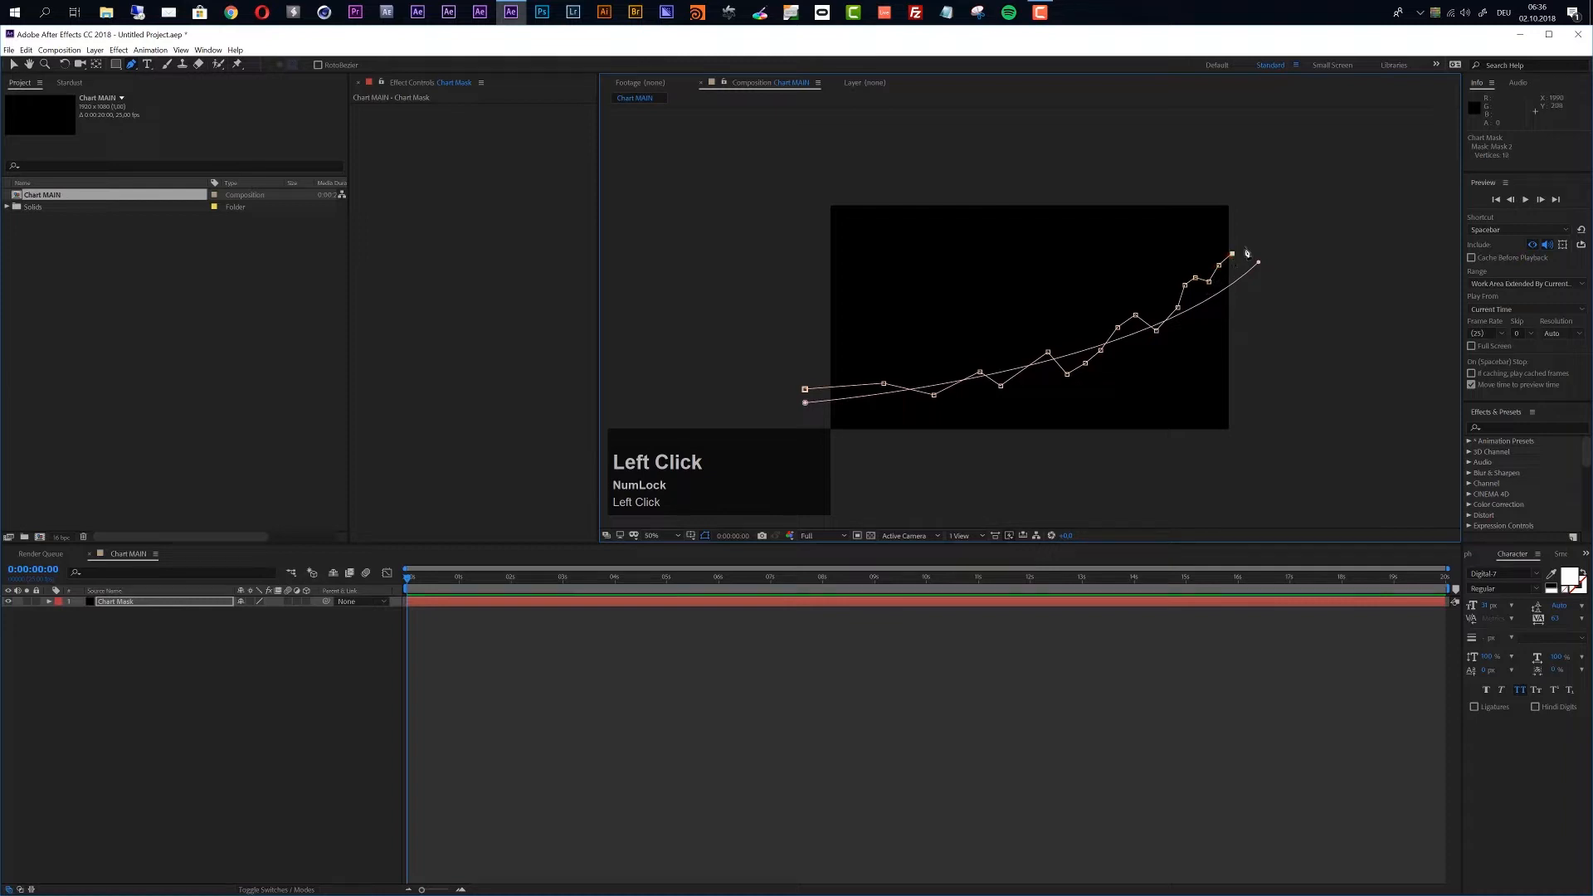
pyautogui.click(1260, 246)
pyautogui.click(1269, 261)
pyautogui.click(1276, 286)
pyautogui.click(1285, 313)
pyautogui.click(1290, 327)
pyautogui.click(1292, 339)
pyautogui.click(1300, 361)
pyautogui.click(1309, 390)
pyautogui.click(1314, 413)
pyautogui.click(1322, 426)
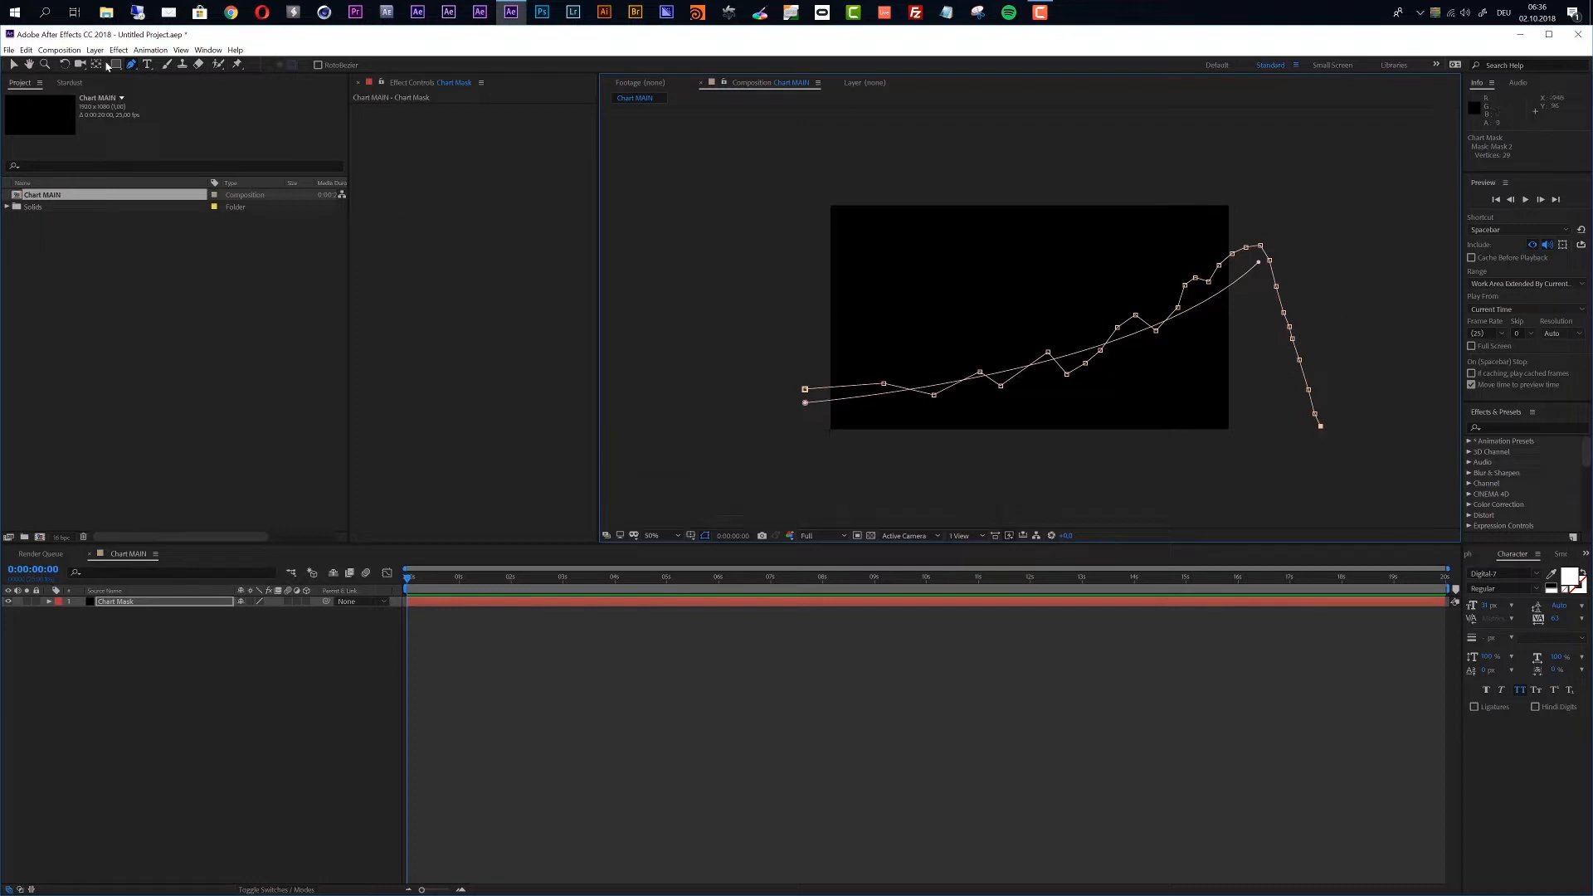
pyautogui.click(14, 65)
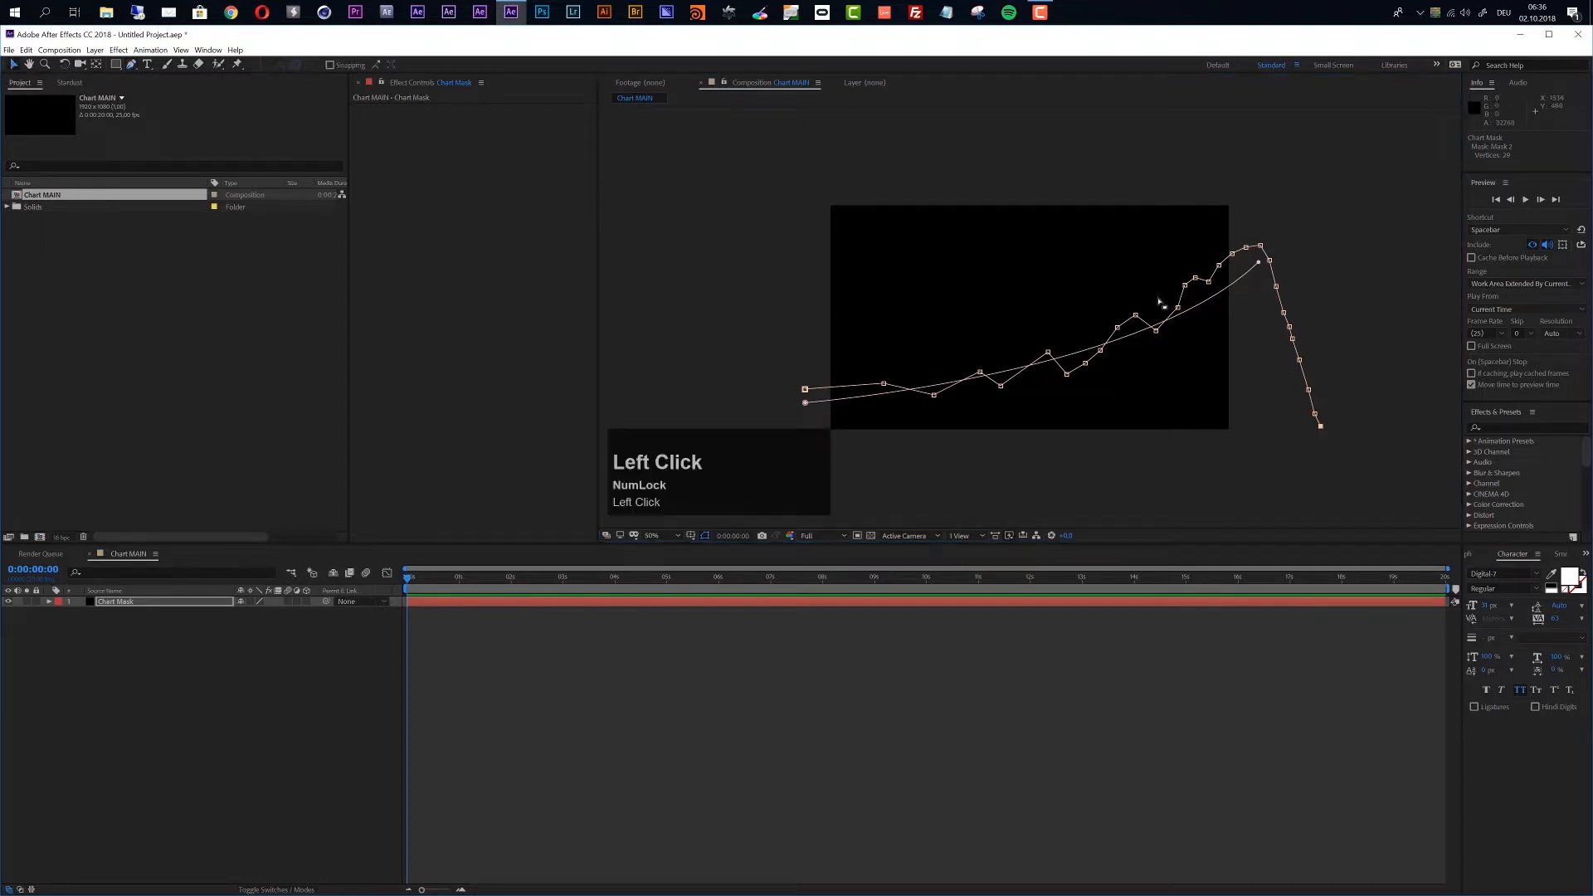
pyautogui.keyDown('shift'); pyautogui.click(1276, 287); pyautogui.keyUp('shift')
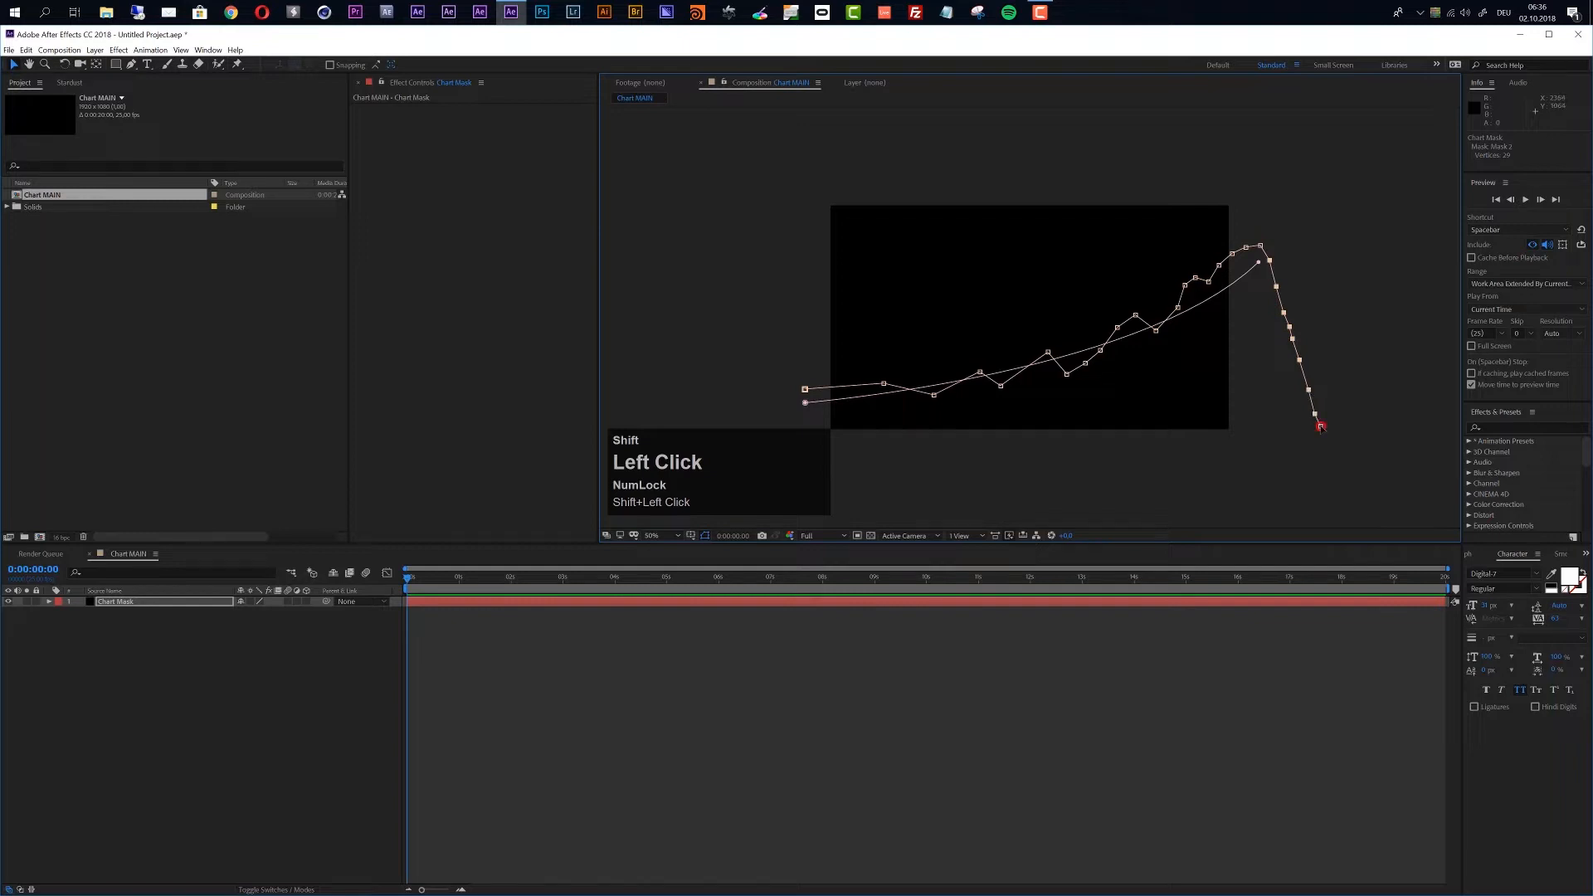
pyautogui.press('Delete')
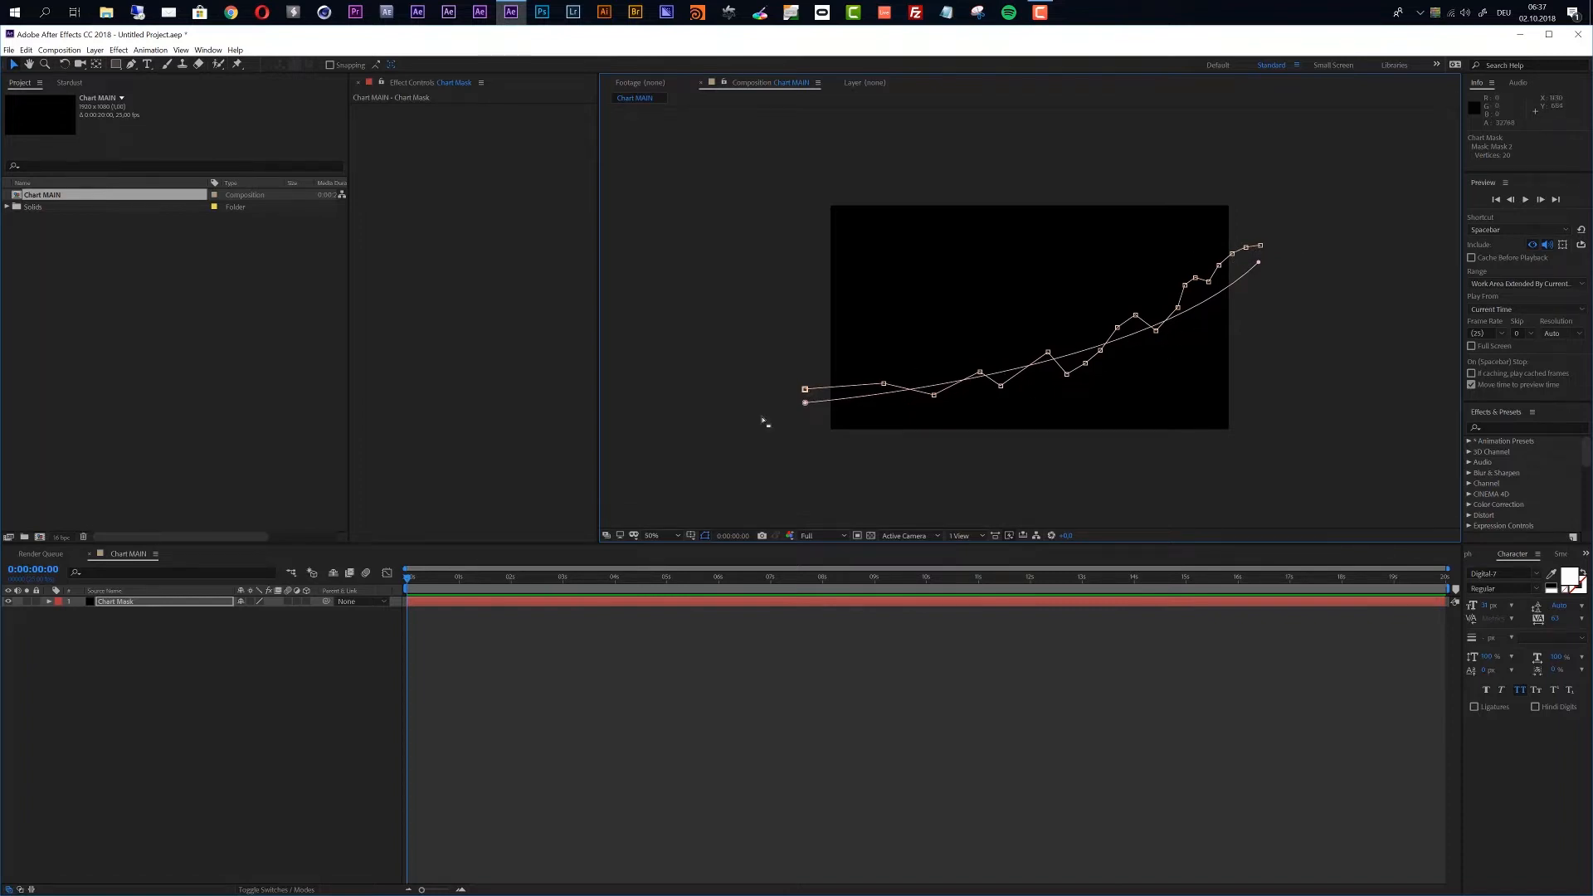
# Step: Delete the smooth guide curve, Mask 1, from the Chart Mask layer
pyautogui.click(100, 603)
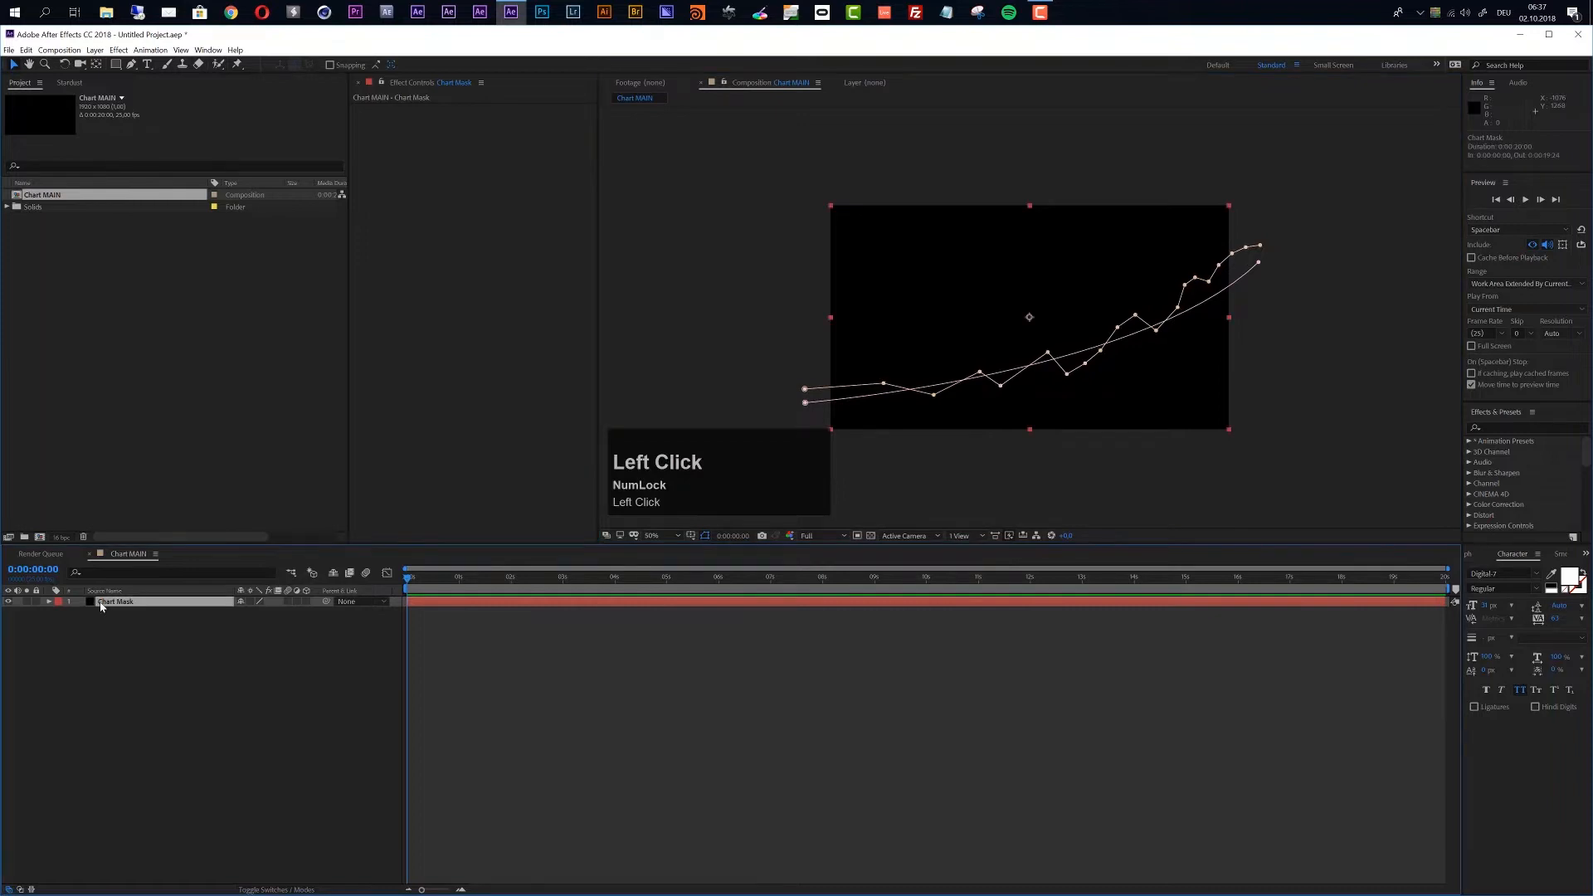
pyautogui.press('m')
pyautogui.click(105, 615)
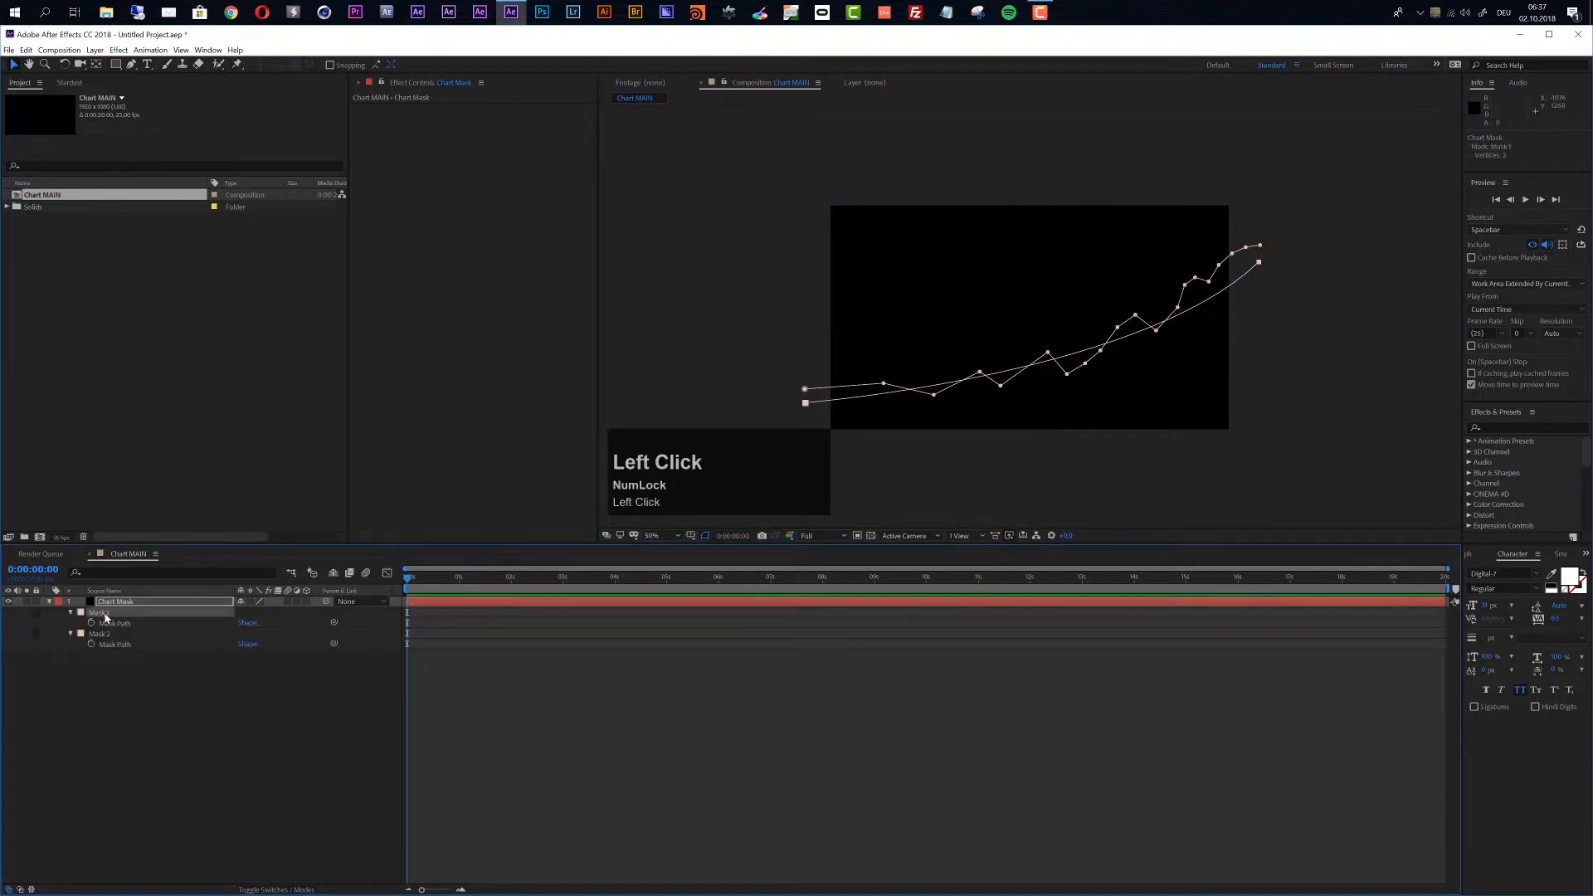
pyautogui.press('Delete')
# Step: Add extra vertices along the jagged mask path with the Pen tool and shape them into small additional peaks and dips
pyautogui.scroll(2, 987, 397)
pyautogui.press('space')
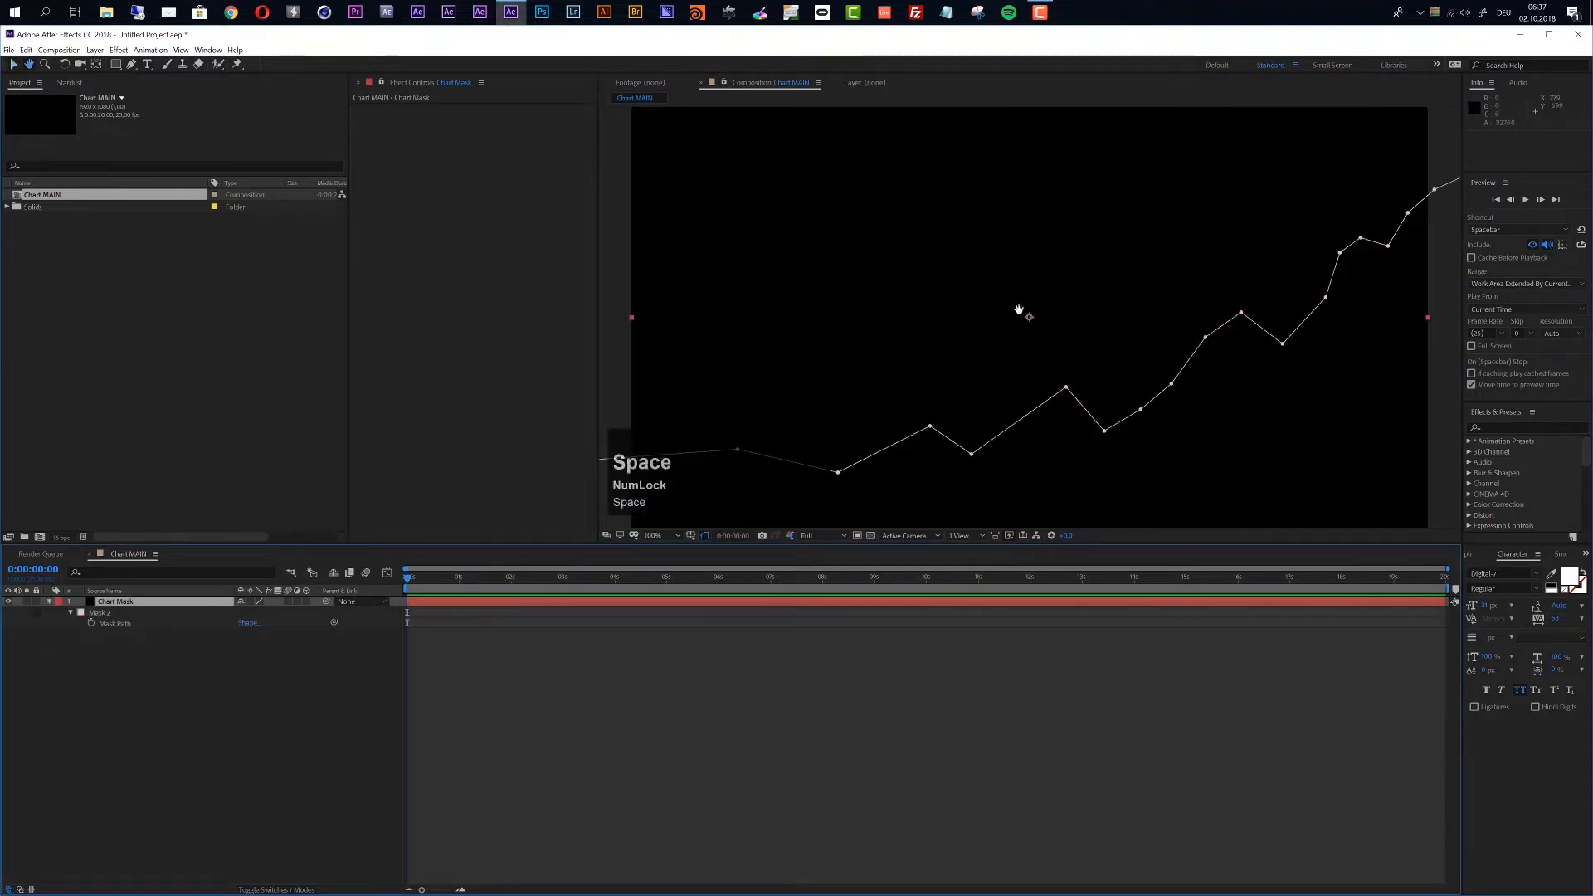
pyautogui.moveTo(986, 357); pyautogui.dragTo(1104, 177)
pyautogui.press('g')
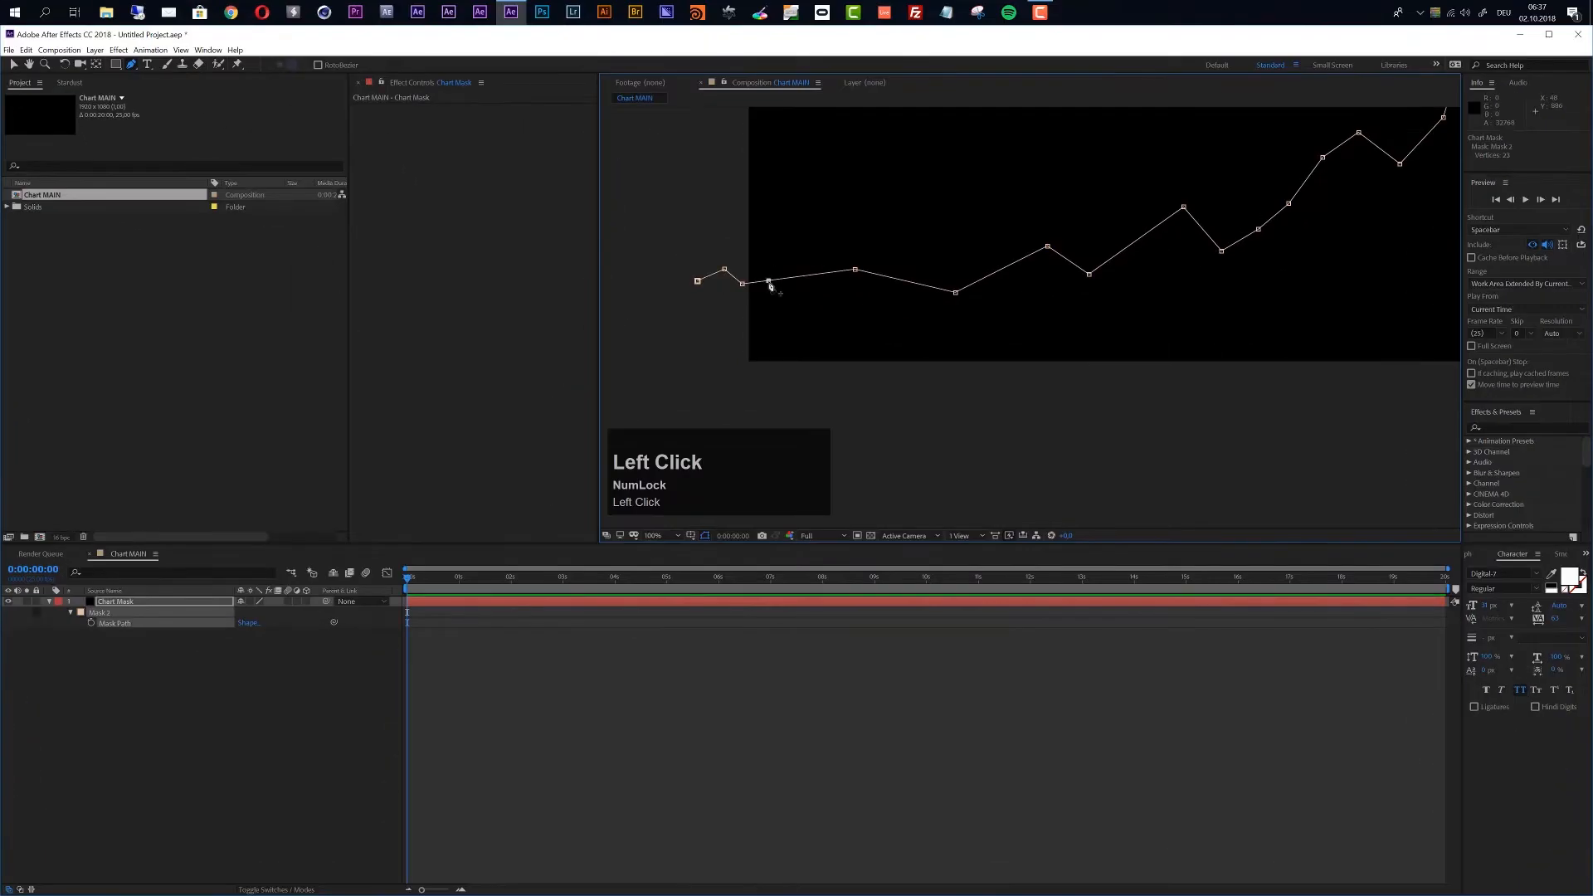
pyautogui.click(787, 284)
pyautogui.click(840, 279)
pyautogui.click(940, 289)
pyautogui.click(1001, 270)
pyautogui.click(1068, 260)
pyautogui.click(1137, 241)
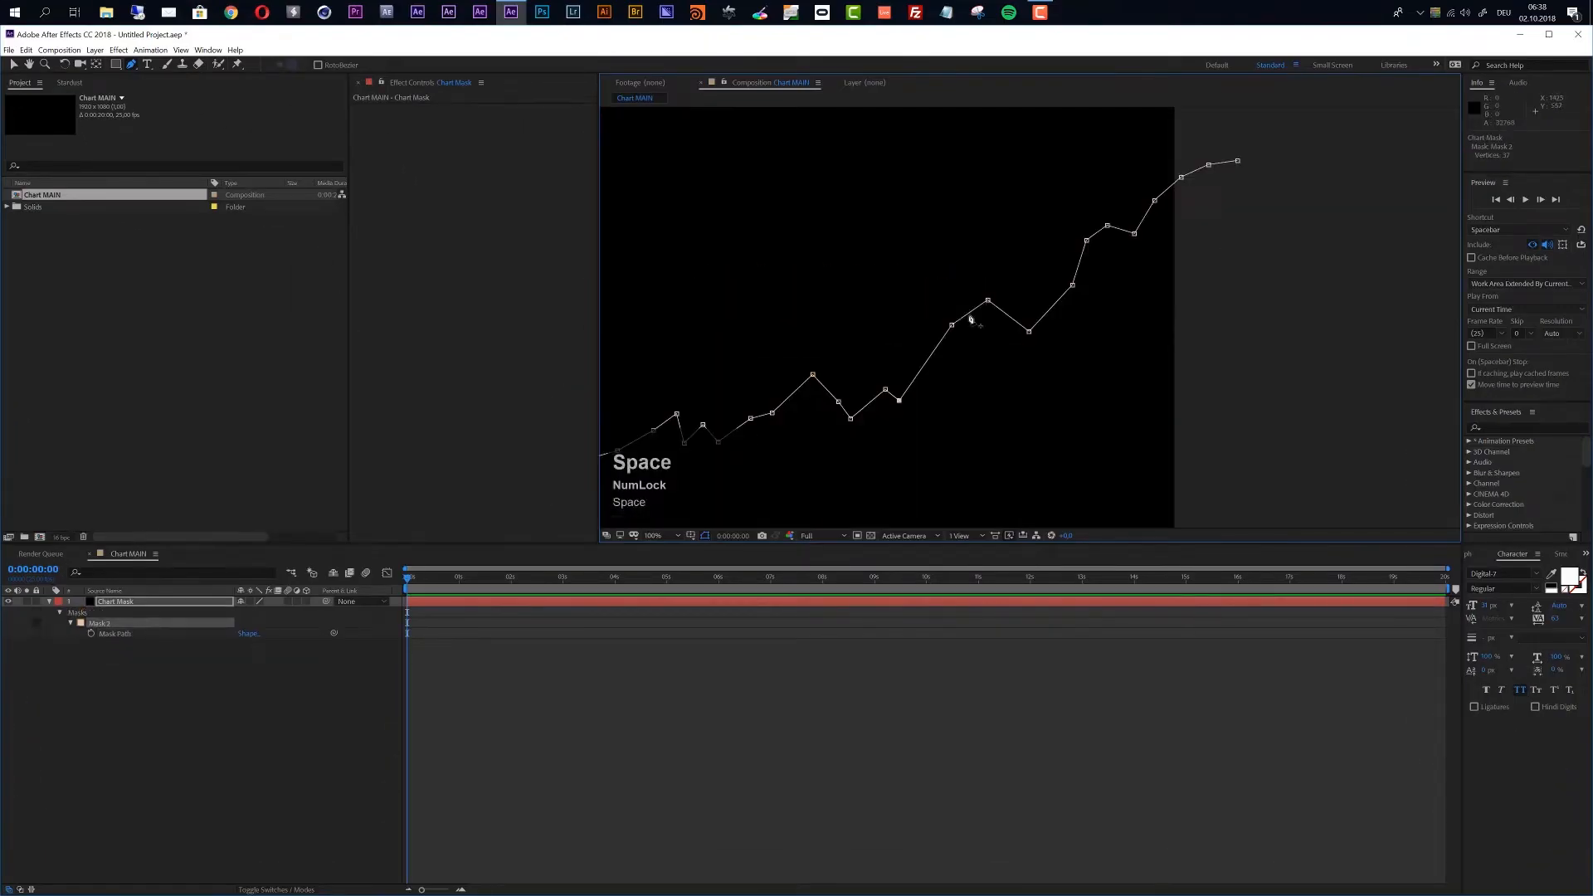
pyautogui.click(971, 320)
pyautogui.click(1069, 257)
pyautogui.click(1223, 152)
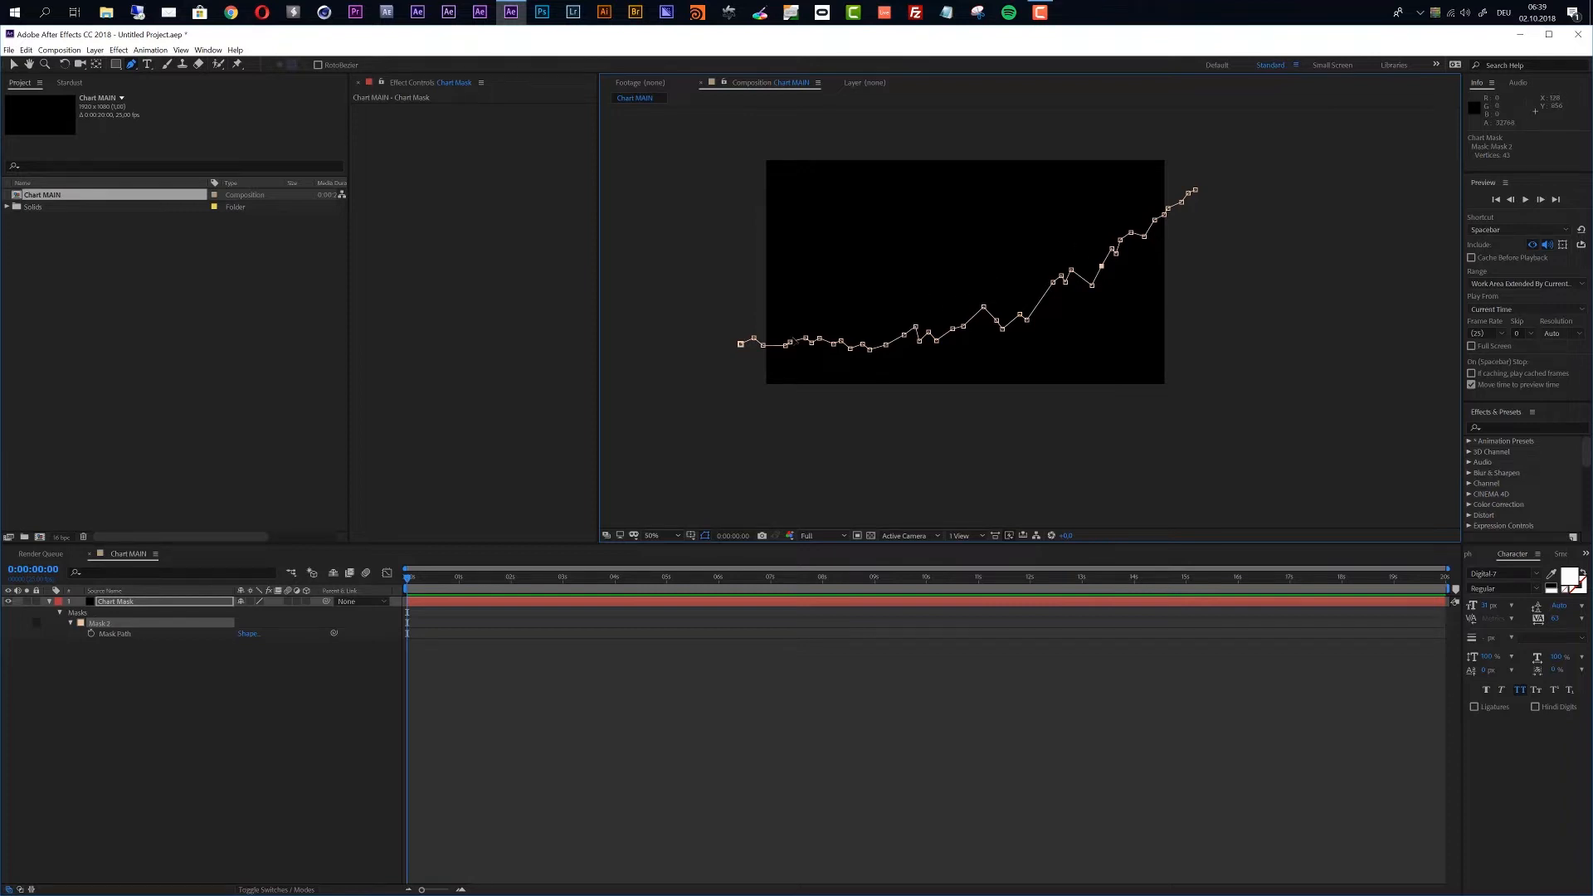
pyautogui.scroll(2, 802, 344)
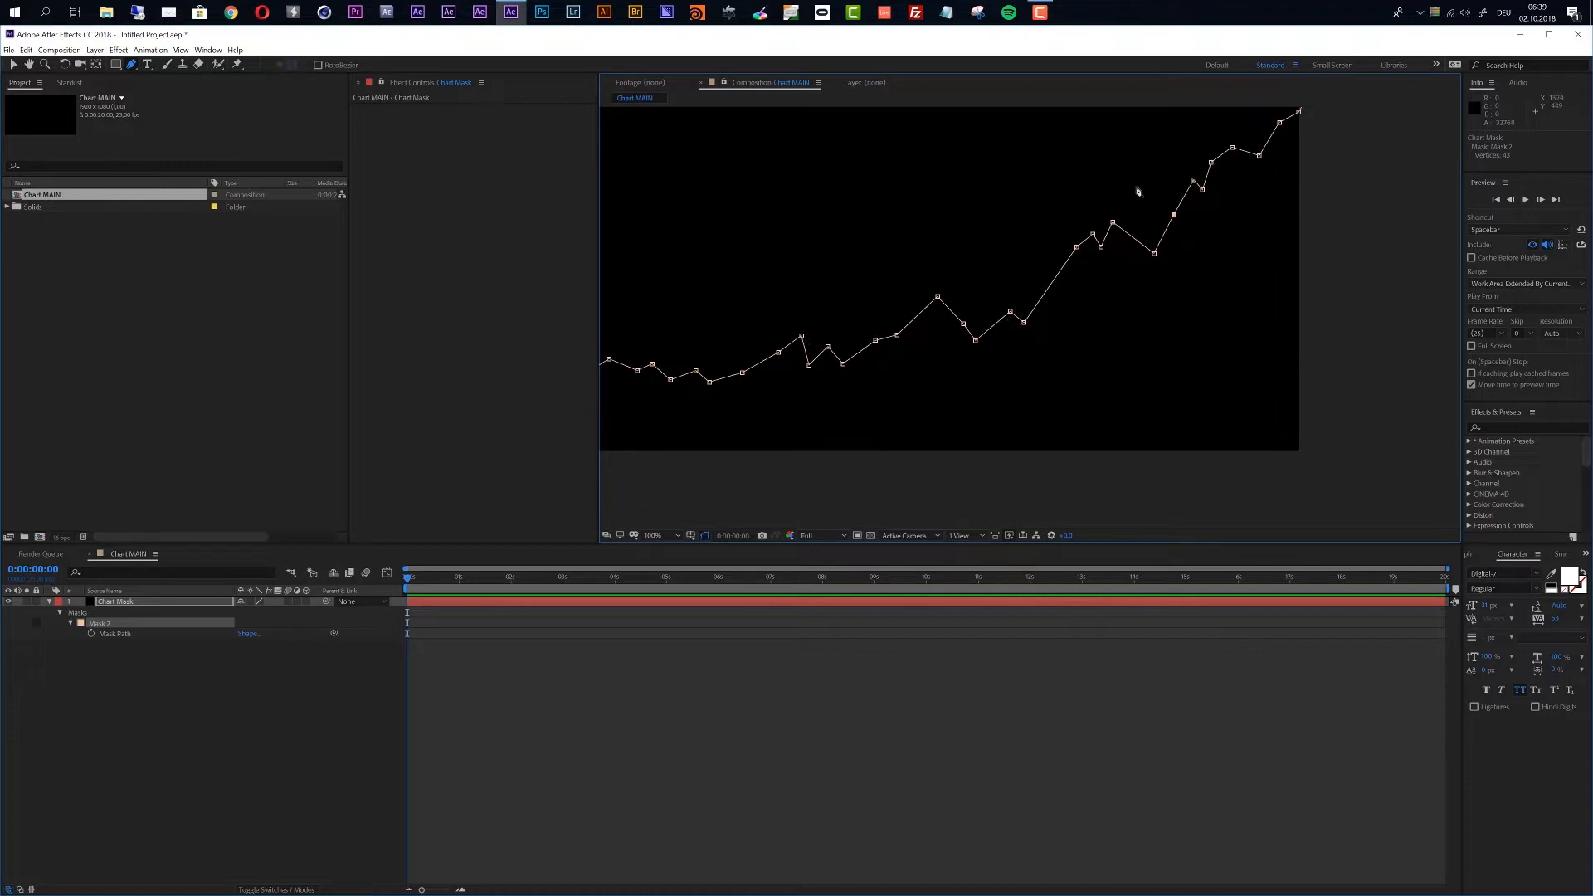
pyautogui.scroll(-2, 986, 322)
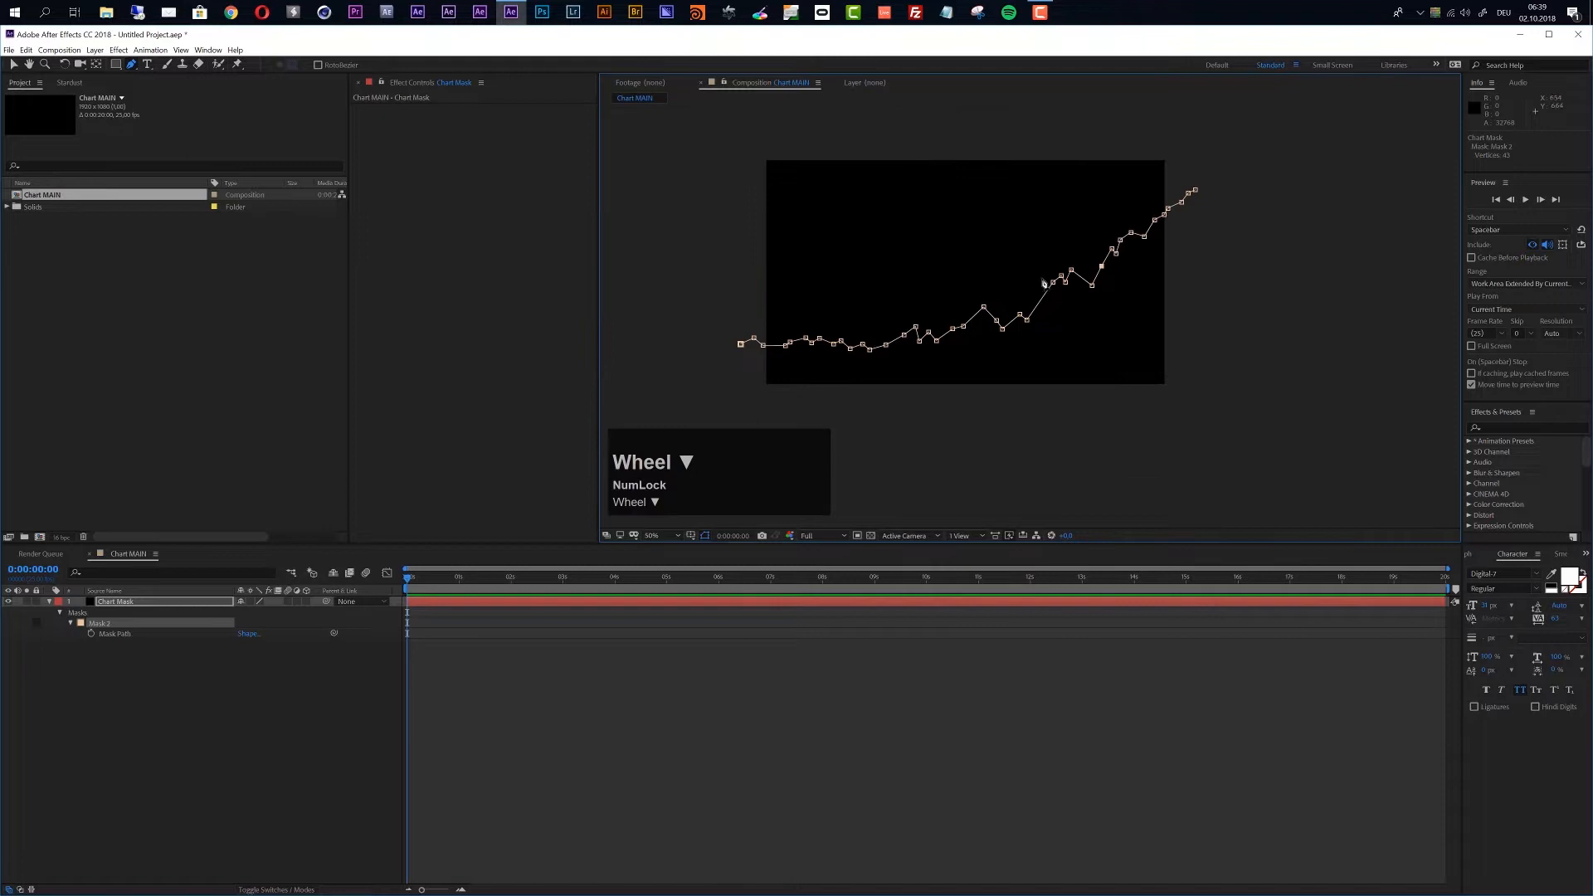
# Step: Add a new black solid named Stardust above the Chart Mask layer
pyautogui.click(635, 688)
pyautogui.hotkey('ctrl', 'y')
pyautogui.write('Starduct')
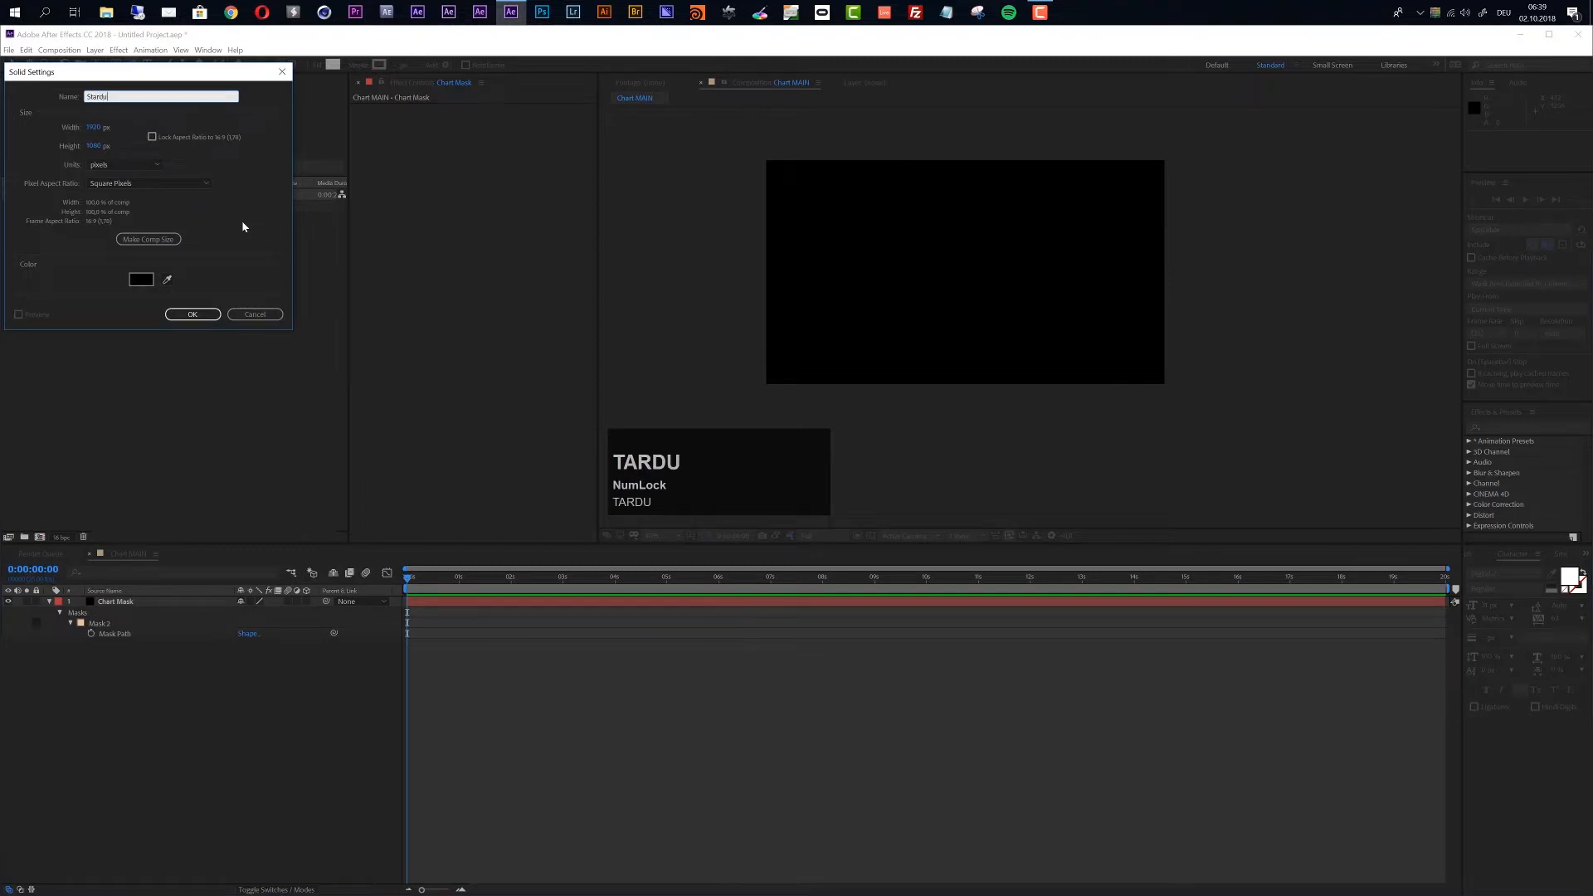
pyautogui.press('Left')
pyautogui.press('BackSpace')
pyautogui.write('s')
pyautogui.press('Return')
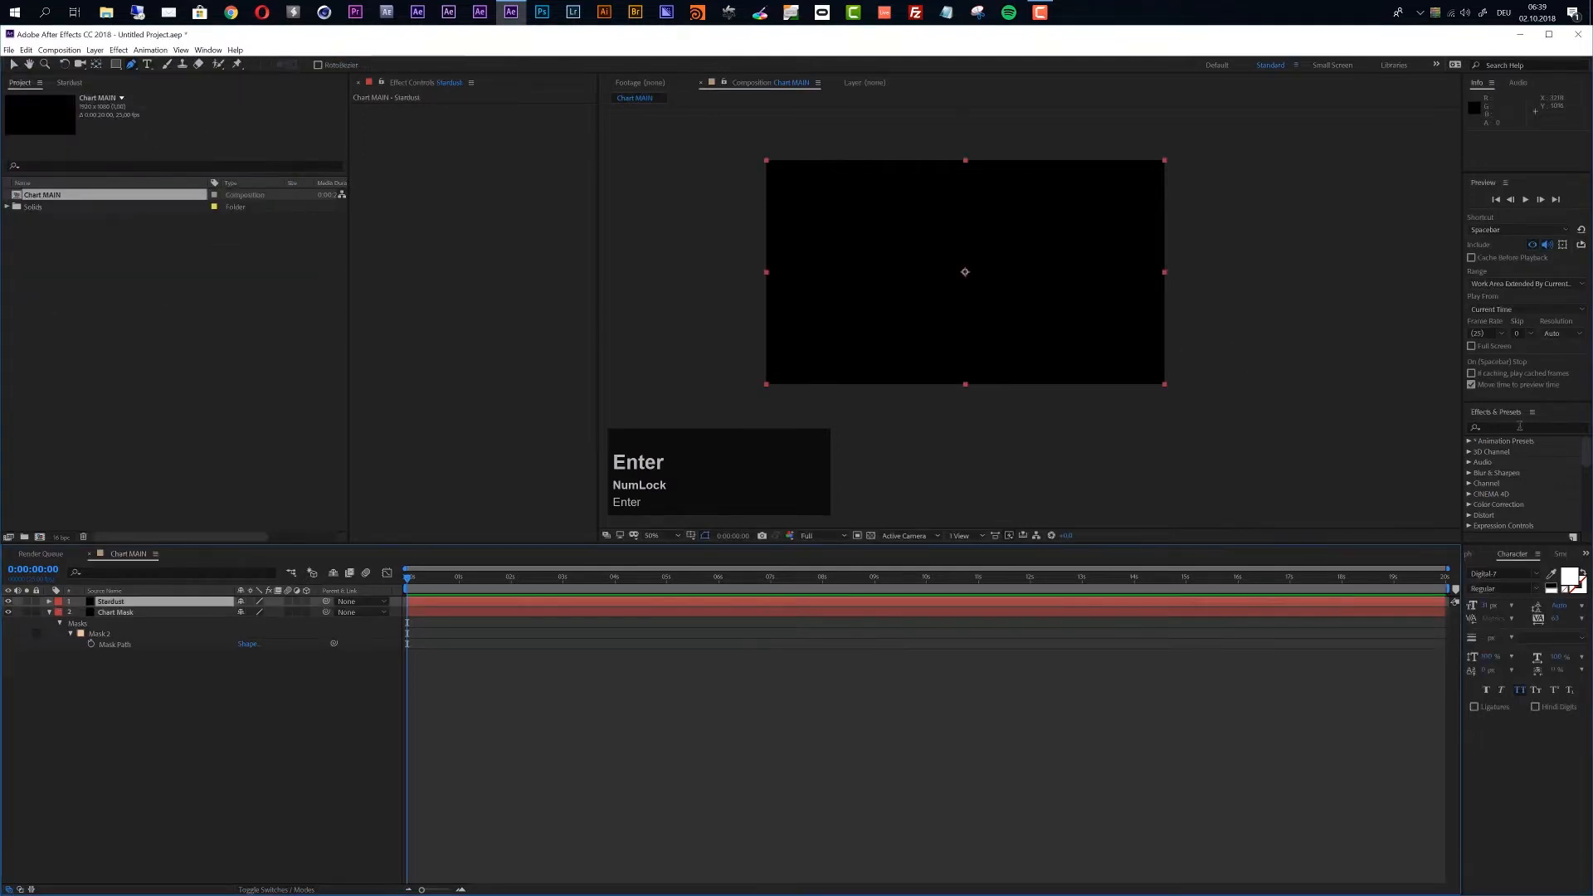
# Step: Find the Stardust effect and apply it to the Stardust layer
pyautogui.click(1520, 427)
pyautogui.write('Stardu')
pyautogui.moveTo(1504, 455); pyautogui.dragTo(837, 606)
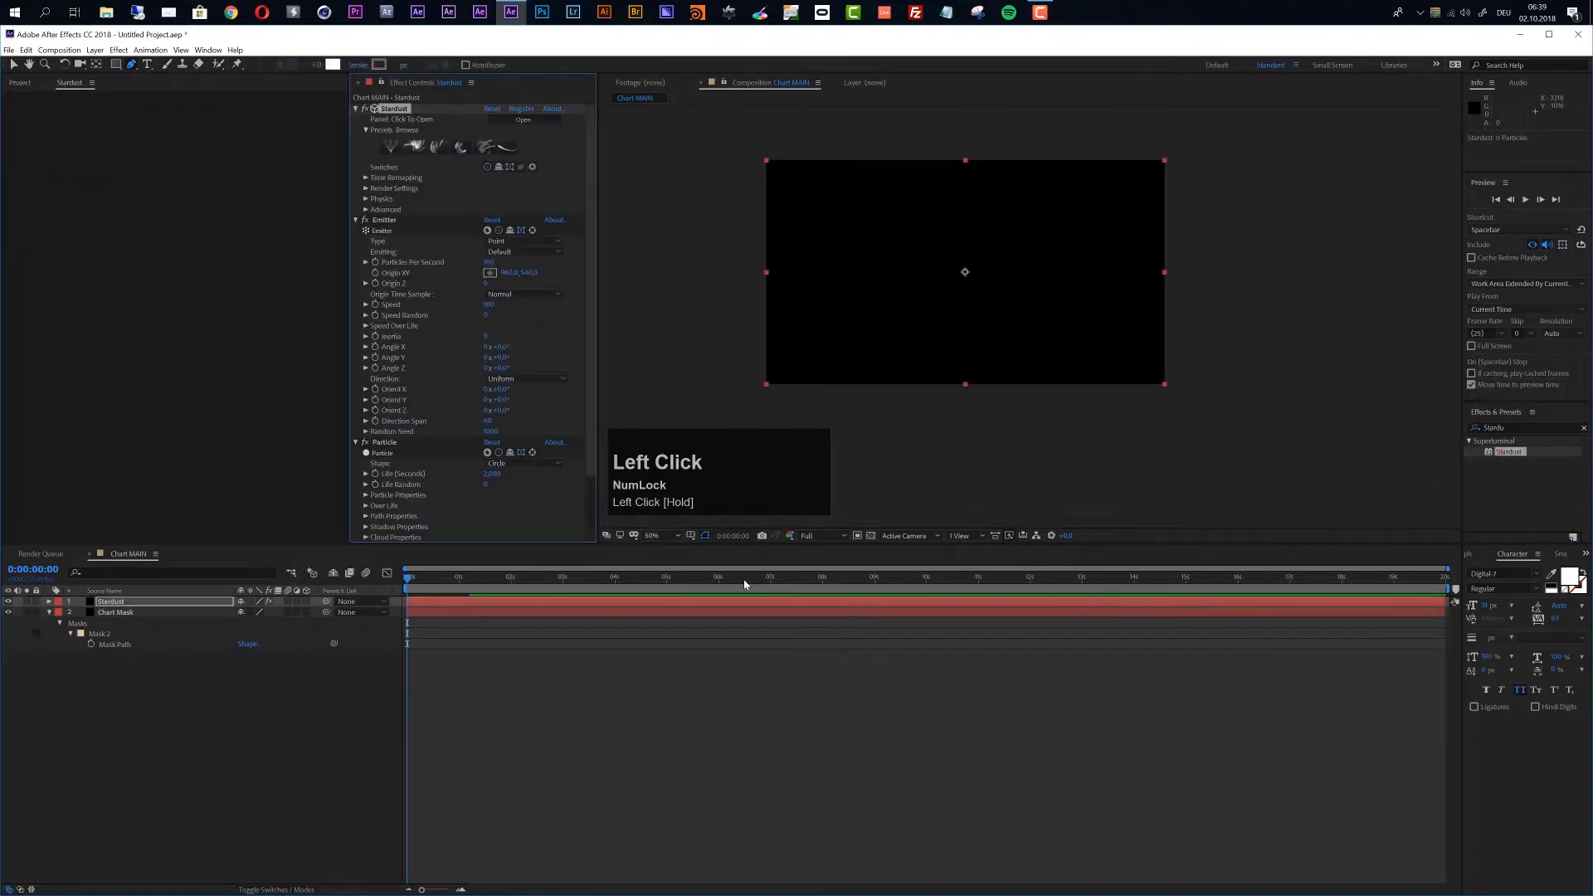
# Step: Change the Stardust layer's label color to Peach
pyautogui.click(144, 614)
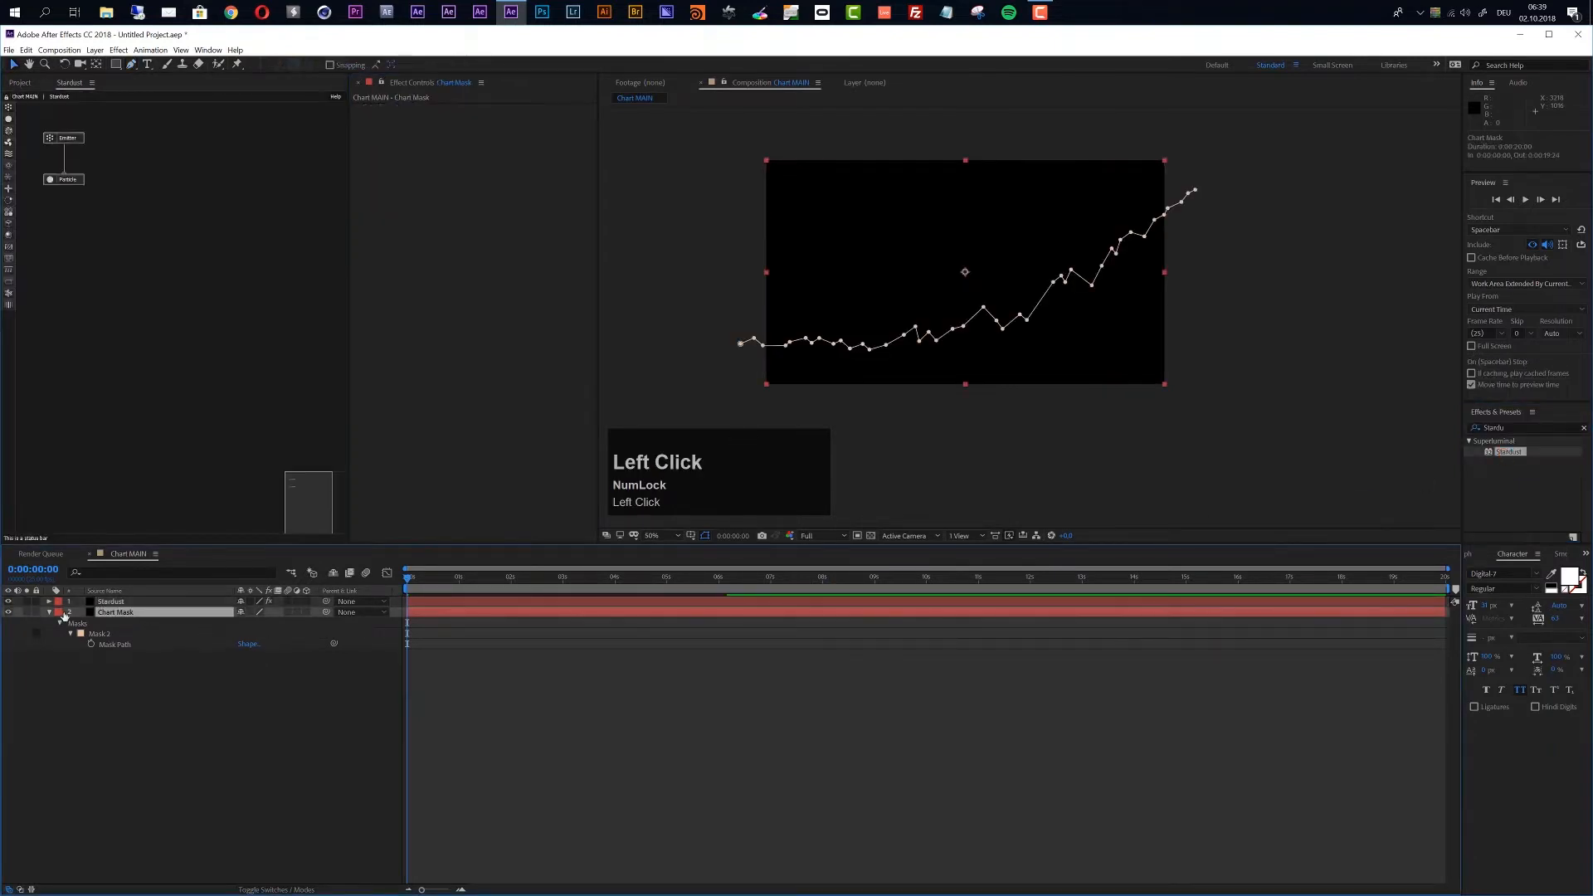
pyautogui.click(58, 602)
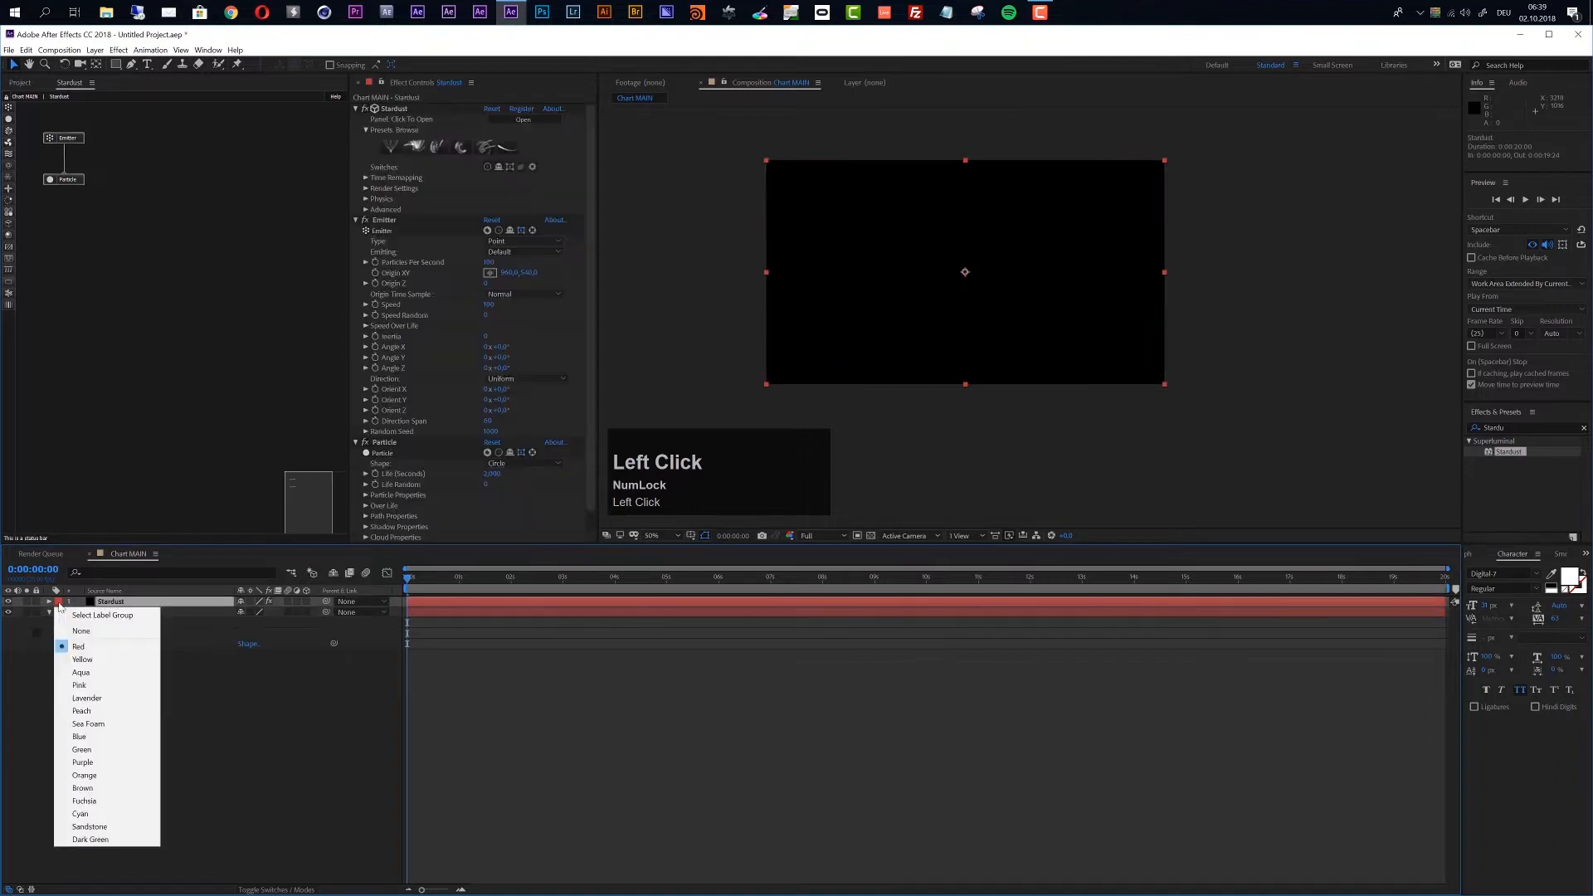
pyautogui.click(81, 712)
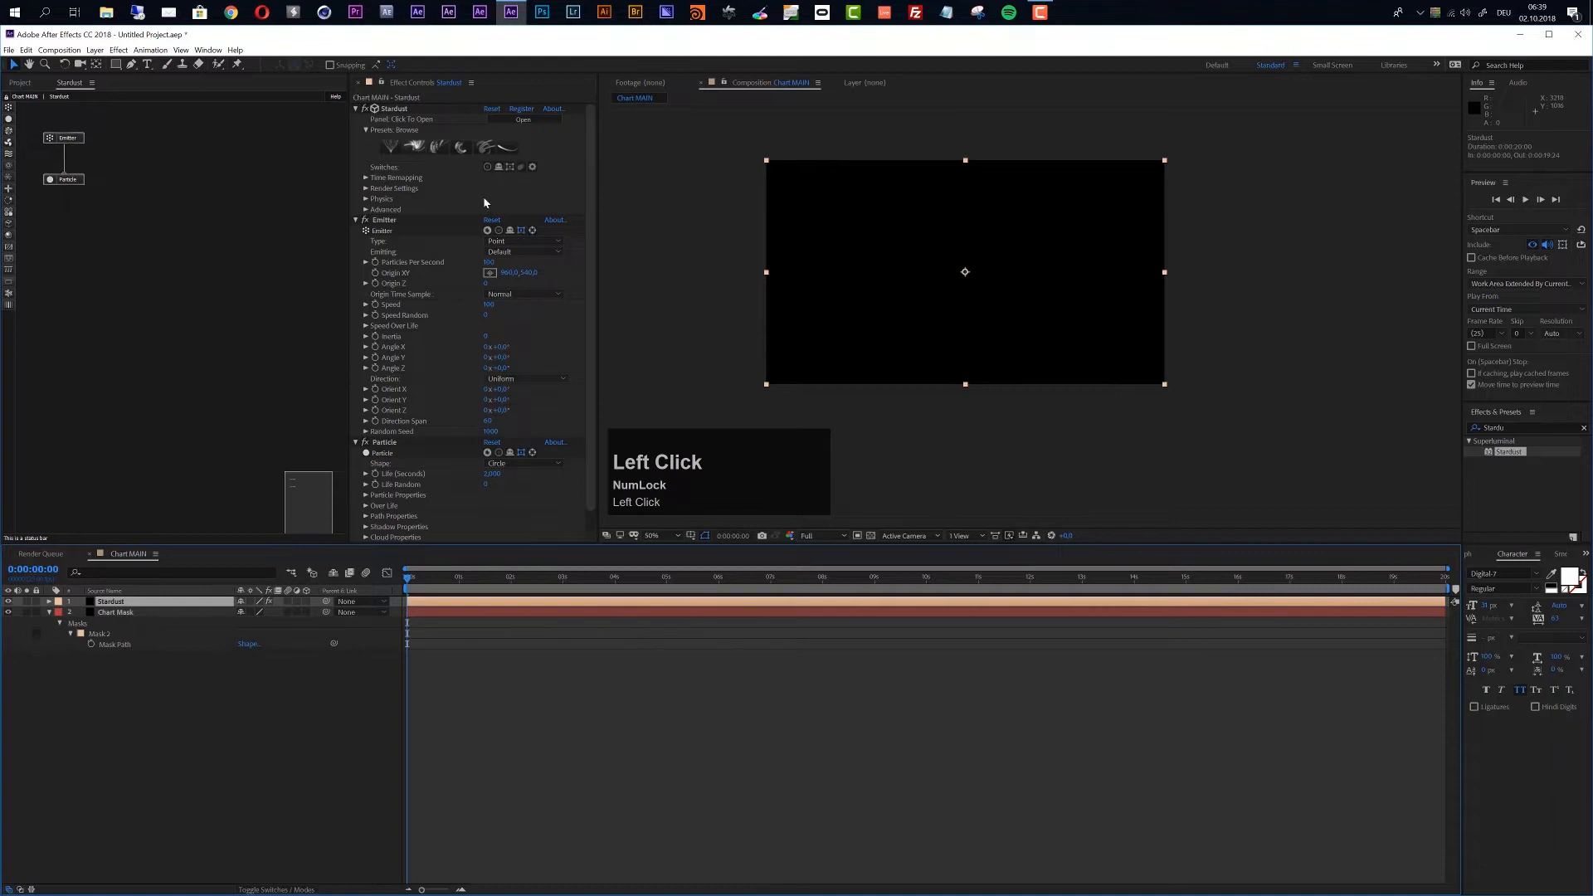
# Step: Go to 0:00:01:21 in the timeline and set the Stardust emitter type to Text / Mask
pyautogui.click(383, 219)
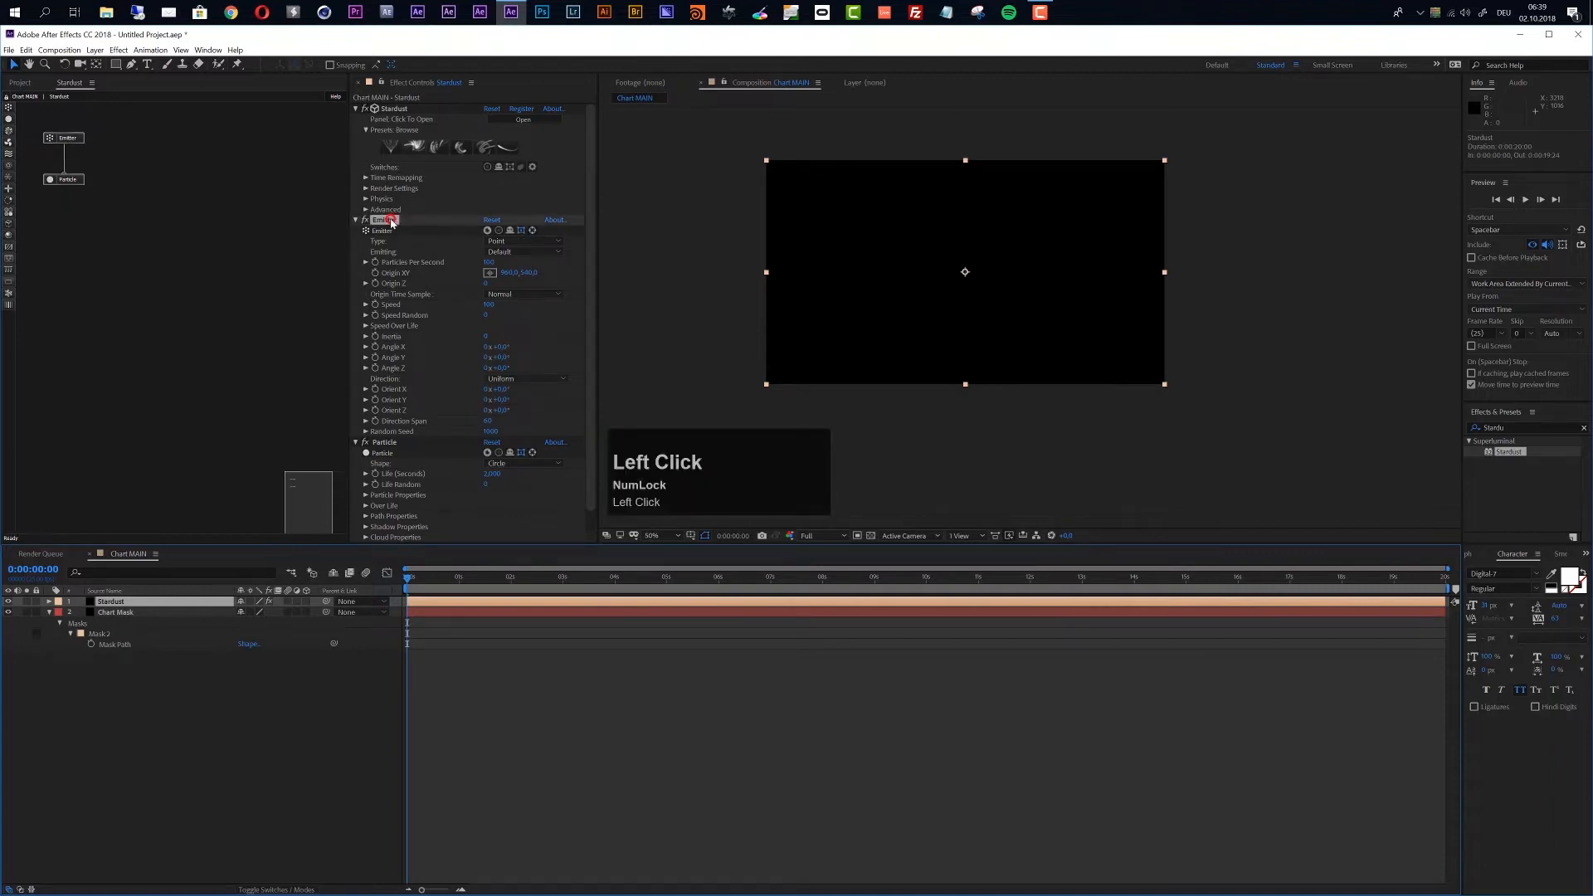
pyautogui.moveTo(448, 576); pyautogui.dragTo(503, 575)
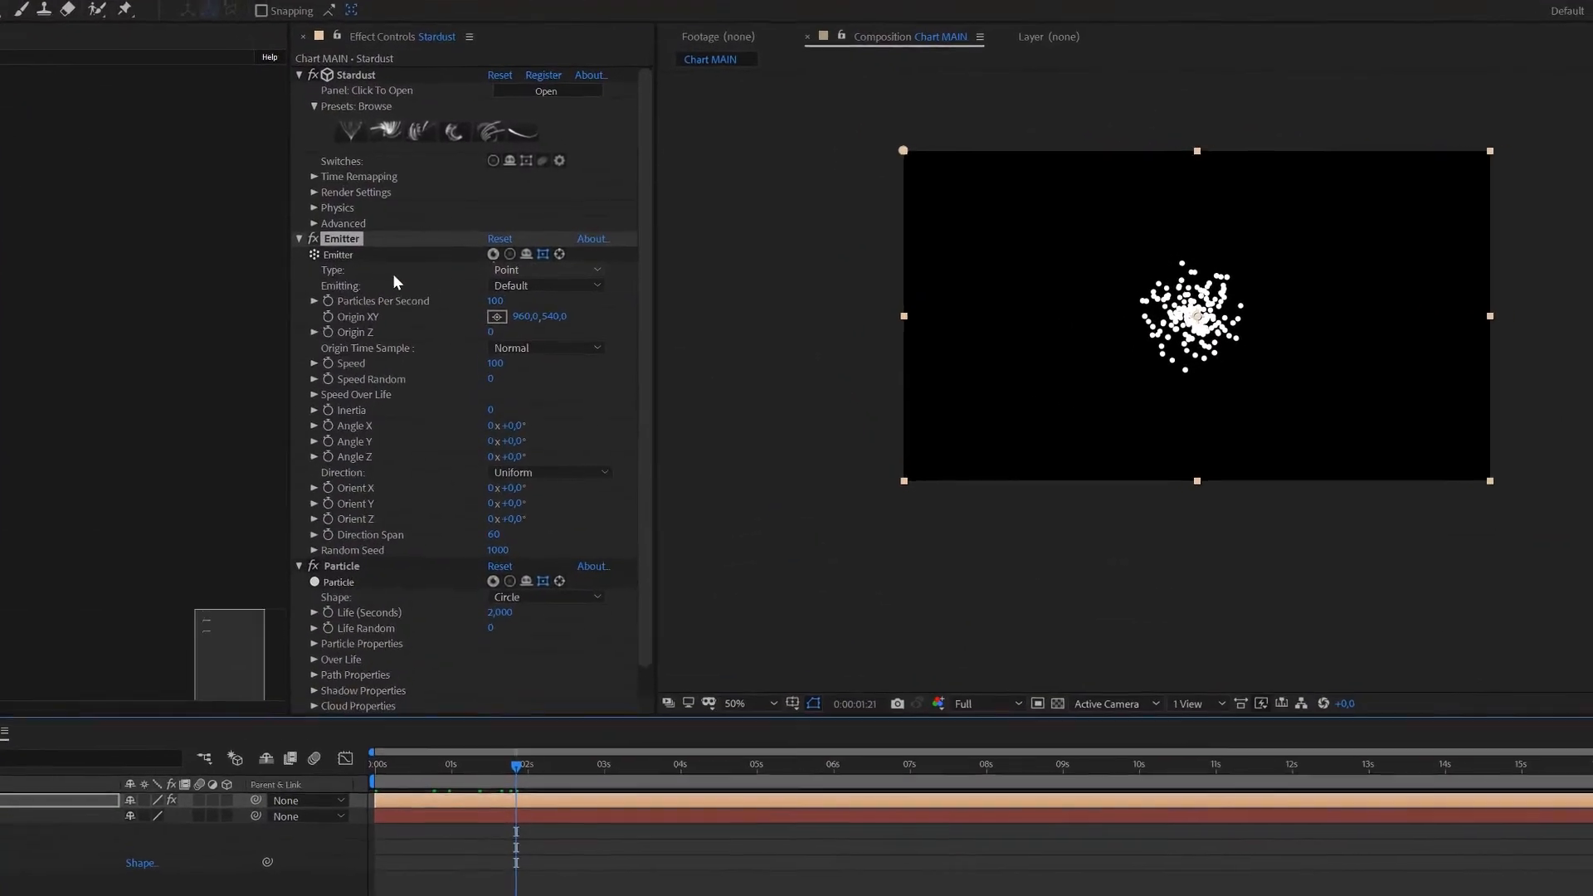
pyautogui.click(520, 268)
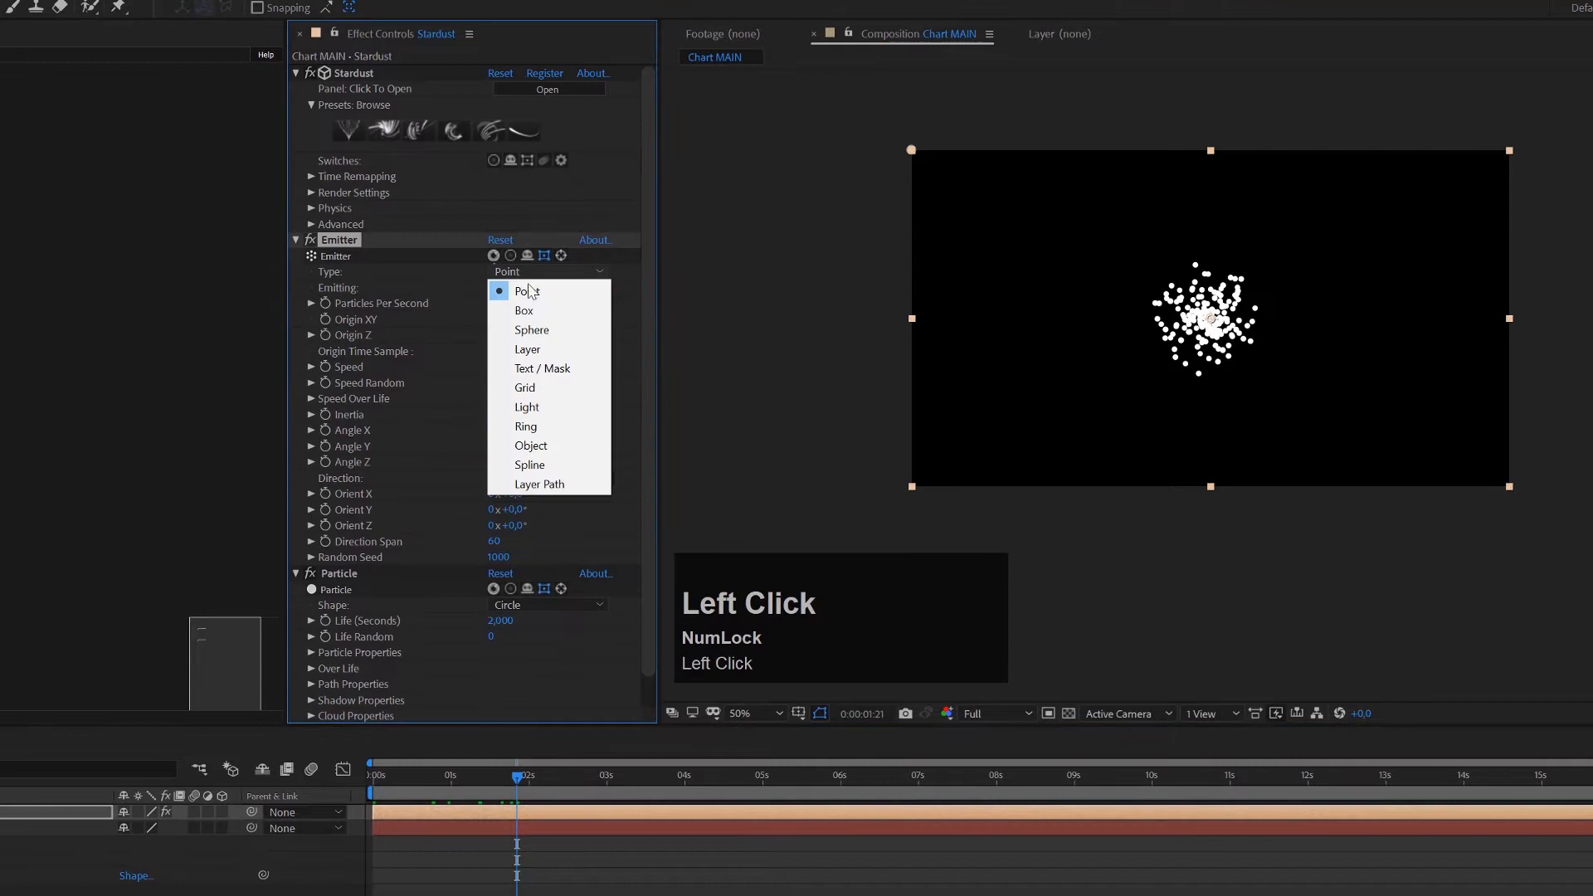
pyautogui.click(547, 371)
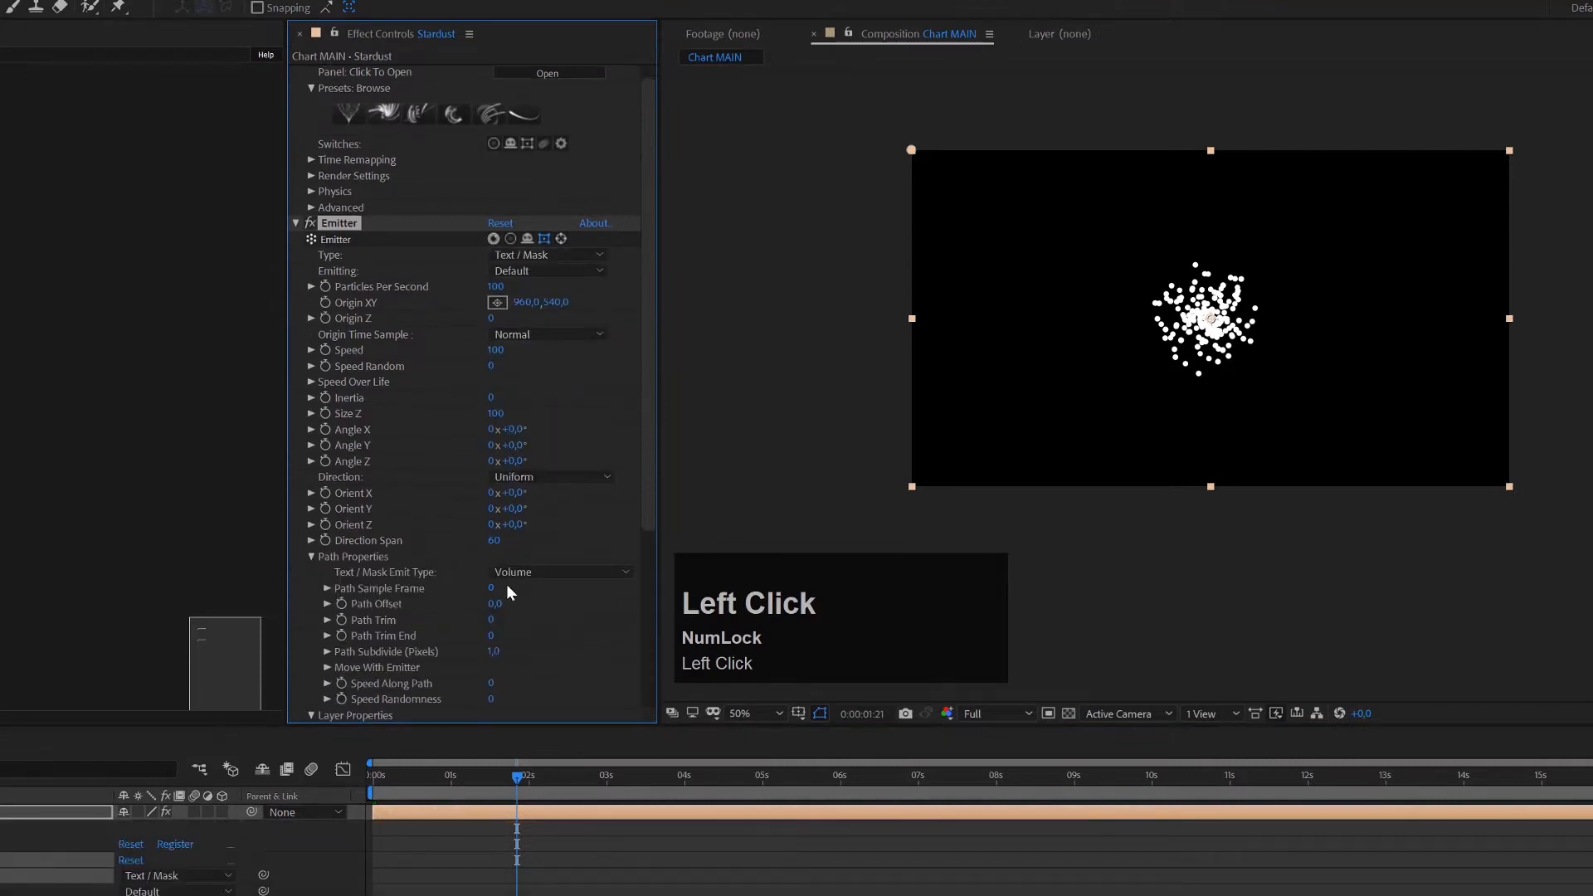
# Step: Assign Chart Mask as the emitter's layer and preview the particles up to 0:00:05:18
pyautogui.scroll(-3, 510, 594)
pyautogui.scroll(-2, 509, 594)
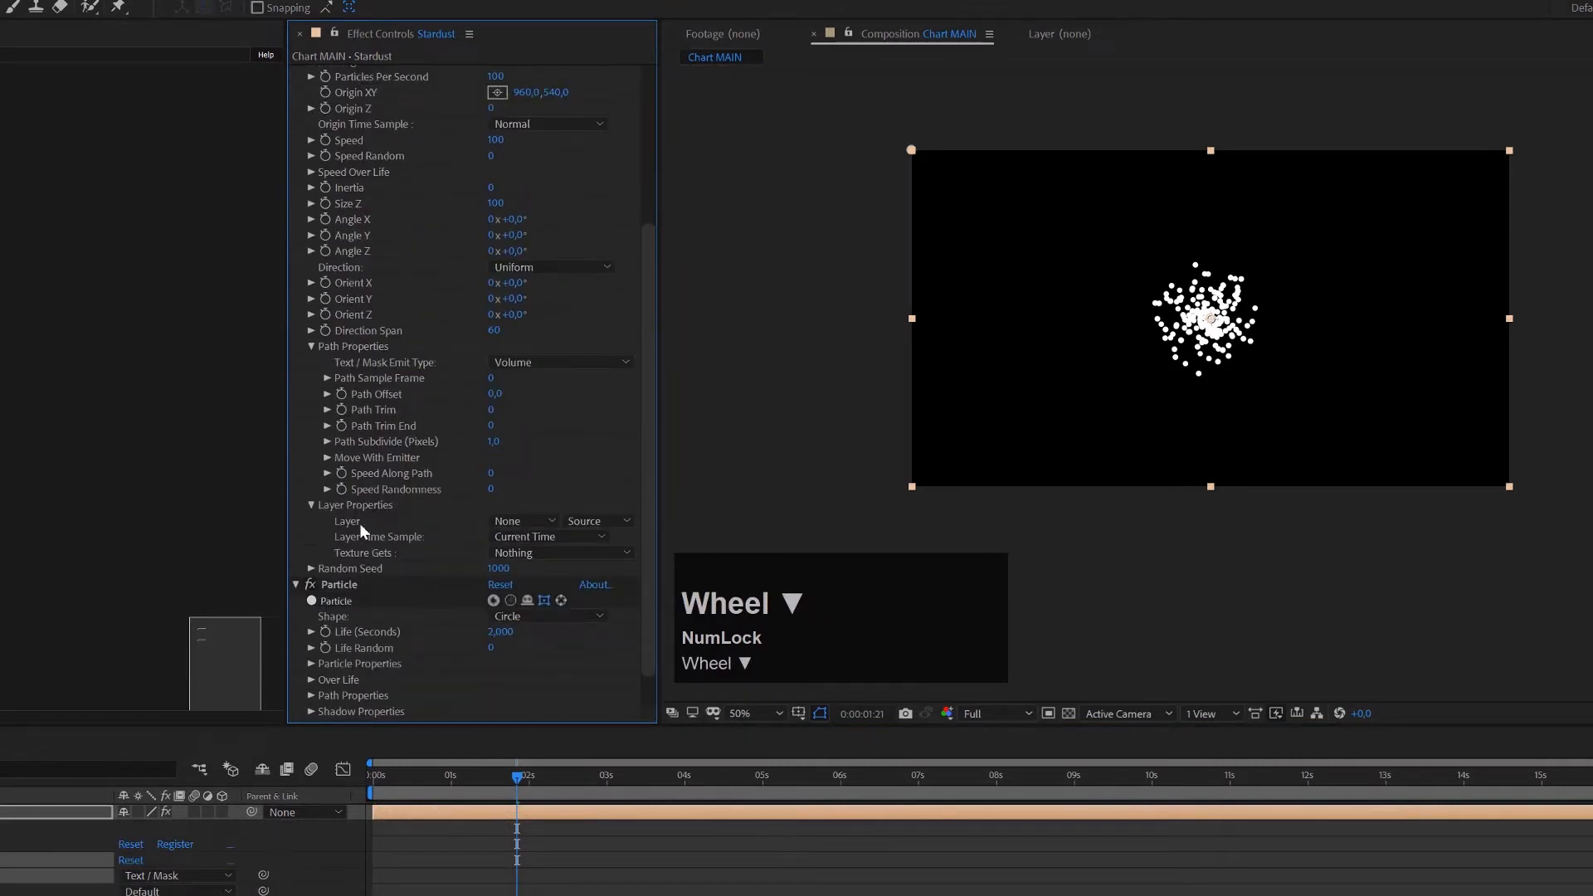
pyautogui.click(517, 522)
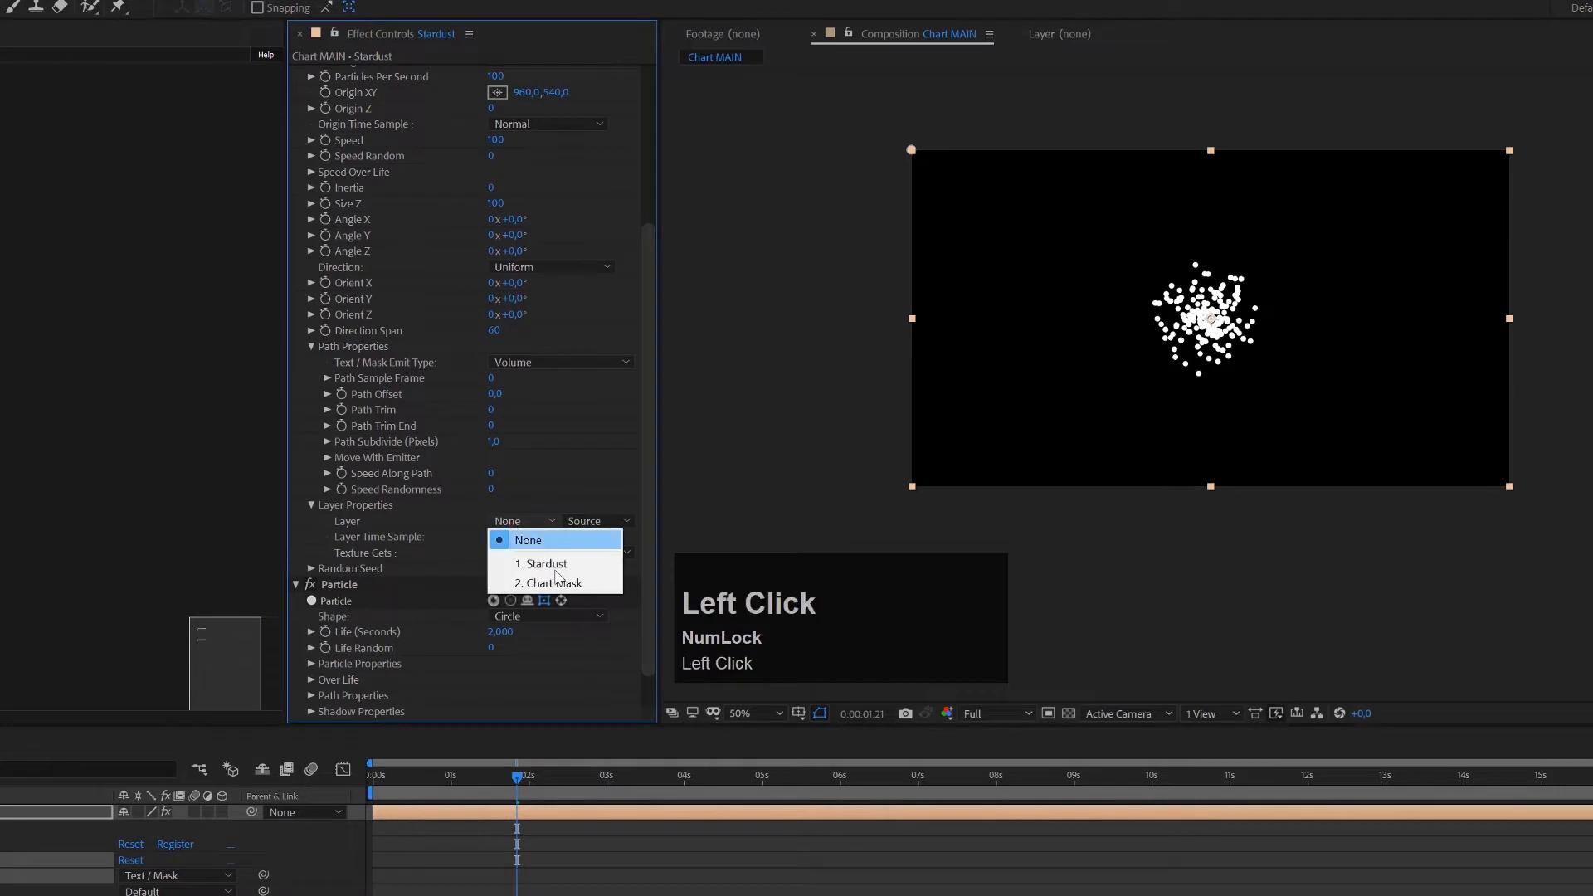
pyautogui.click(547, 585)
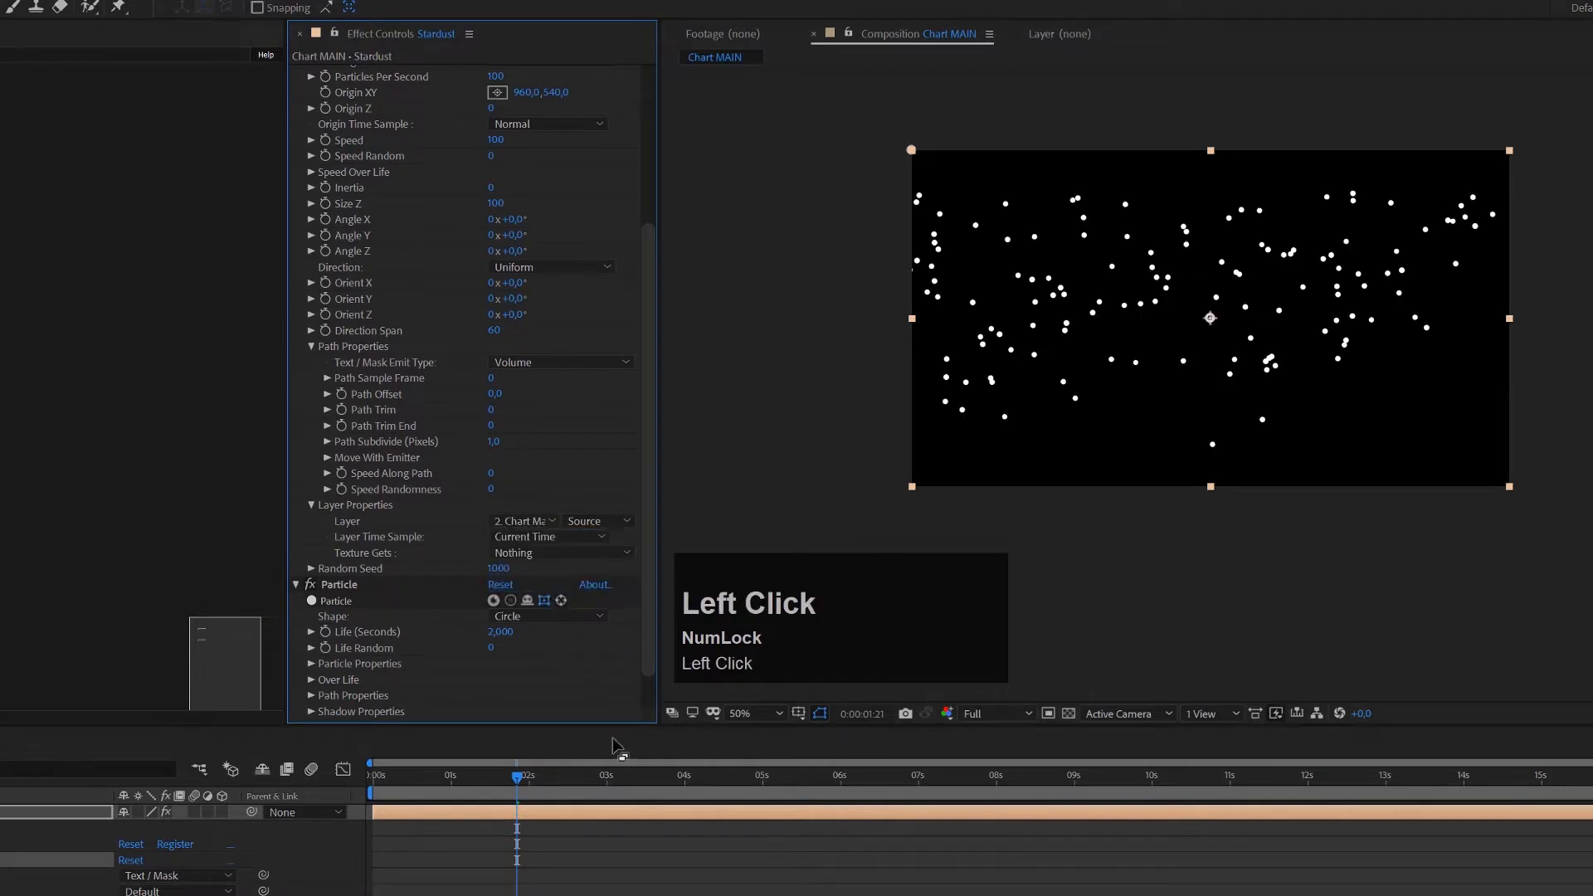
pyautogui.moveTo(411, 788); pyautogui.dragTo(820, 830)
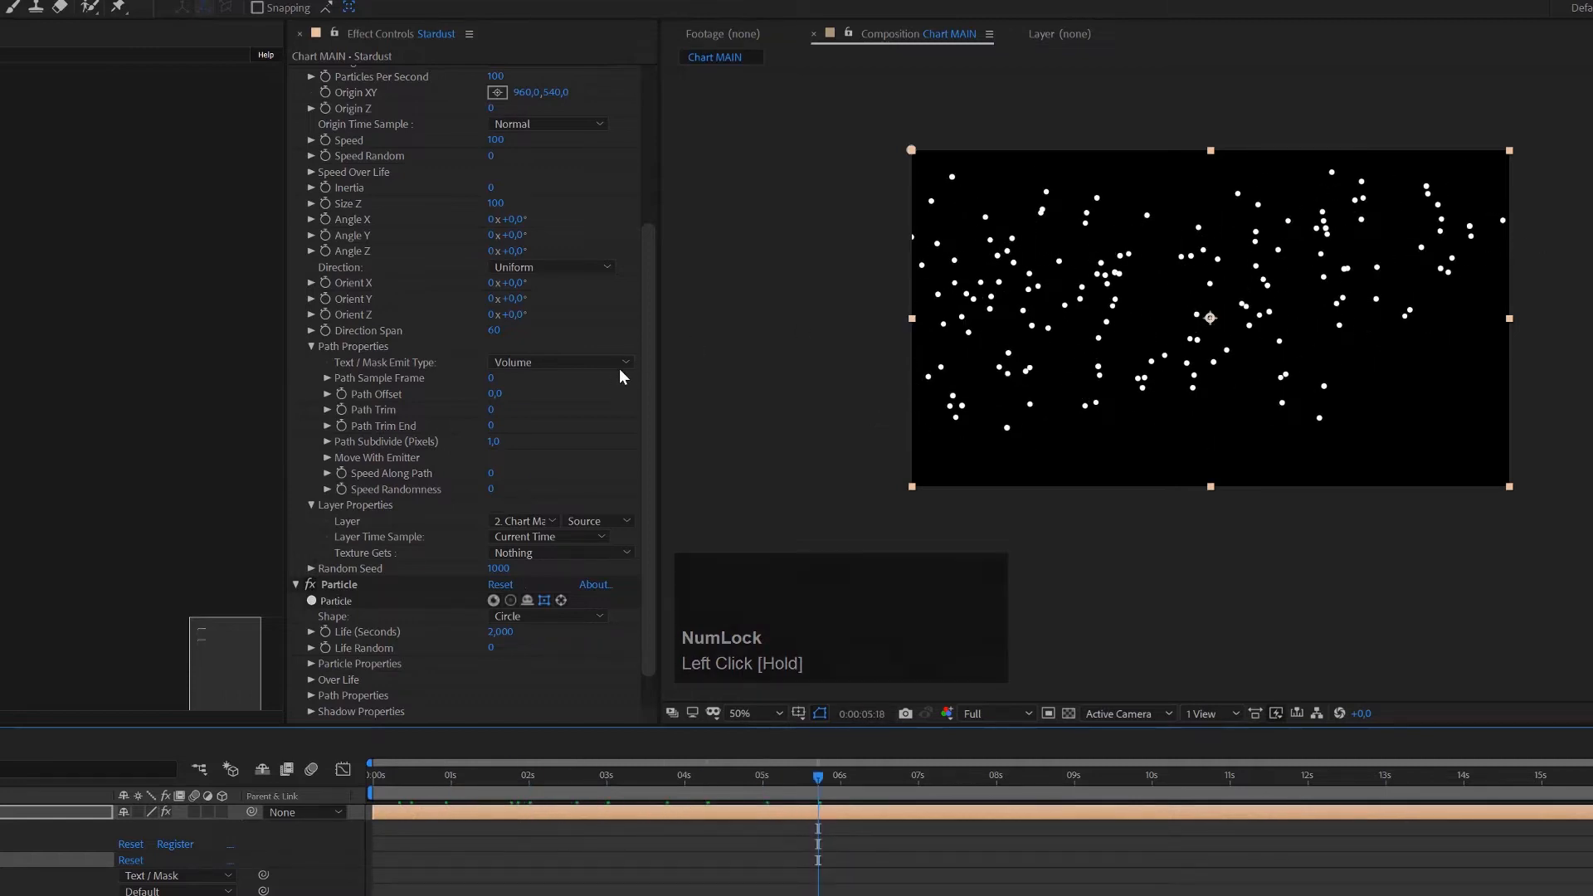
pyautogui.scroll(2, 601, 452)
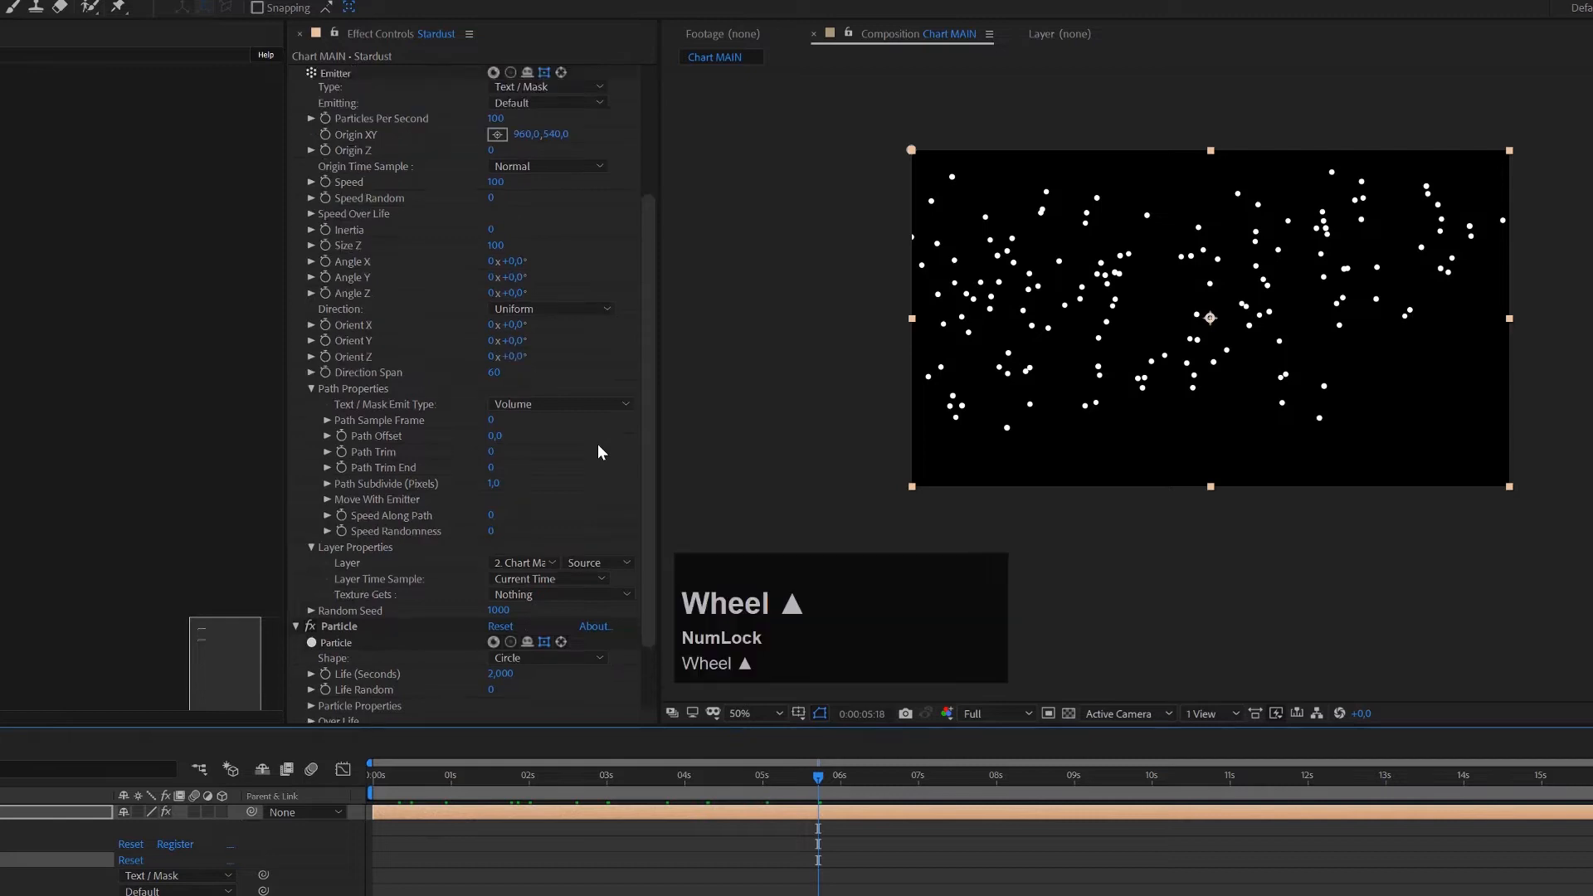
# Step: Set the emitter's Text / Mask Emit Type to Edge Weighted, and its Speed and Size Z to 0
pyautogui.click(559, 402)
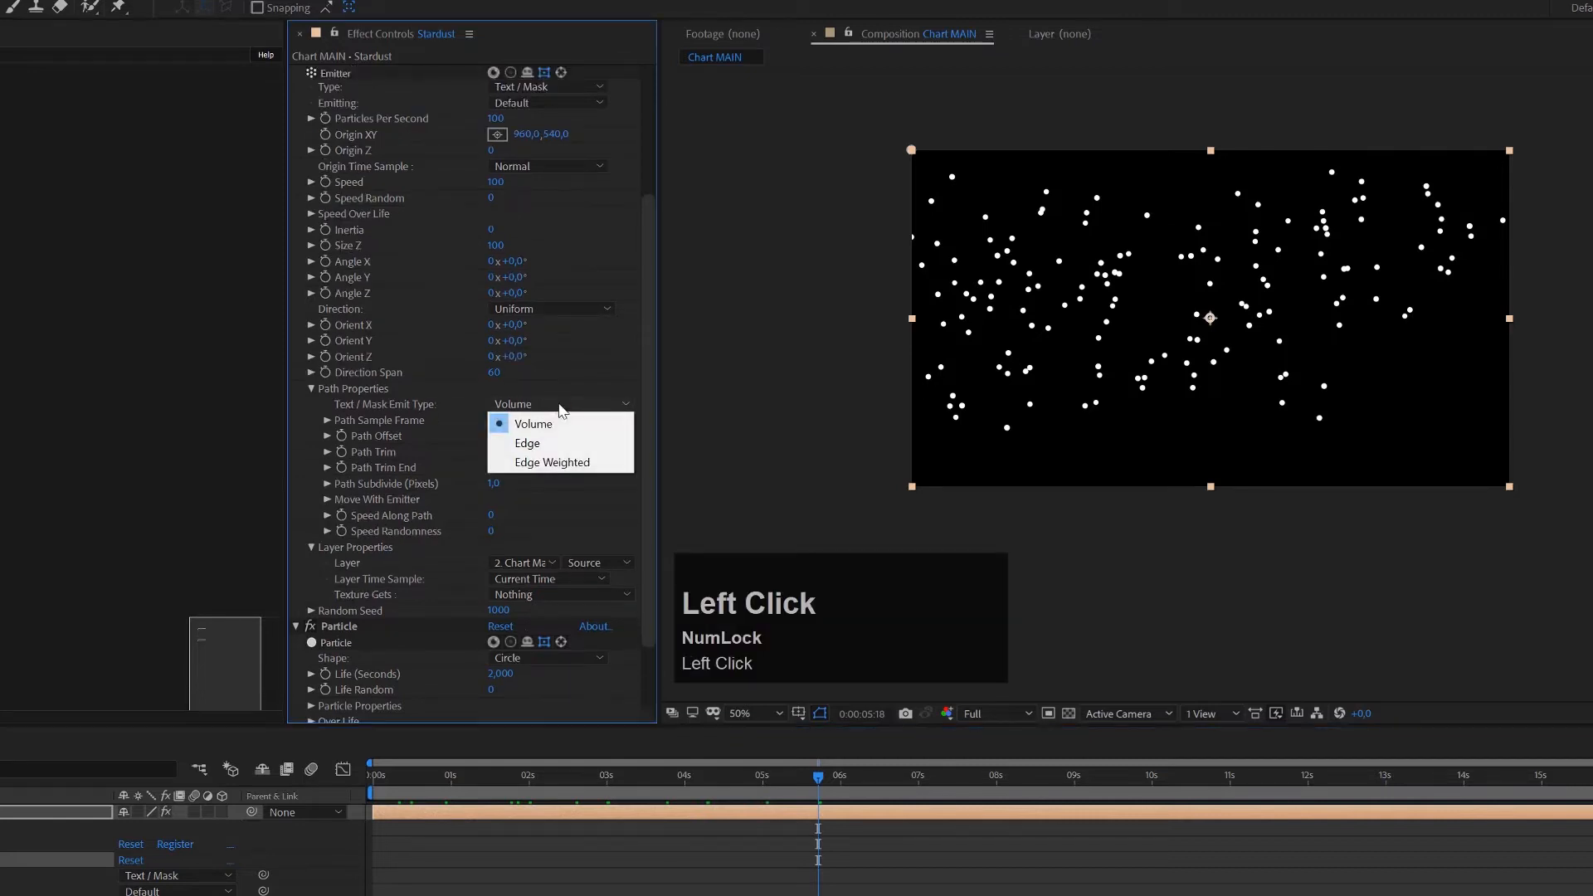
pyautogui.click(545, 463)
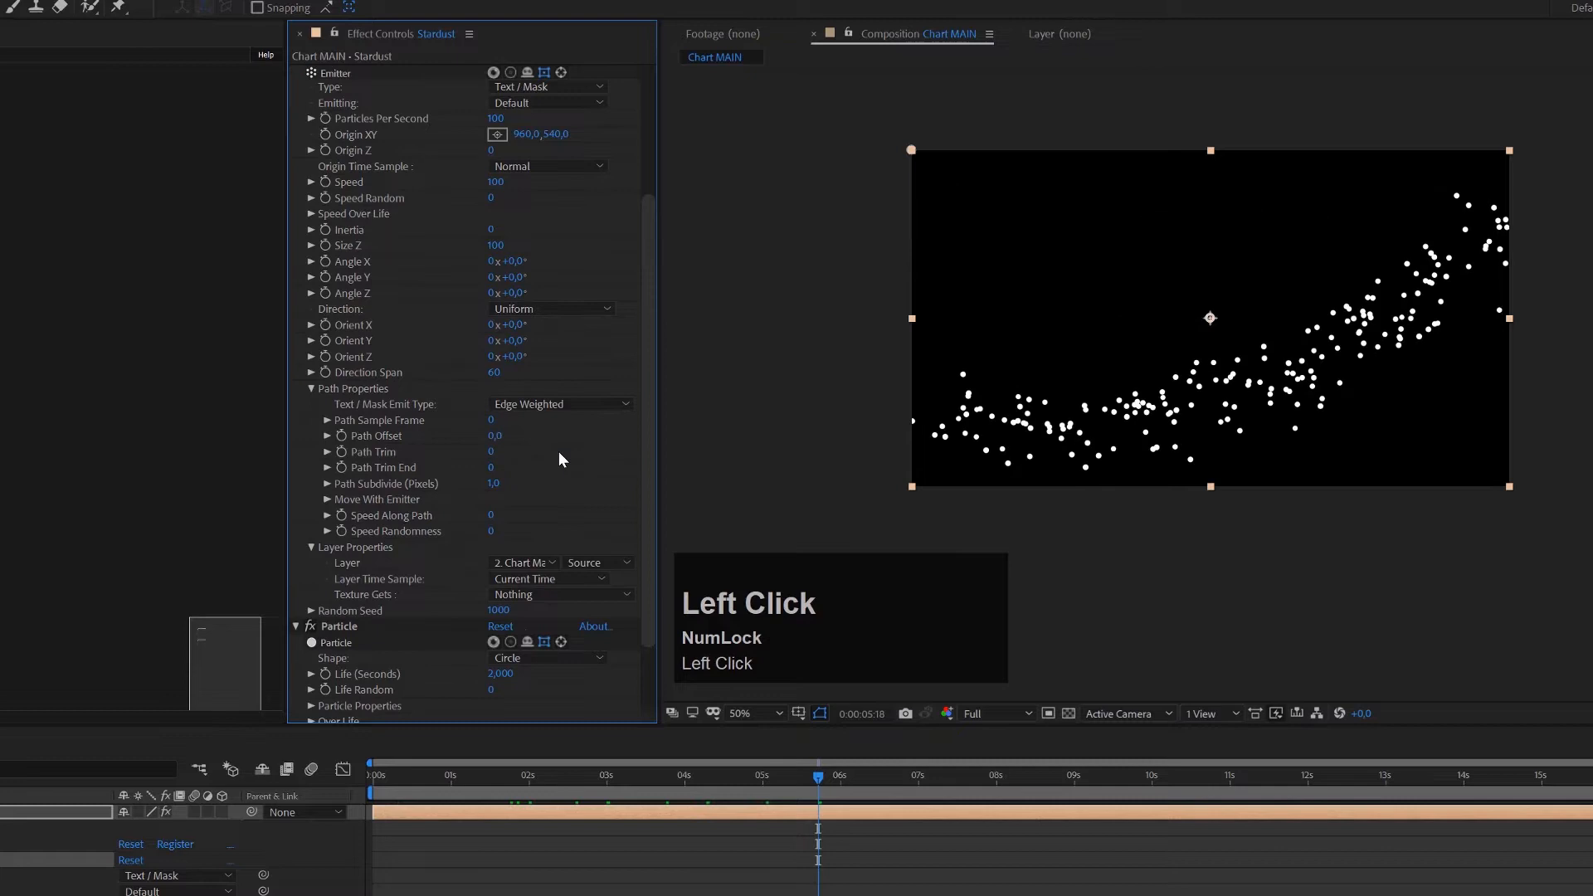
pyautogui.click(499, 182)
pyautogui.write('0')
pyautogui.press('Tab')
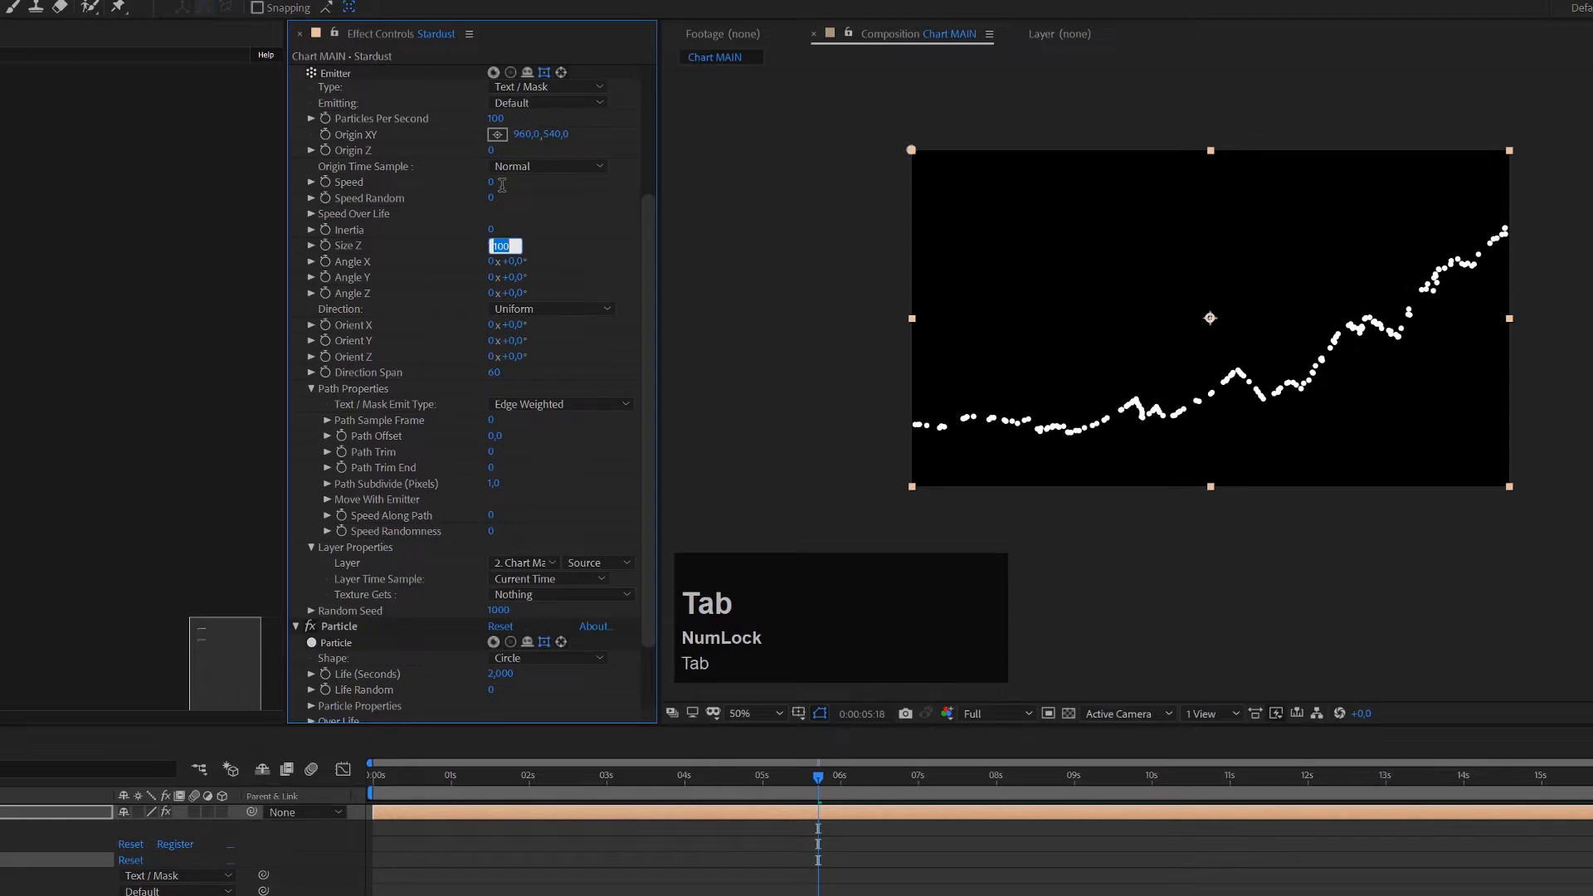
pyautogui.write('0')
pyautogui.click(569, 217)
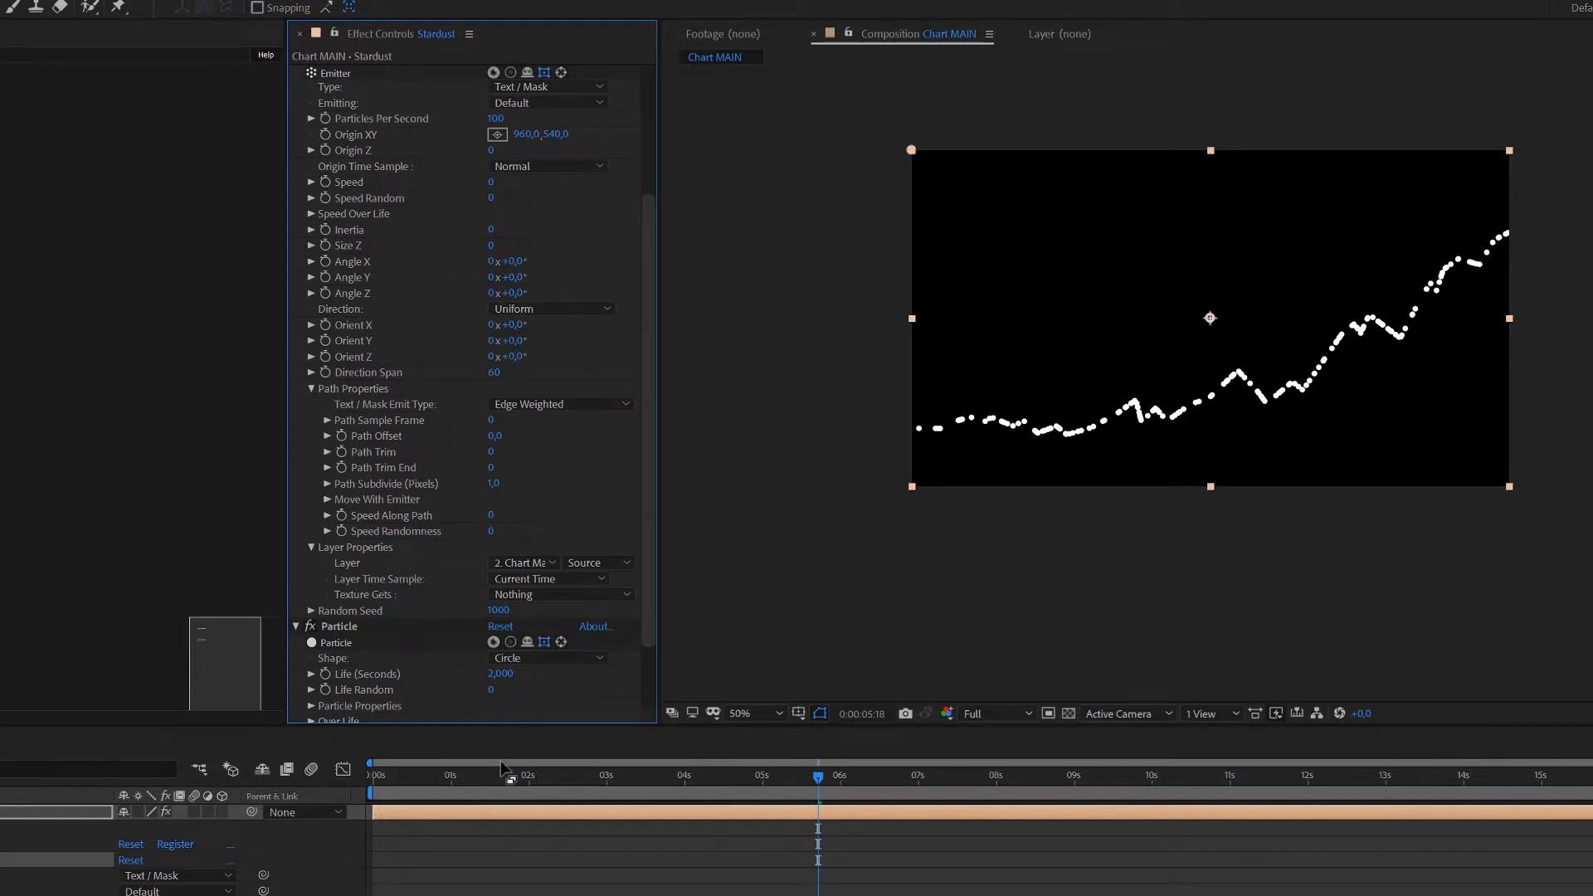
# Step: Go to 0:00:03:02 in the timeline and set the particle Life to 25 seconds
pyautogui.moveTo(492, 785); pyautogui.dragTo(612, 819)
pyautogui.click(503, 673)
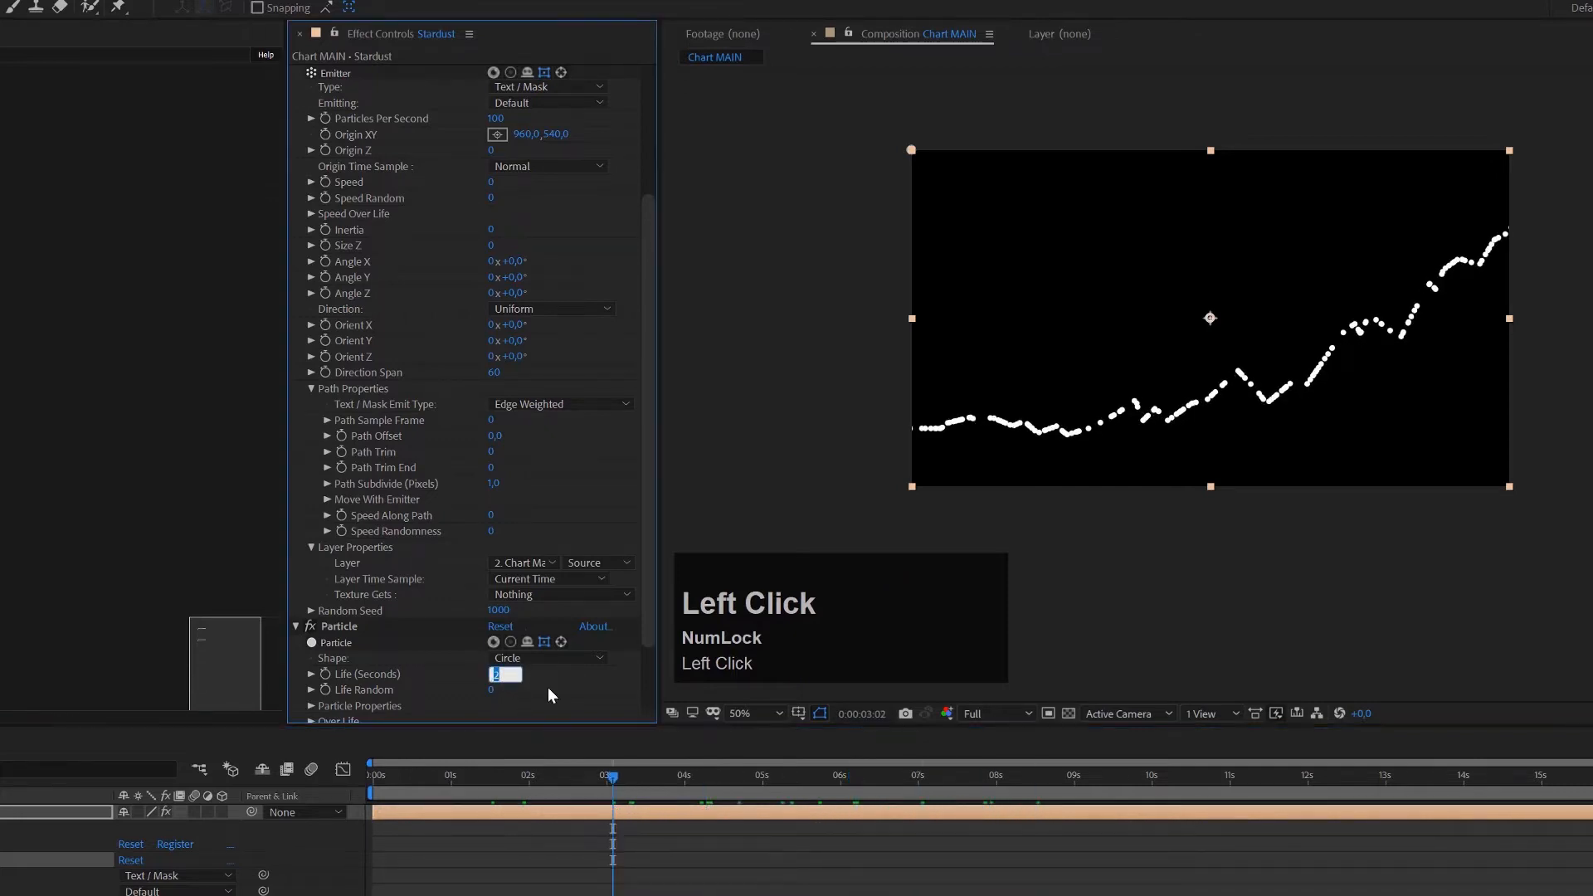
pyautogui.write('25')
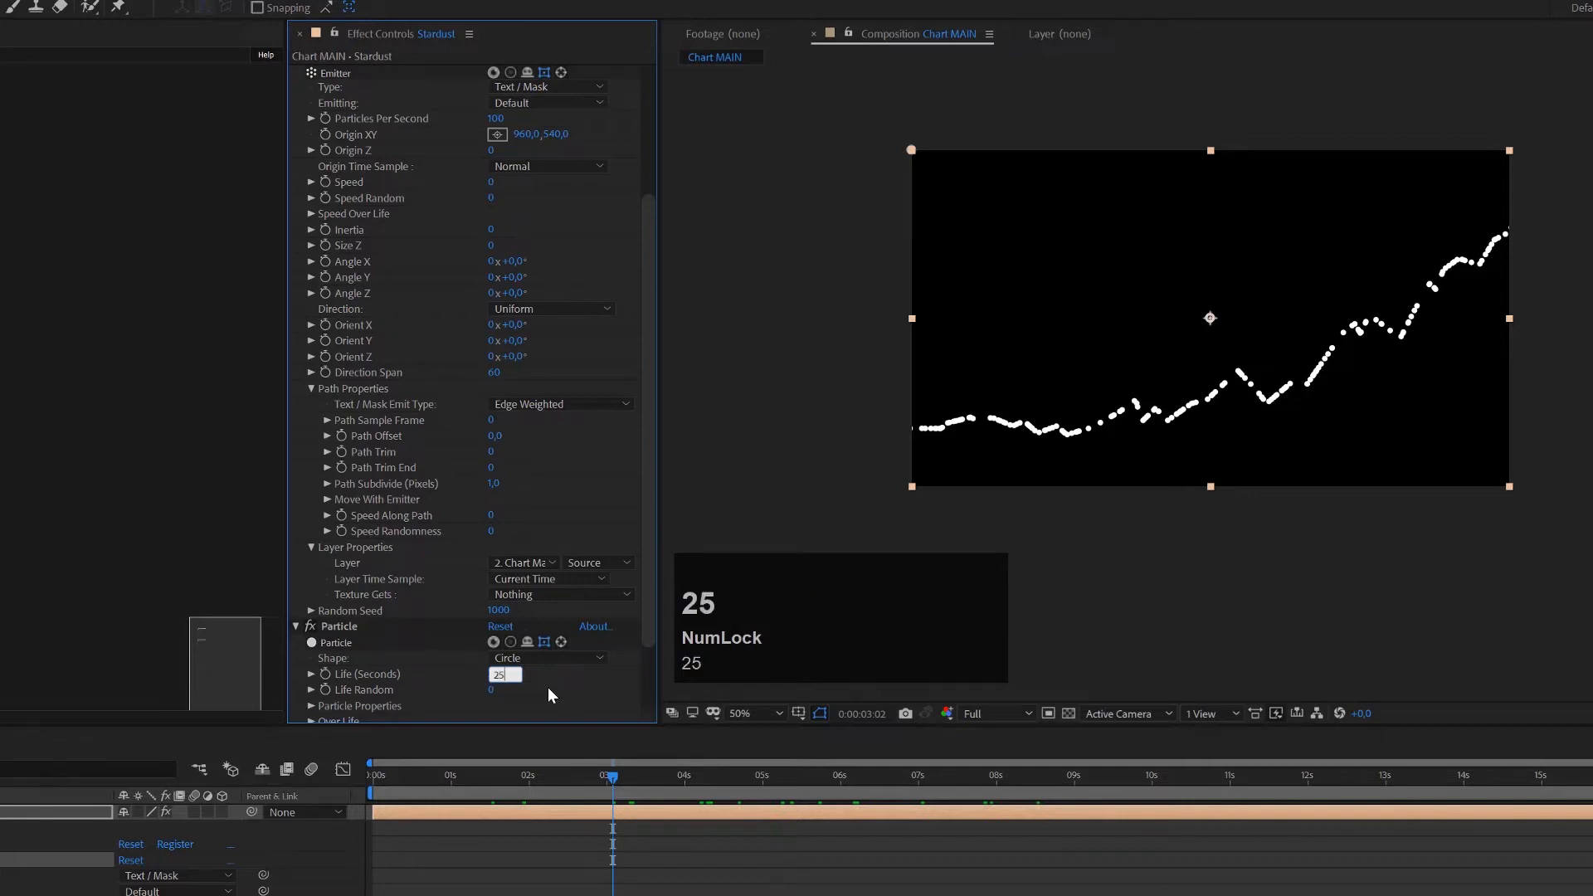
pyautogui.click(548, 696)
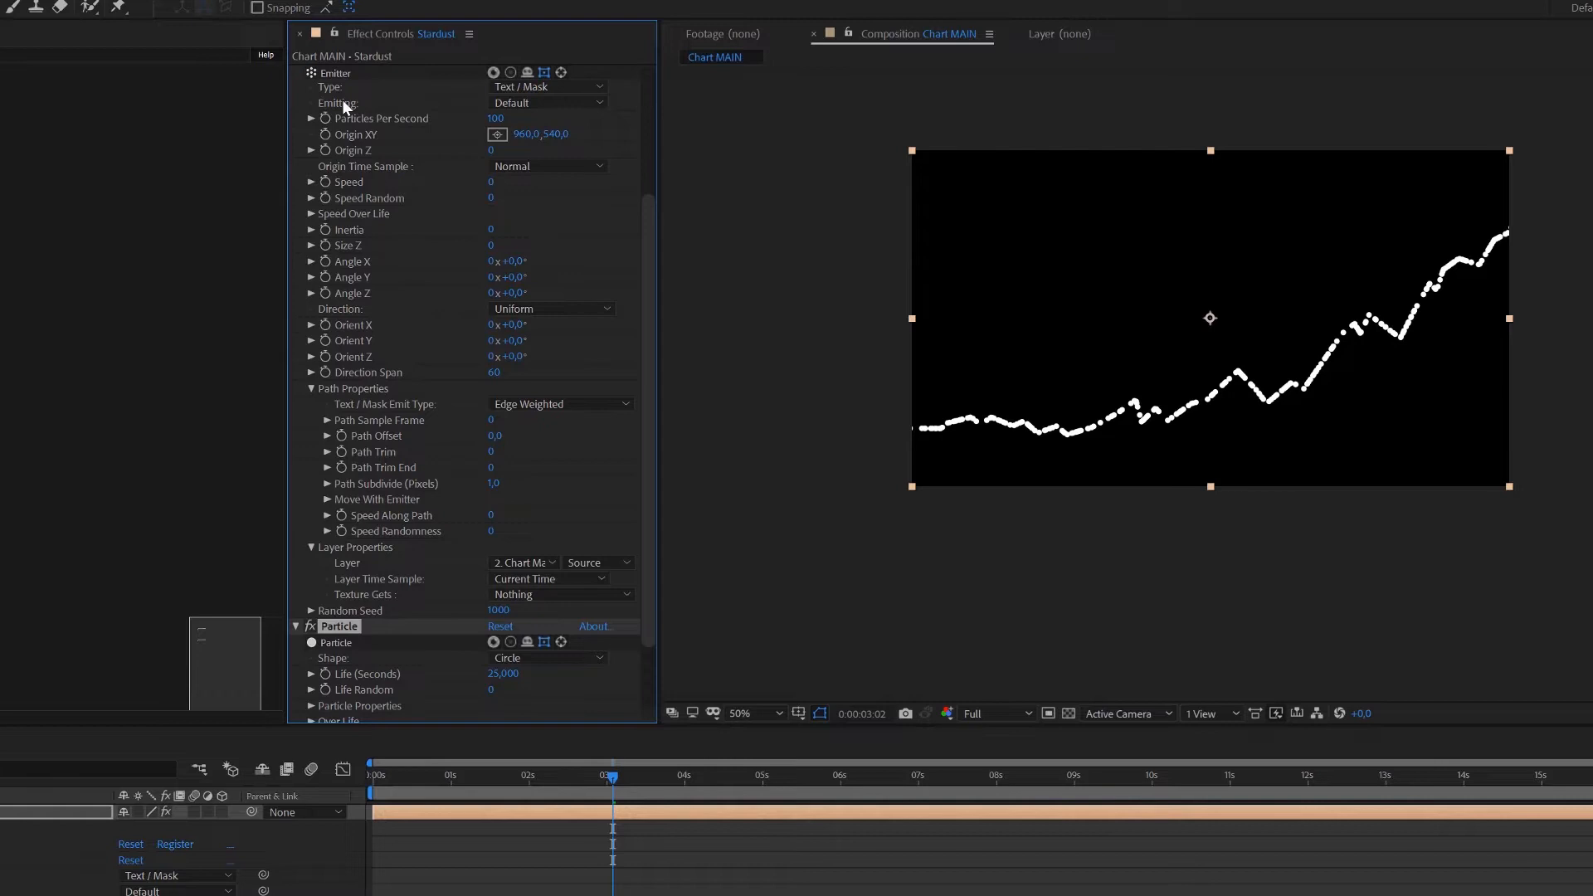
# Step: Set the emitter's Emitting mode to Sequence and scrub the timeline to 0:00:17:03 to preview the growing line
pyautogui.moveTo(655, 242); pyautogui.dragTo(649, 159)
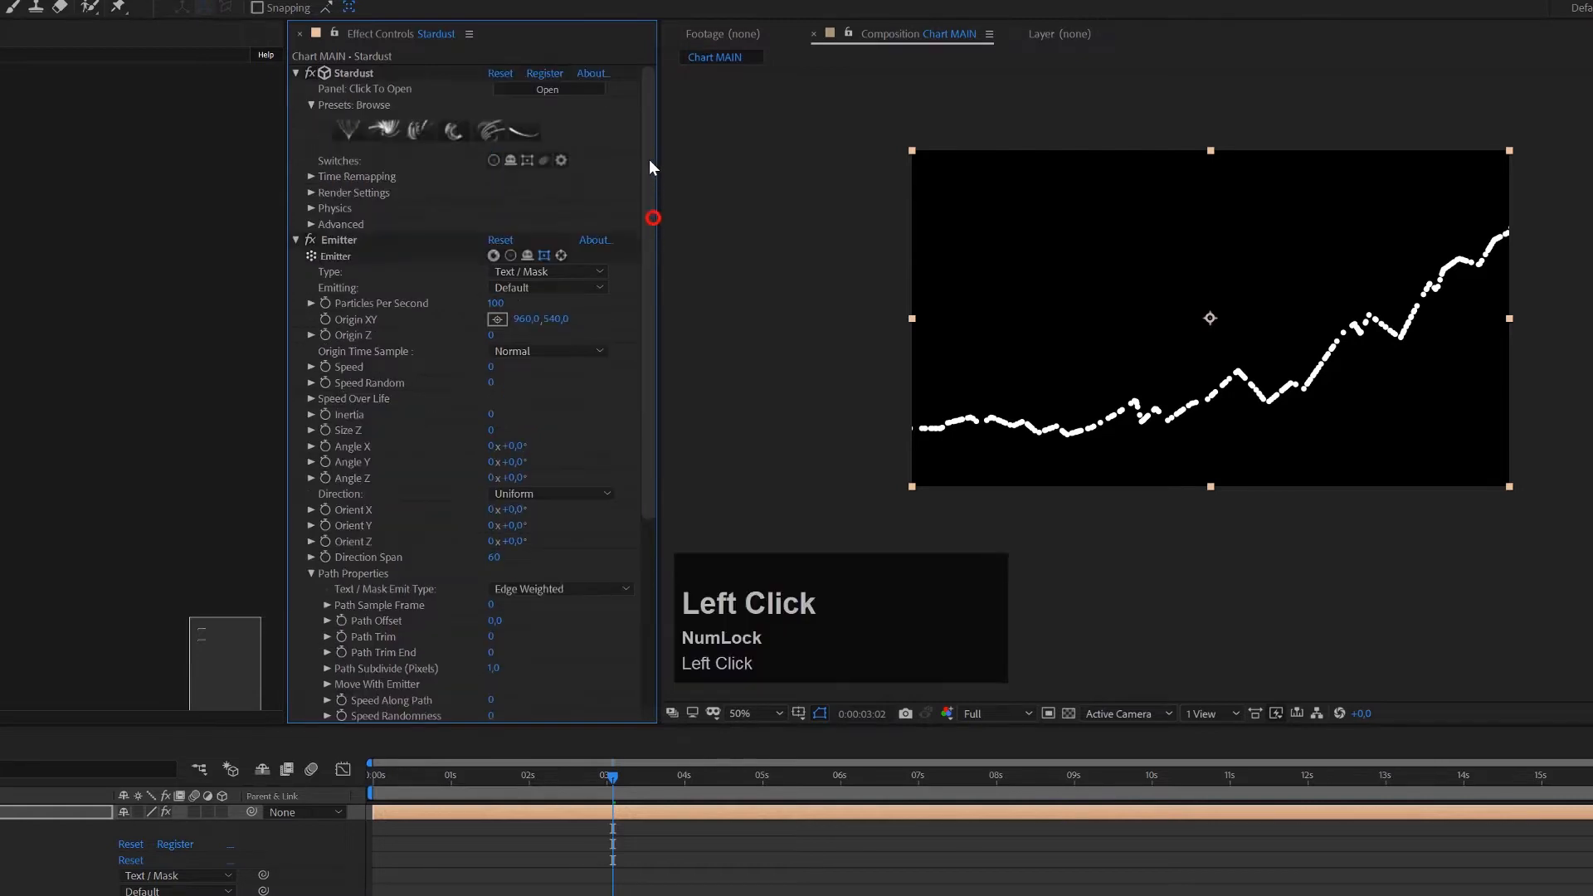
pyautogui.click(515, 286)
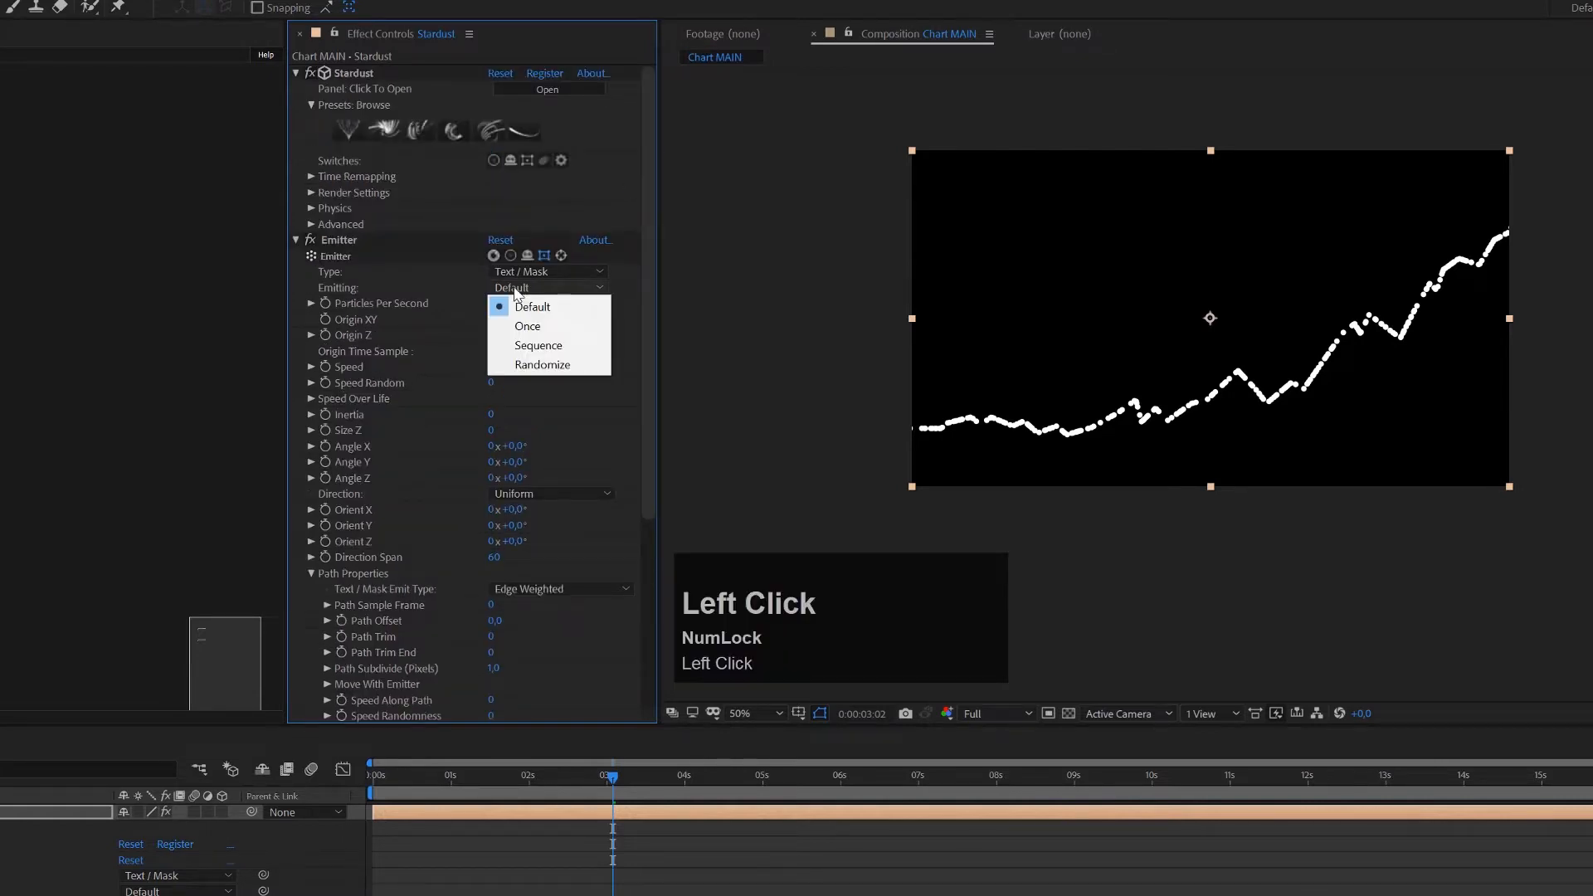
pyautogui.click(538, 345)
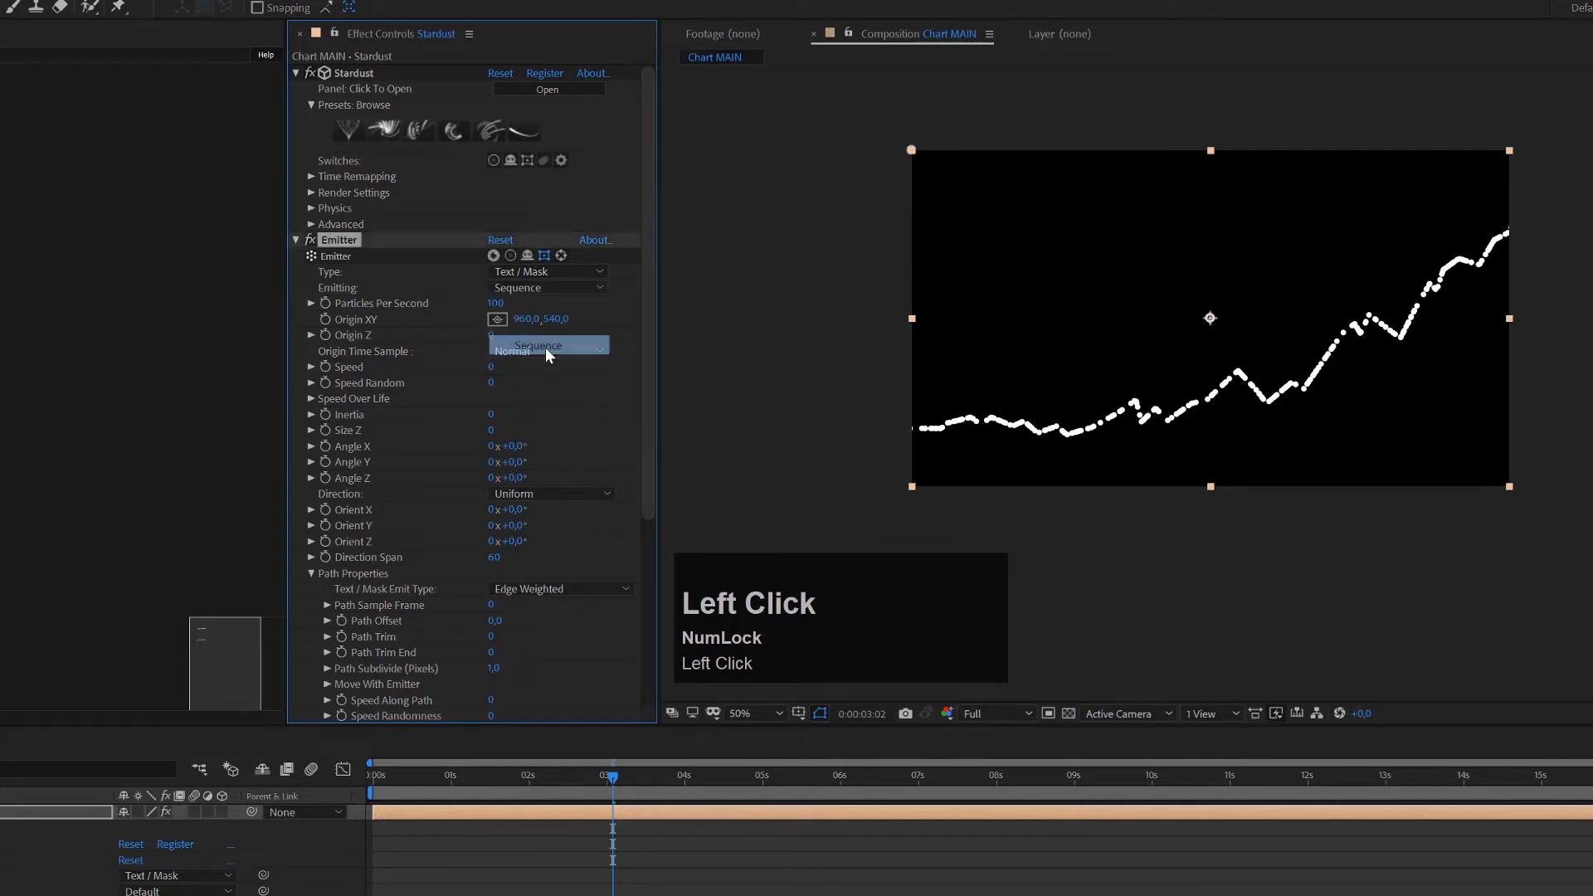
pyautogui.moveTo(385, 783); pyautogui.dragTo(1592, 798)
pyautogui.moveTo(649, 356); pyautogui.dragTo(648, 405)
pyautogui.moveTo(1394, 798); pyautogui.dragTo(1592, 797)
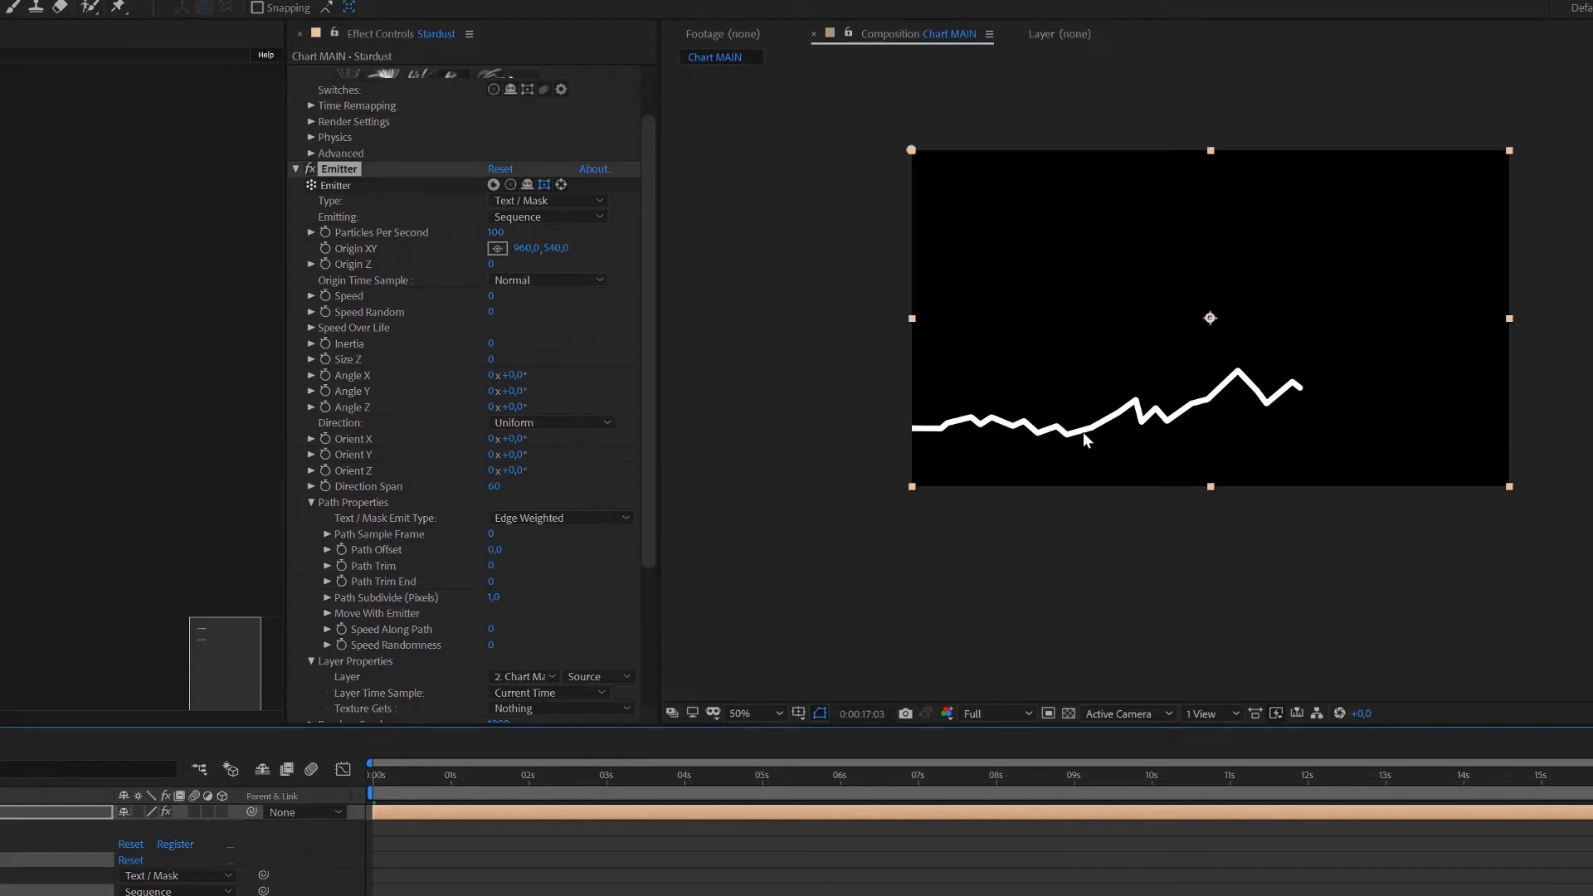
# Step: Set the emitter's Path Subdivide to 20 pixels to space the particles along the chart path
pyautogui.scroll(2, 1185, 406)
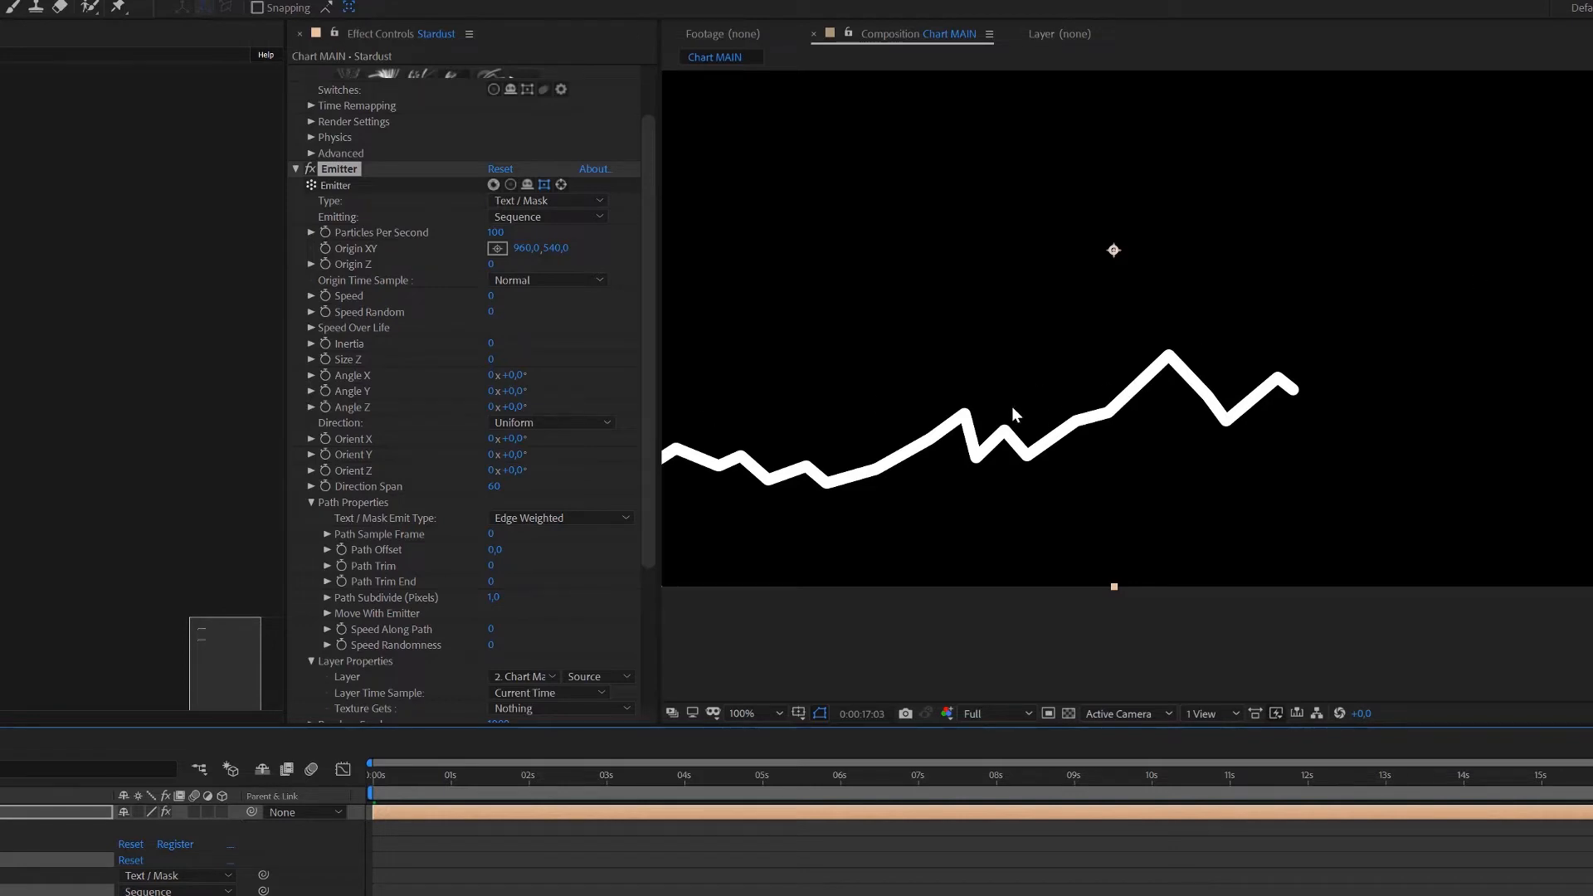
pyautogui.click(496, 598)
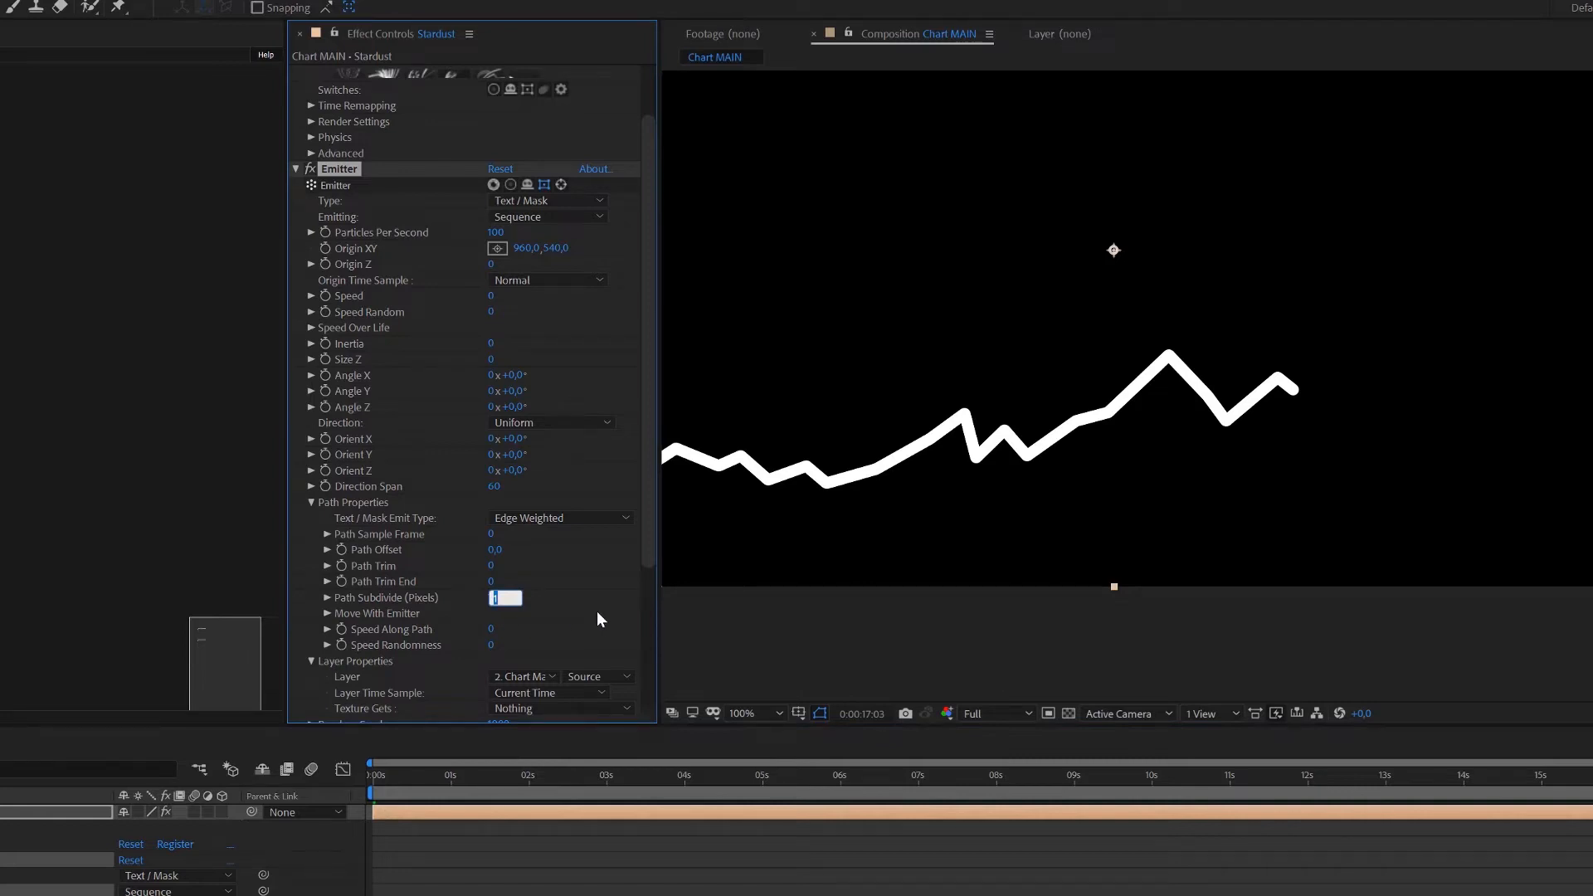
pyautogui.write('20')
pyautogui.press('Return')
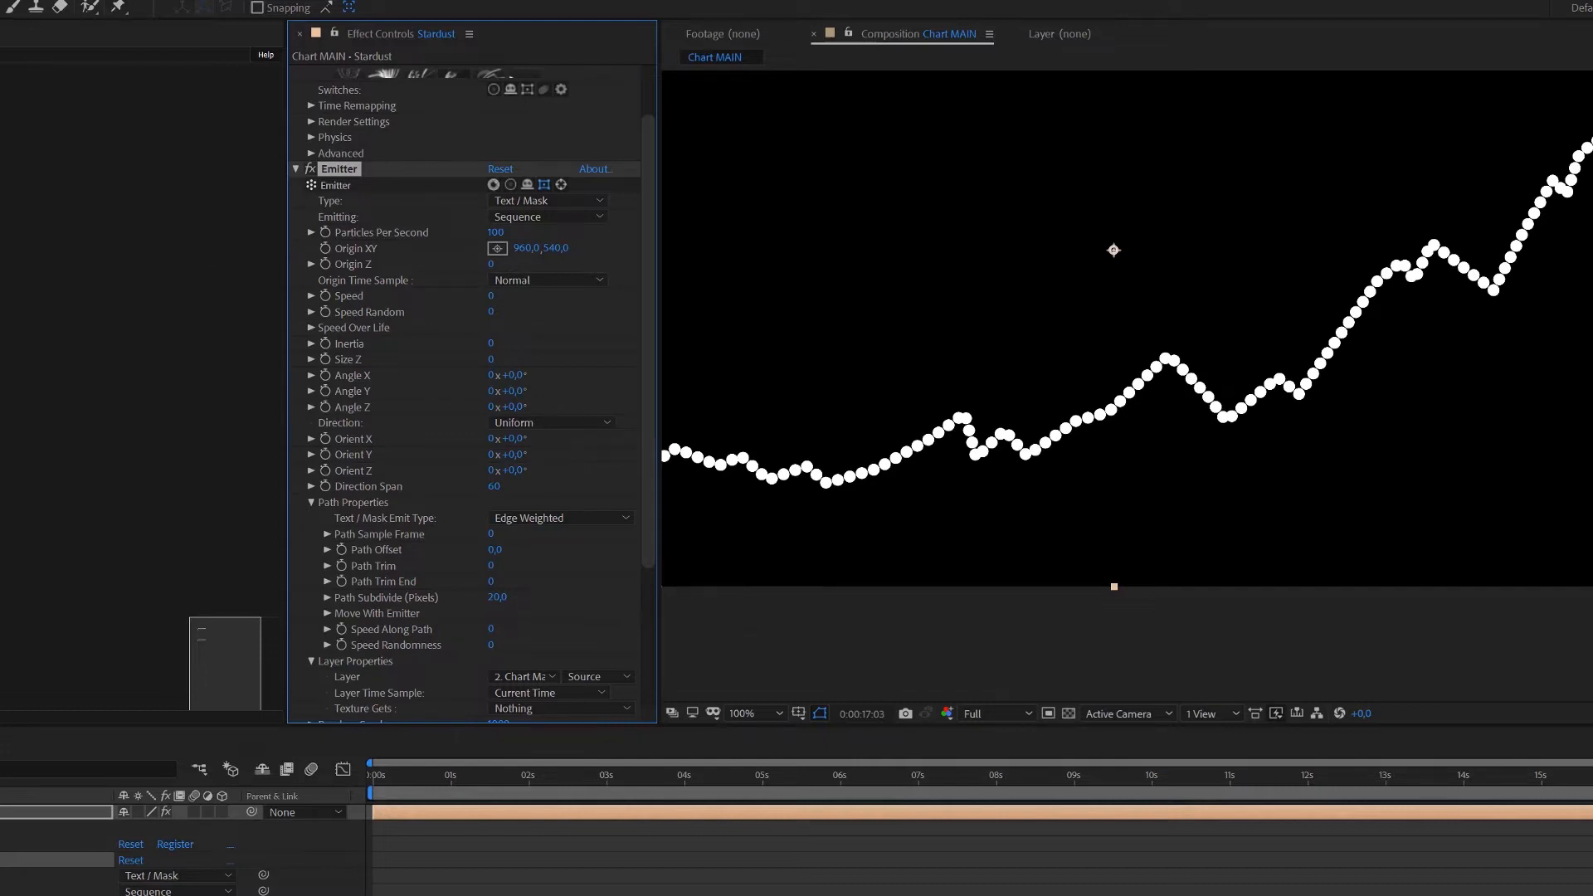
# Step: Select the Particle node, expand its particle properties and set the particle size to 3 pixels
pyautogui.click(202, 233)
pyautogui.scroll(-5, 432, 590)
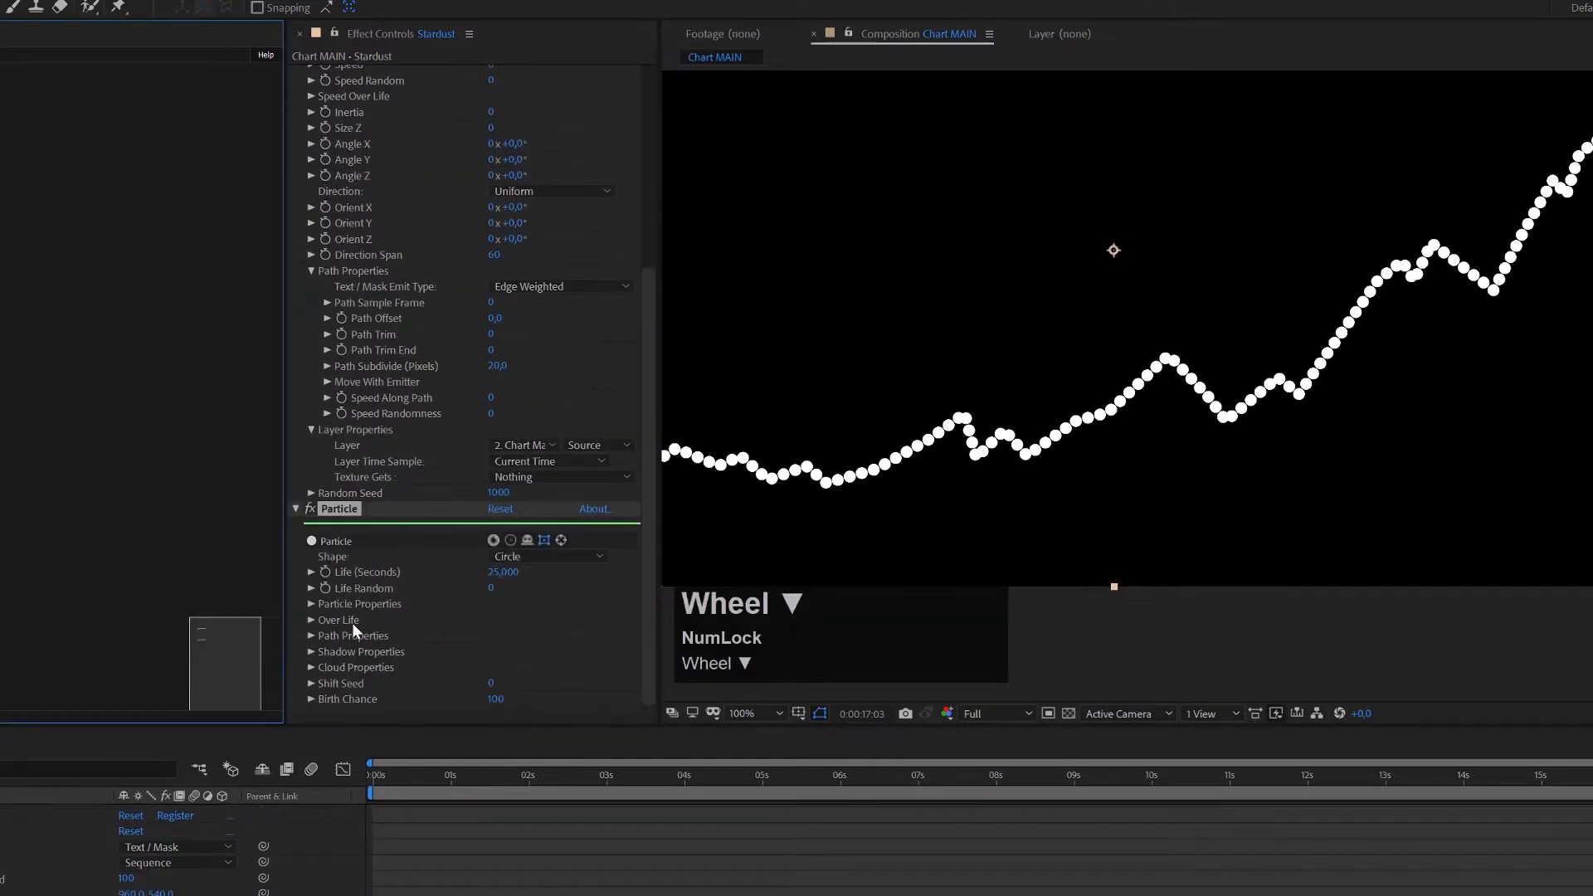
pyautogui.click(311, 604)
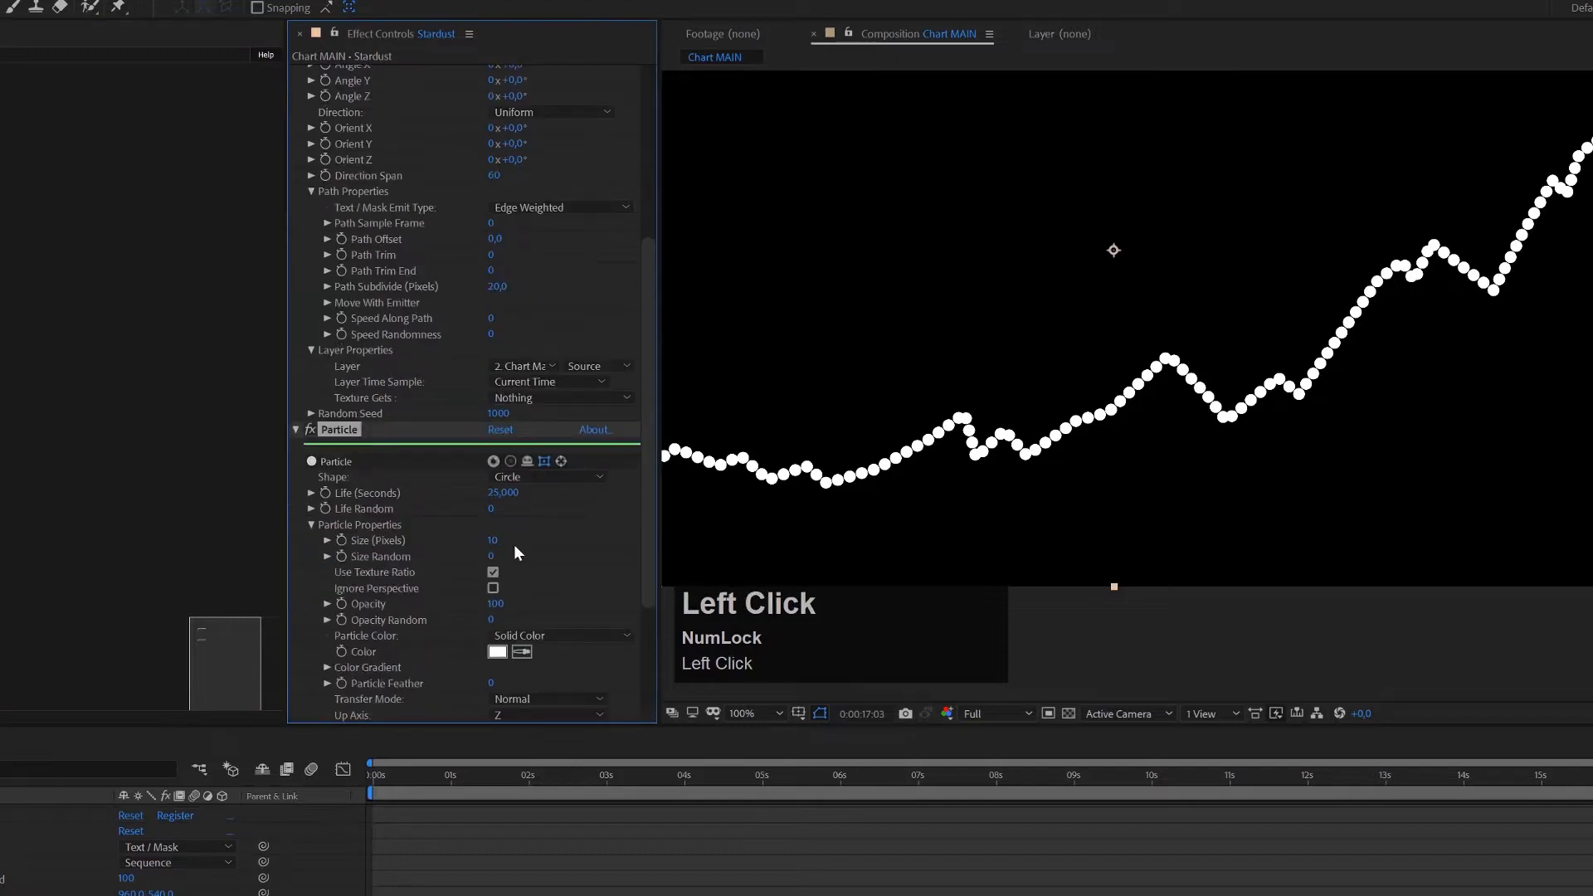
pyautogui.click(496, 541)
pyautogui.write('2')
pyautogui.click(573, 543)
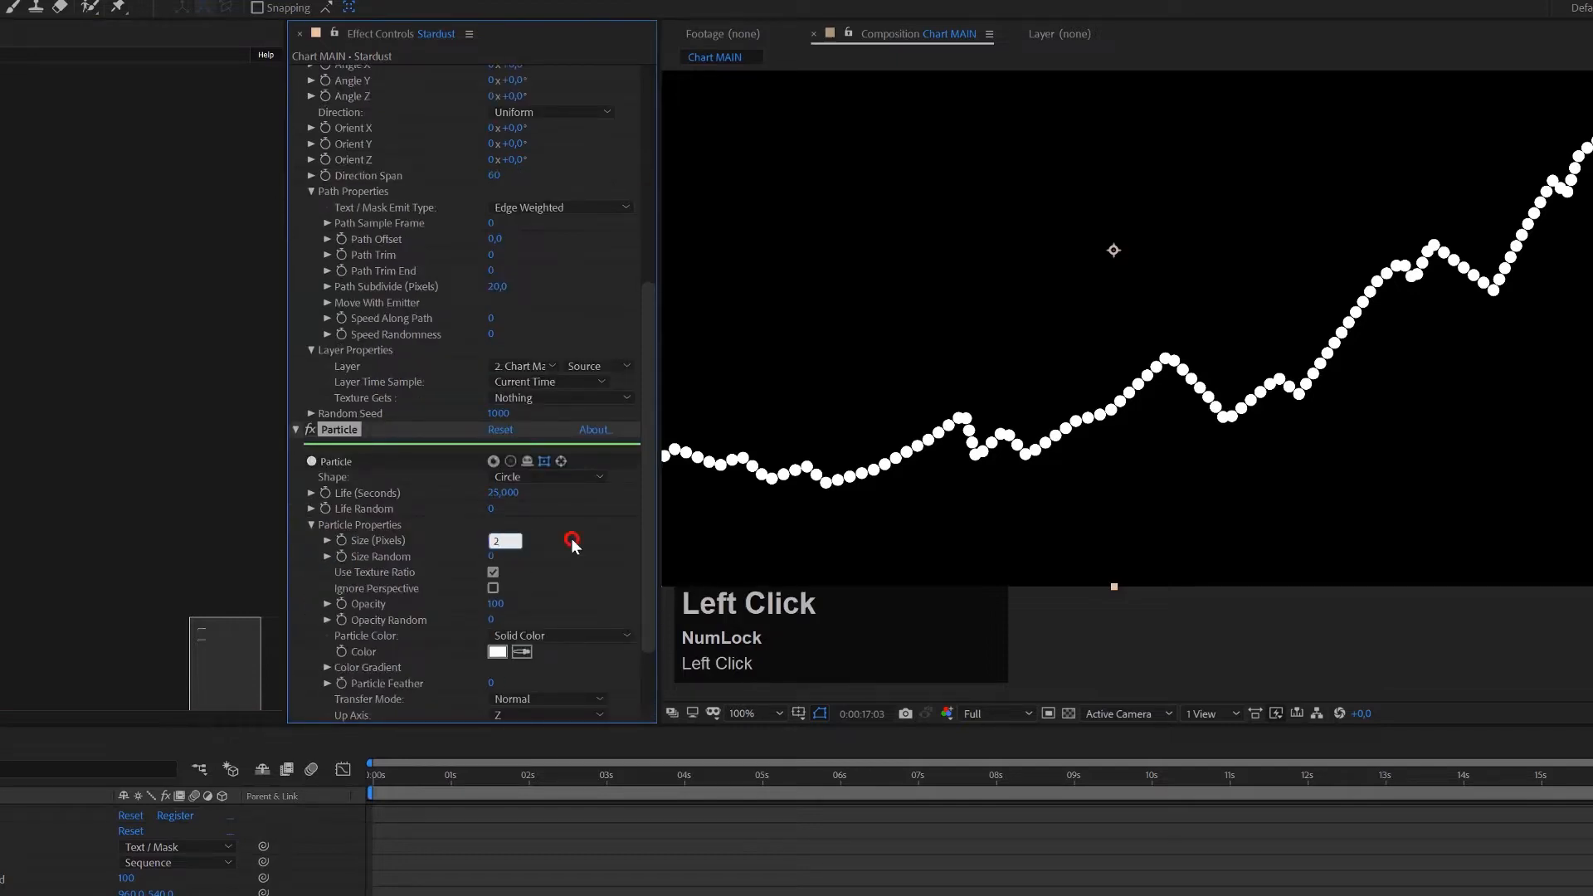
pyautogui.click(491, 541)
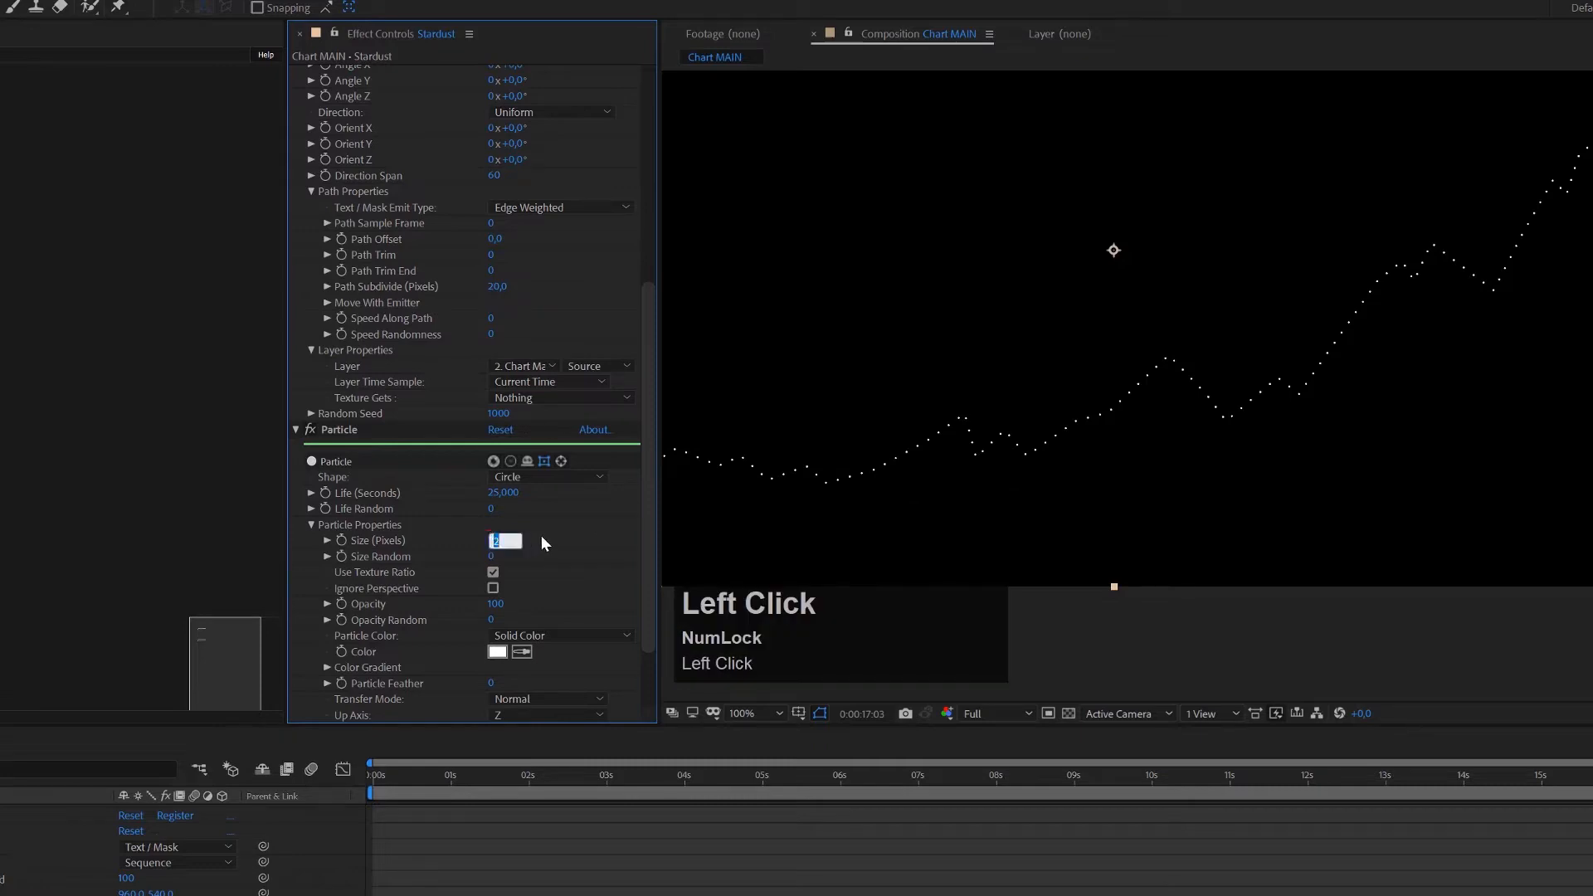
pyautogui.write('3')
pyautogui.click(541, 535)
pyautogui.scroll(1, 1074, 431)
pyautogui.scroll(-3, 1074, 432)
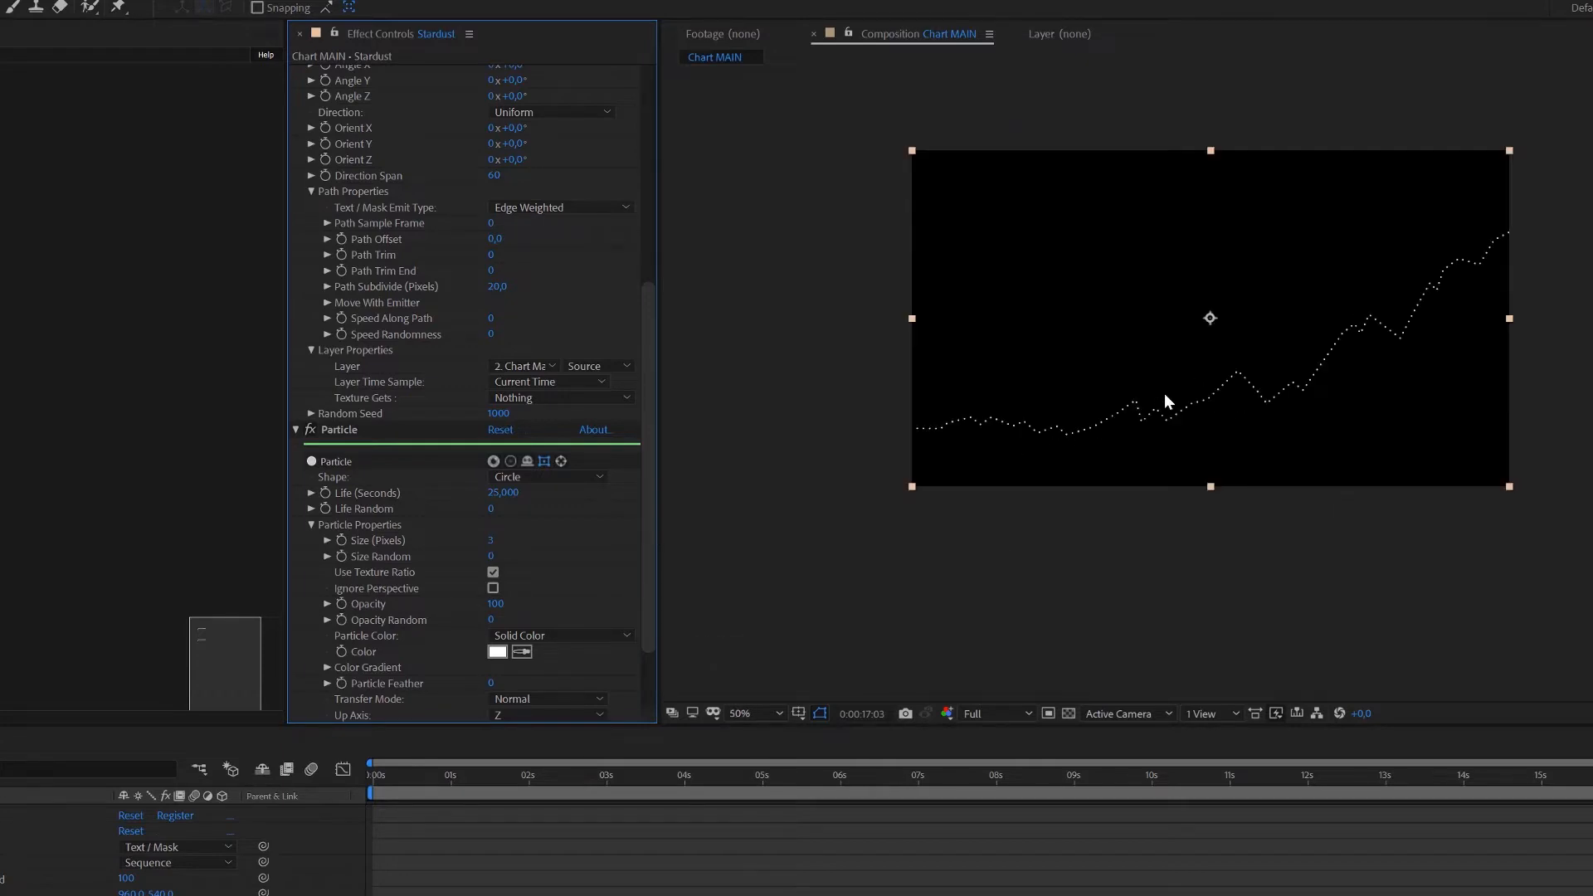
pyautogui.scroll(2, 1165, 393)
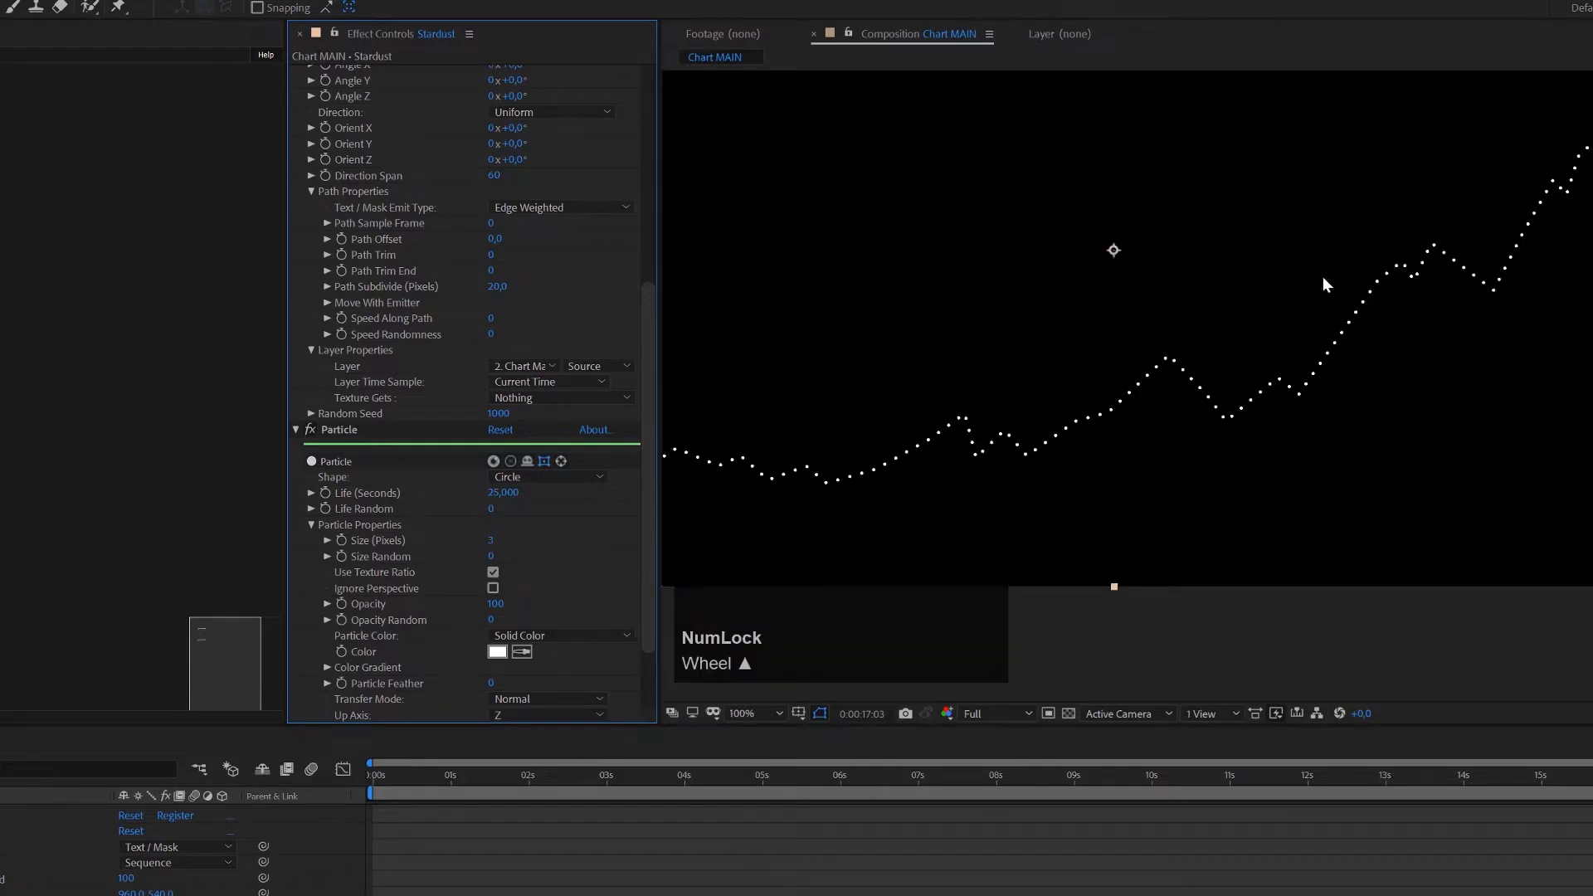
# Step: Try a rate of 30 Particles Per Second on the emitter and scrub to 0:00:05:21 to check the growth
pyautogui.moveTo(1525, 784); pyautogui.dragTo(185, 810)
pyautogui.moveTo(390, 813); pyautogui.dragTo(569, 817)
pyautogui.scroll(2, 550, 528)
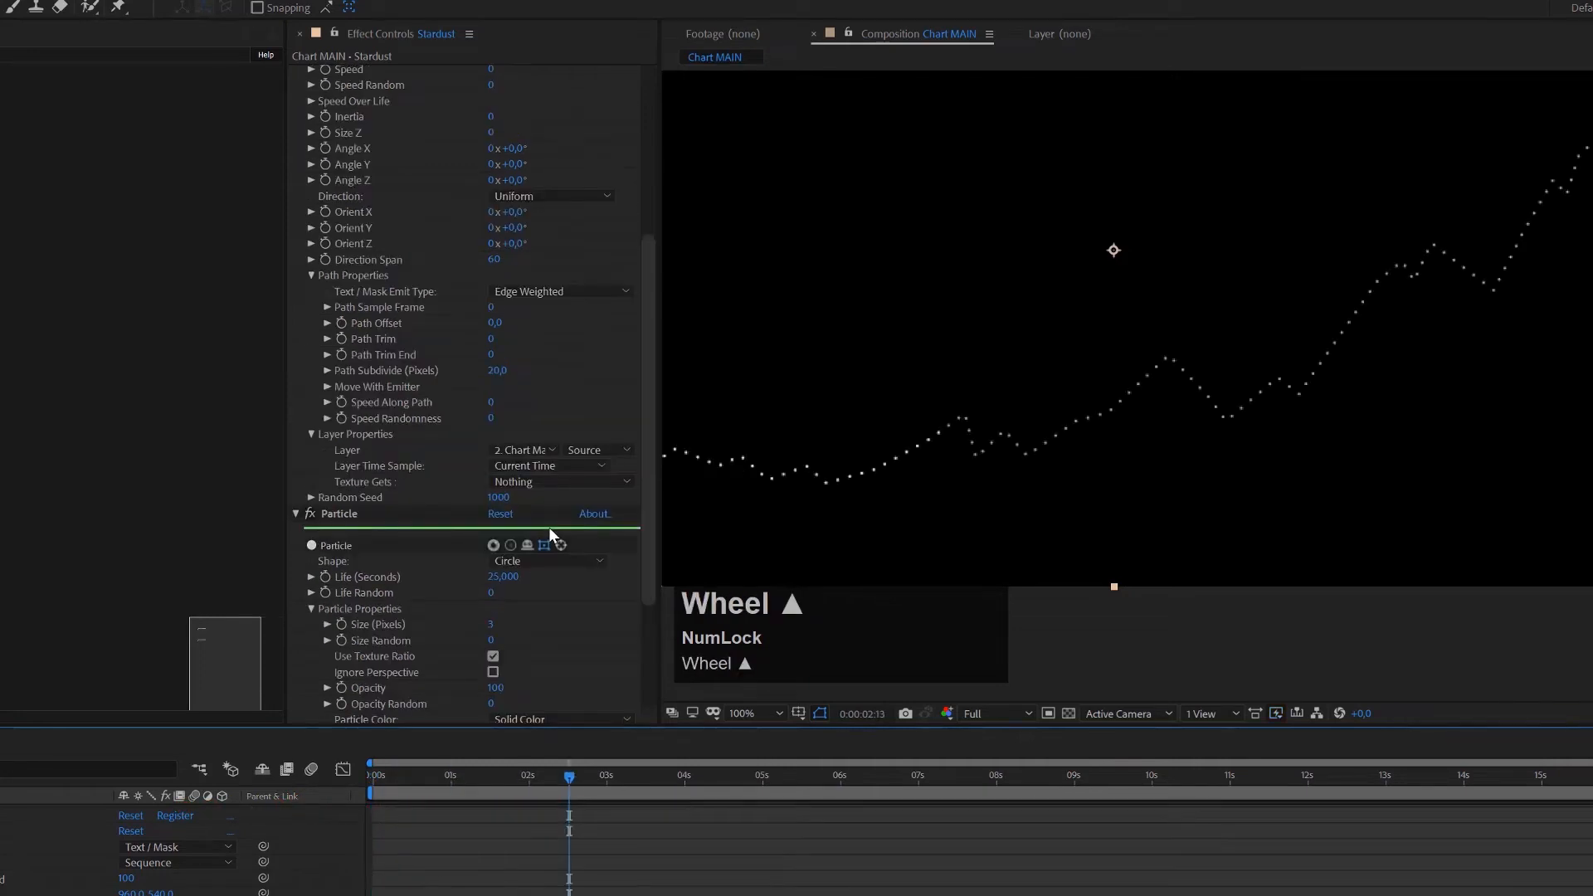
pyautogui.scroll(4, 550, 527)
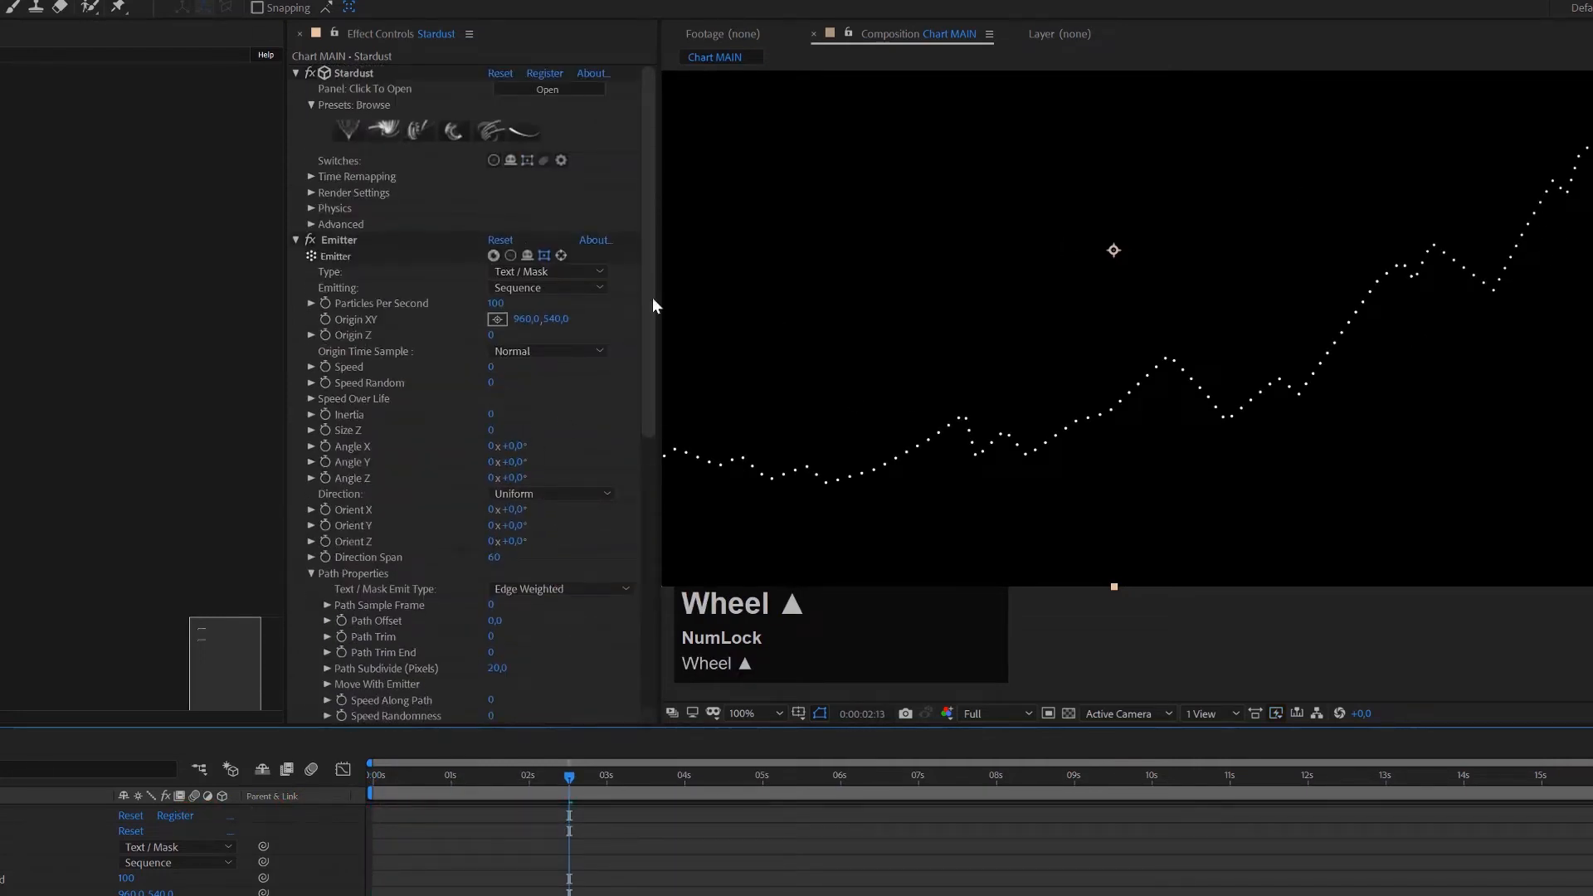
pyautogui.moveTo(493, 304); pyautogui.dragTo(498, 311)
pyautogui.click(490, 303)
pyautogui.write('30')
pyautogui.press('Return')
pyautogui.moveTo(605, 780); pyautogui.dragTo(832, 793)
# Step: Try a rate of 10 Particles Per Second on the emitter and scrub to 0:00:17:00 to check the growth
pyautogui.click(490, 304)
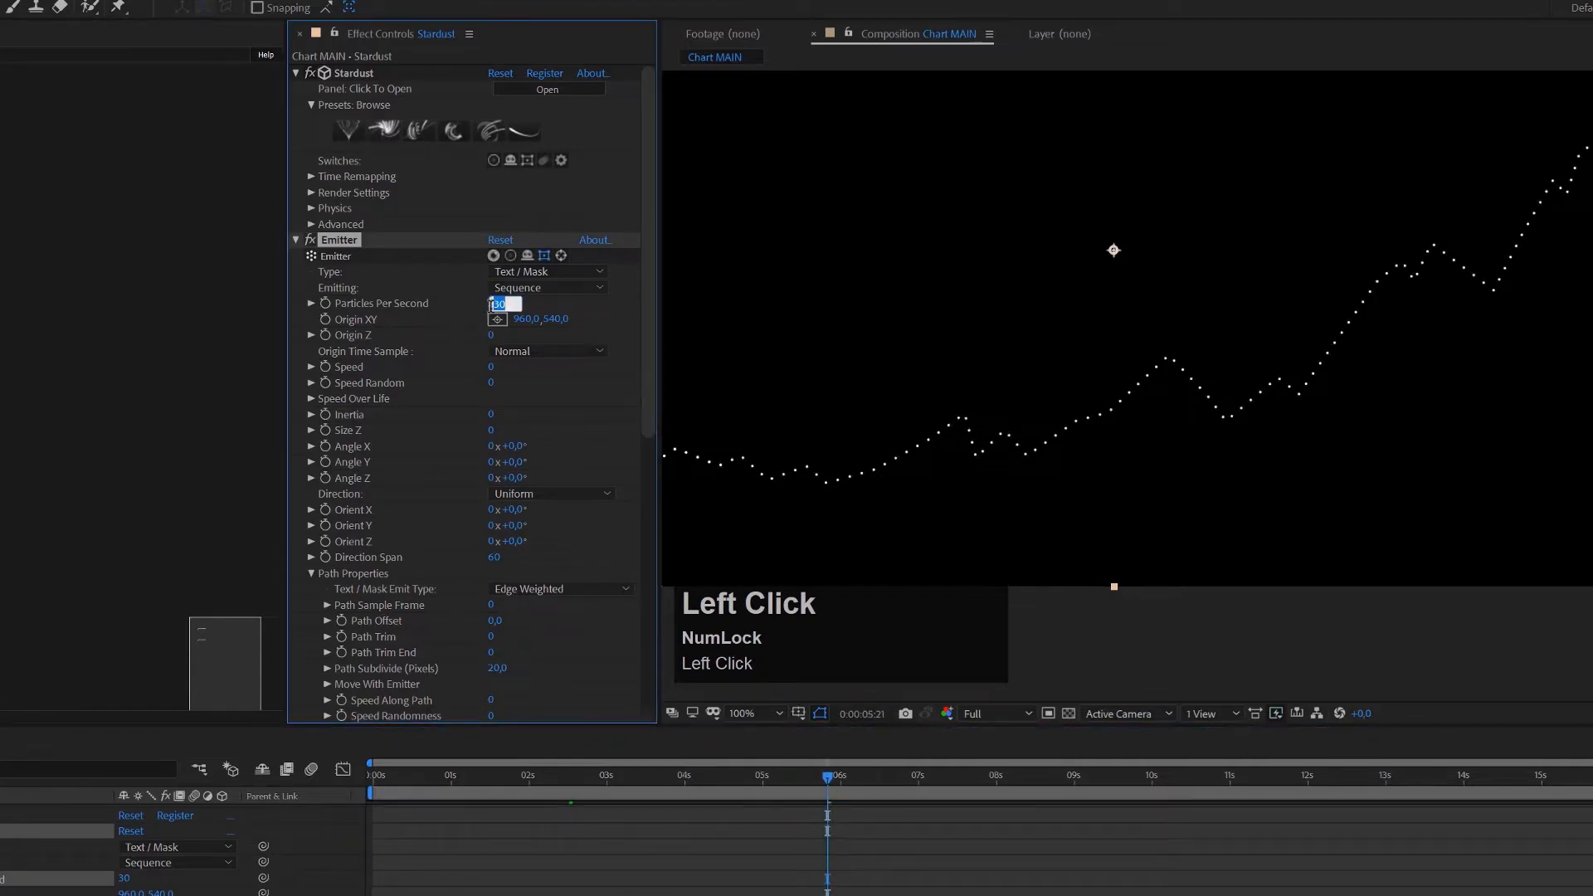
pyautogui.write('10')
pyautogui.press('Return')
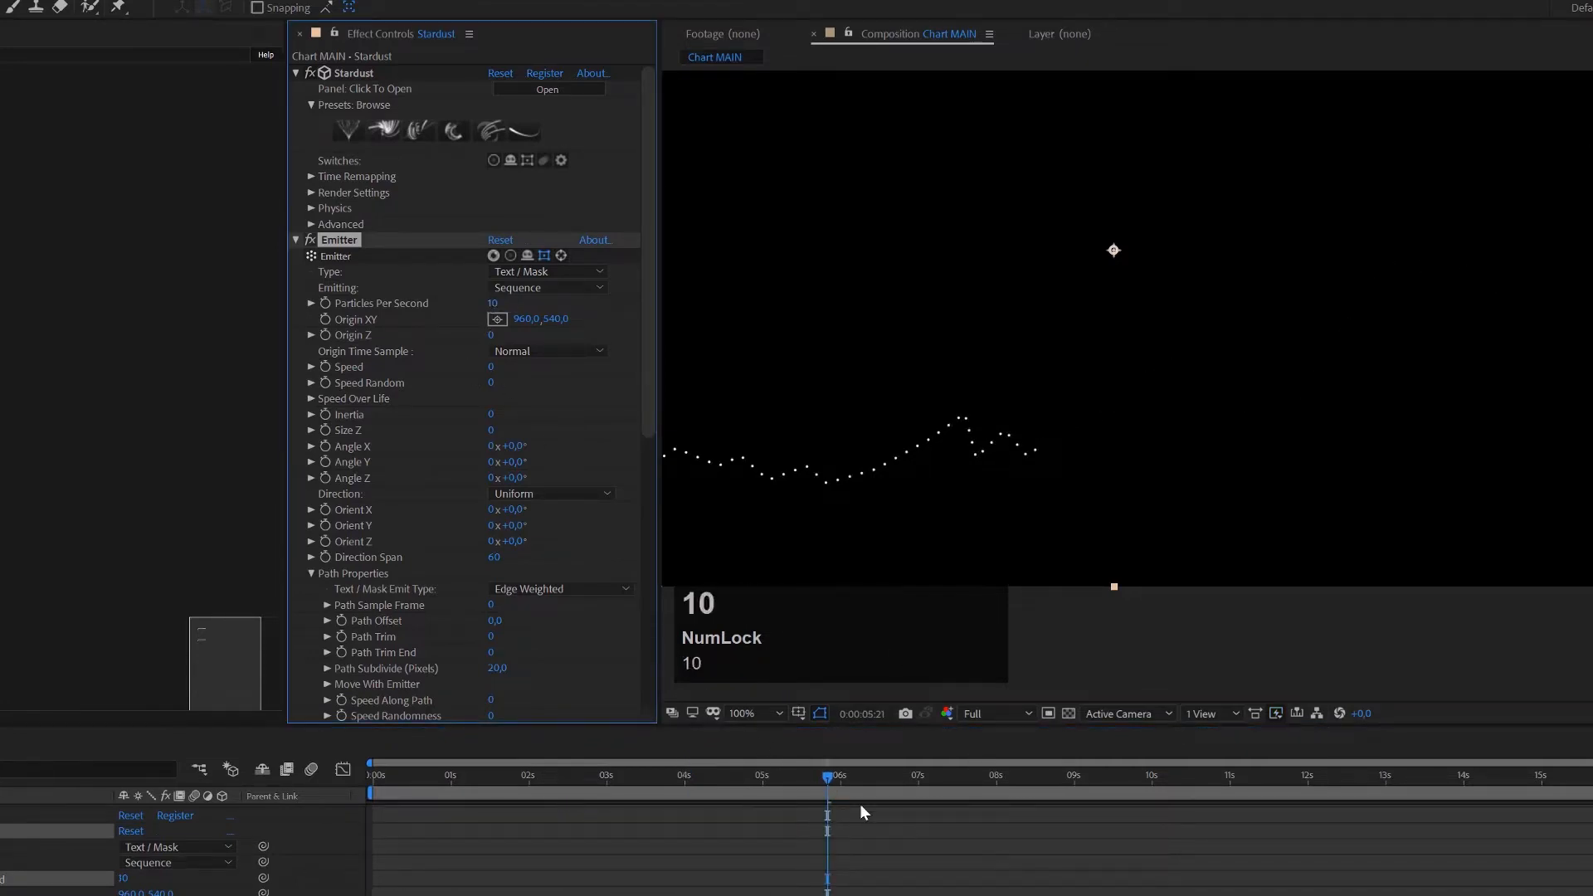
pyautogui.moveTo(825, 780); pyautogui.dragTo(1592, 803)
# Step: Set the emitter's Particles Per Second to 8 and scrub back to 0:00:04:06
pyautogui.click(495, 303)
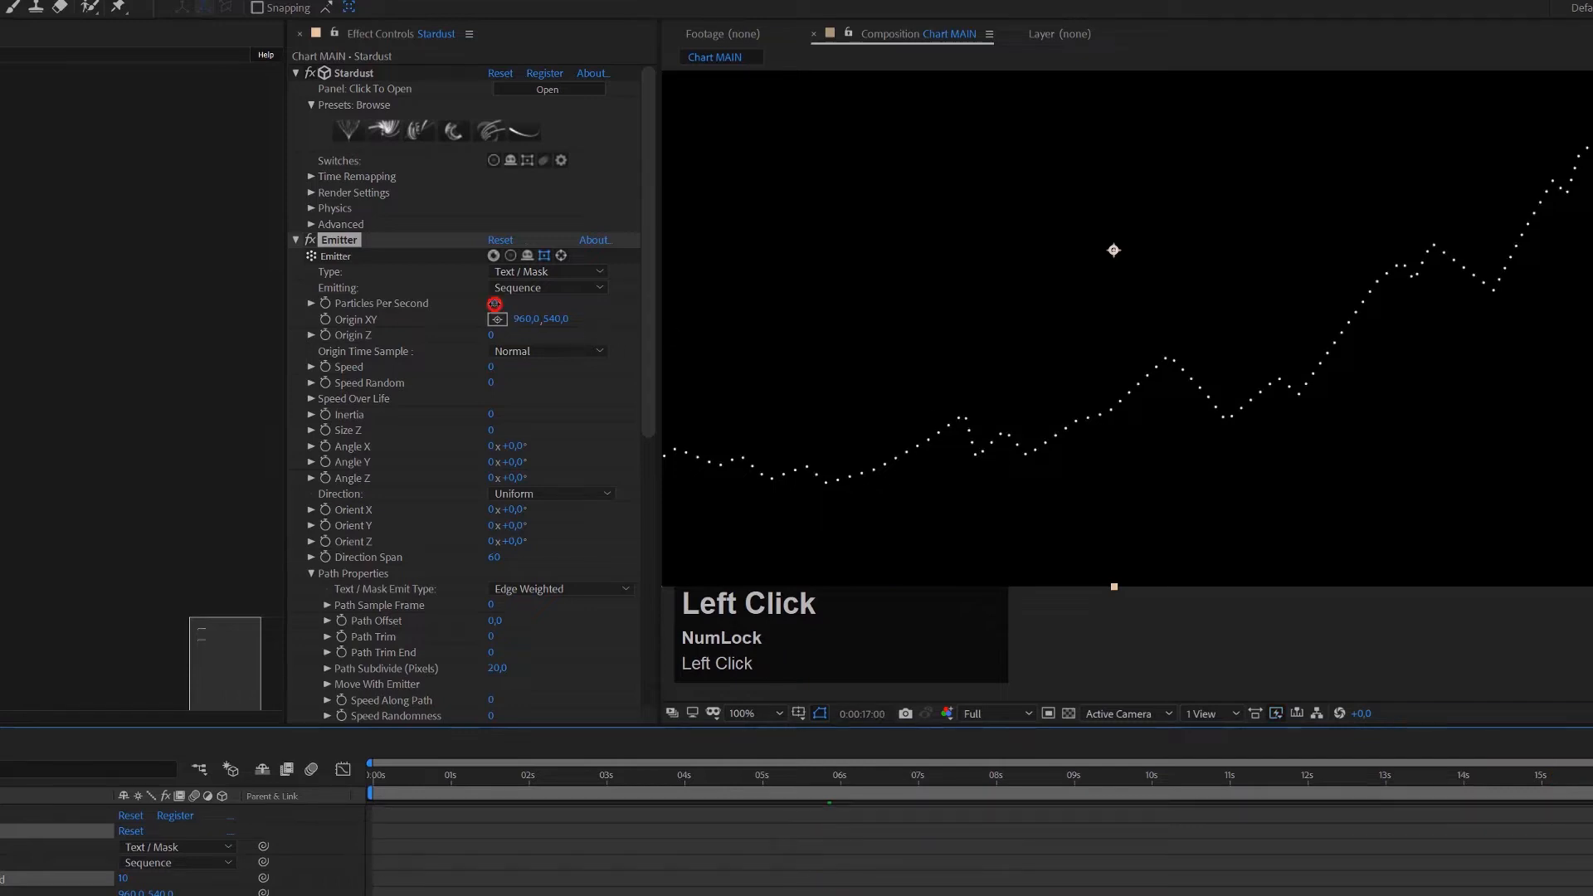
pyautogui.write('8')
pyautogui.press('Return')
pyautogui.moveTo(1592, 777); pyautogui.dragTo(705, 754)
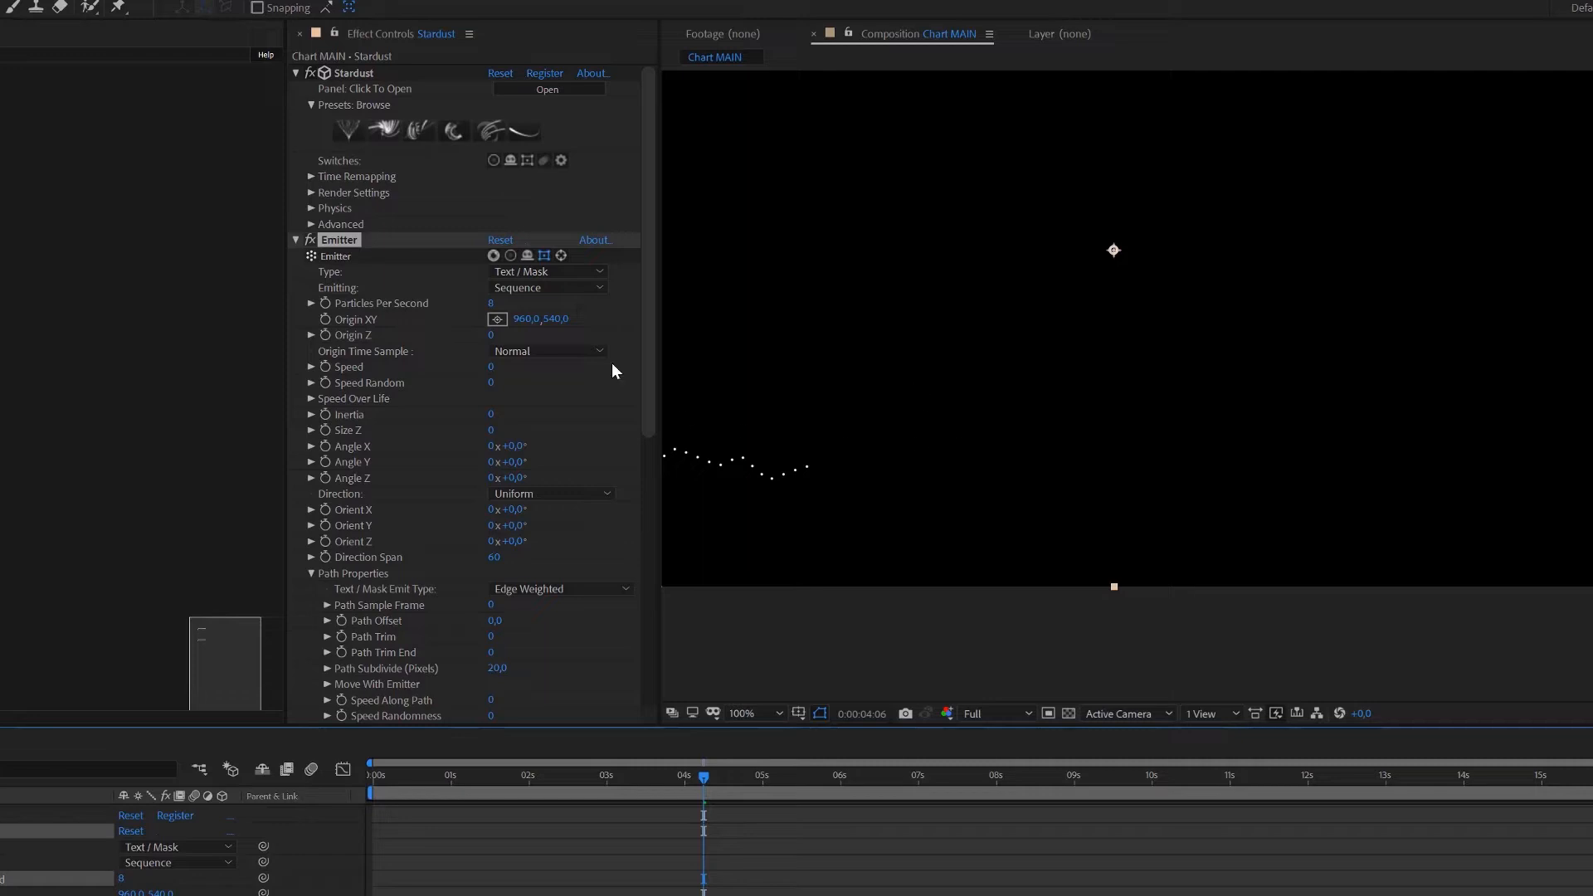
# Step: Try the Once emitting mode on the emitter and switch it back to Sequence
pyautogui.click(520, 291)
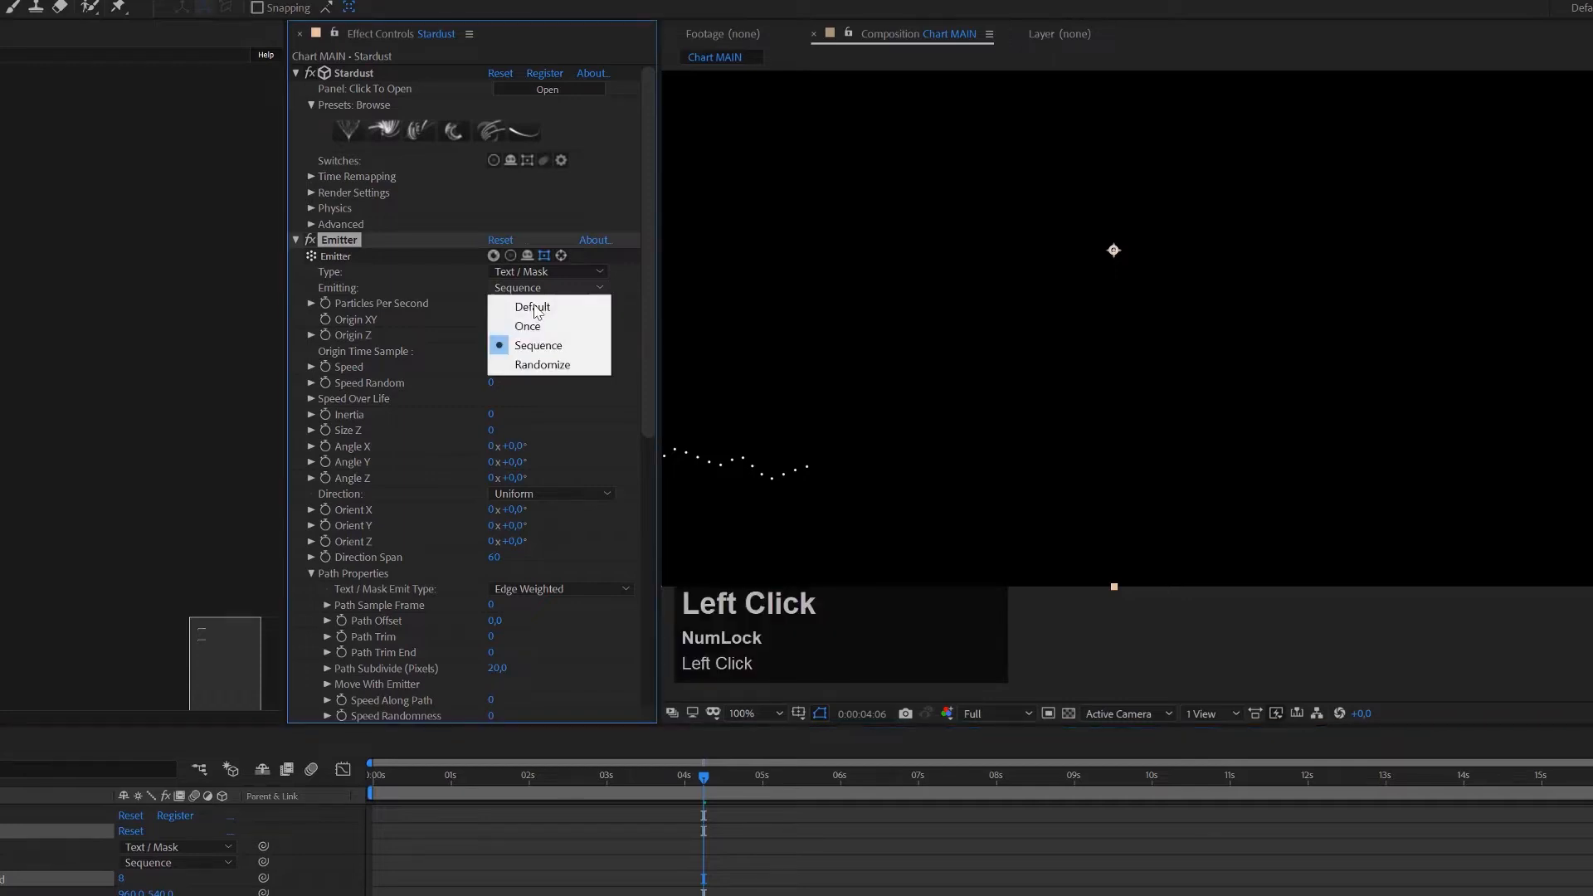
pyautogui.click(531, 325)
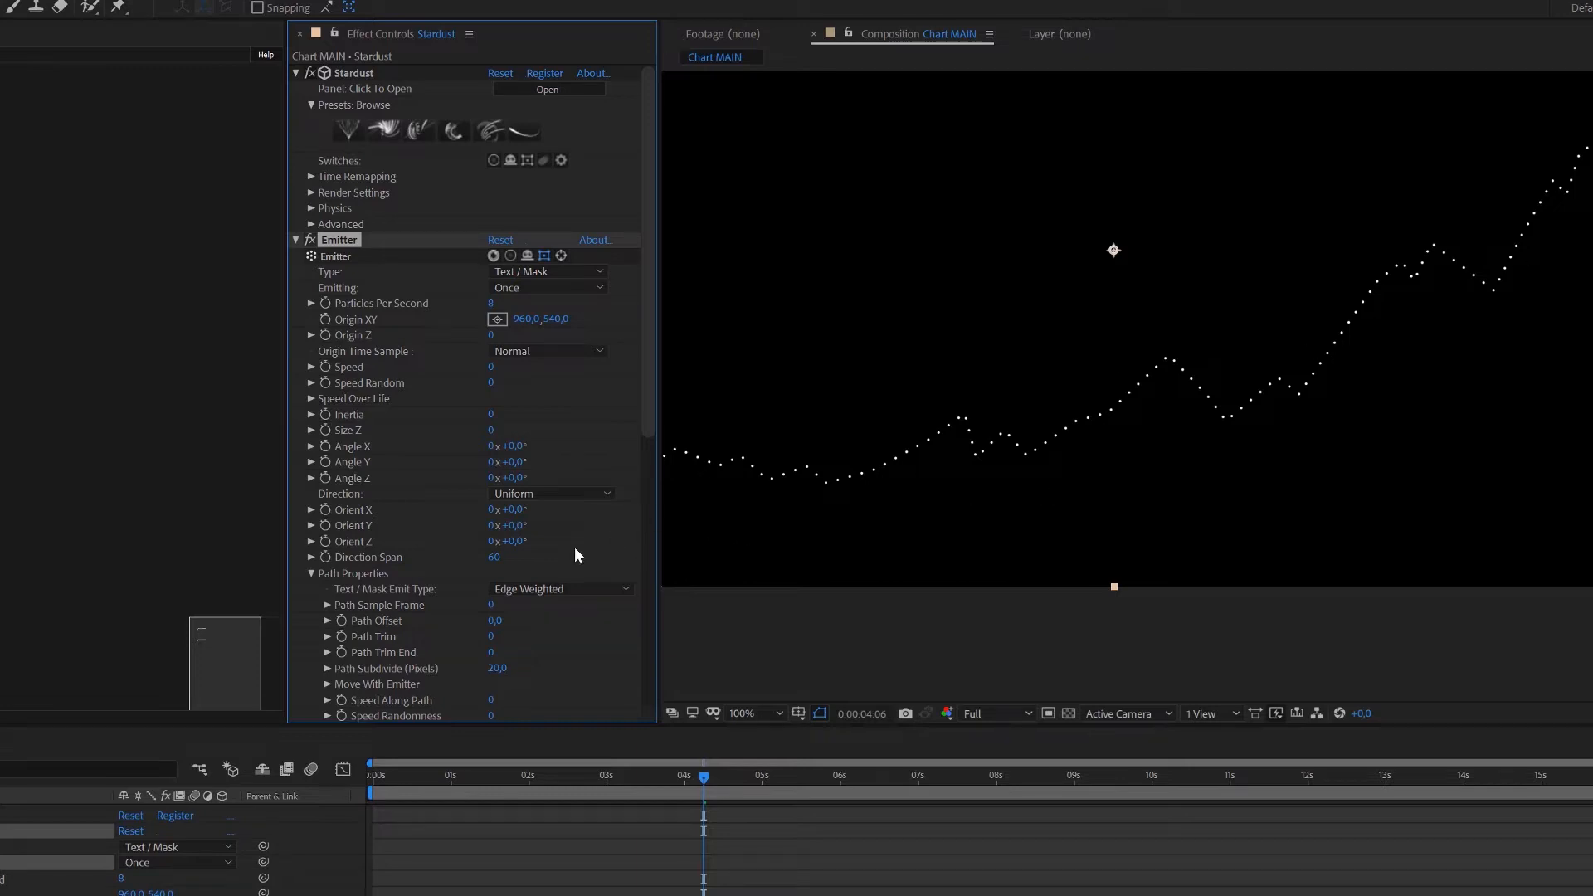
pyautogui.scroll(-2, 574, 546)
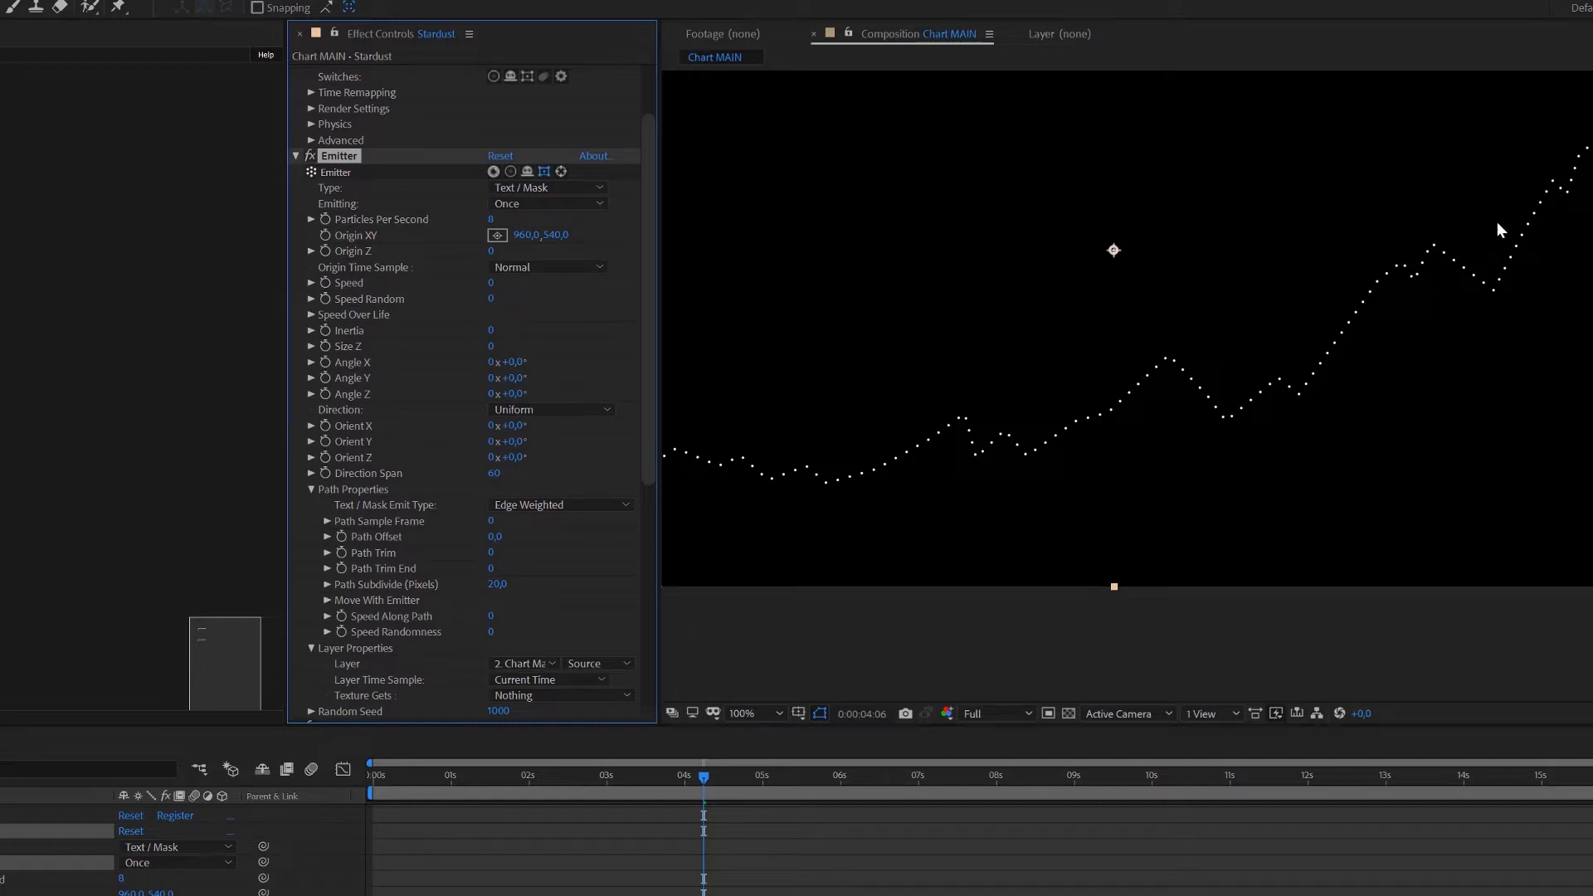
pyautogui.click(512, 204)
pyautogui.click(539, 264)
# Step: Examine the dotted line close up while advancing to 0:00:05:07, and review the Particle node's properties
pyautogui.click(689, 371)
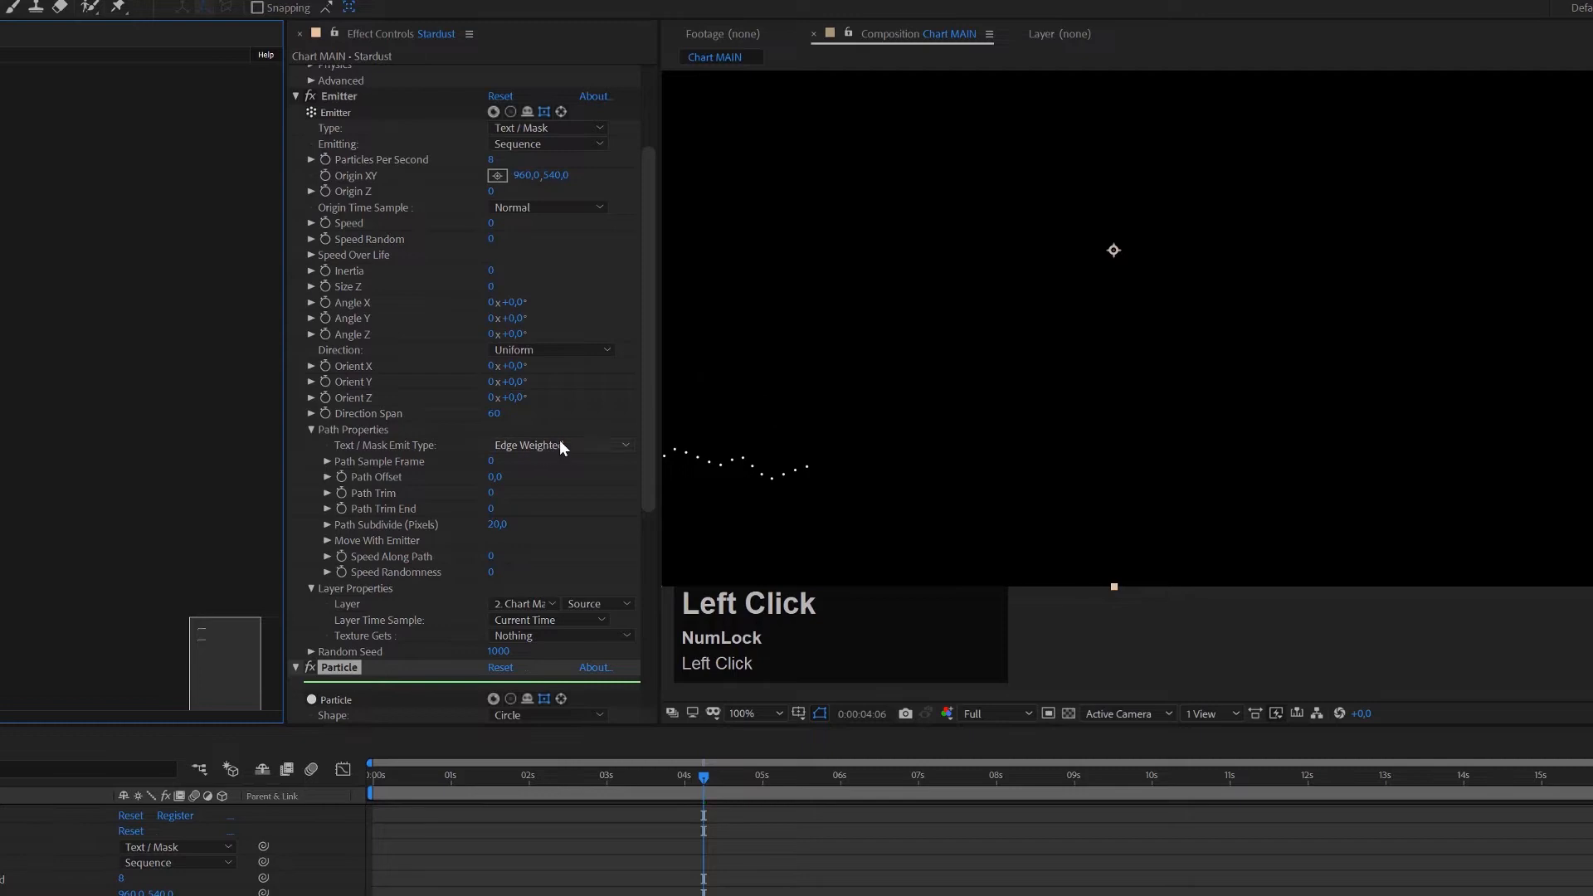
pyautogui.scroll(-4, 559, 440)
pyautogui.scroll(-1, 559, 448)
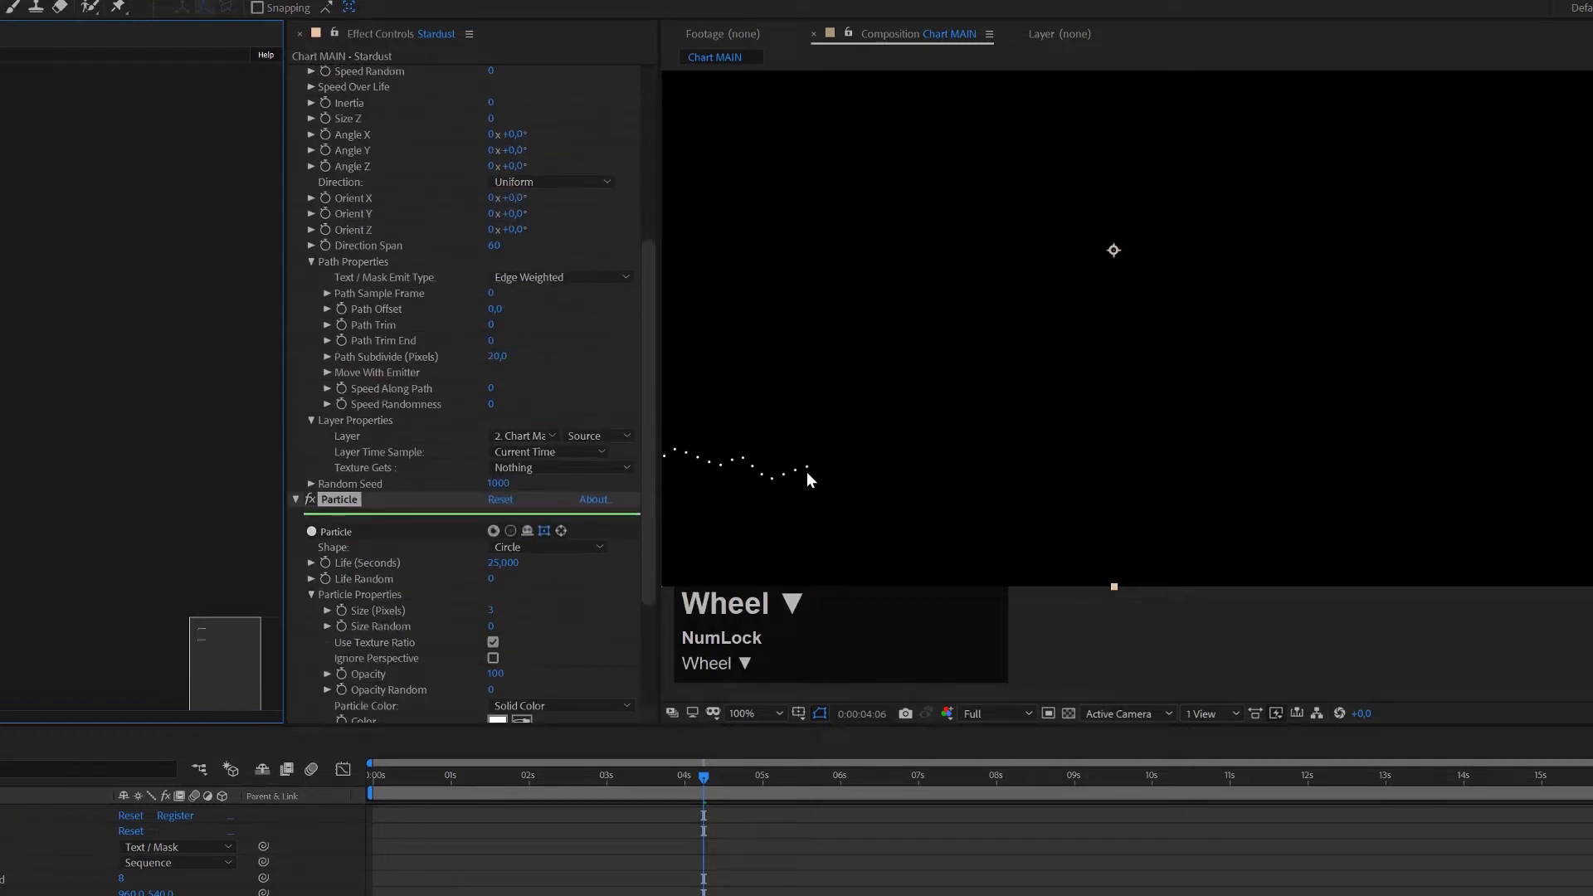
pyautogui.scroll(2, 850, 515)
pyautogui.press('space')
pyautogui.moveTo(1304, 281); pyautogui.dragTo(1544, 174)
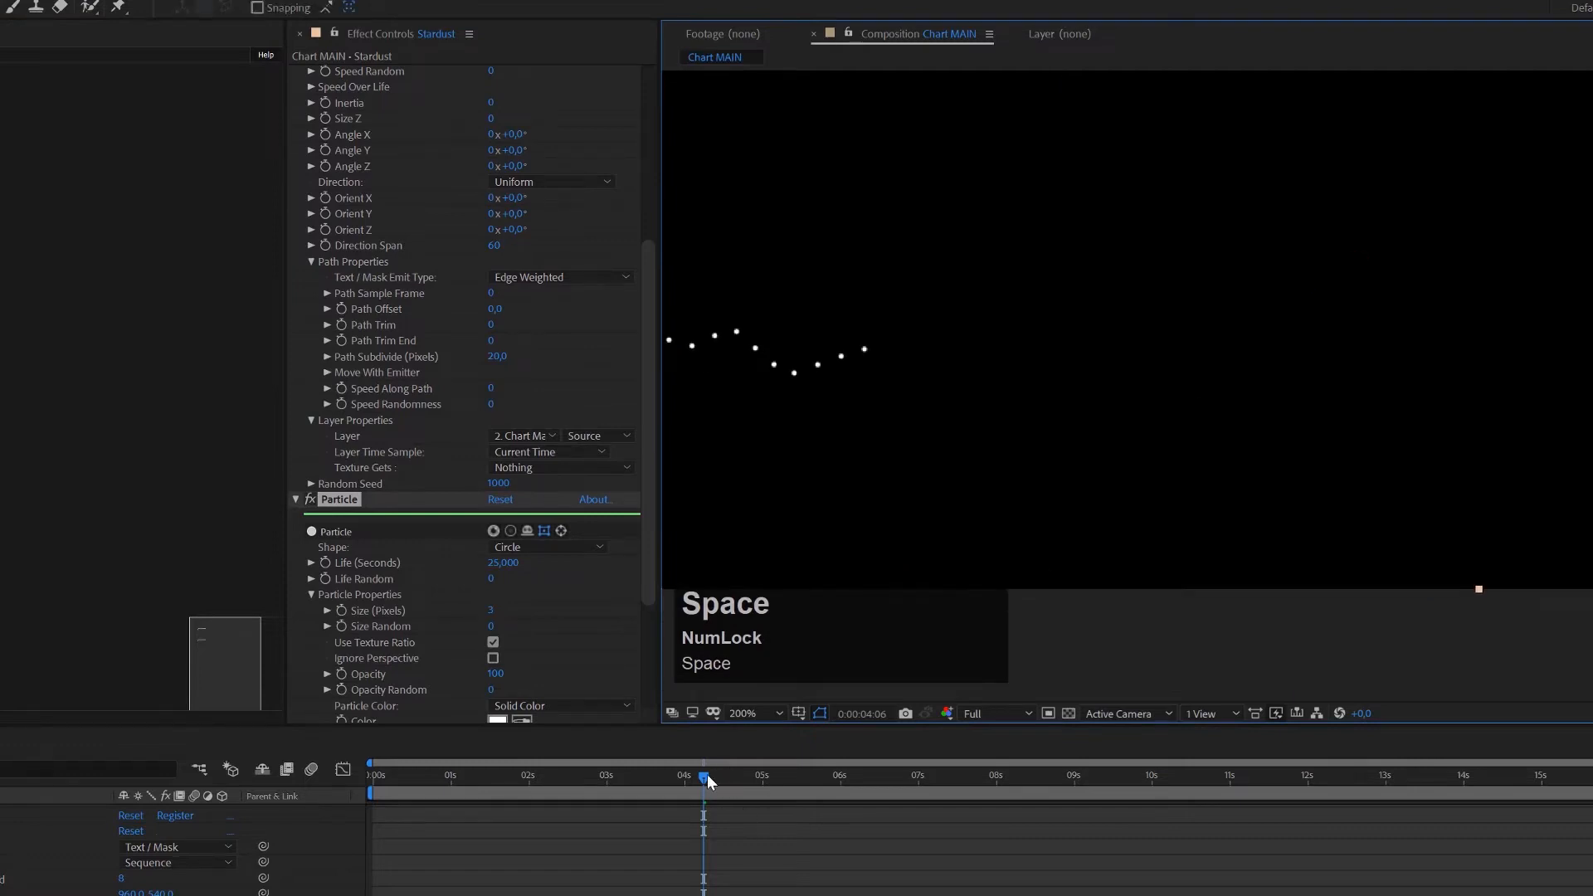
pyautogui.click(728, 774)
pyautogui.moveTo(729, 772); pyautogui.dragTo(786, 774)
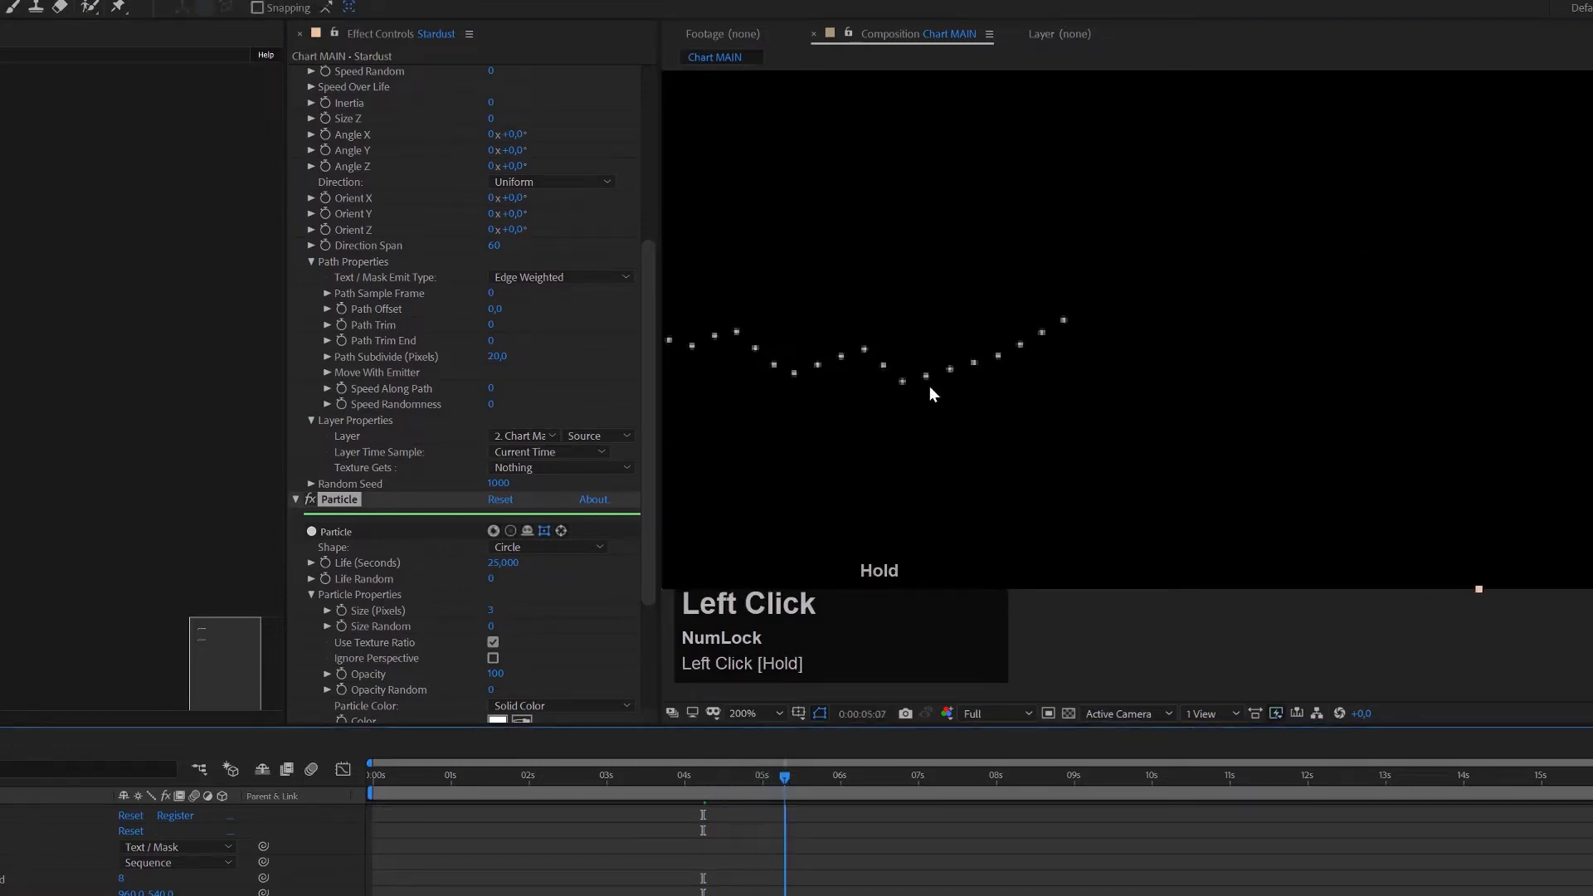
pyautogui.scroll(-1, 597, 581)
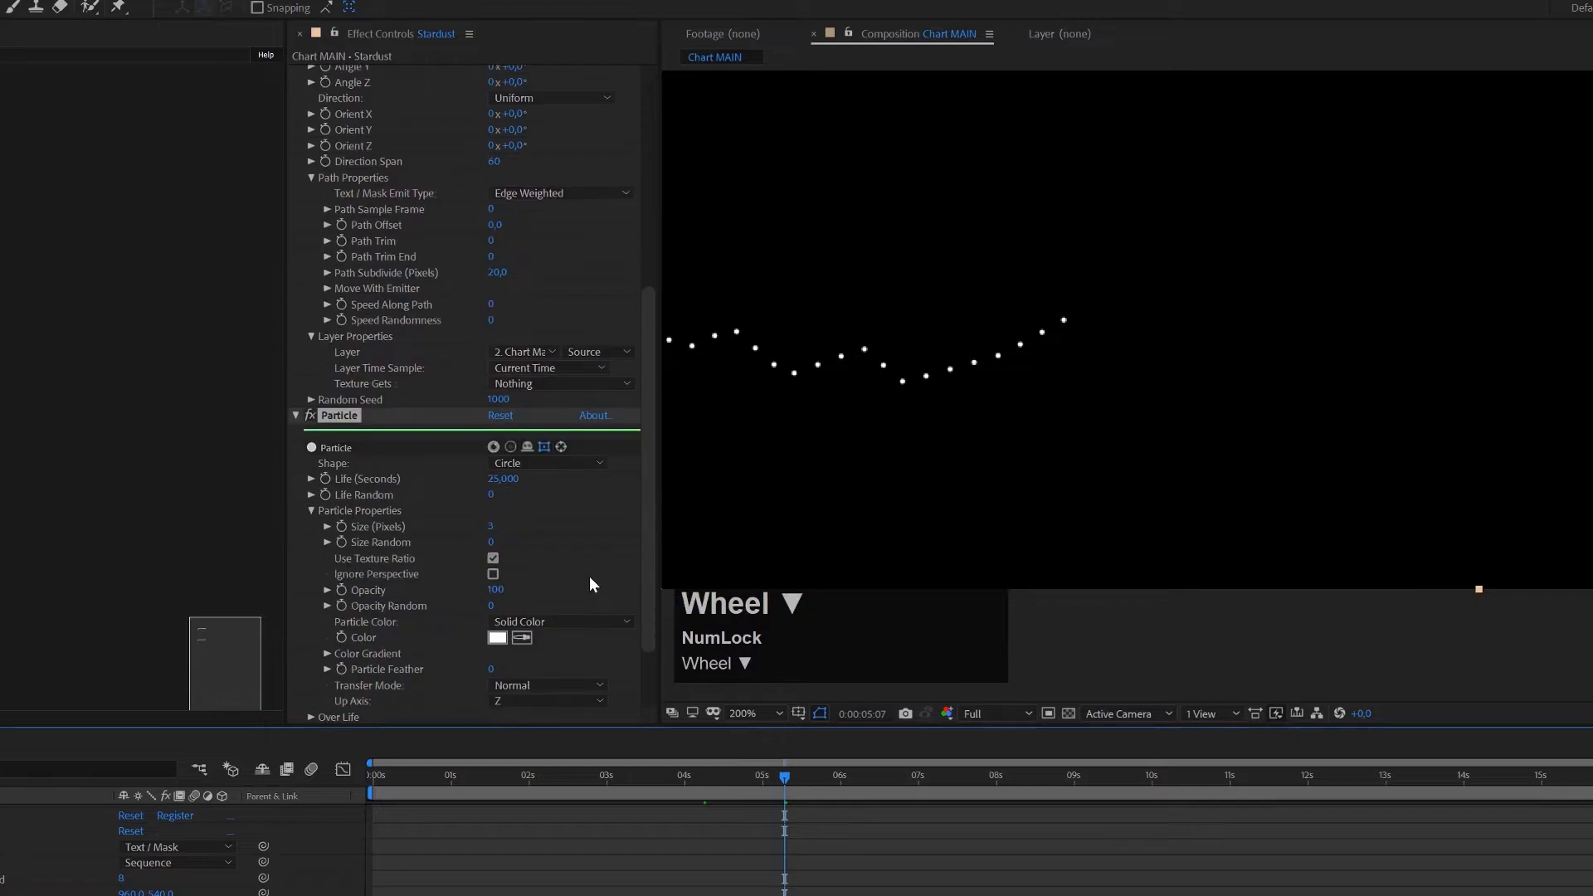
pyautogui.scroll(-1, 385, 552)
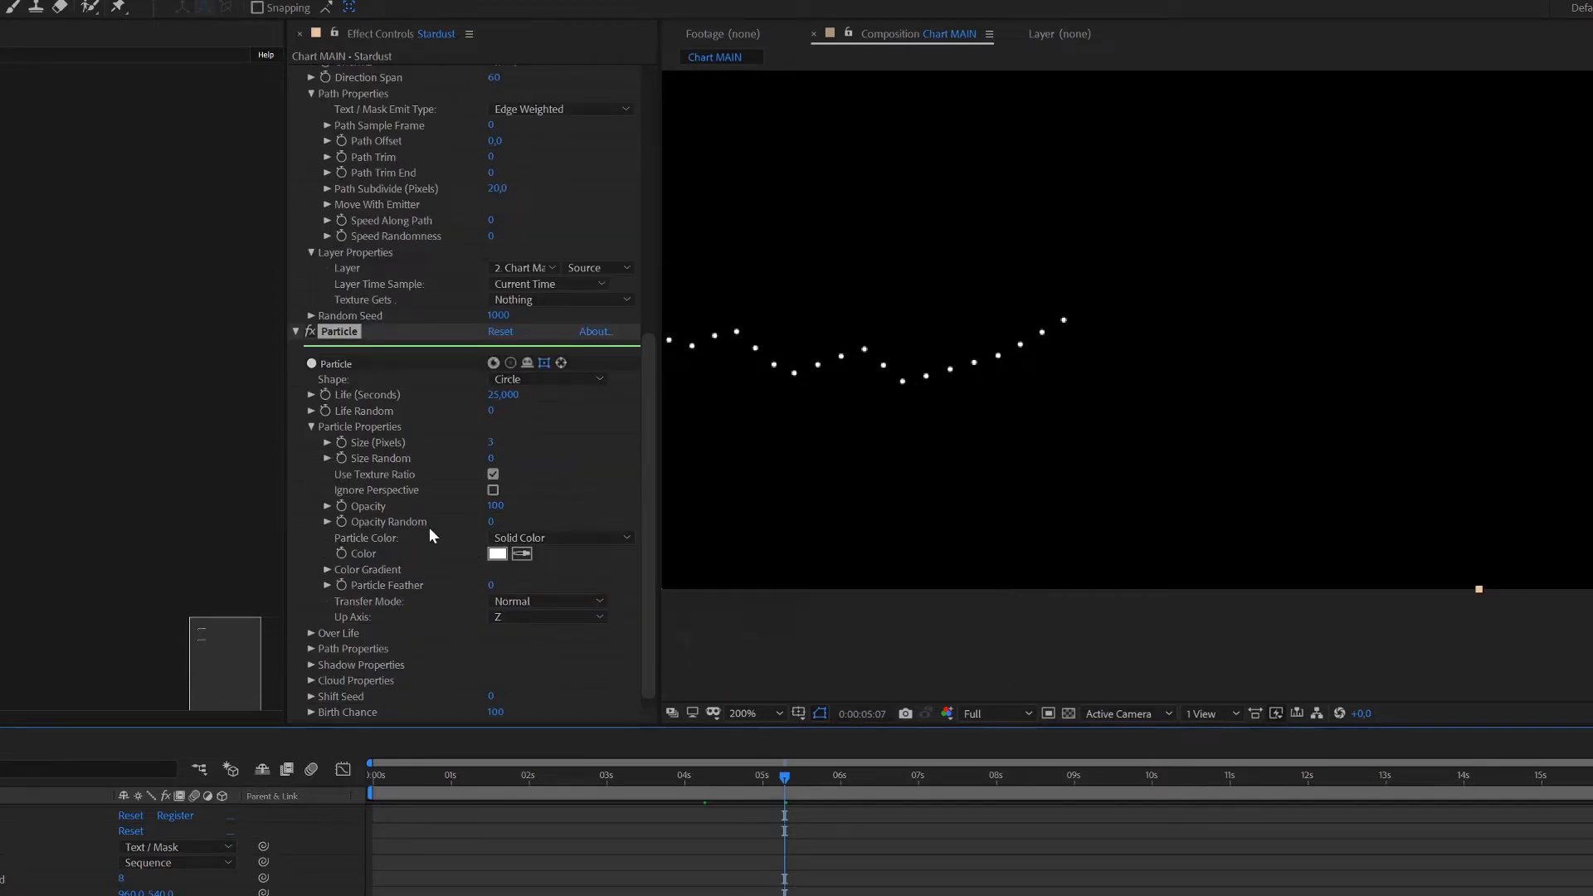
# Step: Apply the Fade In Bezier preset to the particle's Size over life curve and scrub to 0:00:07:19 to check the growth
pyautogui.click(312, 634)
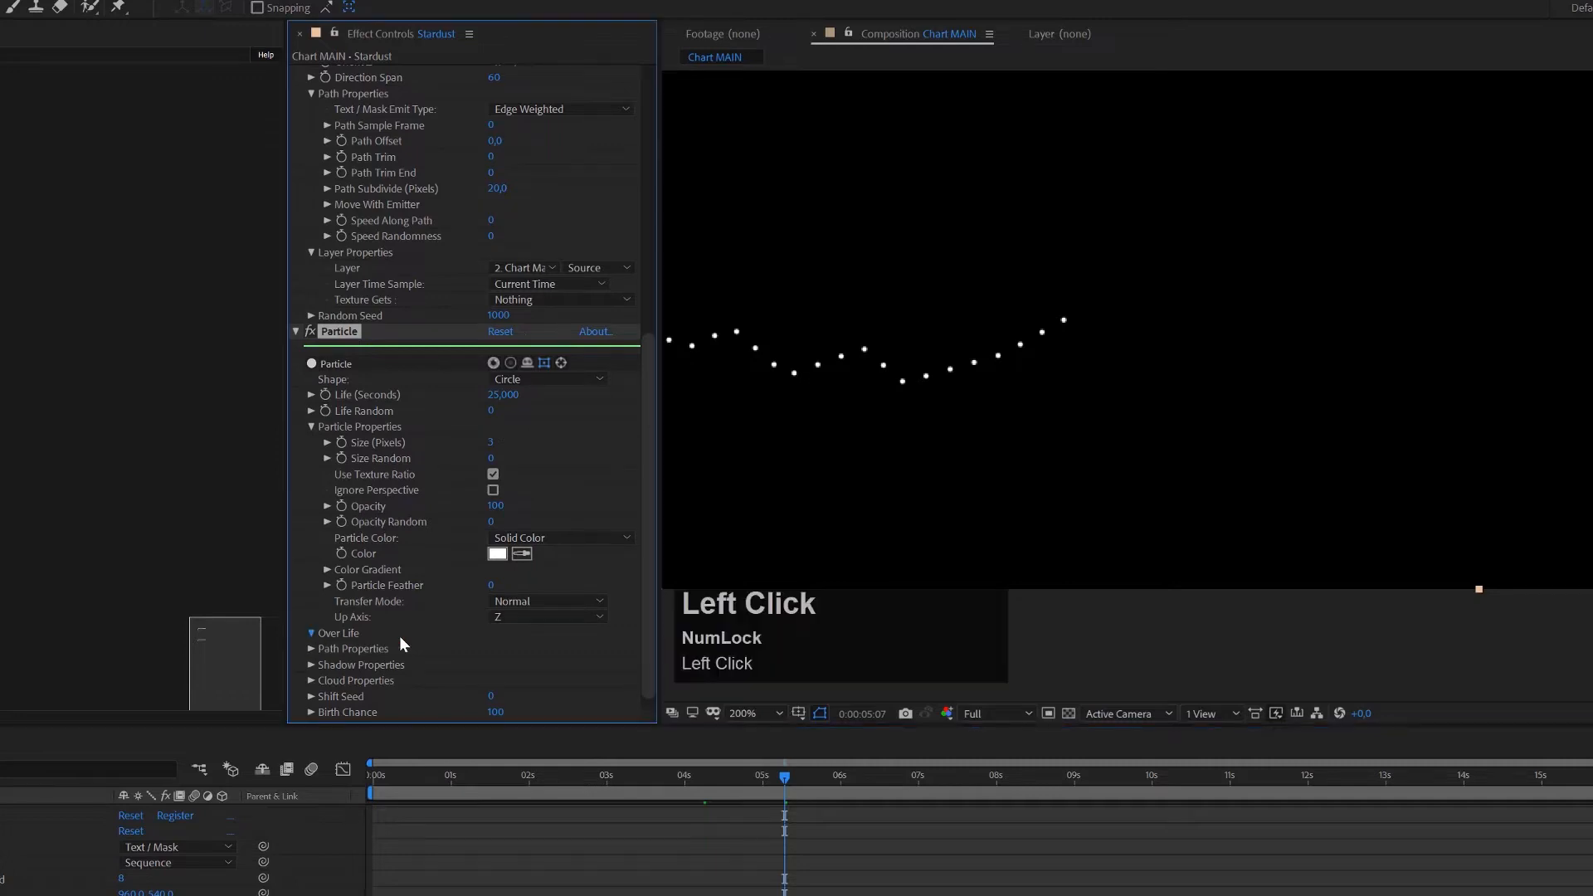
pyautogui.scroll(-1, 361, 608)
pyautogui.click(327, 620)
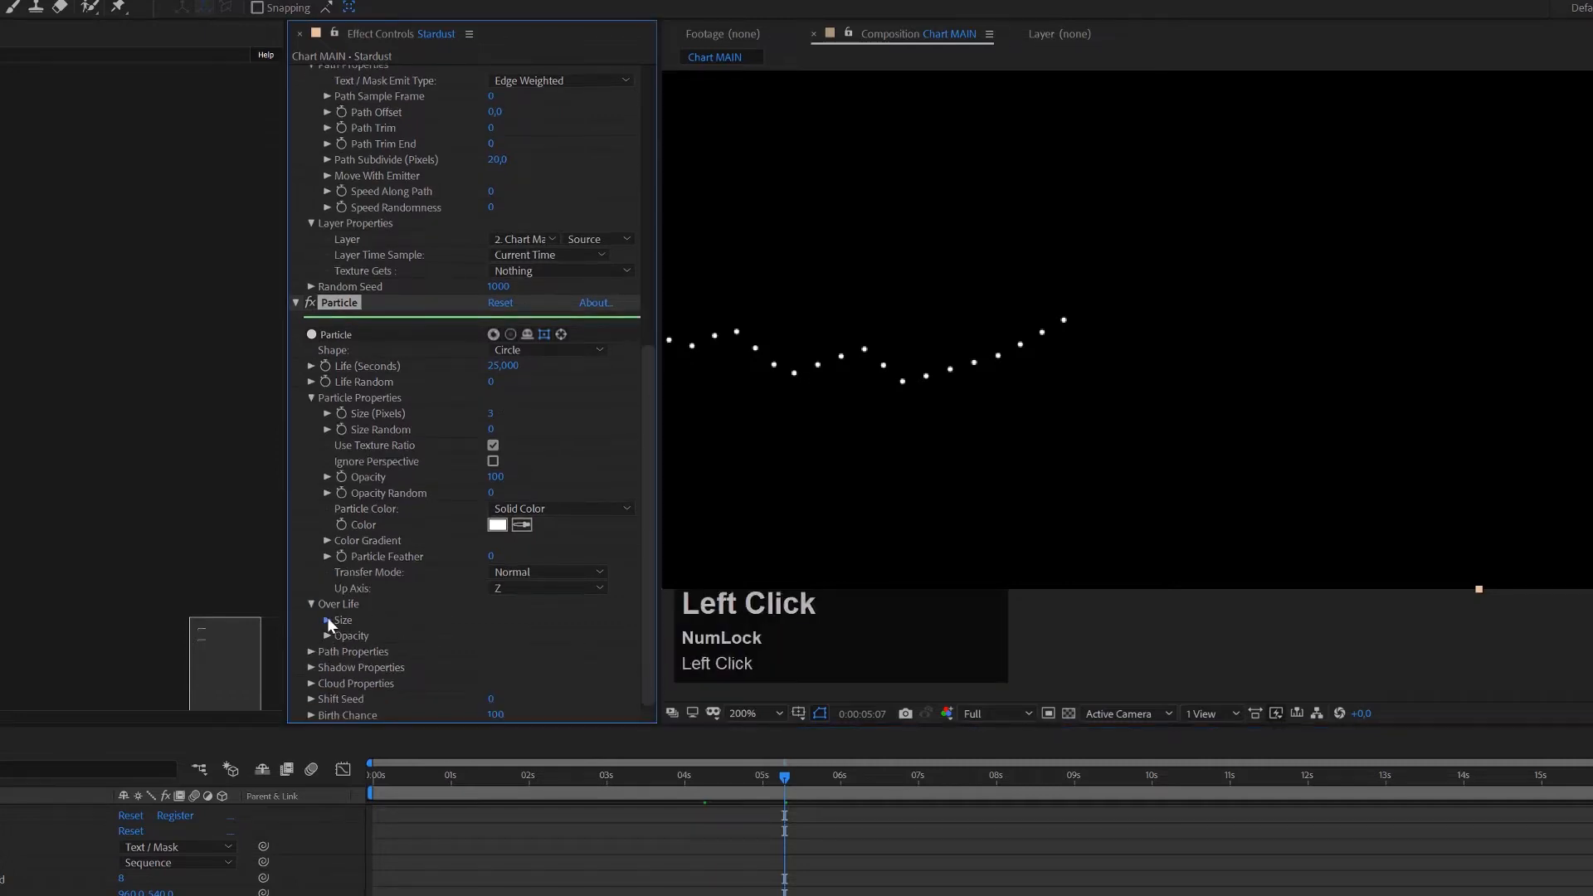
pyautogui.scroll(-2, 554, 630)
pyautogui.click(512, 611)
pyautogui.moveTo(938, 262); pyautogui.dragTo(1388, 172)
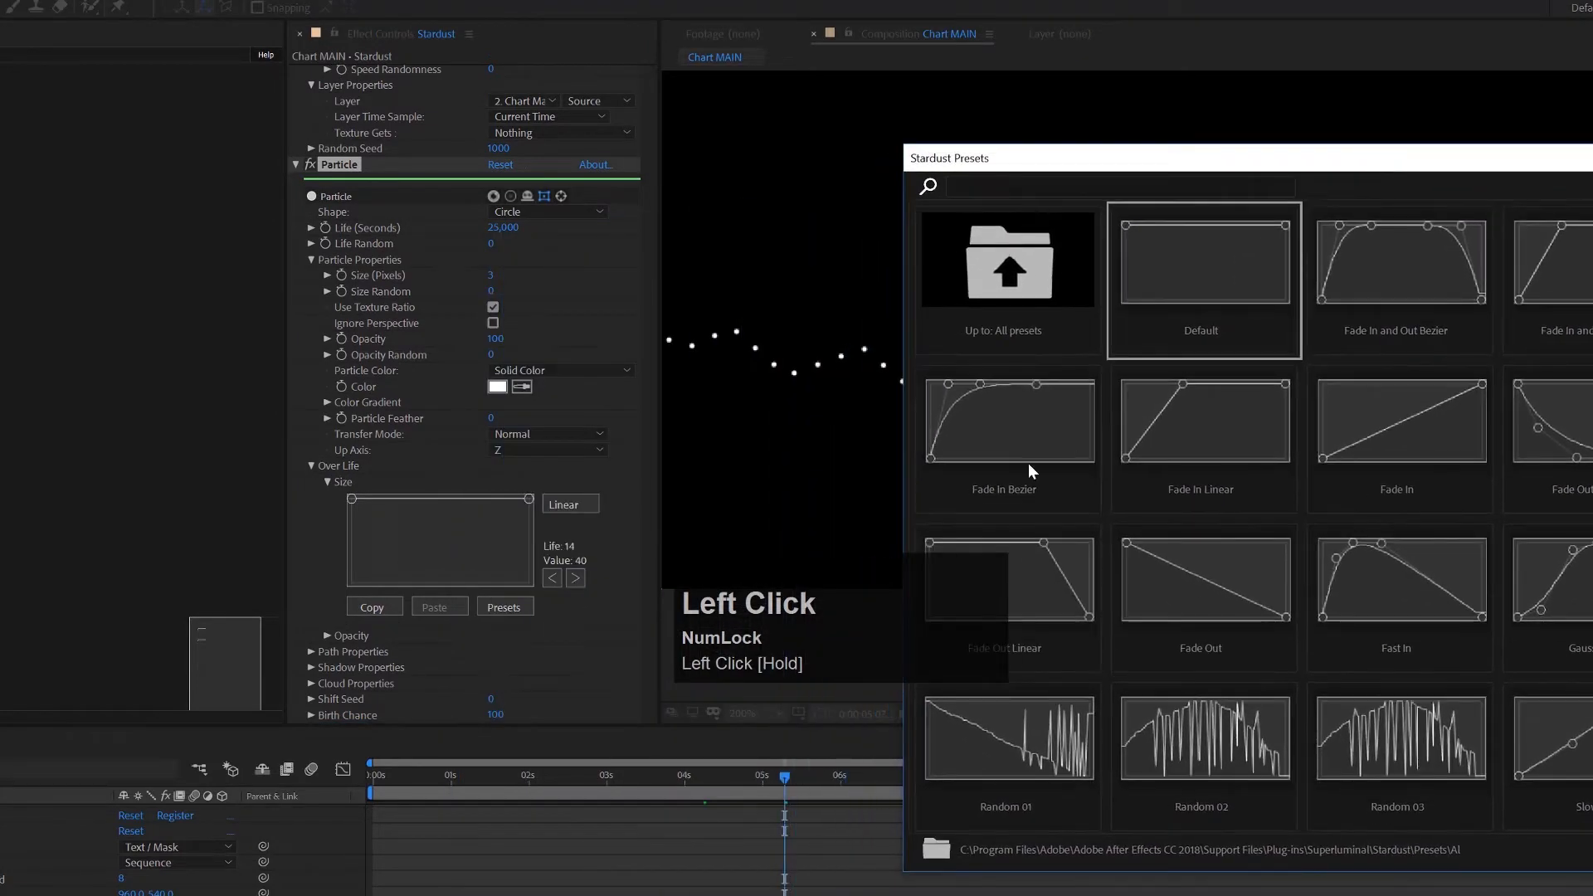
pyautogui.click(1031, 446)
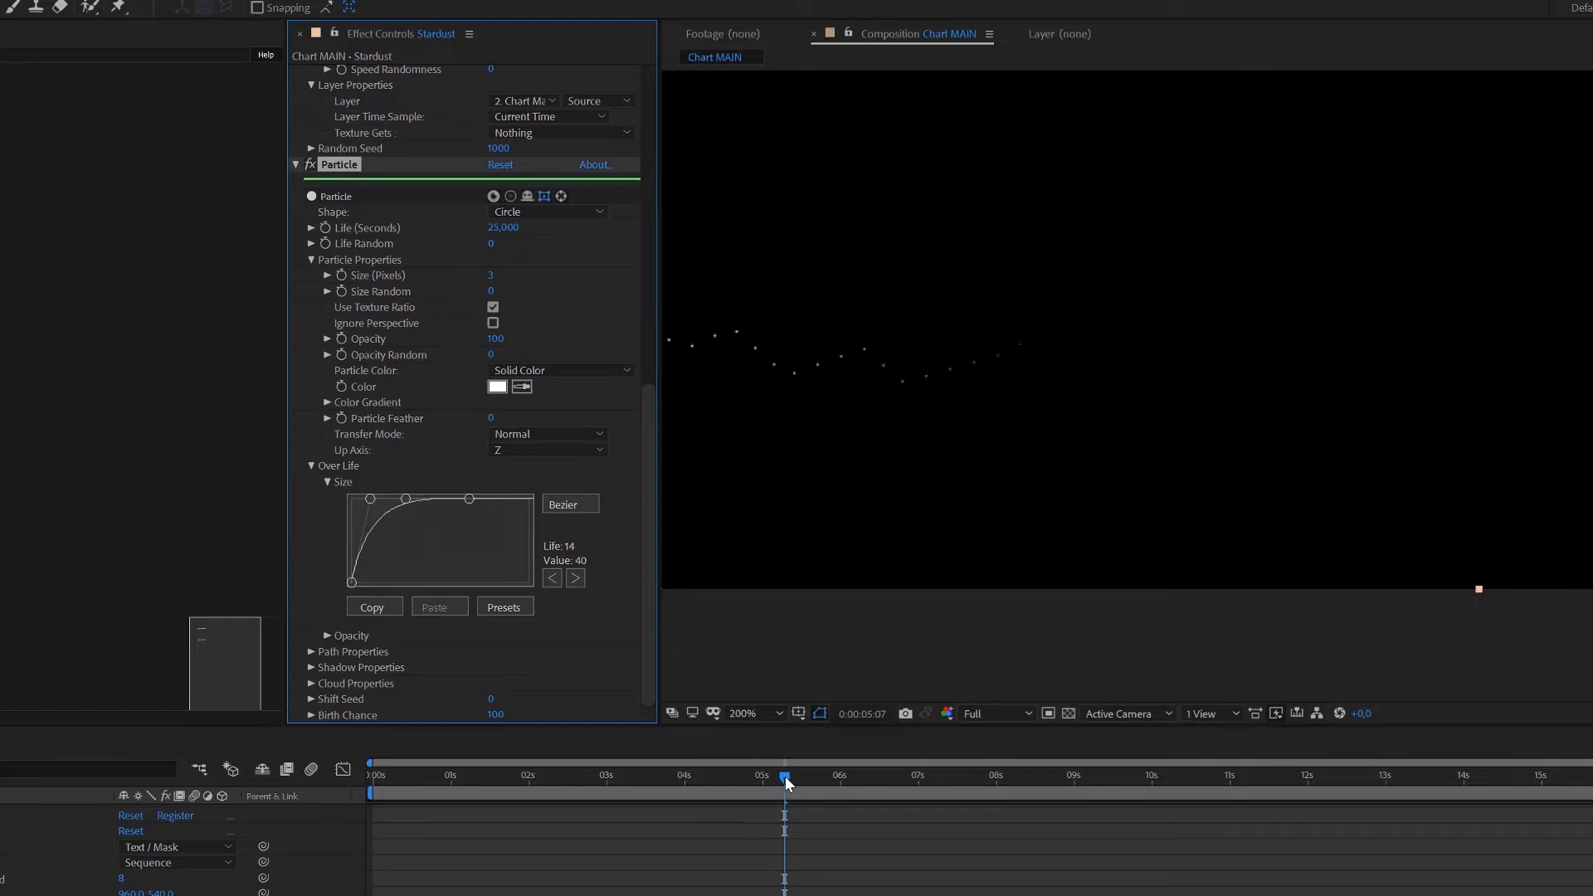
pyautogui.click(756, 777)
pyautogui.moveTo(714, 790); pyautogui.dragTo(977, 807)
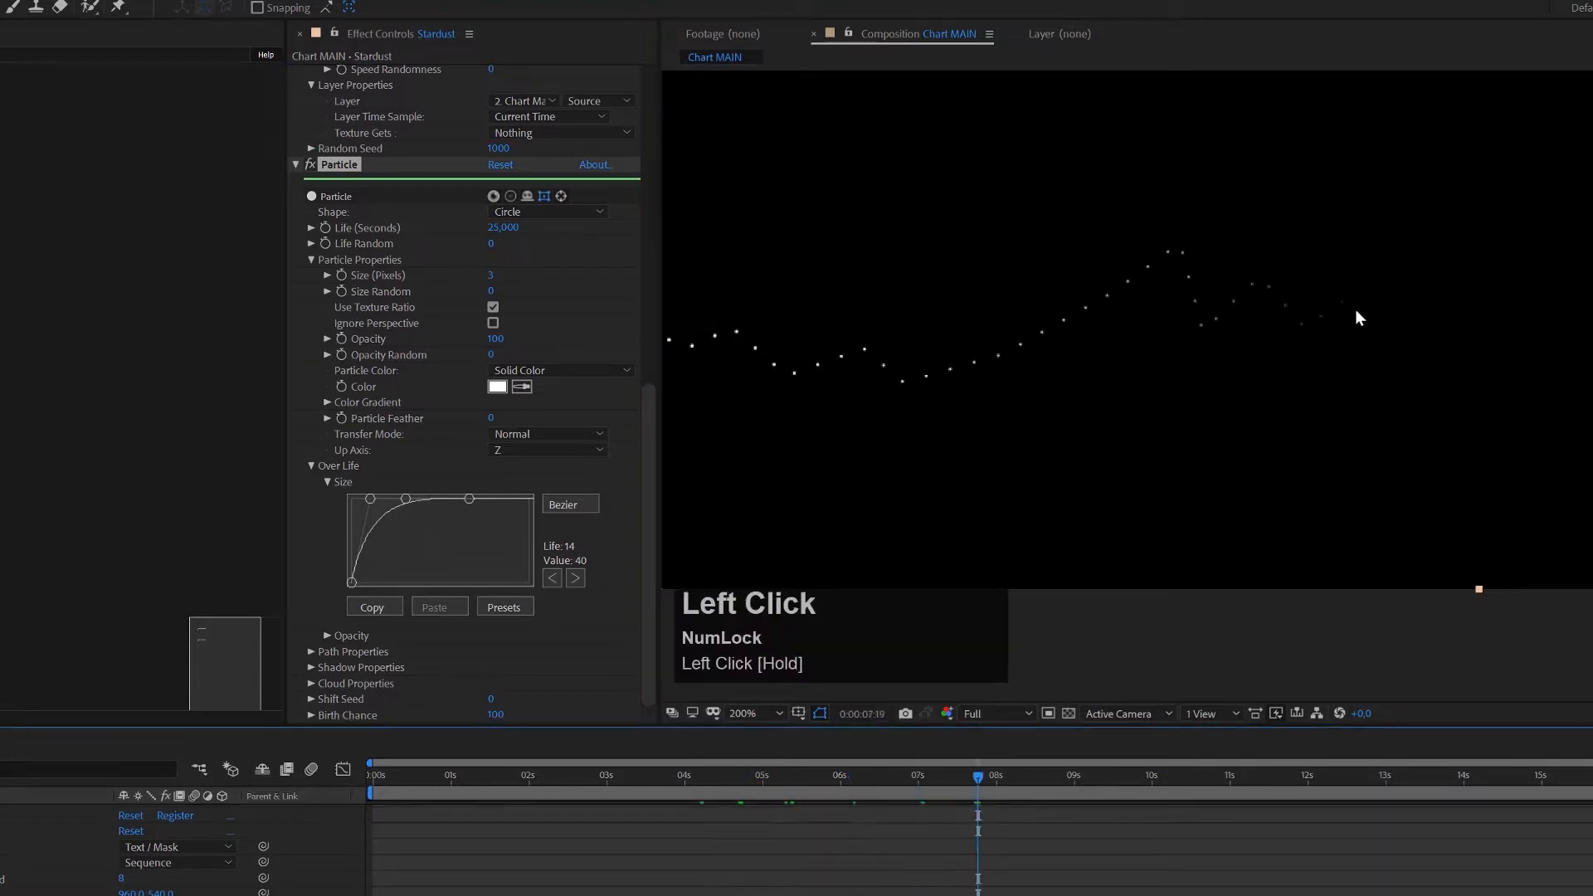
# Step: Undo the last change, steepen the start of the Size over life Bezier curve, and scrub to 0:00:07:07
pyautogui.hotkey('ctrl', 'z')
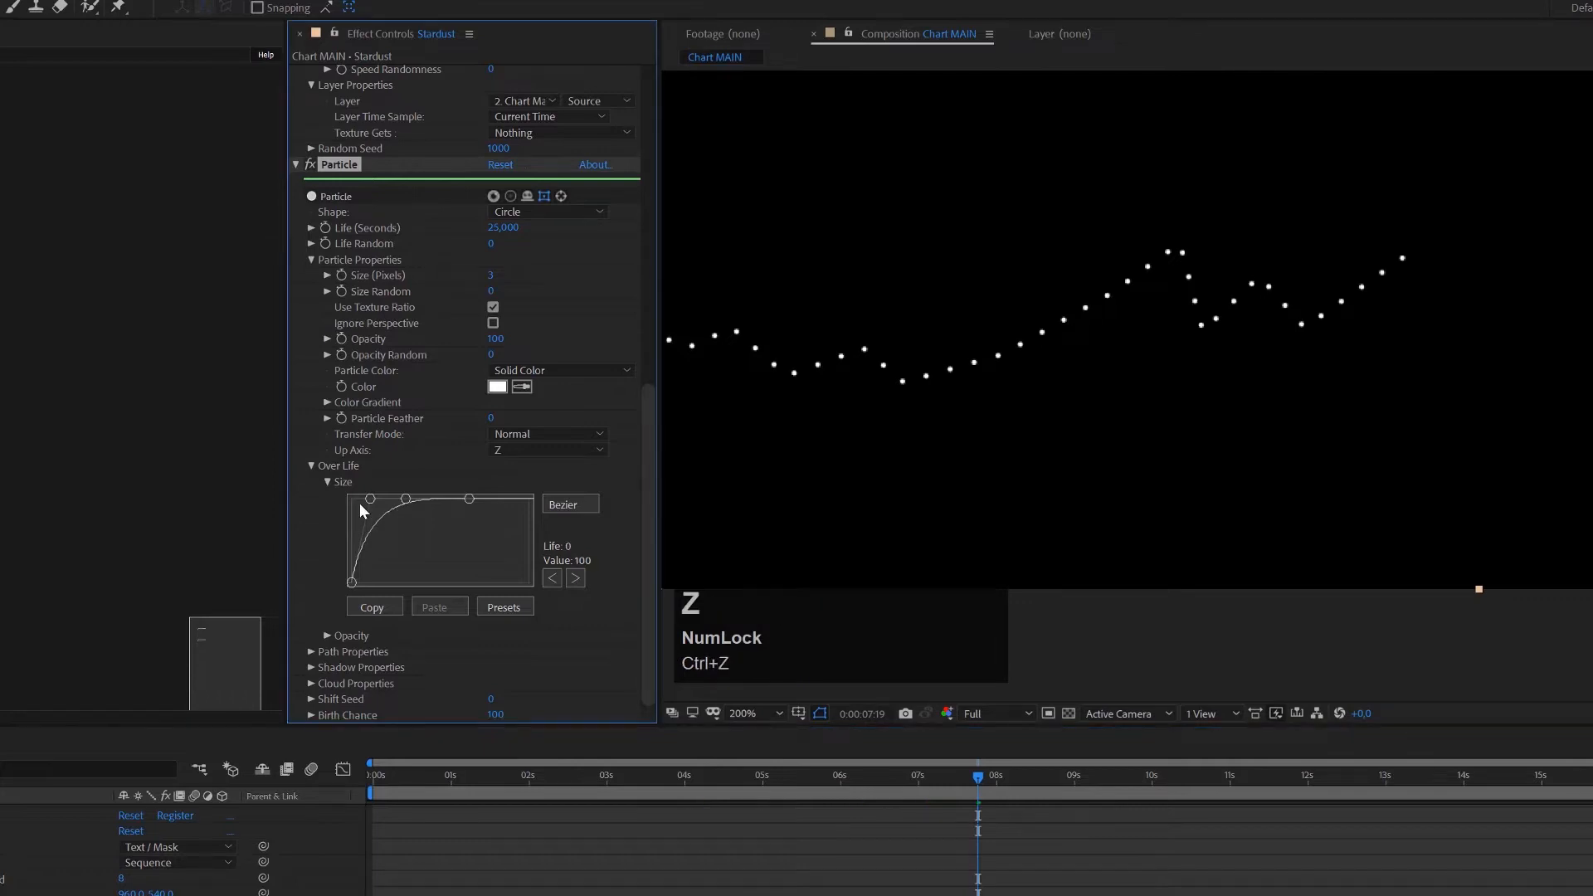
pyautogui.moveTo(371, 497)
pyautogui.mouseDown()
pyautogui.moveTo(457, 494)
pyautogui.moveTo(399, 491)
pyautogui.mouseUp()
pyautogui.moveTo(595, 783); pyautogui.dragTo(940, 772)
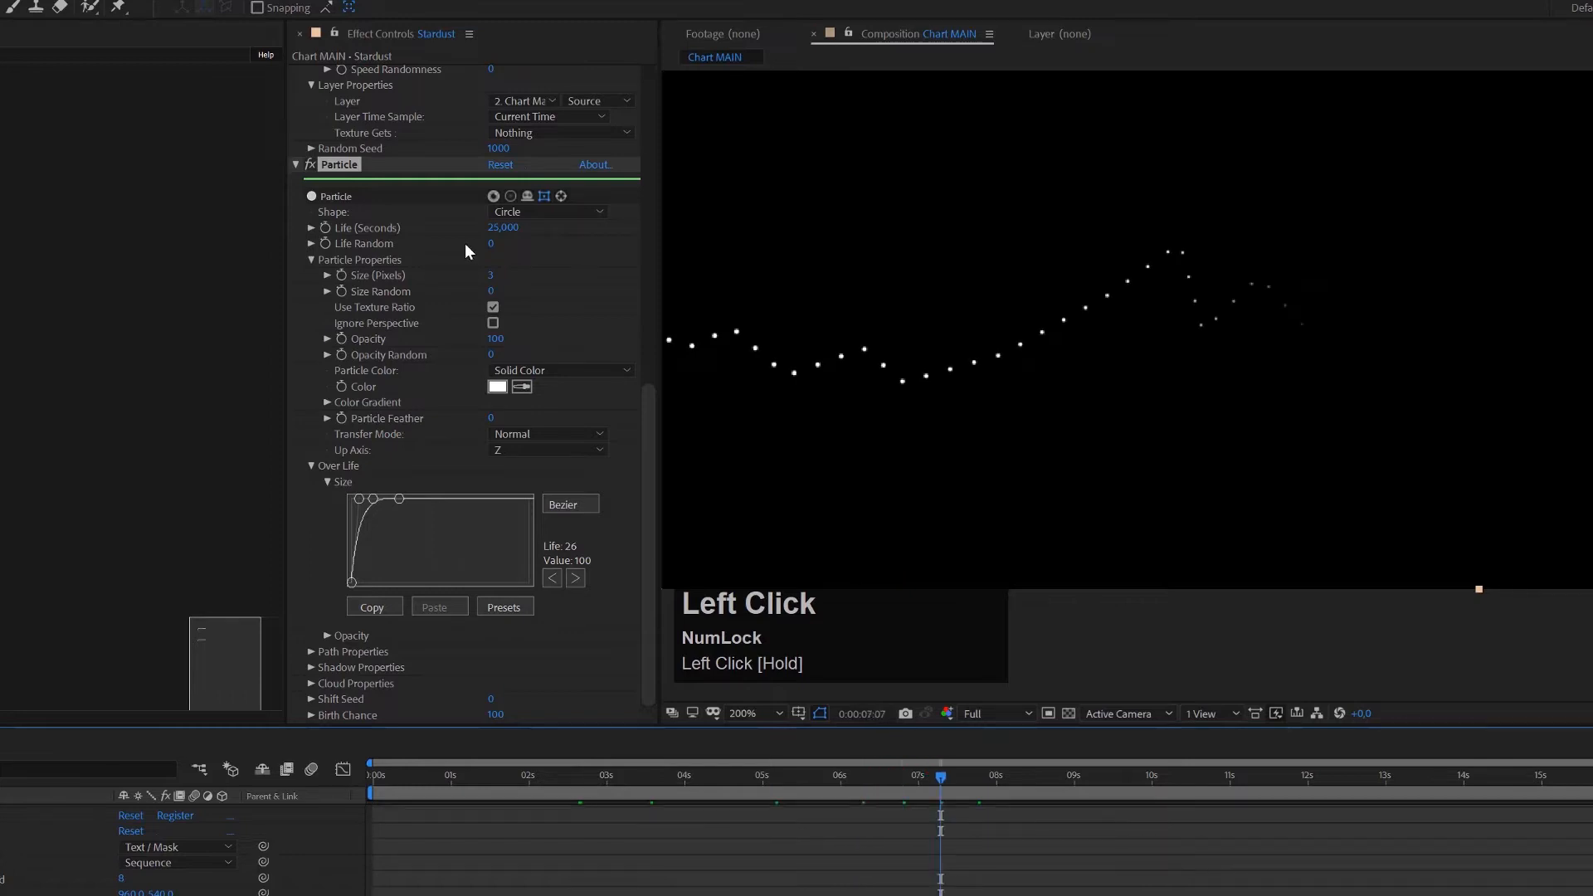
# Step: Try a different particle Size in pixels, scrub through the growing line, and undo the change
pyautogui.moveTo(490, 275); pyautogui.dragTo(495, 276)
pyautogui.moveTo(517, 784); pyautogui.dragTo(1060, 805)
pyautogui.hotkey('ctrl', 'z')
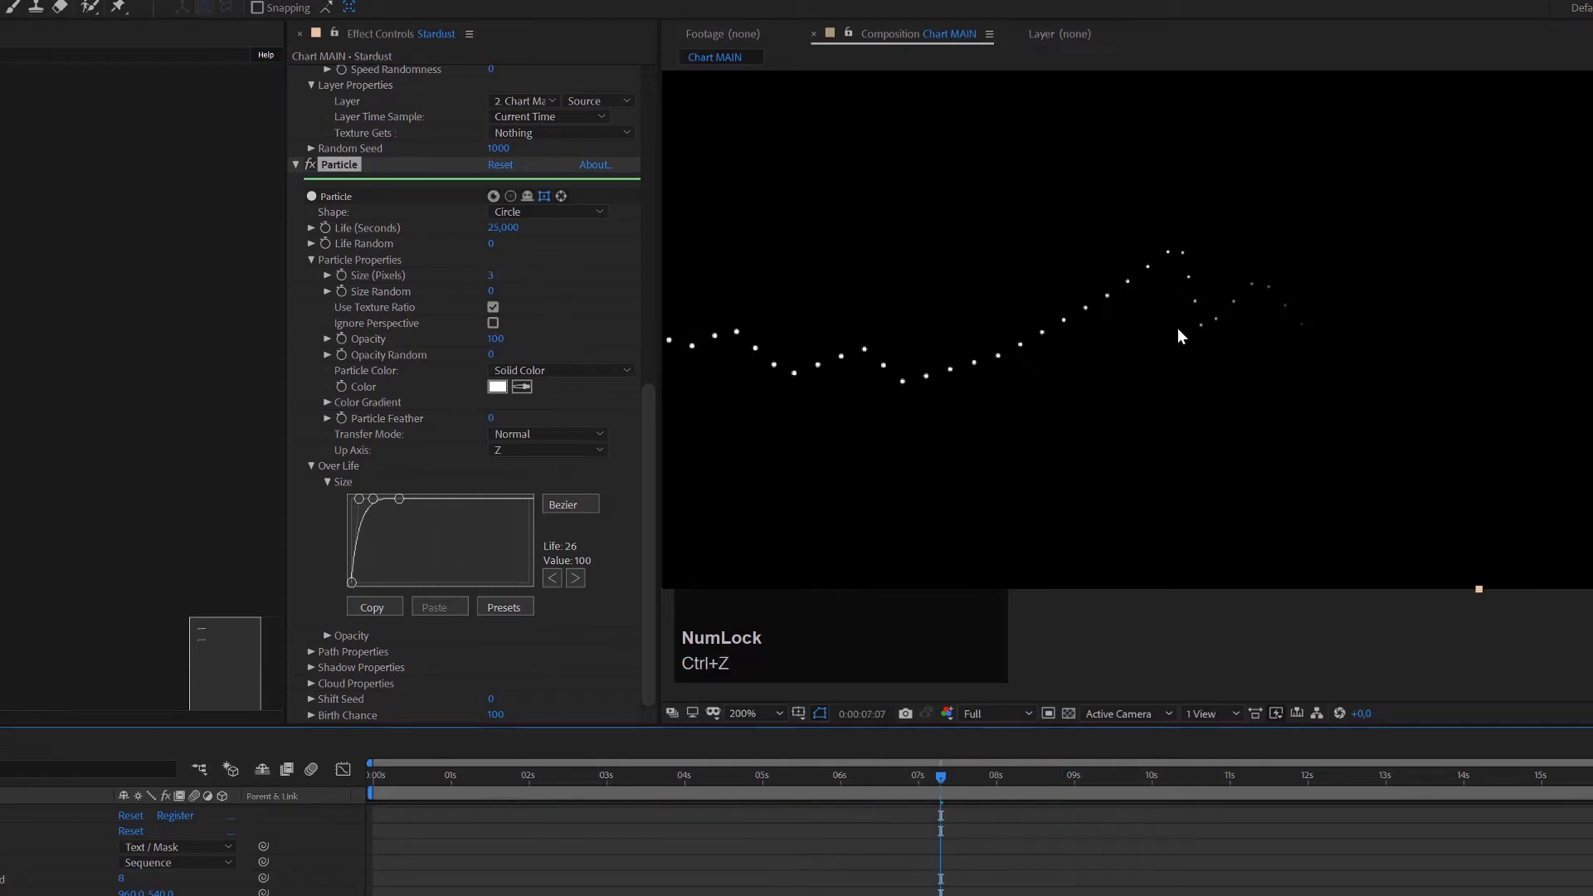
# Step: Scrub back to 0:00:06:06 and set the Particle Color mode to Color Over Path
pyautogui.scroll(-1, 1177, 327)
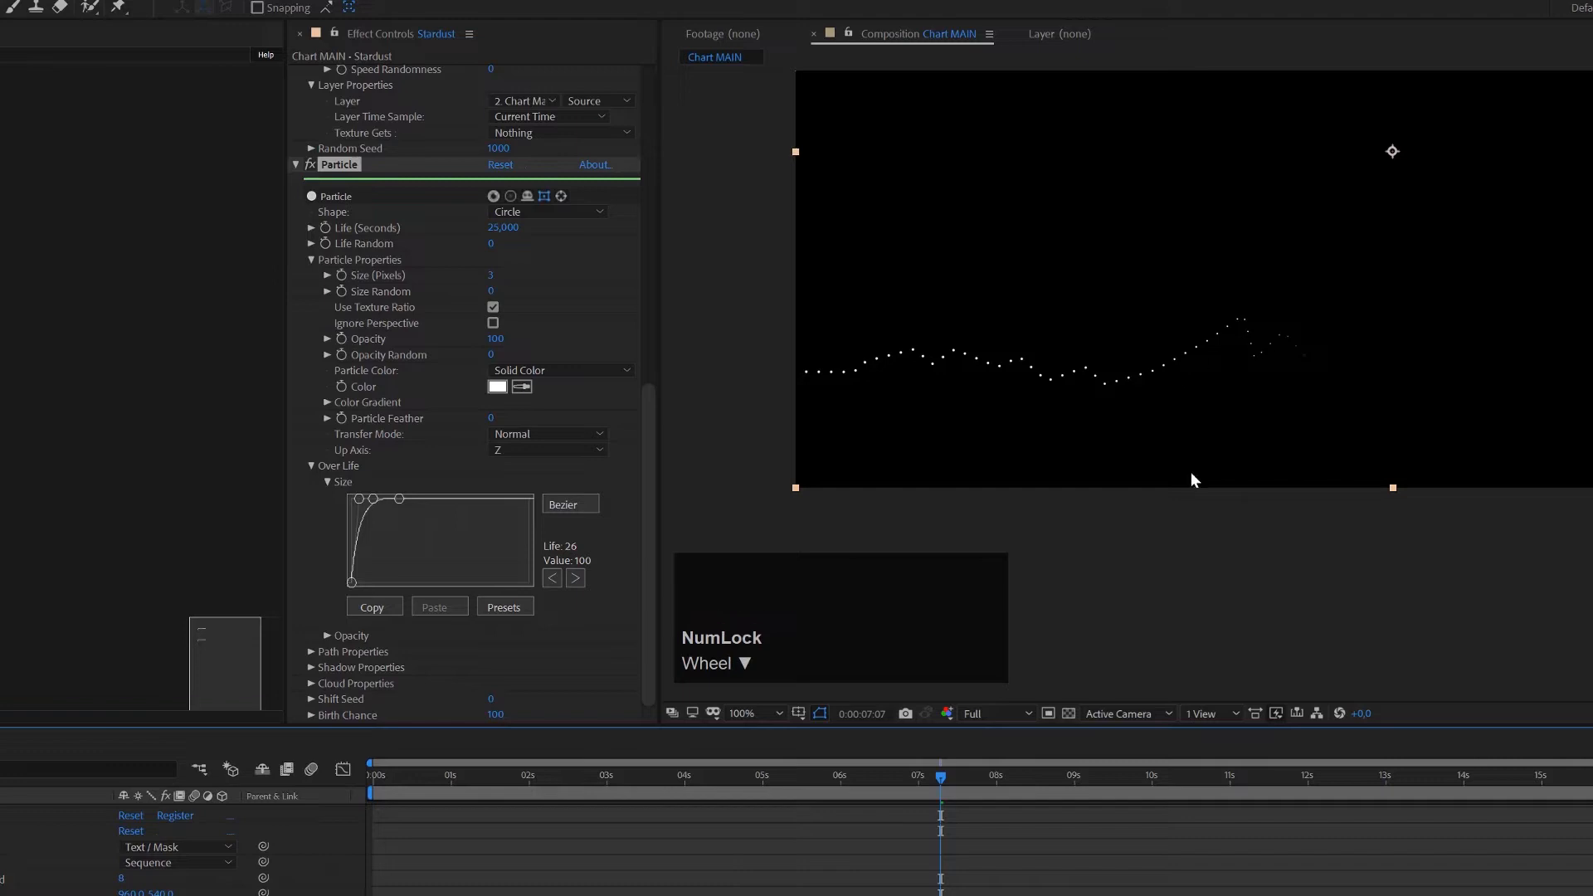
pyautogui.moveTo(1047, 772); pyautogui.dragTo(859, 784)
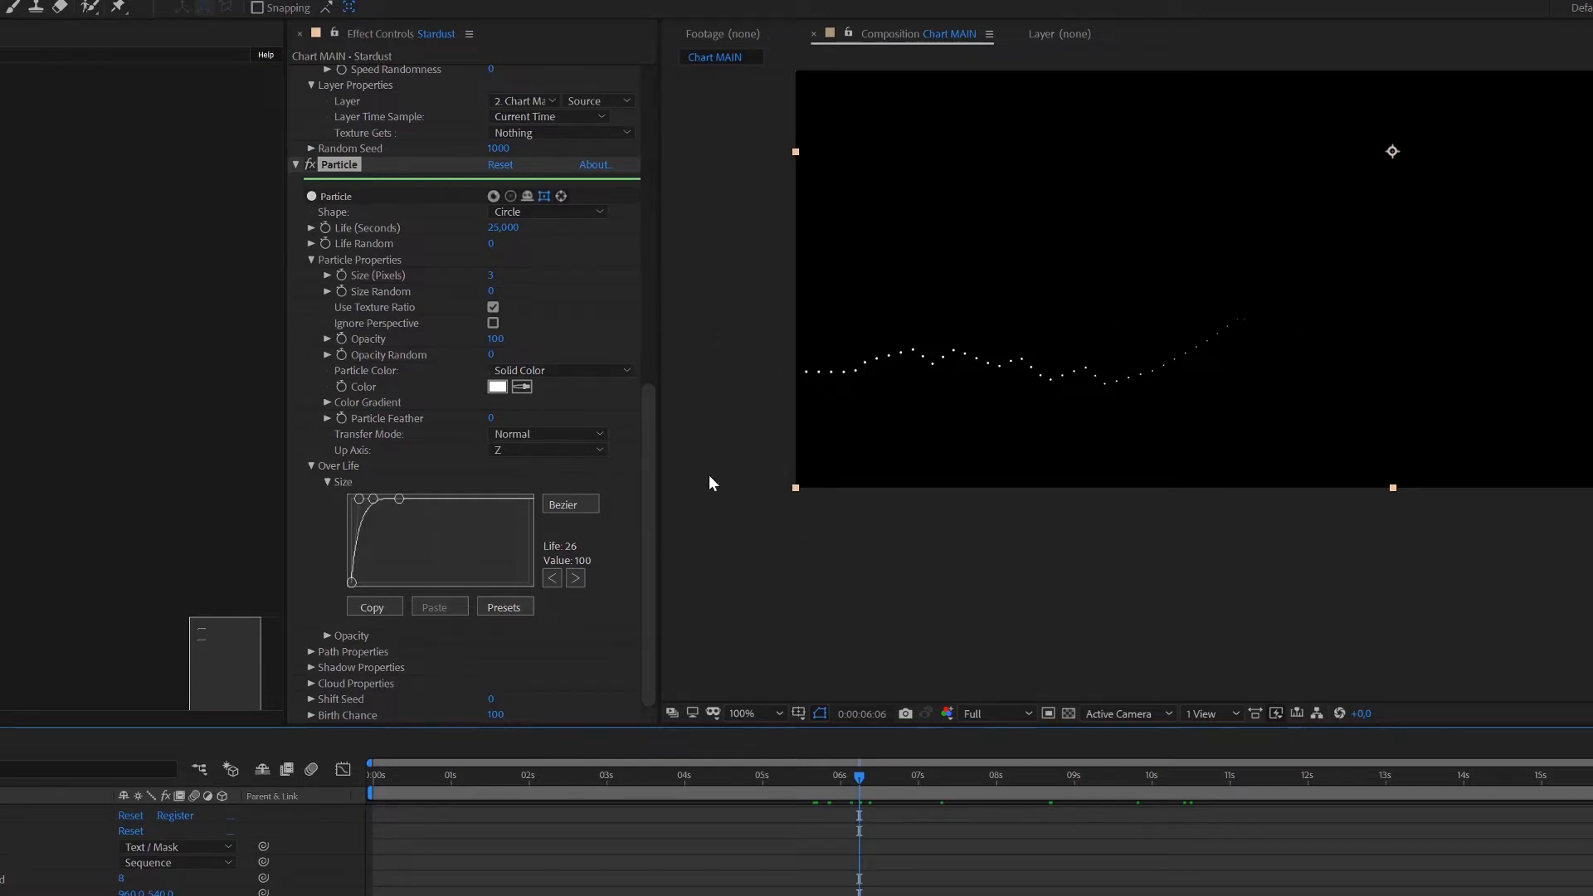
pyautogui.scroll(2, 651, 446)
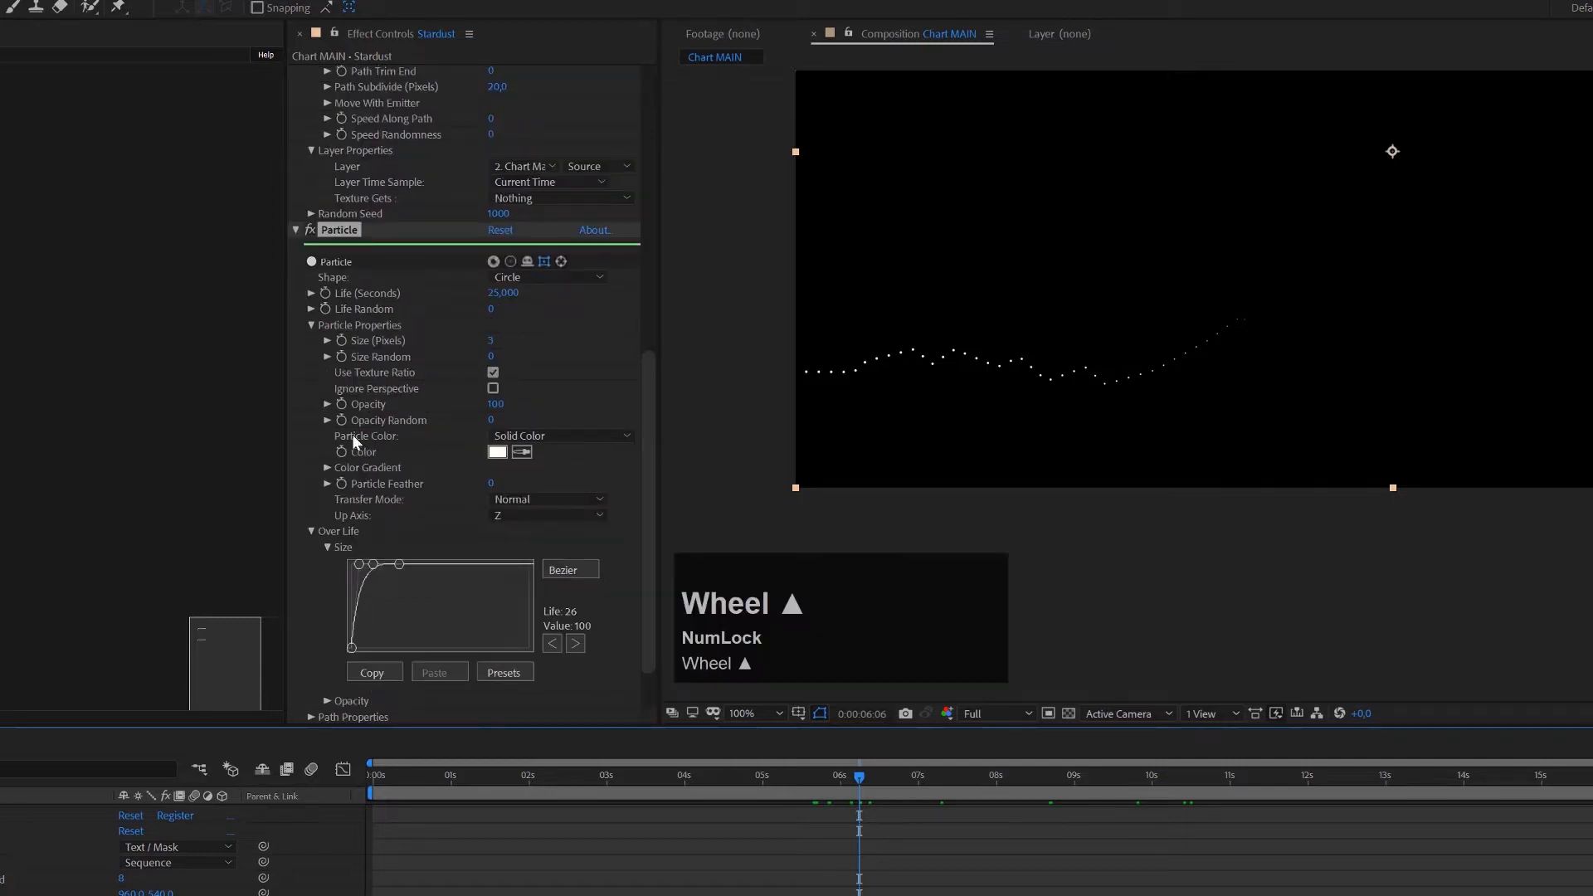
pyautogui.click(579, 436)
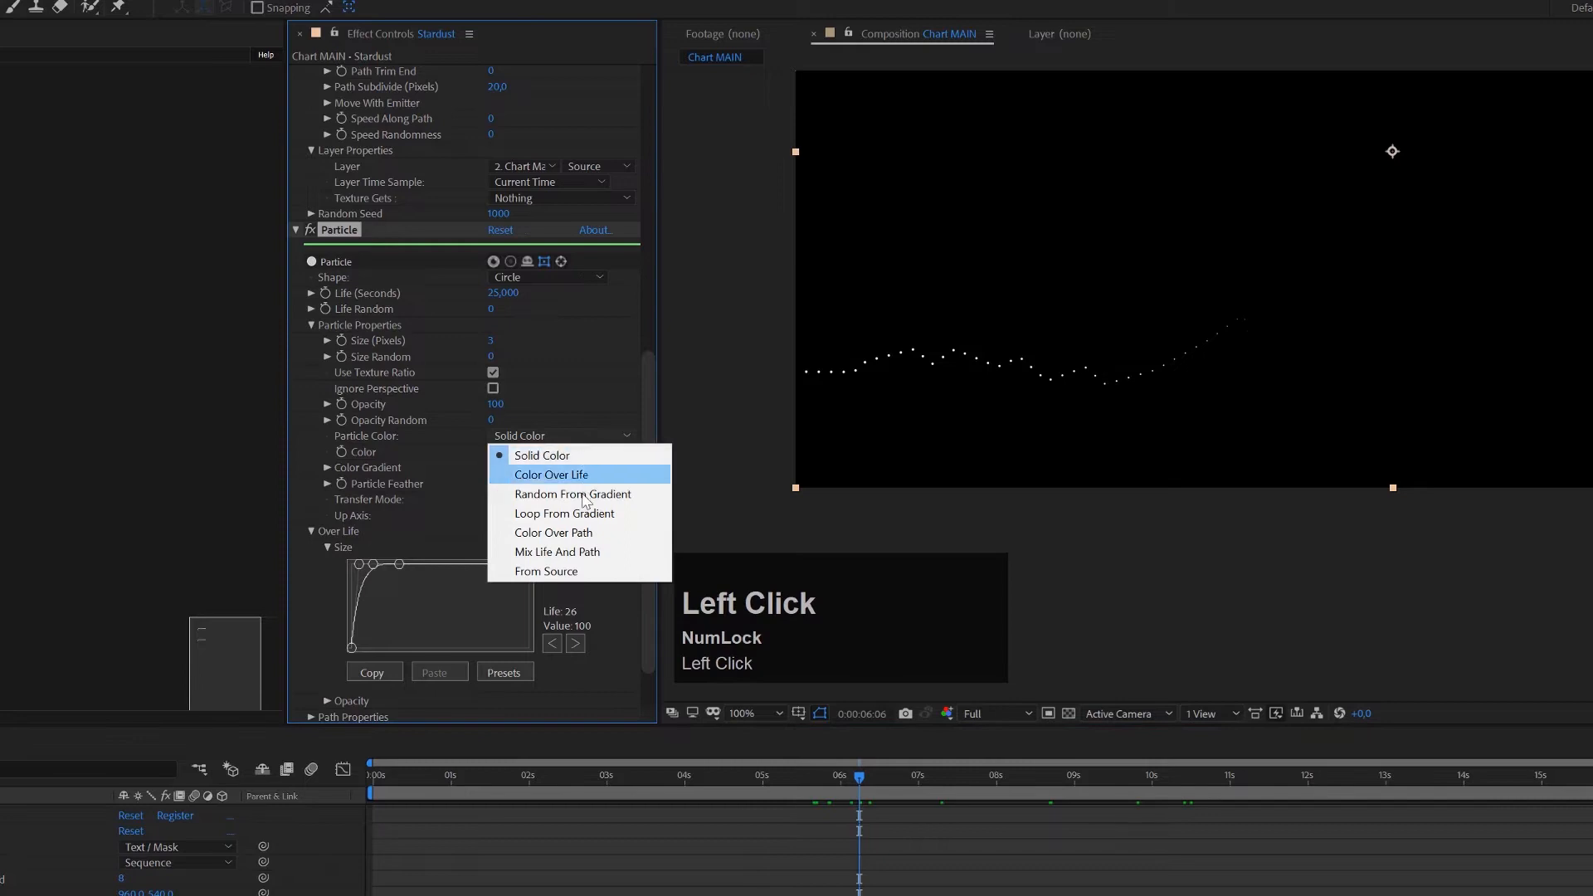
pyautogui.click(581, 532)
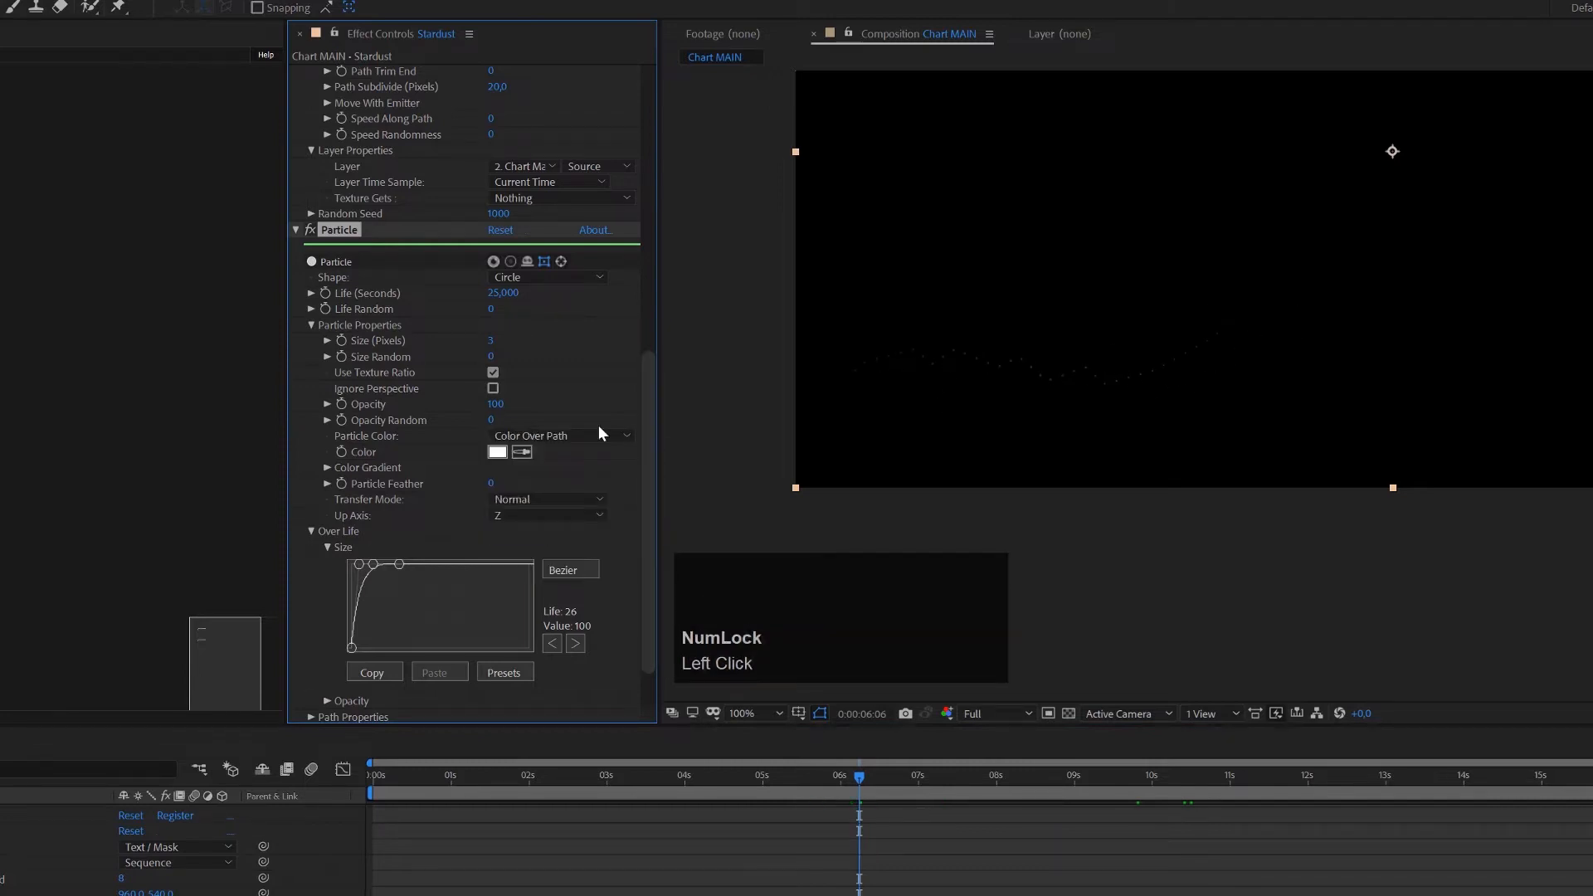
pyautogui.scroll(-1, 616, 401)
pyautogui.scroll(-1, 616, 401)
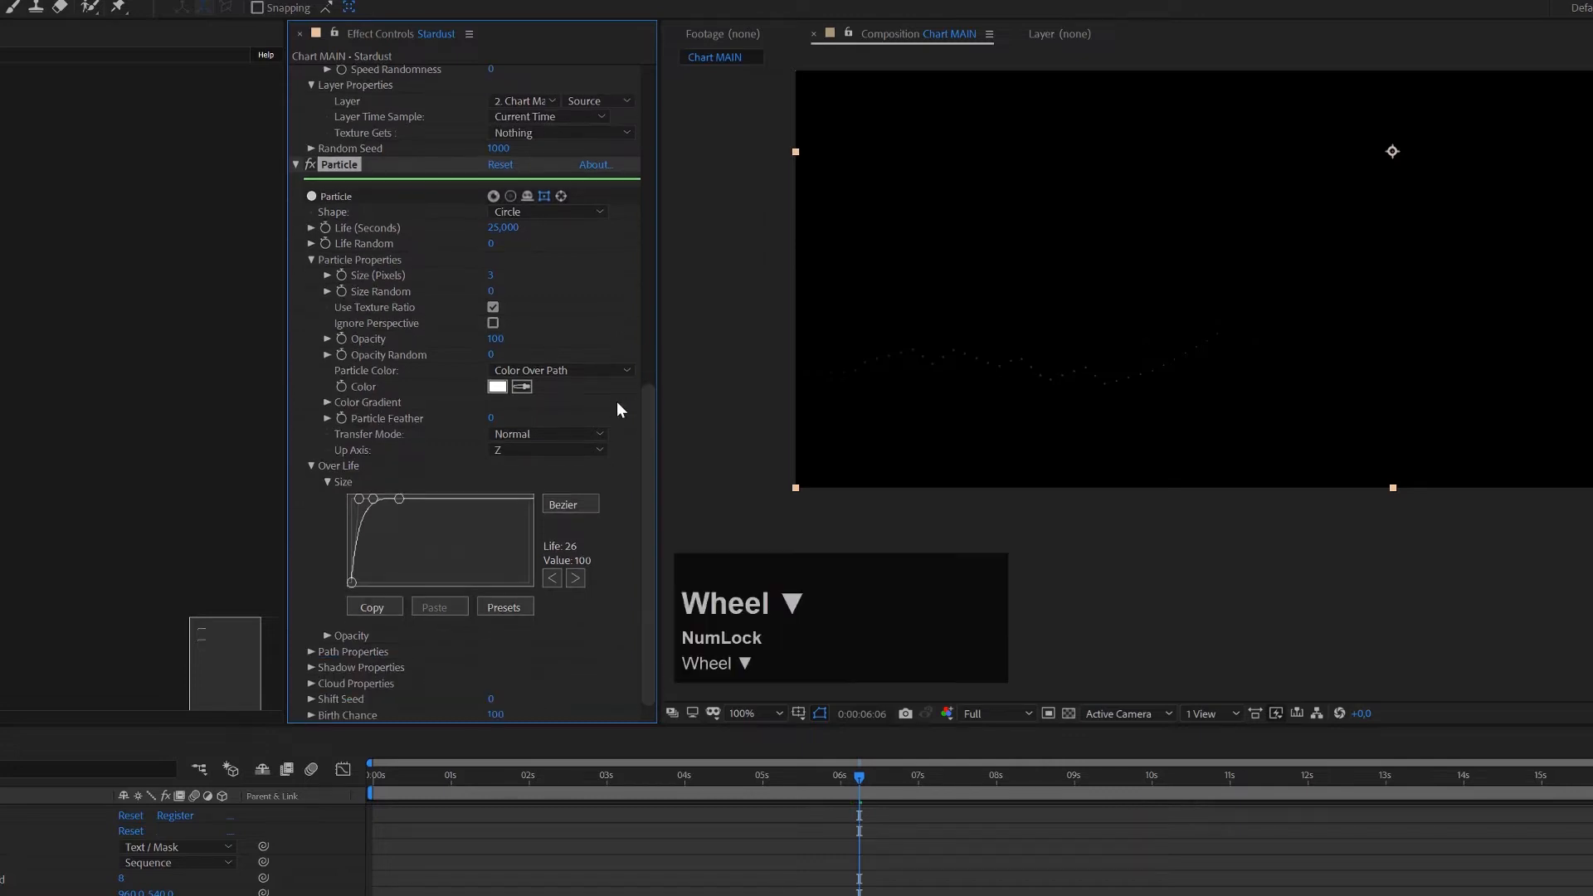
# Step: Apply the blue-to-teal-to-cream gradient preset to the path Color and scrub to 0:00:15:10 to check the whole line
pyautogui.click(327, 401)
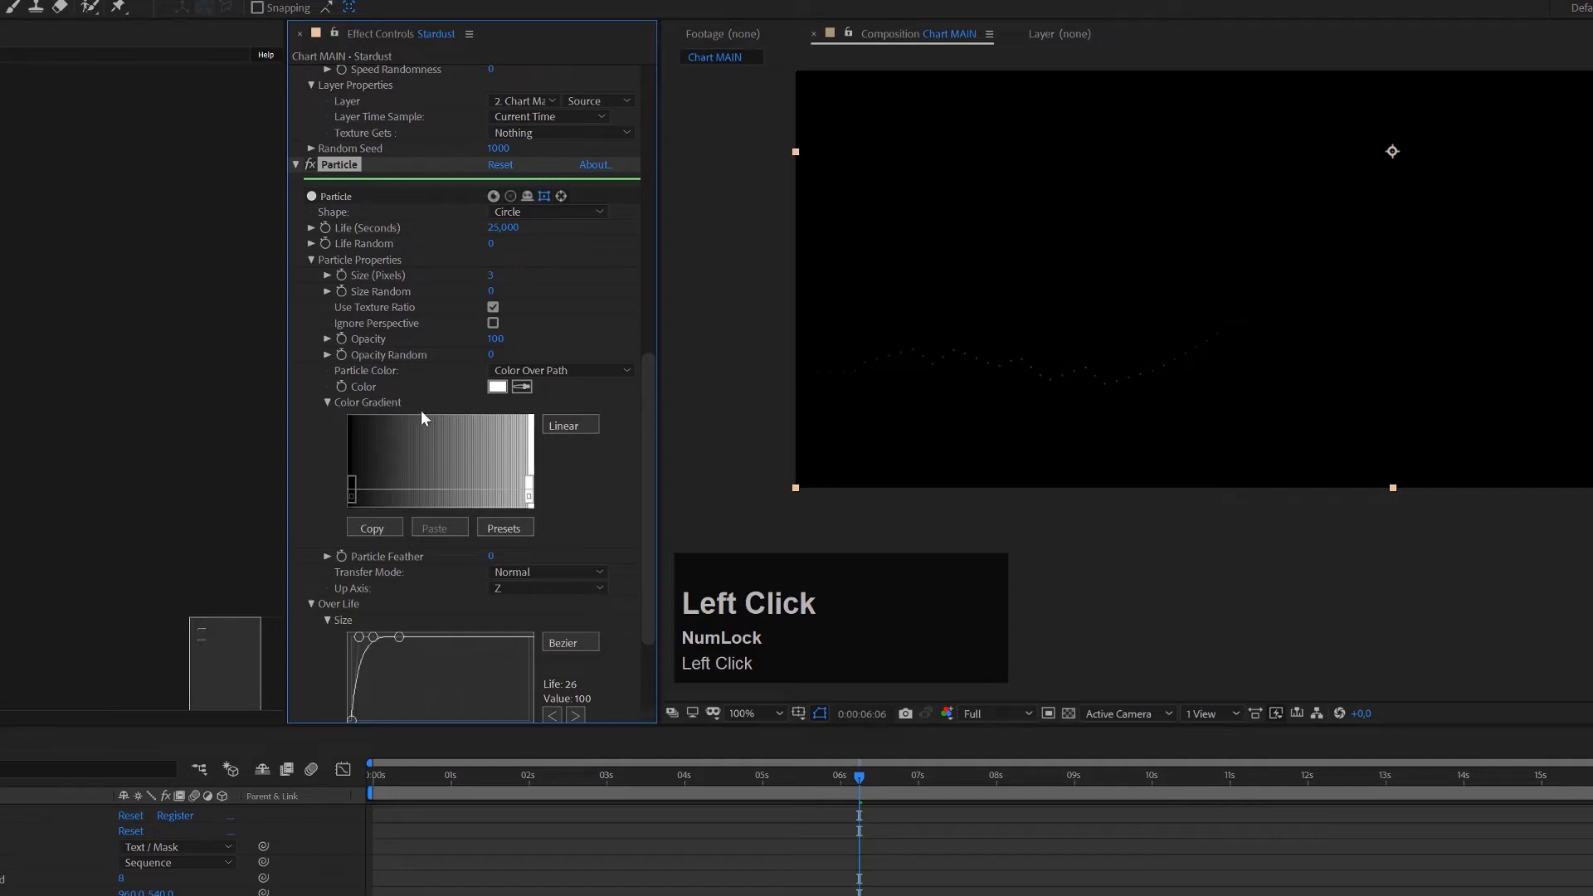
pyautogui.click(327, 402)
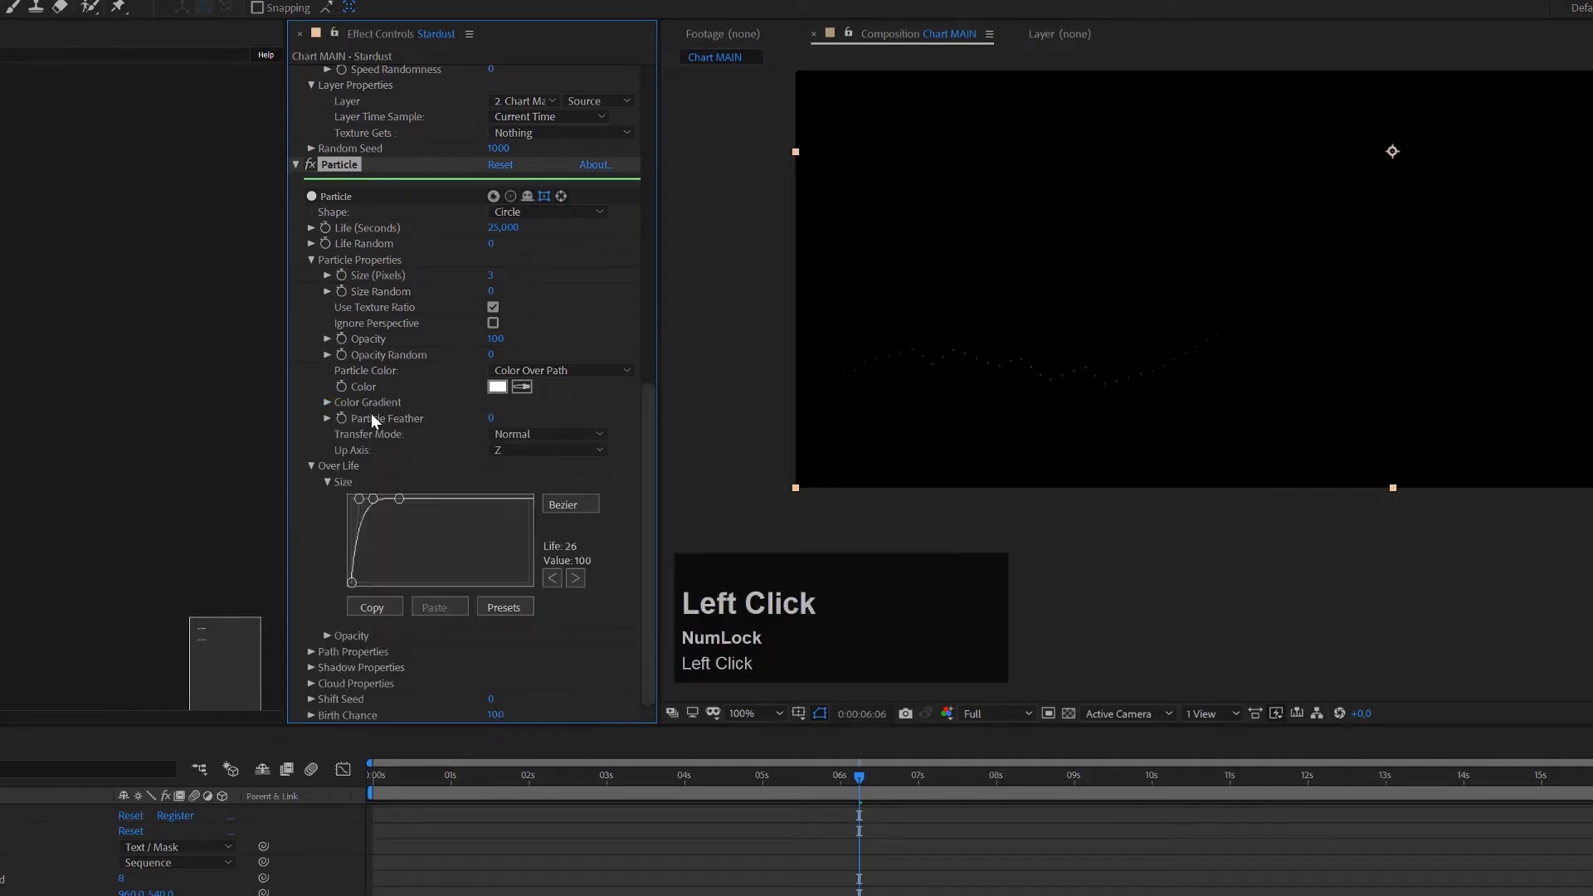
pyautogui.click(311, 653)
pyautogui.scroll(-5, 531, 622)
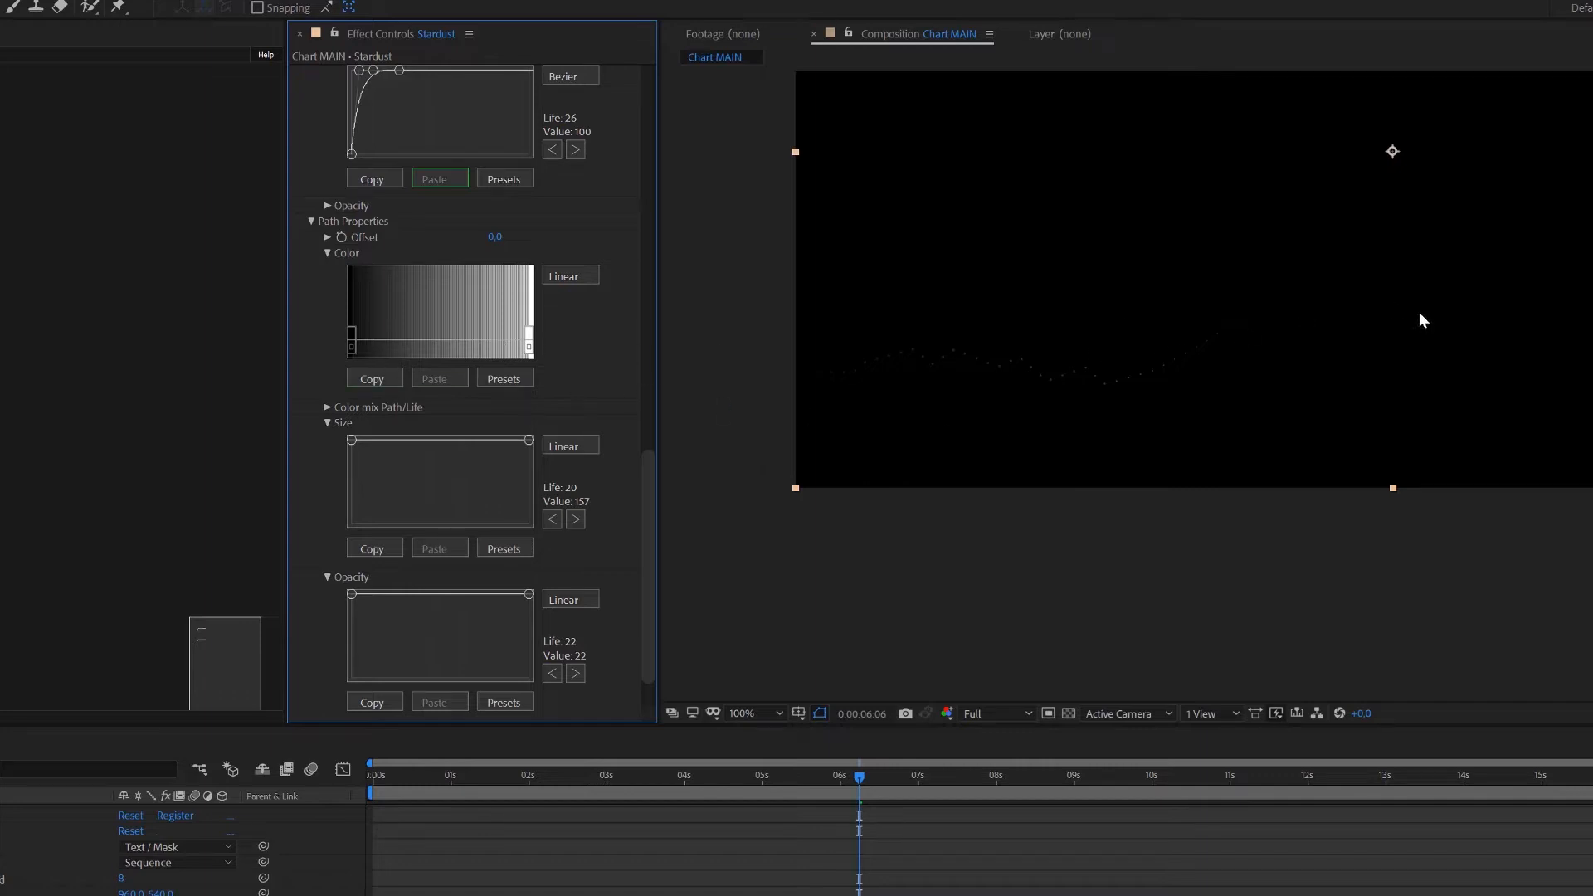
pyautogui.click(514, 375)
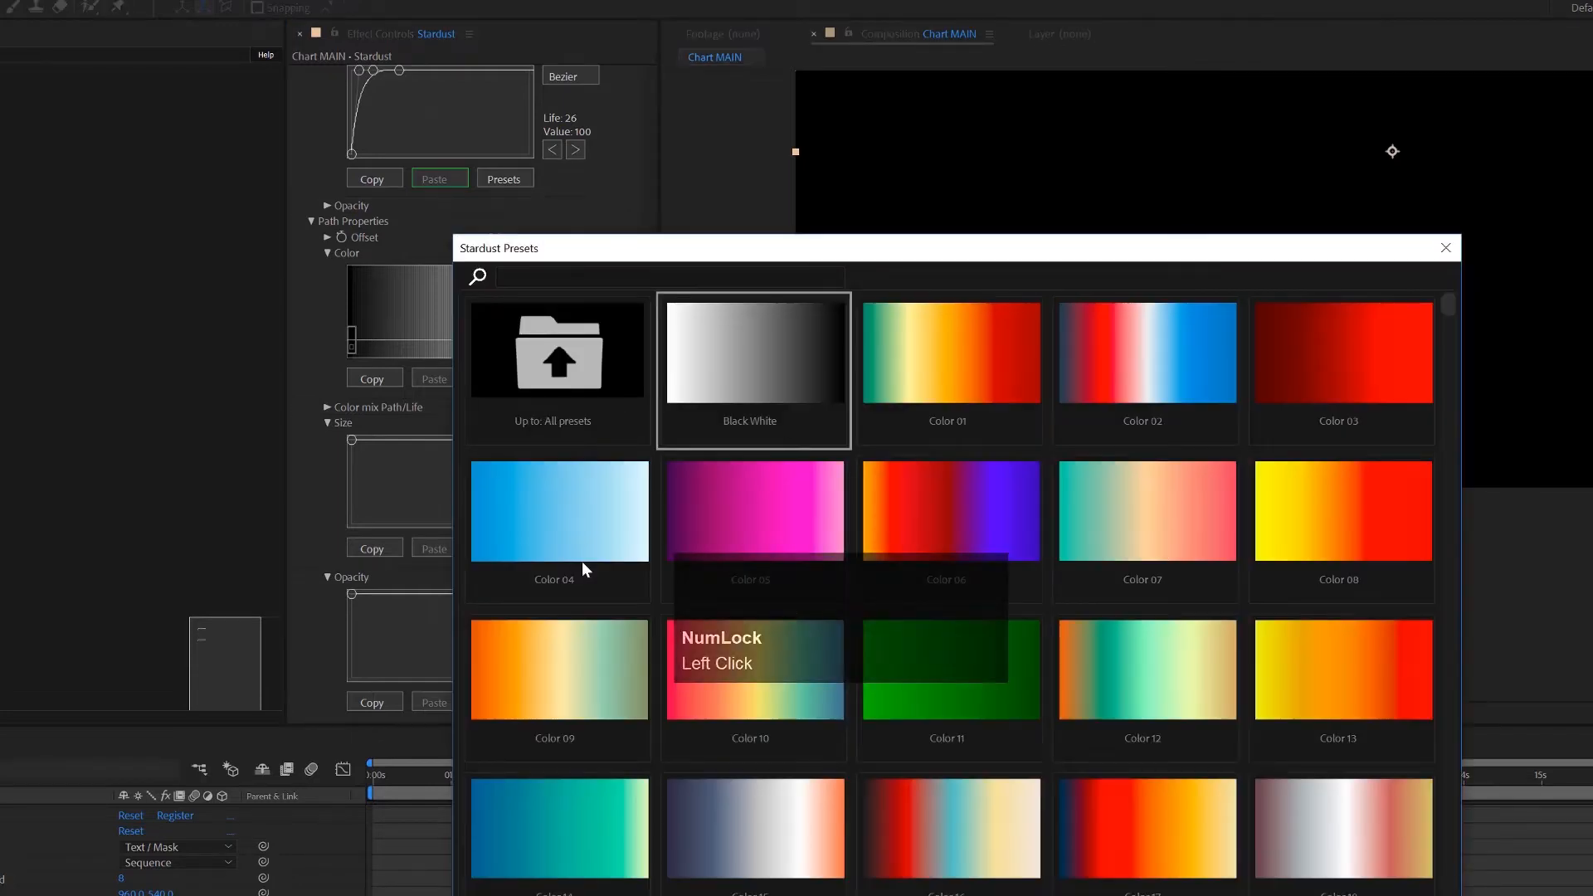
pyautogui.click(582, 811)
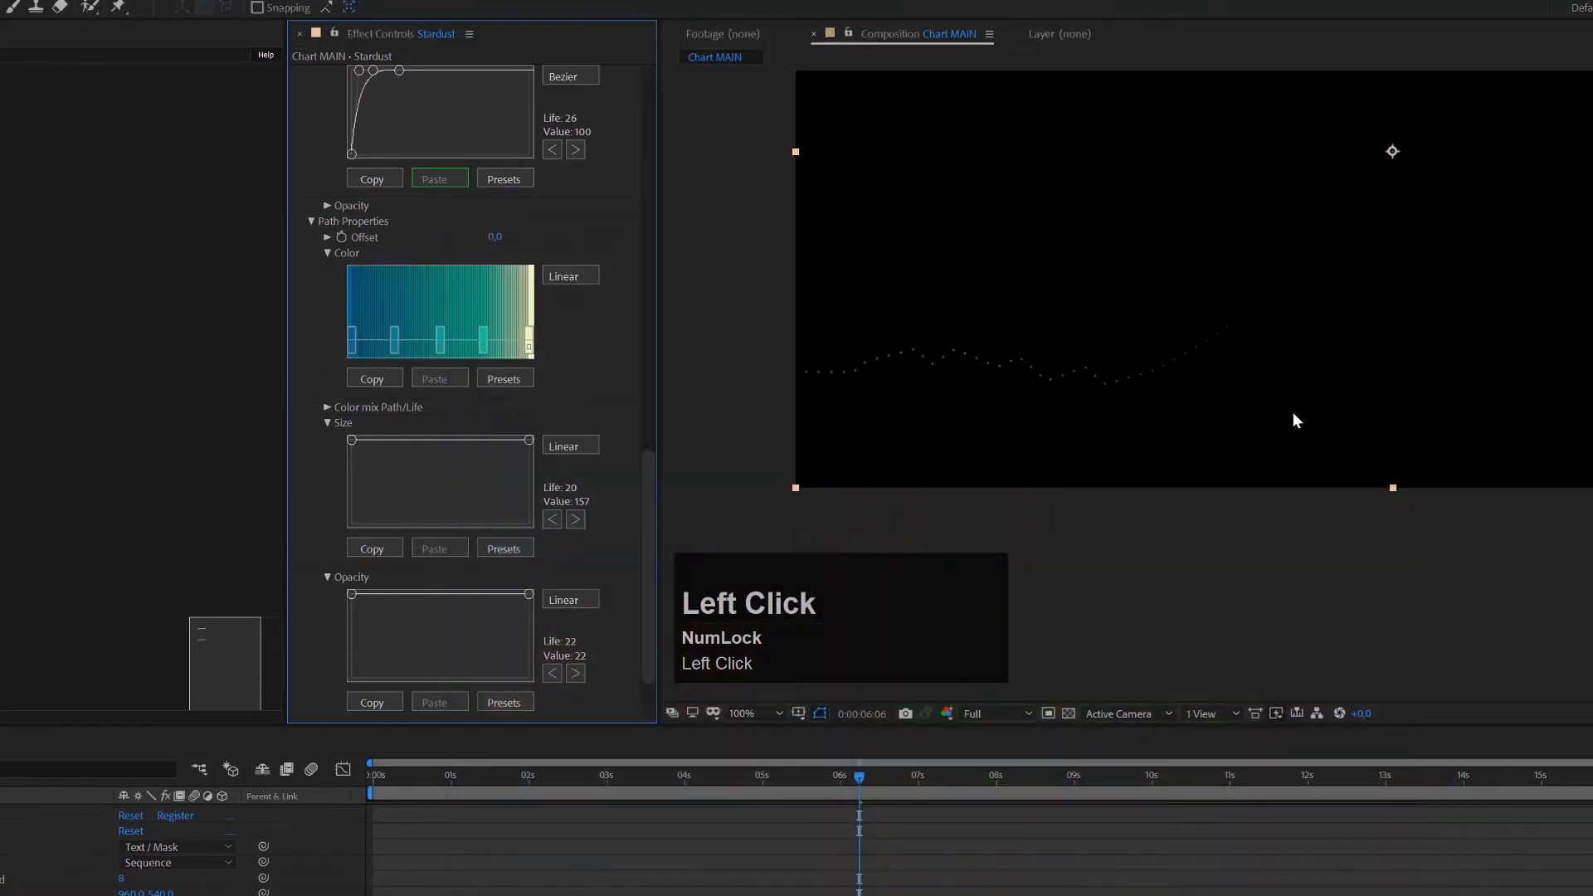
pyautogui.moveTo(858, 782); pyautogui.dragTo(1572, 812)
pyautogui.scroll(-2, 1307, 384)
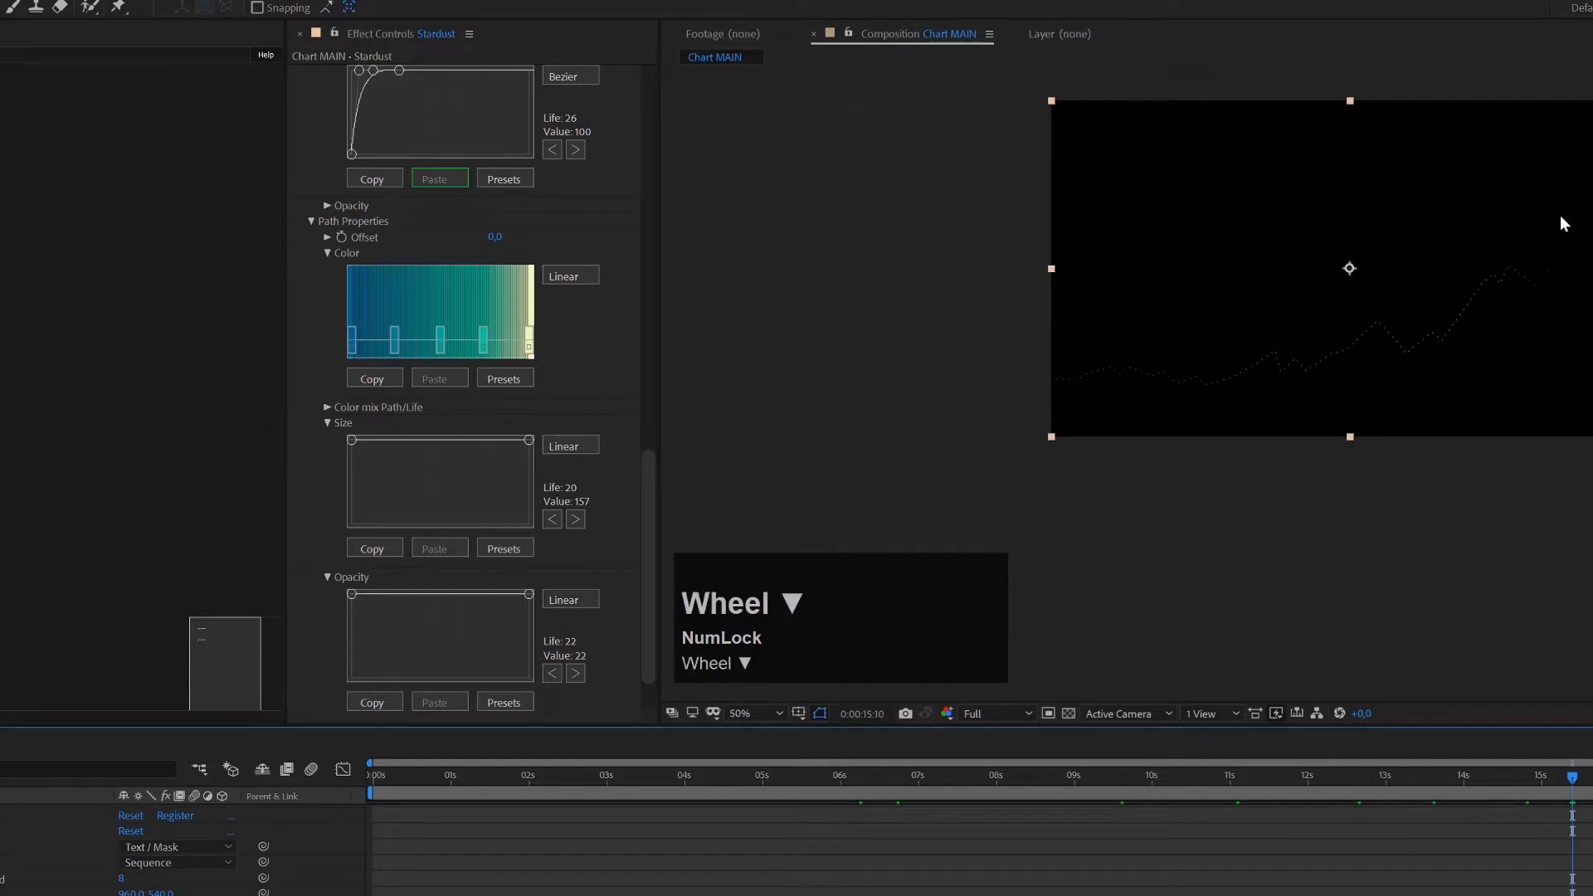
# Step: Add a light magenta stop near the start and a purple 8B3EDE stop near the middle of the path Color gradient
pyautogui.doubleClick(369, 341)
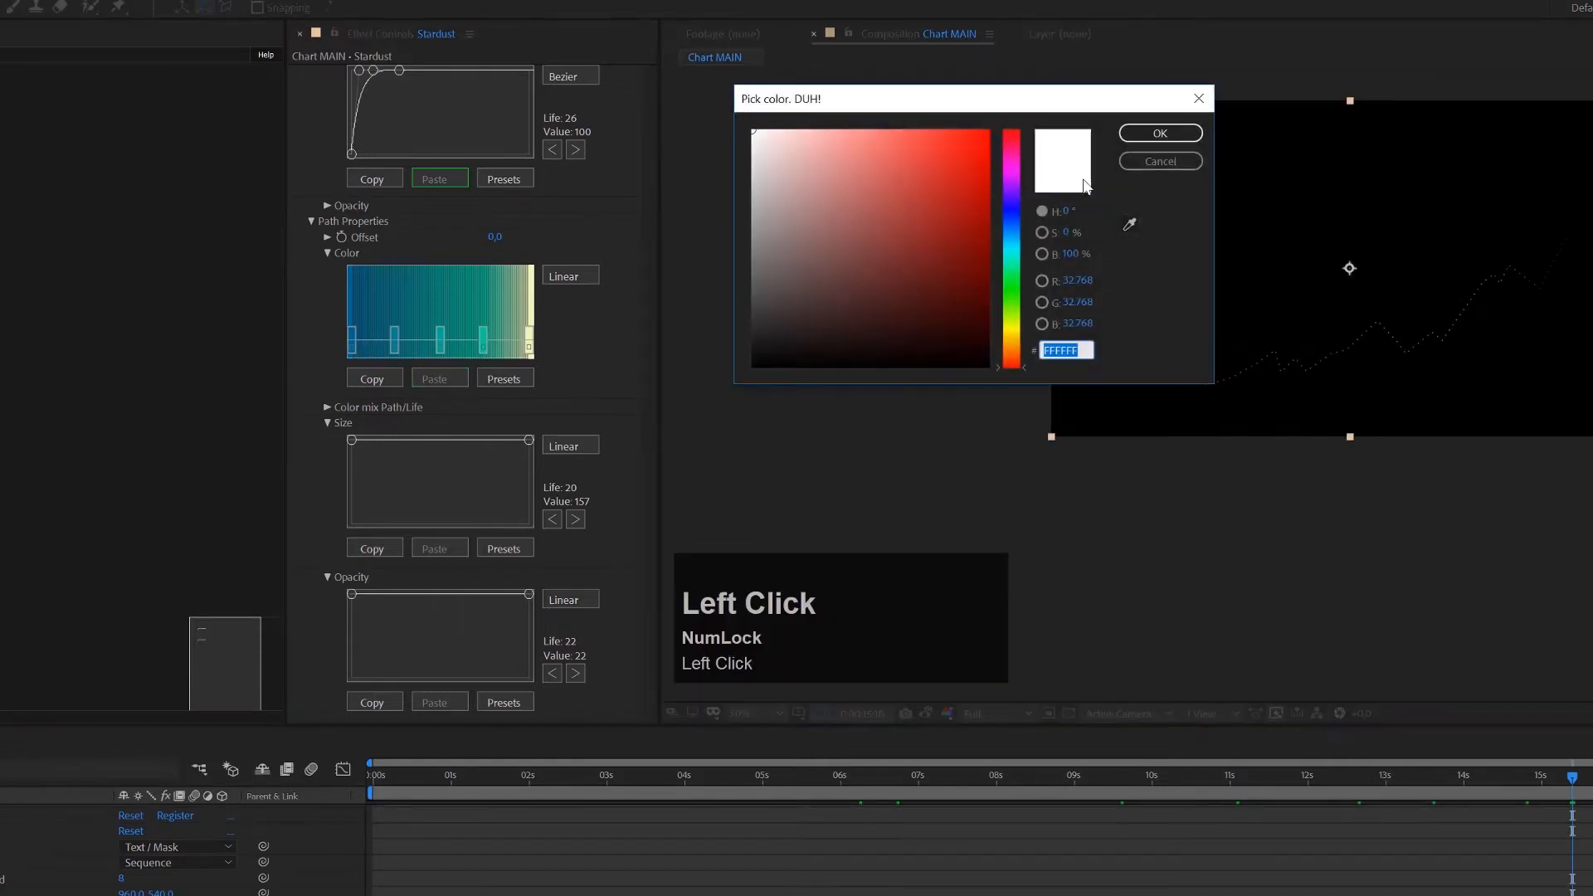
pyautogui.moveTo(1014, 176); pyautogui.dragTo(1014, 177)
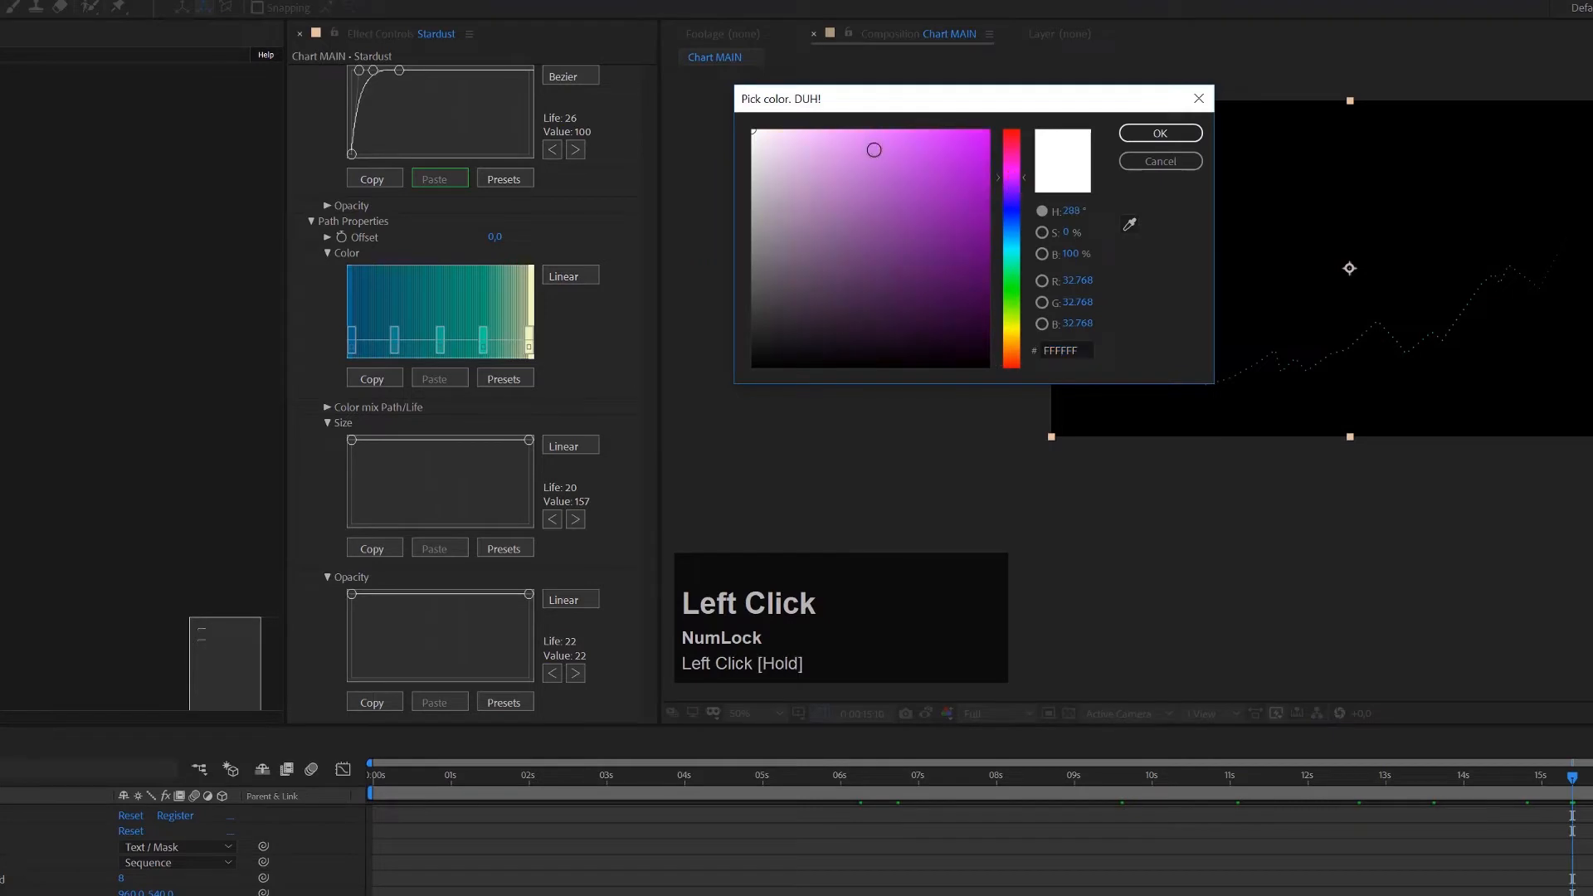
pyautogui.moveTo(875, 149); pyautogui.dragTo(888, 132)
pyautogui.click(1161, 134)
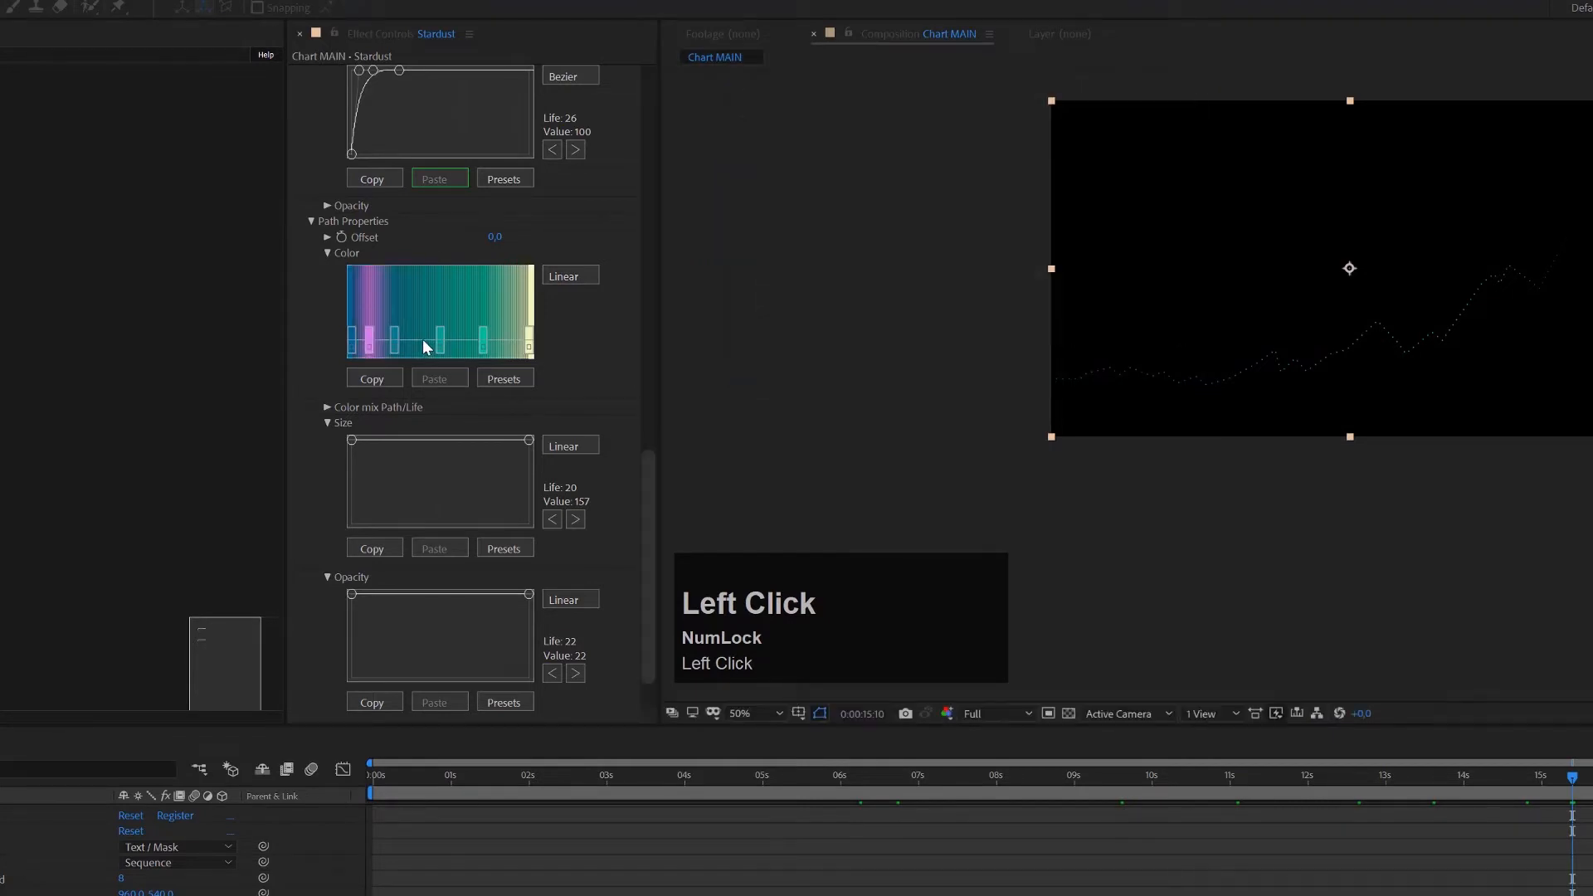
pyautogui.doubleClick(483, 340)
pyautogui.click(1014, 189)
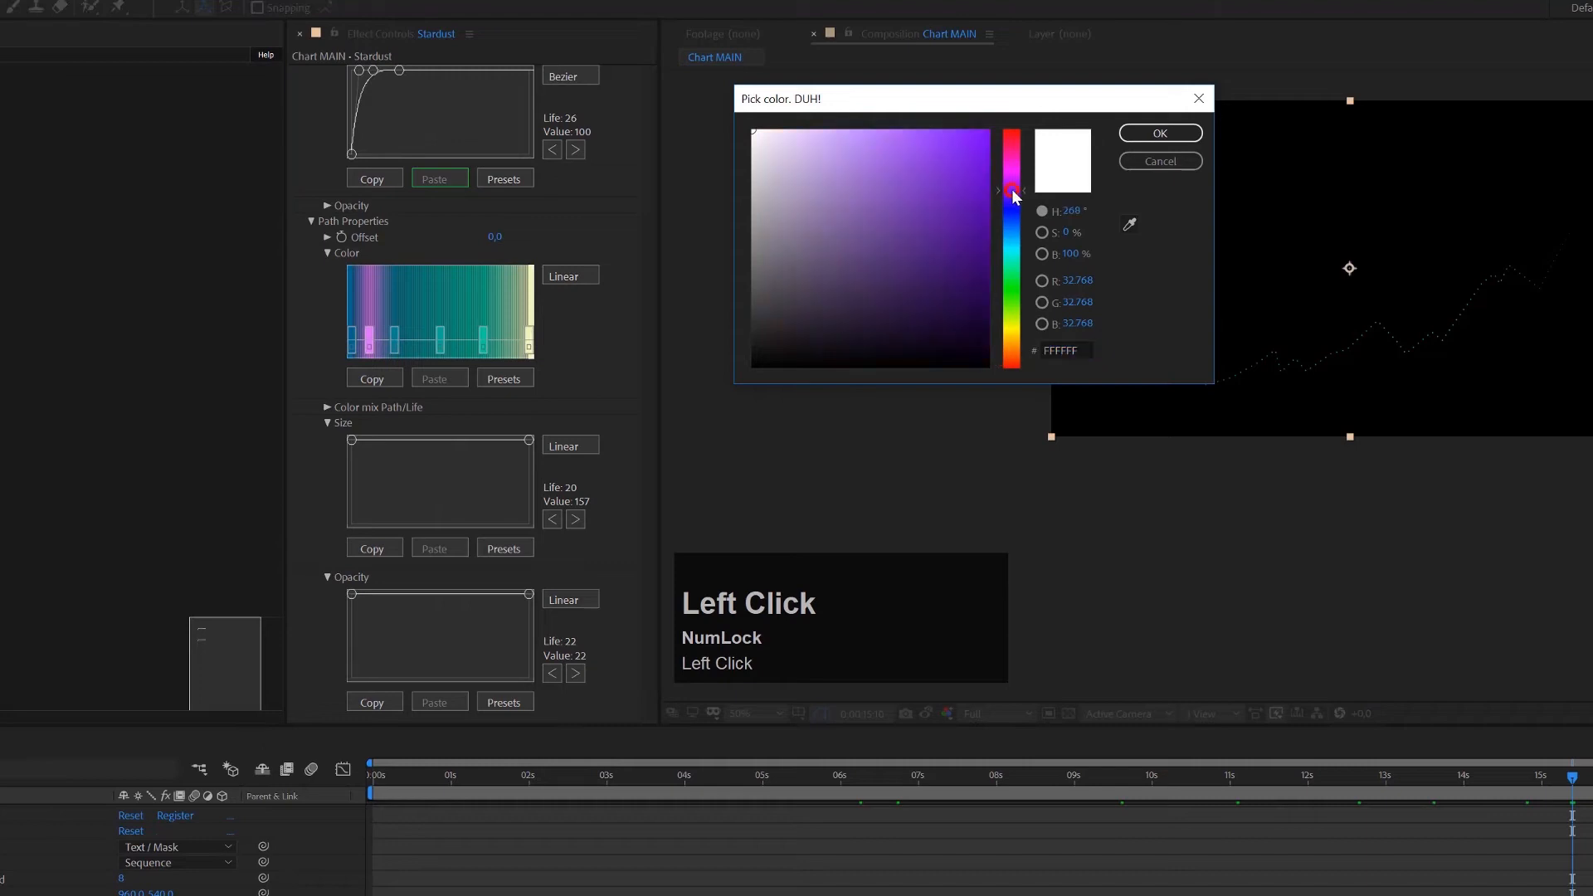
pyautogui.click(915, 158)
pyautogui.click(1160, 134)
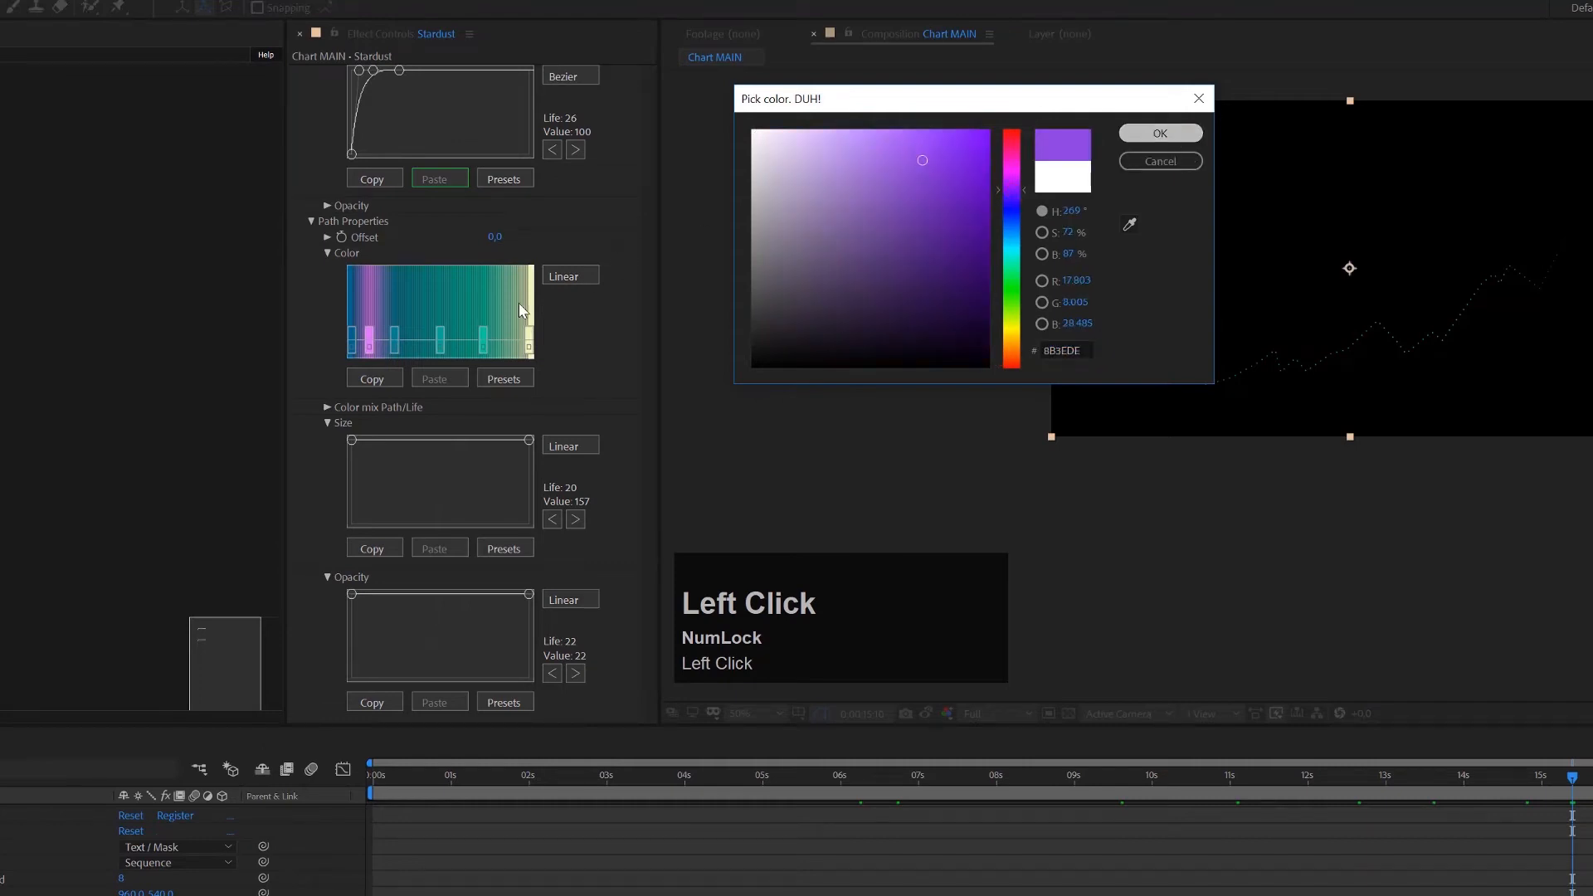
# Step: Add a blue 4783E2 stop past the middle and a cyan stop near the end of the path Color gradient
pyautogui.doubleClick(460, 336)
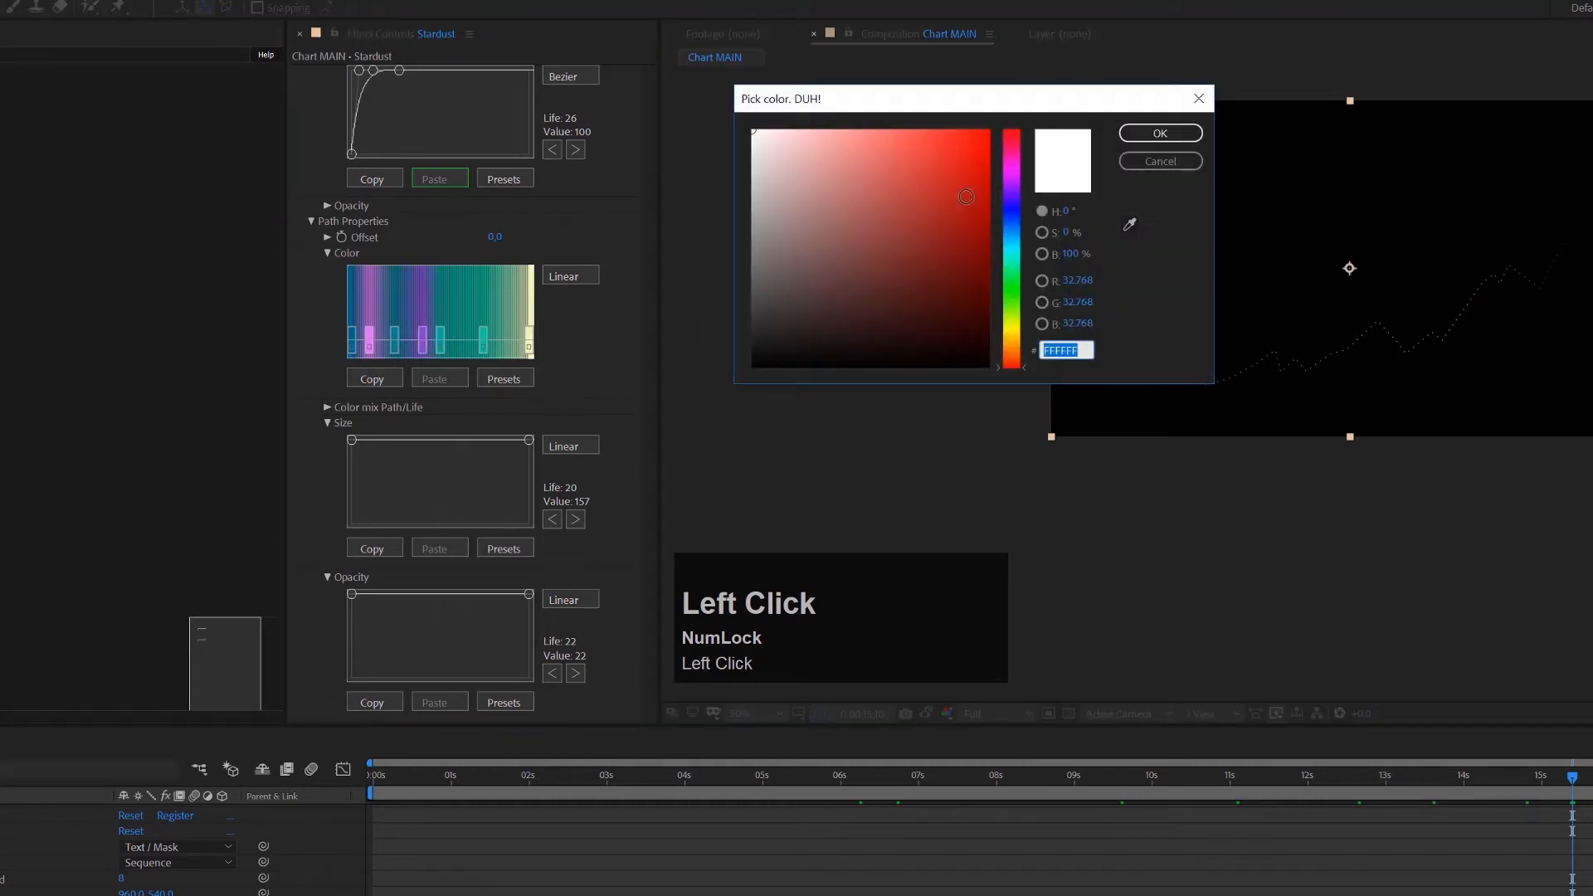
pyautogui.click(1012, 224)
pyautogui.click(901, 157)
pyautogui.click(915, 156)
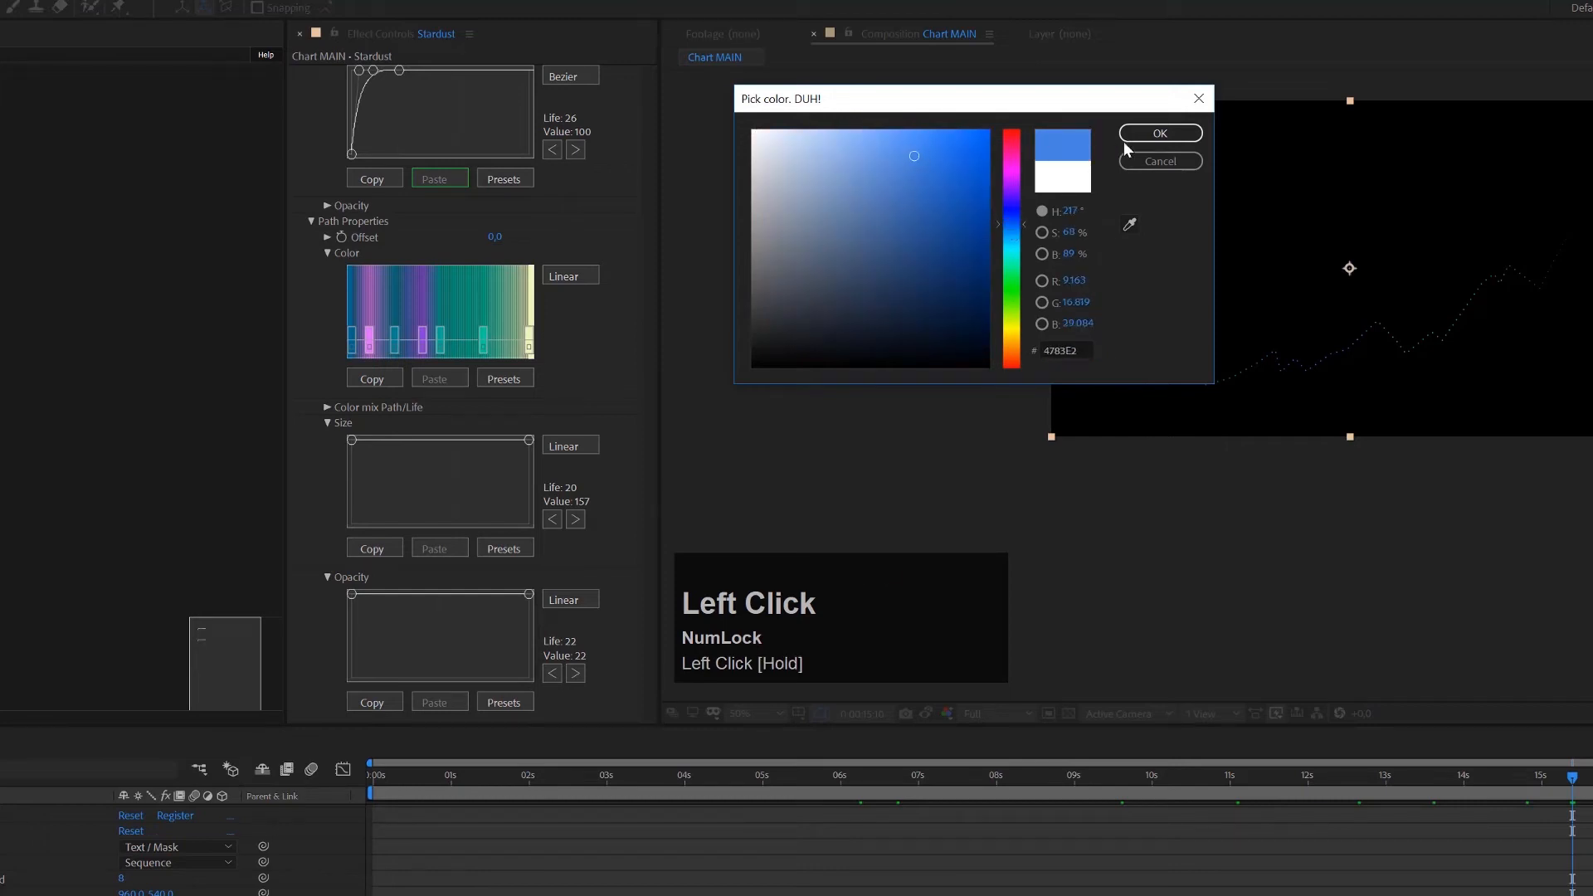
pyautogui.click(1125, 137)
pyautogui.doubleClick(501, 335)
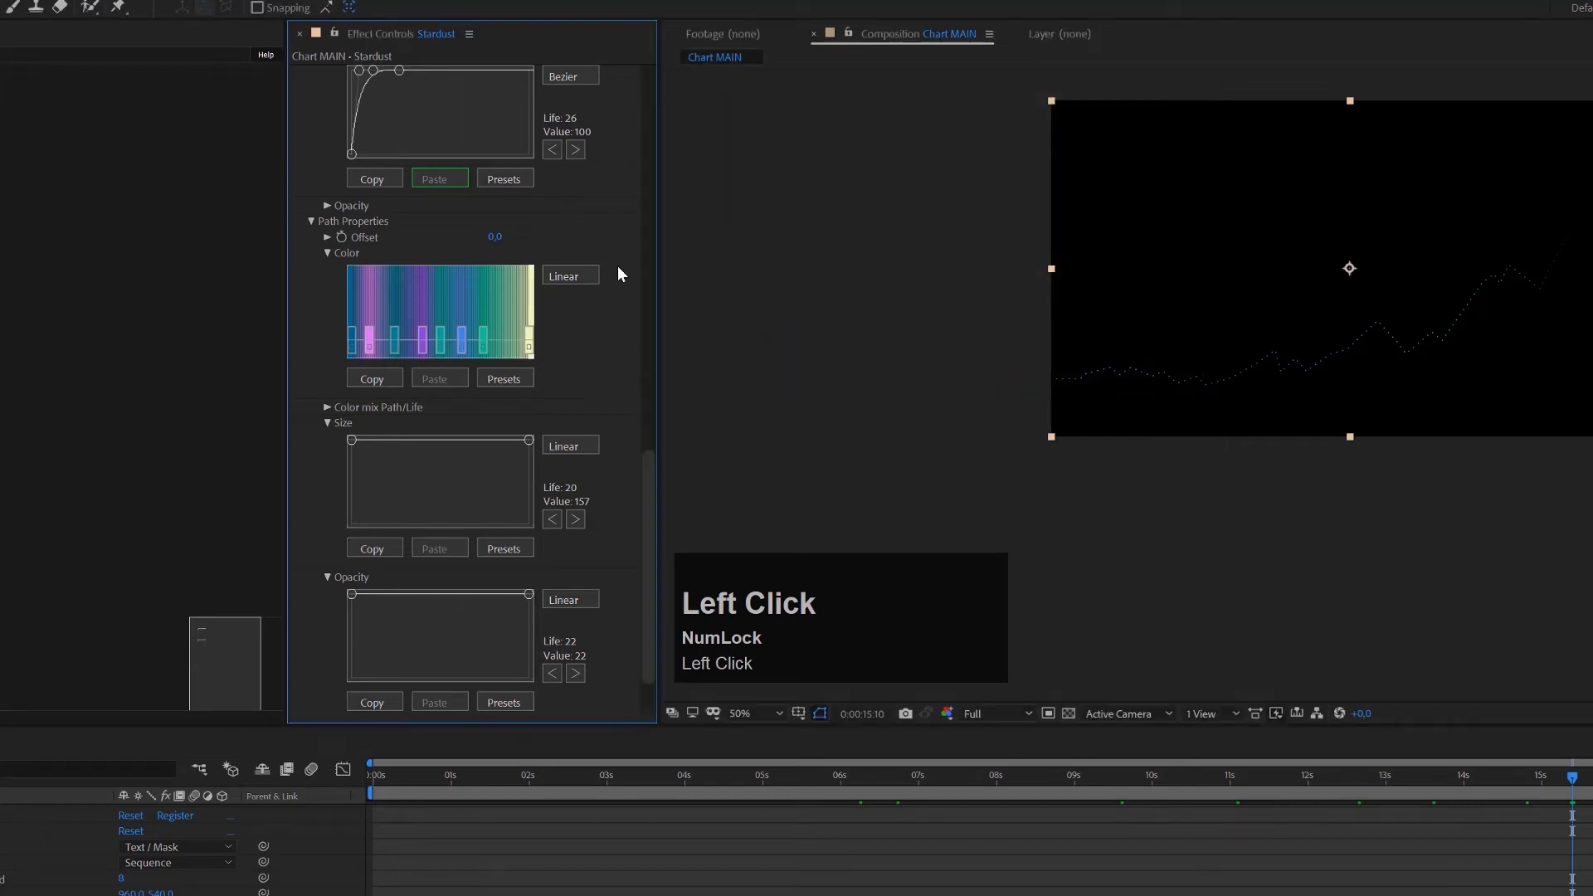
pyautogui.moveTo(1012, 228); pyautogui.dragTo(1012, 252)
pyautogui.click(957, 167)
pyautogui.click(1160, 133)
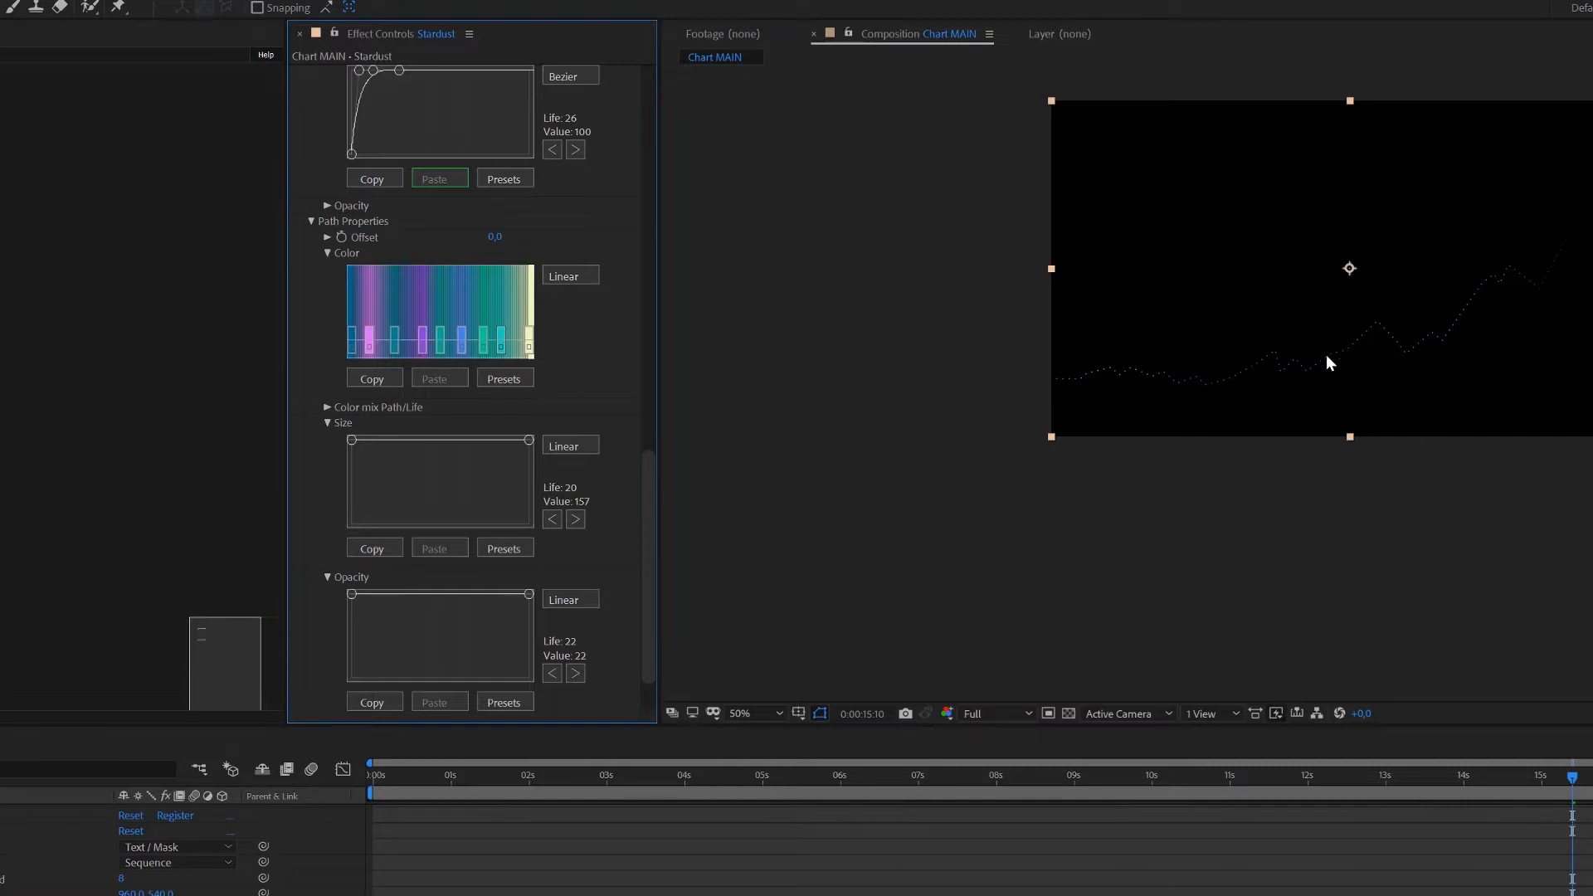
# Step: Collapse the Stardust layer's properties in the timeline and return to the beginning of its effect settings
pyautogui.click(1130, 404)
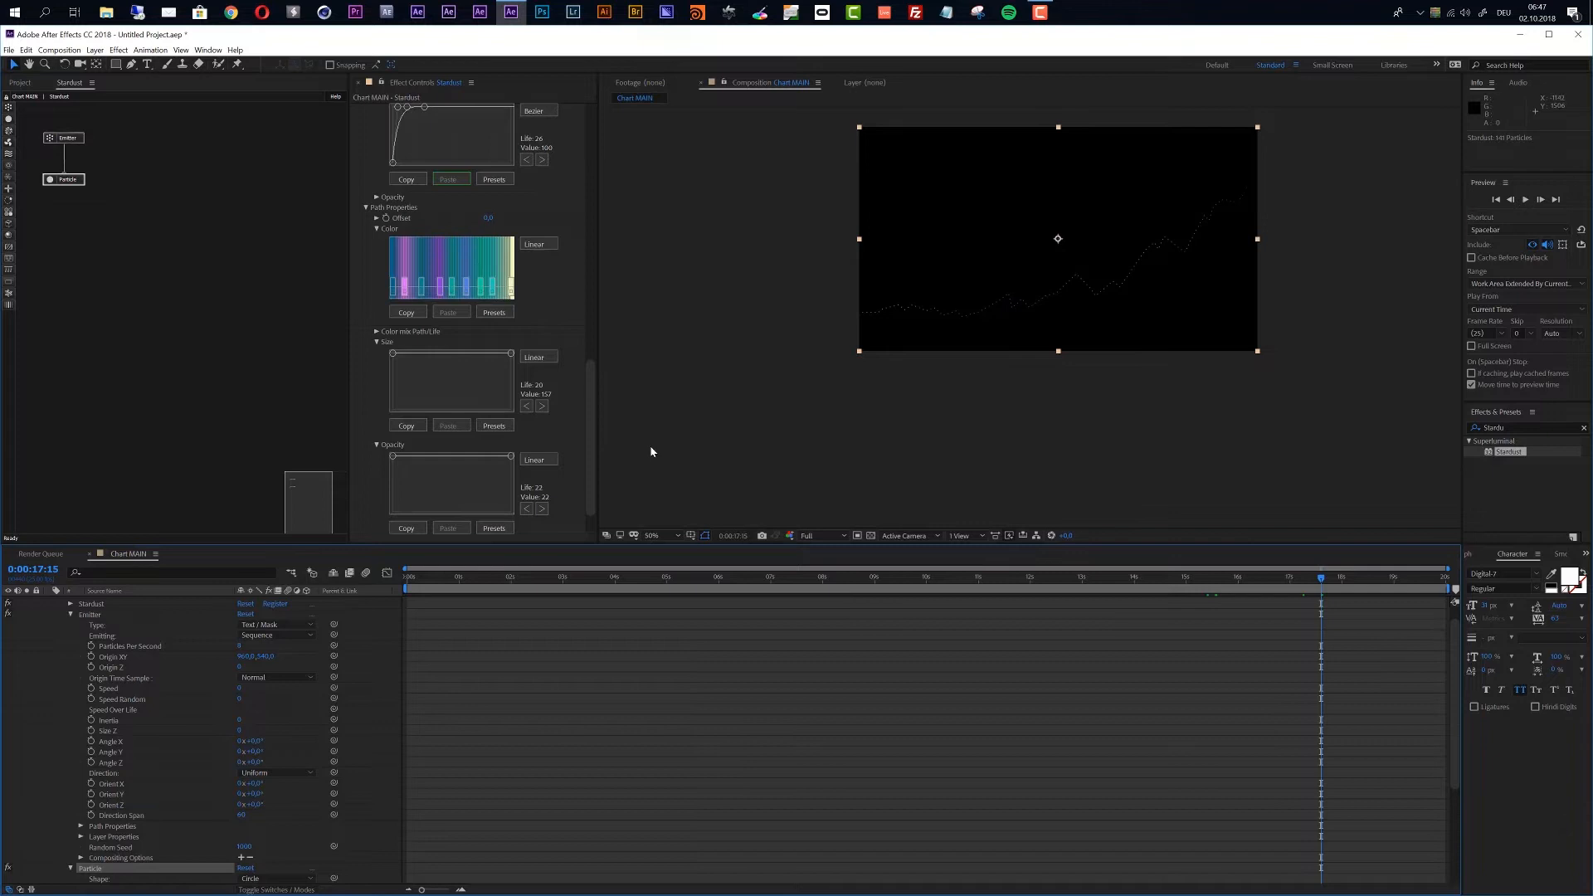
pyautogui.scroll(-1, 838, 661)
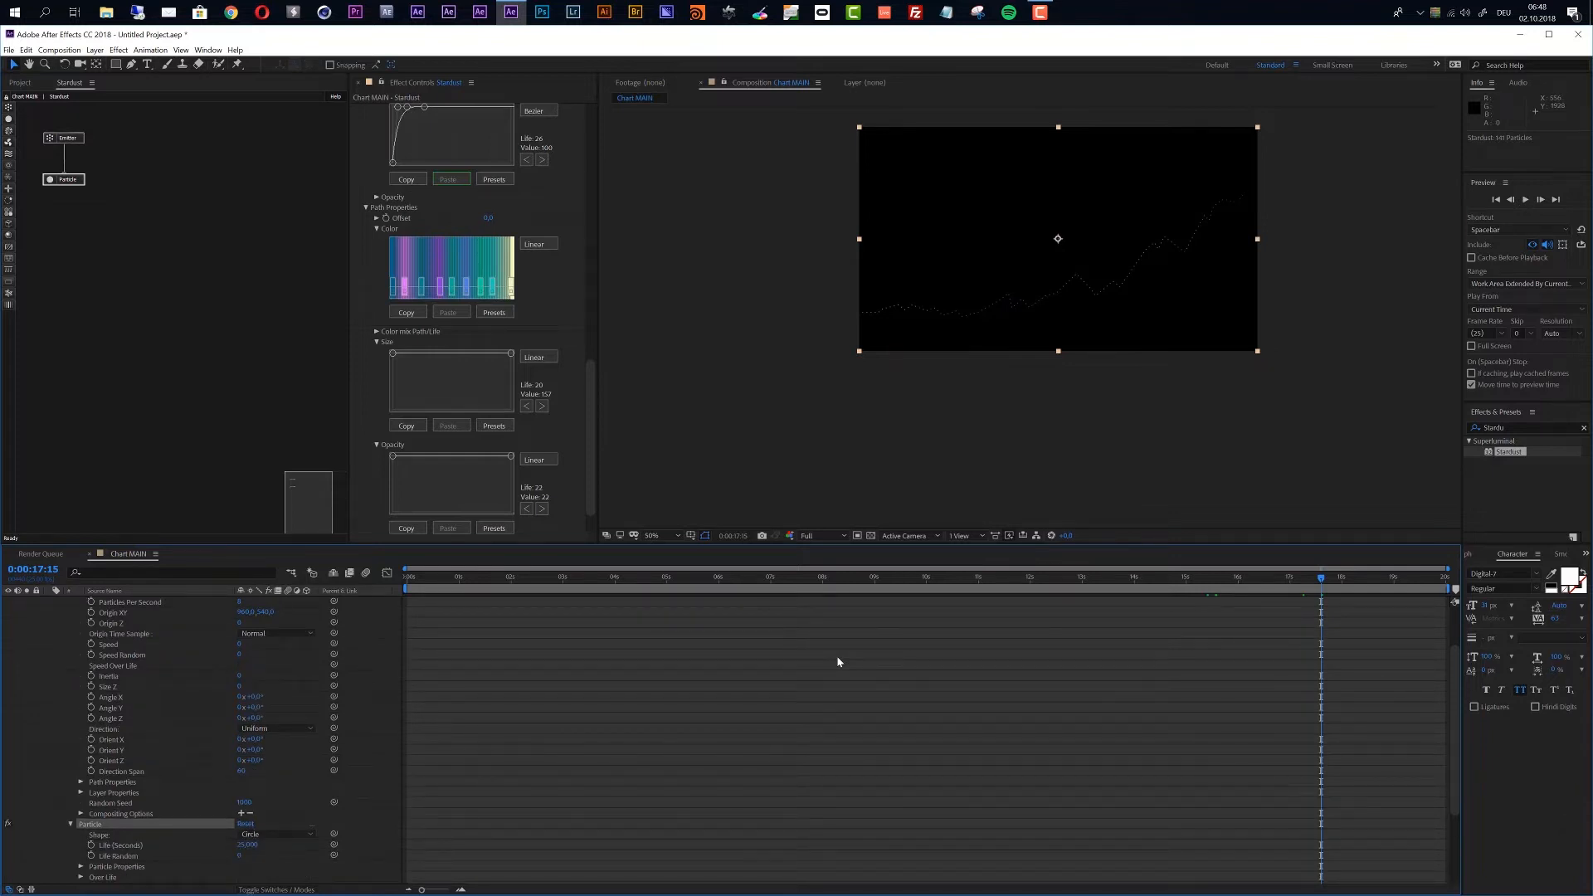
pyautogui.scroll(2, 836, 655)
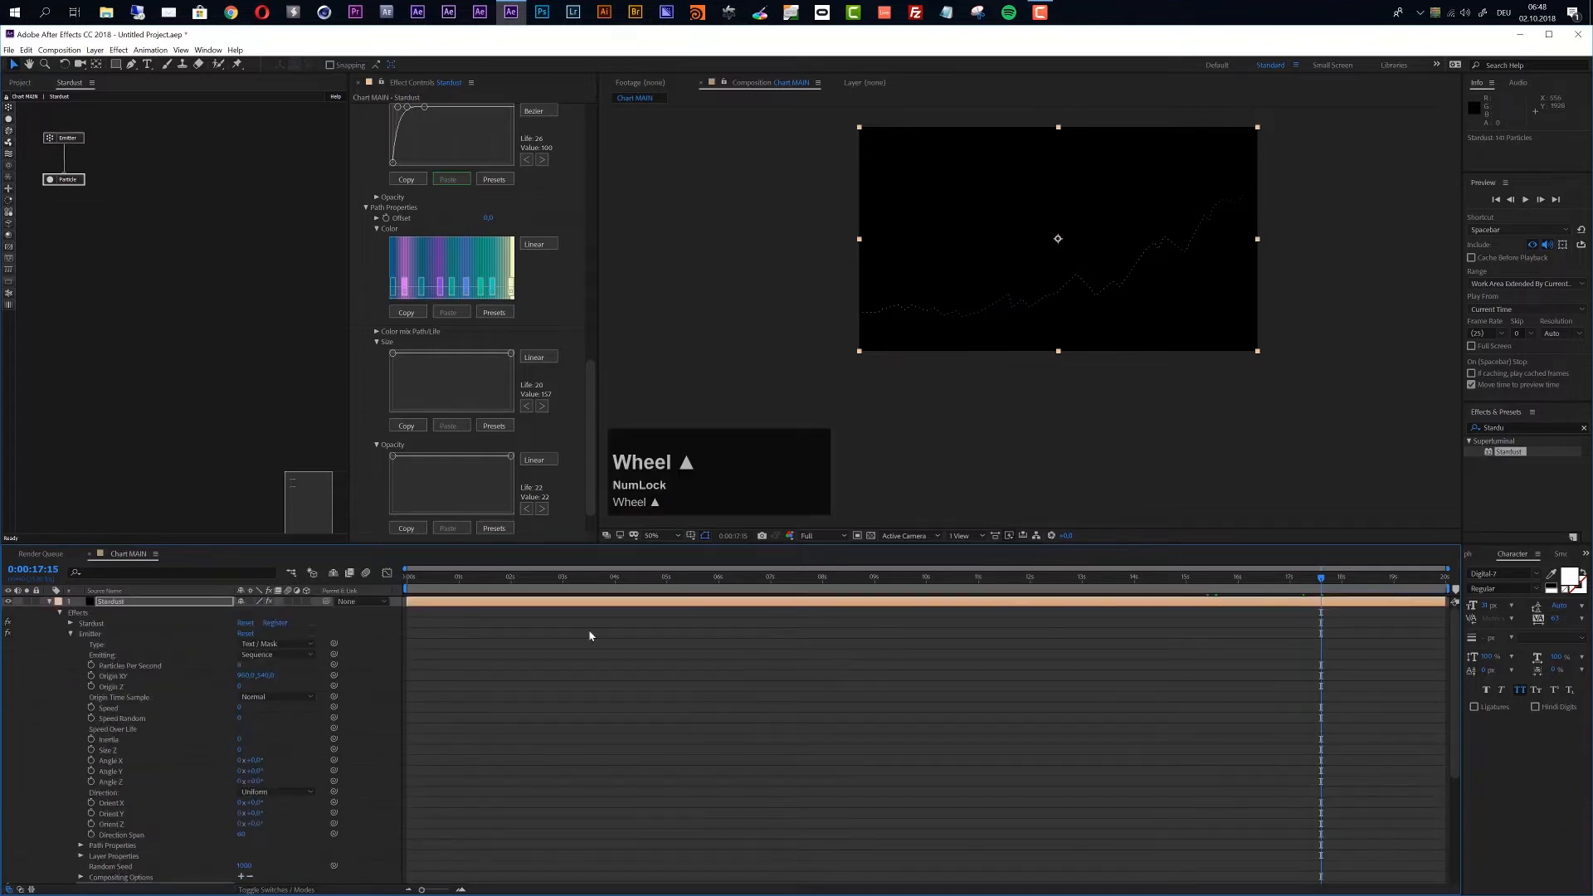
pyautogui.click(50, 602)
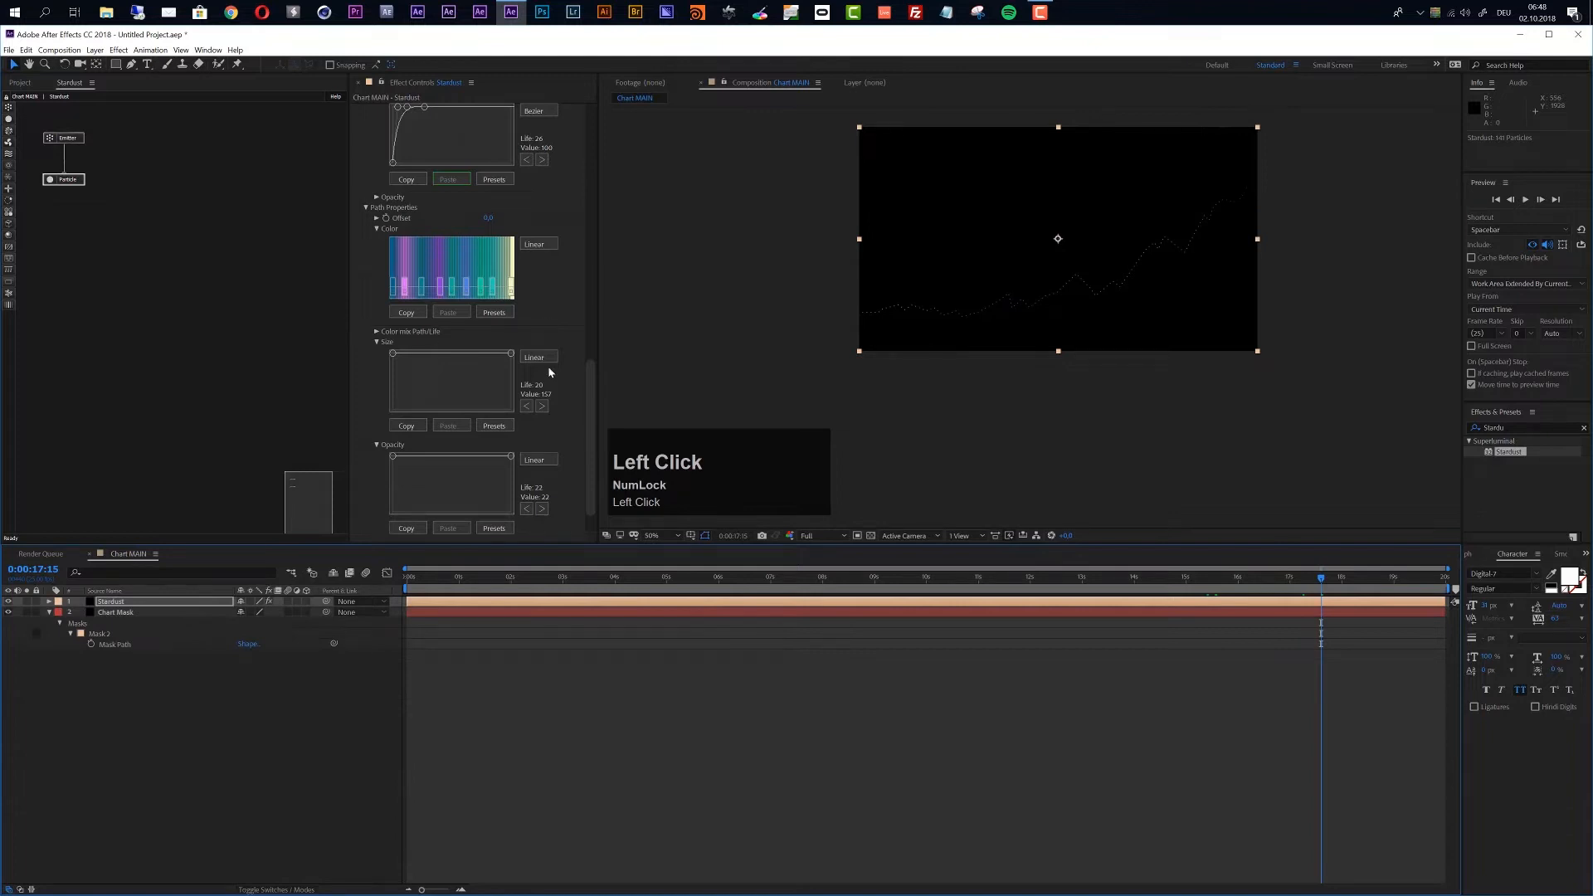
pyautogui.moveTo(590, 370); pyautogui.dragTo(594, 107)
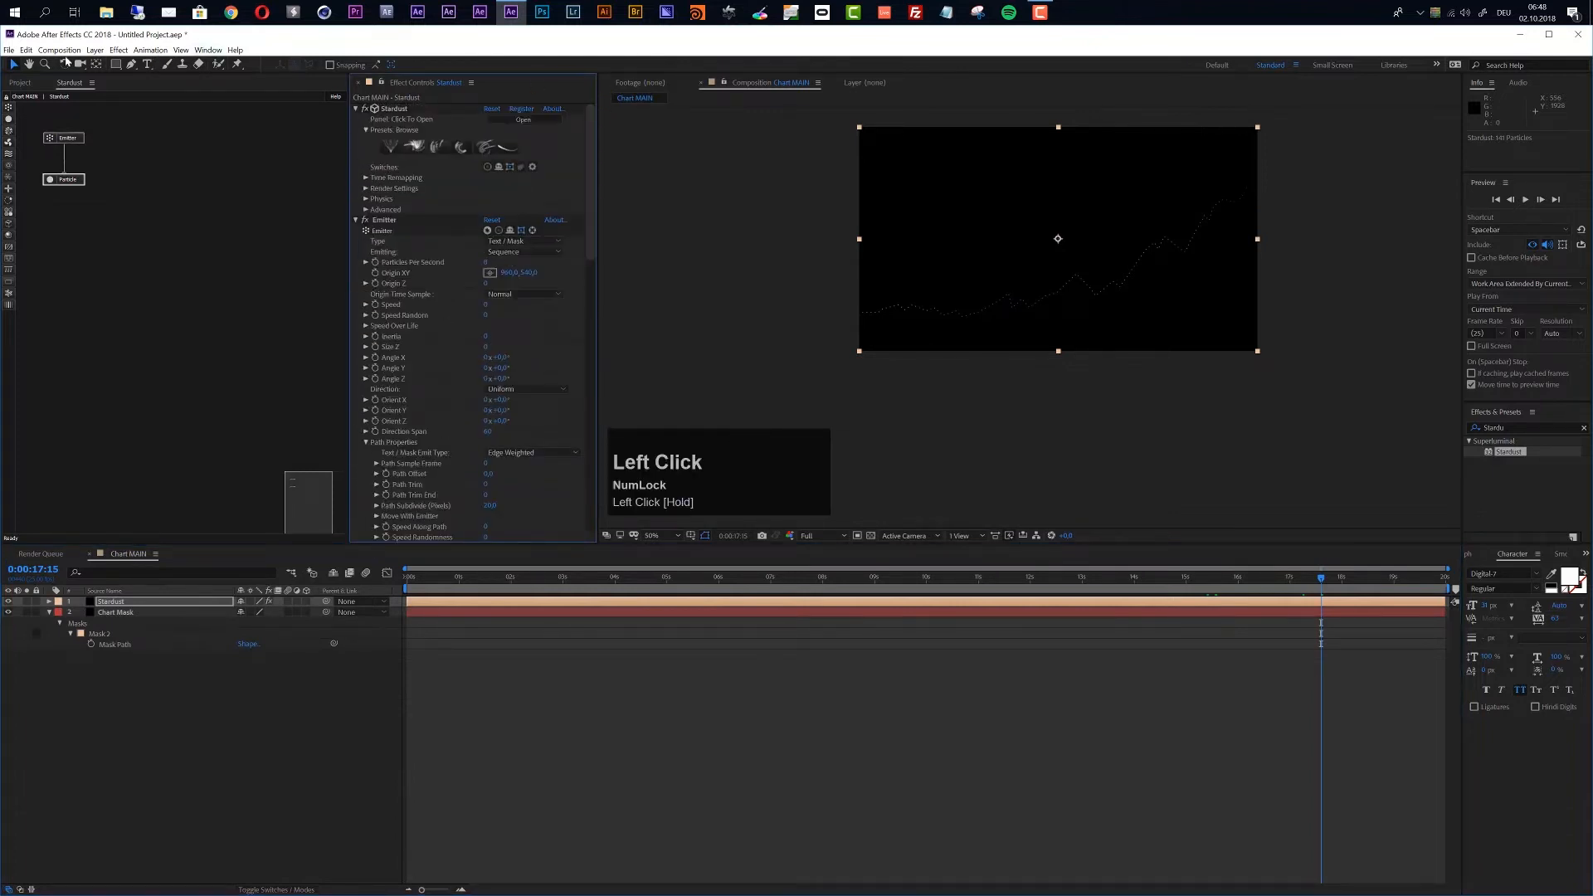
# Step: Create a new solid named BG and place it directly below the Stardust layer
pyautogui.click(254, 685)
pyautogui.hotkey('ctrl', 'y')
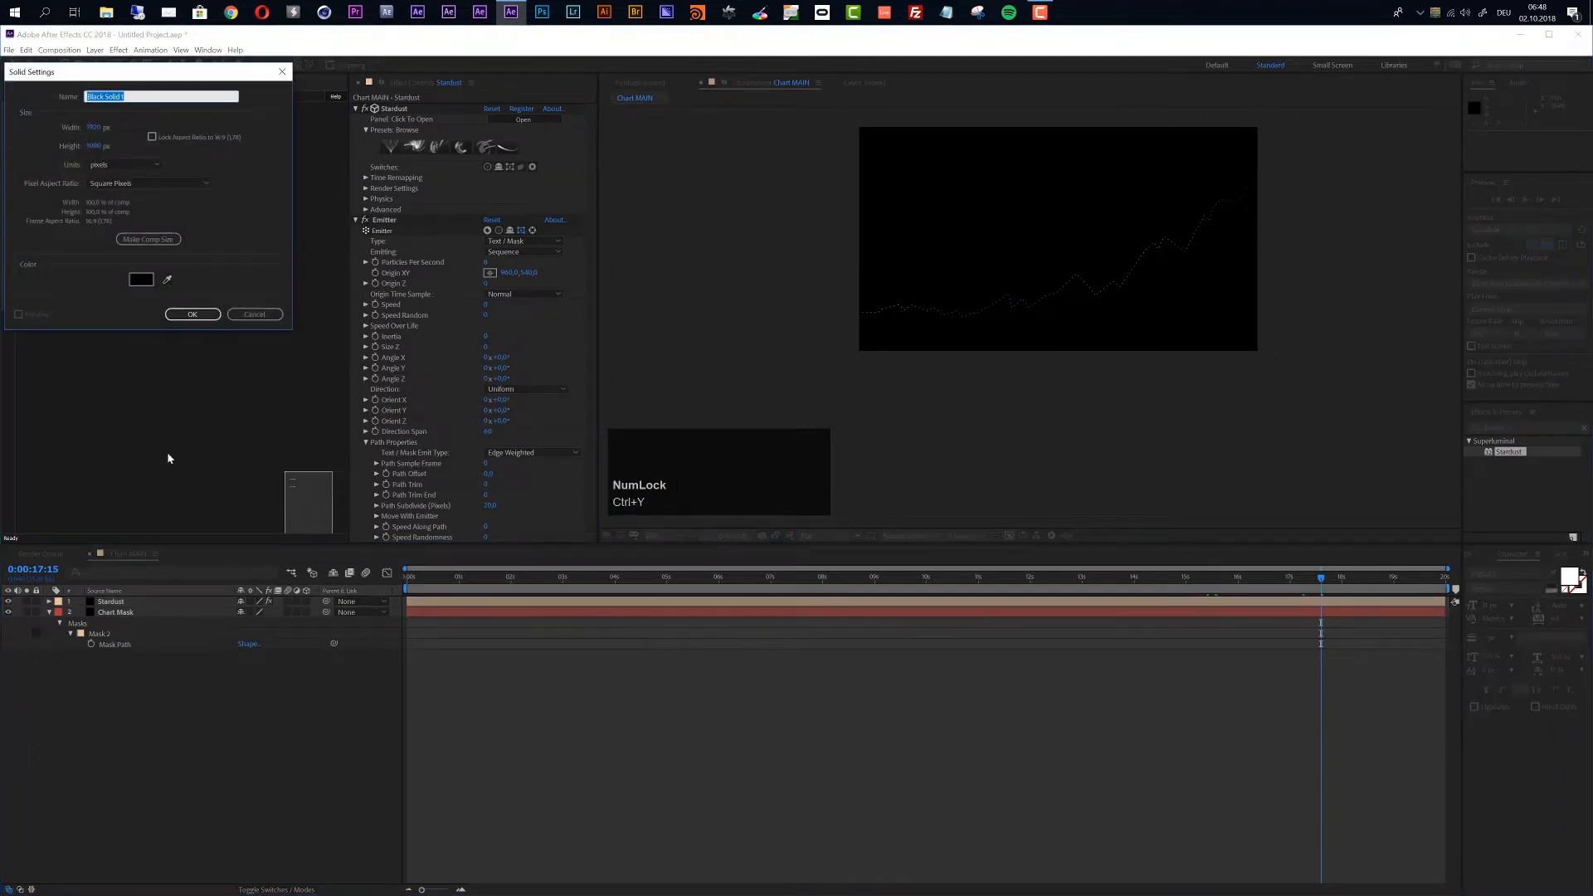
pyautogui.write('BG')
pyautogui.press('Return')
pyautogui.moveTo(114, 600)
pyautogui.mouseDown()
pyautogui.moveTo(116, 632)
pyautogui.moveTo(114, 613)
pyautogui.mouseUp()
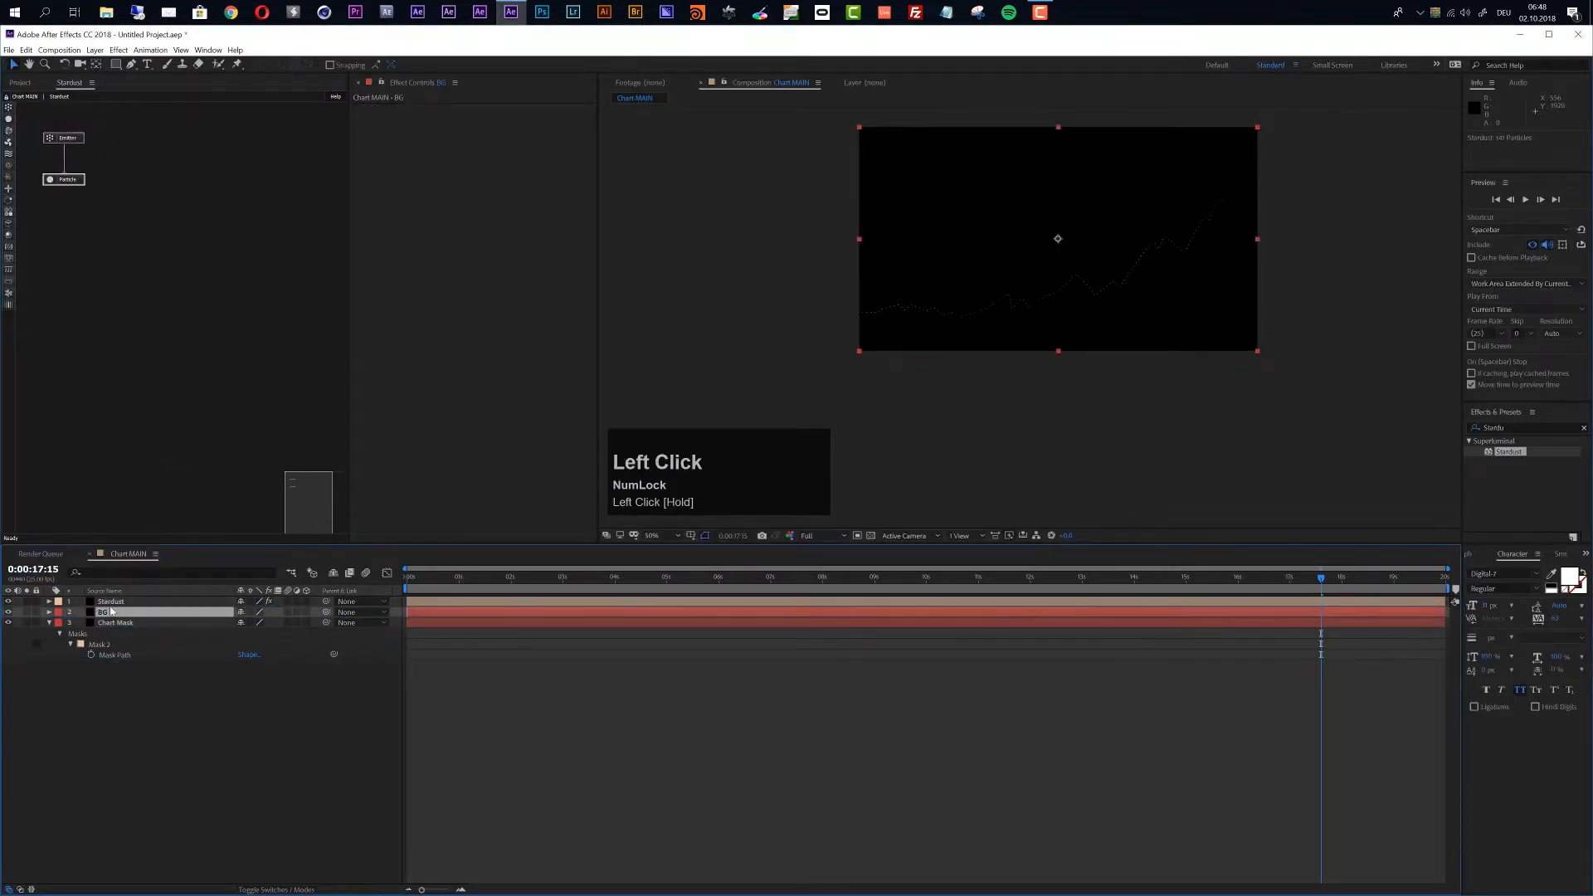
# Step: Give the BG layer a light teal label colour and apply the Stardust effect to it
pyautogui.click(59, 623)
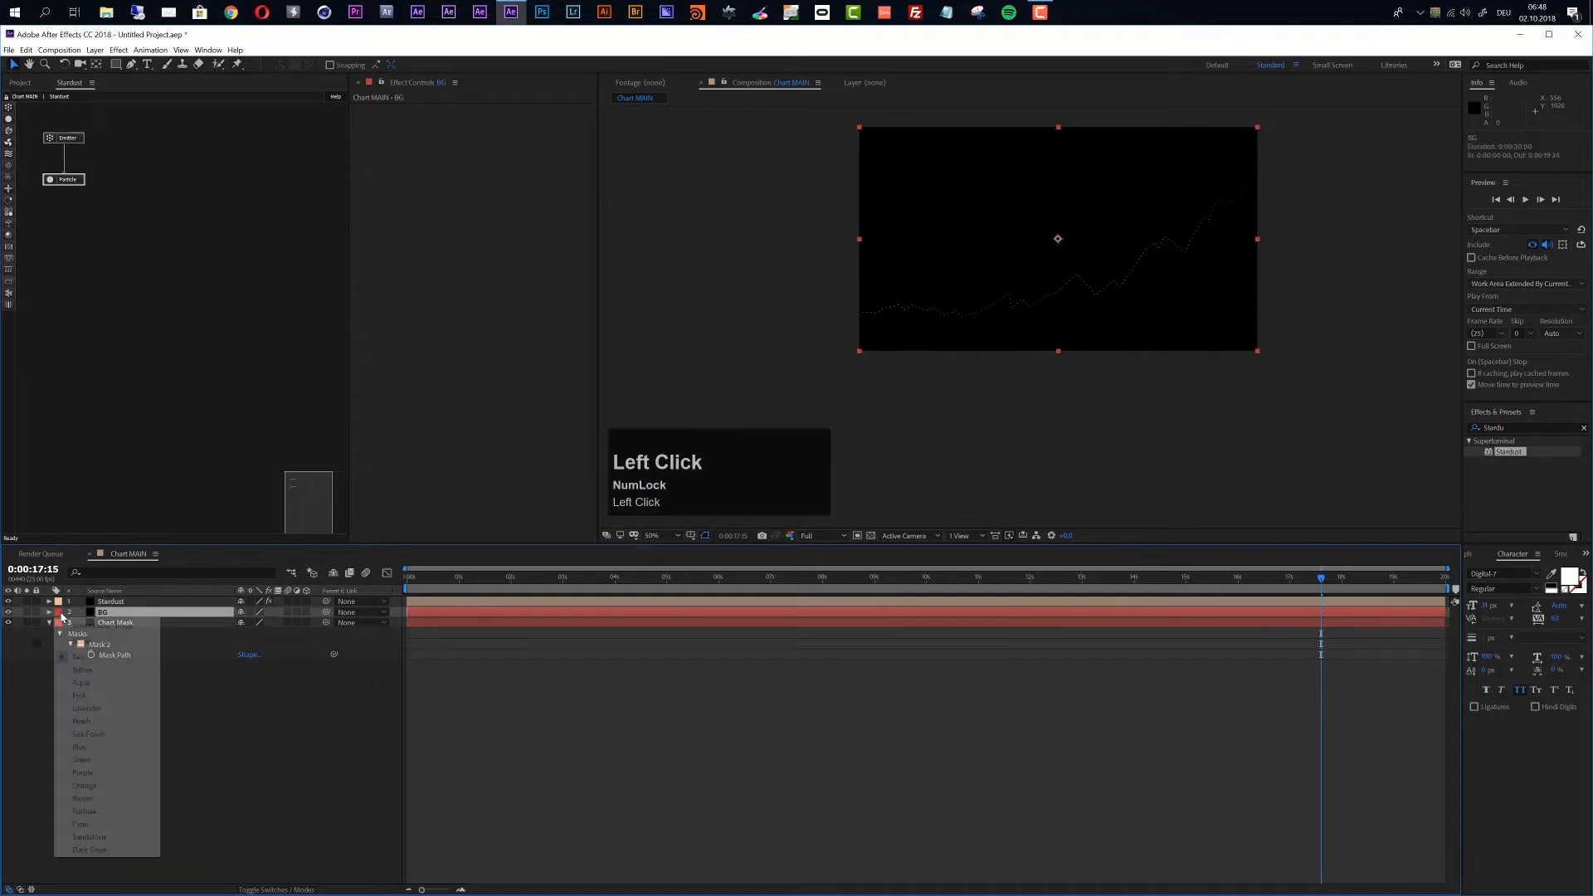
pyautogui.click(113, 698)
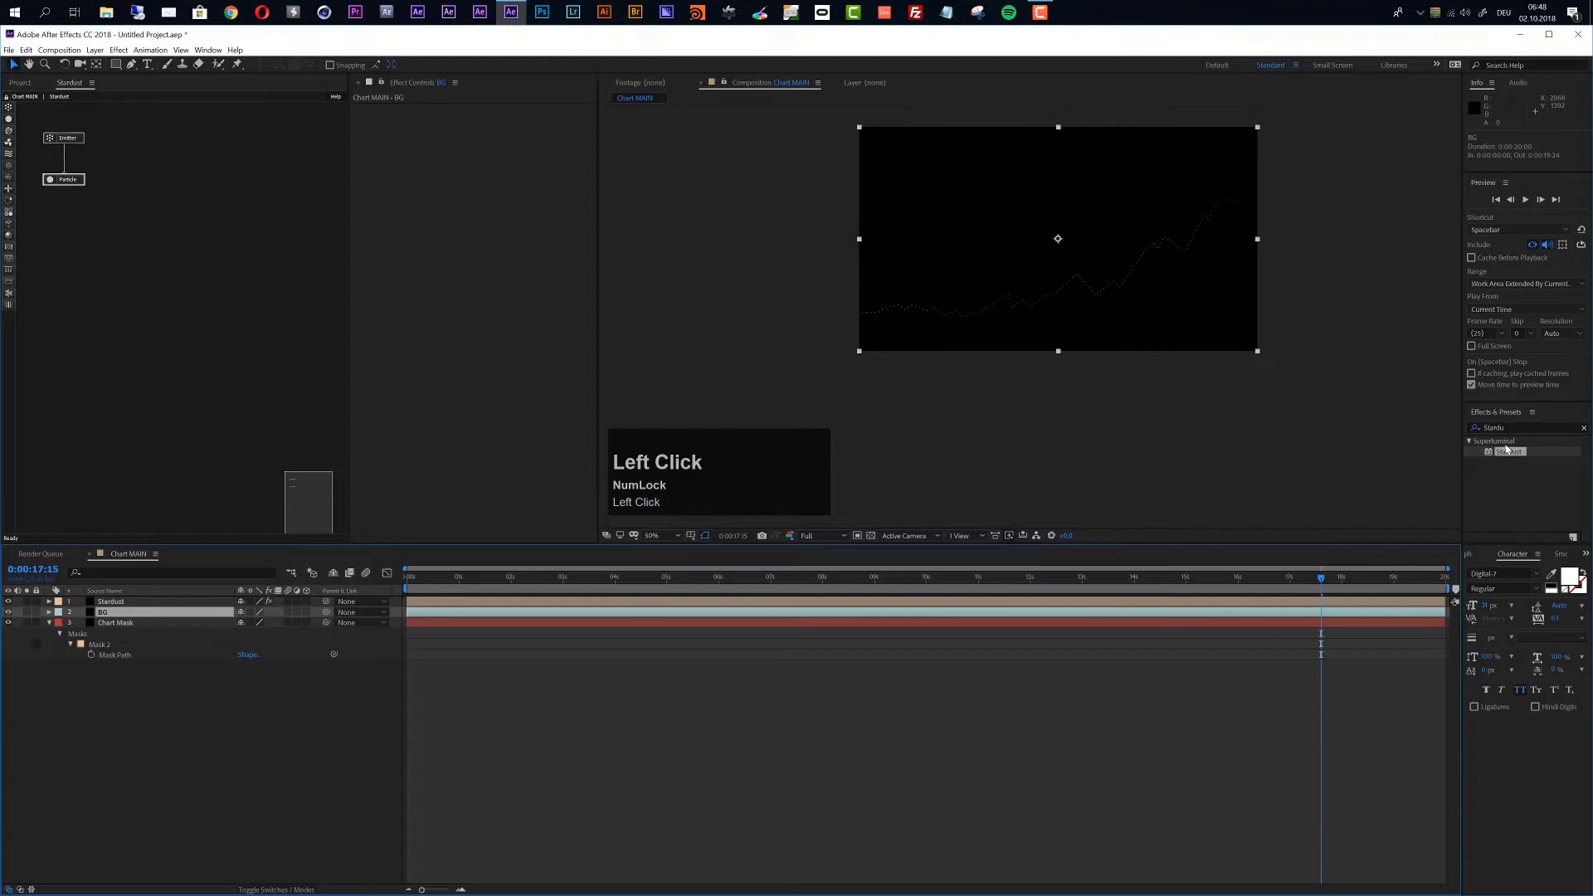
pyautogui.moveTo(1508, 453); pyautogui.dragTo(811, 614)
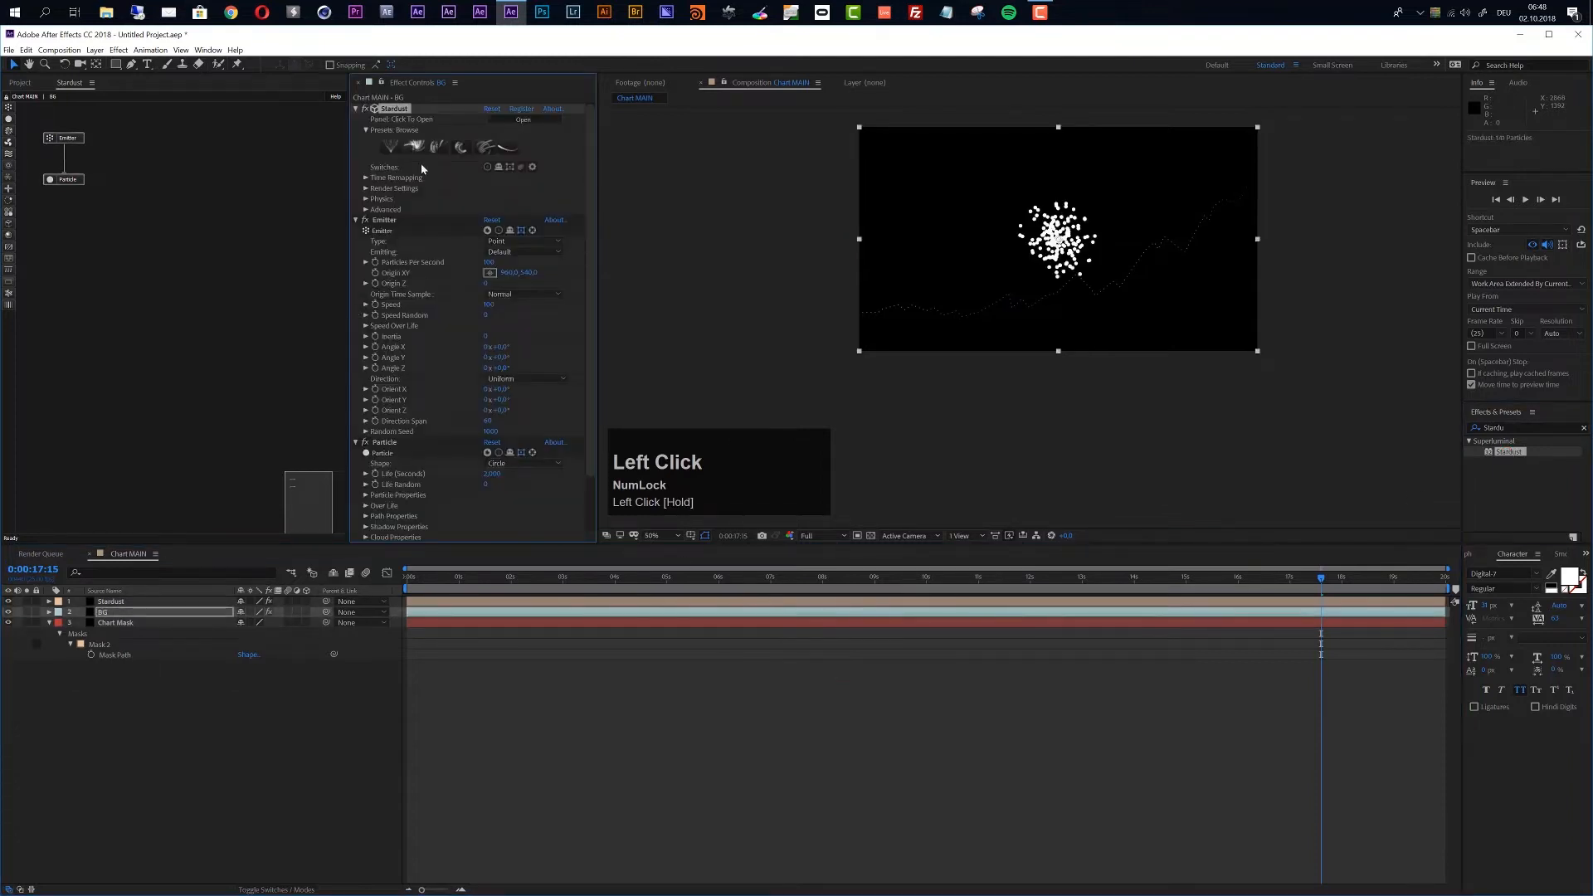
# Step: Replace the BG layer's default particle system with the Data Wall preset from the Hud presets, accepting the font substitution
pyautogui.click(470, 153)
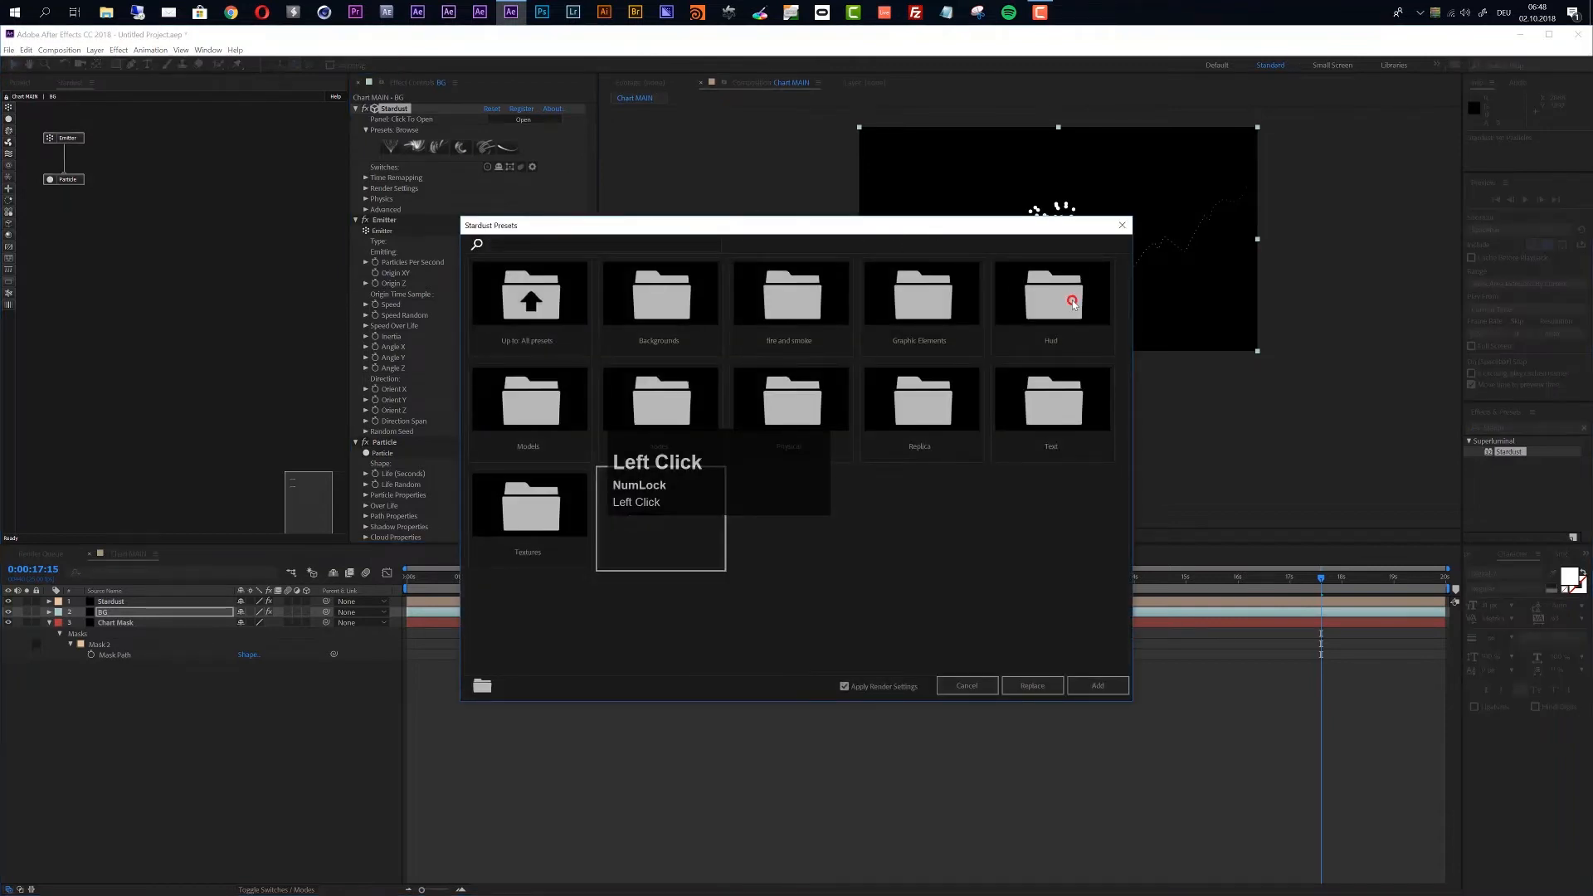
pyautogui.click(1073, 306)
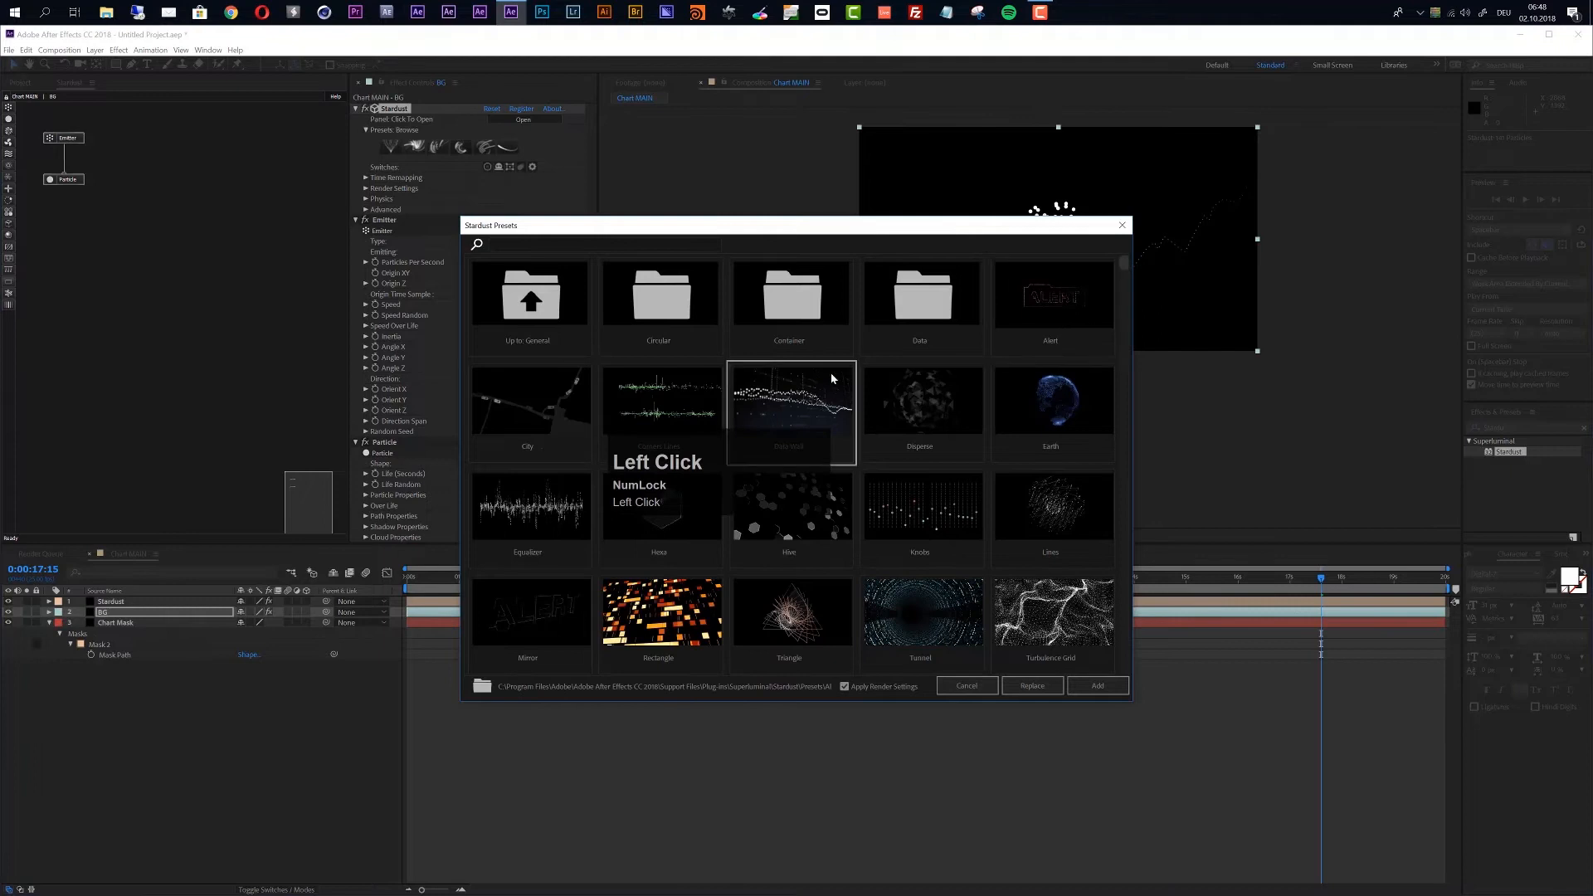
pyautogui.moveTo(864, 232); pyautogui.dragTo(968, 192)
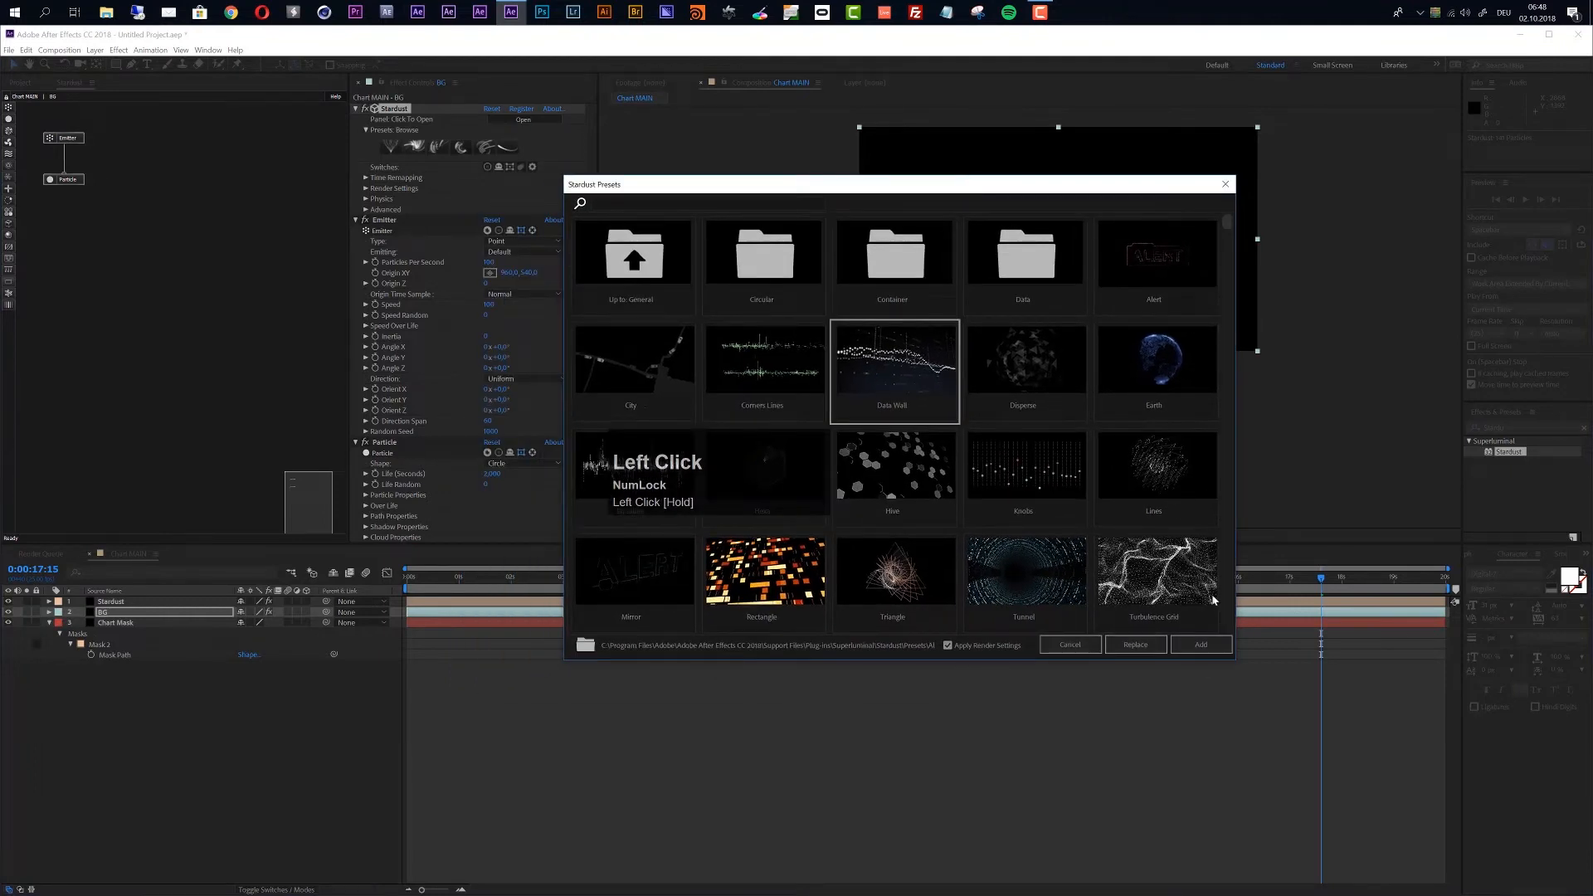
pyautogui.click(1210, 653)
pyautogui.click(1150, 649)
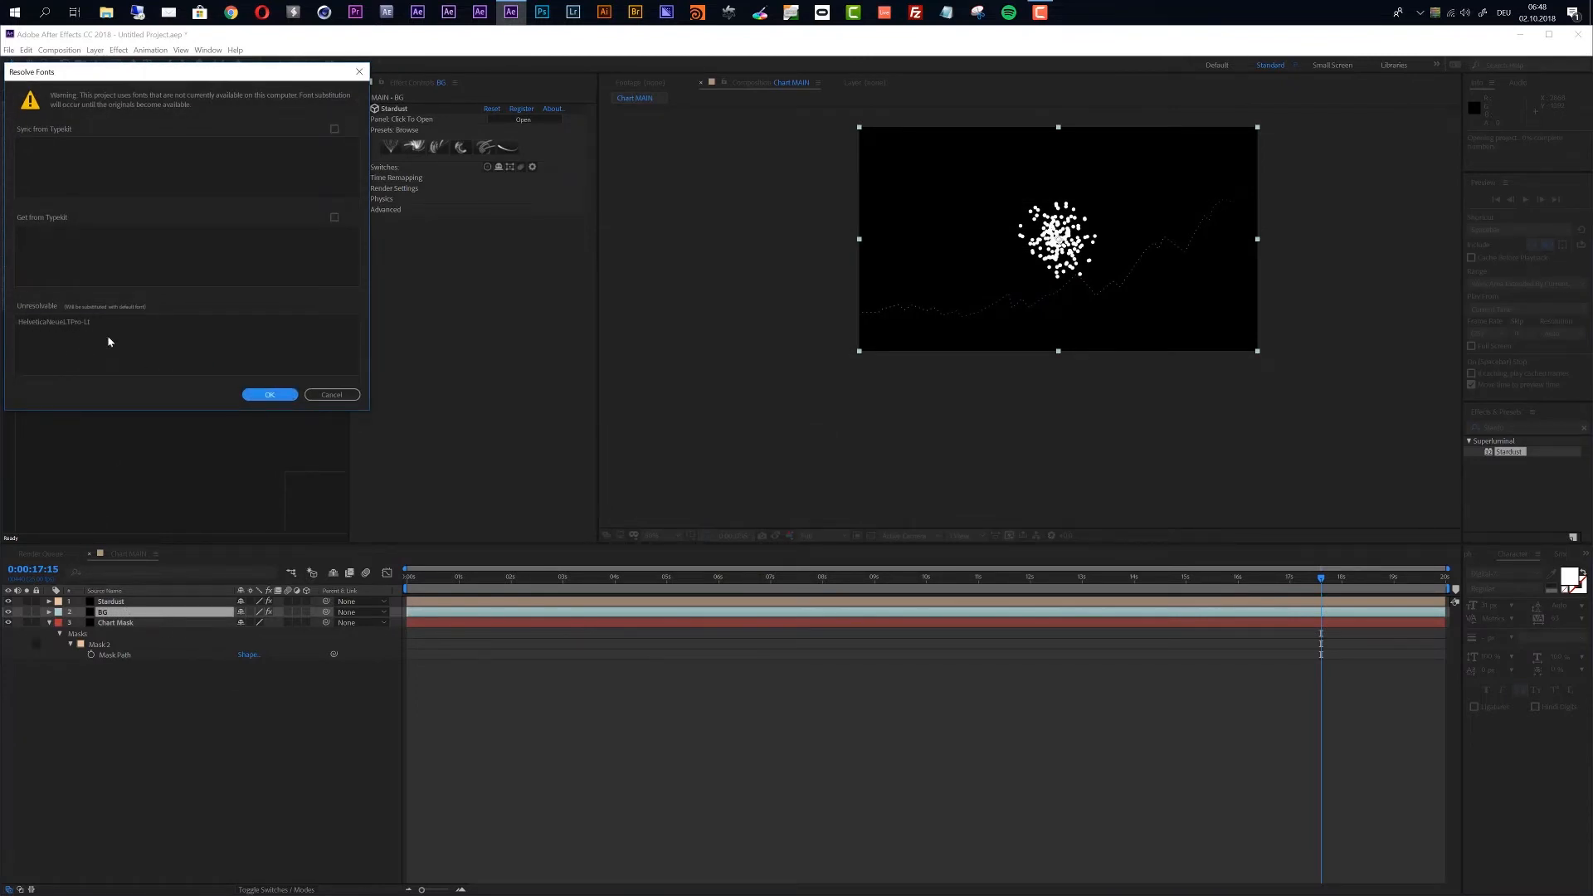
pyautogui.click(271, 395)
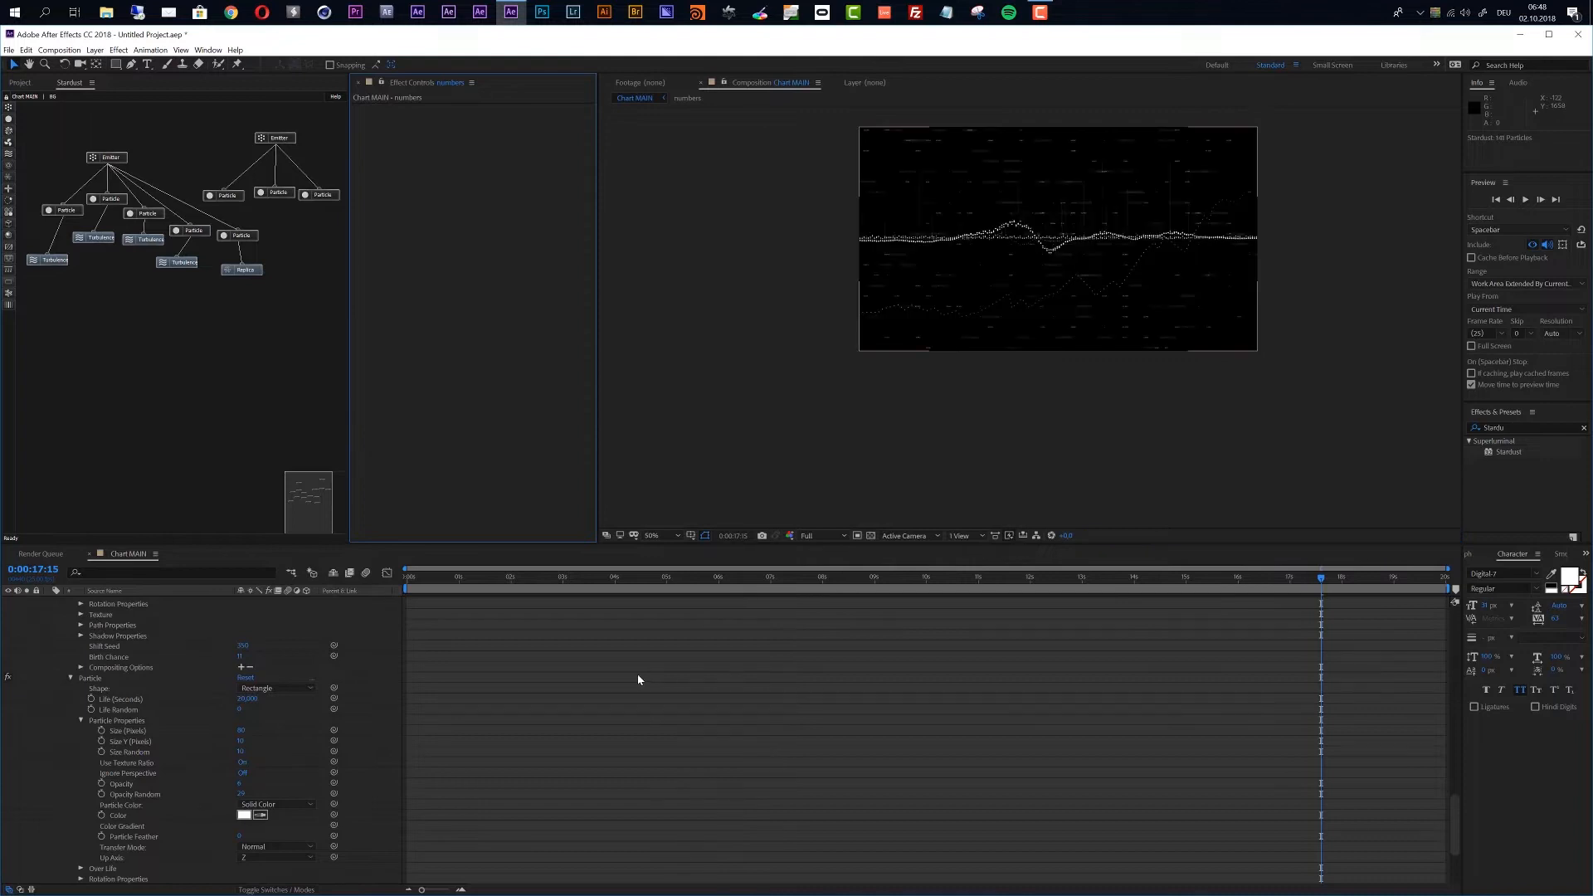
# Step: At 0:00:10:00, delete the Data Wall's multi-branch Emitter with all its Particle, Turbulence and Replica nodes, keeping the three-particle Emitter
pyautogui.scroll(2, 1087, 283)
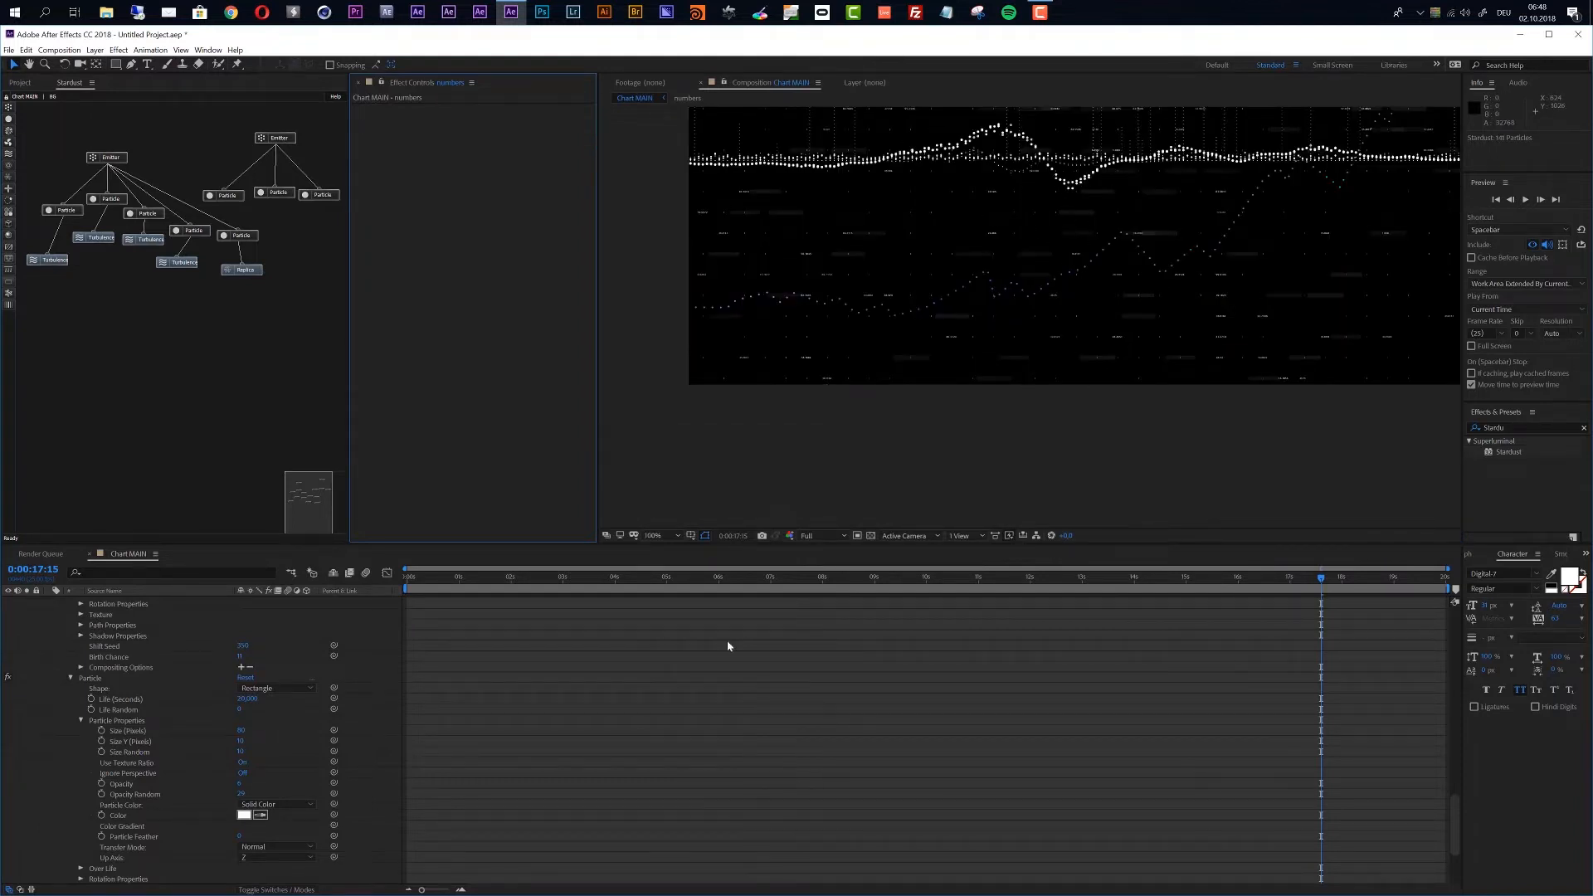
pyautogui.click(927, 580)
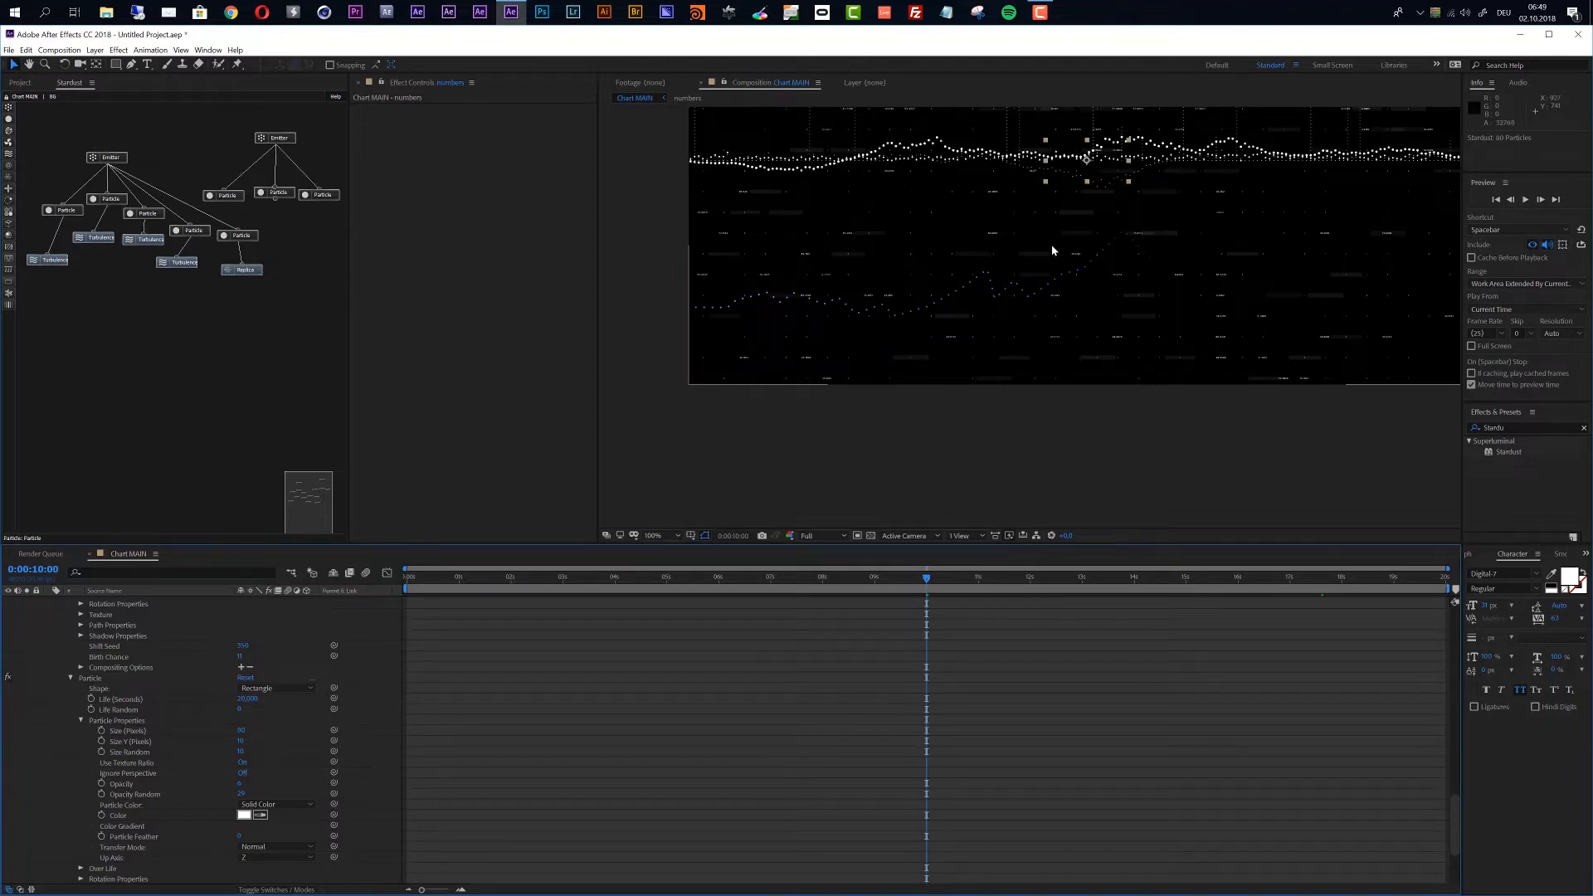
pyautogui.moveTo(27, 149); pyautogui.dragTo(177, 305)
pyautogui.press('Delete')
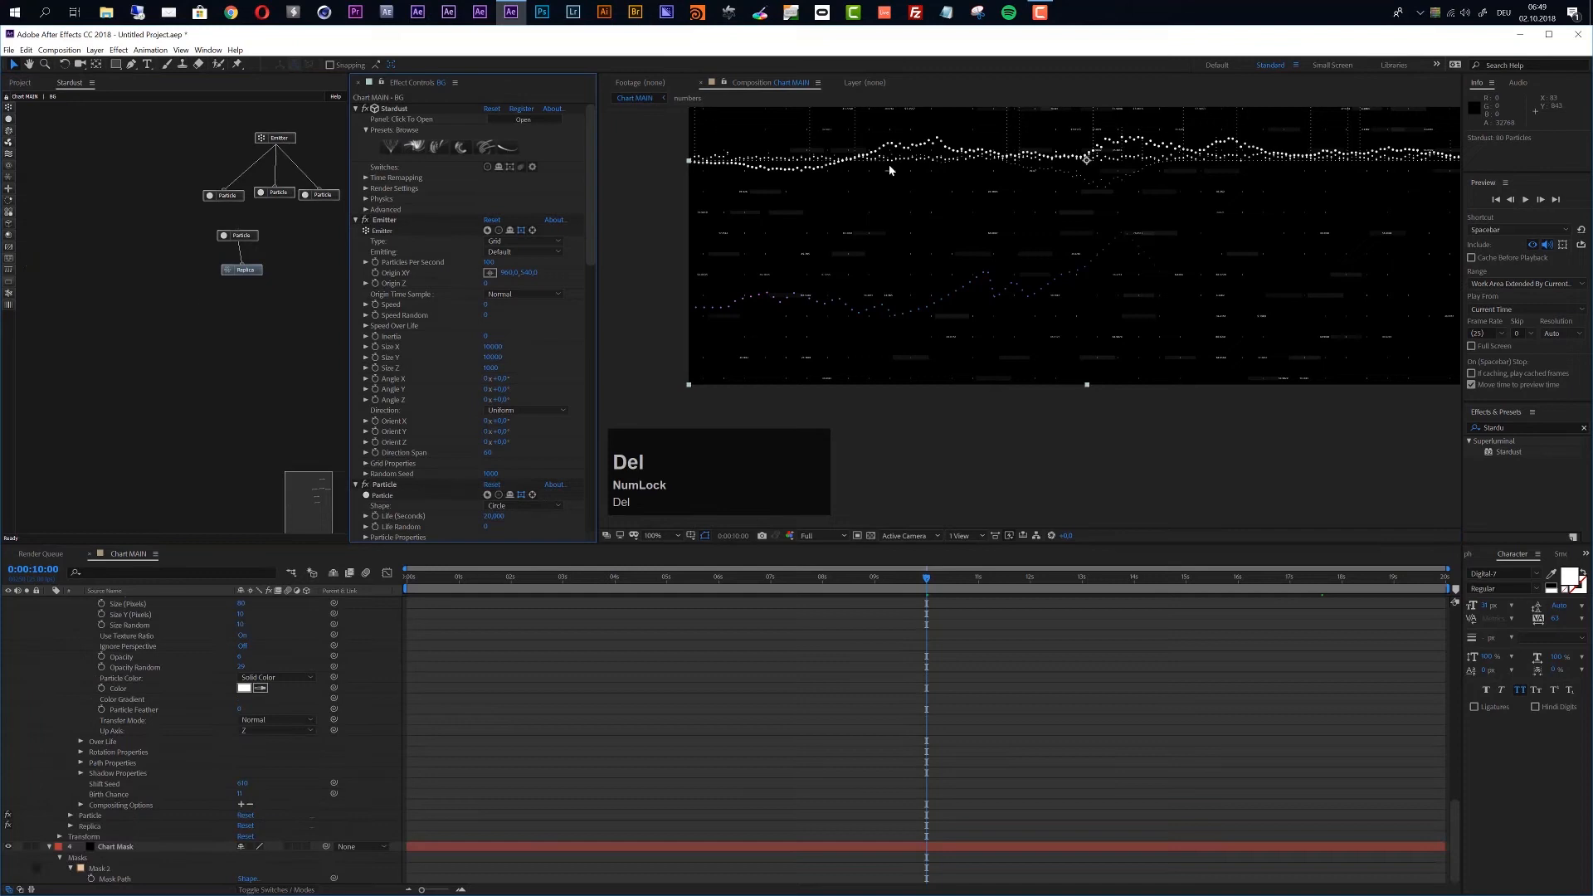
pyautogui.click(284, 230)
pyautogui.moveTo(215, 272); pyautogui.dragTo(197, 294)
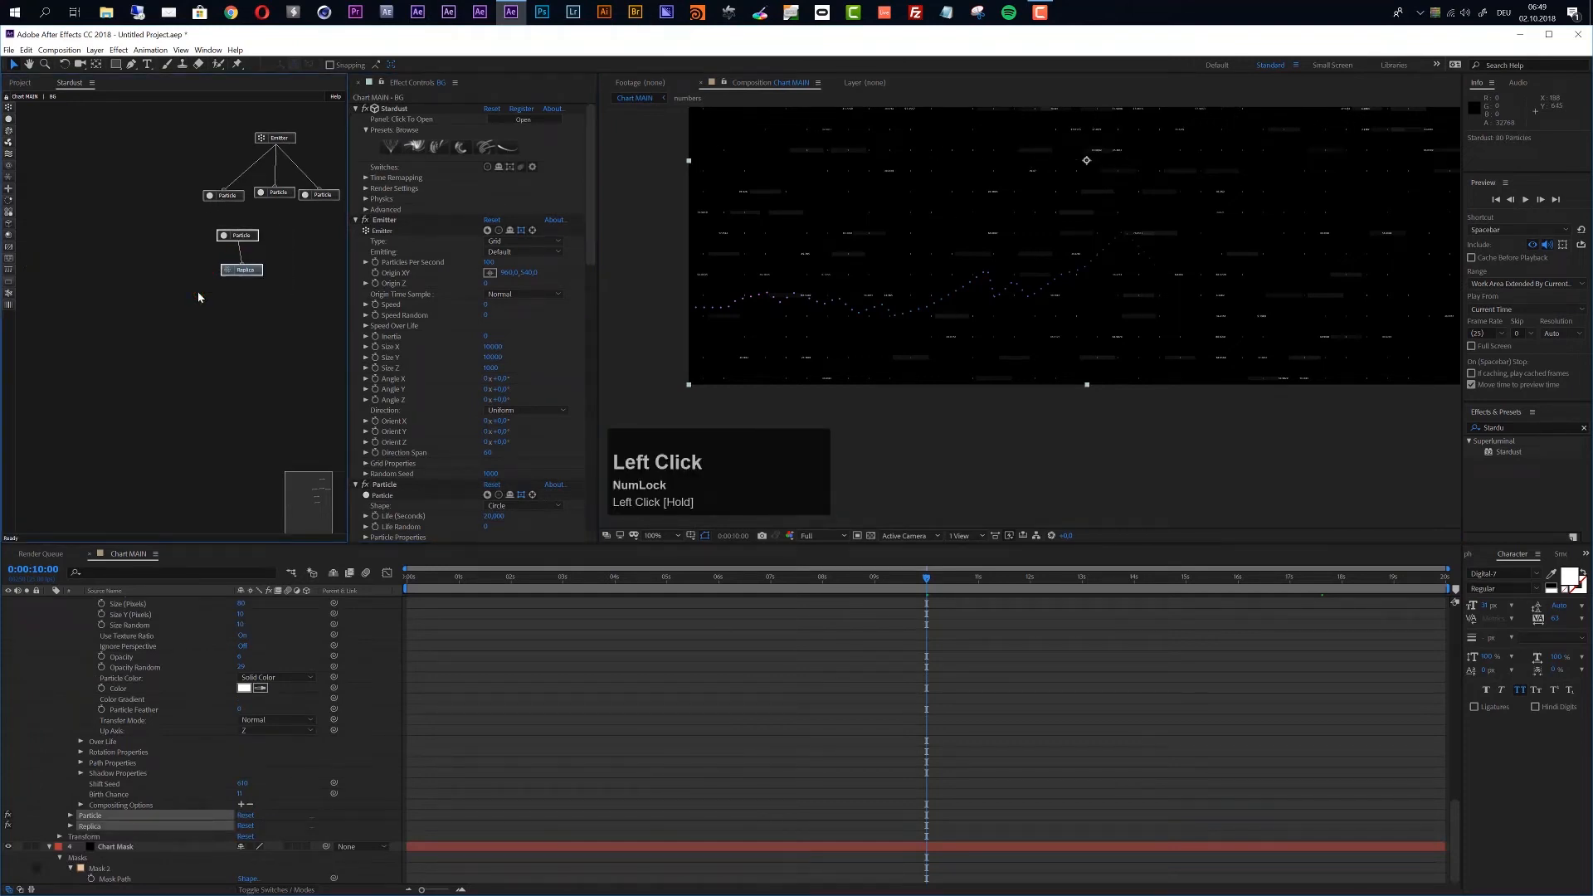
pyautogui.press('Delete')
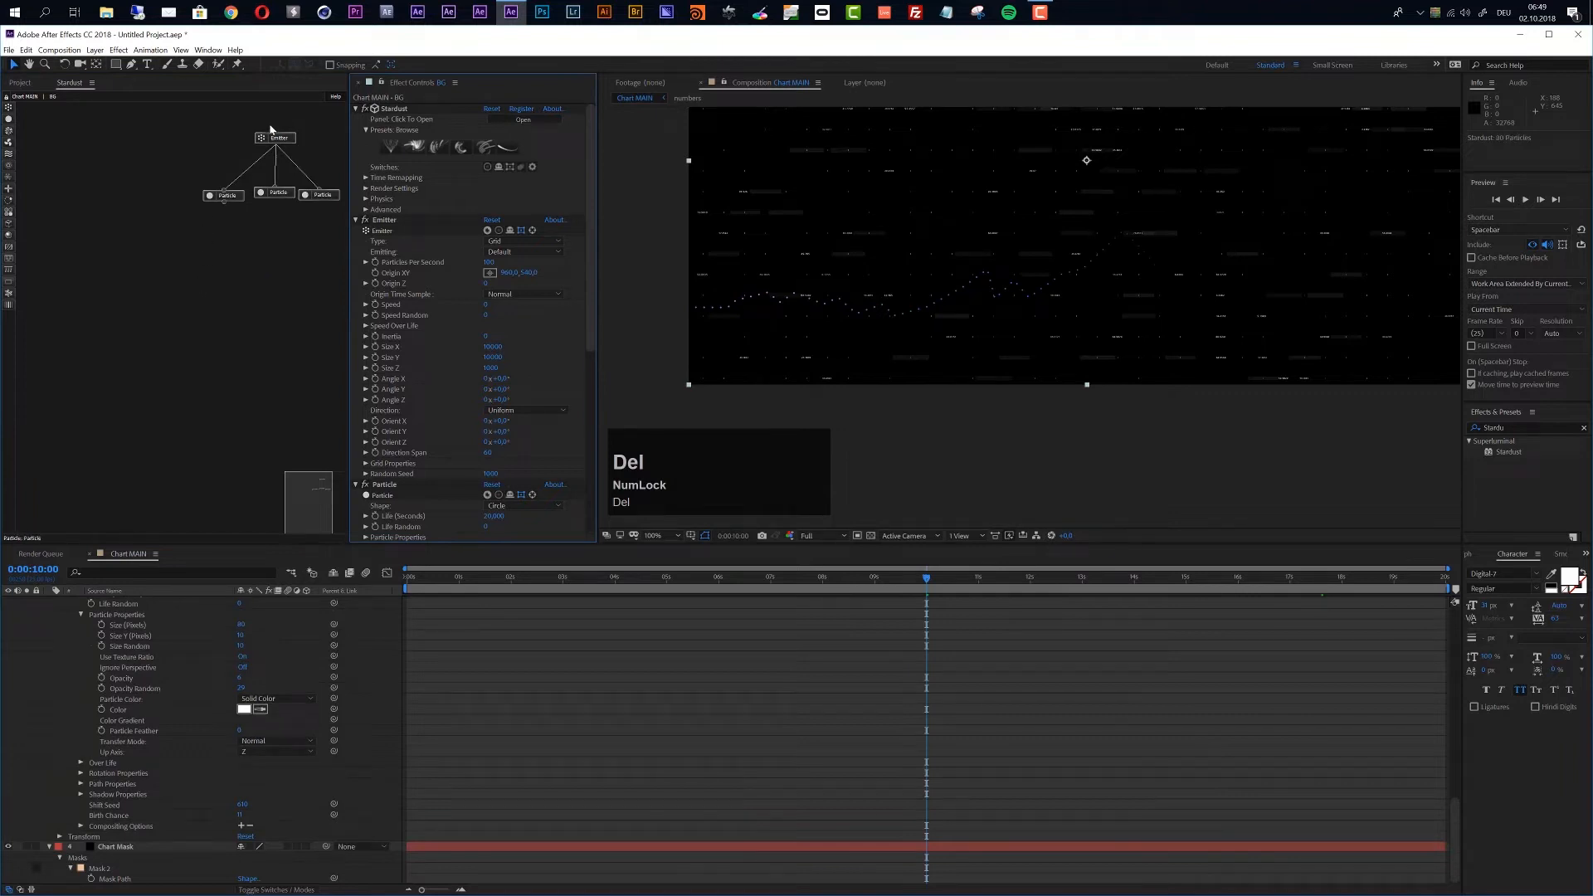
# Step: Reposition the remaining Emitter and its three Particle nodes together in the node graph and inspect the background numbers up close
pyautogui.moveTo(319, 121); pyautogui.dragTo(196, 256)
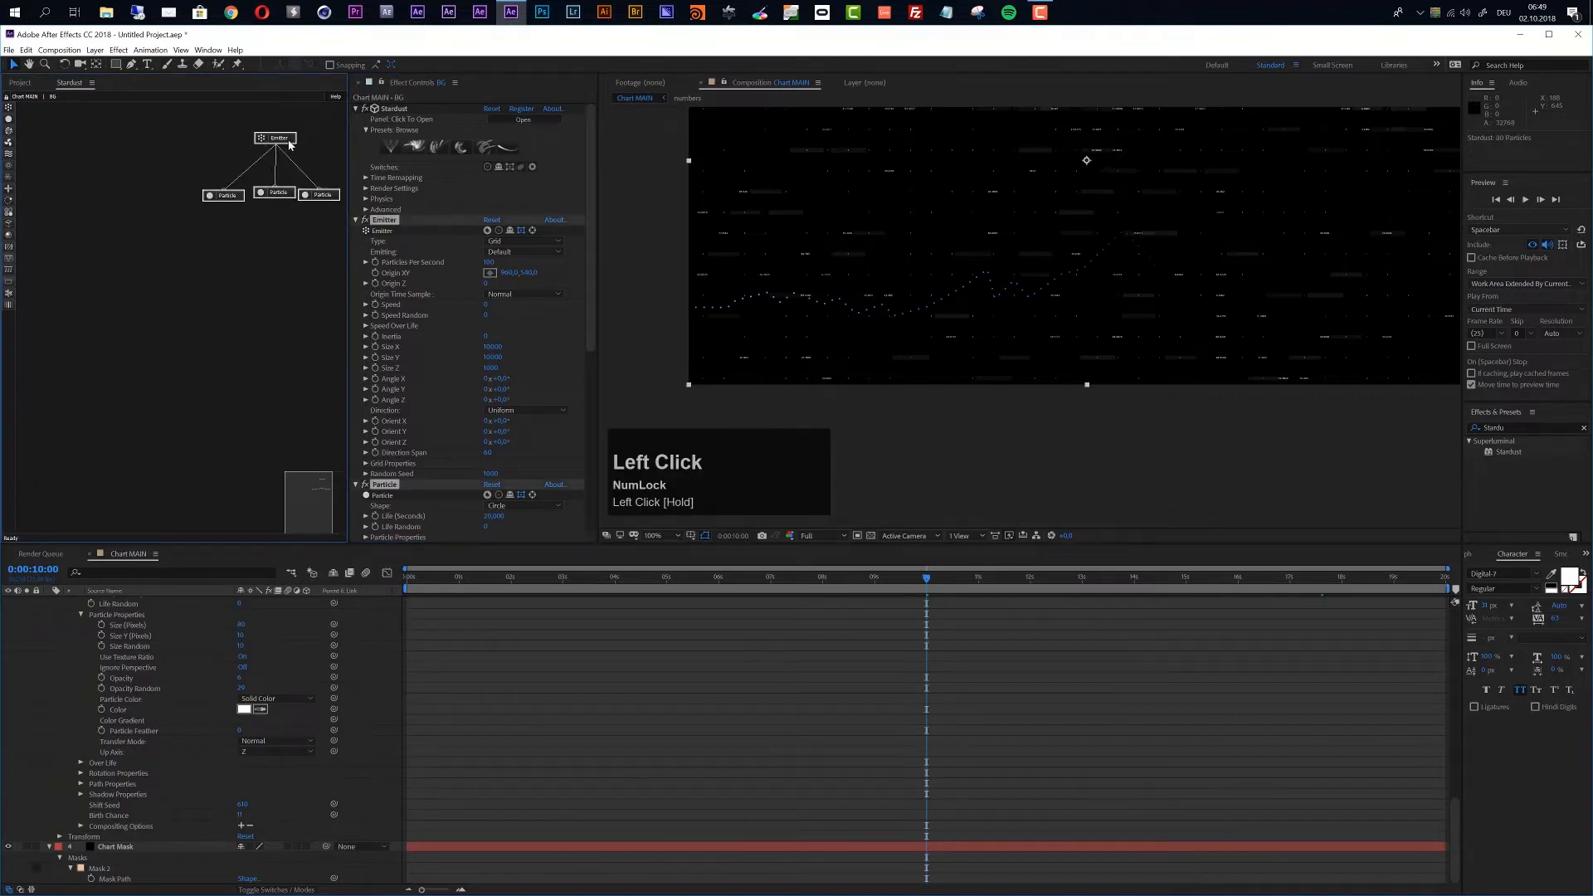
pyautogui.moveTo(291, 145); pyautogui.dragTo(179, 193)
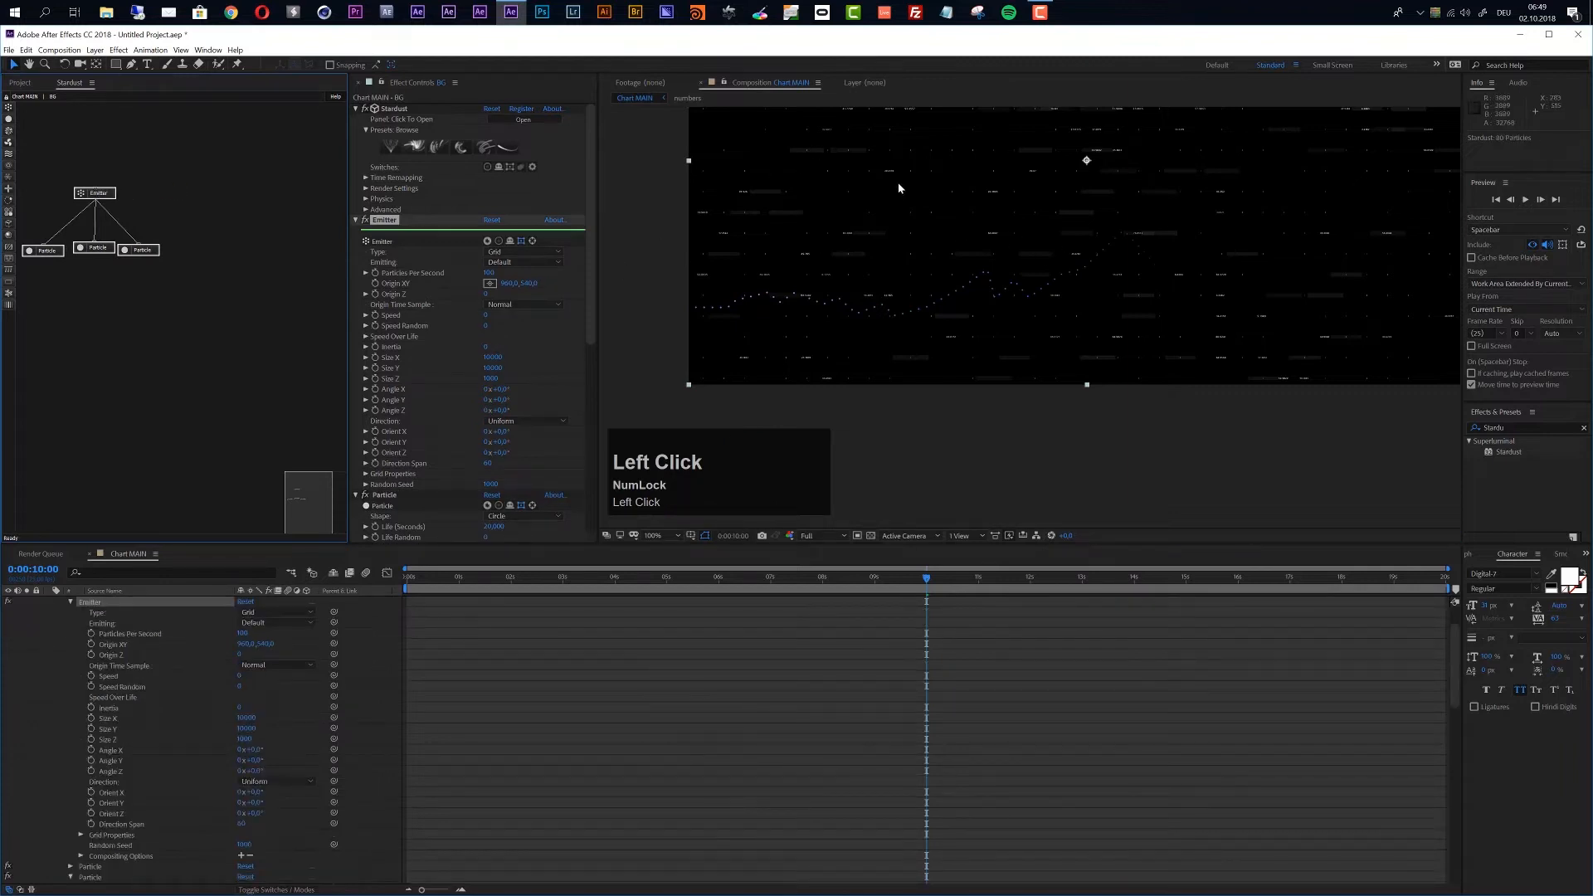
pyautogui.scroll(1, 1117, 214)
pyautogui.moveTo(989, 196); pyautogui.dragTo(979, 352)
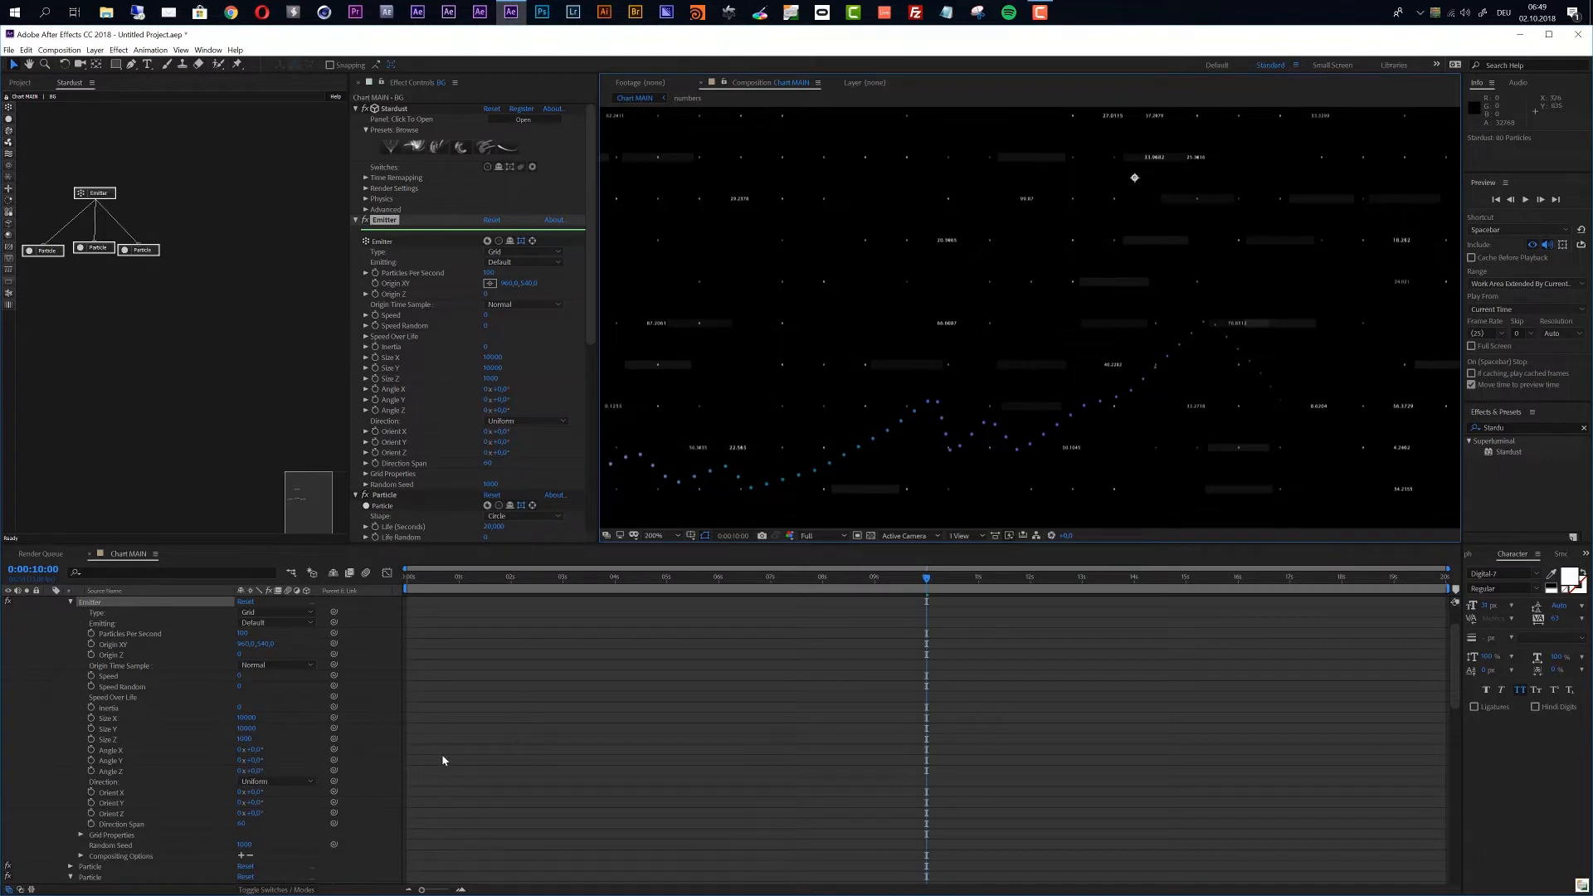
# Step: Collapse the layer properties in the Chart MAIN timeline and open the numbers composition
pyautogui.click(506, 737)
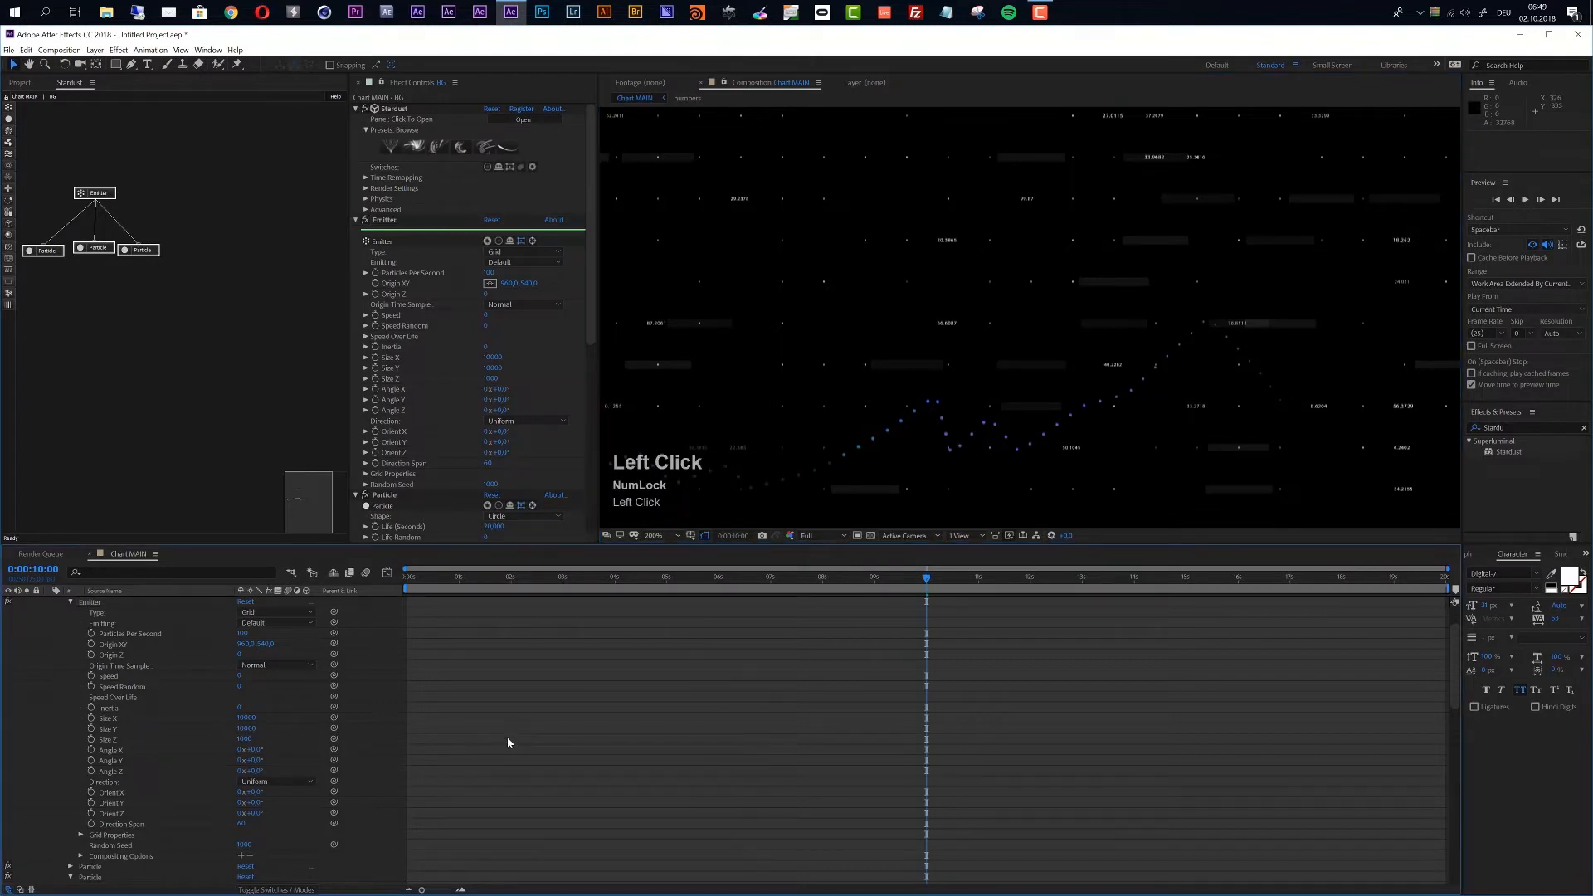
pyautogui.press('u')
pyautogui.click(103, 604)
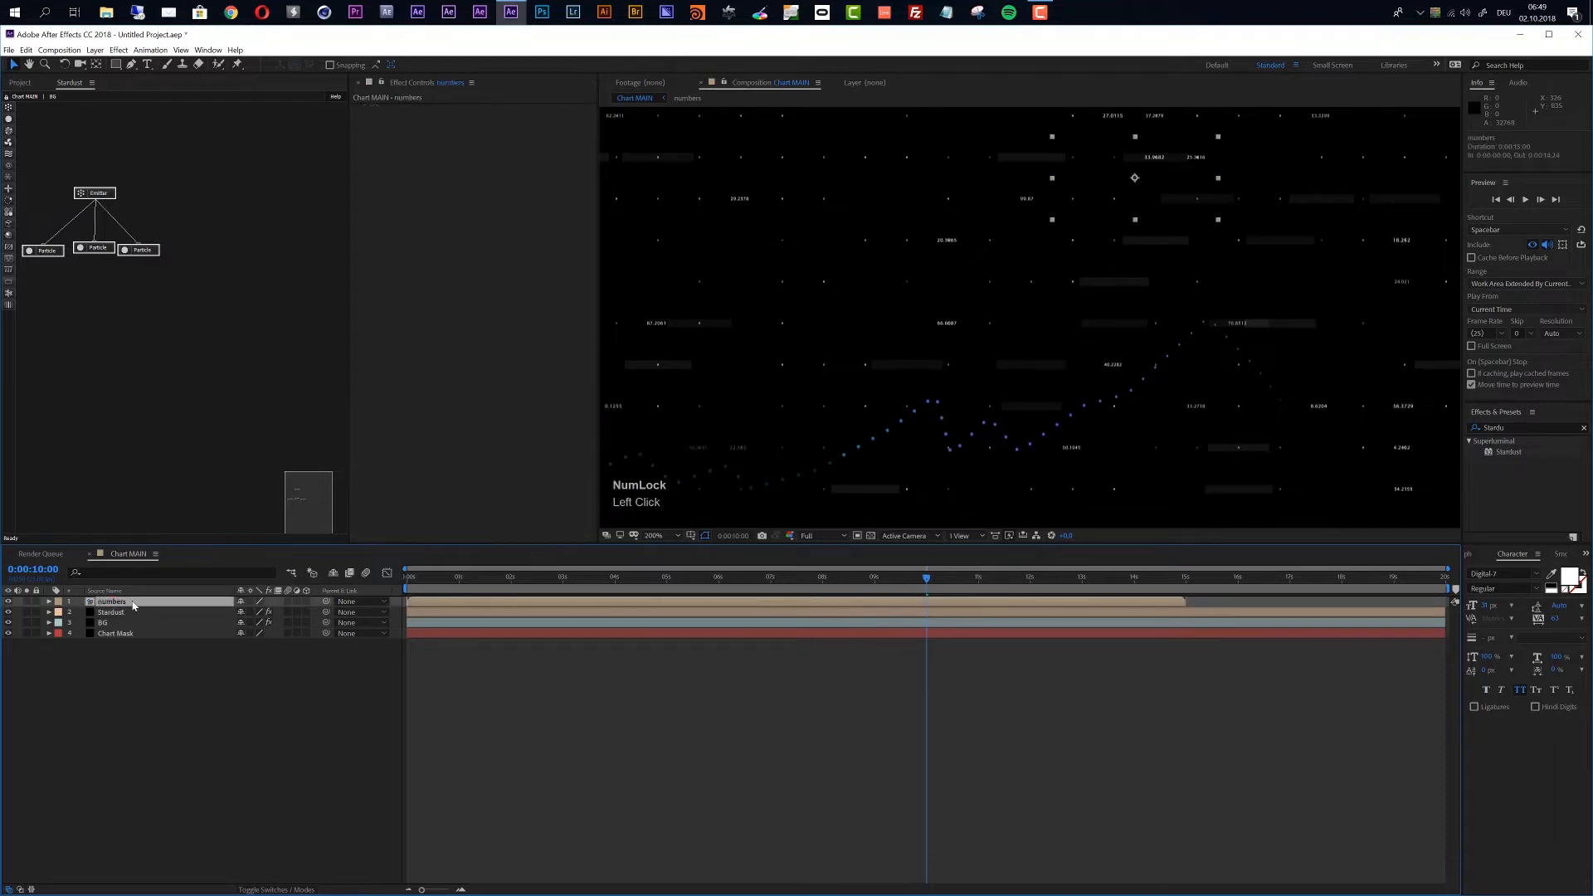
pyautogui.doubleClick(122, 609)
pyautogui.moveTo(407, 589); pyautogui.dragTo(371, 610)
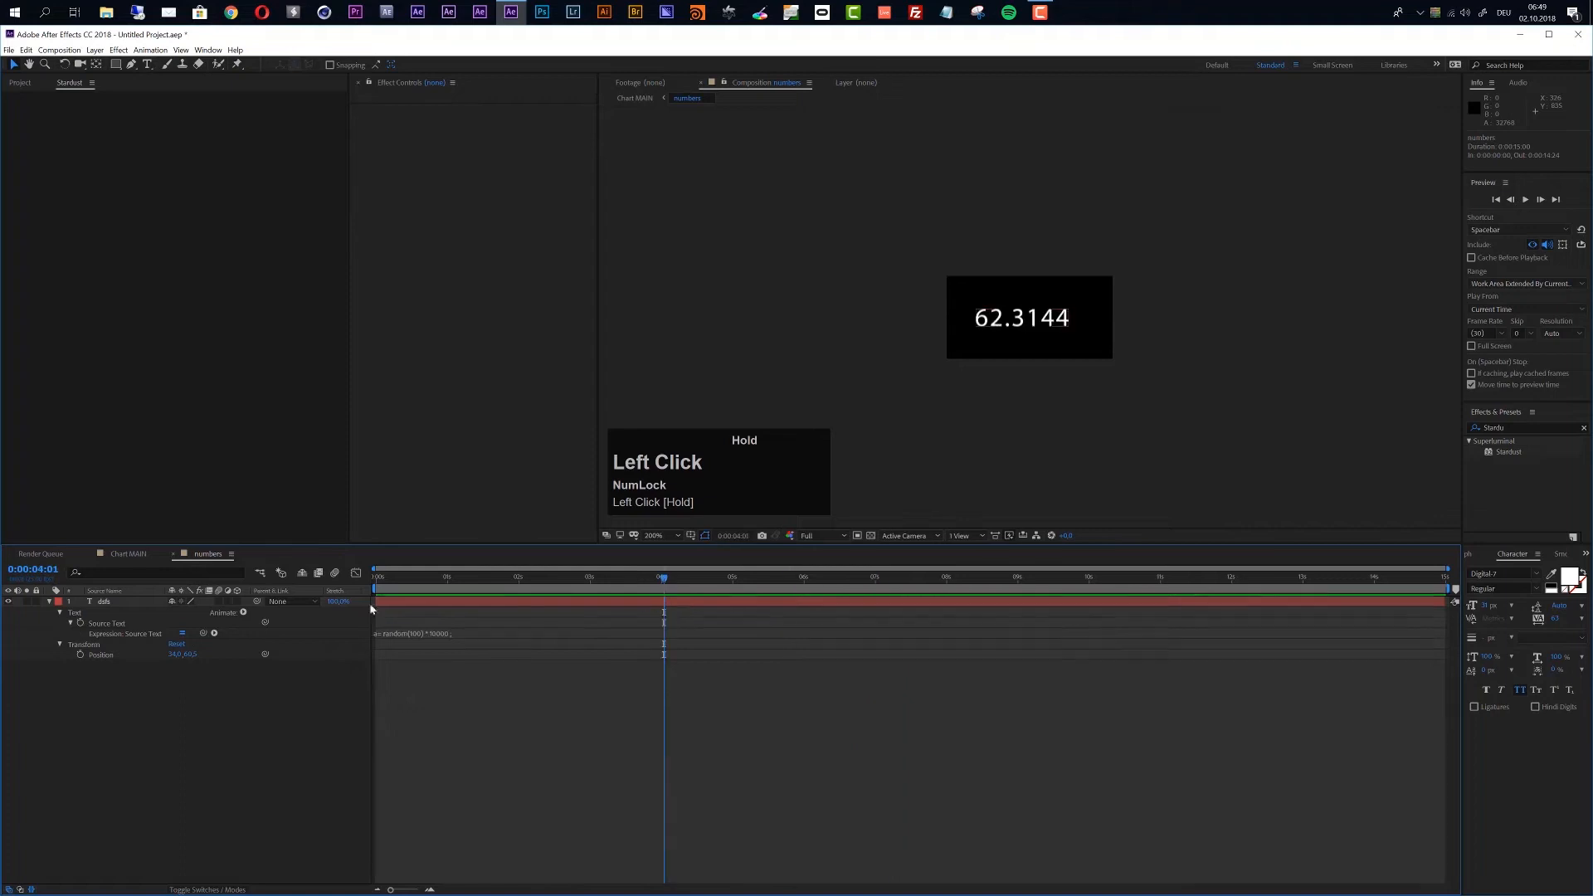
# Step: Change the numbers text layer's font to Digital-7 and return to the Chart MAIN composition
pyautogui.click(460, 600)
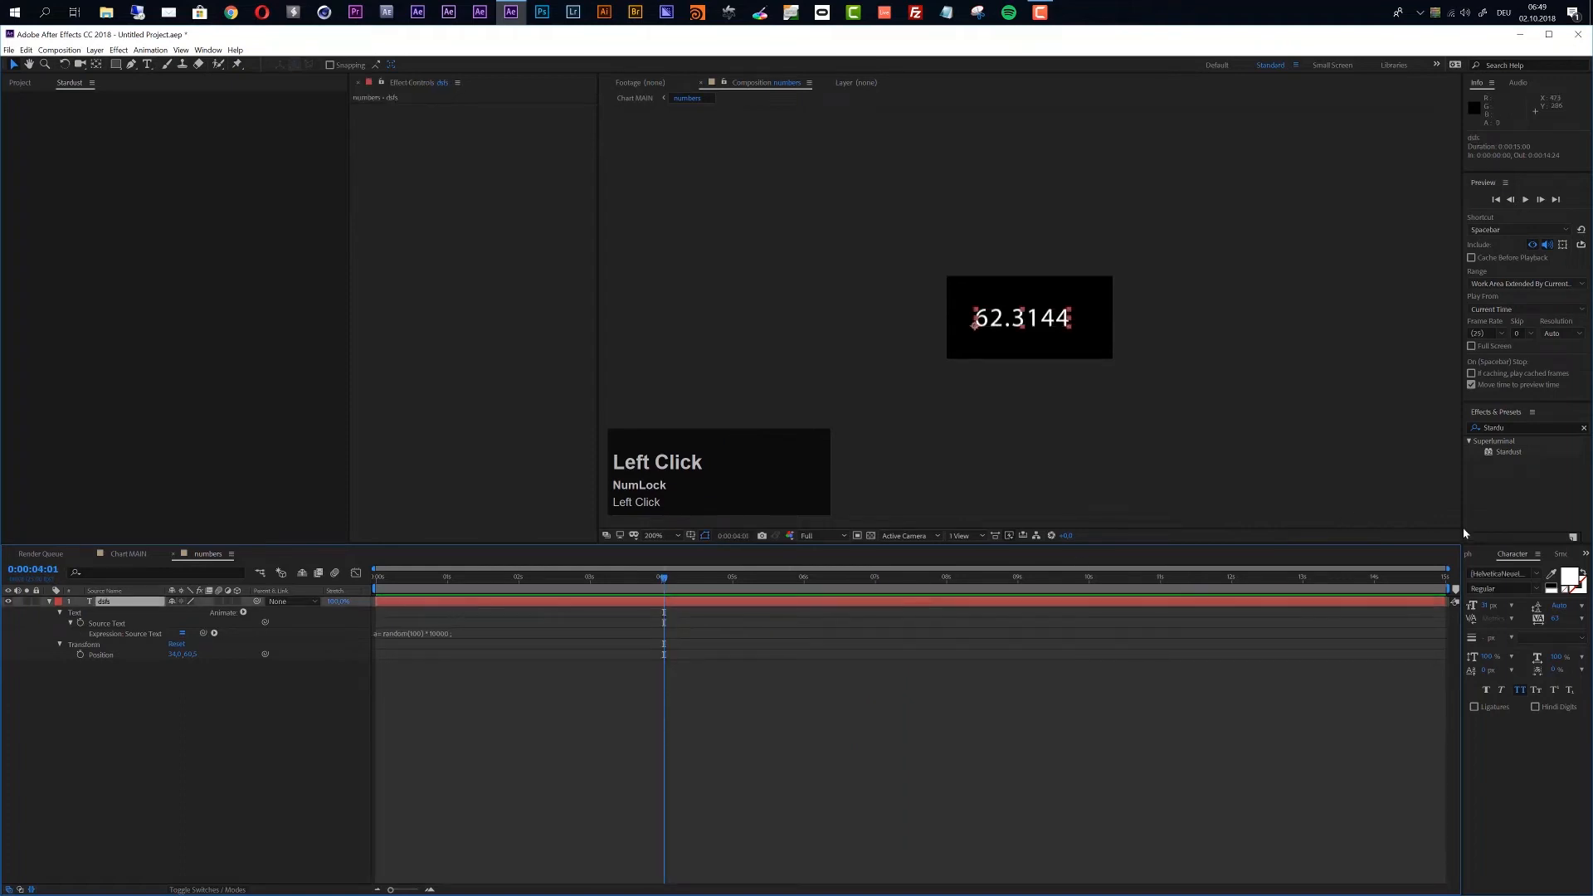
pyautogui.click(1515, 572)
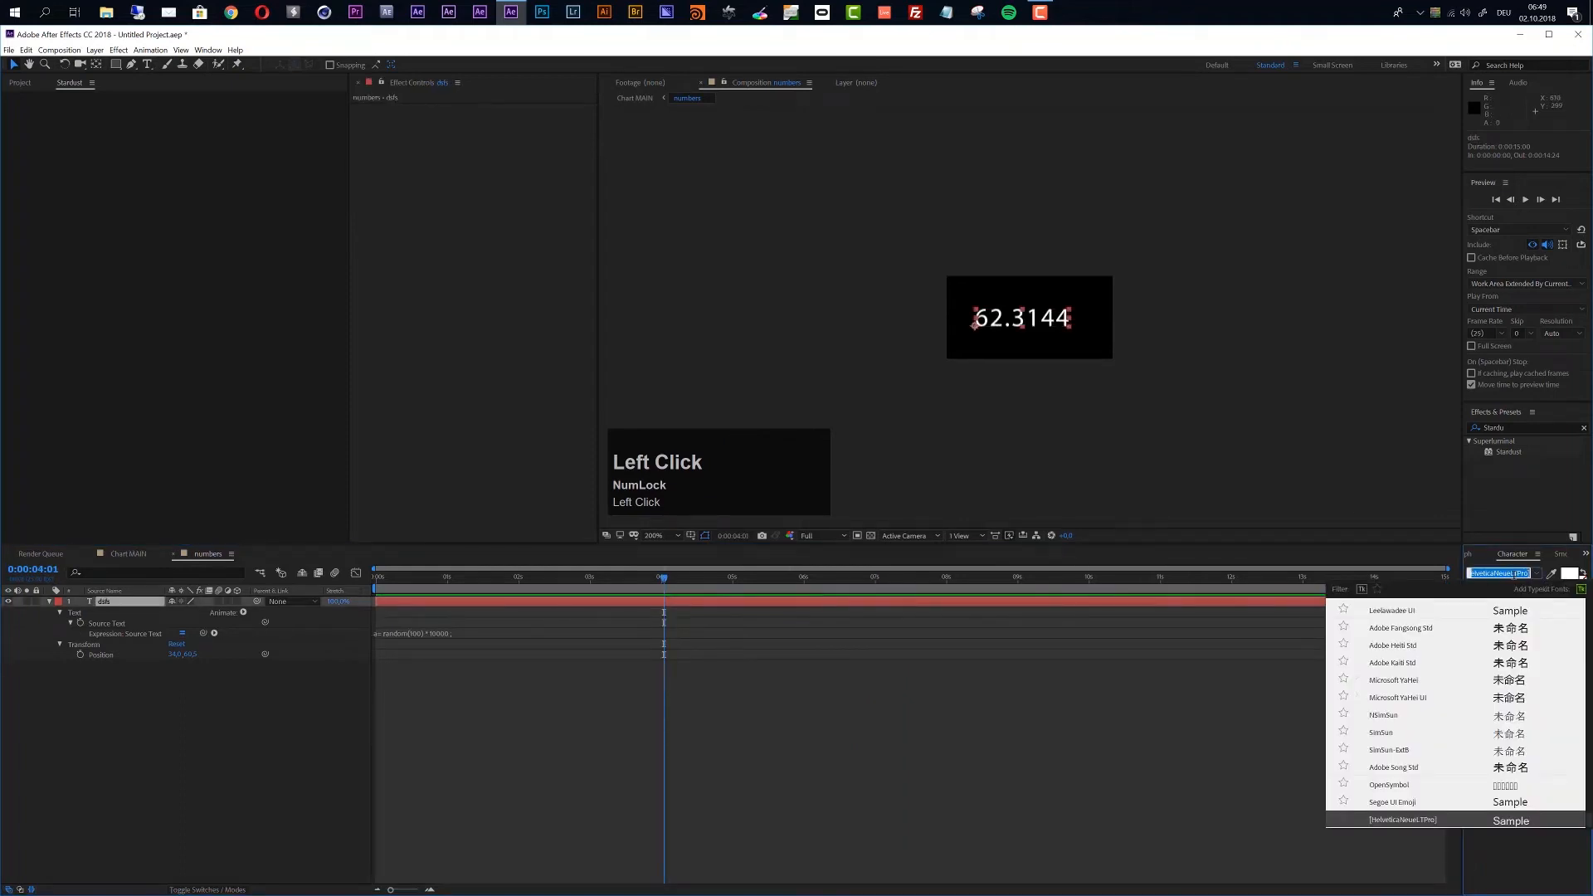
pyautogui.write('digi')
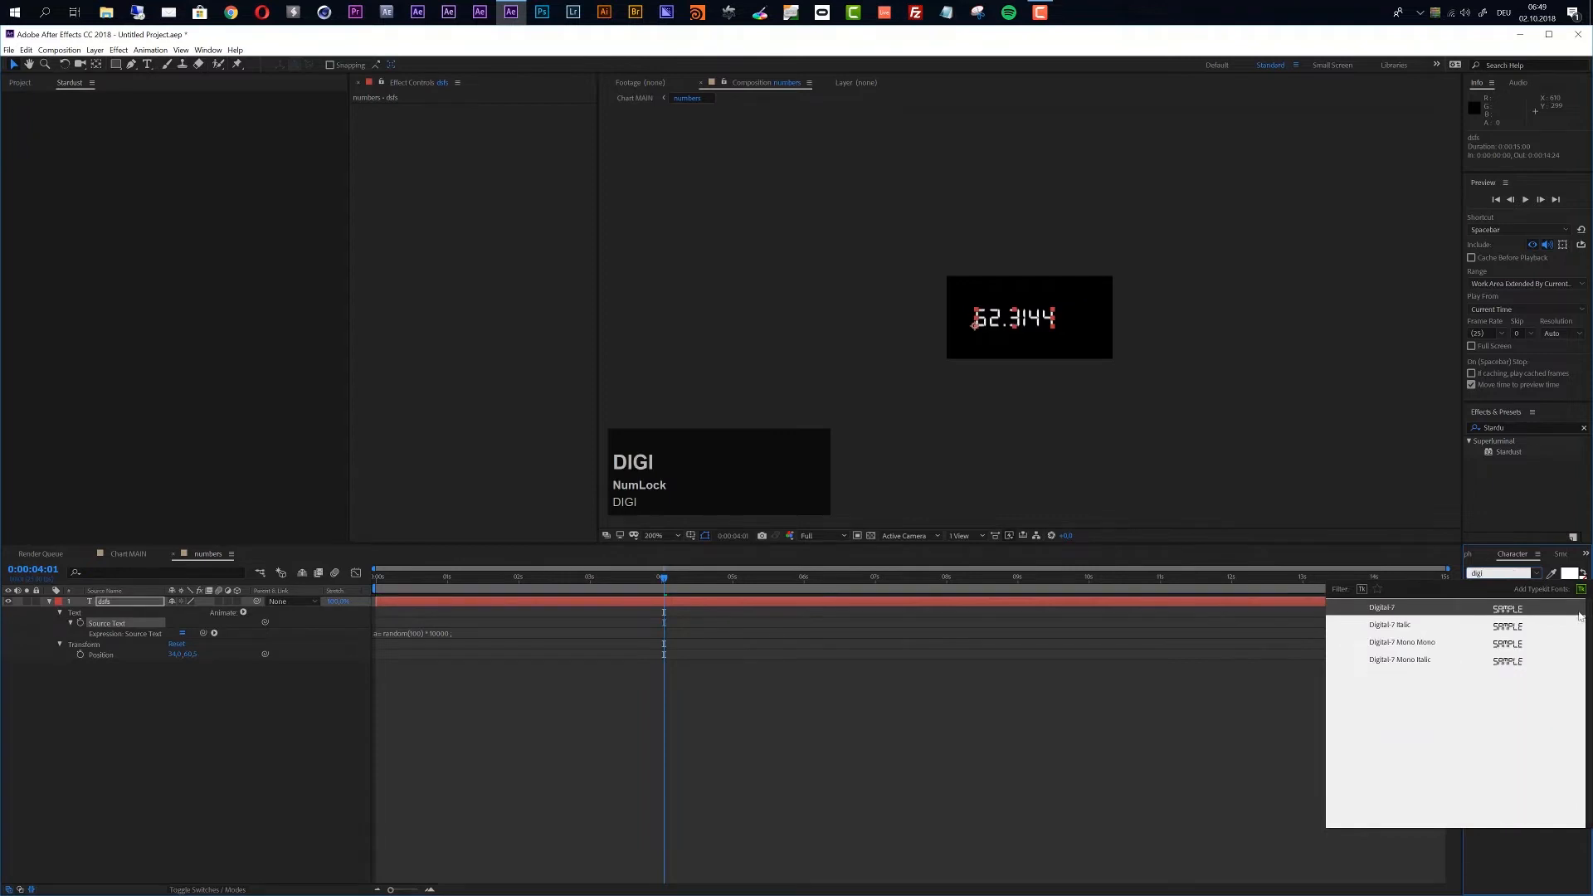
pyautogui.click(1383, 610)
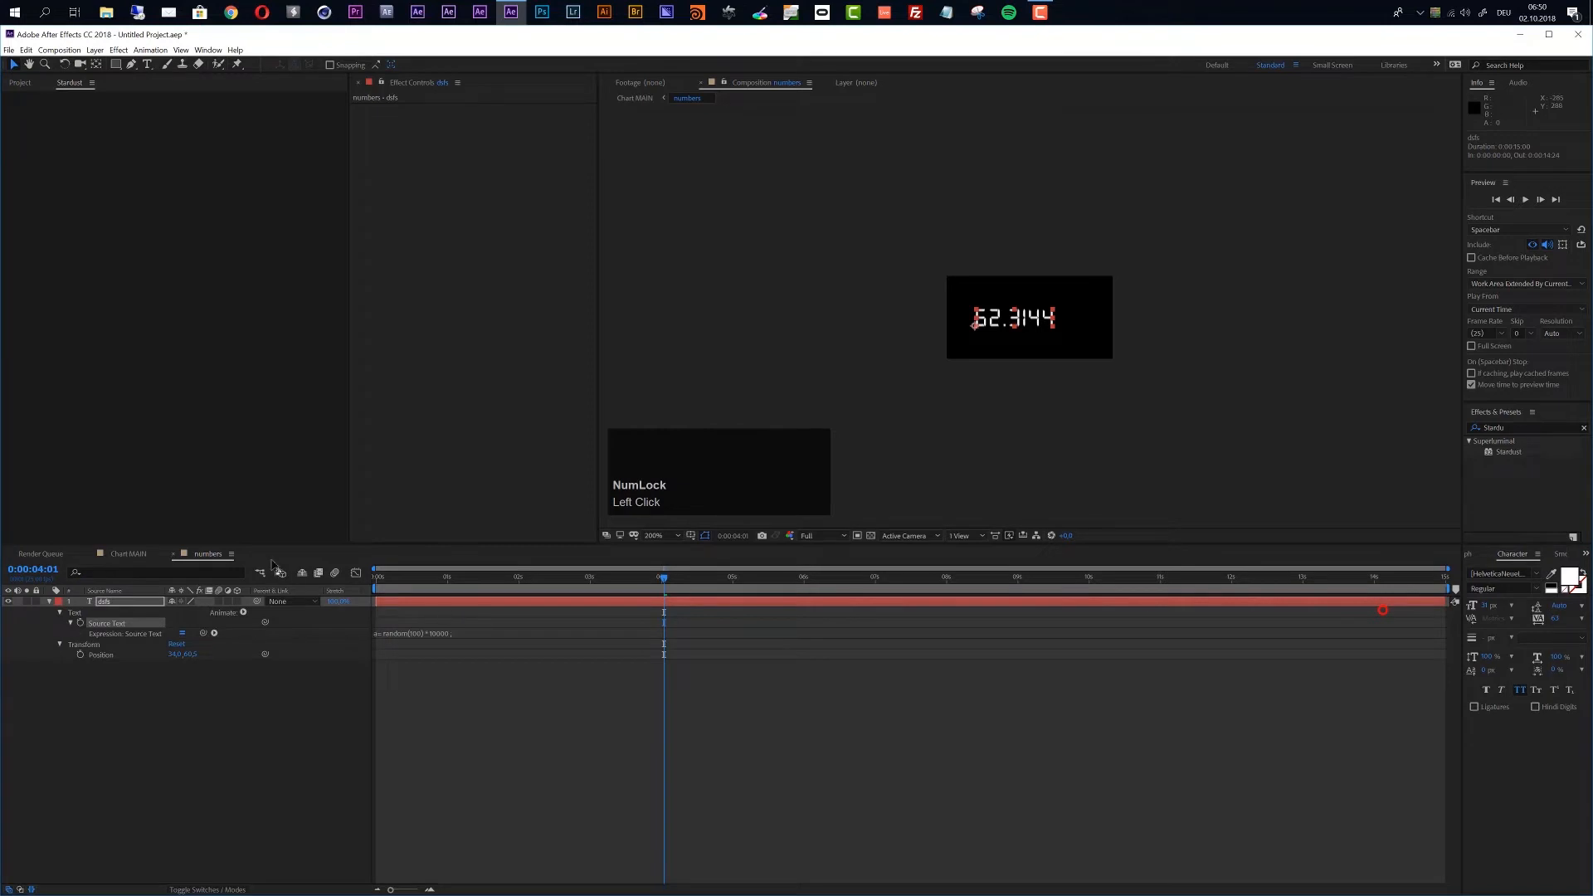
pyautogui.click(132, 555)
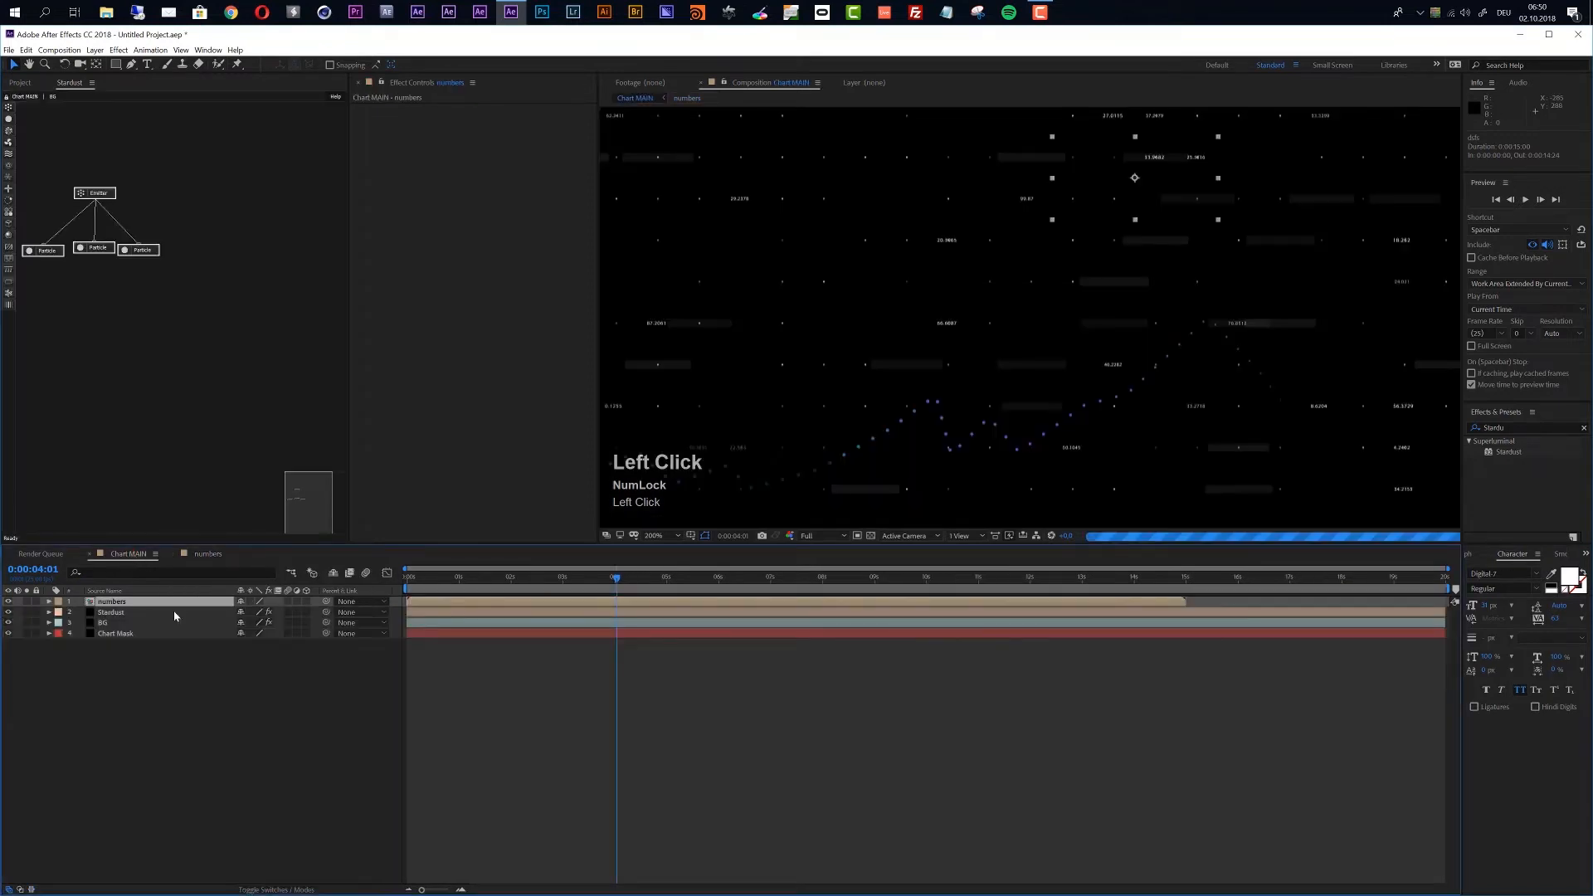
# Step: Hide the BG layer and show the Stardust layer's nodes in the node graph
pyautogui.click(121, 613)
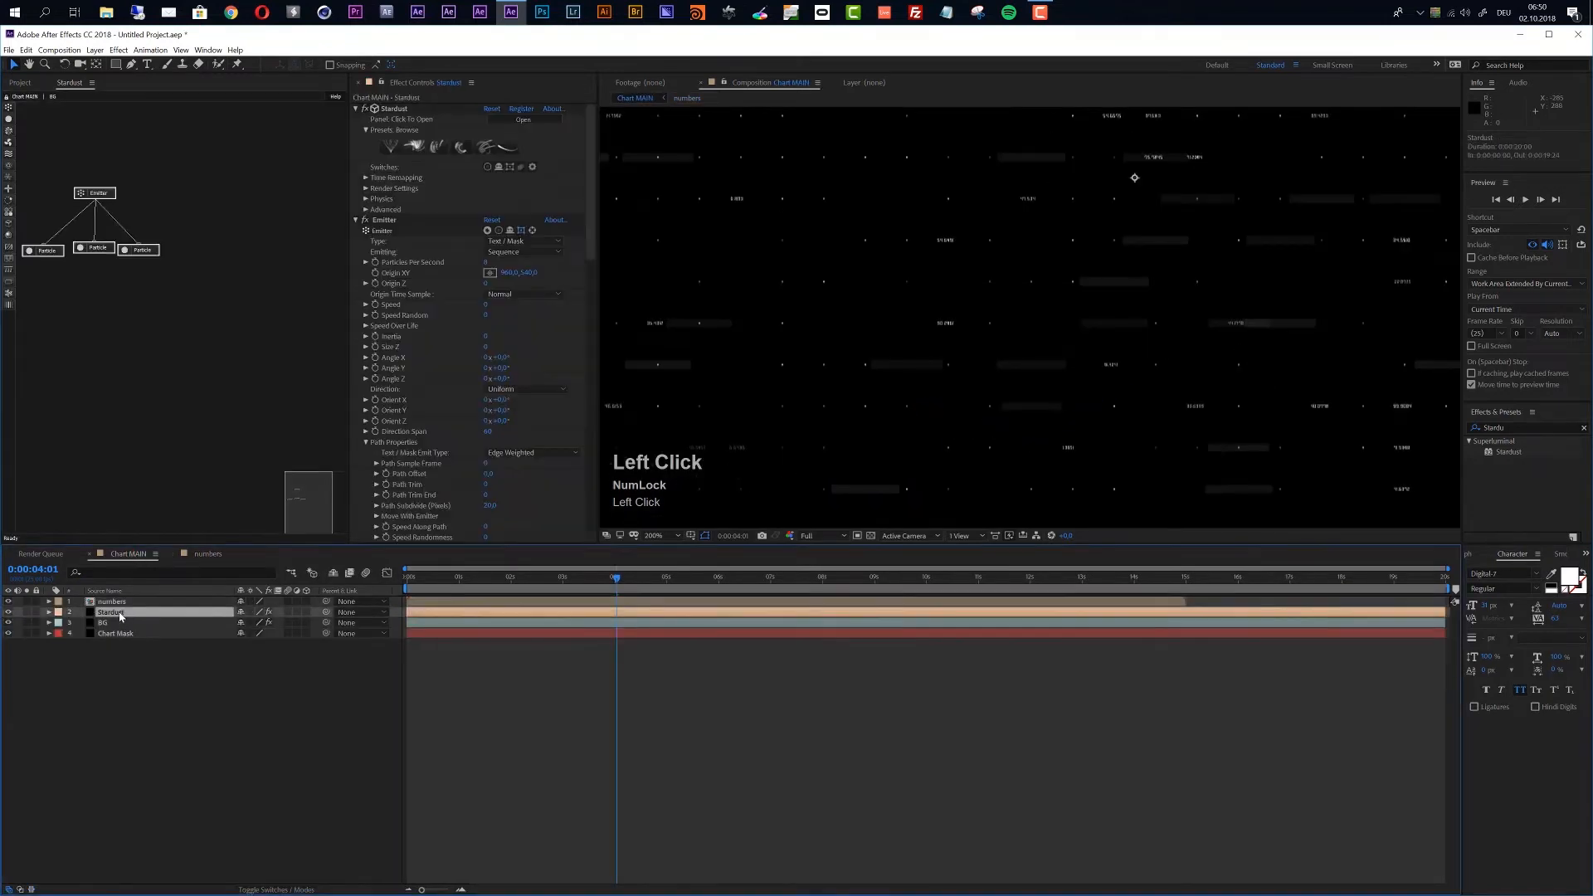
pyautogui.click(8, 622)
pyautogui.click(115, 615)
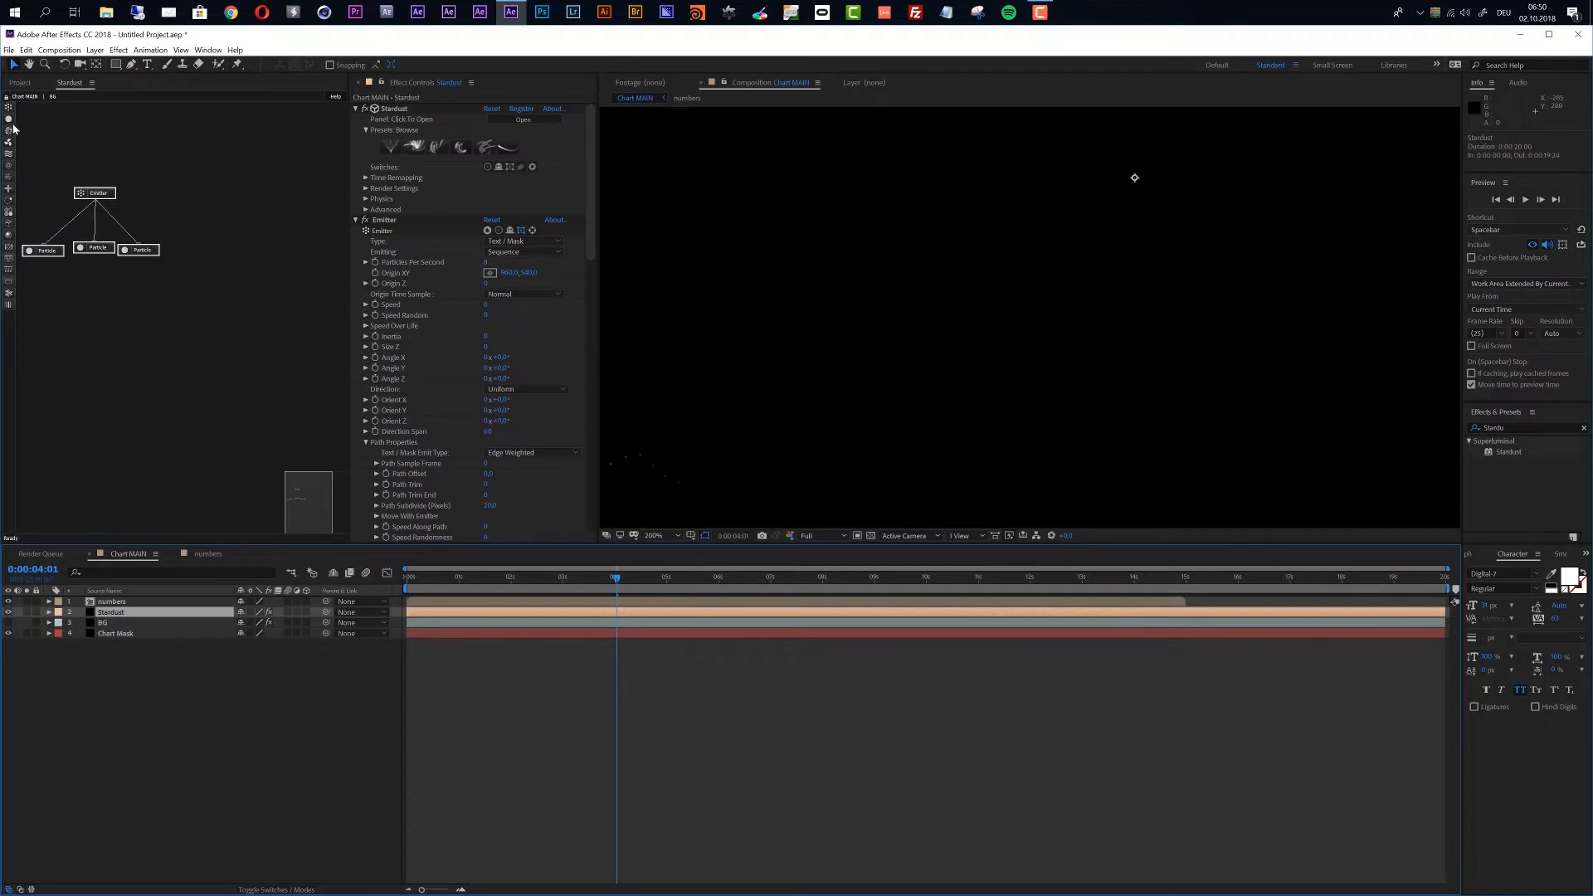
pyautogui.click(7, 97)
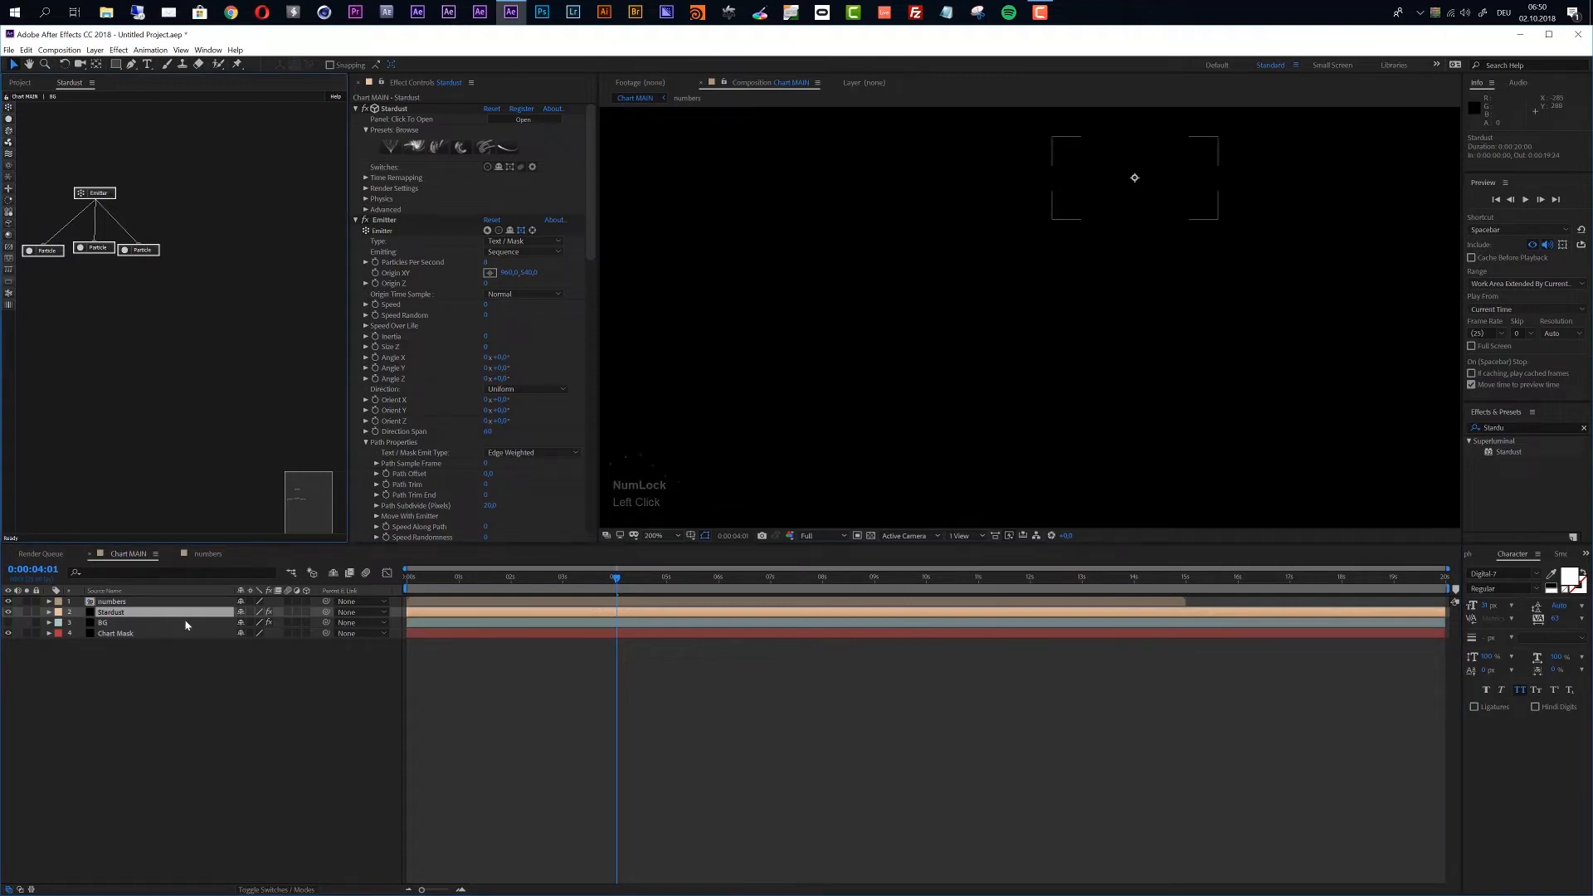
pyautogui.click(127, 617)
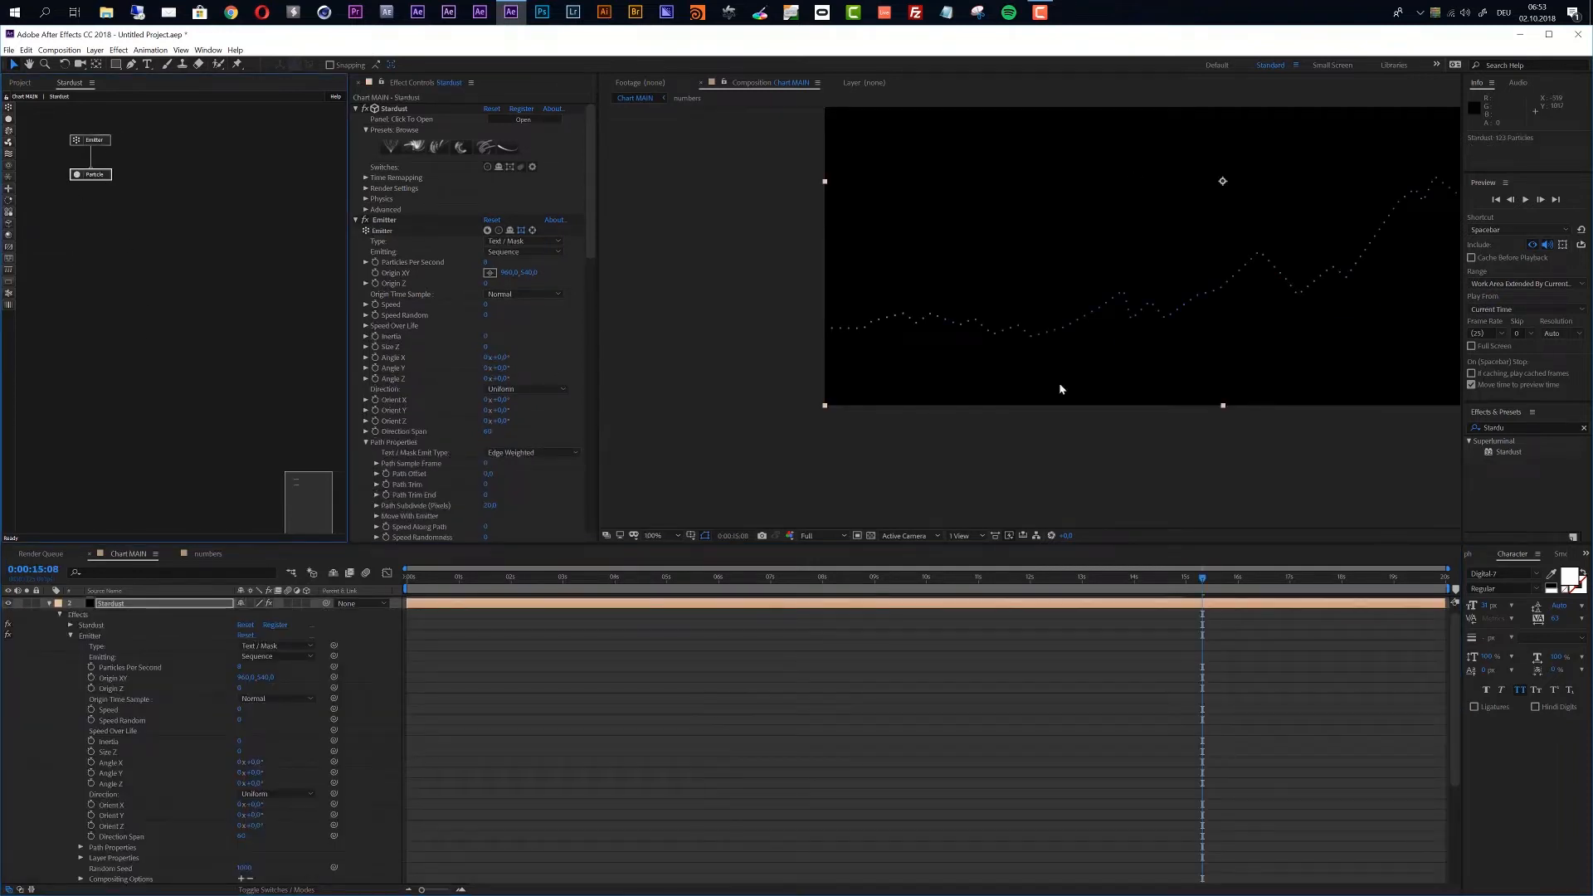
# Step: Duplicate the chart line's Particle node and rename the copy Numbers
pyautogui.click(104, 180)
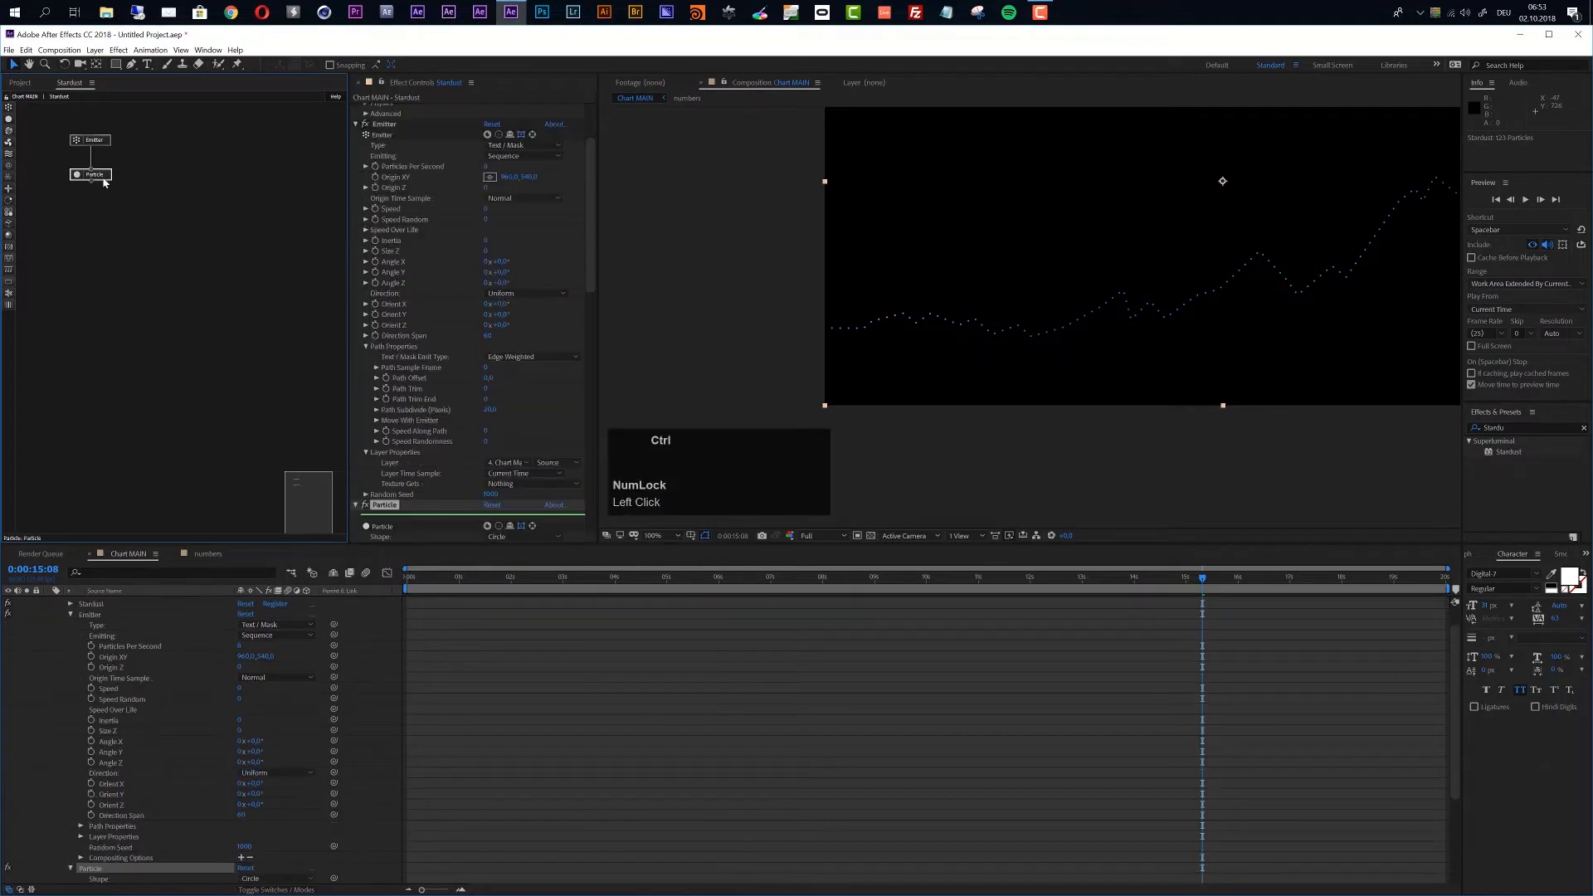
pyautogui.hotkey('ctrl', 'd')
pyautogui.click(392, 111)
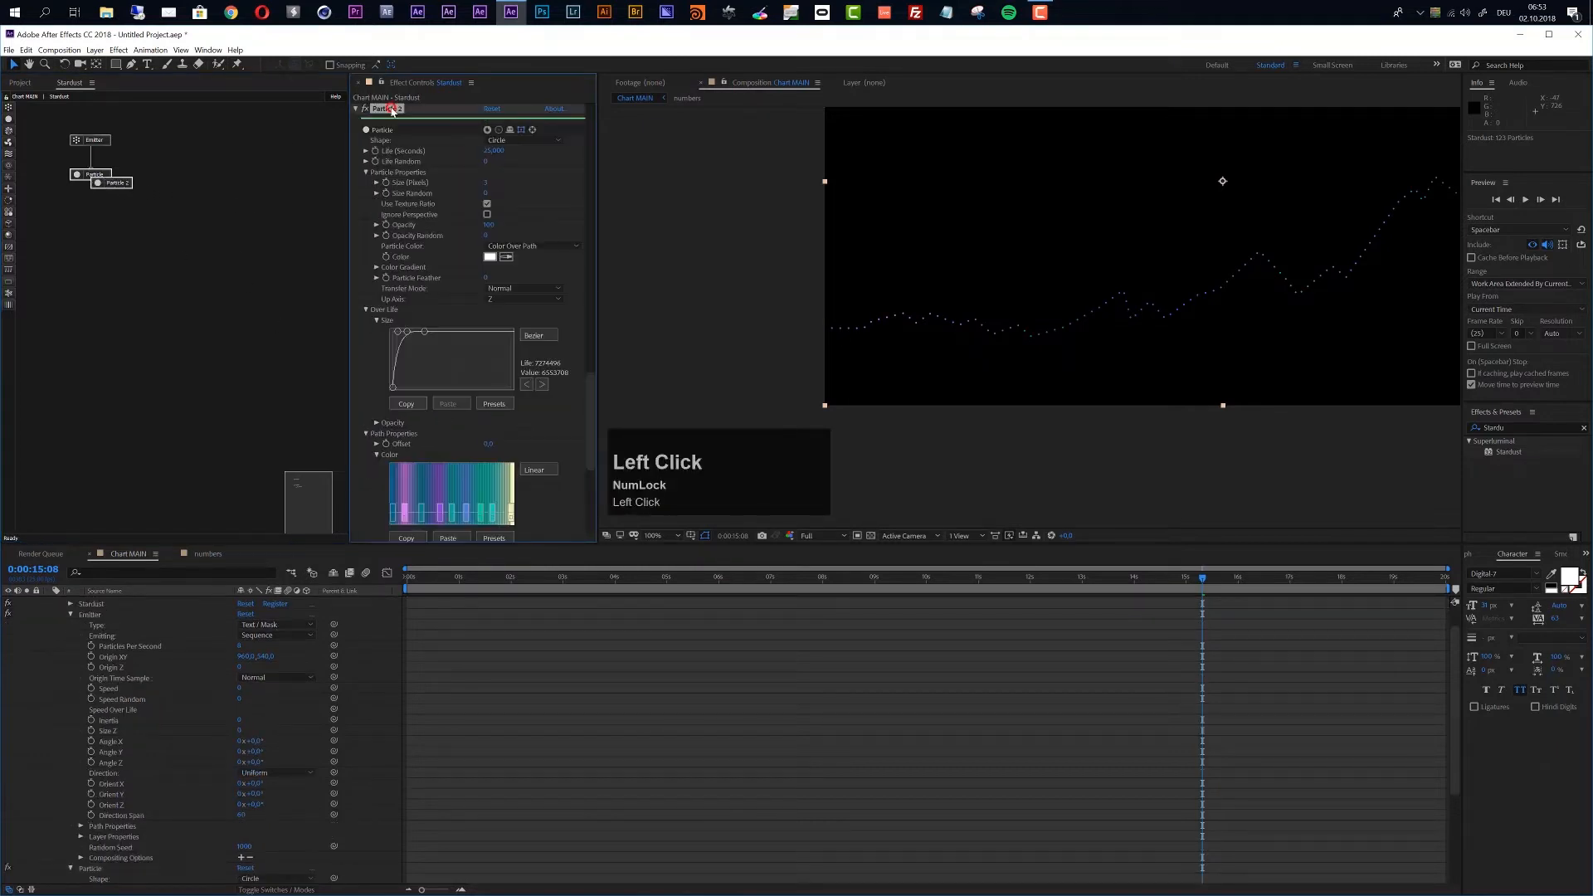
pyautogui.press('Return')
pyautogui.write('N')
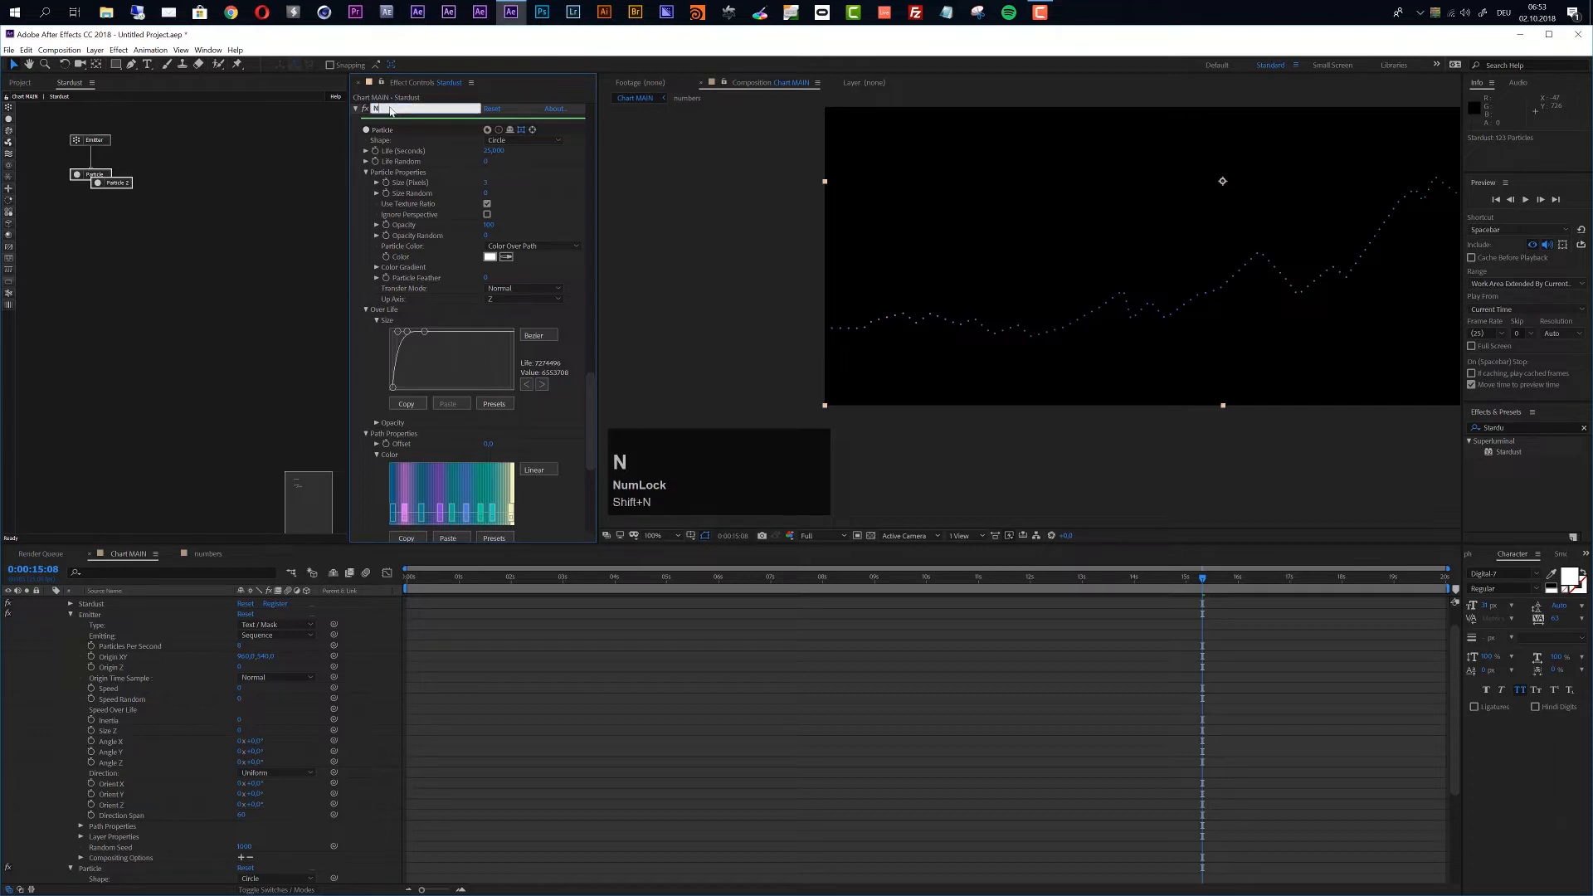
pyautogui.write('umbers')
pyautogui.press('Return')
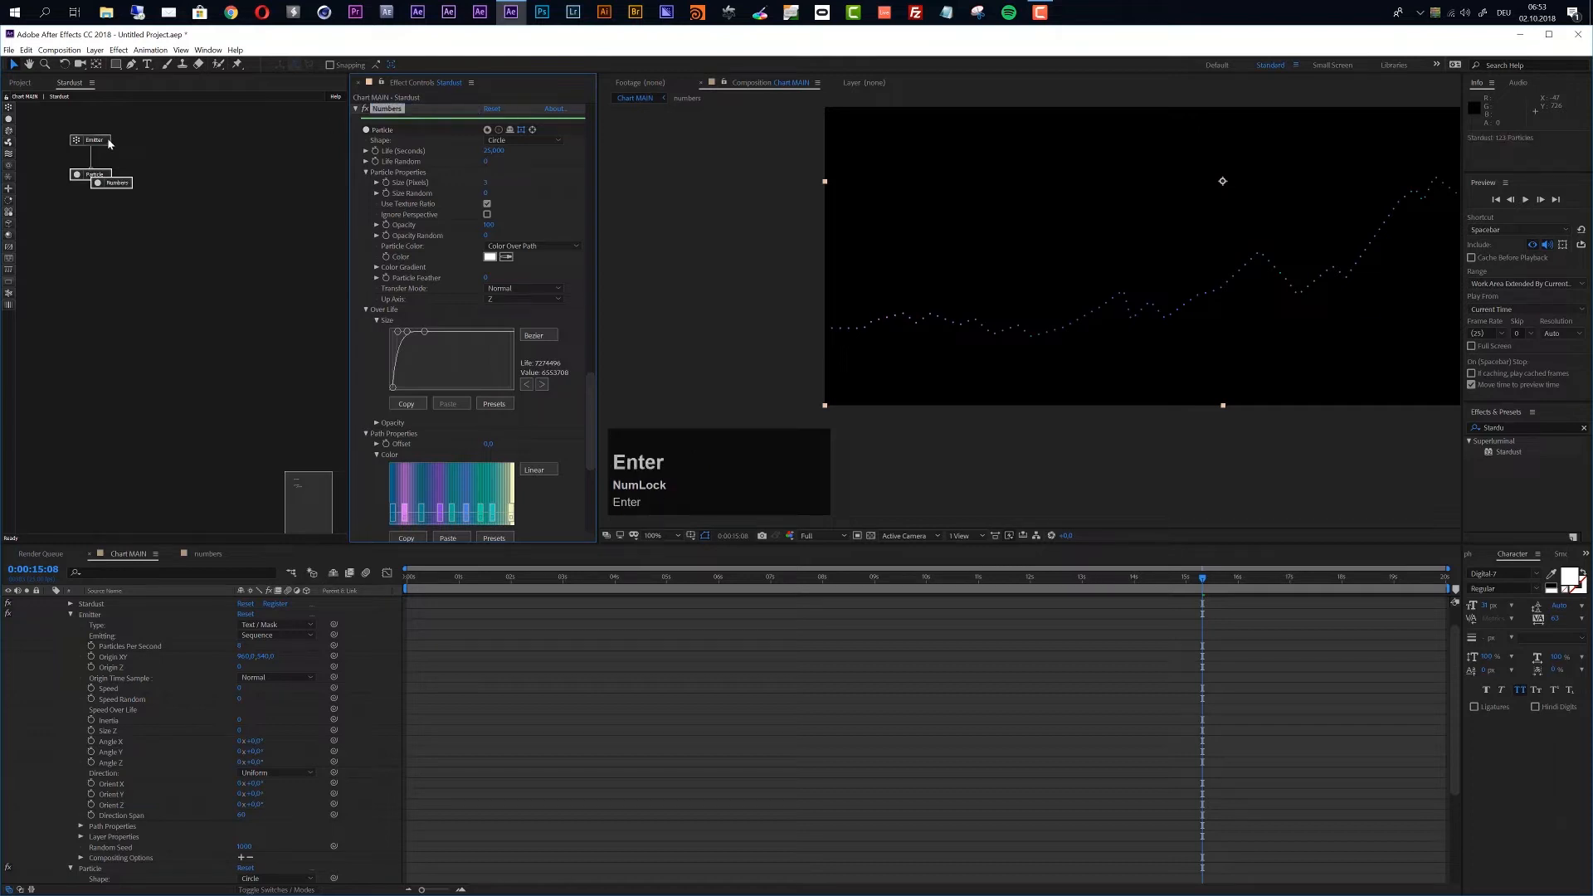
pyautogui.click(77, 175)
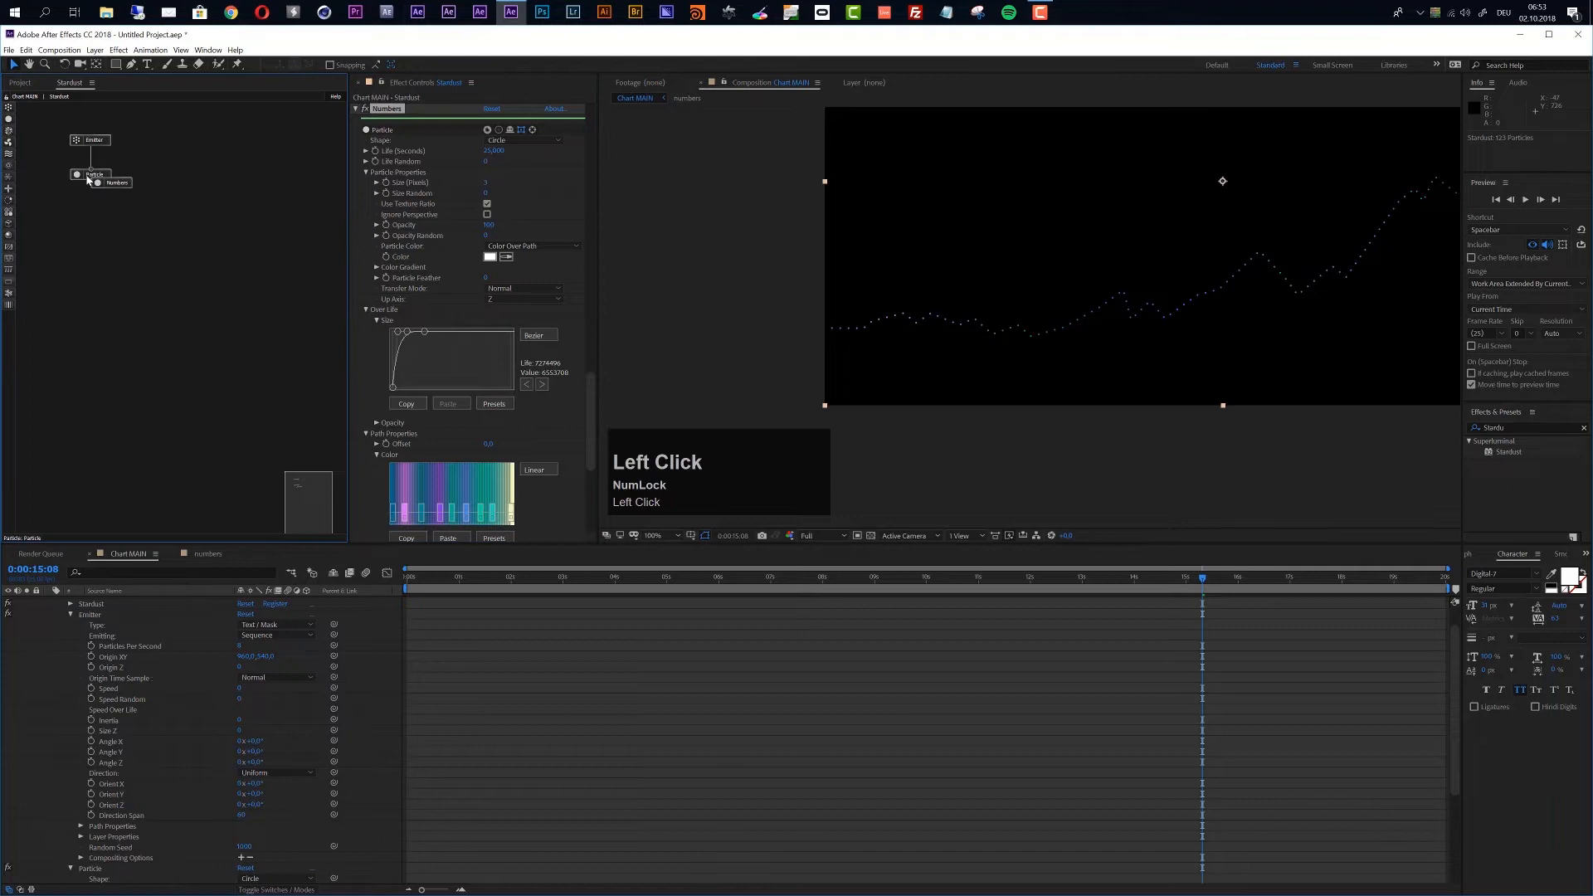
# Step: Place the Numbers node beside the original Particle node and set its particle shape to Texture
pyautogui.moveTo(75, 177)
pyautogui.mouseDown()
pyautogui.moveTo(40, 176)
pyautogui.moveTo(105, 169)
pyautogui.mouseUp()
pyautogui.click(110, 173)
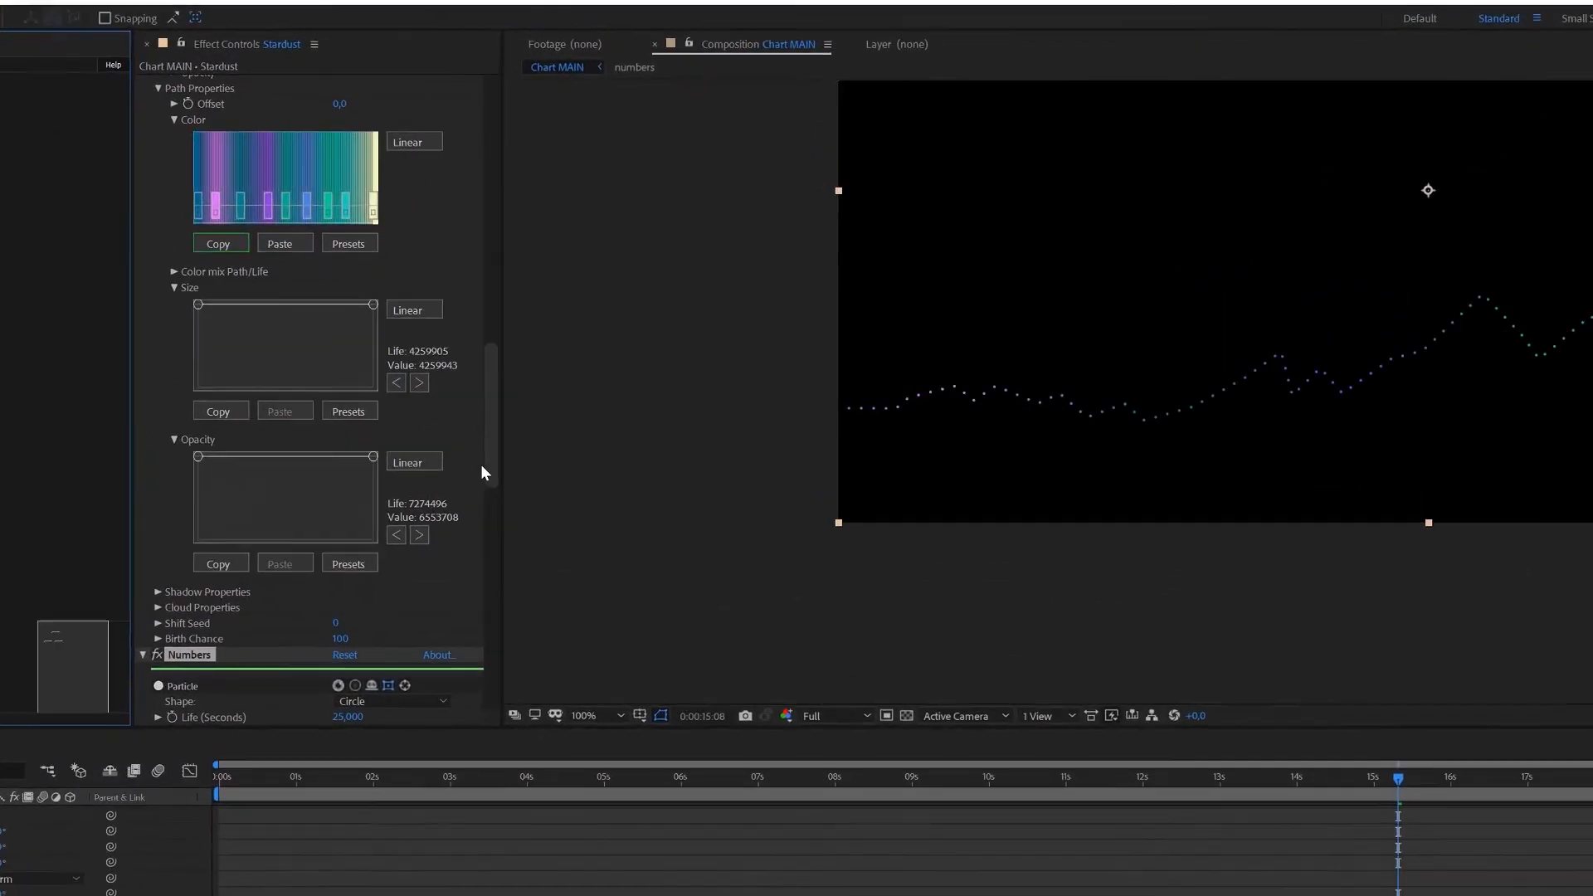
pyautogui.click(591, 379)
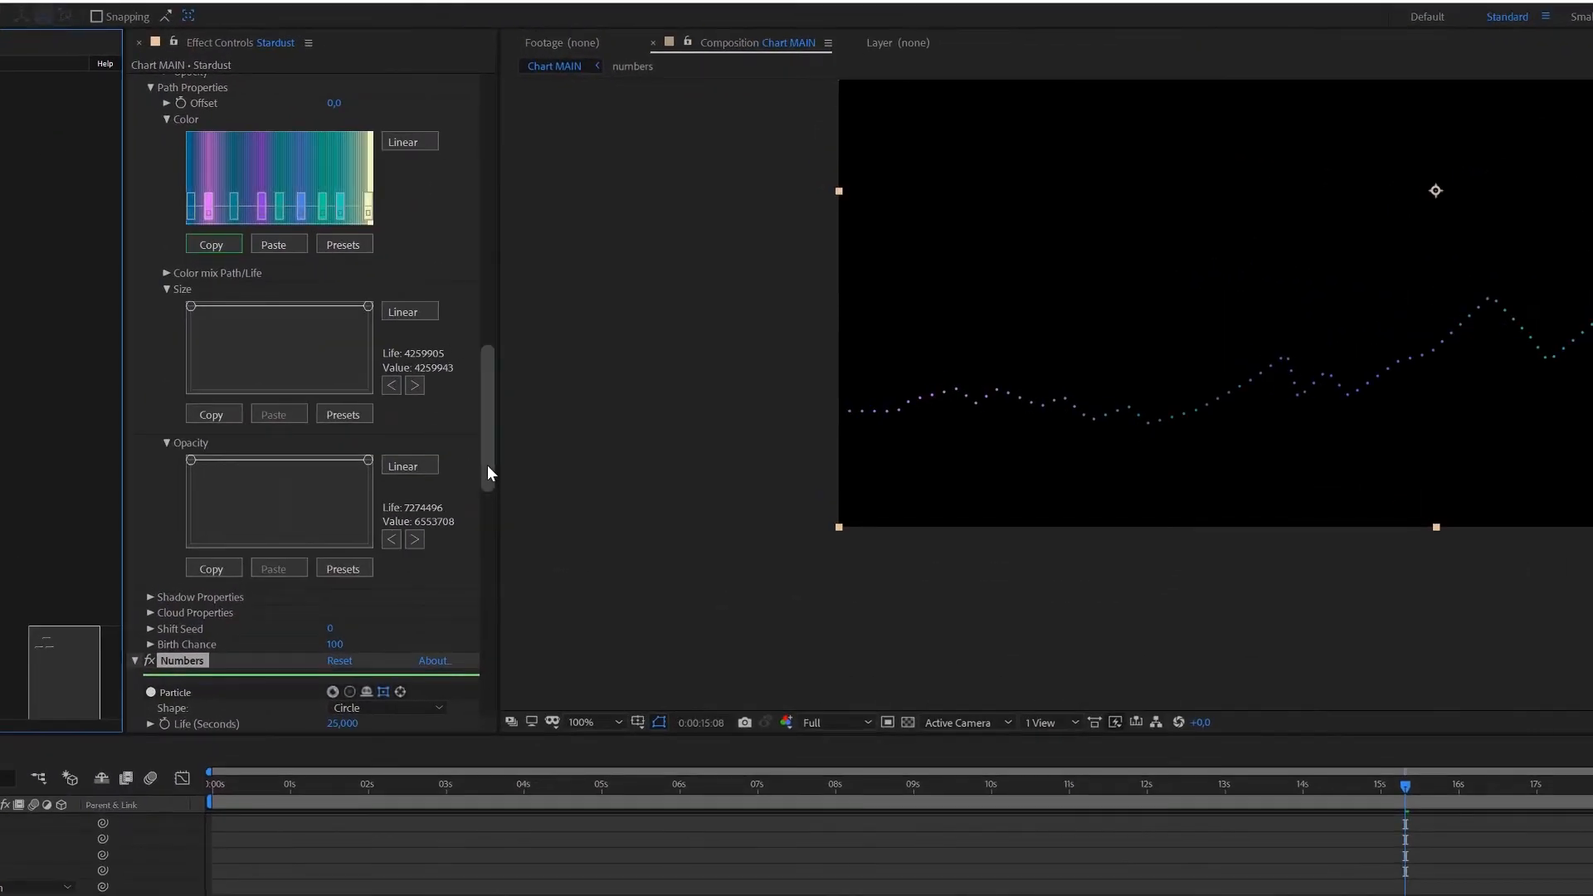
pyautogui.moveTo(488, 487); pyautogui.dragTo(488, 557)
pyautogui.click(345, 317)
pyautogui.click(370, 392)
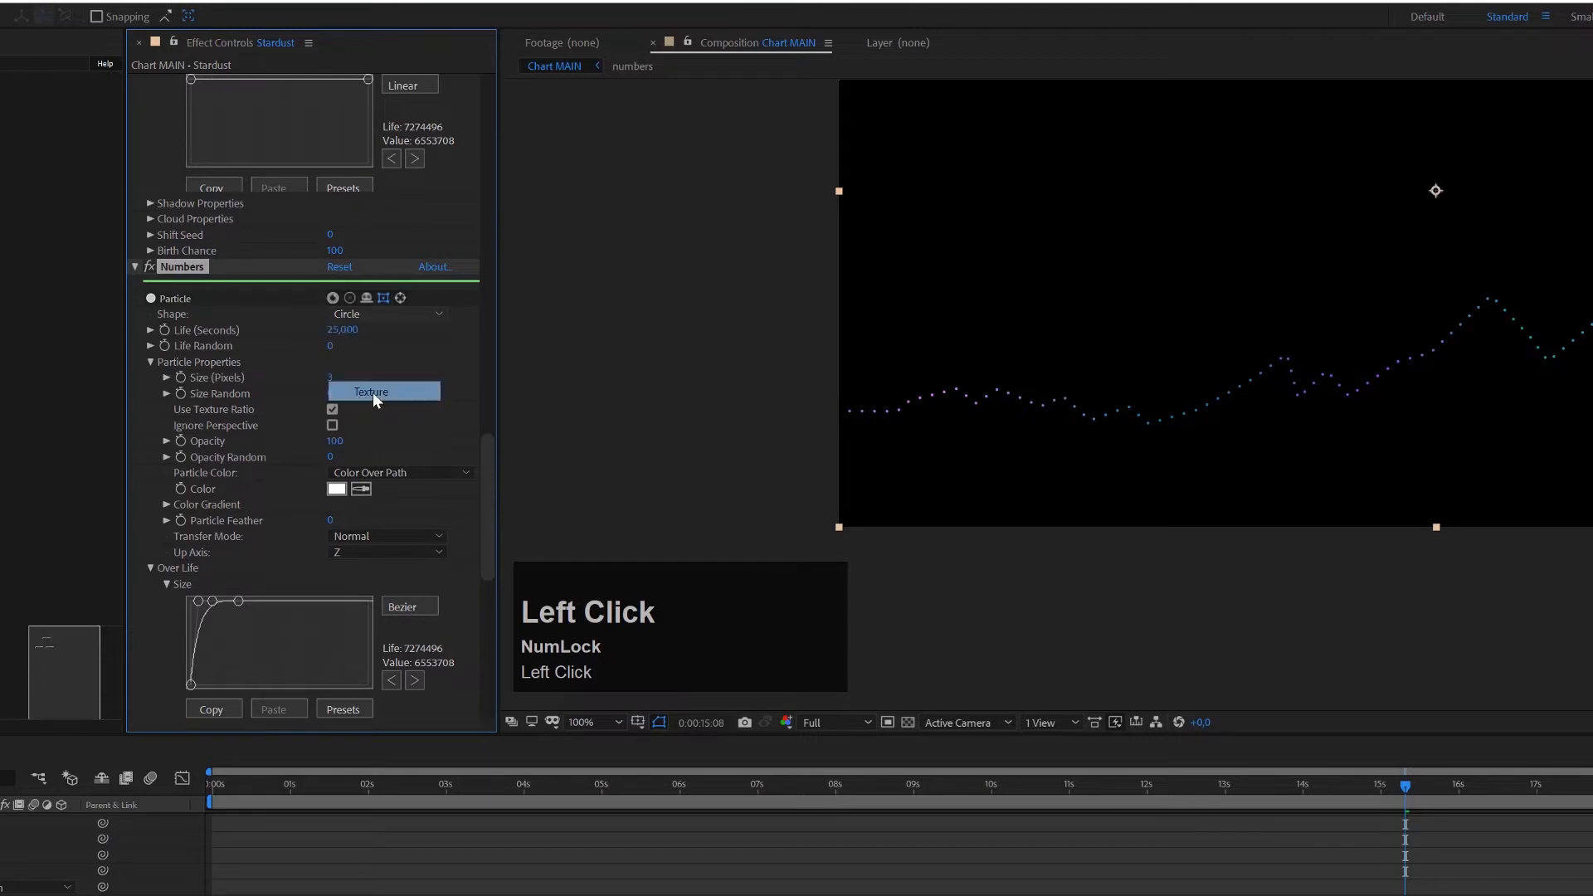
# Step: Set the Numbers particle's texture layer to 1. numbers, with Random Still Frame time sampling and Alpha as the texture colour use
pyautogui.scroll(-5, 369, 415)
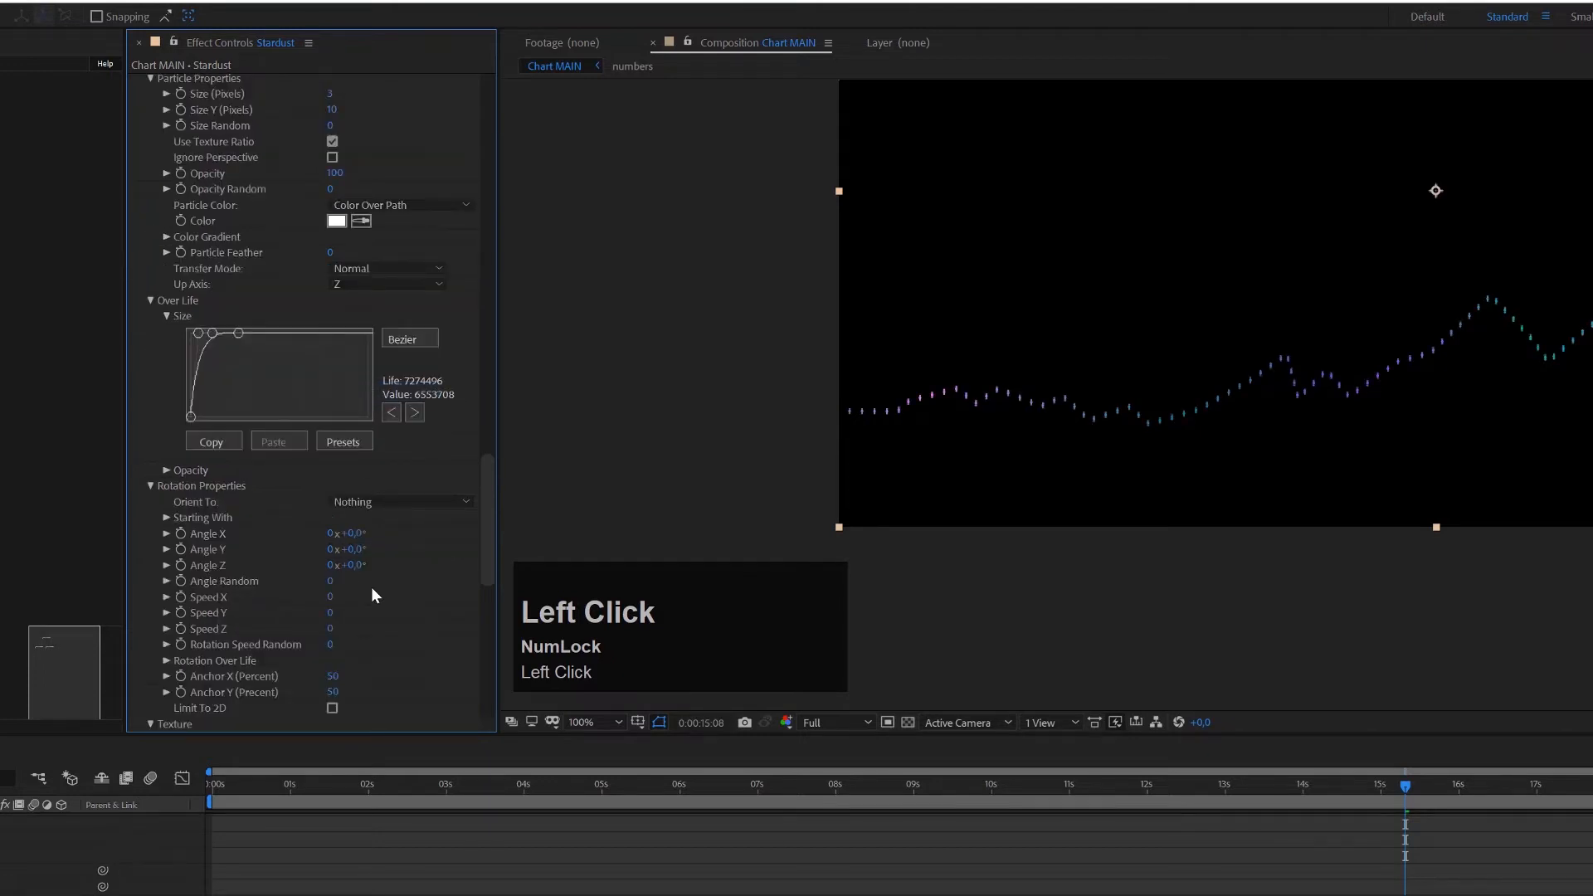
pyautogui.scroll(-5, 372, 586)
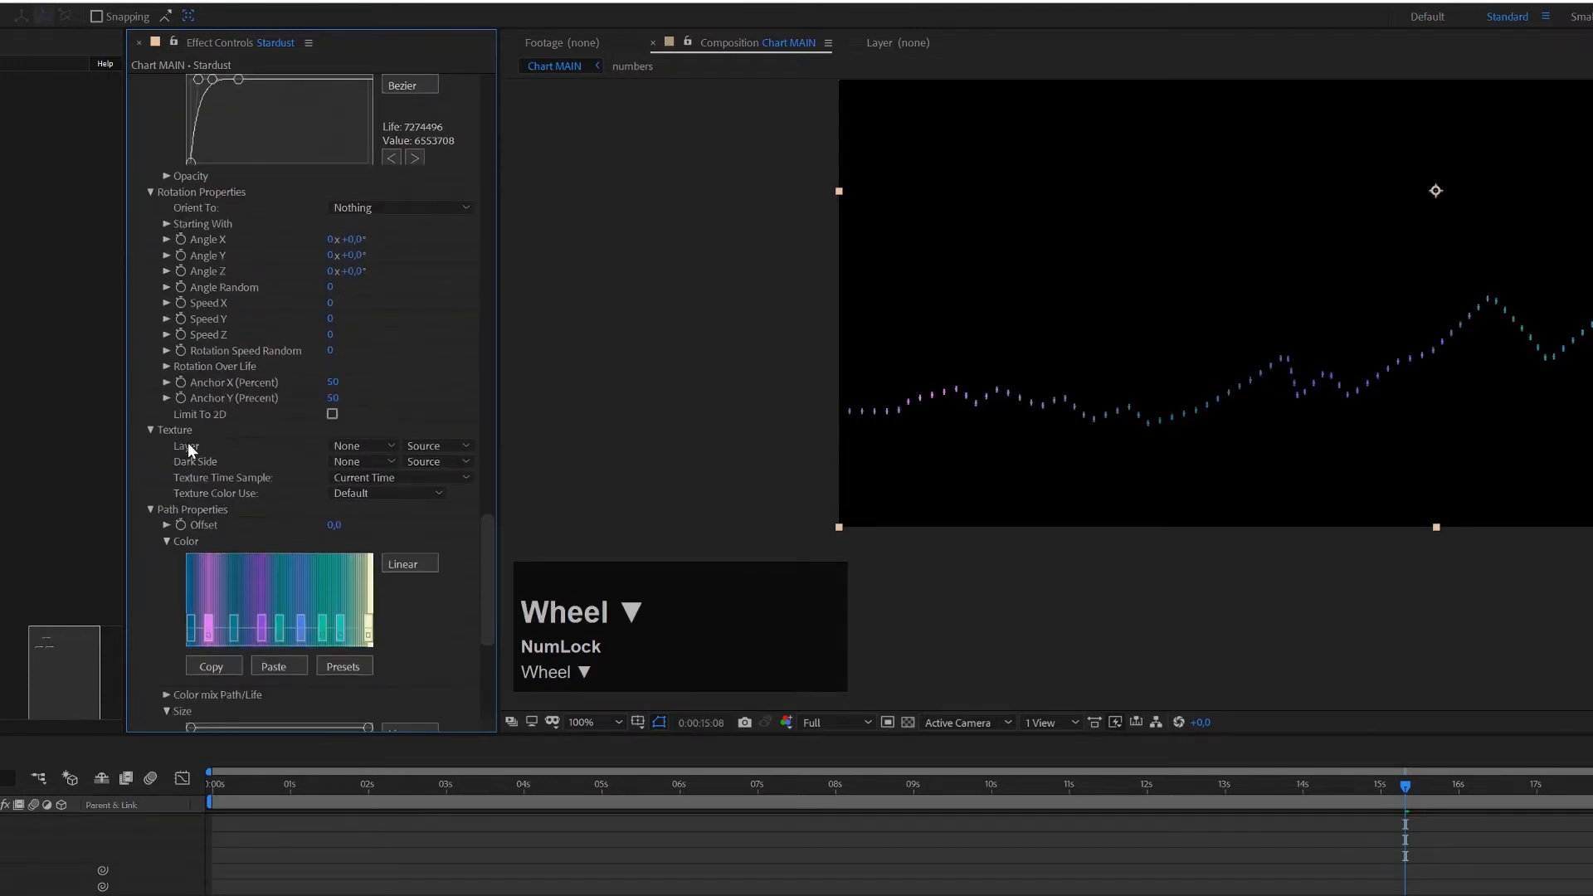
pyautogui.click(344, 449)
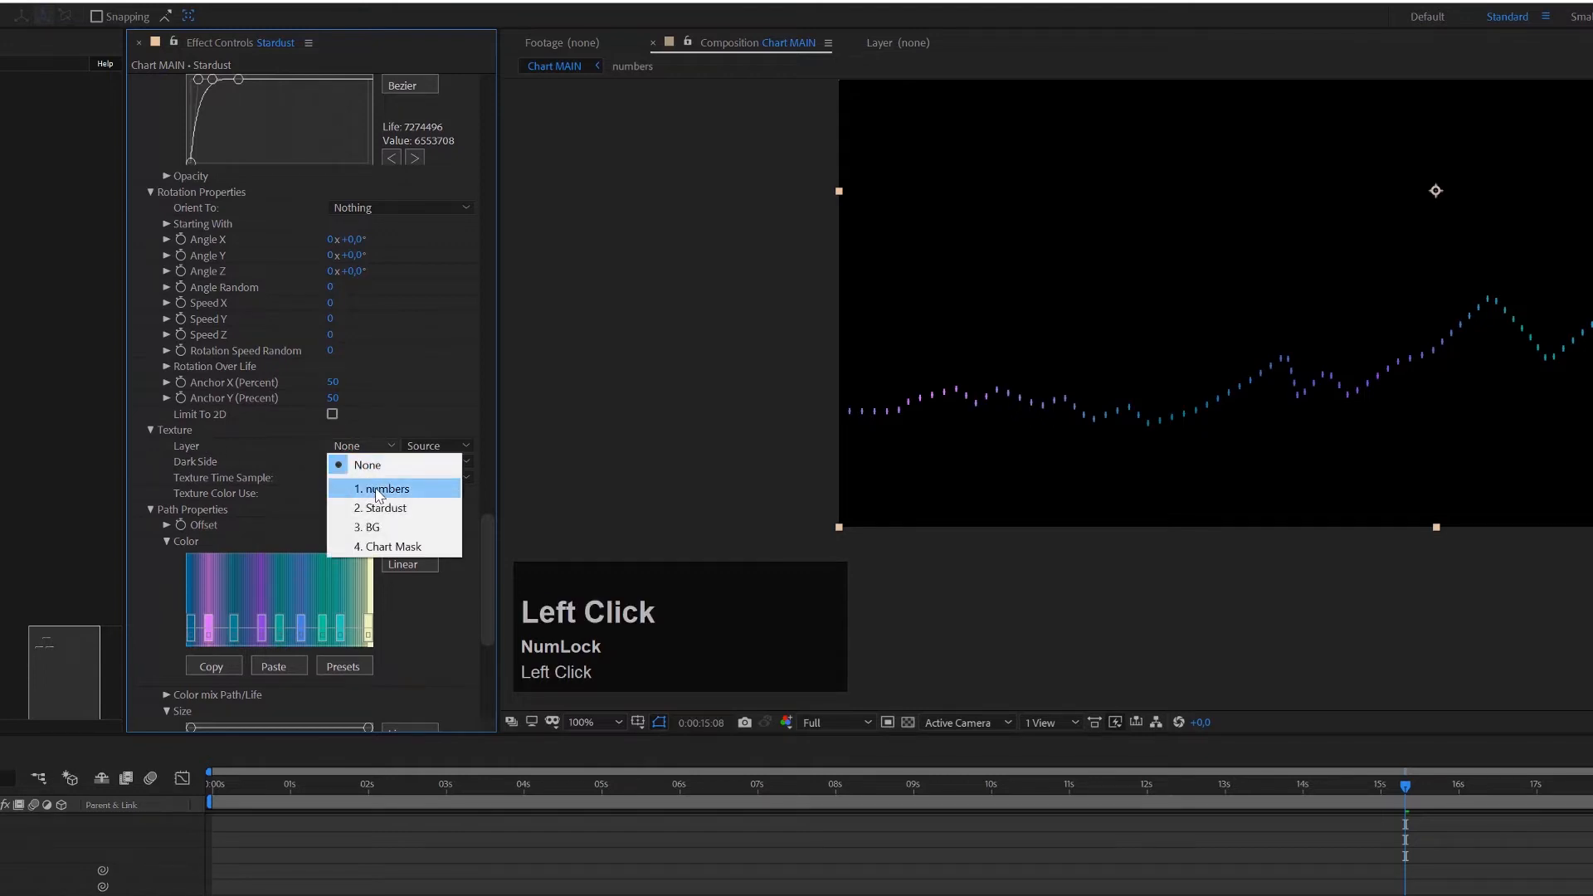
pyautogui.click(375, 488)
pyautogui.click(369, 480)
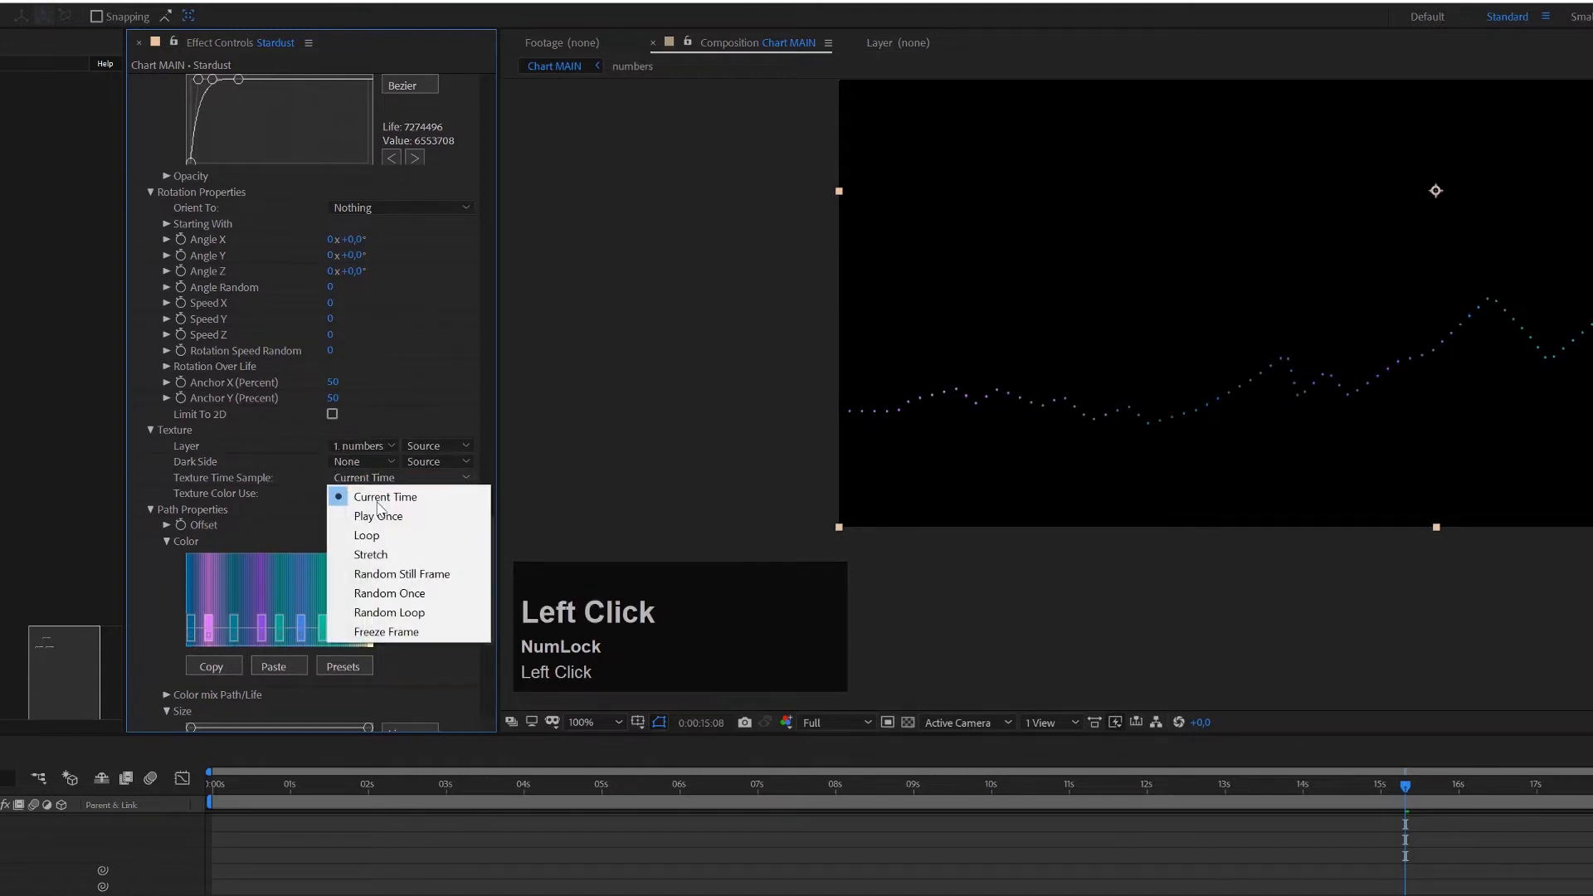
pyautogui.click(430, 574)
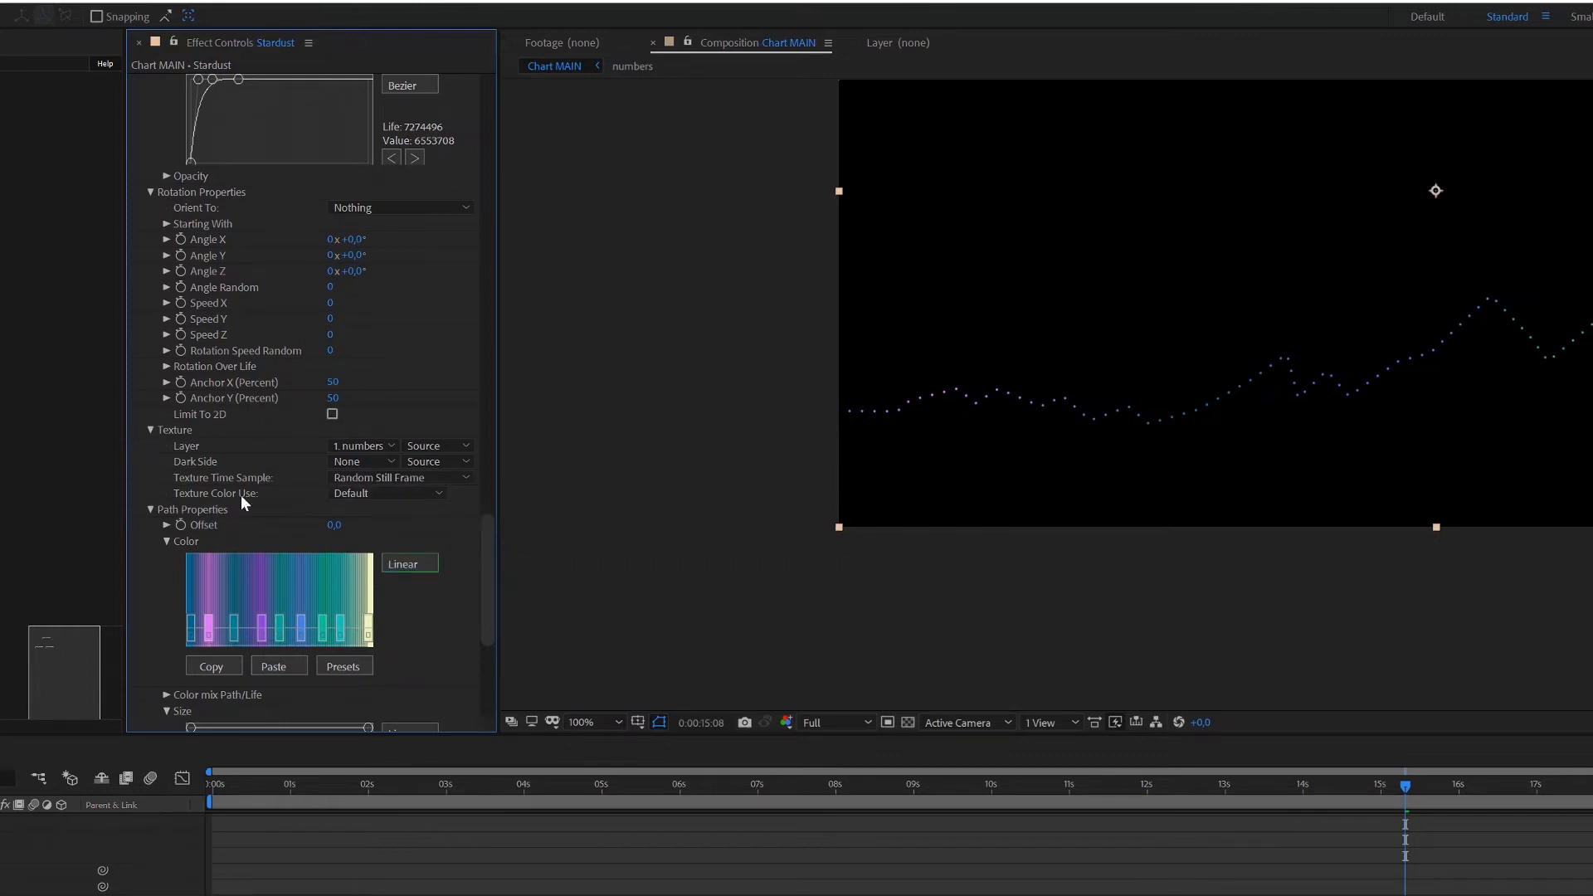
pyautogui.click(364, 498)
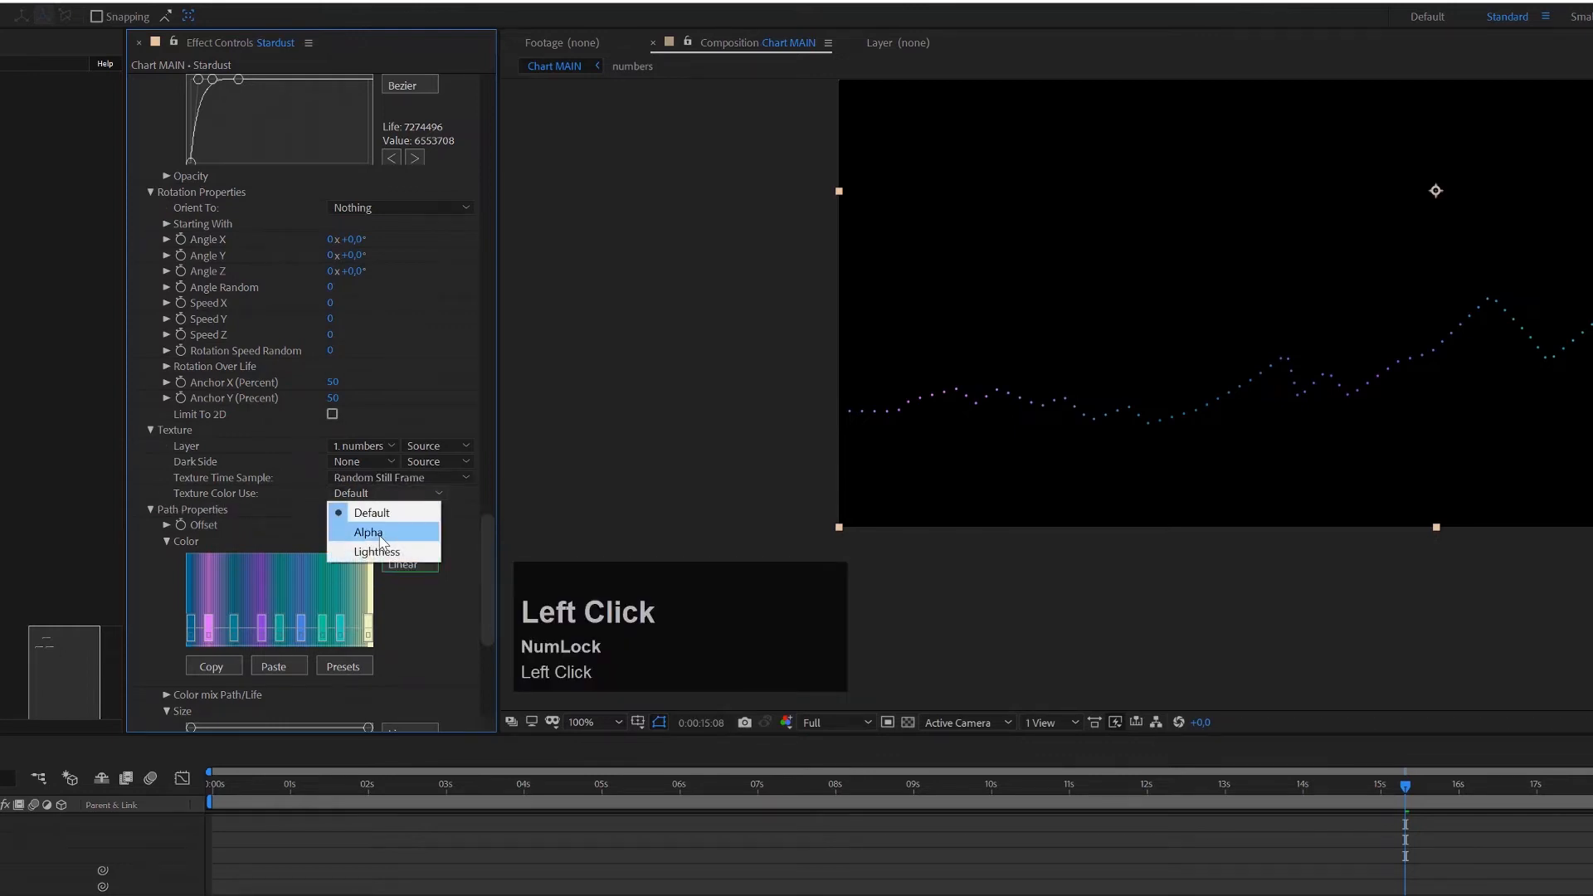
pyautogui.click(380, 534)
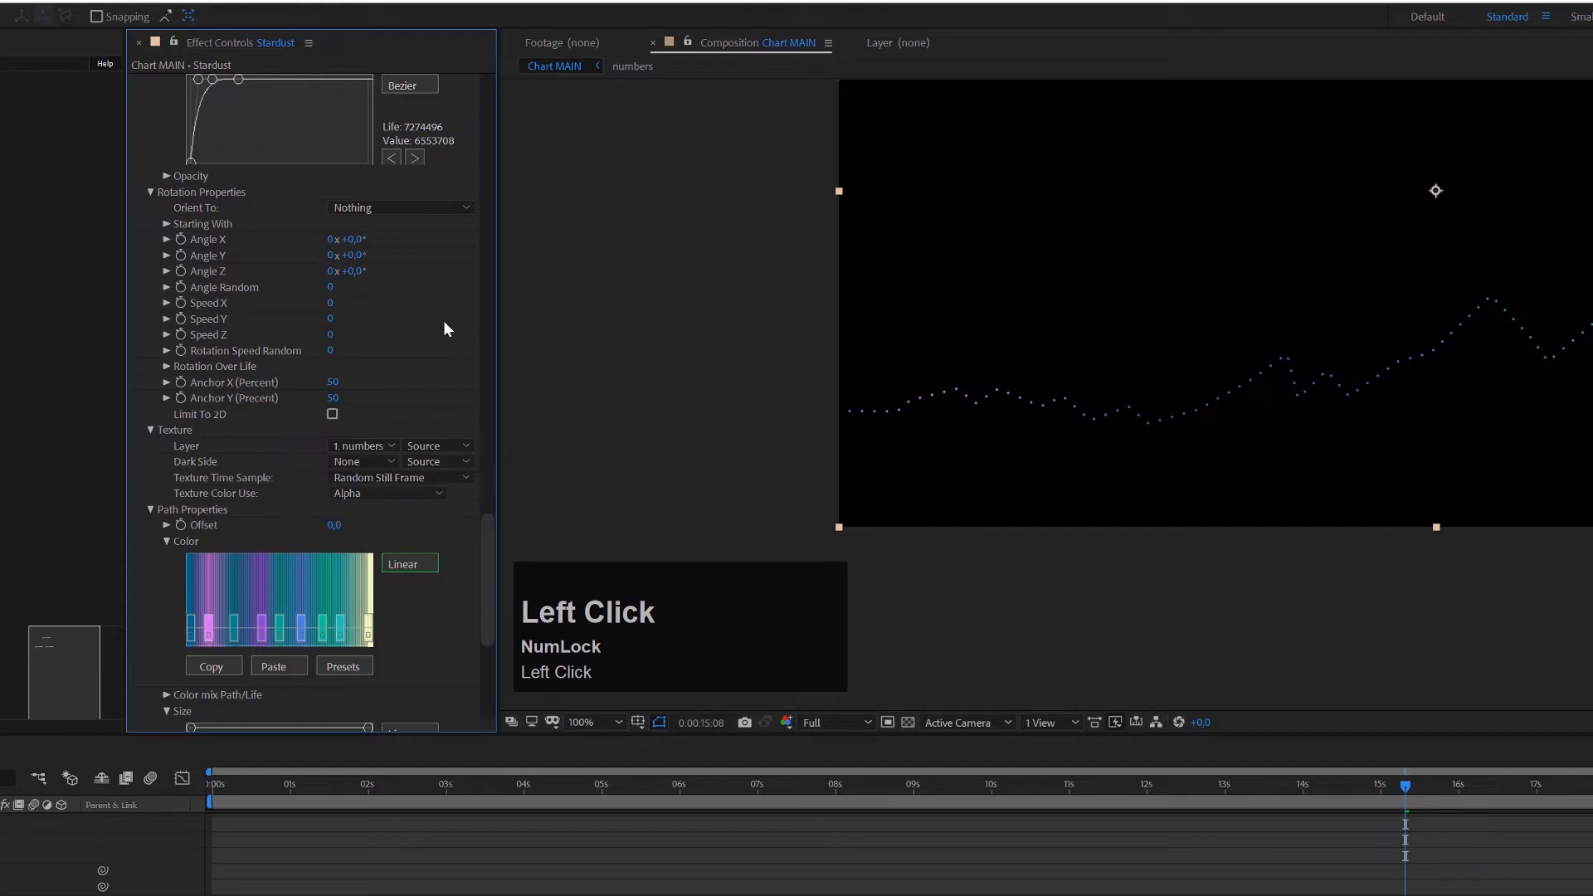
# Step: Increase the Numbers particle size to 80 pixels, trying 20 and 60 before that
pyautogui.scroll(5, 444, 324)
pyautogui.scroll(3, 444, 366)
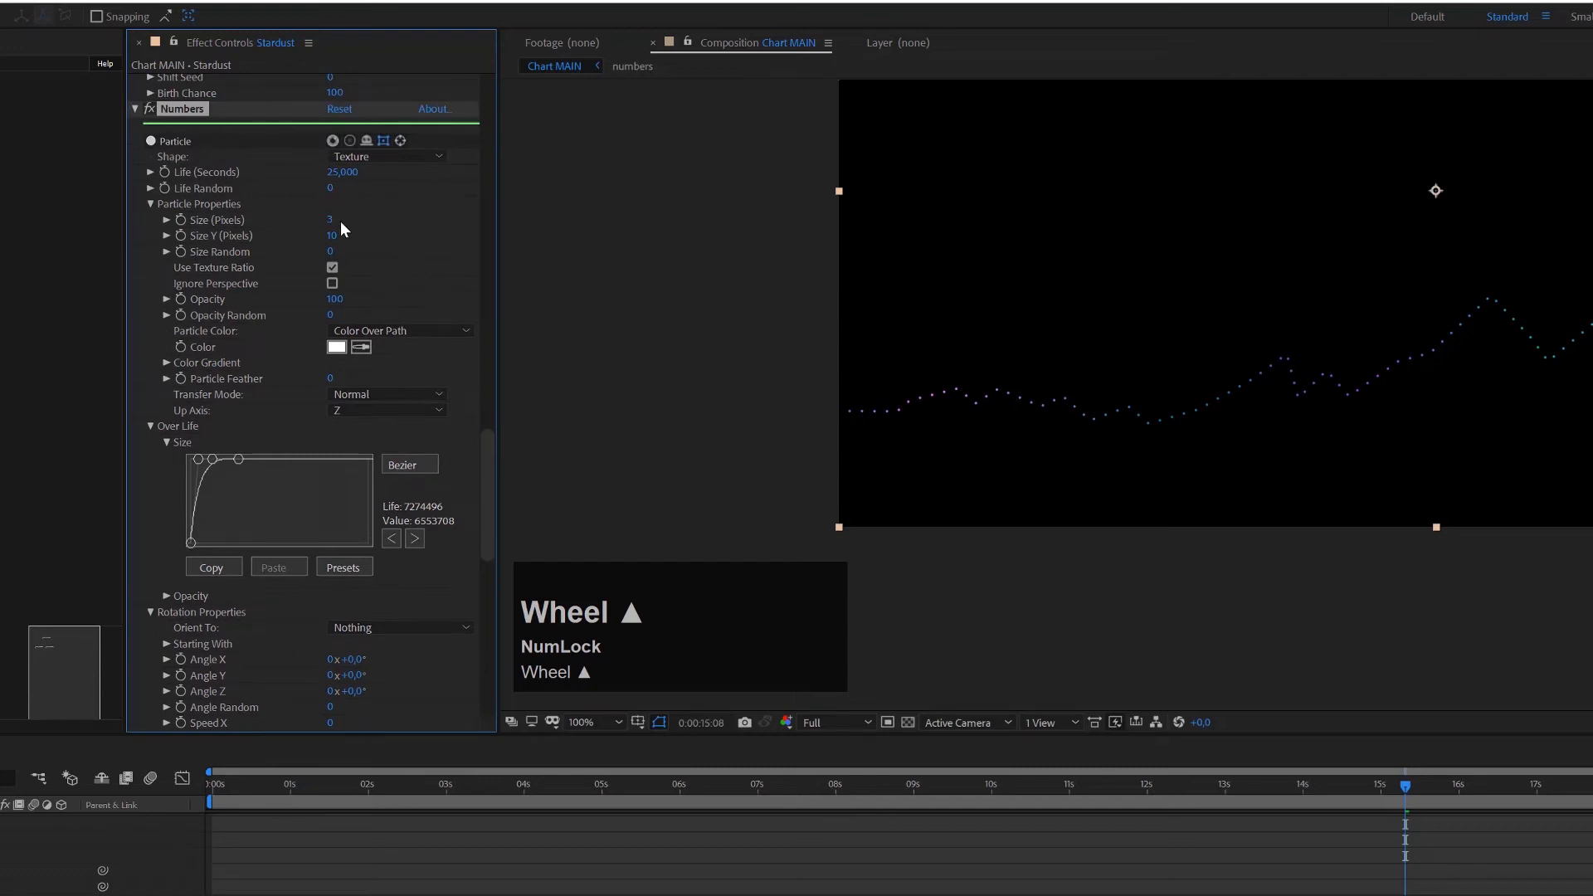
pyautogui.click(331, 220)
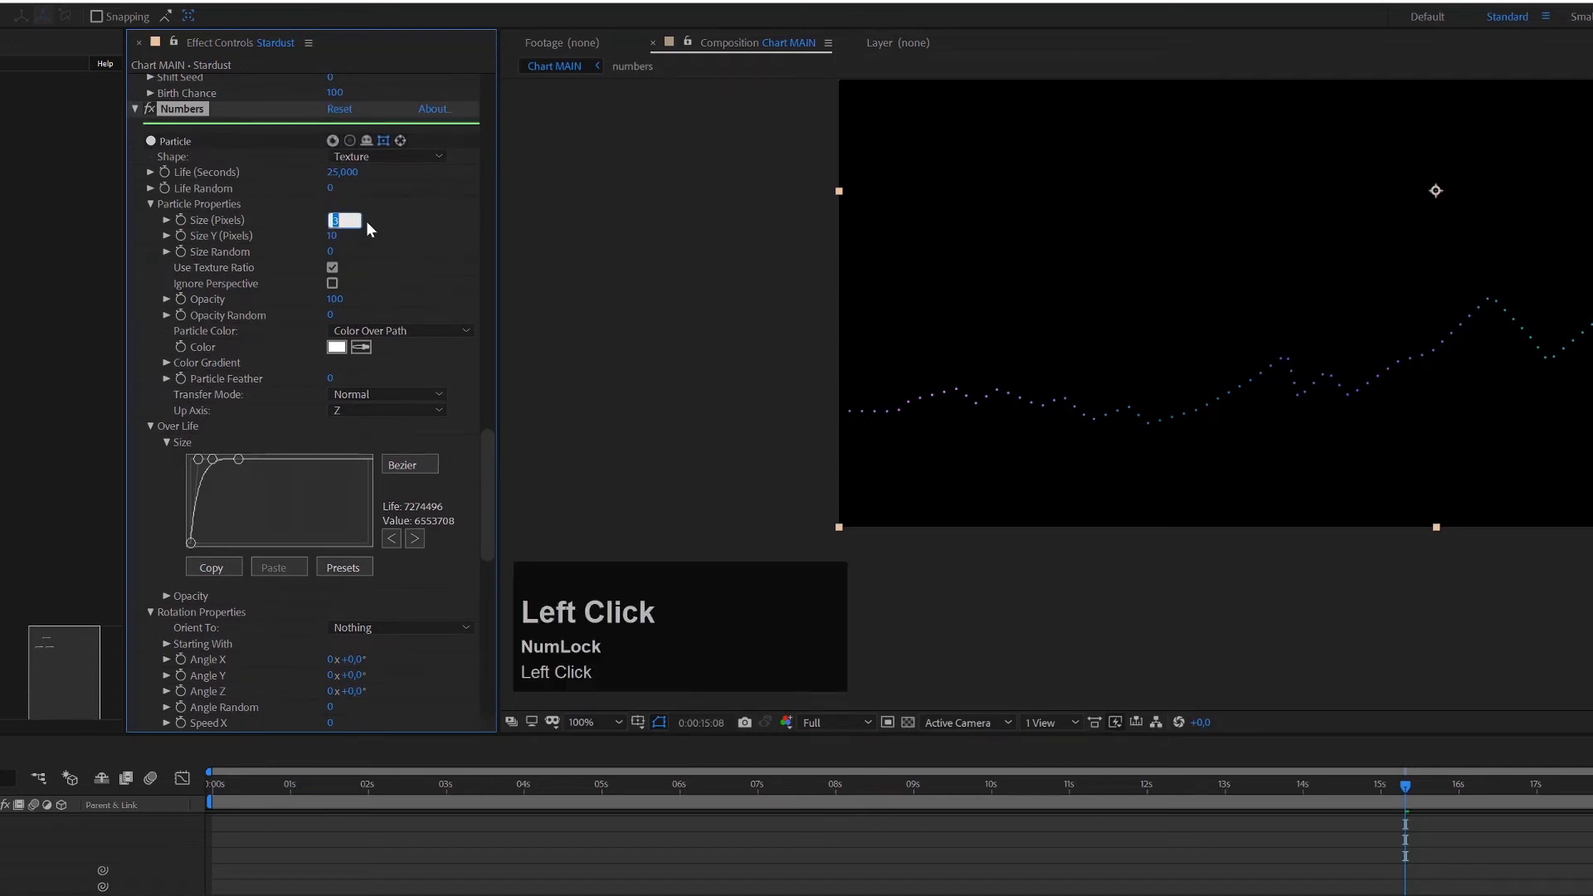
pyautogui.write('20')
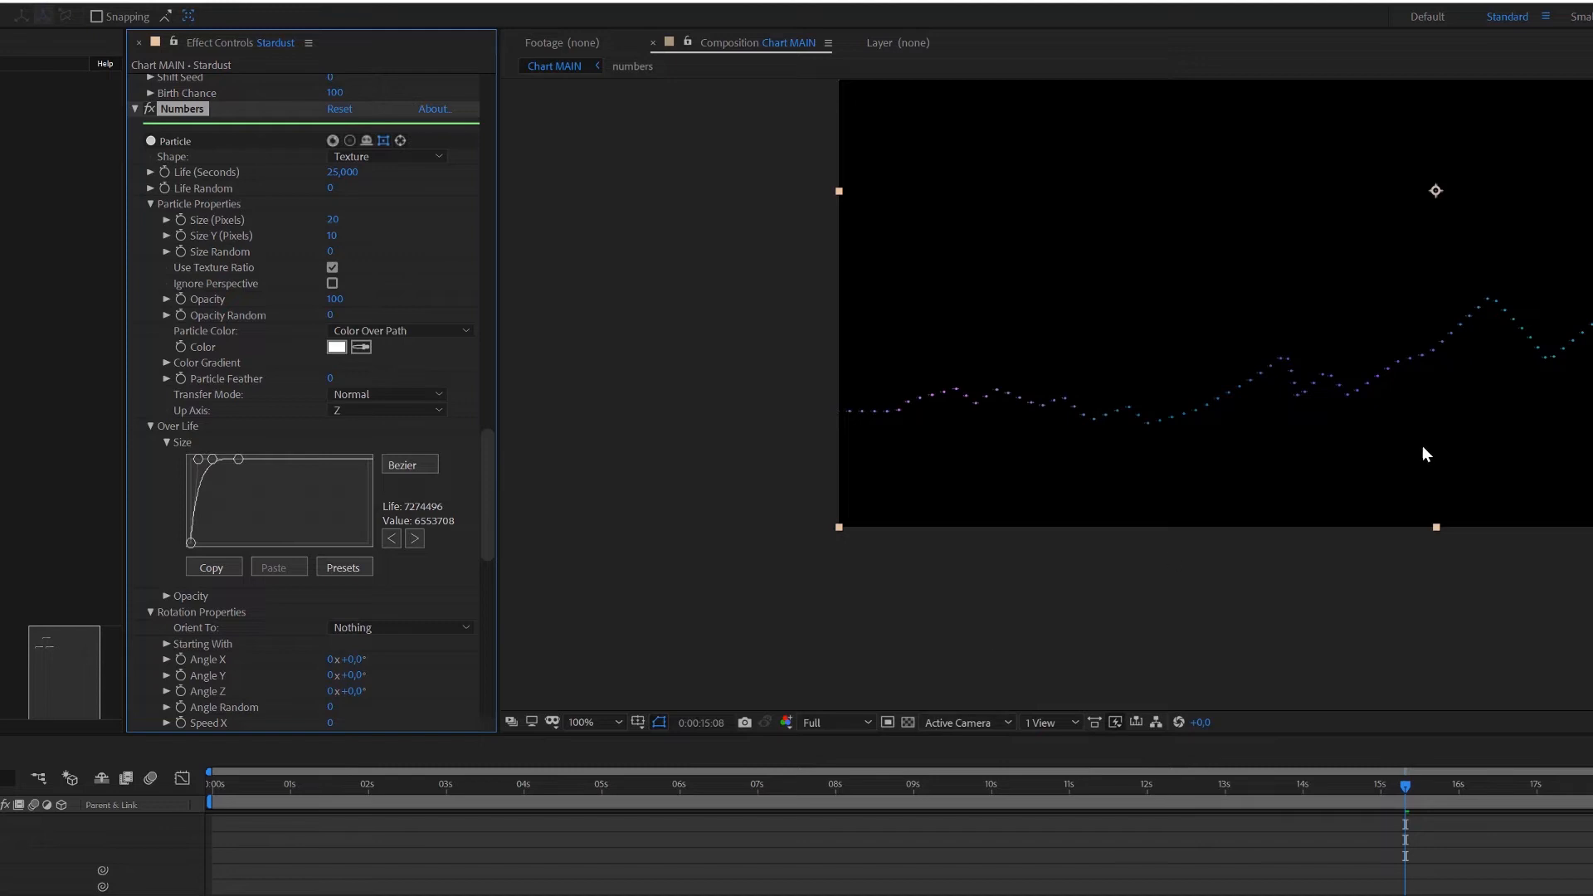
pyautogui.click(333, 219)
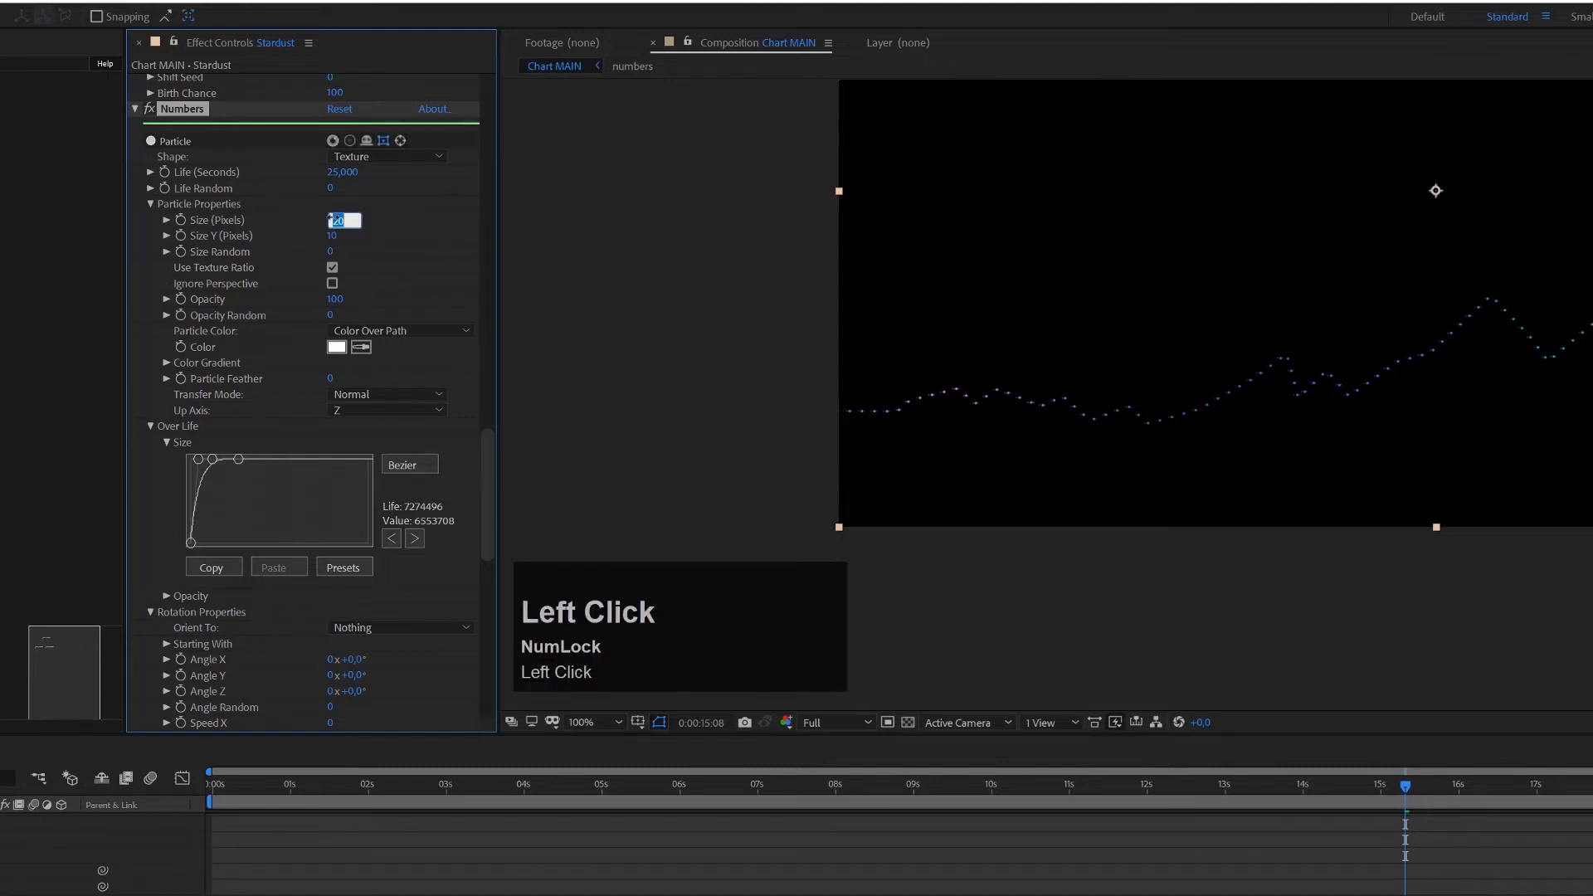
pyautogui.write('60')
pyautogui.press('Return')
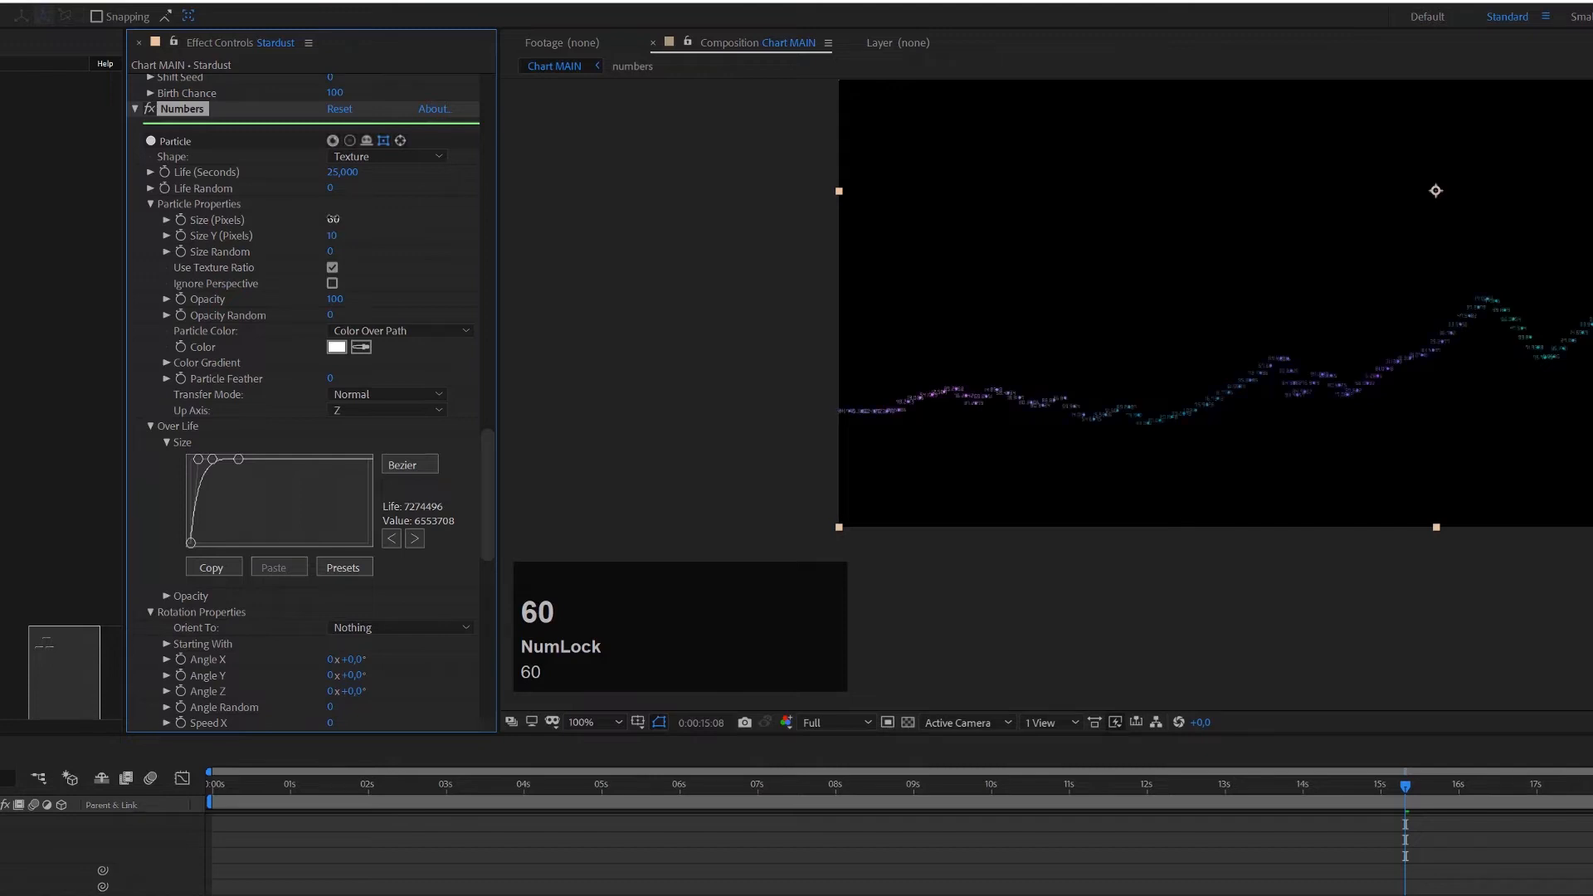
pyautogui.scroll(1, 1469, 360)
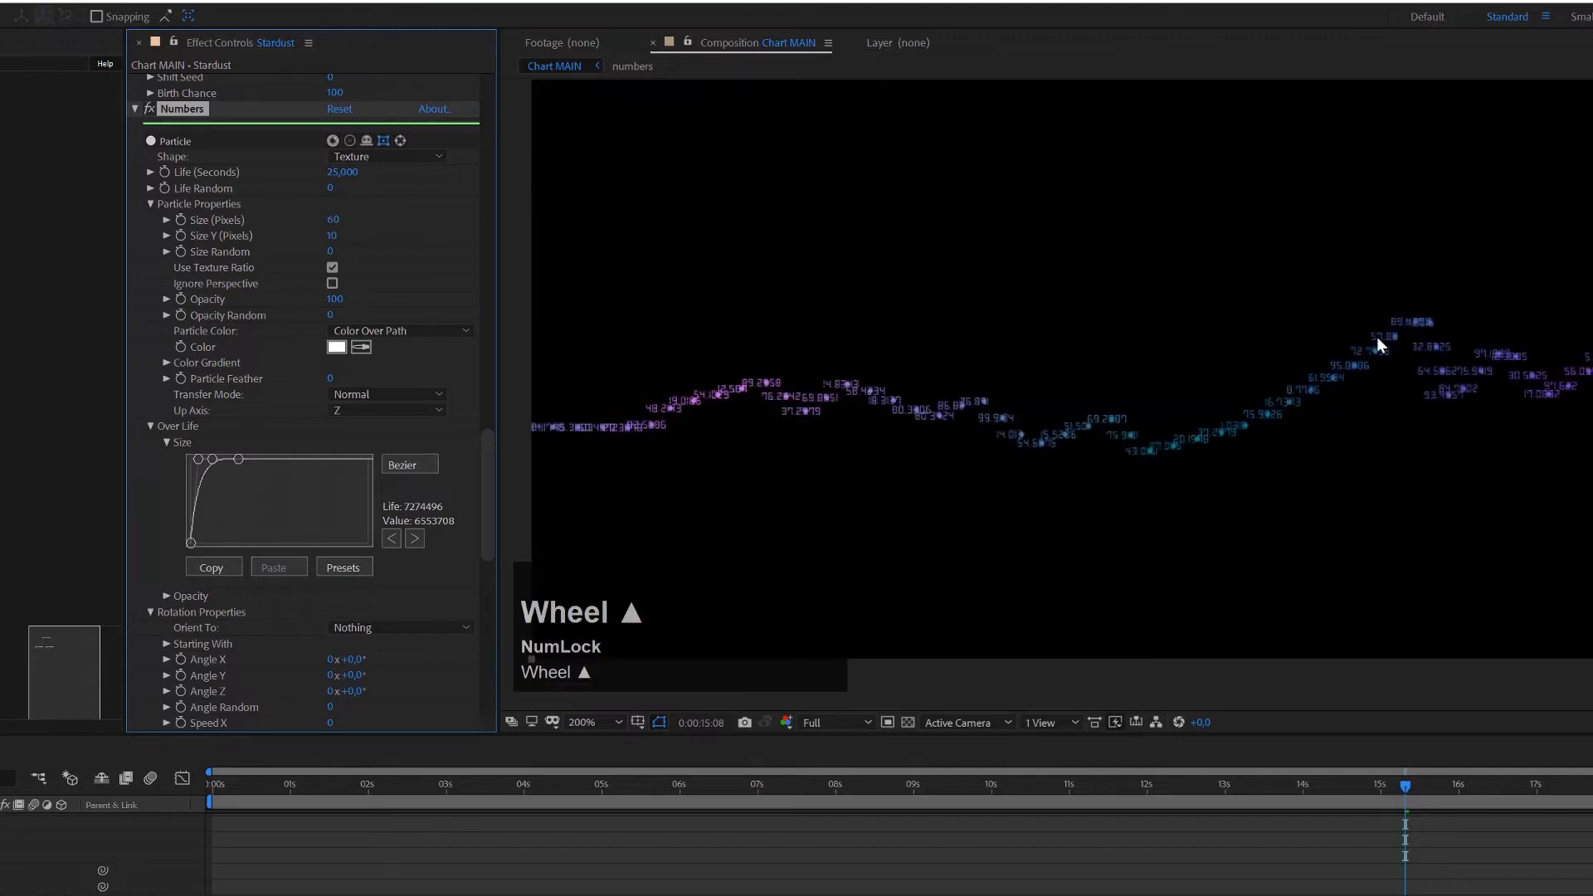
pyautogui.click(335, 220)
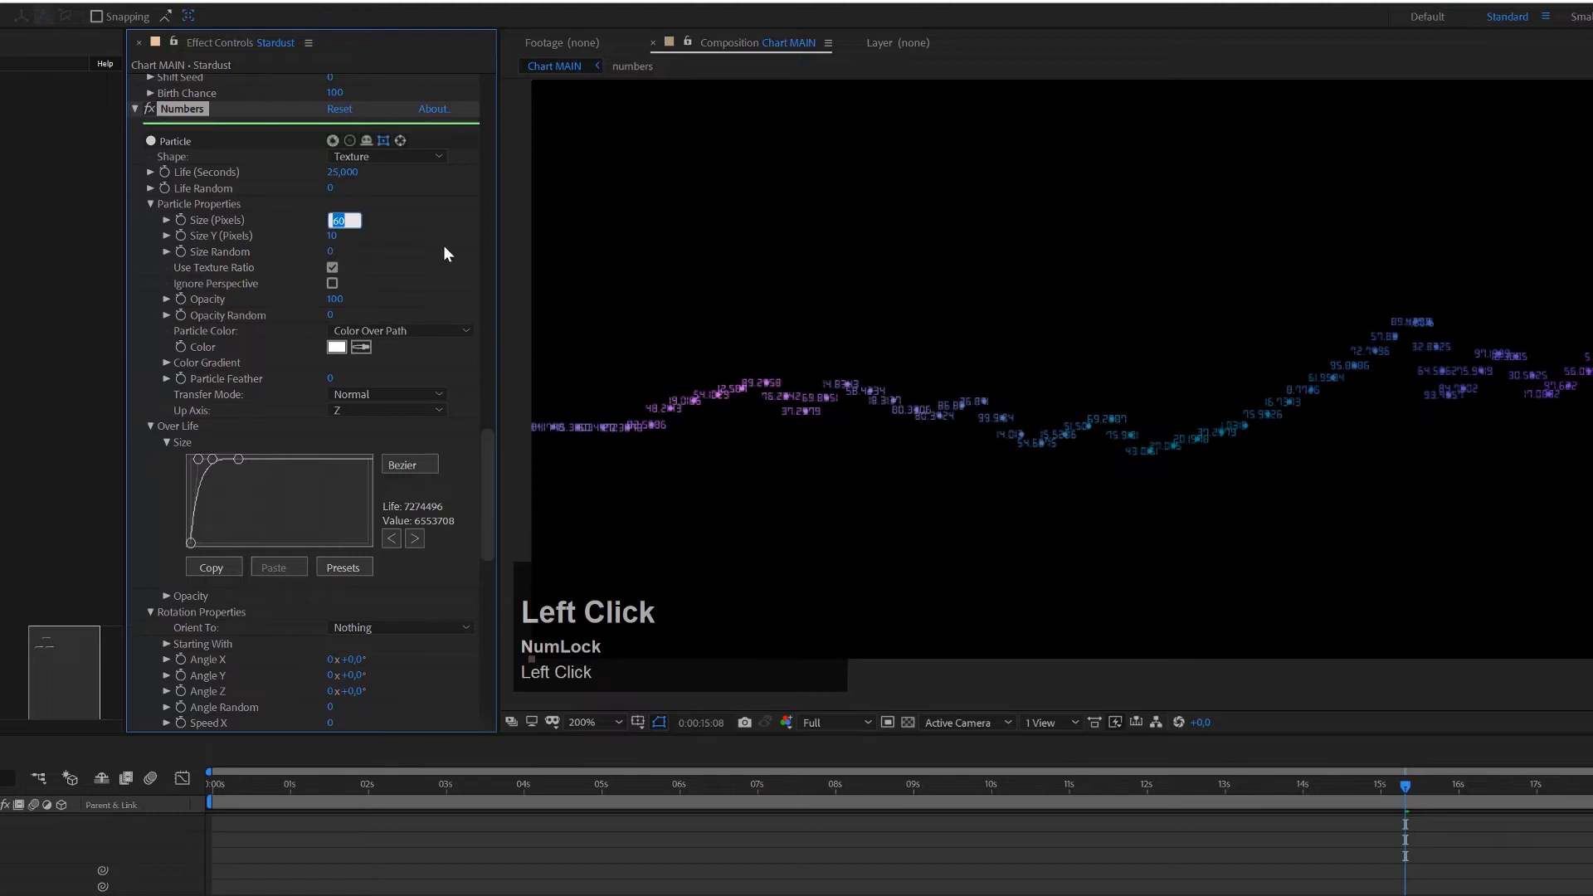
pyautogui.write('80')
pyautogui.press('Return')
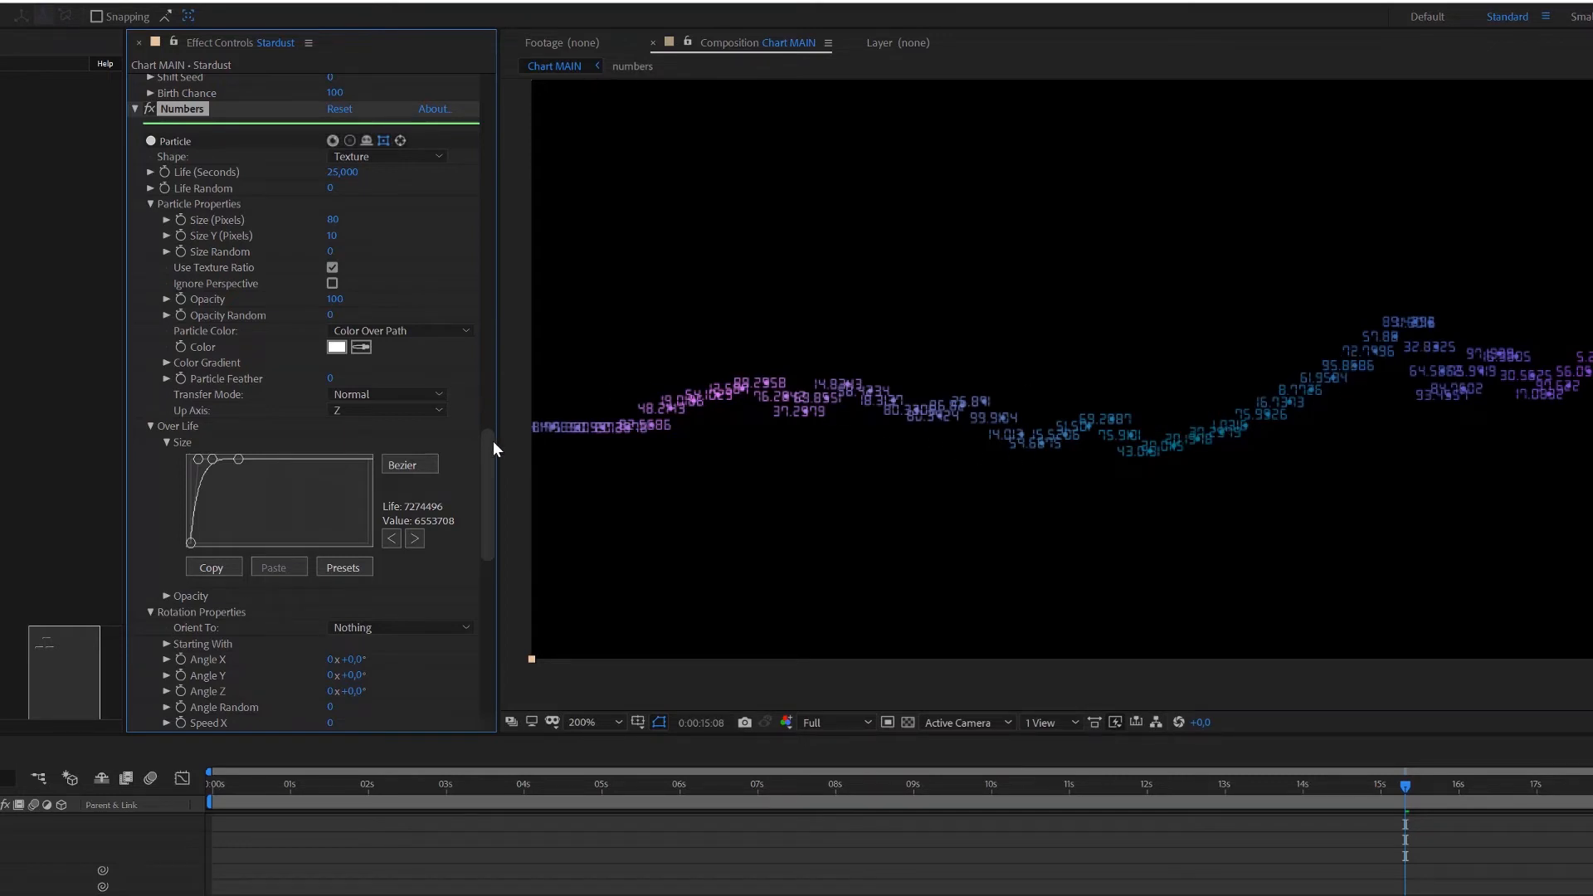
# Step: Reduce the Numbers particle's Birth Chance, trying 15 before settling on 20
pyautogui.moveTo(493, 451); pyautogui.dragTo(497, 658)
pyautogui.click(328, 710)
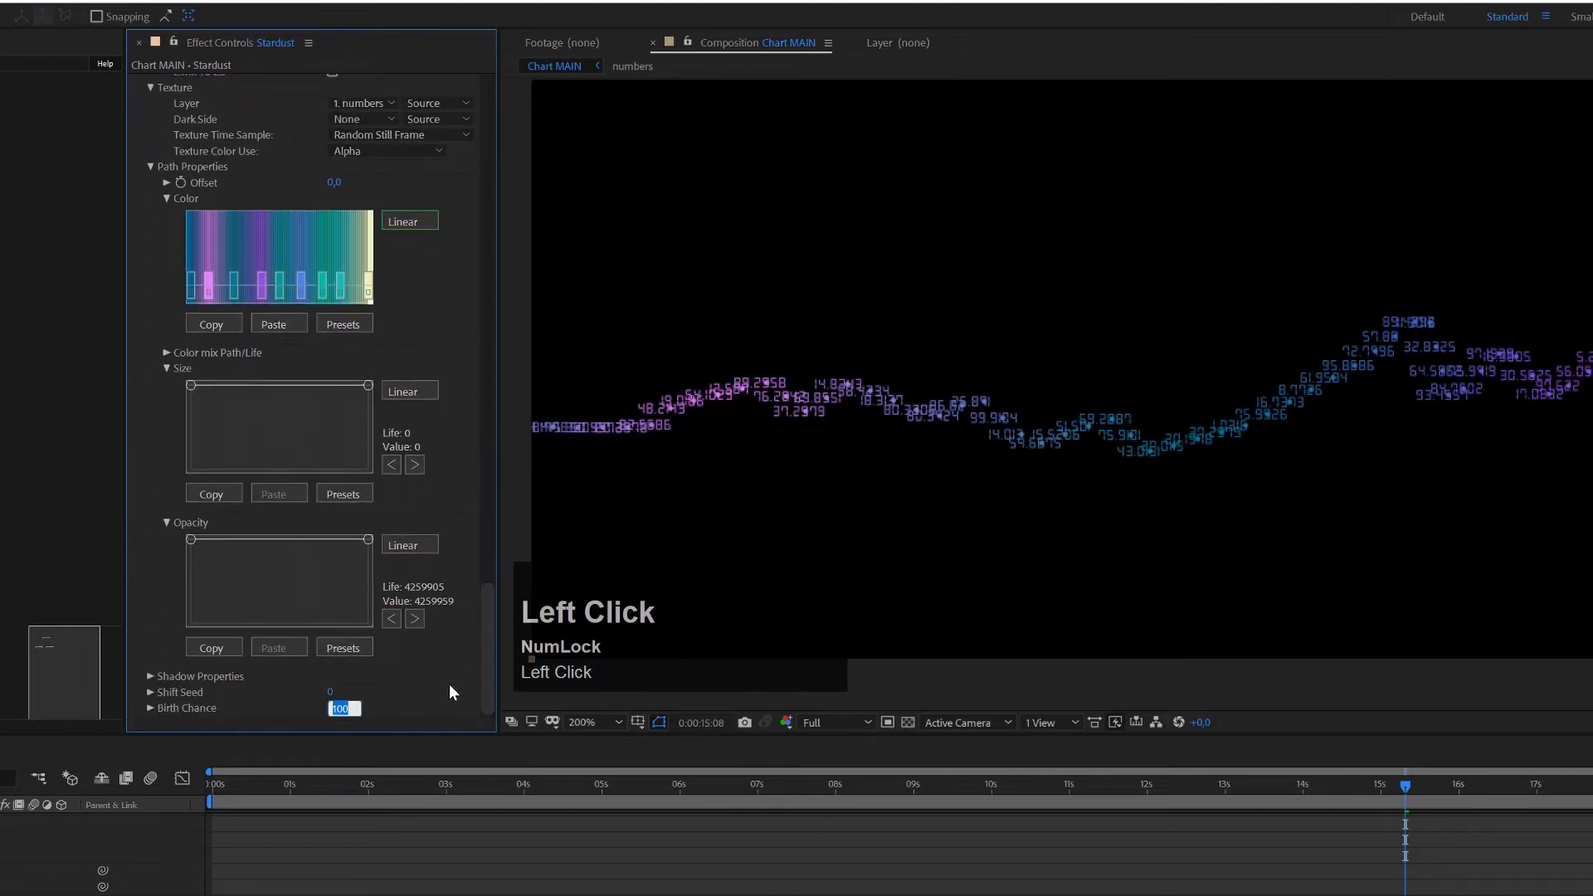
pyautogui.write('15')
pyautogui.press('Return')
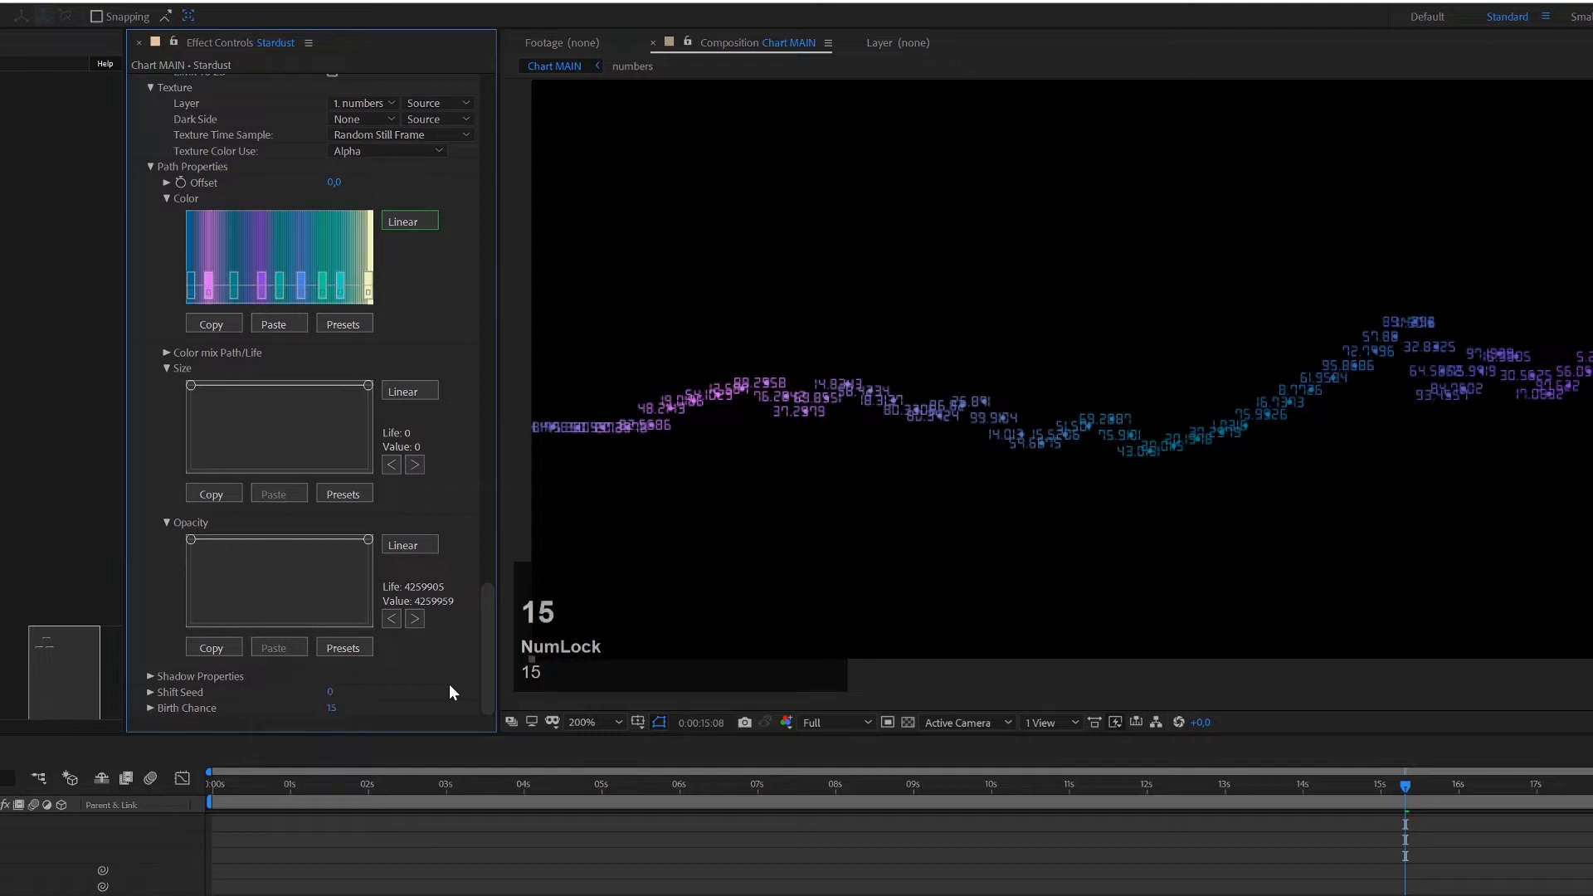
pyautogui.scroll(-2, 1201, 433)
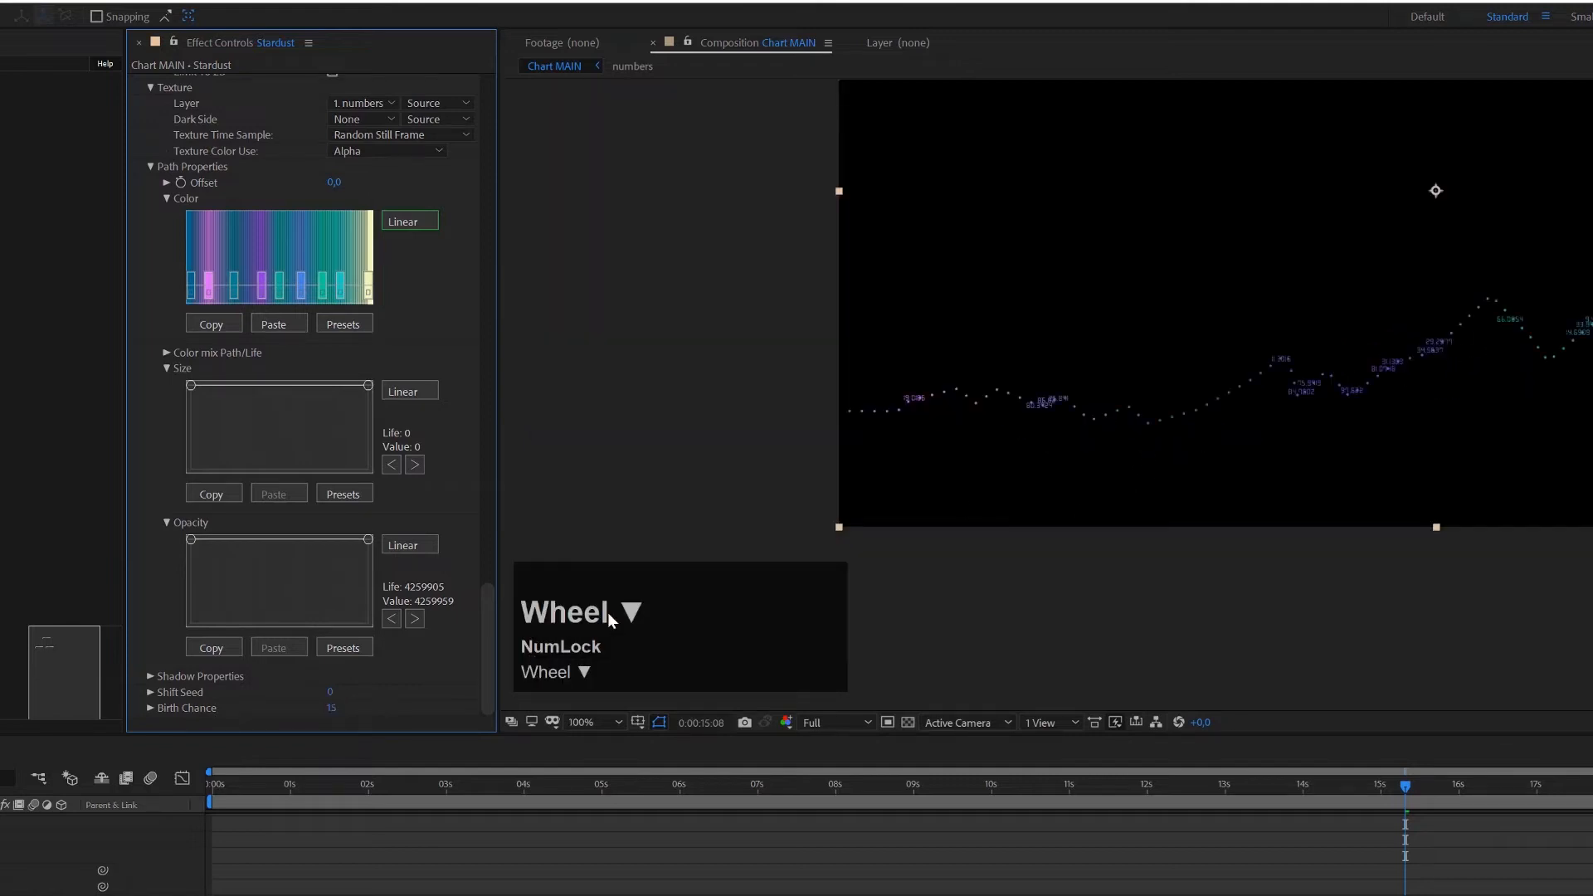
pyautogui.hotkey('ctrl', 'z')
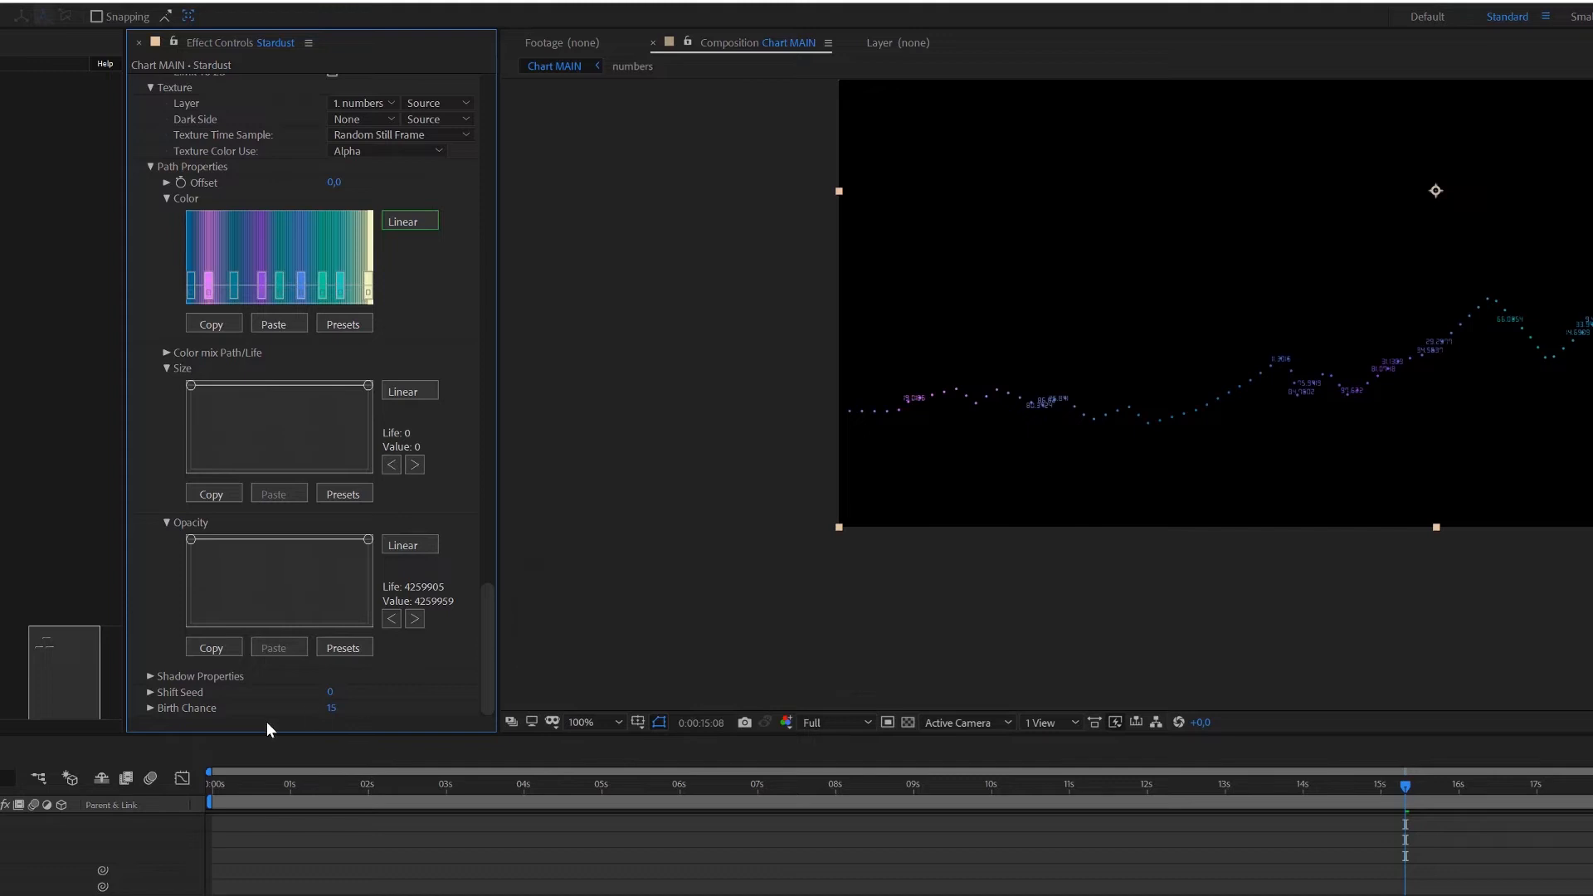
pyautogui.click(334, 708)
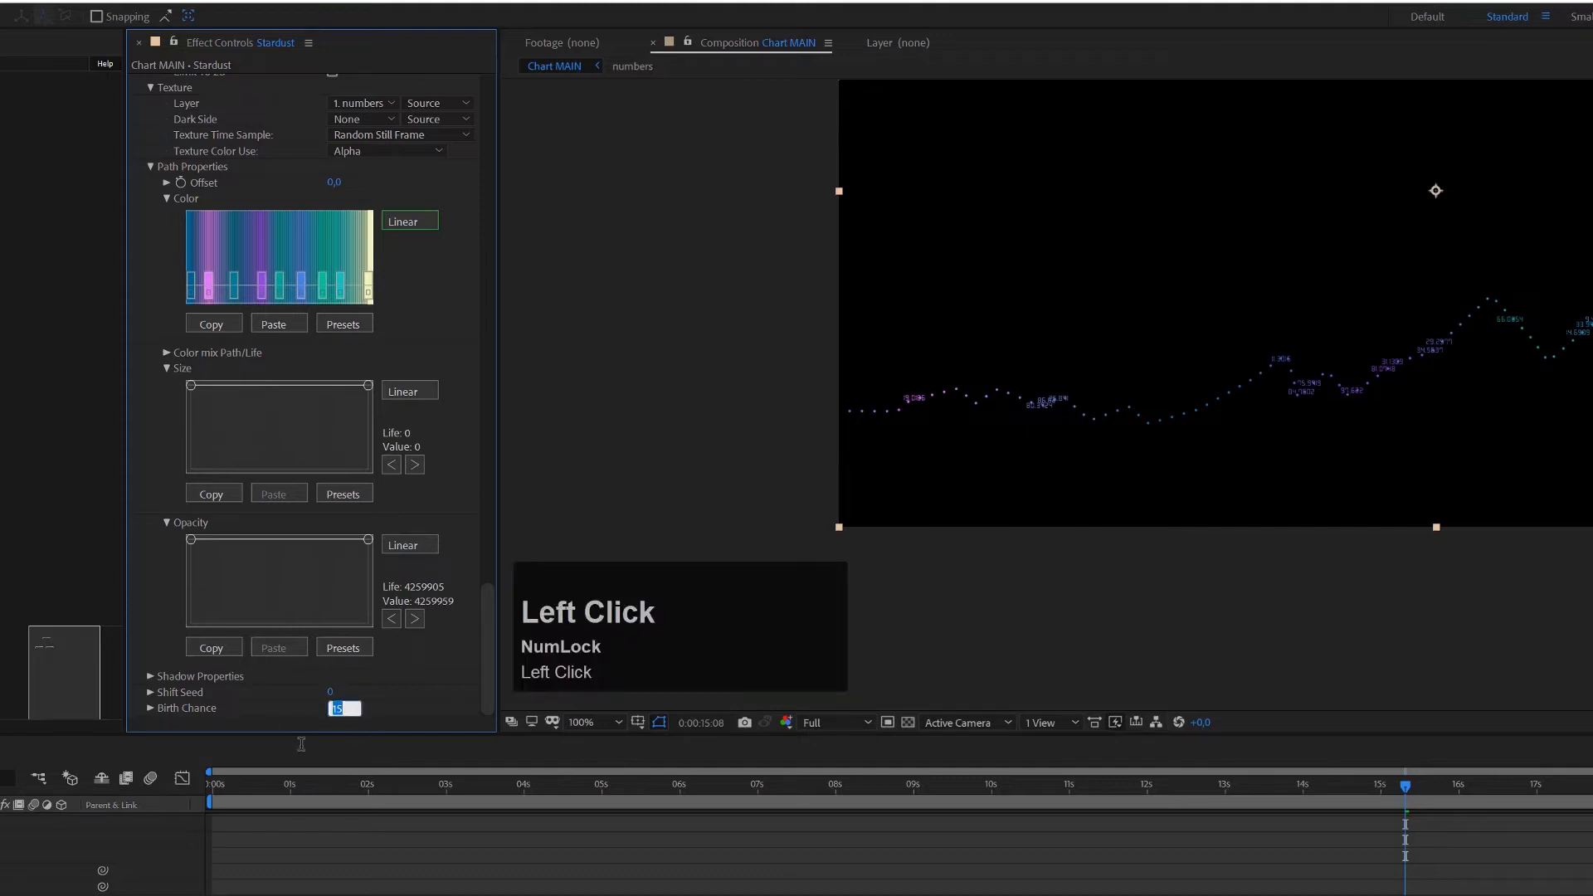
pyautogui.write('20')
pyautogui.press('Return')
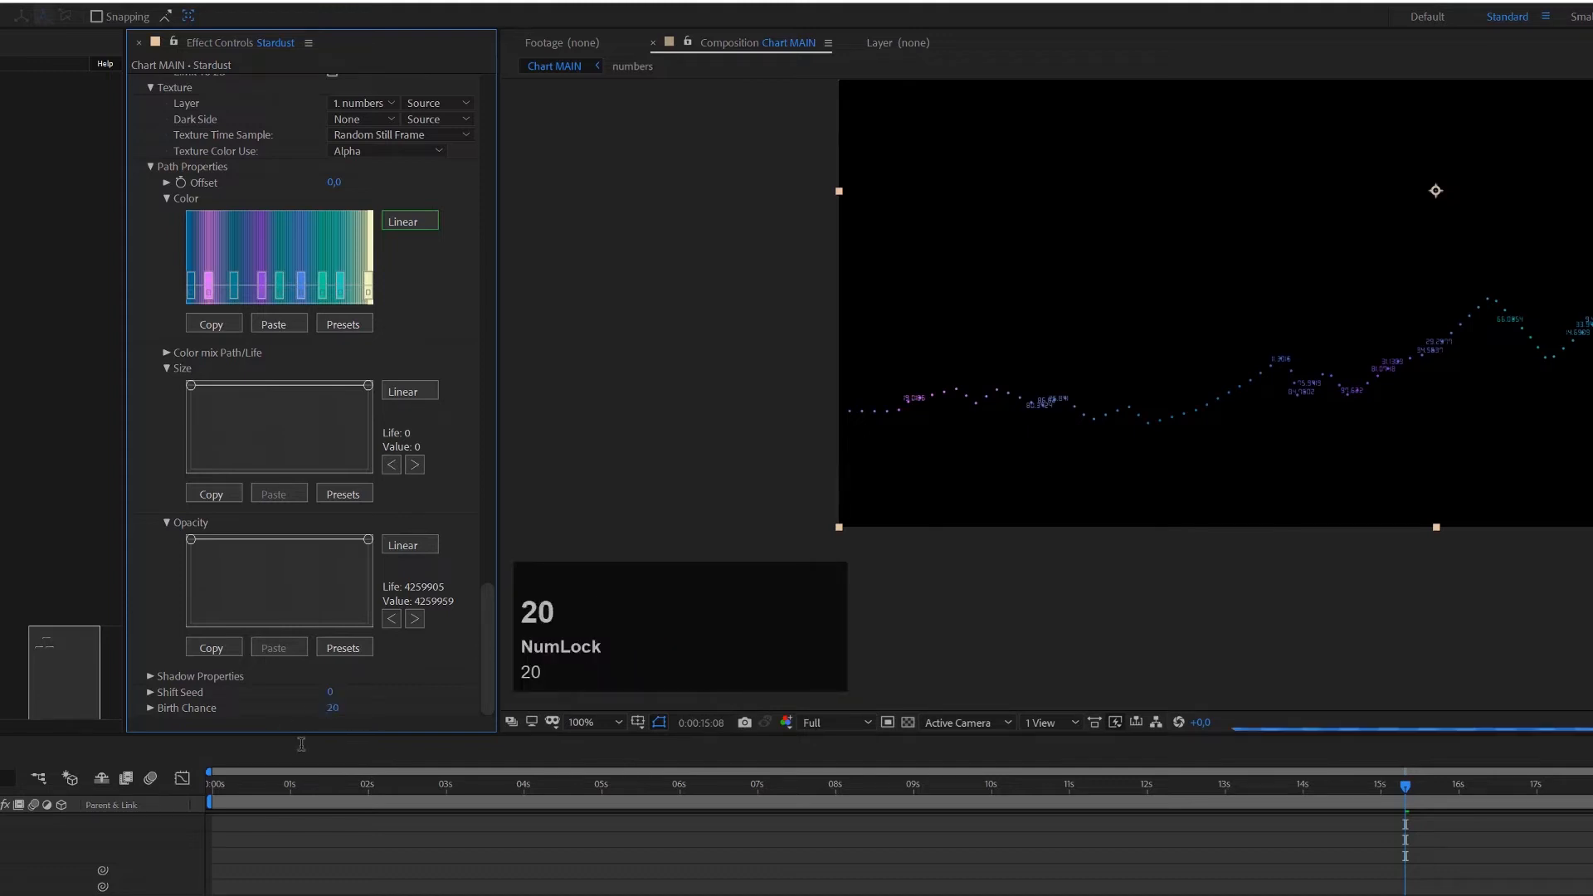
# Step: Try different Shift Seed values for the Numbers particle and set it to 44
pyautogui.click(333, 692)
pyautogui.moveTo(334, 694); pyautogui.dragTo(340, 692)
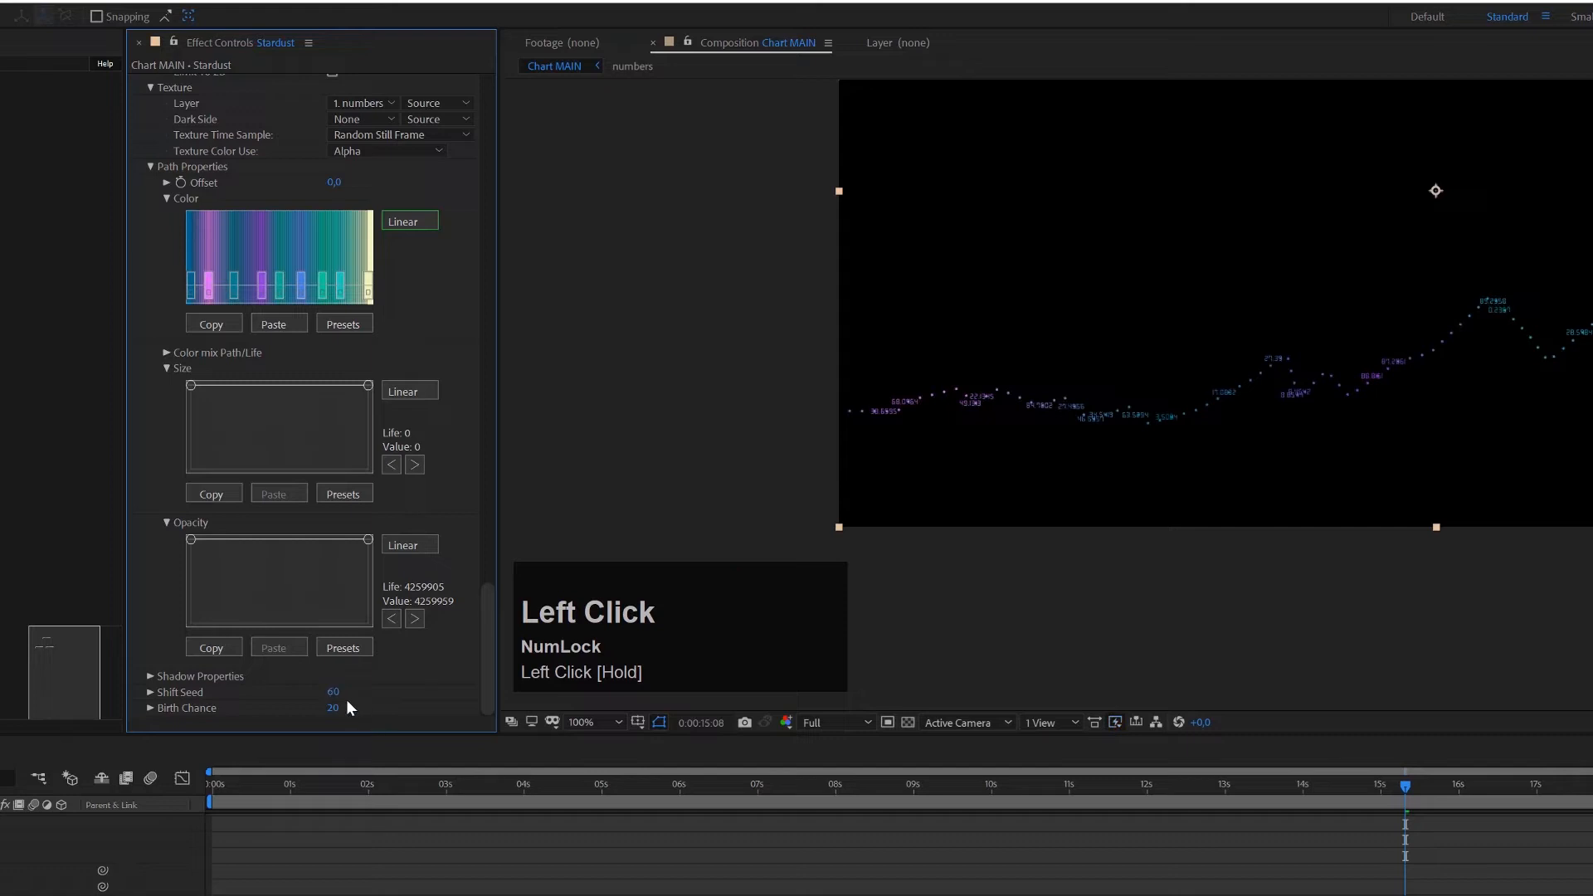
pyautogui.click(342, 693)
pyautogui.write('44')
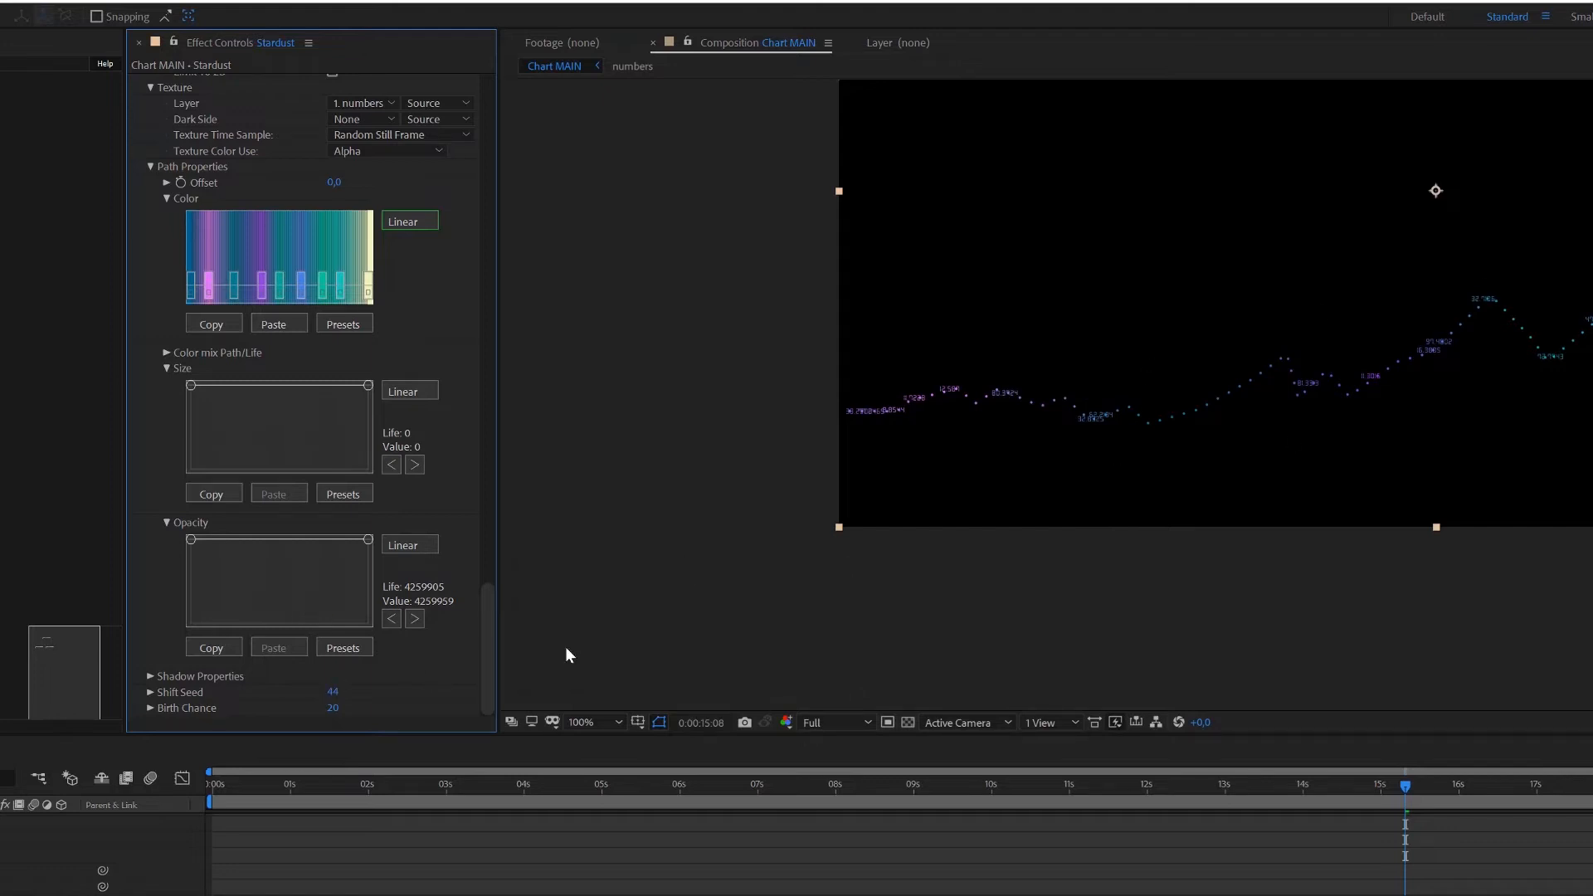
pyautogui.scroll(1, 1222, 415)
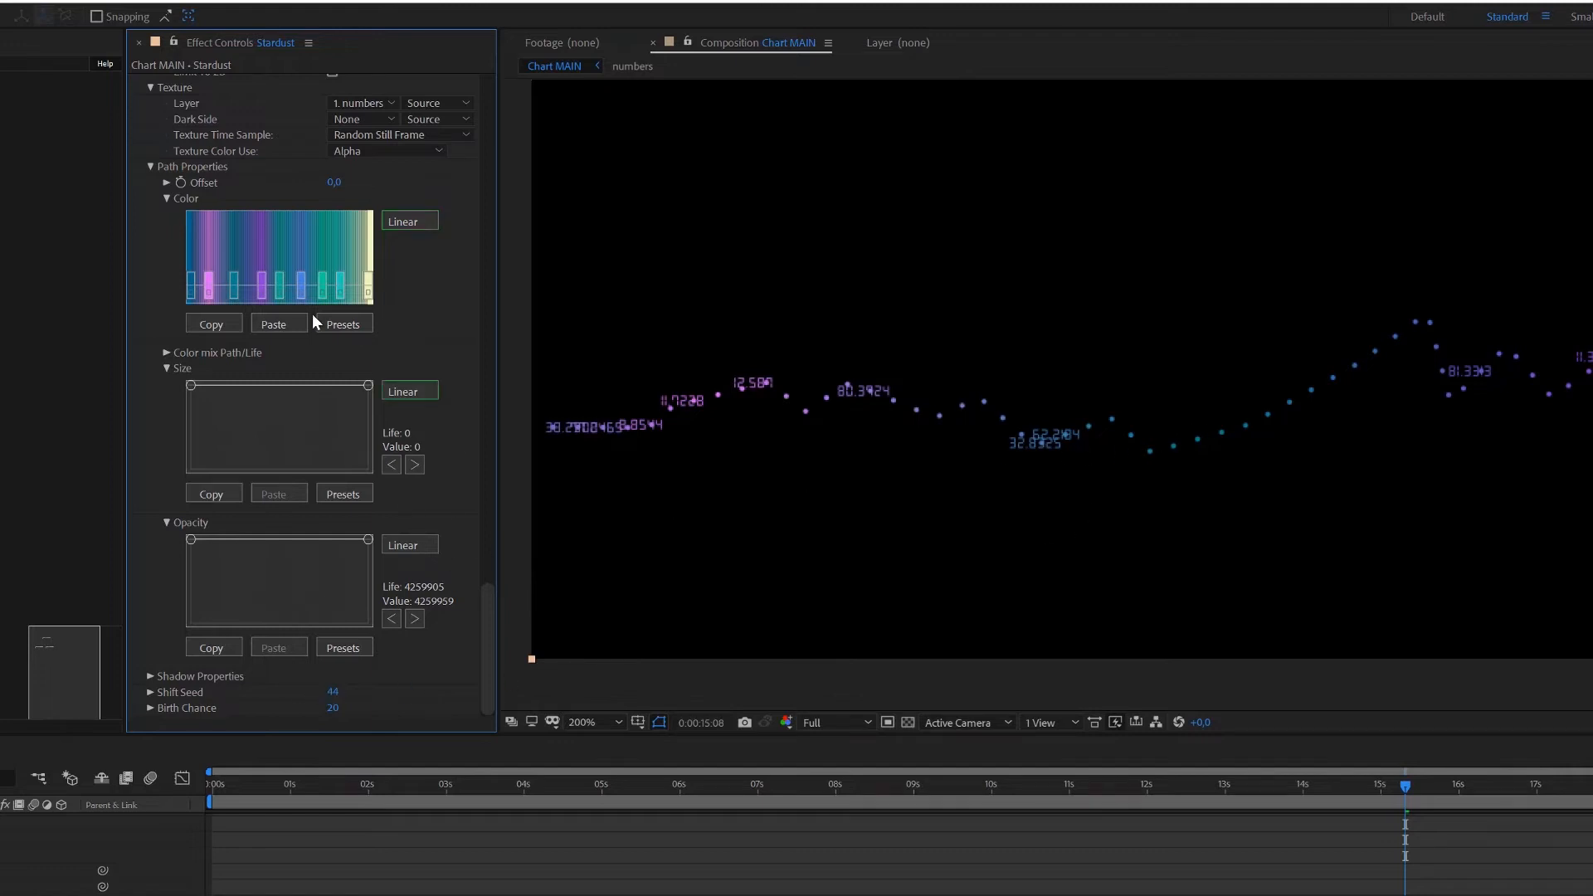
# Step: Change the Numbers node's Particle Color mode to Random From Gradient
pyautogui.moveTo(491, 634); pyautogui.dragTo(494, 567)
pyautogui.moveTo(493, 556); pyautogui.dragTo(493, 543)
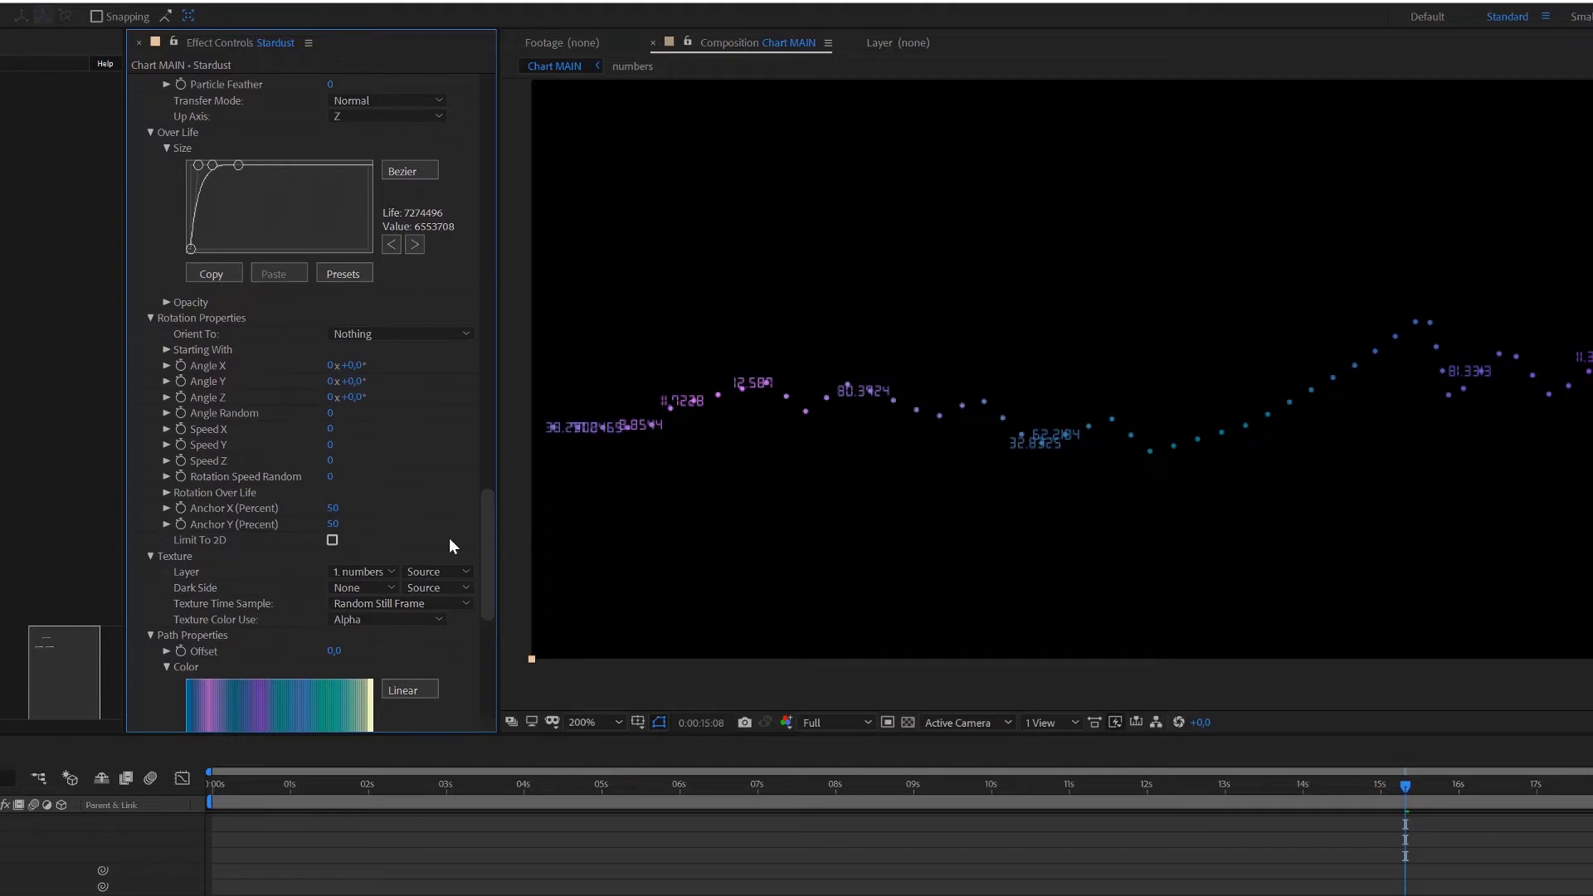
pyautogui.moveTo(491, 514); pyautogui.dragTo(501, 453)
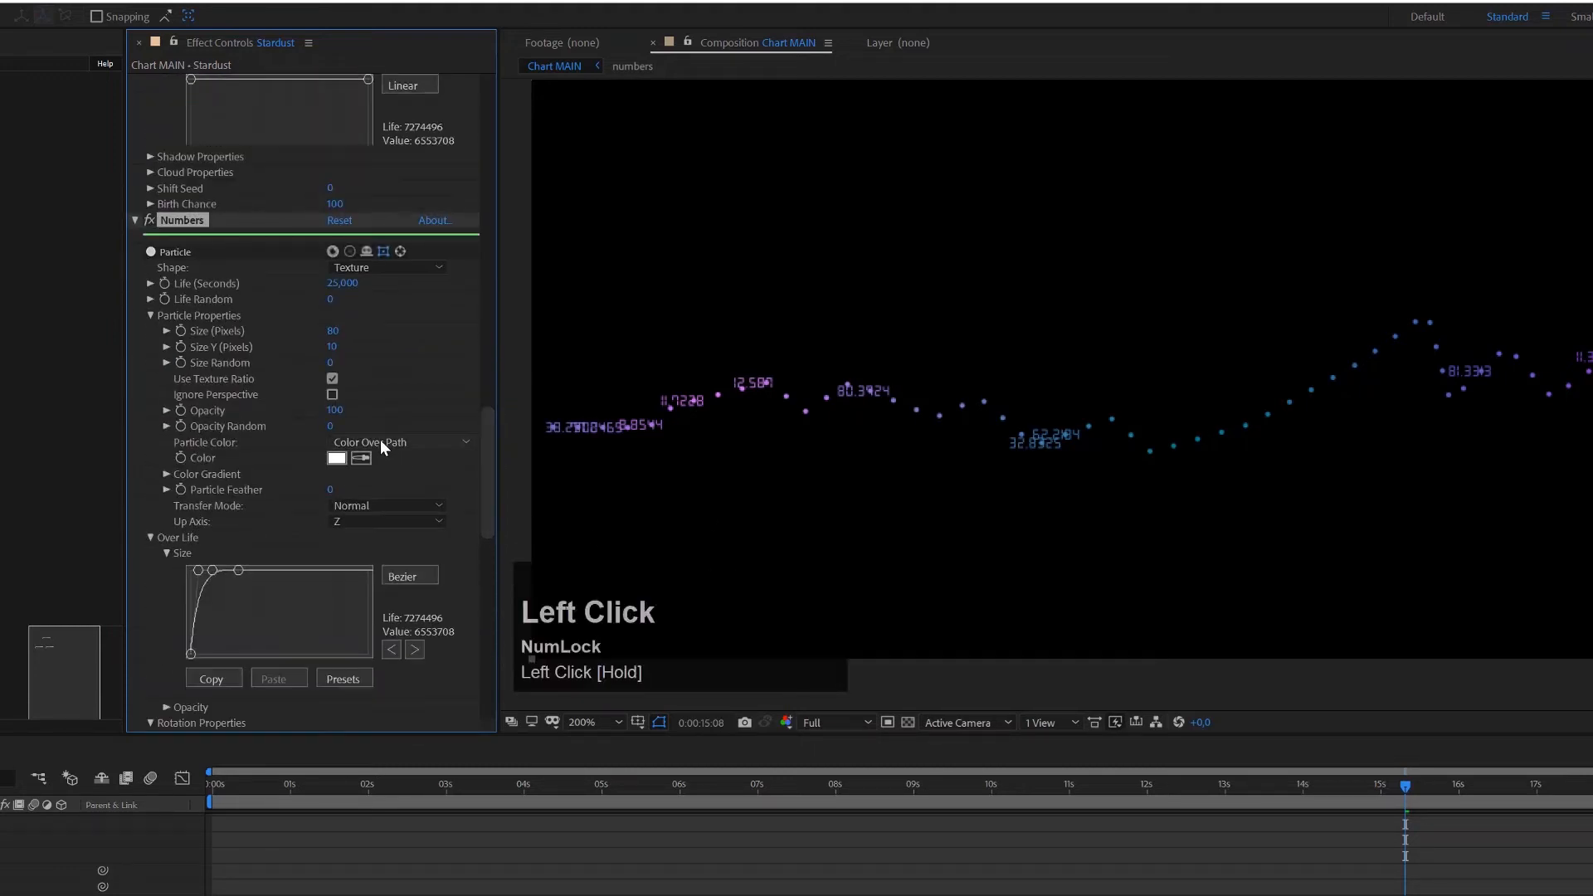
pyautogui.click(380, 439)
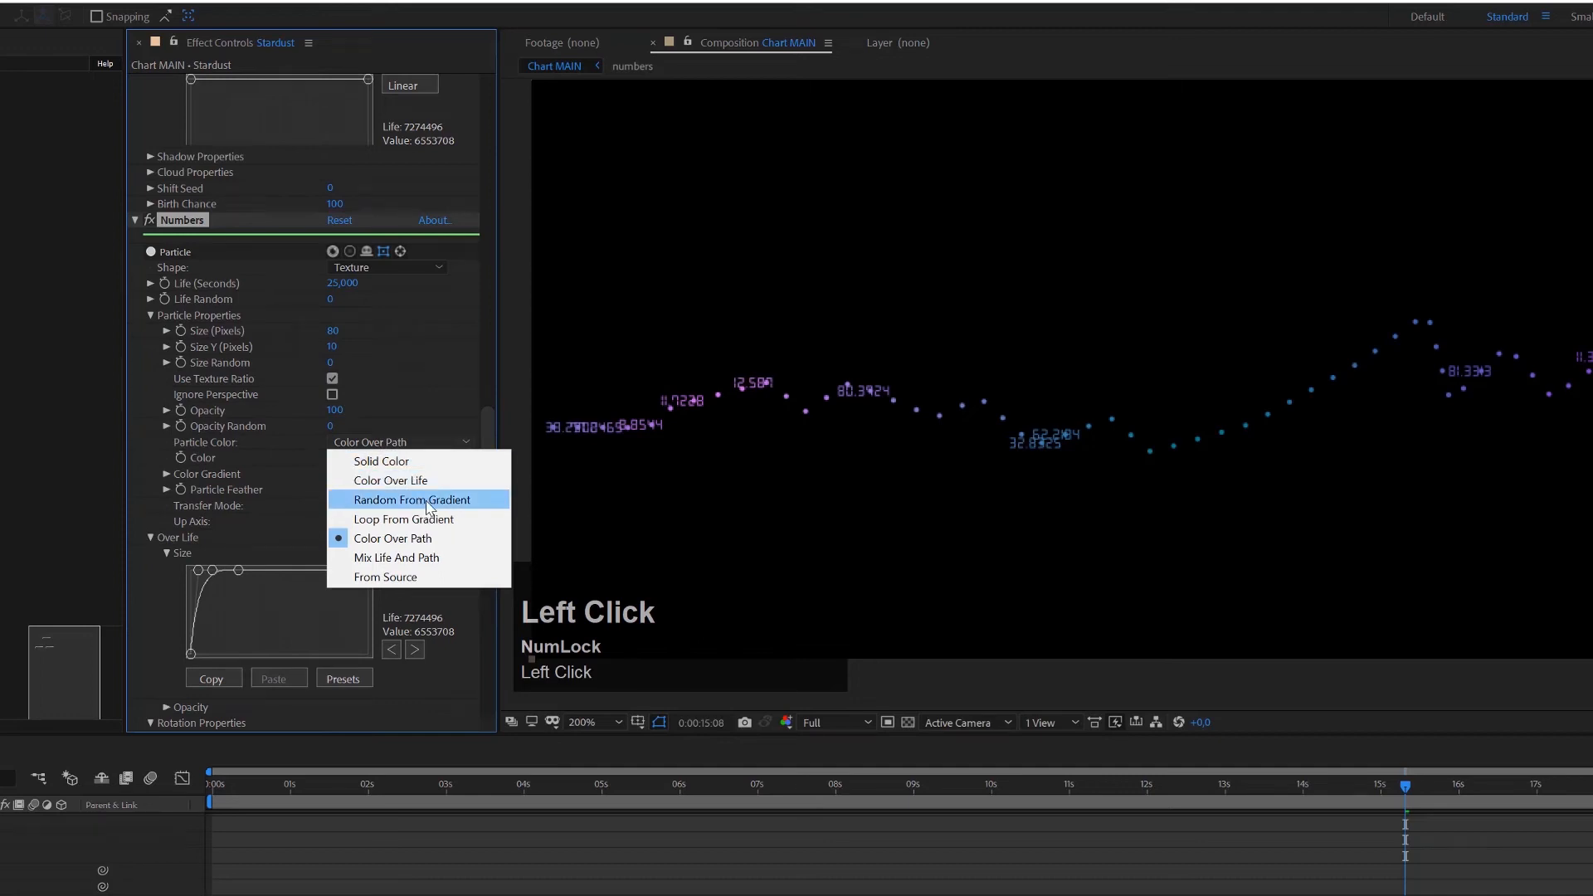
pyautogui.click(423, 500)
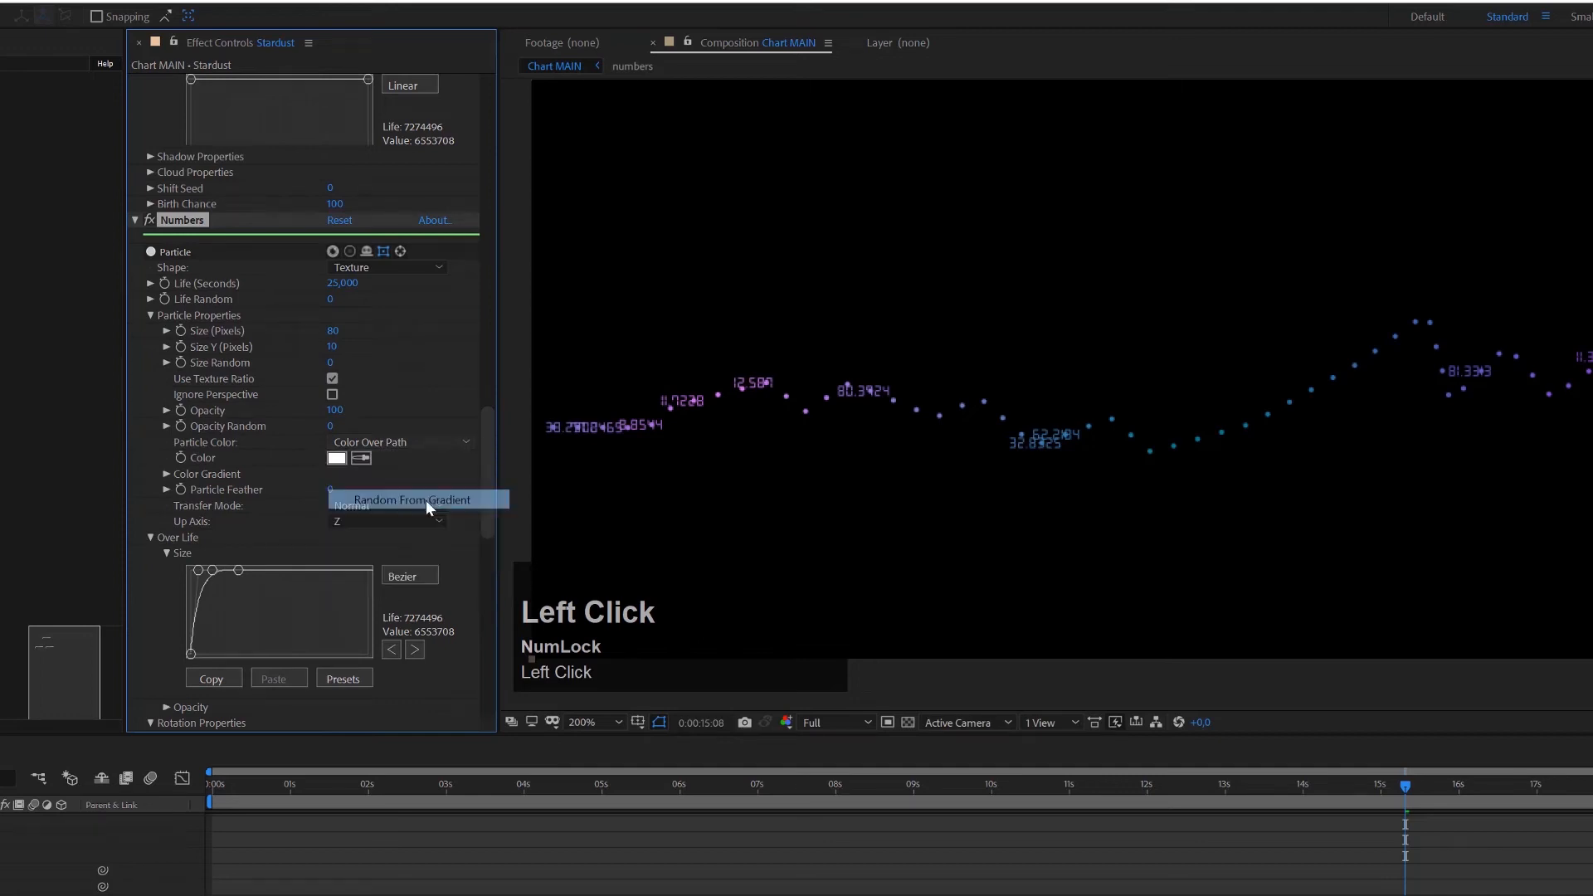
# Step: Expand the Numbers particle's Color Gradient and change its black start stop to a bright green
pyautogui.click(167, 474)
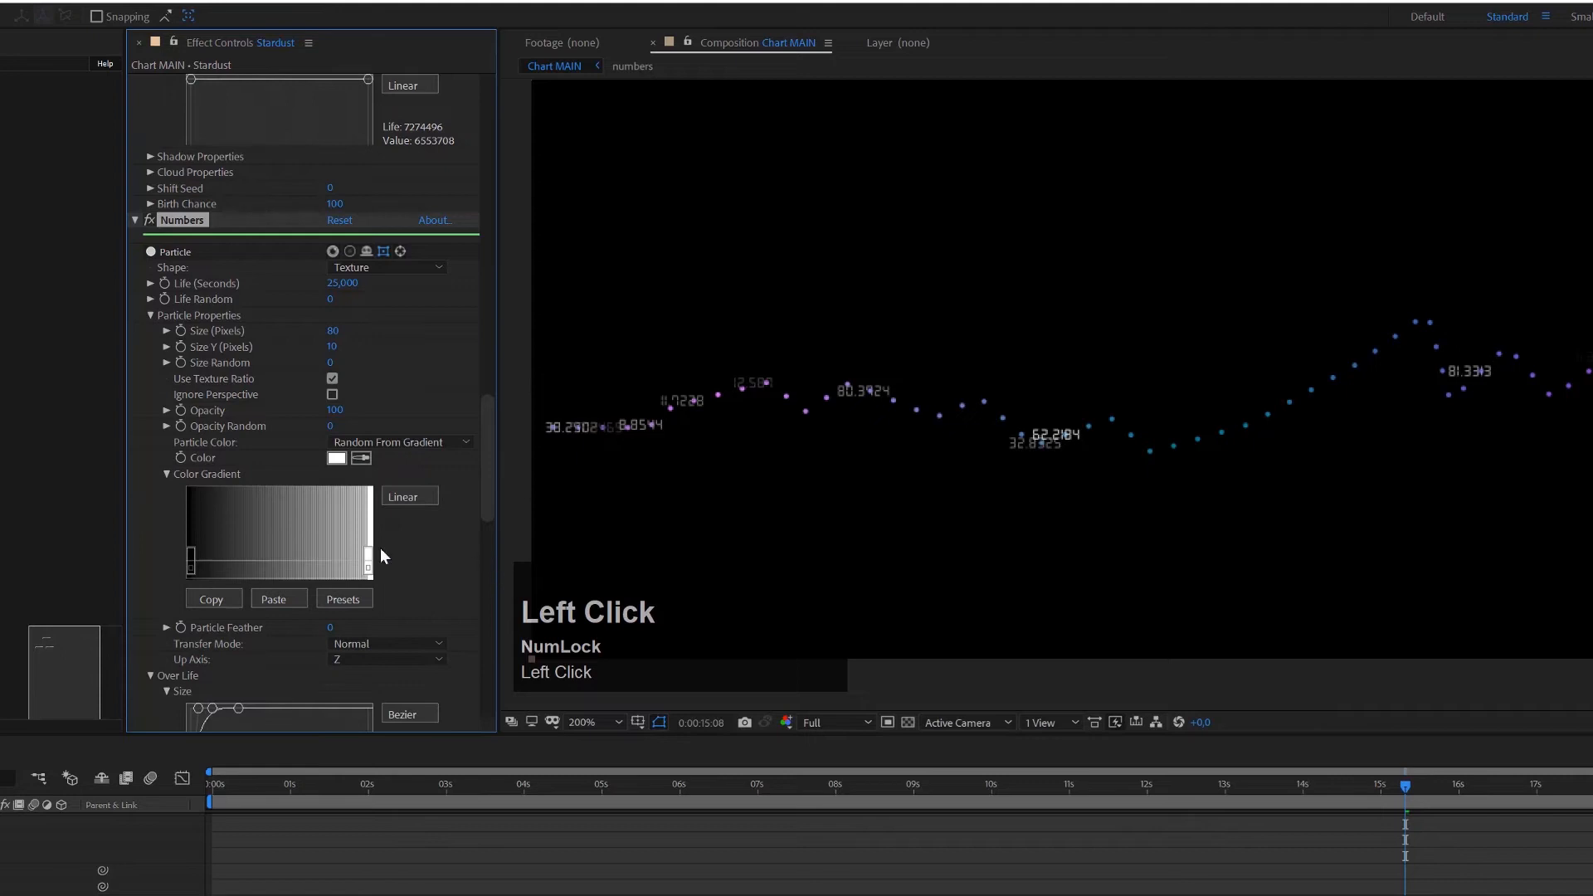
pyautogui.doubleClick(190, 569)
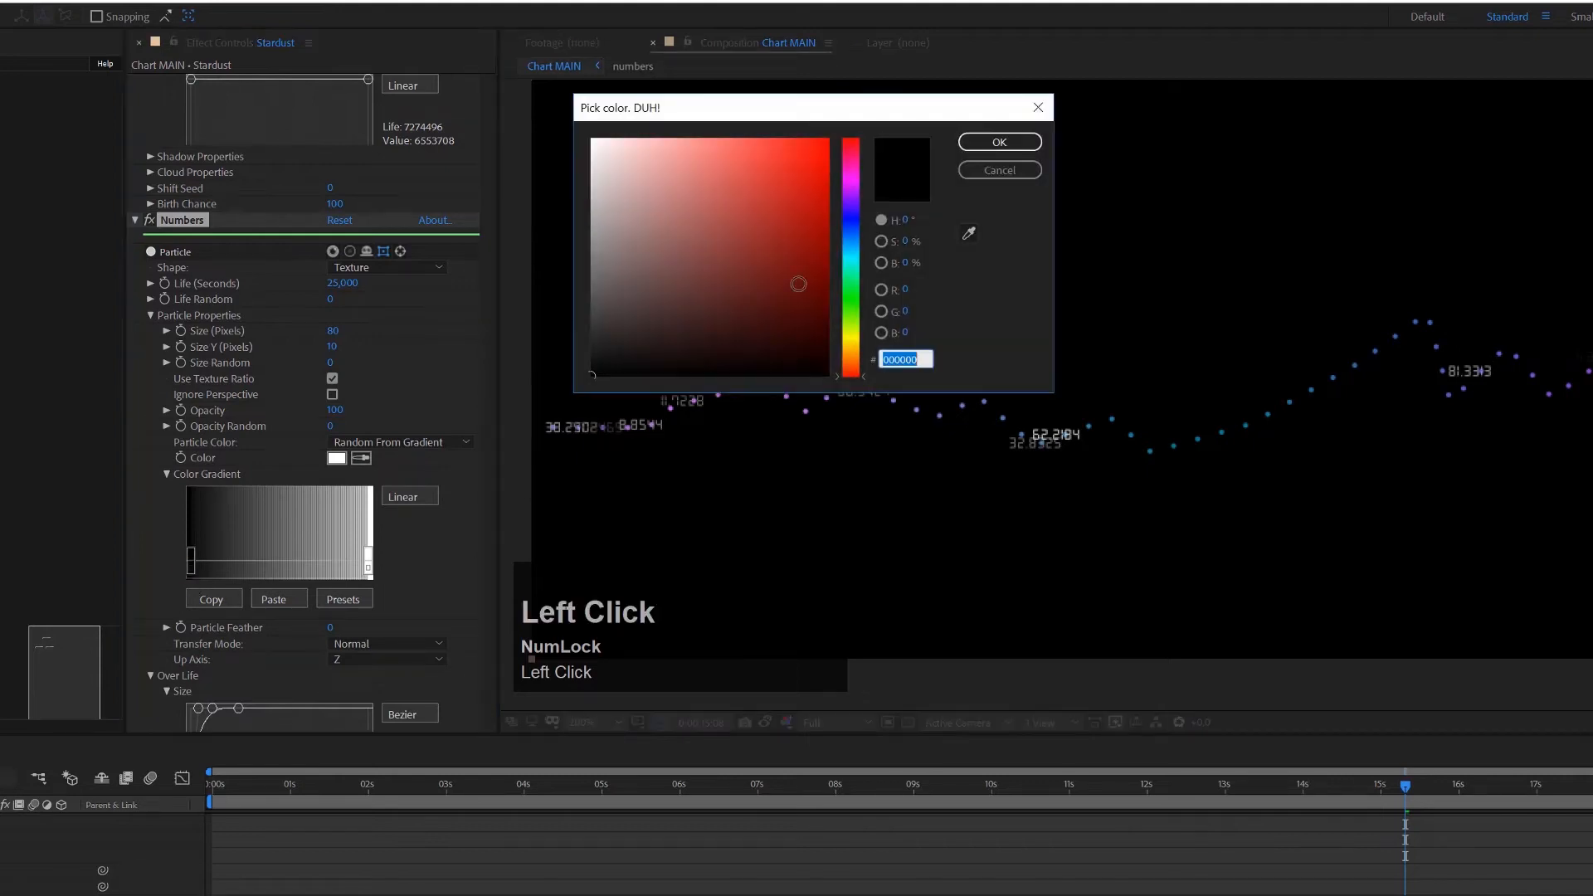
pyautogui.click(859, 276)
pyautogui.moveTo(777, 149); pyautogui.dragTo(810, 142)
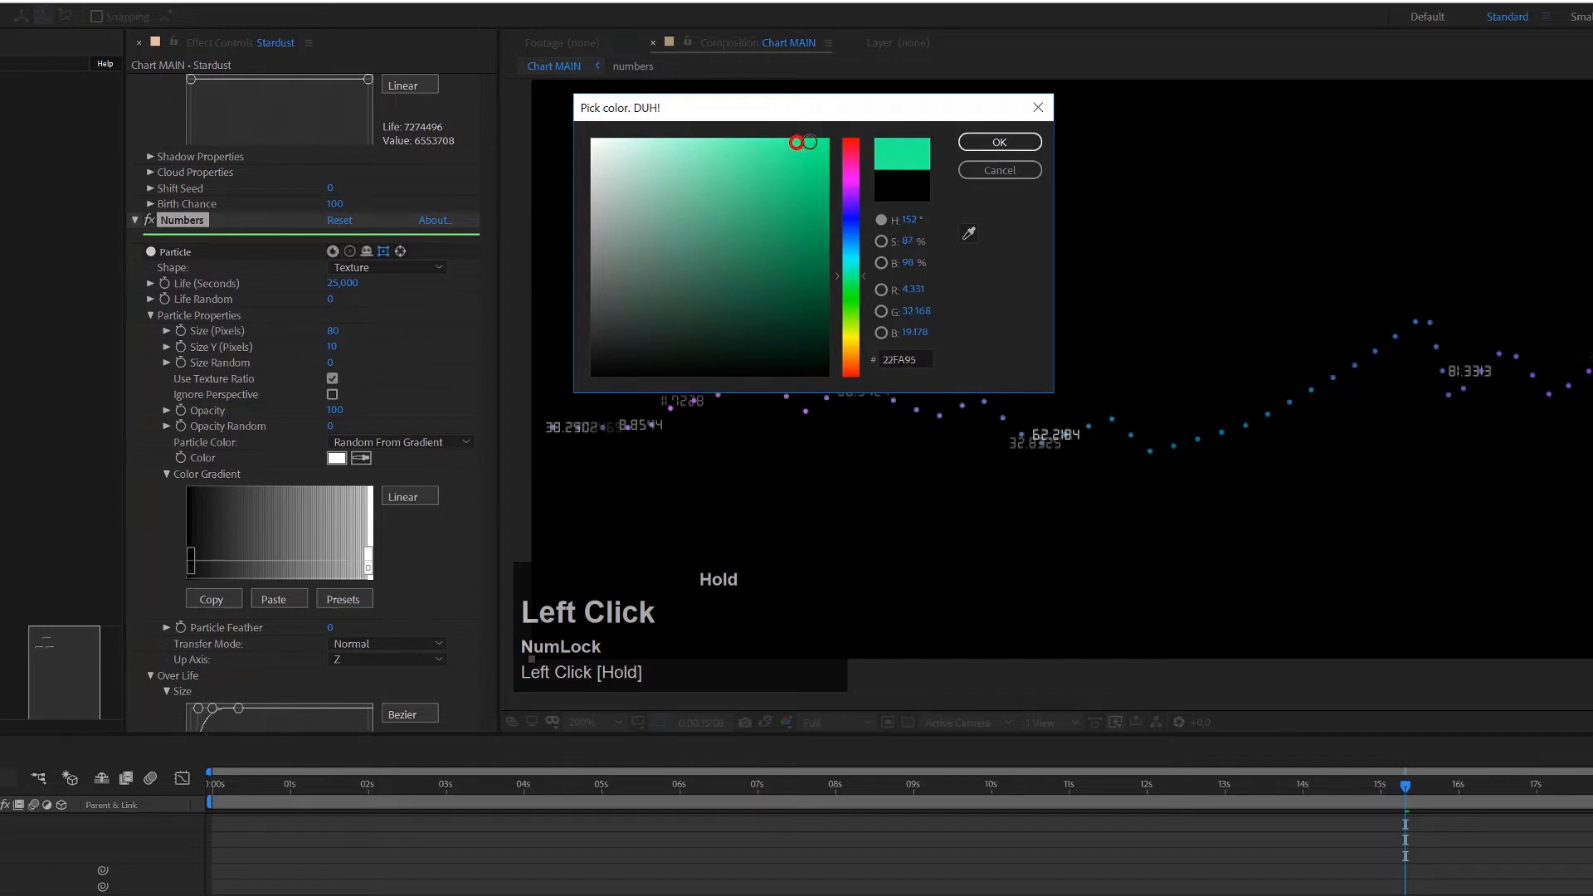
pyautogui.click(1000, 142)
# Step: Change the white end stop of the Numbers particle's Color Gradient to a saturated pinkish red
pyautogui.click(368, 570)
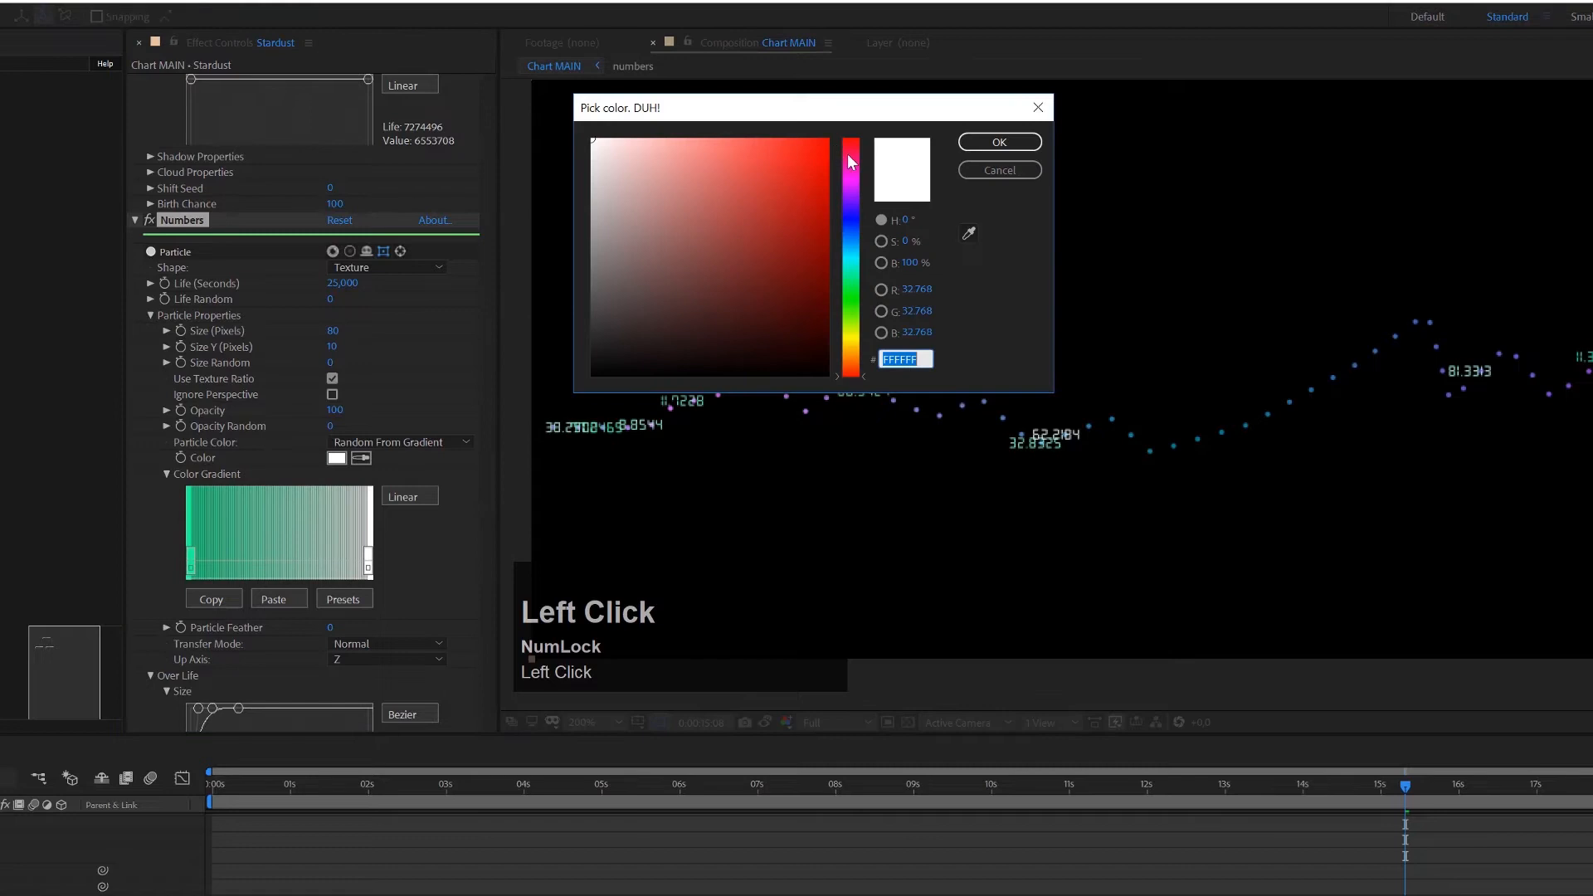
pyautogui.moveTo(851, 162); pyautogui.dragTo(859, 163)
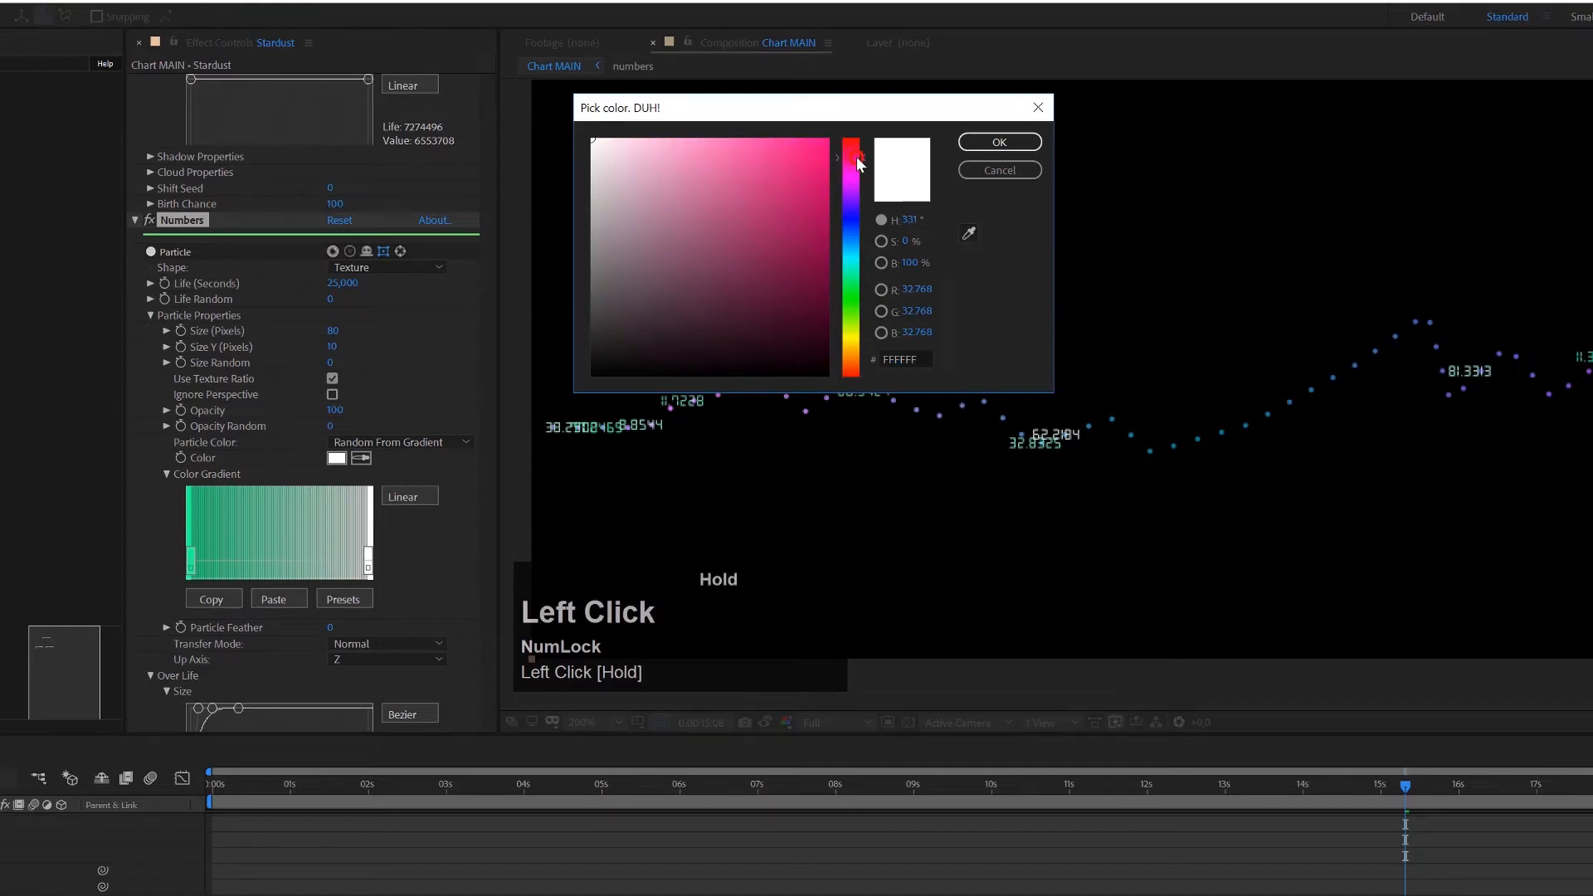
pyautogui.moveTo(792, 158); pyautogui.dragTo(824, 152)
pyautogui.click(1028, 147)
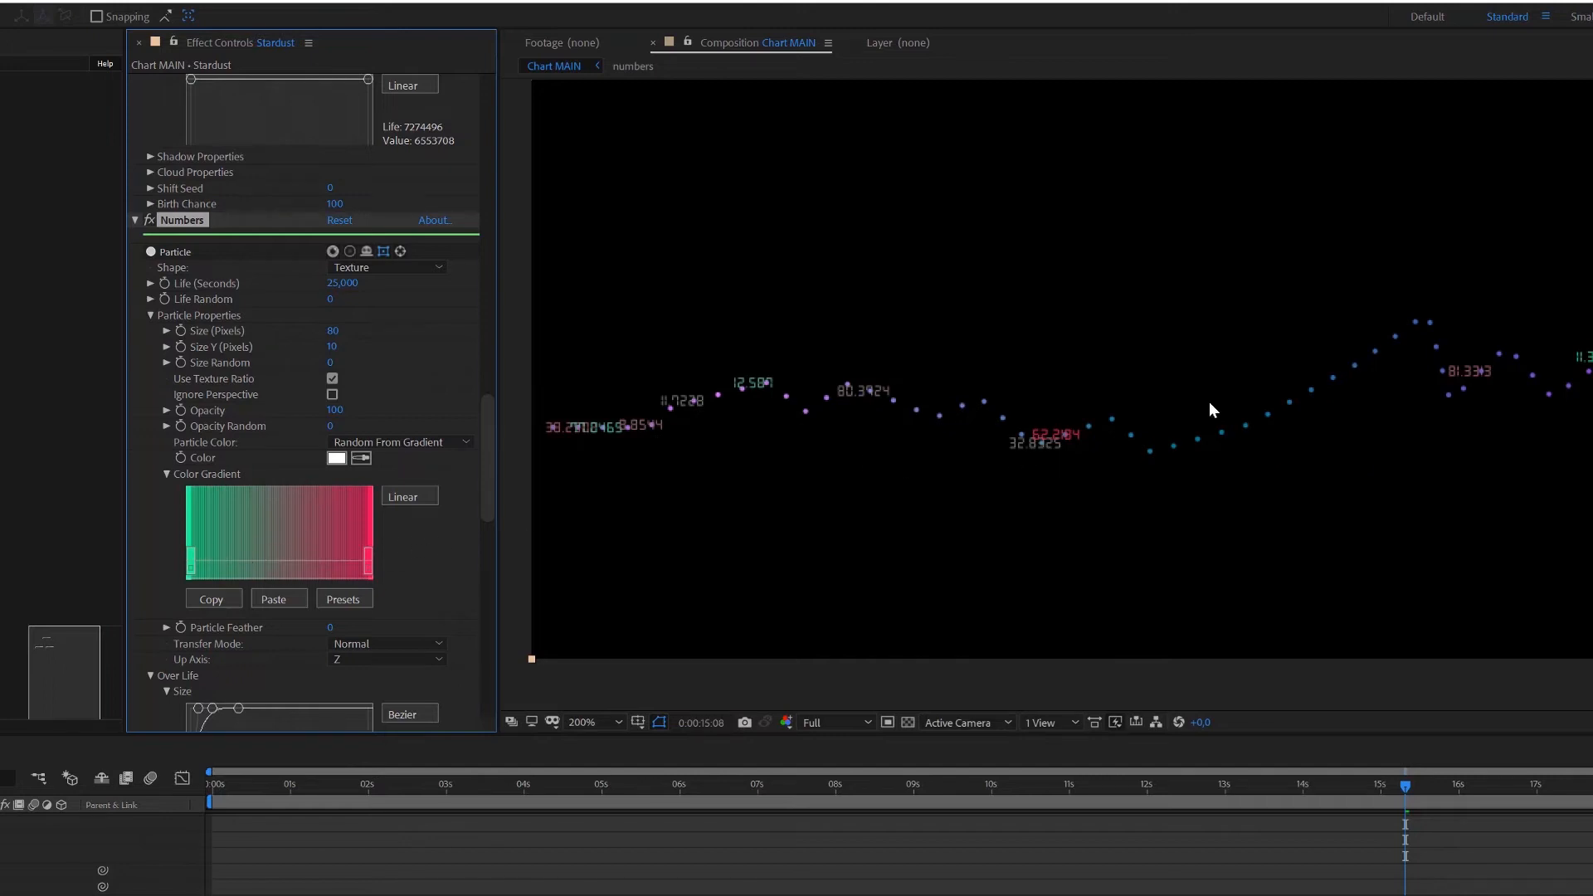
# Step: Switch the Numbers Color Gradient's interpolation to Hold and move the red stop inward to about two-thirds of the gradient
pyautogui.click(408, 496)
pyautogui.moveTo(370, 565)
pyautogui.mouseDown()
pyautogui.moveTo(316, 564)
pyautogui.moveTo(330, 562)
pyautogui.mouseUp()
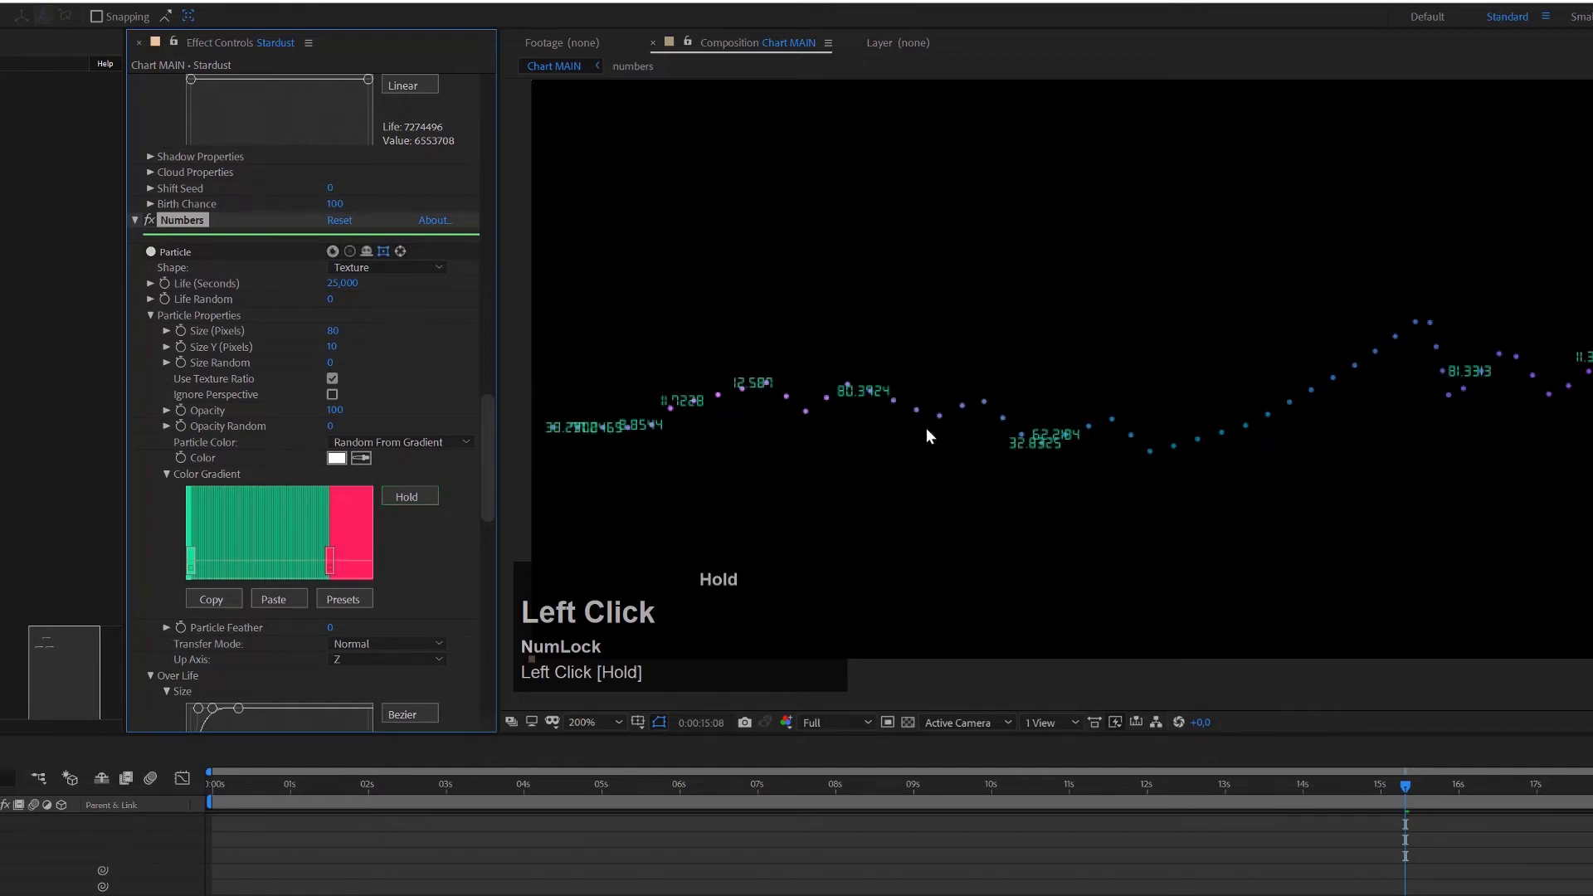
pyautogui.scroll(-1, 1187, 405)
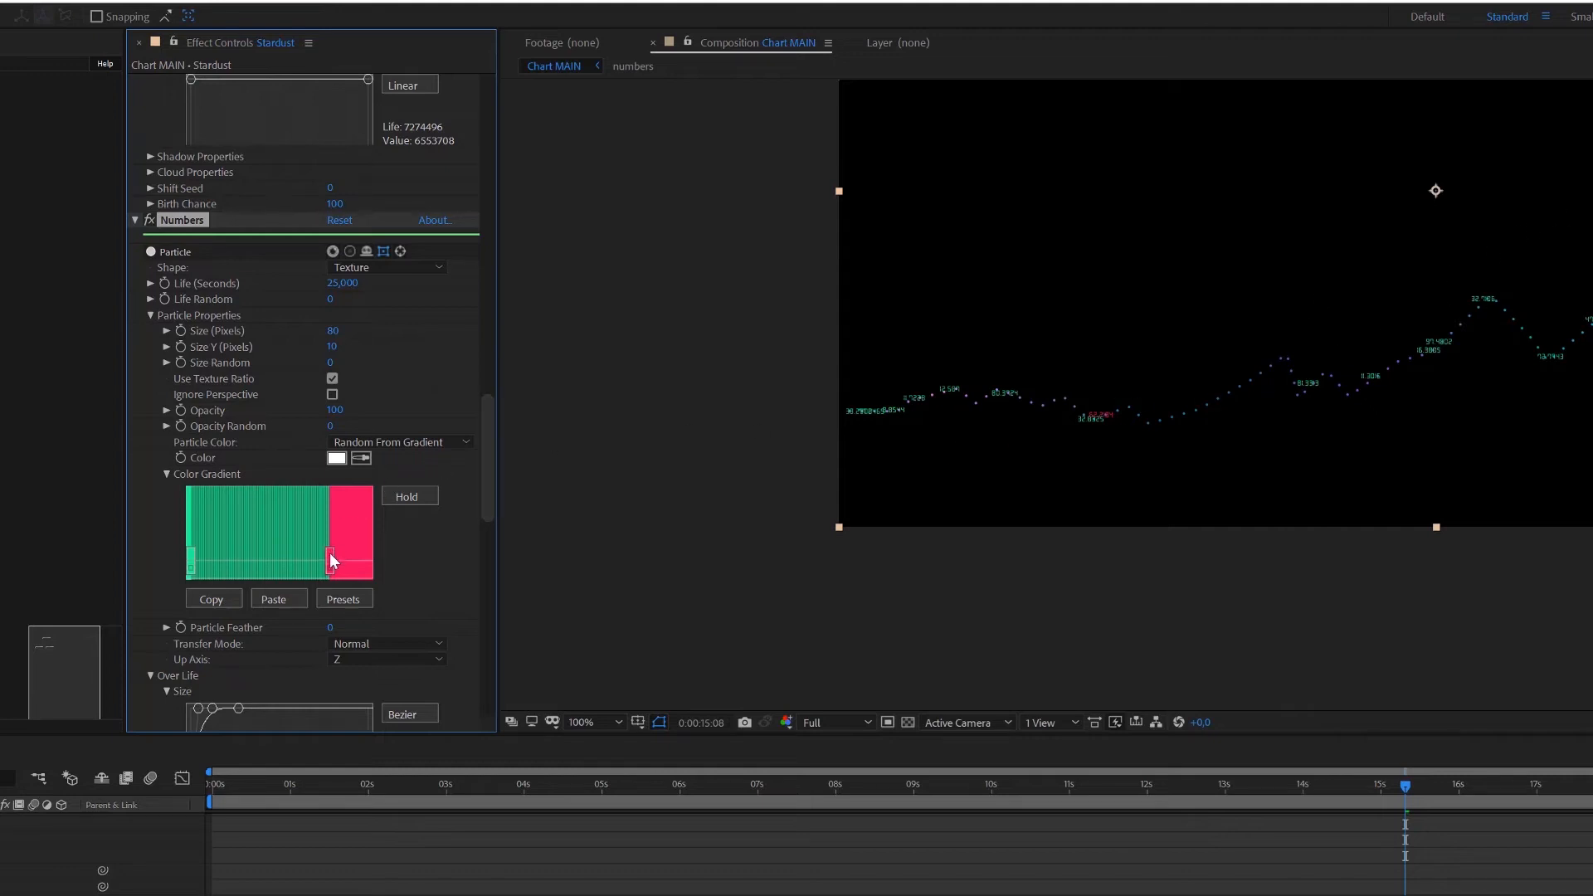
pyautogui.moveTo(331, 562); pyautogui.dragTo(313, 563)
# Step: Set the Numbers particle's Shift Seed to 184 to redistribute the numbers along the line
pyautogui.moveTo(486, 481); pyautogui.dragTo(499, 711)
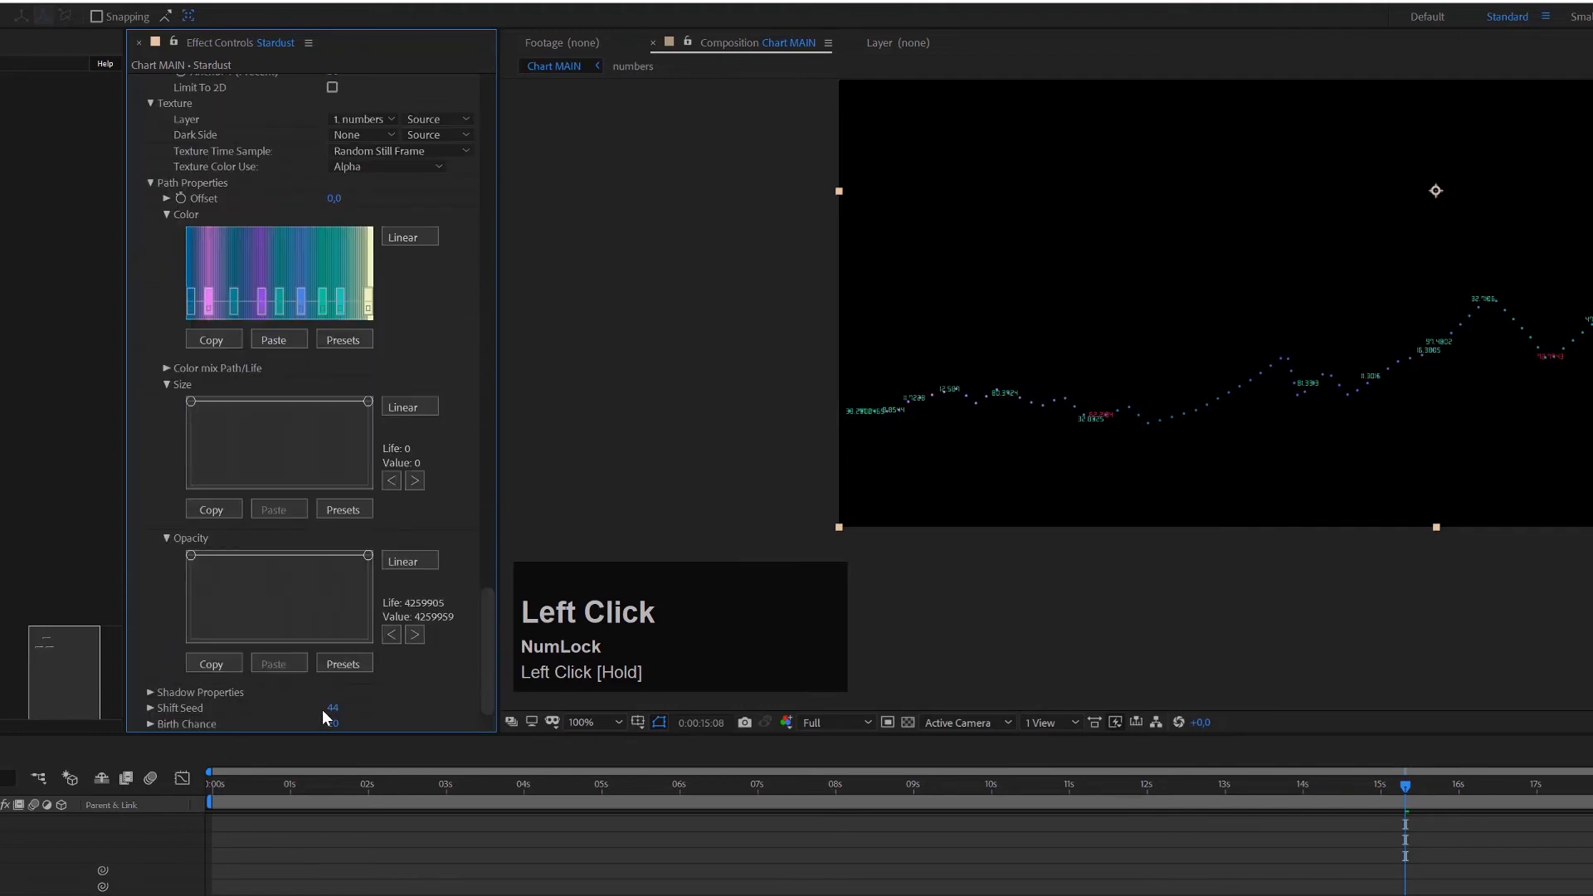
pyautogui.moveTo(333, 707); pyautogui.dragTo(343, 707)
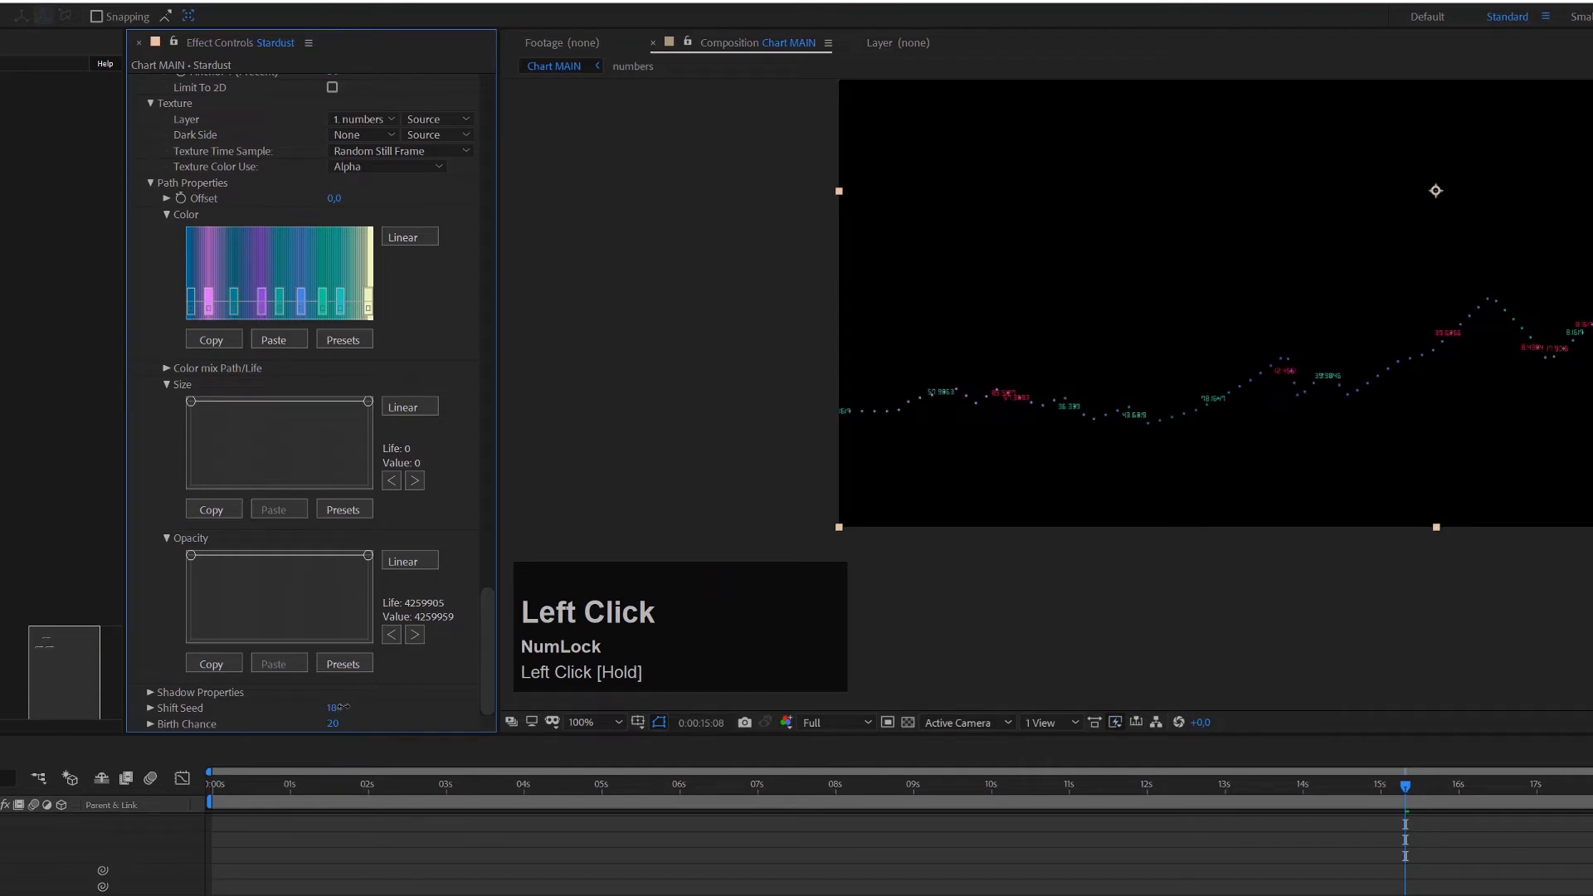
pyautogui.scroll(-1, 1452, 375)
pyautogui.scroll(1, 1451, 375)
pyautogui.scroll(1, 1245, 439)
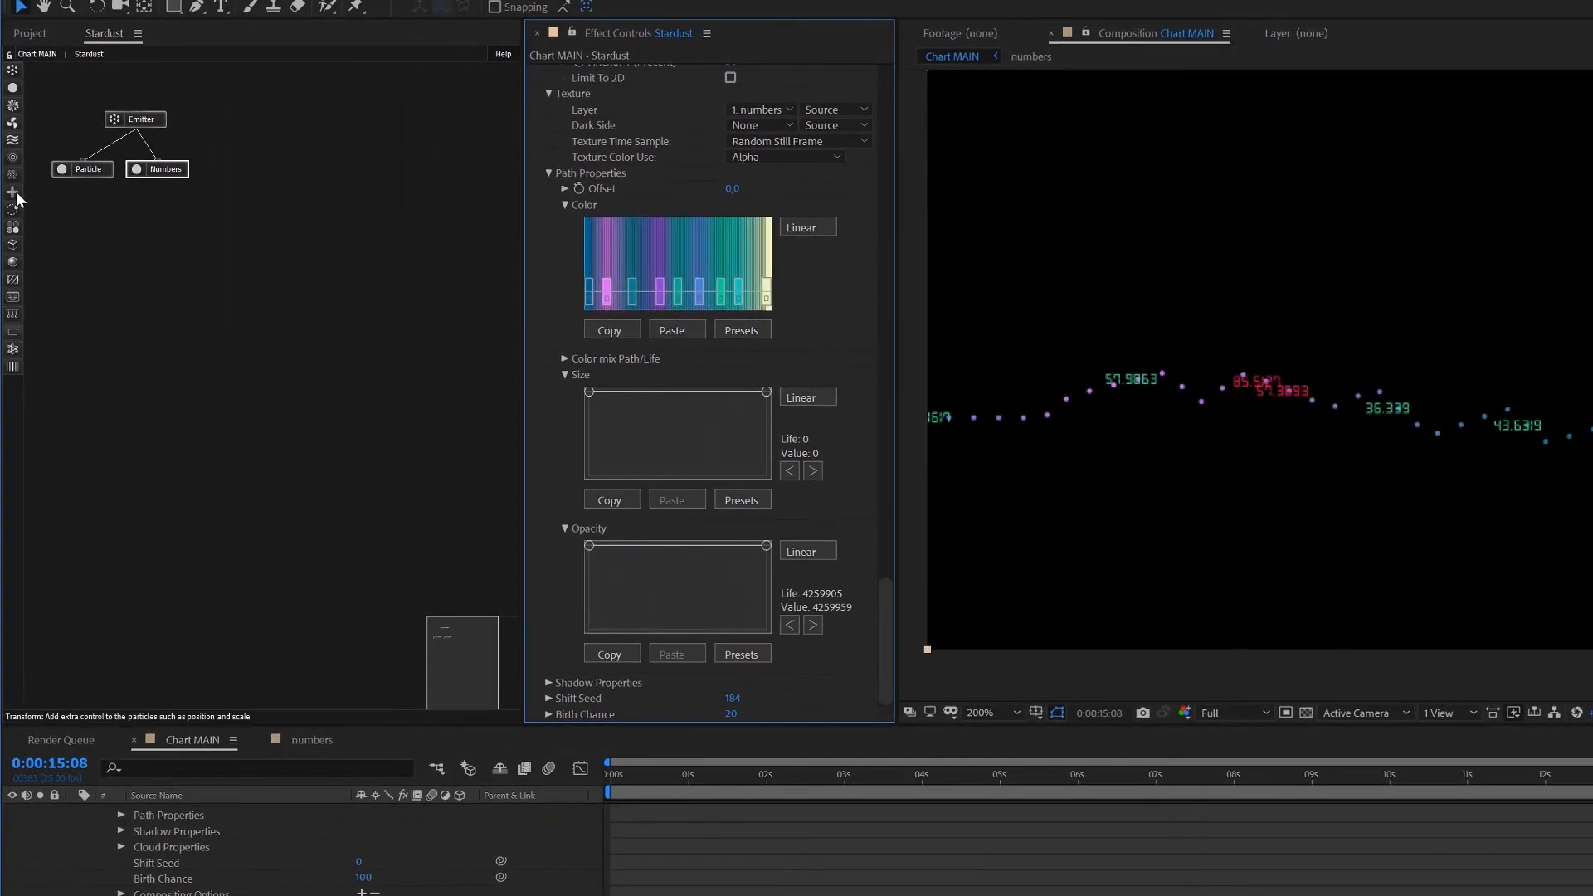
# Step: Attach a Transform node to the Numbers particle and raise the numbers by setting its Position Y to -50
pyautogui.moveTo(16, 199); pyautogui.dragTo(162, 171)
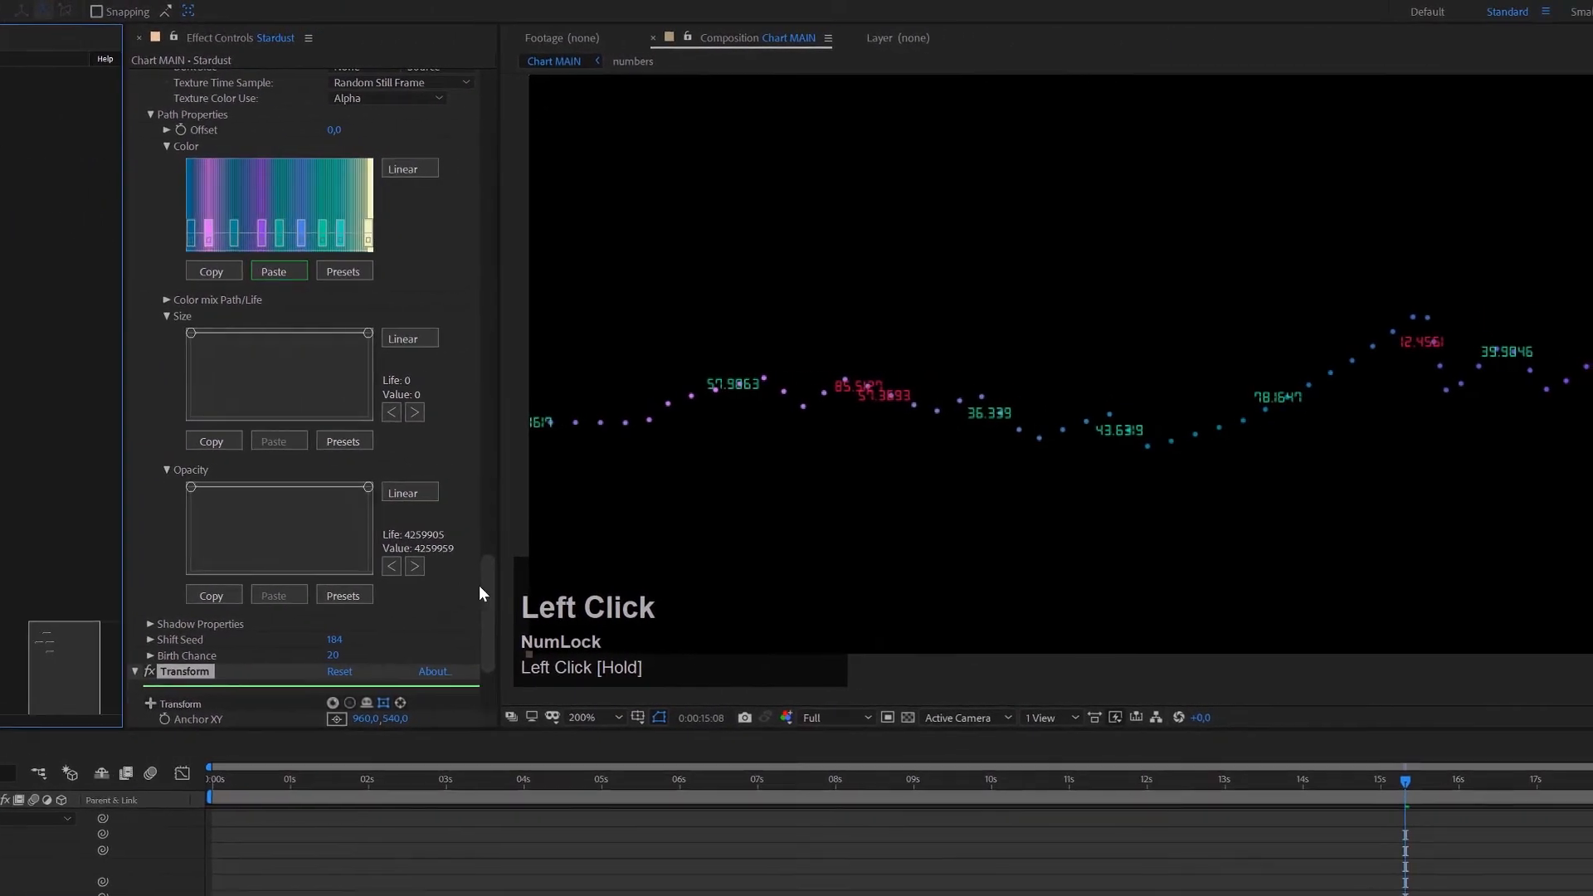
pyautogui.moveTo(493, 591); pyautogui.dragTo(475, 640)
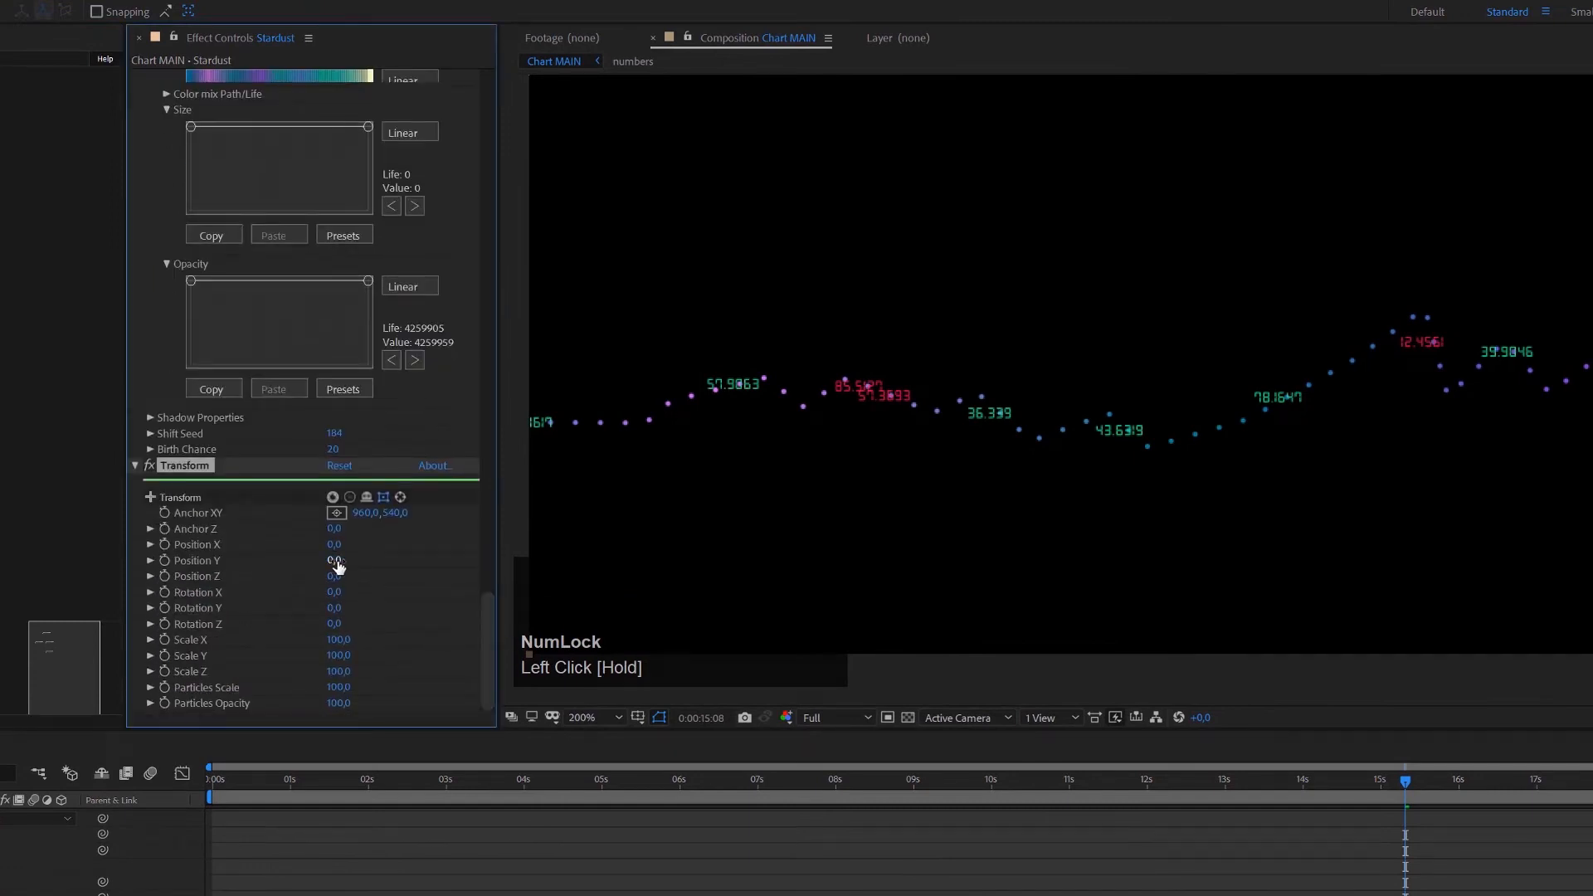
pyautogui.moveTo(339, 560); pyautogui.dragTo(332, 561)
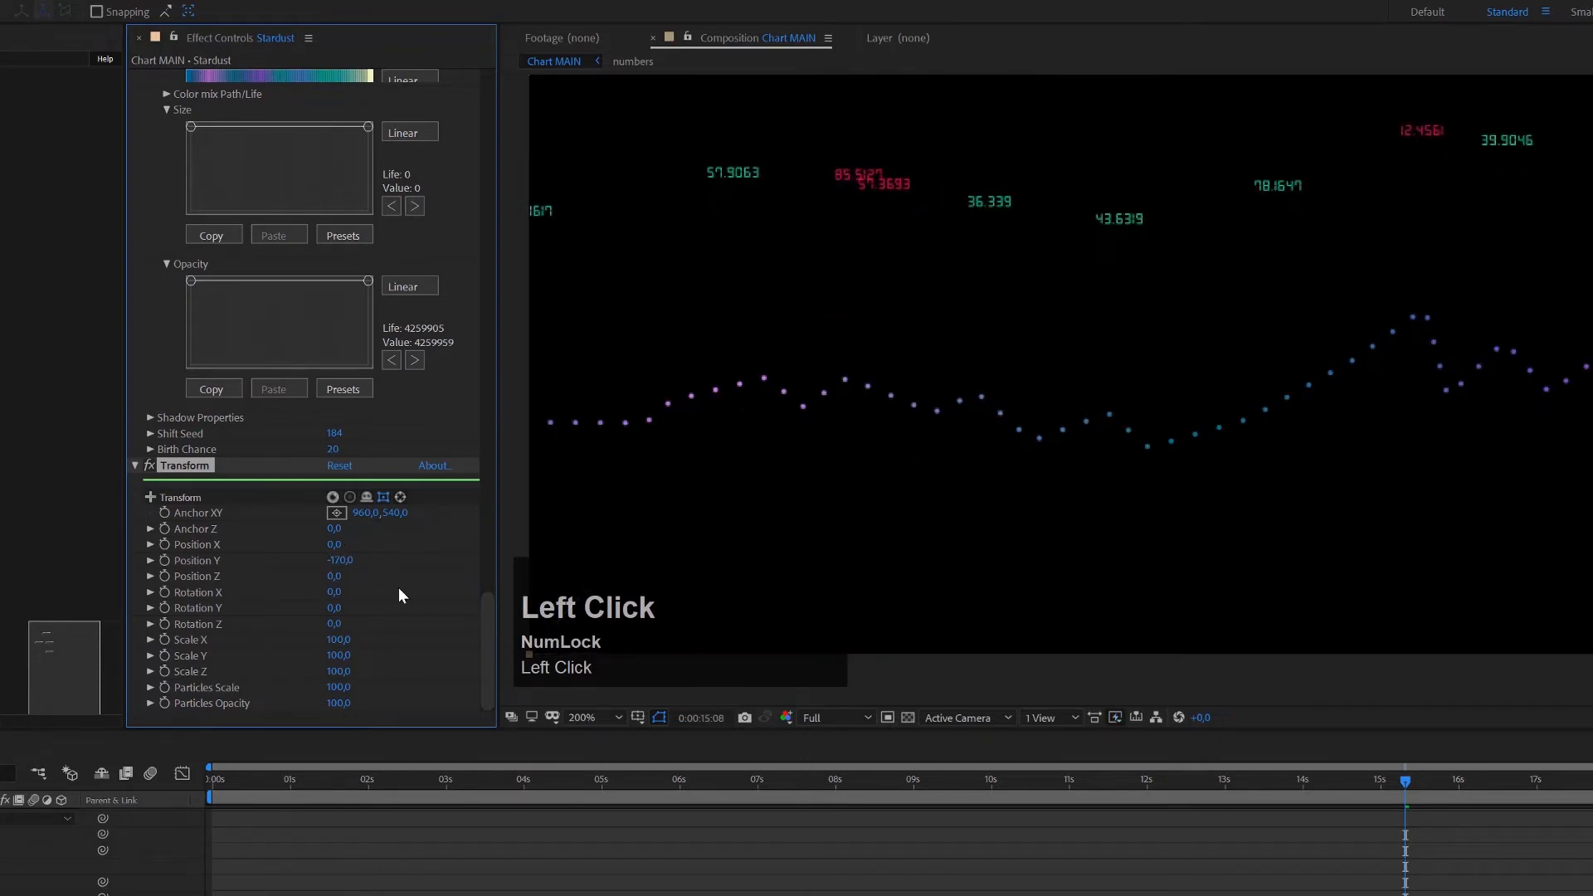
pyautogui.click(342, 561)
pyautogui.write('-')
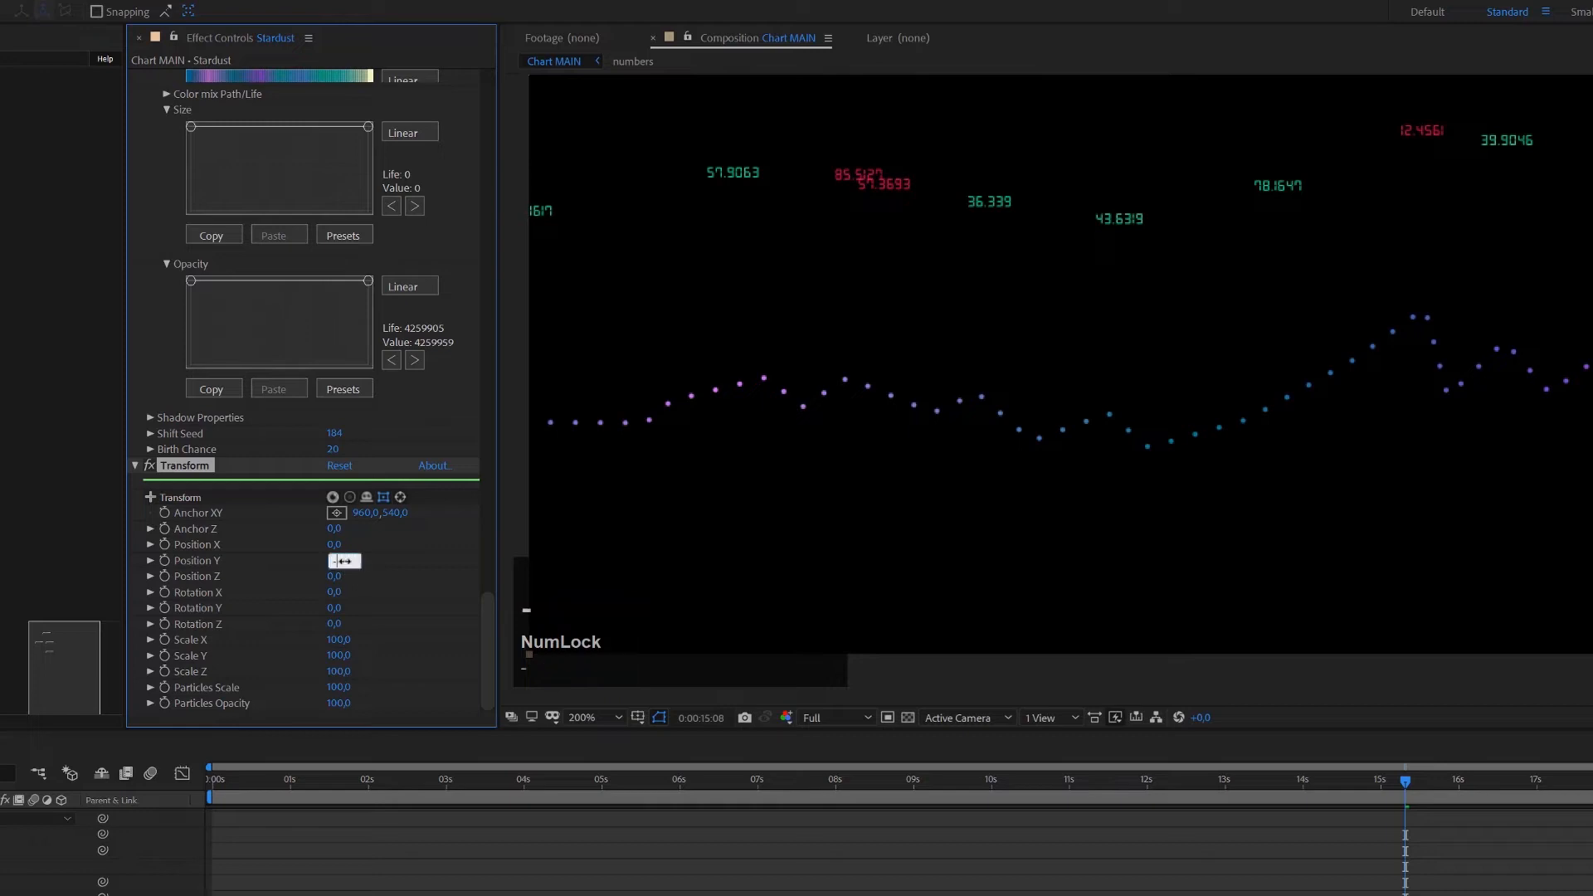
pyautogui.write('50')
pyautogui.press('Return')
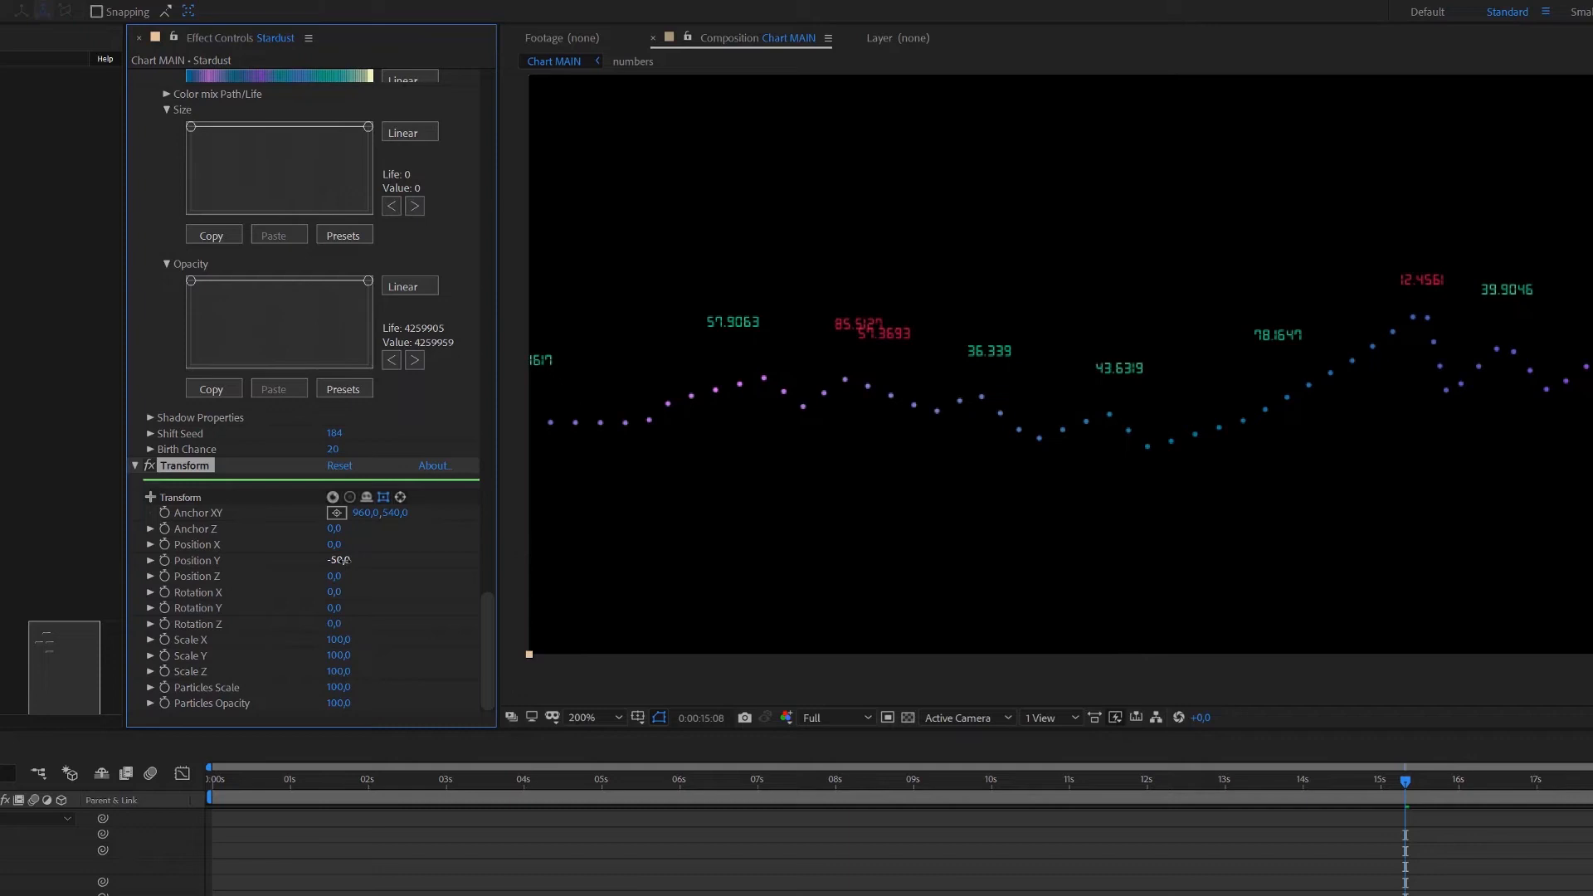
pyautogui.scroll(-1, 1288, 397)
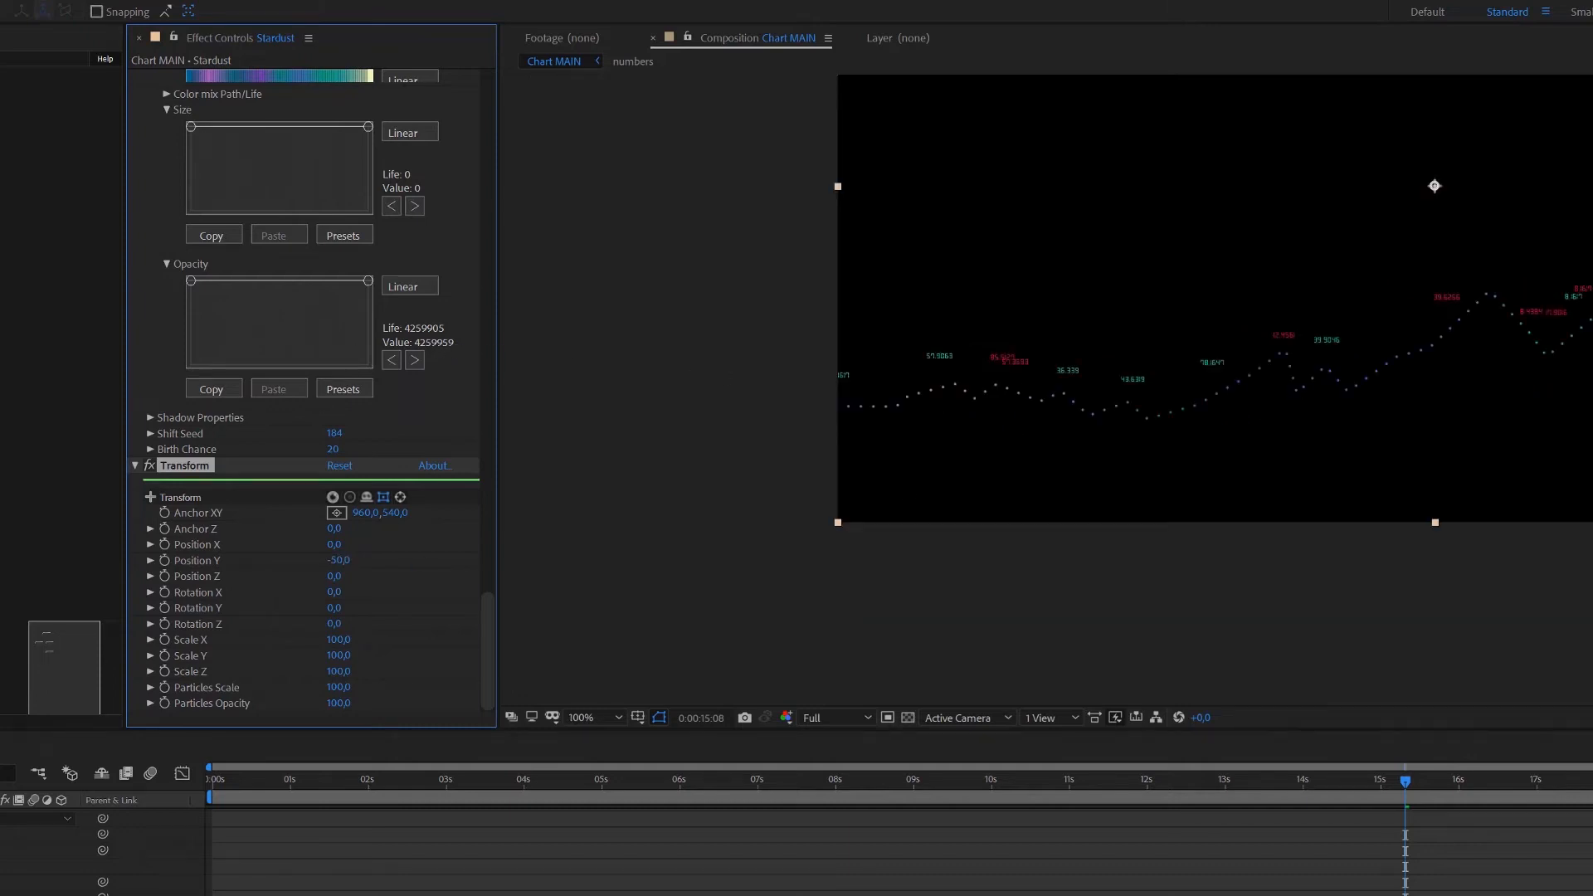
# Step: Reduce the Numbers particle's Size, trying 70 before settling on 65 pixels
pyautogui.click(3, 374)
pyautogui.click(332, 188)
pyautogui.write('70')
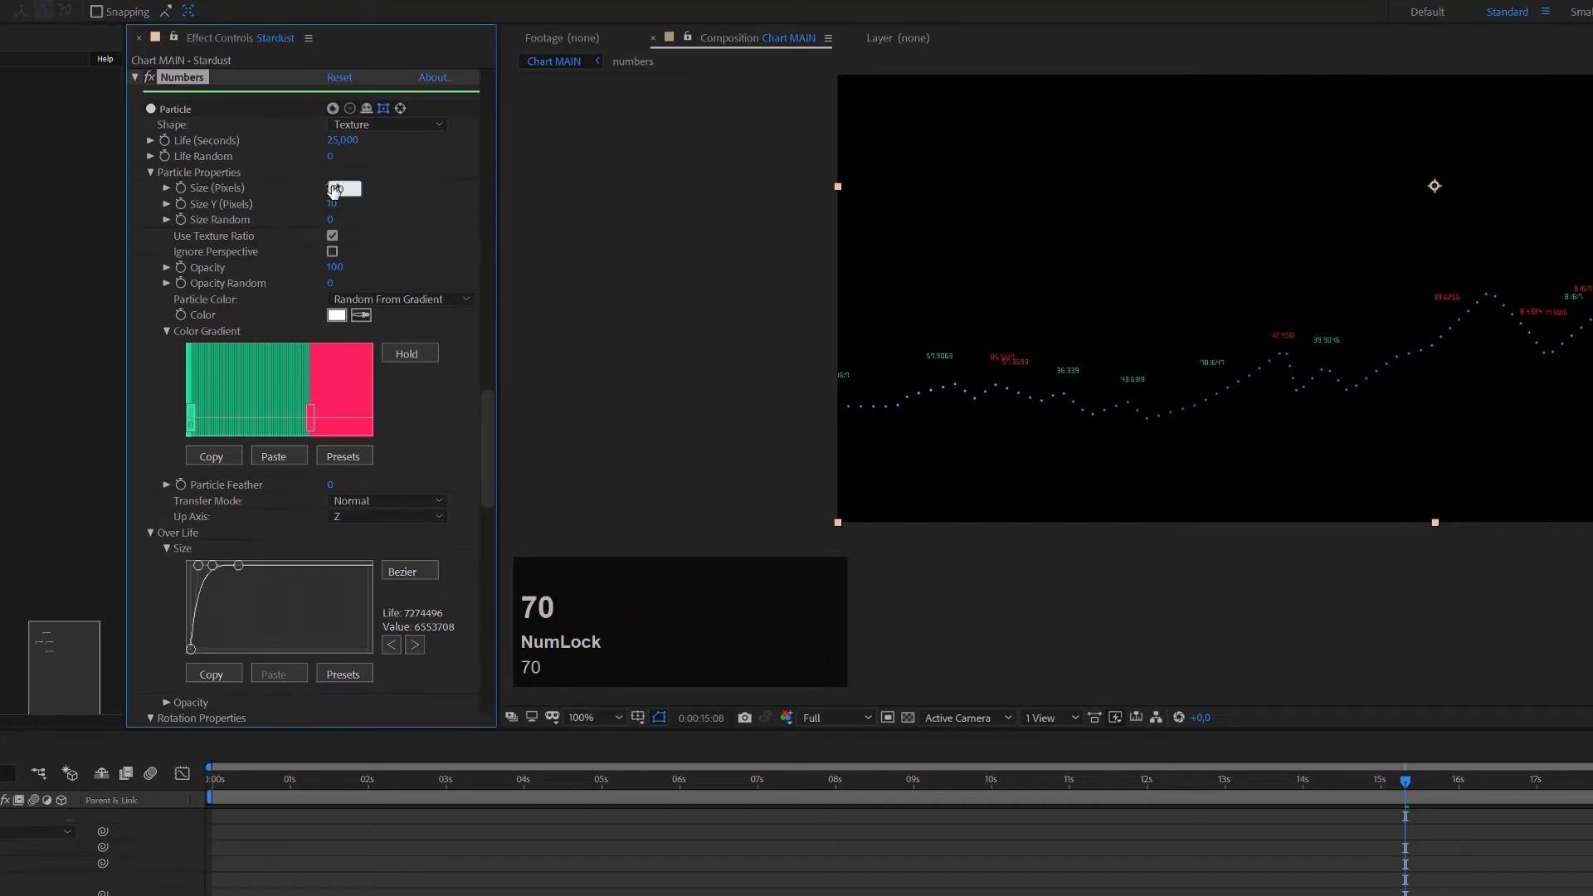
pyautogui.press('Return')
pyautogui.click(333, 189)
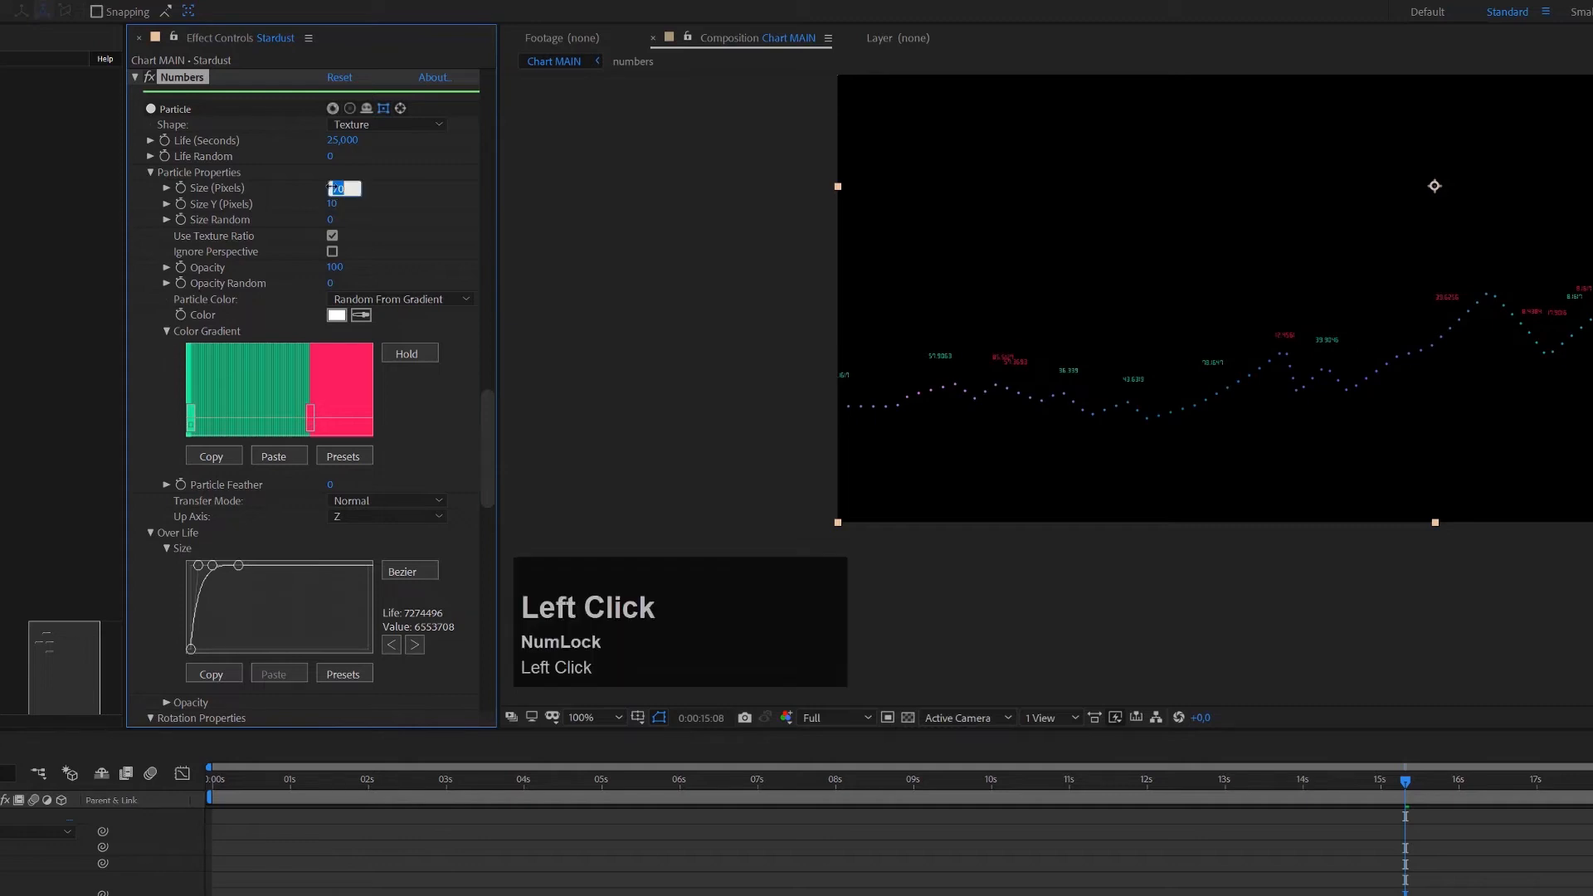
pyautogui.write('65')
pyautogui.press('Return')
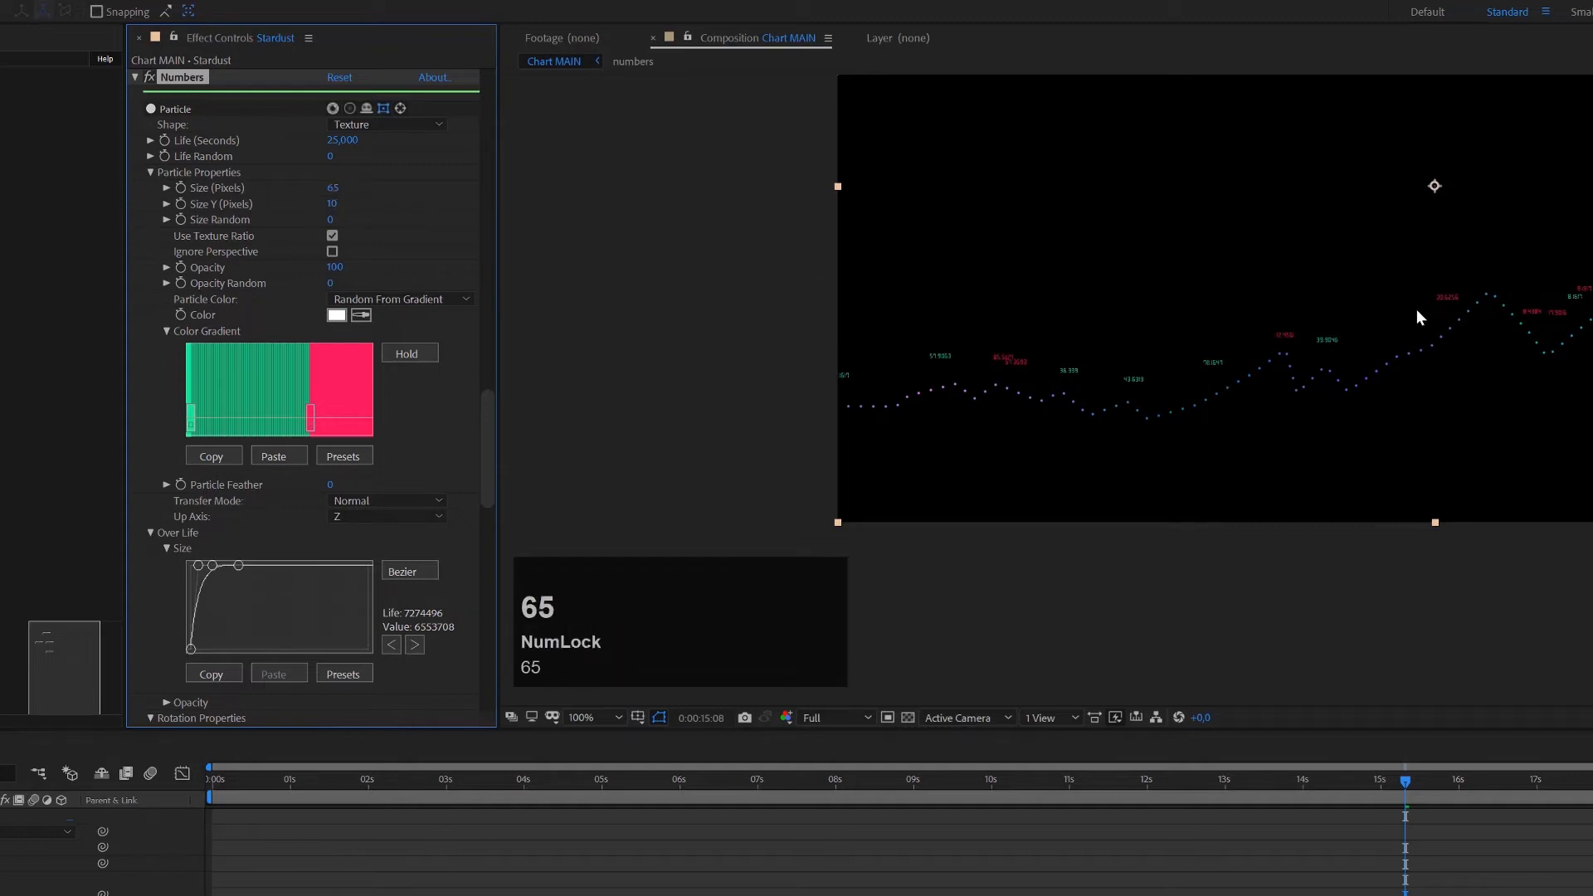
pyautogui.scroll(1, 1403, 332)
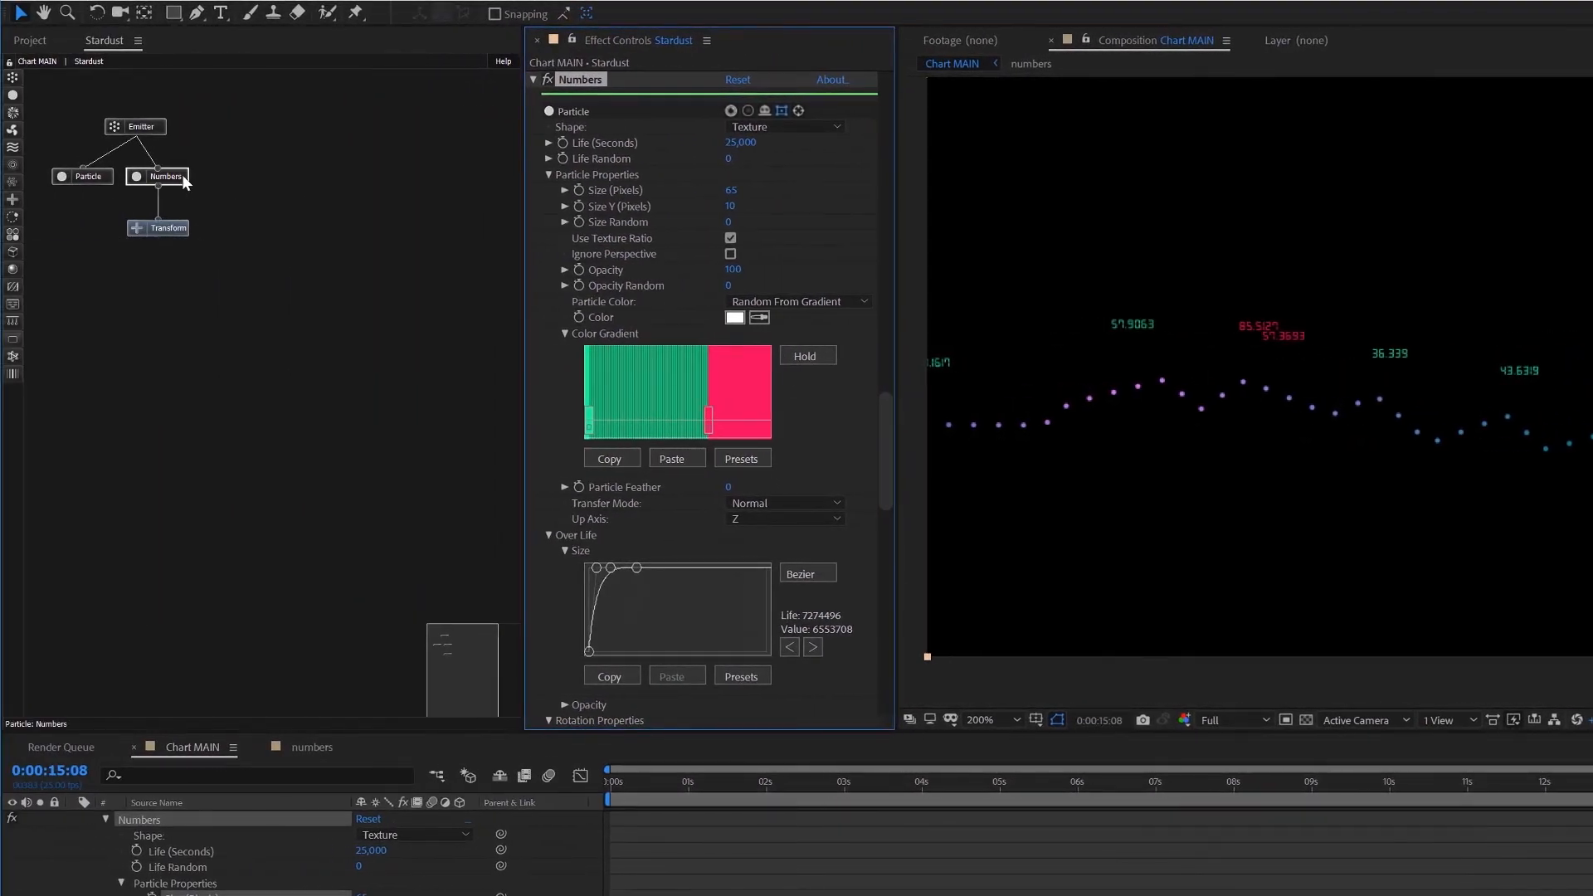
# Step: Duplicate the Numbers node, place the copy beside the original and rename it Lines
pyautogui.click(182, 174)
pyautogui.hotkey('ctrl', 'd')
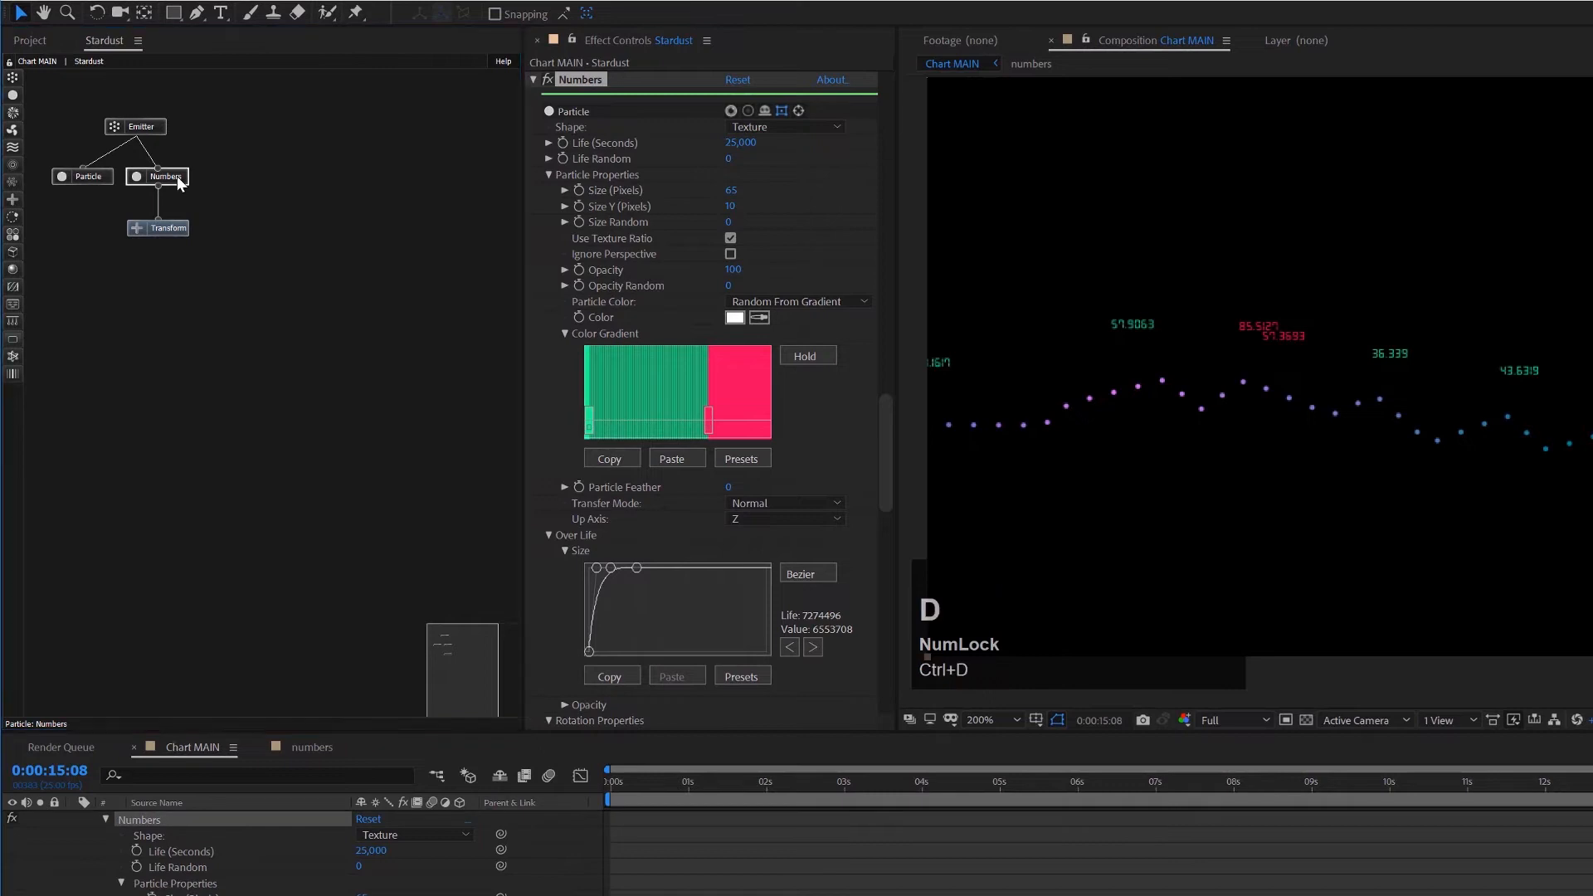
pyautogui.moveTo(208, 188); pyautogui.dragTo(253, 175)
pyautogui.scroll(-1, 797, 486)
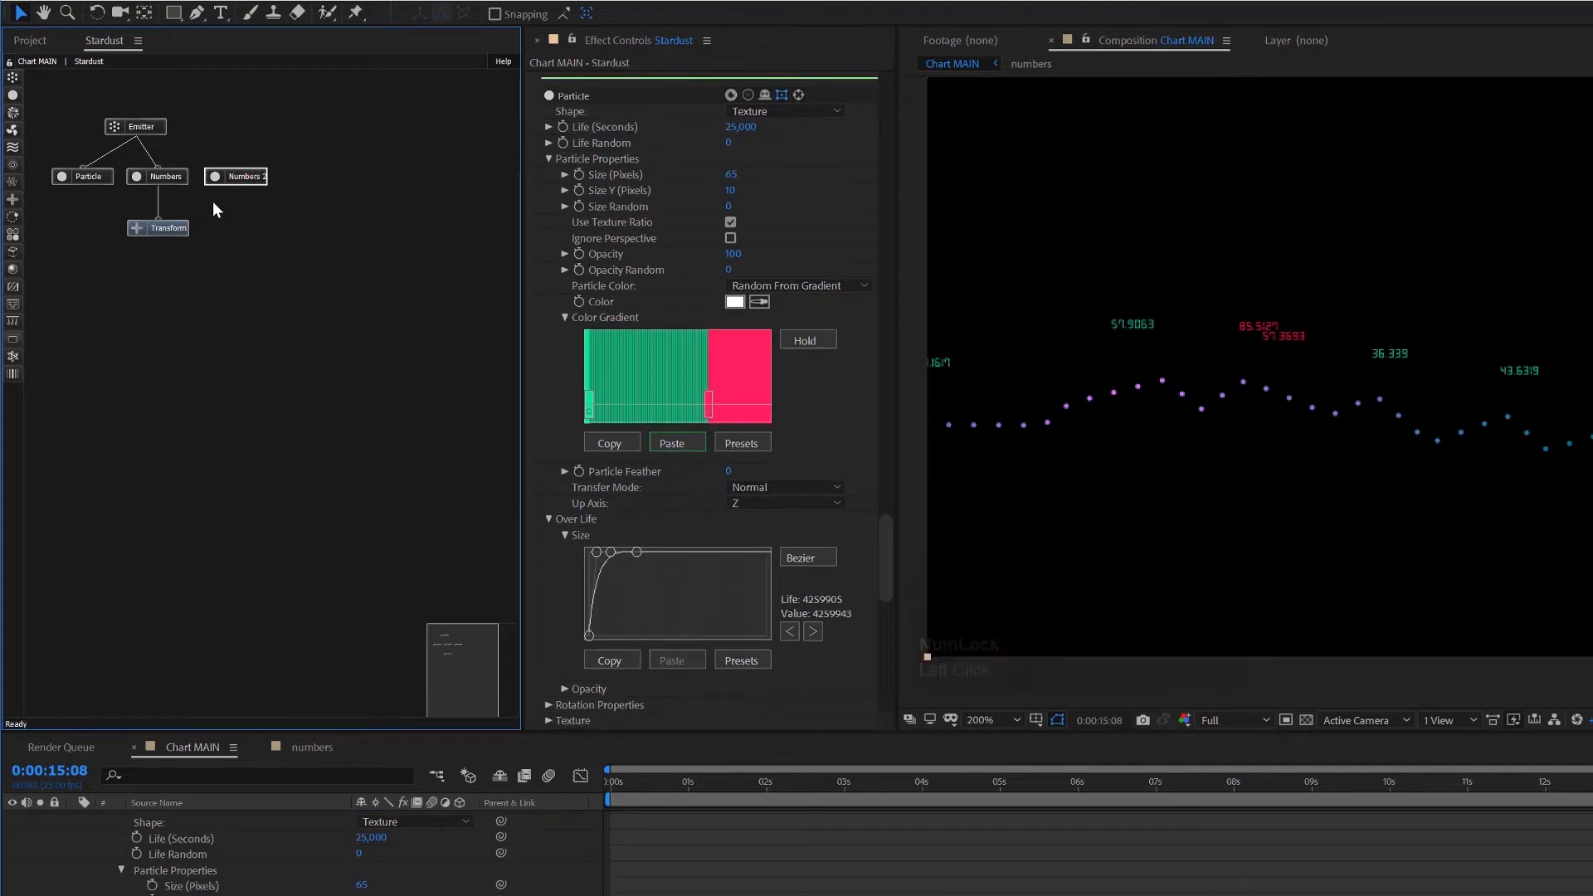
pyautogui.click(236, 176)
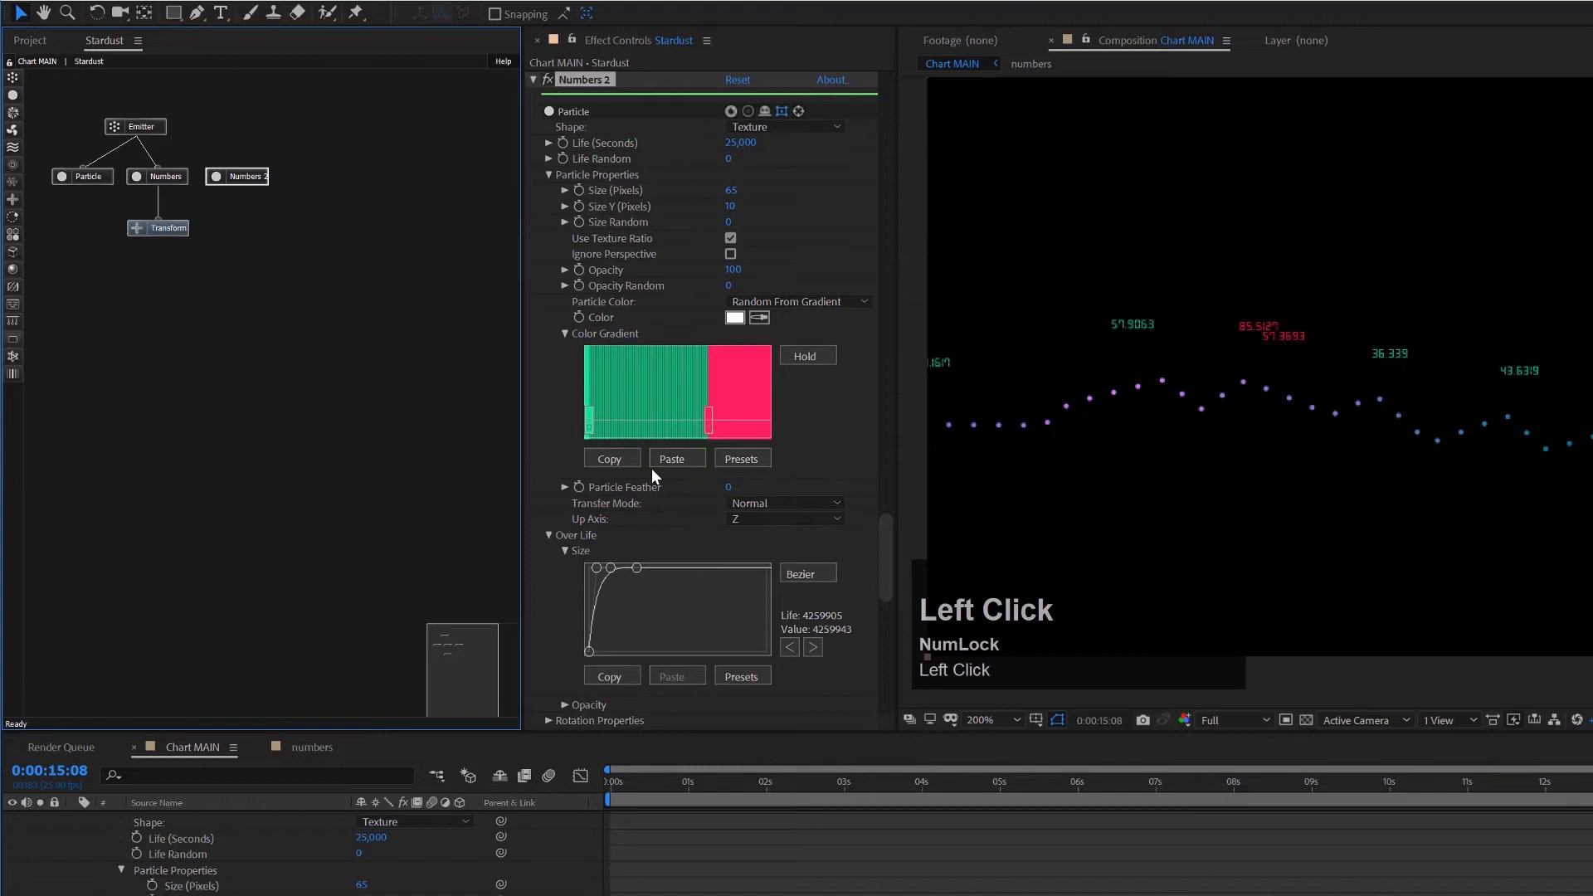
pyautogui.press('Return')
pyautogui.write('Lines')
pyautogui.press('Return')
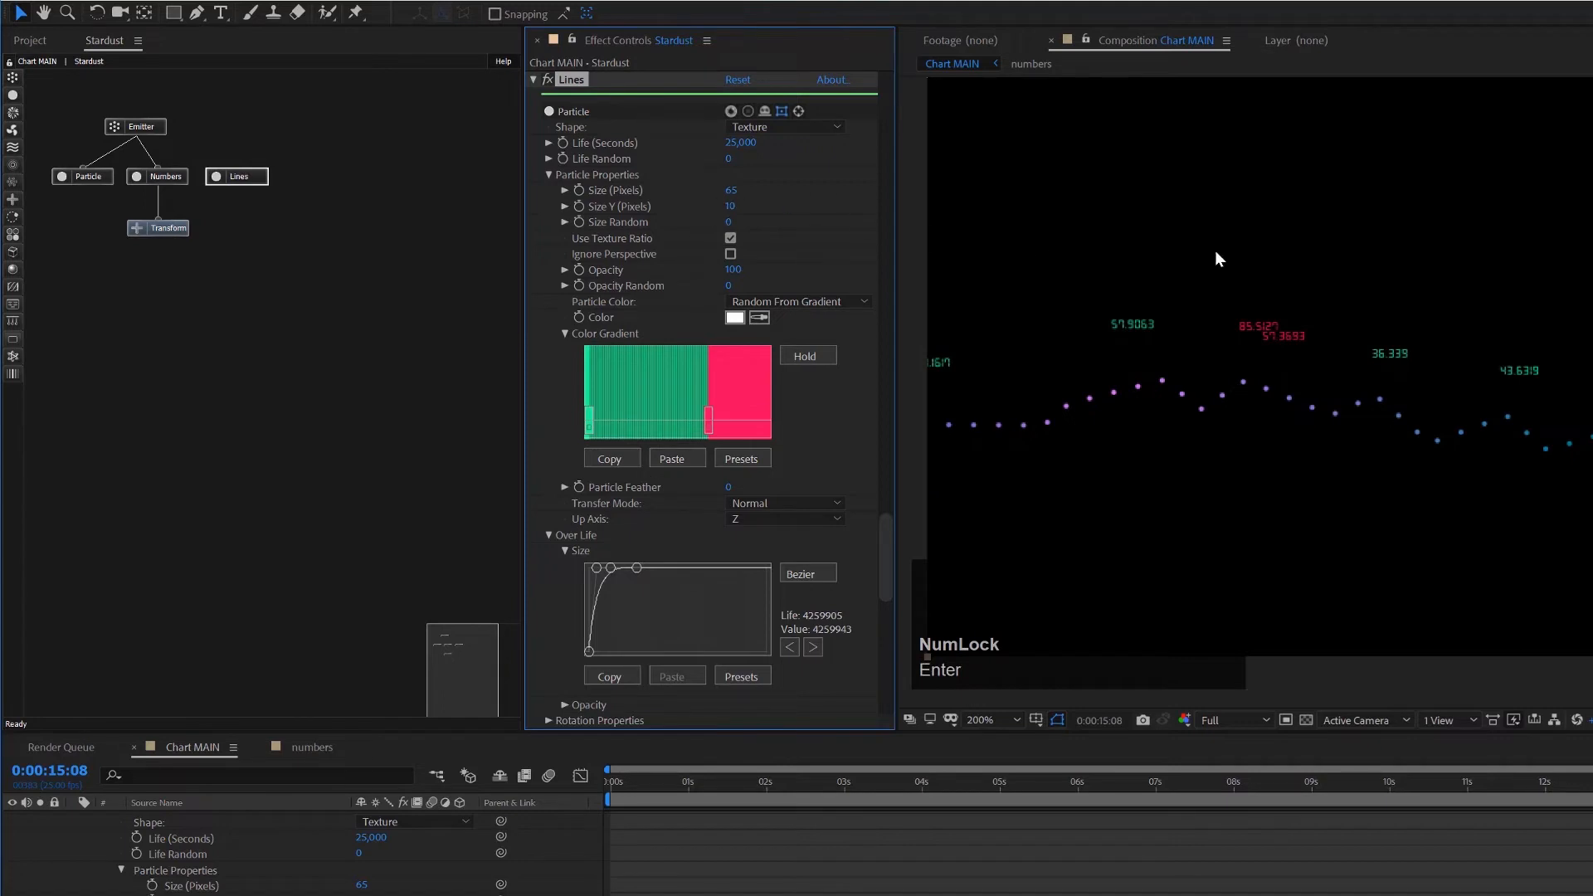
# Step: Change the Lines particle's Shape to Circle and connect its node to the Emitter
pyautogui.click(799, 130)
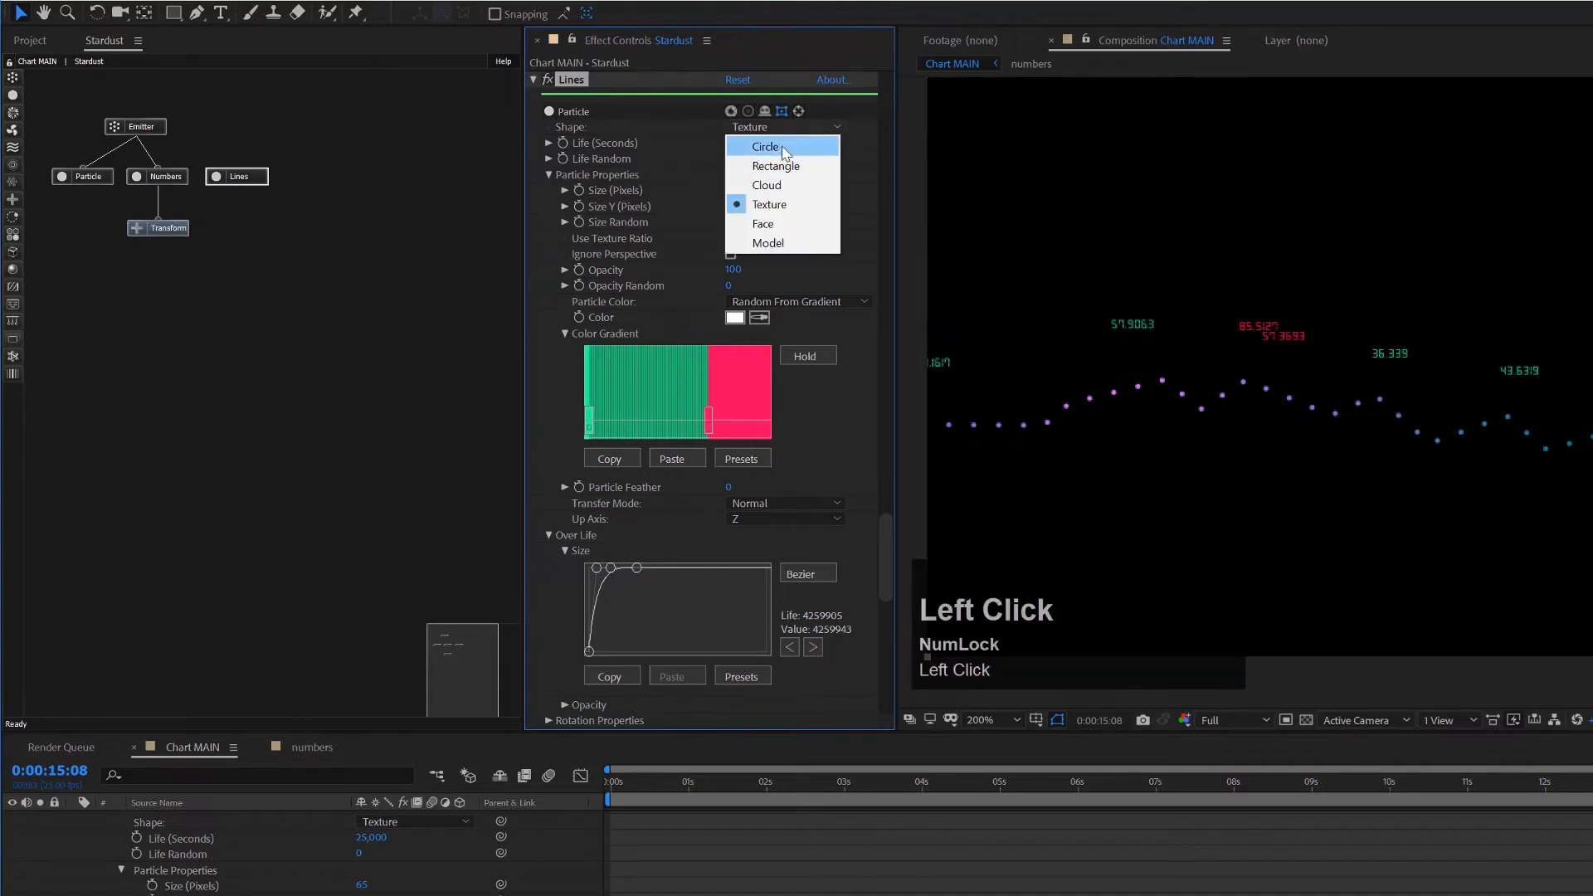
pyautogui.click(785, 148)
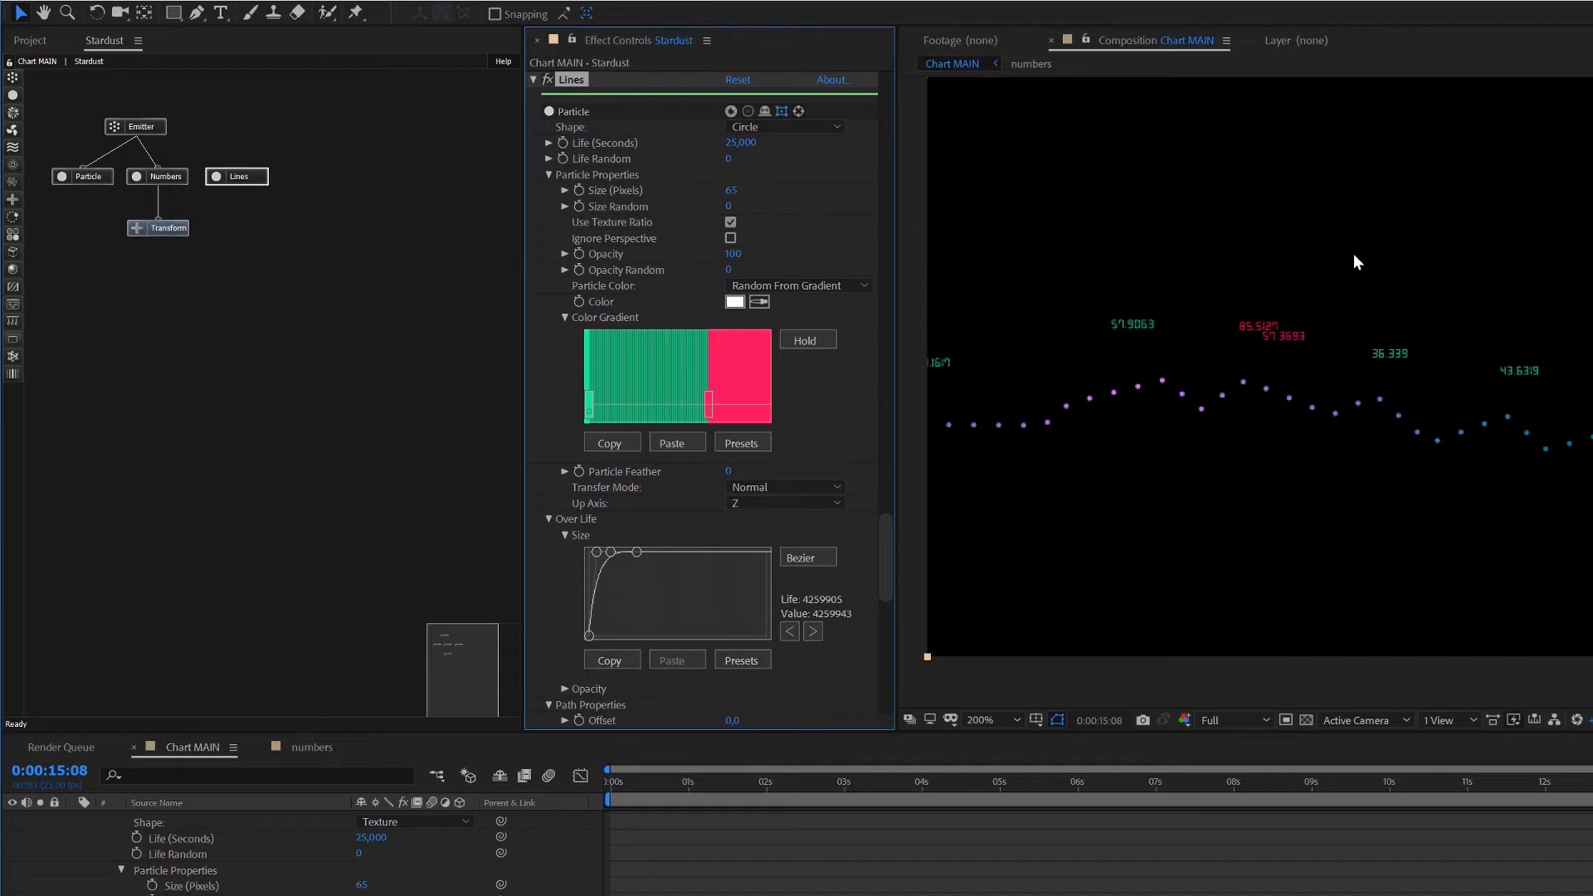
pyautogui.scroll(-2, 1354, 255)
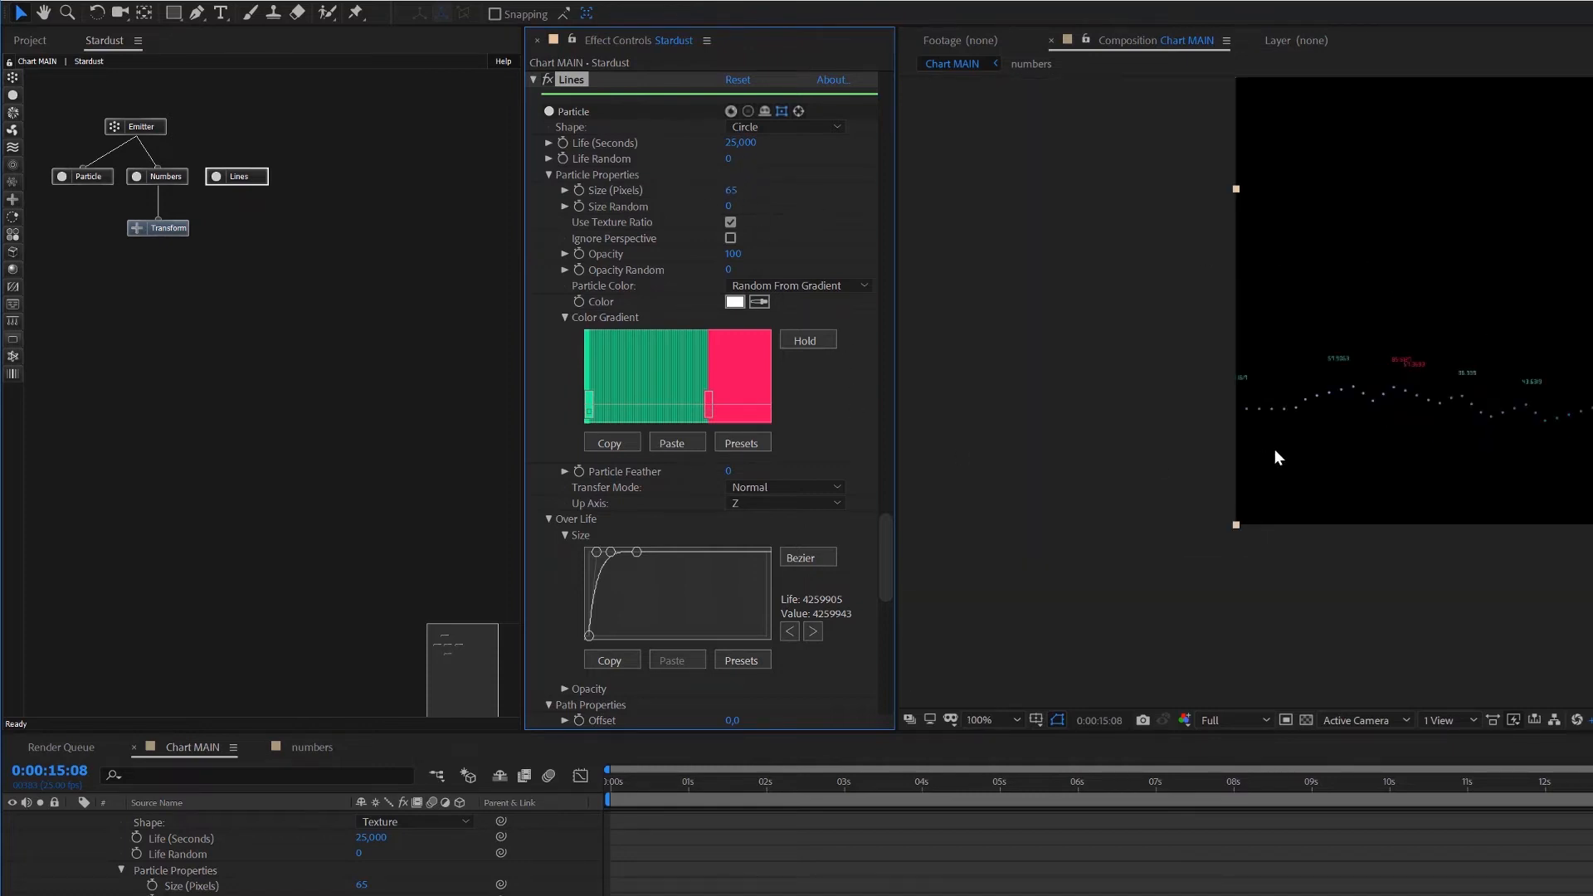
pyautogui.scroll(2, 1276, 450)
pyautogui.moveTo(238, 170); pyautogui.dragTo(136, 128)
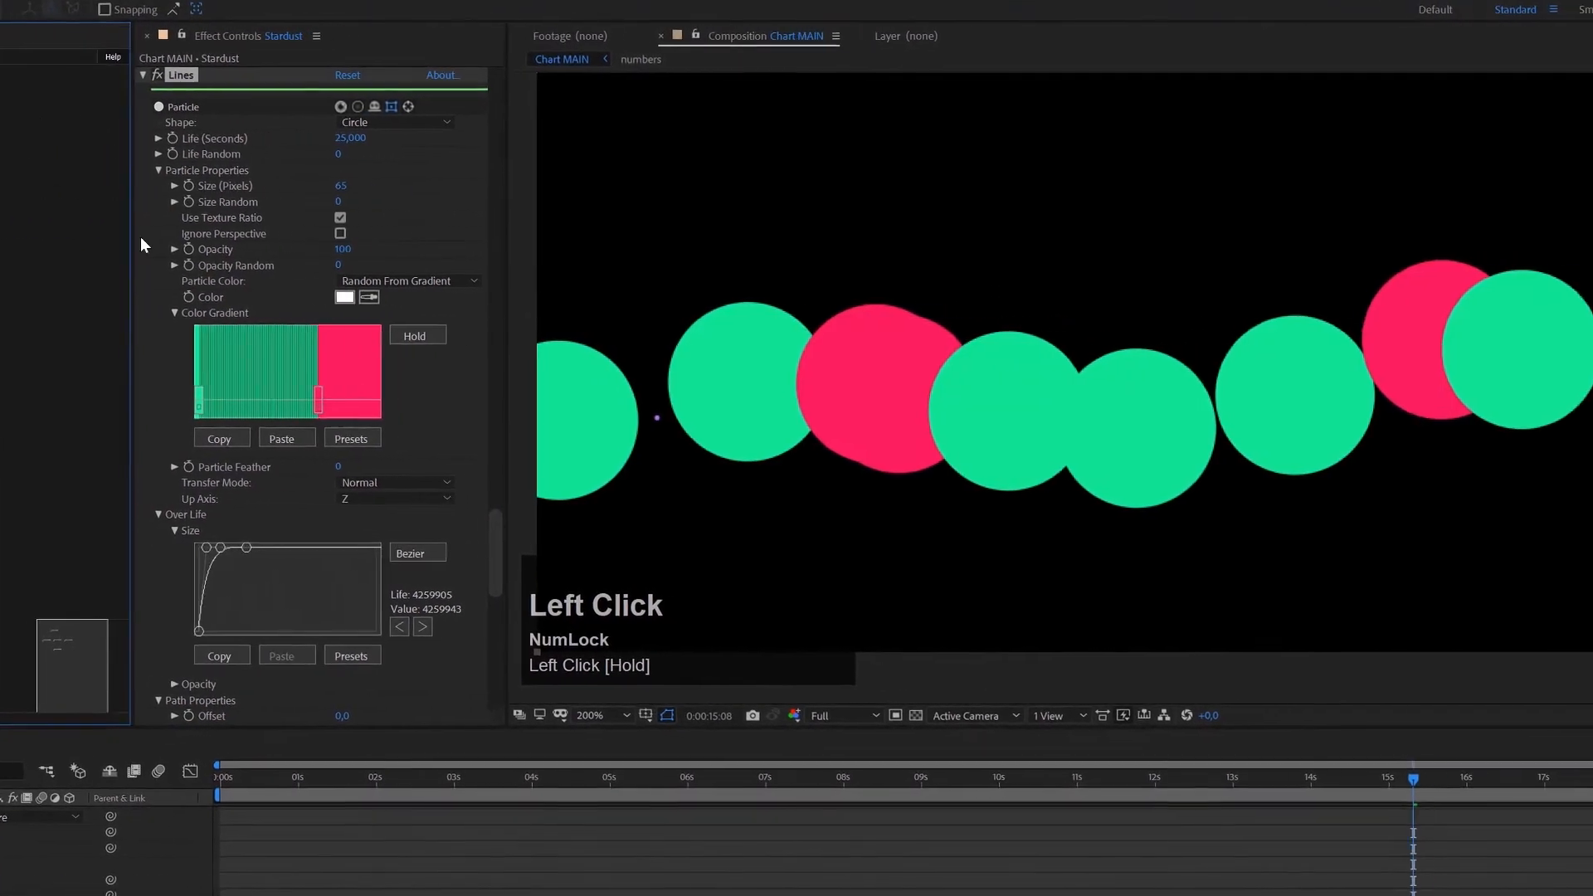
# Step: Temporarily lower the Lines particle's Opacity to 14 to compare the circles with the numbers, and restore it to 100
pyautogui.scroll(-2, 1460, 411)
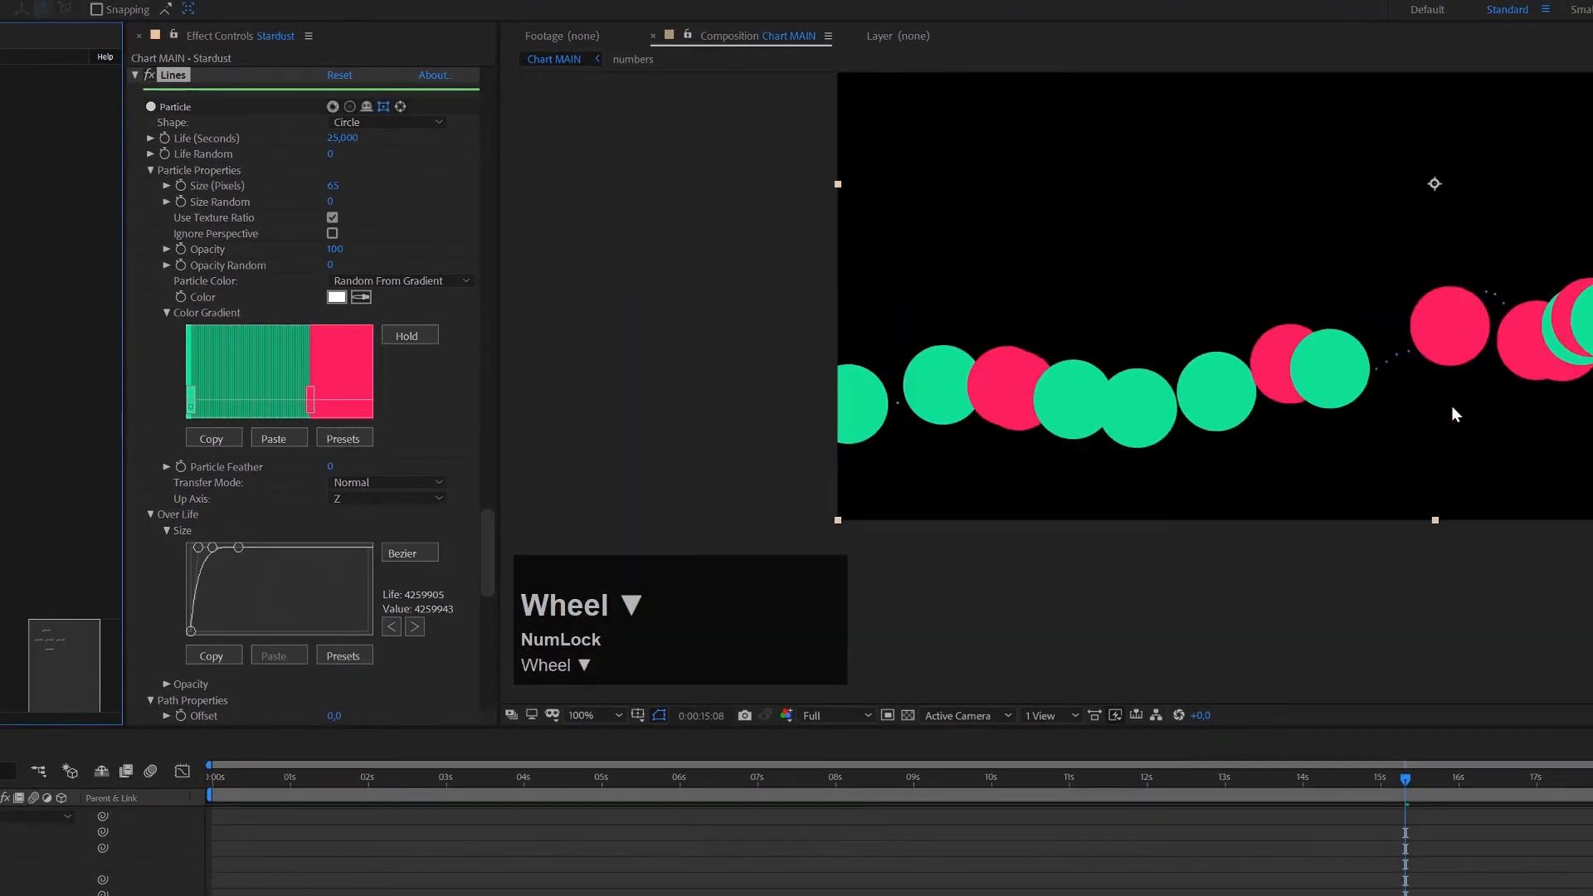
pyautogui.click(325, 251)
pyautogui.moveTo(325, 251); pyautogui.dragTo(247, 253)
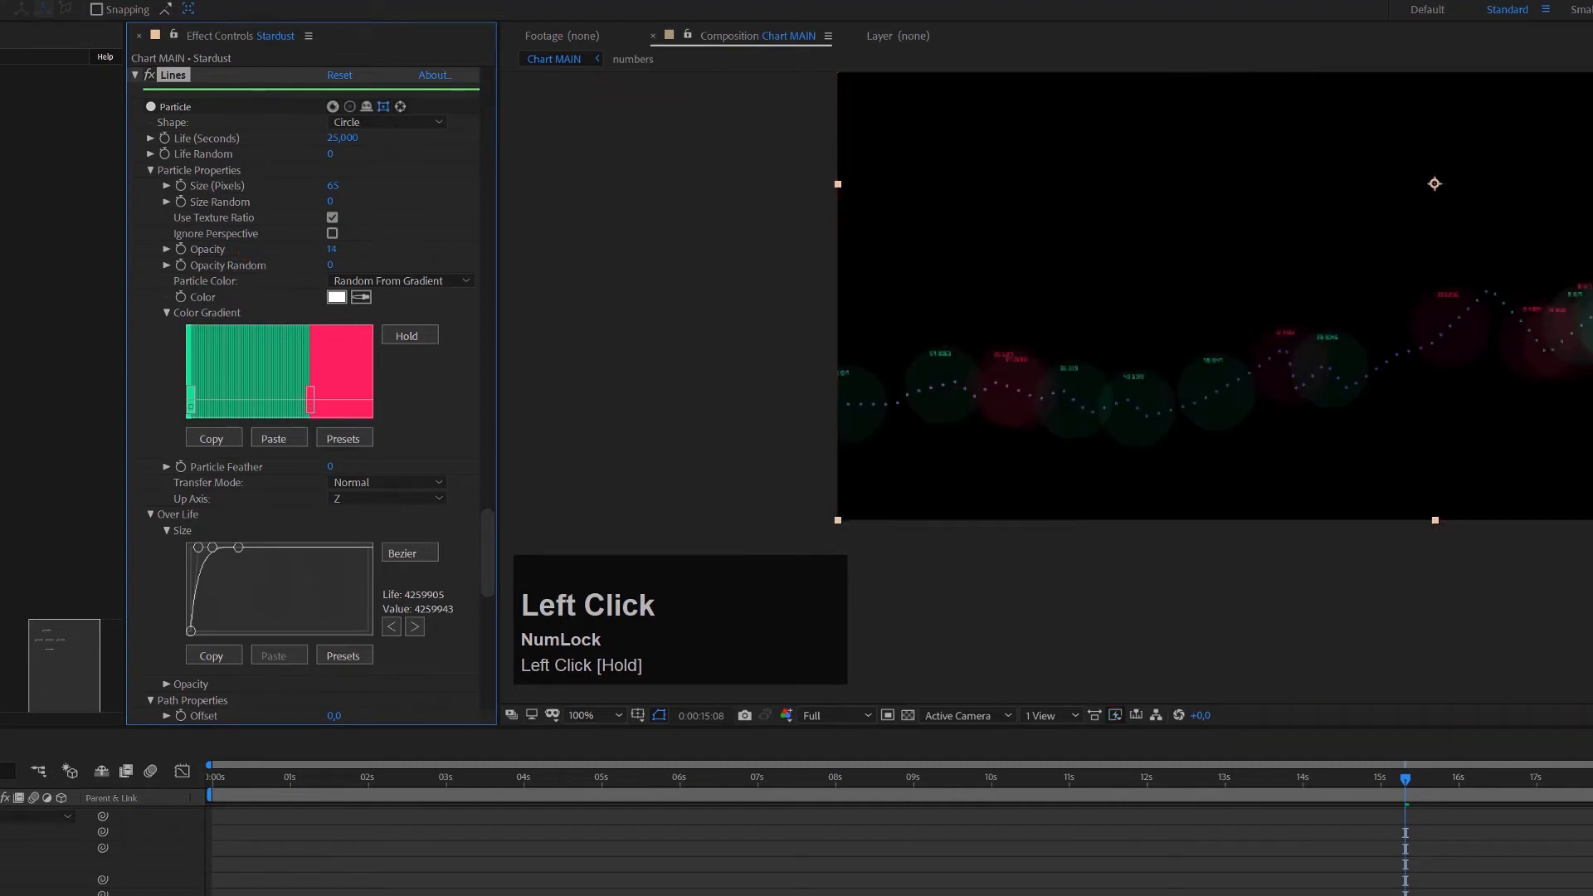
pyautogui.scroll(-1, 1487, 332)
pyautogui.scroll(1, 1490, 301)
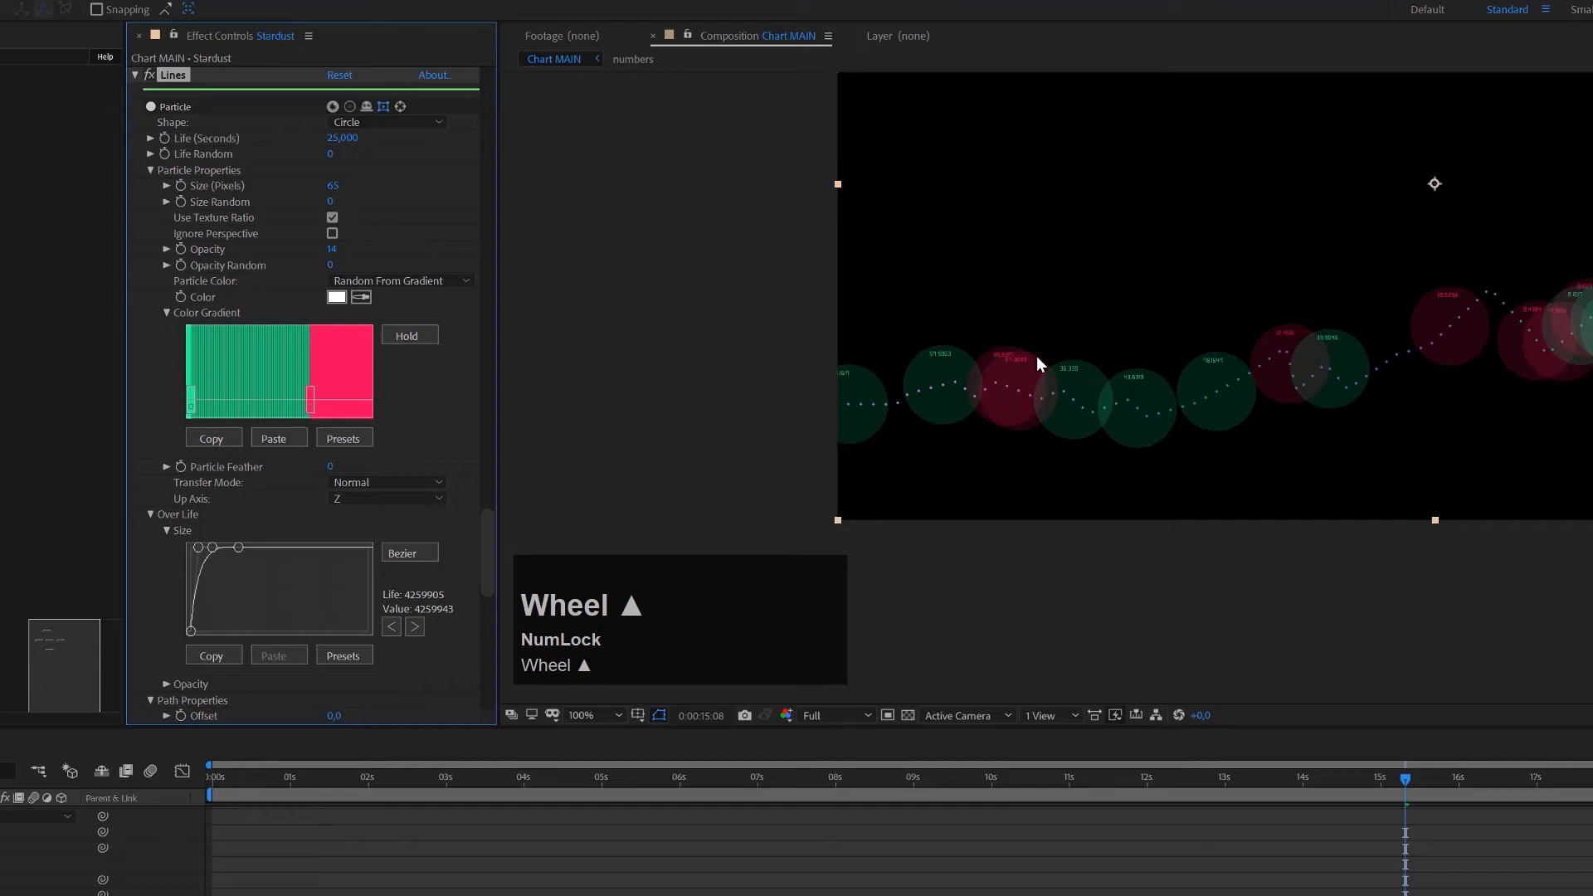
pyautogui.moveTo(333, 249); pyautogui.dragTo(292, 199)
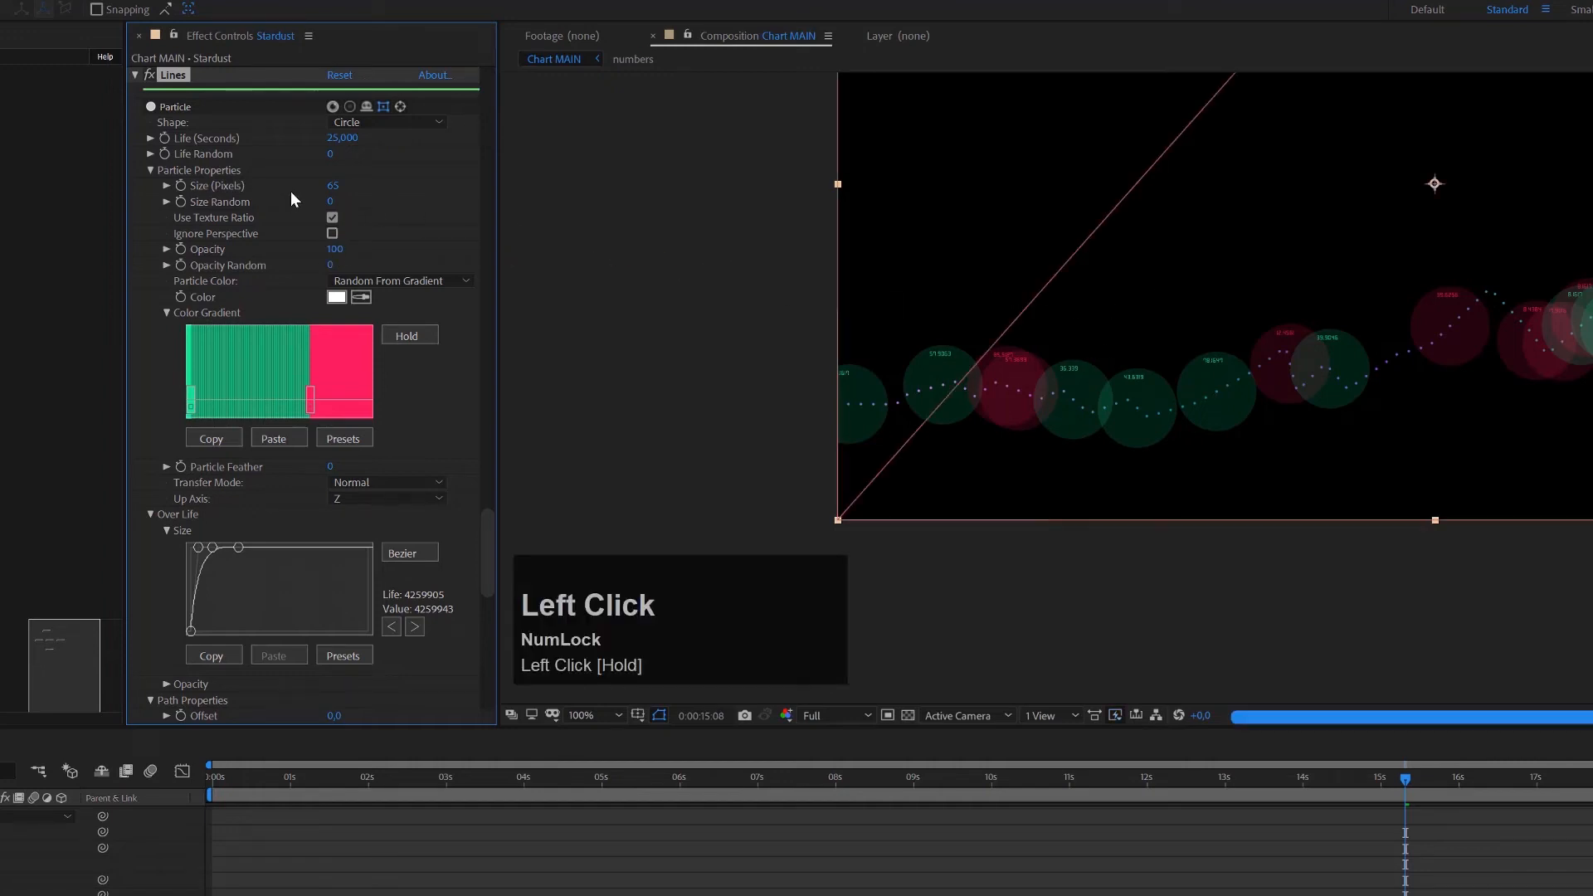
# Step: Set the Lines particle's Size to 2 pixels
pyautogui.click(333, 185)
pyautogui.write('2')
pyautogui.press('Return')
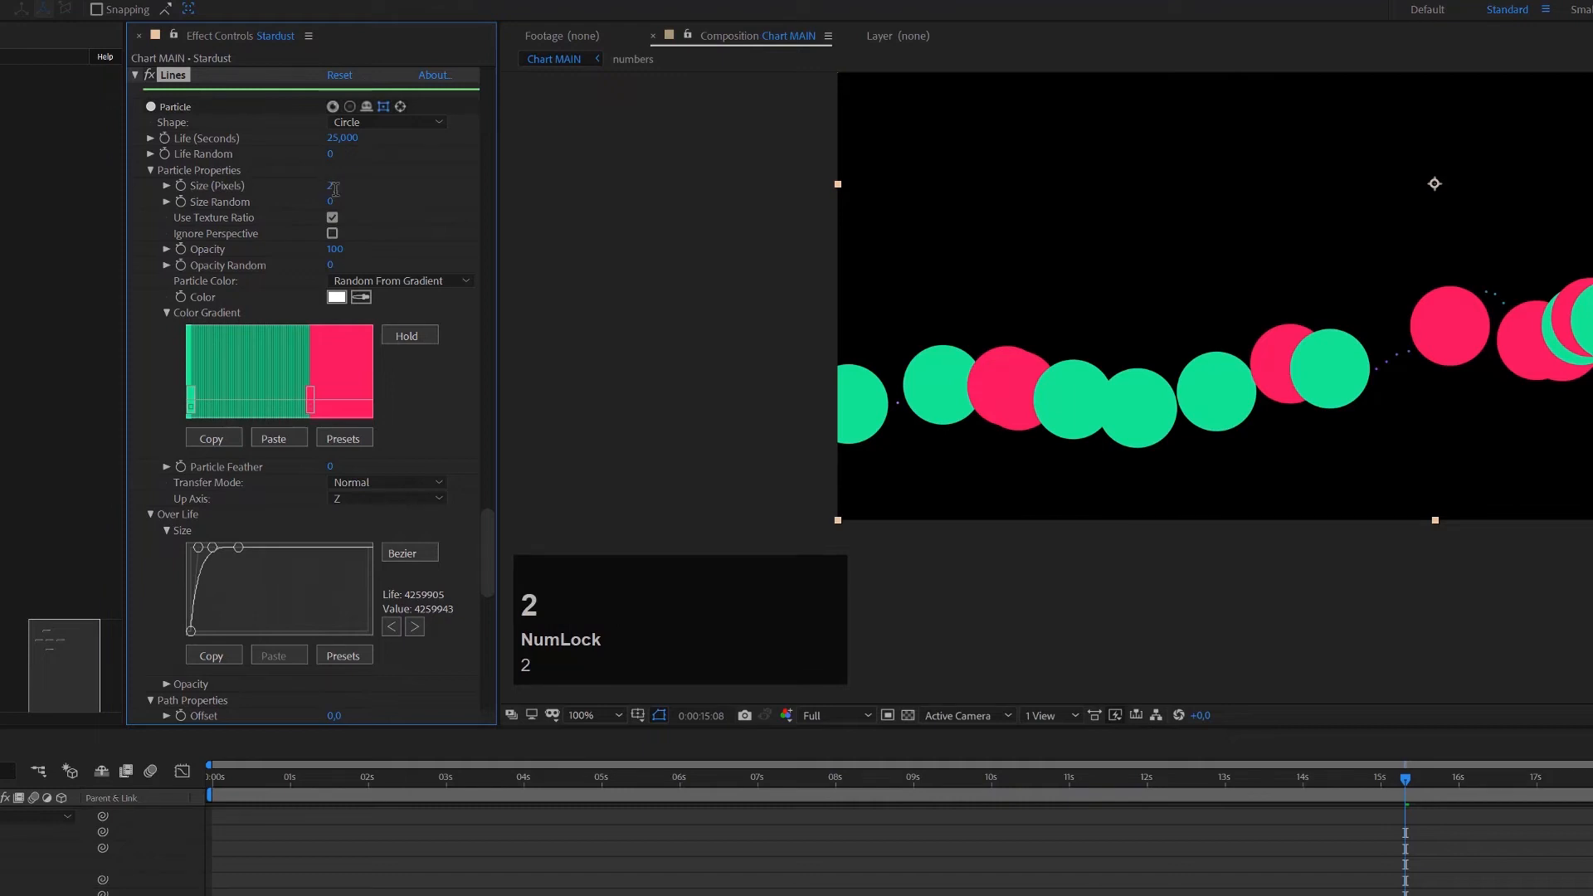
pyautogui.scroll(1, 1547, 300)
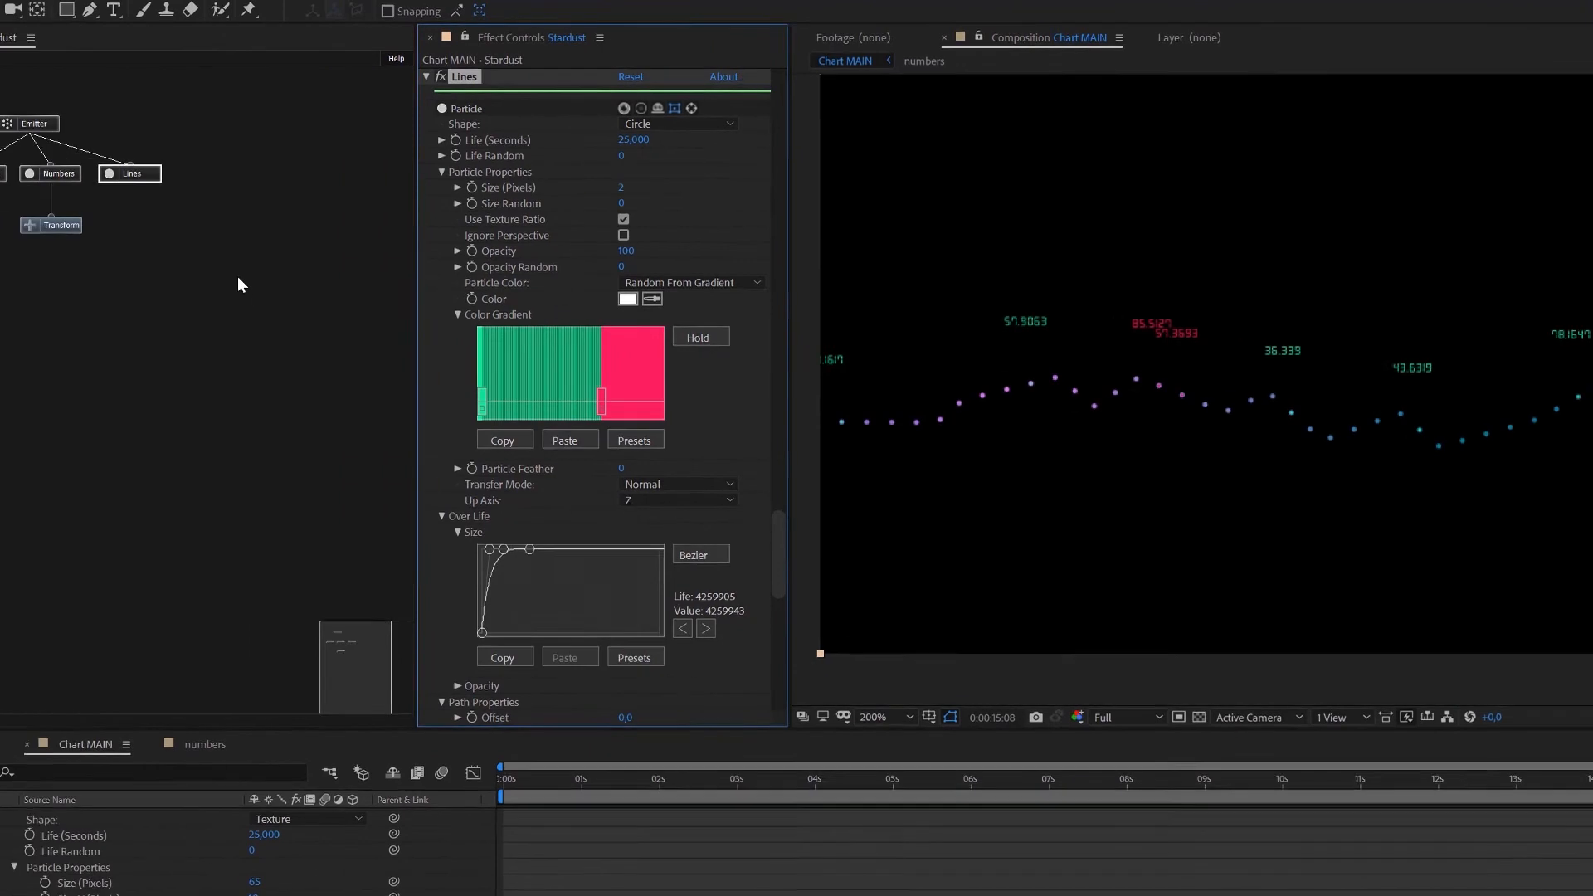
# Step: Add a Replica node for the Lines particle and set its Offset Y to 2
pyautogui.moveTo(33, 181); pyautogui.dragTo(239, 180)
pyautogui.scroll(-5, 803, 573)
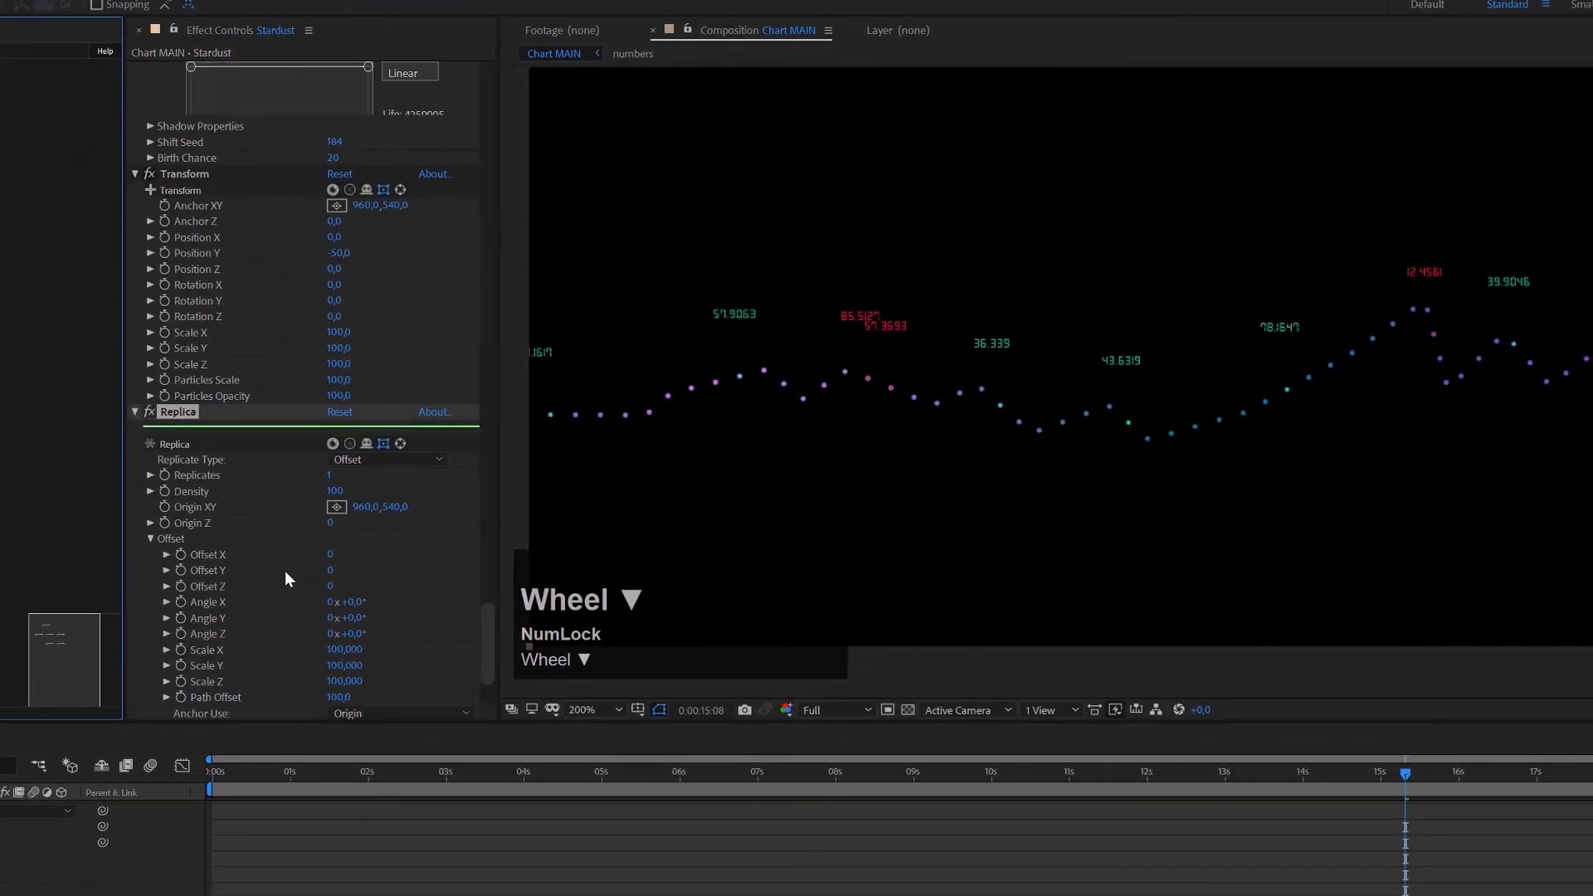
pyautogui.click(331, 570)
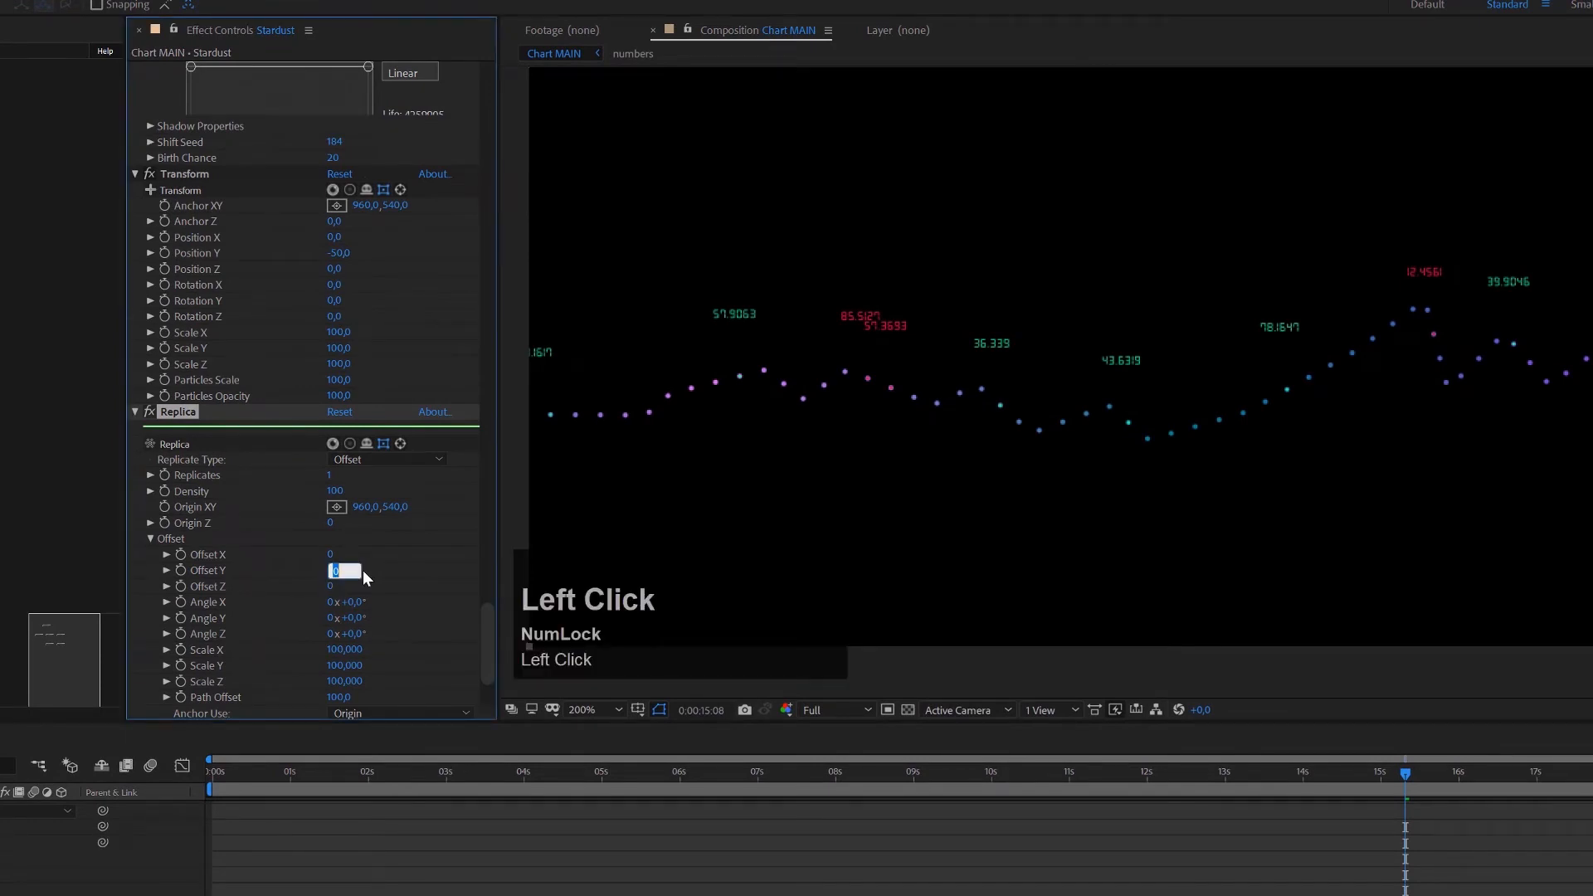
pyautogui.write('2')
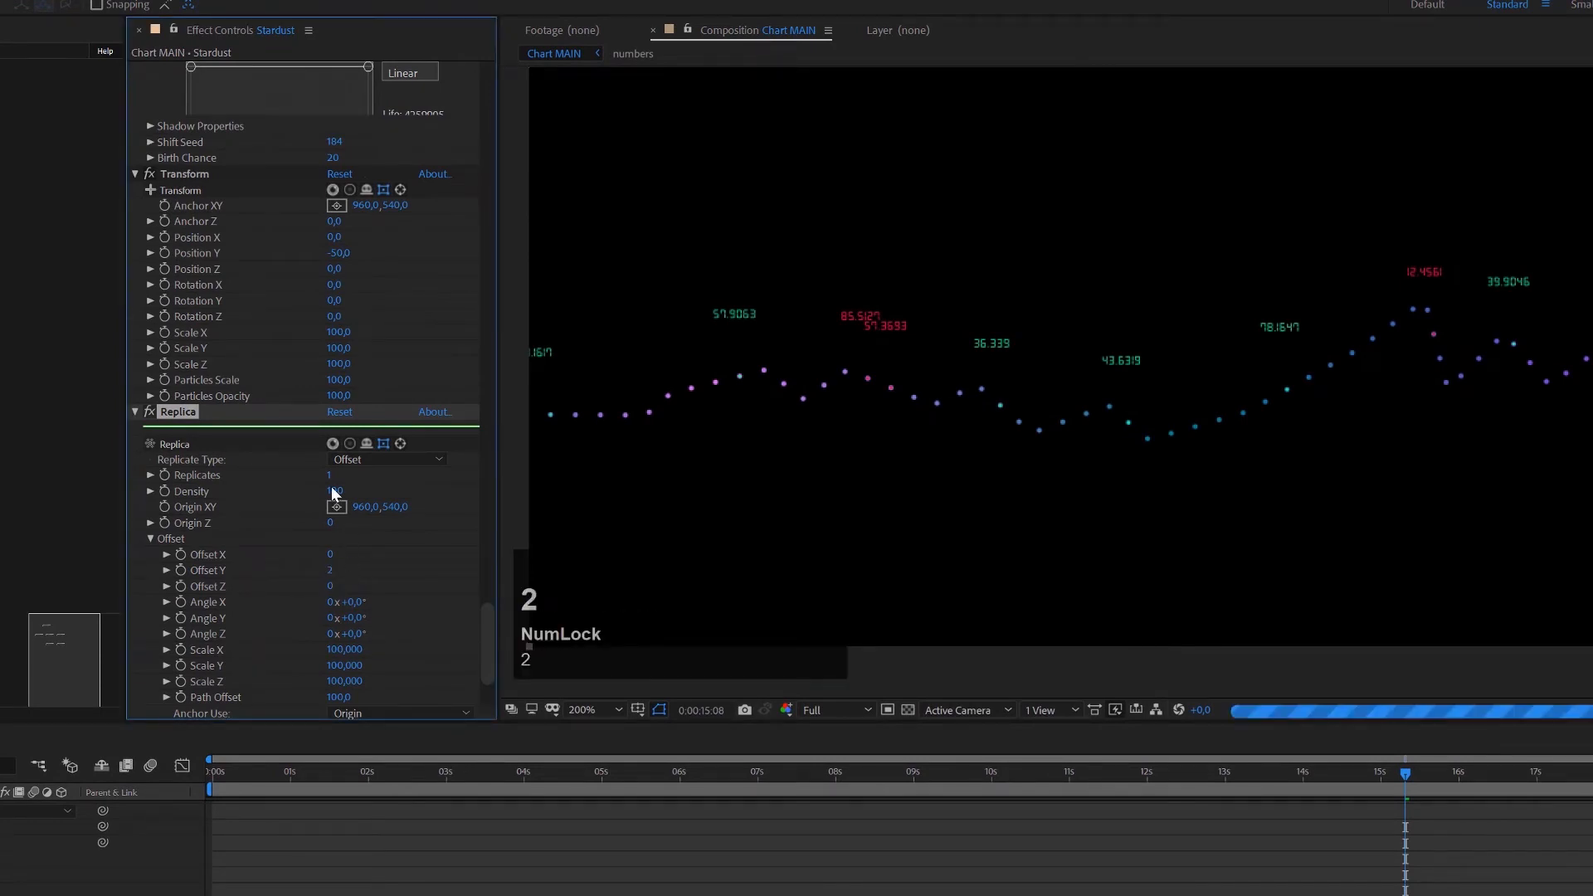
# Step: Set the Lines particle's Replica to 15 Replicates and its Offset Y to -2
pyautogui.click(331, 476)
pyautogui.write('15')
pyautogui.press('Return')
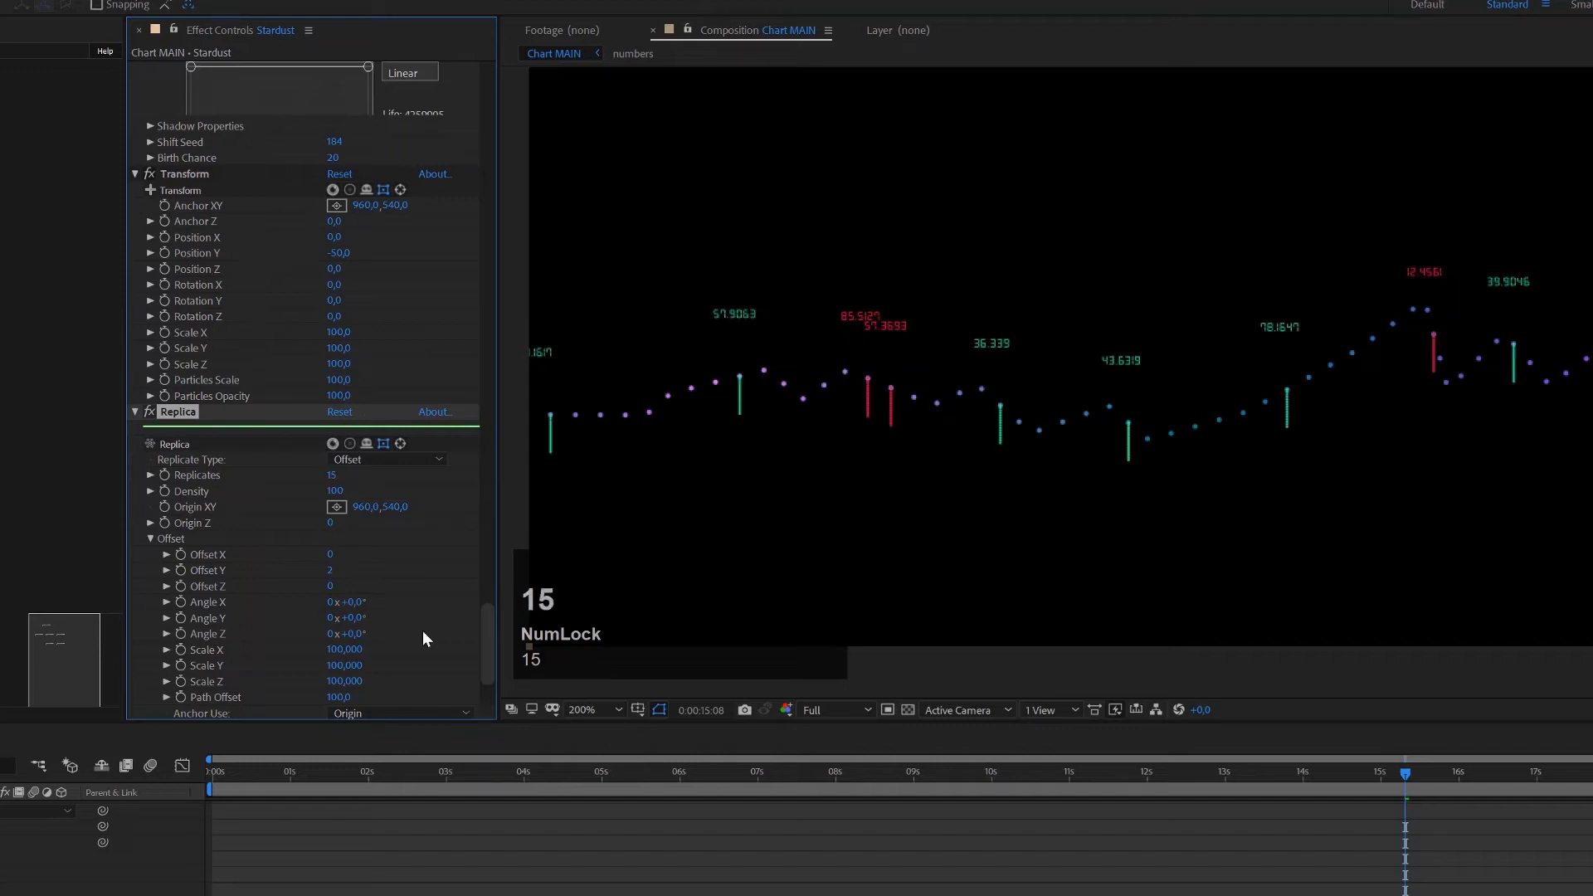
pyautogui.click(332, 571)
pyautogui.write('-2')
pyautogui.press('Return')
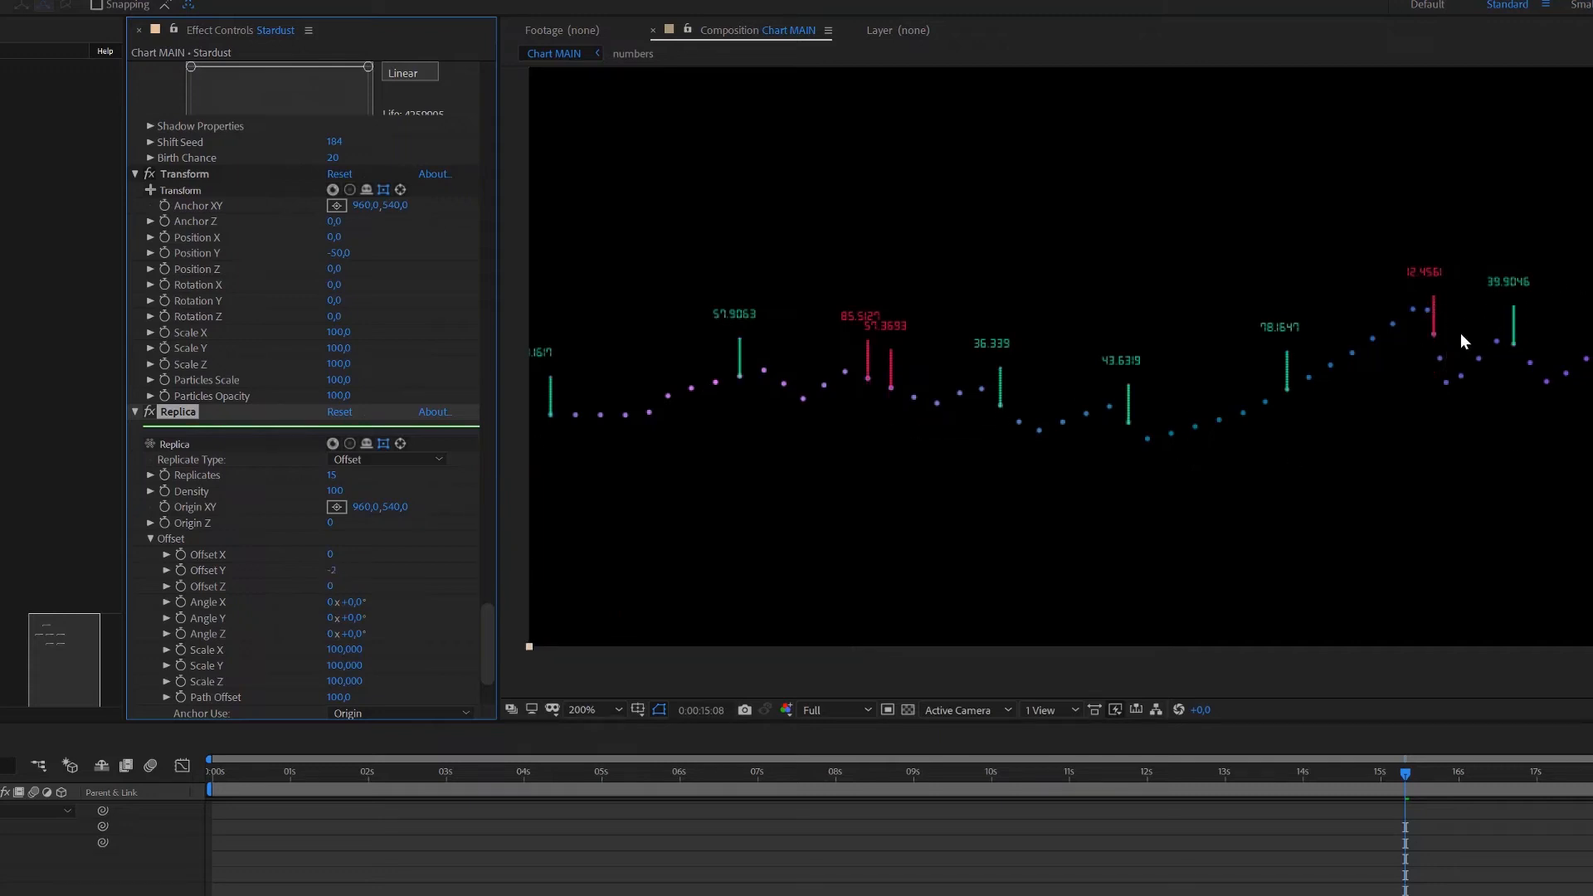
# Step: Set the Replica's Offset Y to -3 so the vertical lines reach closer to the numbers
pyautogui.scroll(2, 1237, 377)
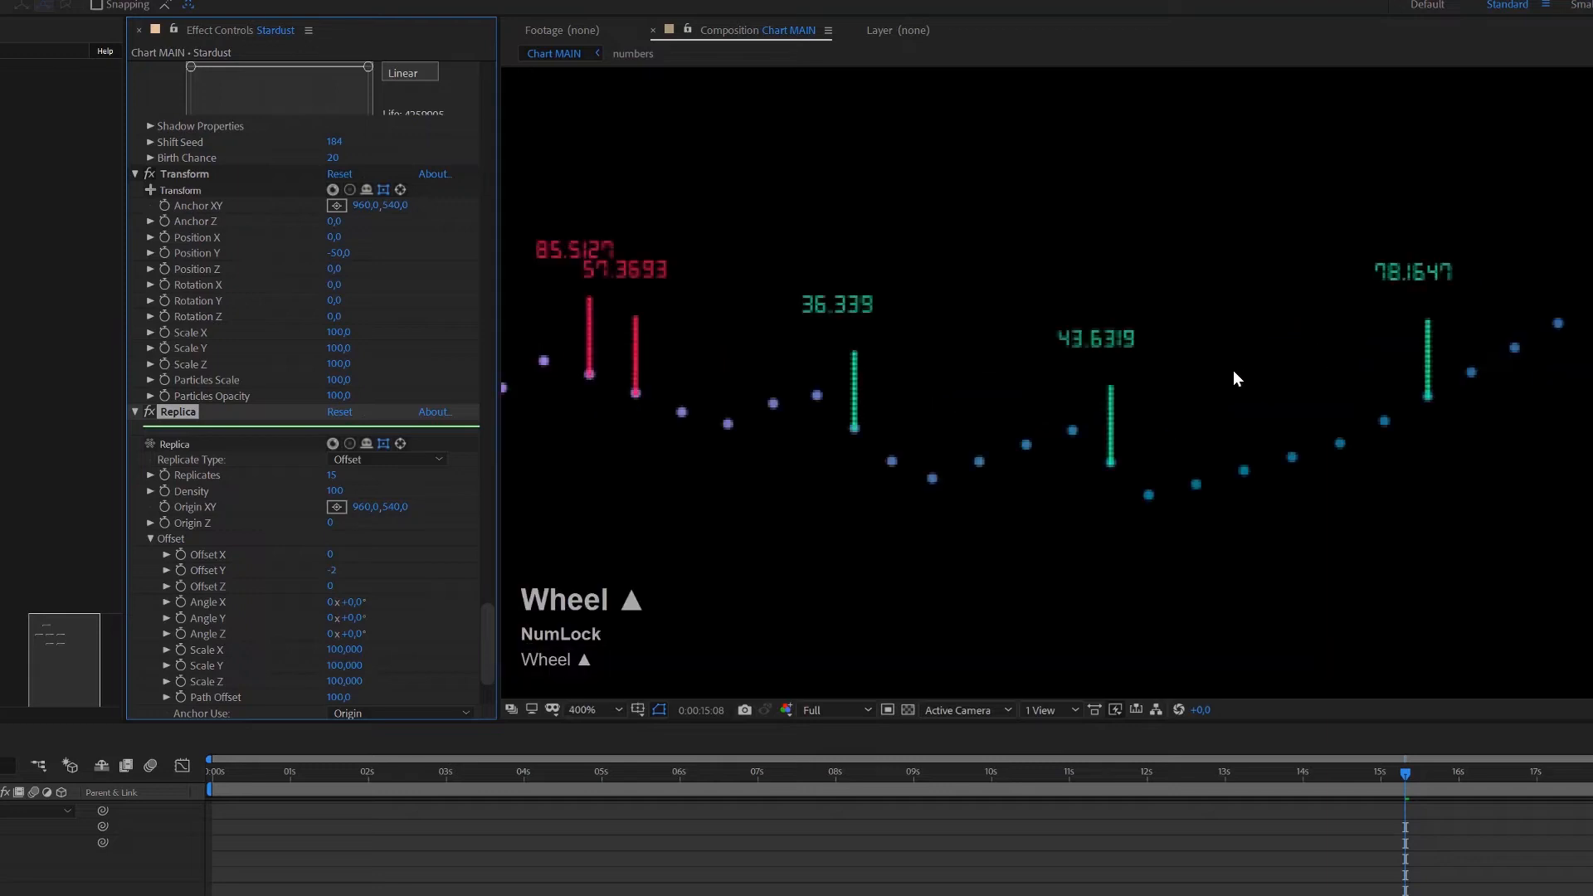
pyautogui.click(333, 570)
pyautogui.write('-3')
pyautogui.press('Return')
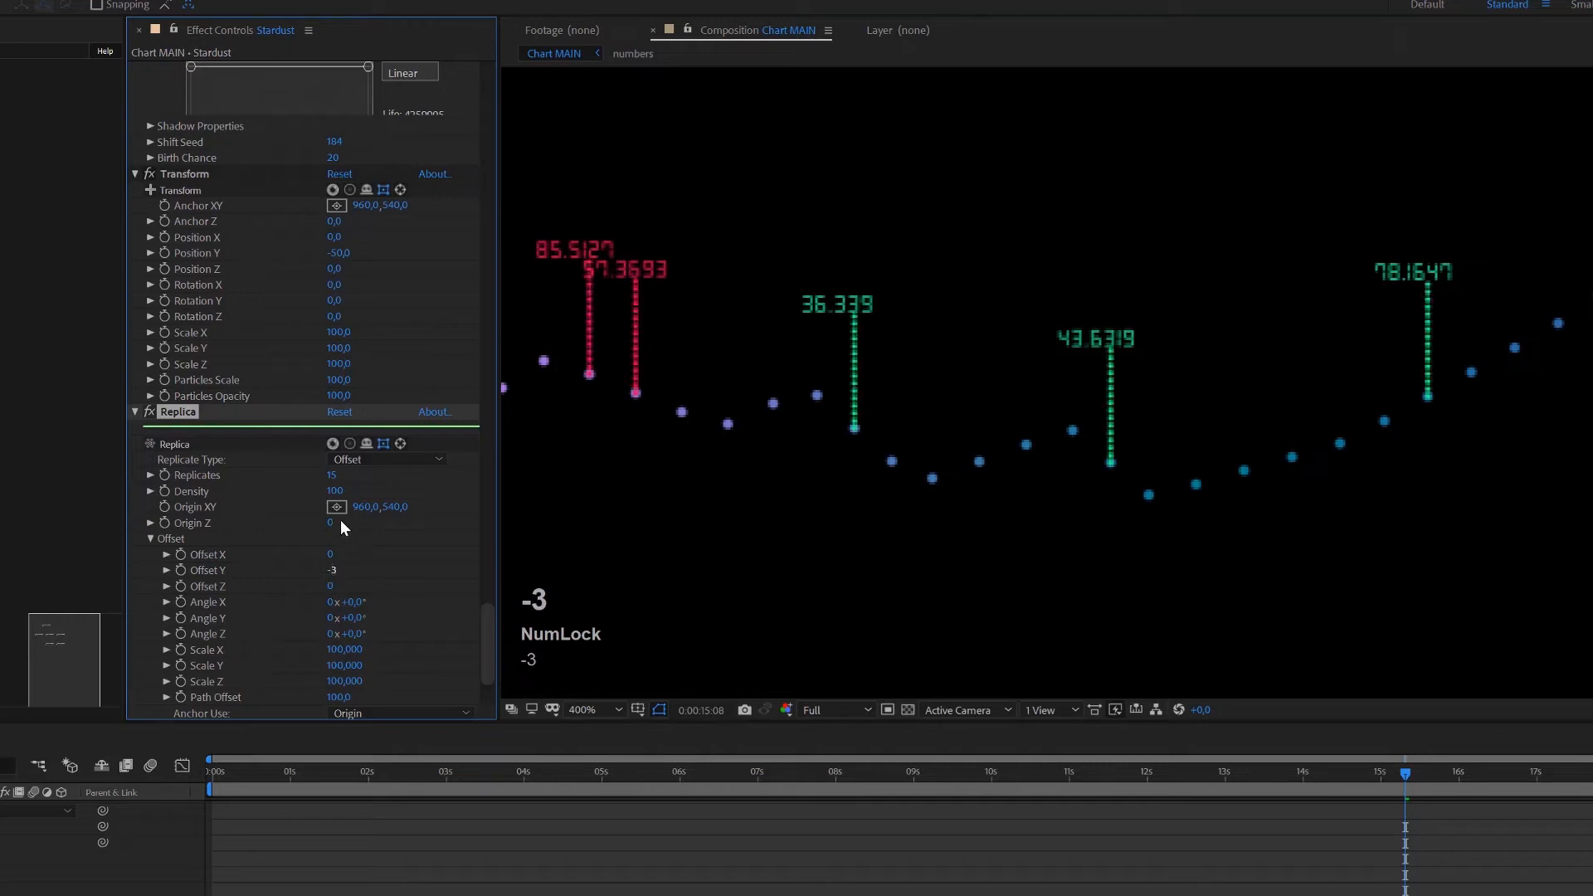
# Step: Try 12 Replicates for the vertical lines, and settle on 13
pyautogui.click(332, 476)
pyautogui.write('12')
pyautogui.press('Return')
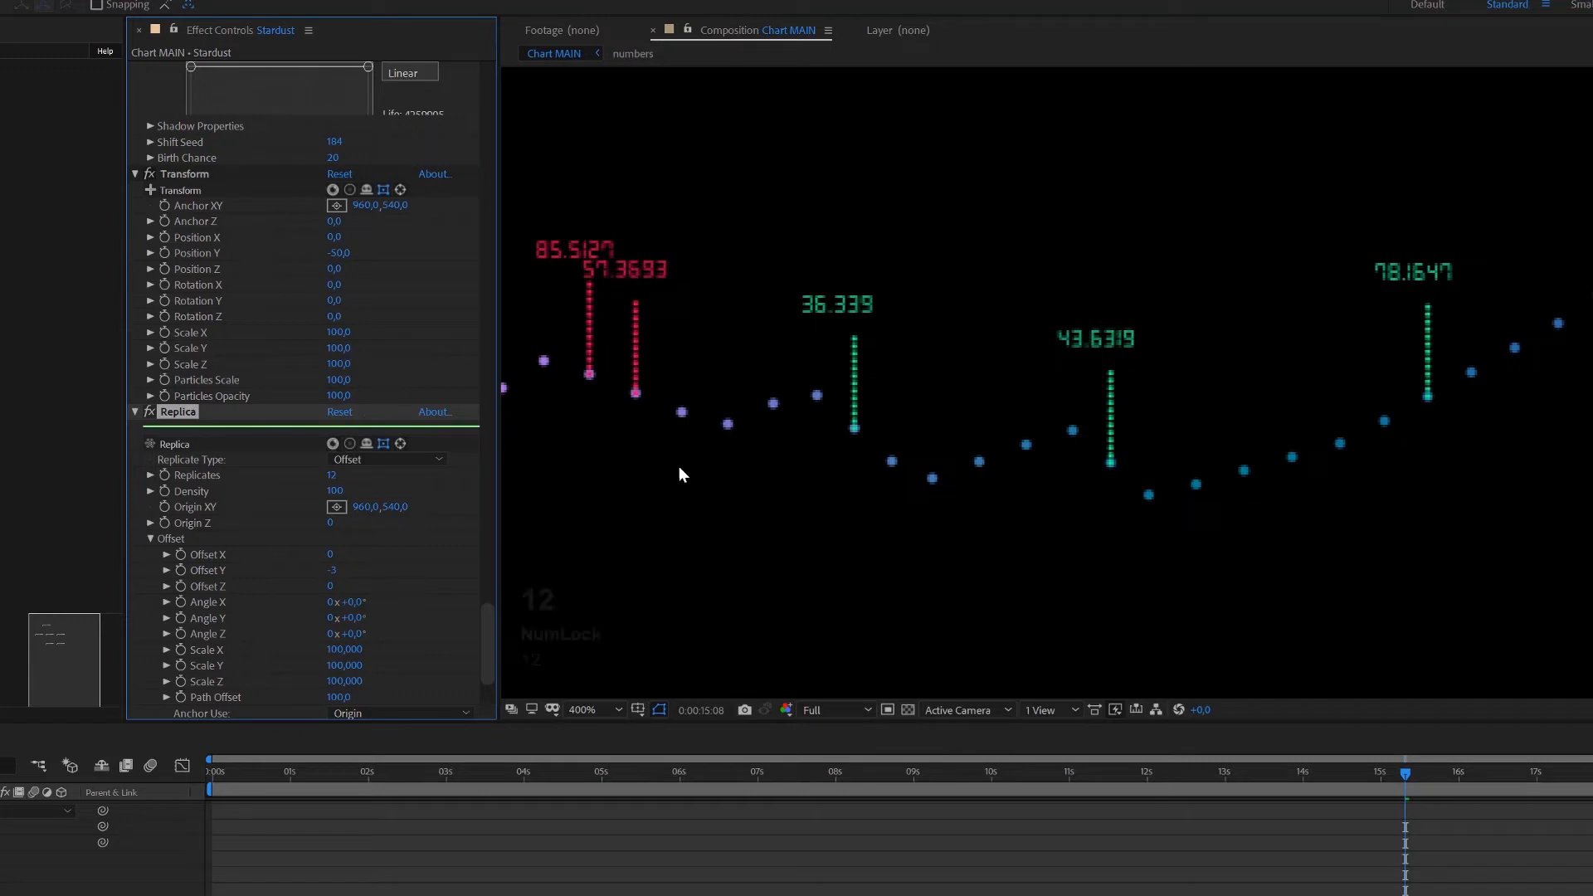
pyautogui.click(332, 475)
pyautogui.write('13')
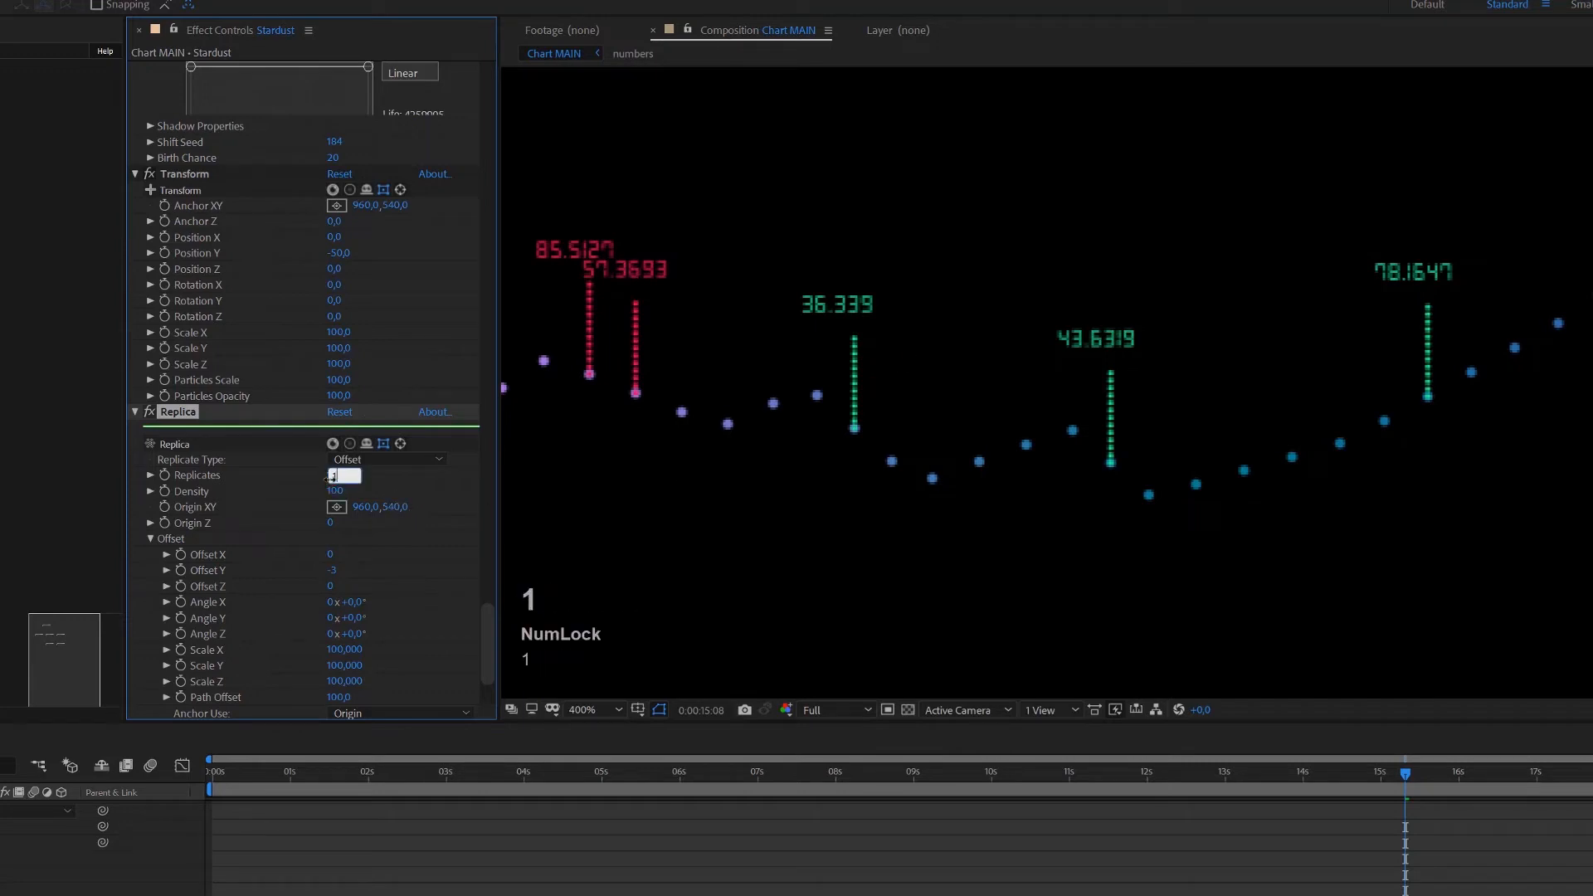
pyautogui.press('Return')
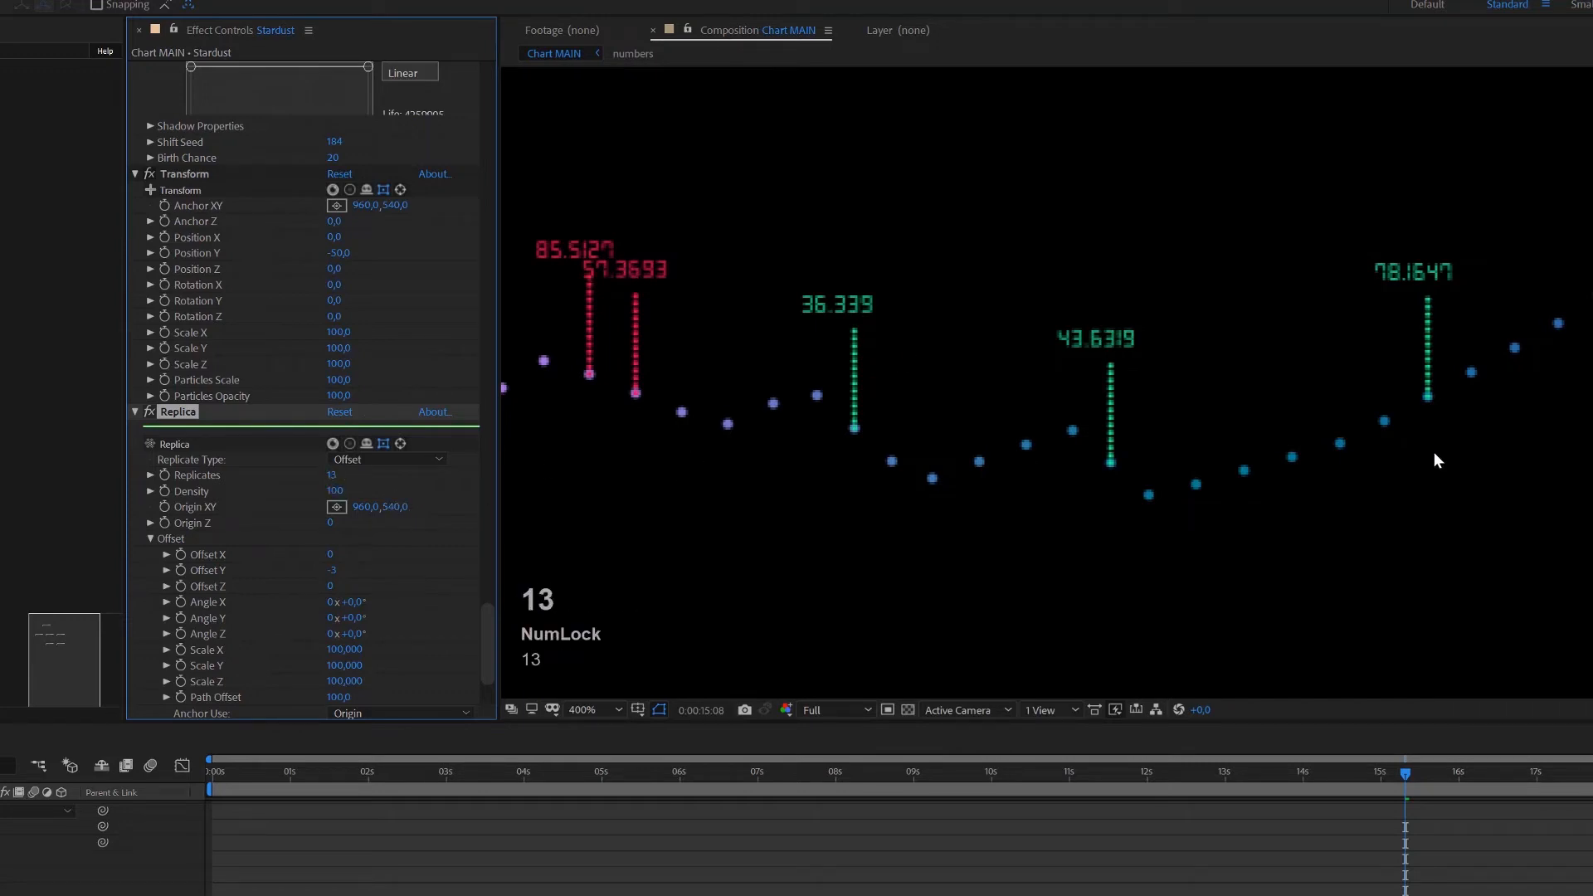
pyautogui.scroll(-2, 1433, 459)
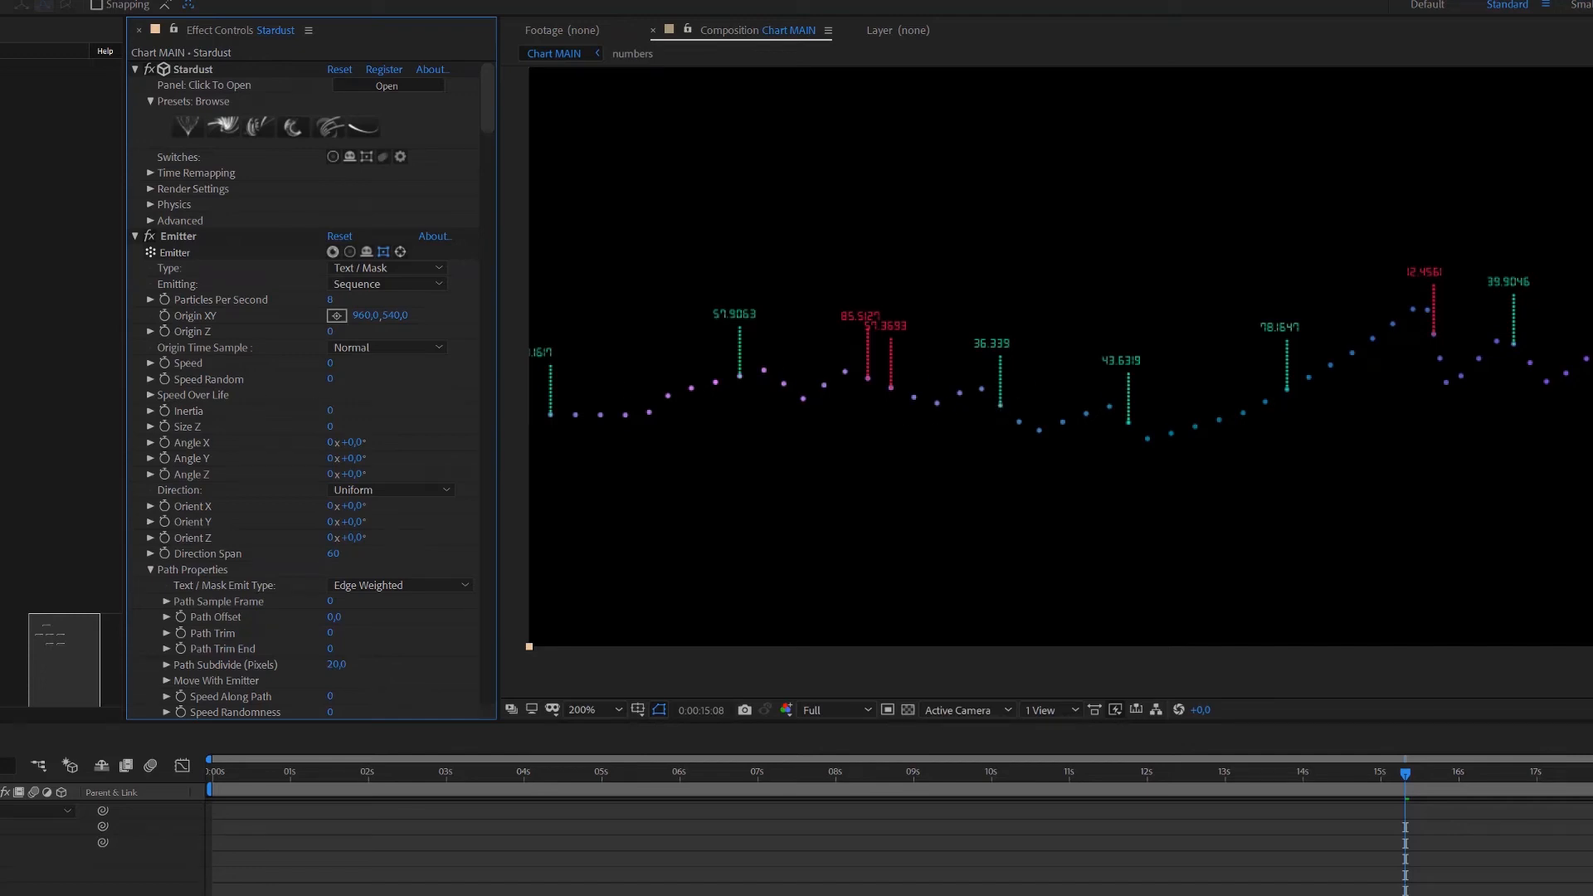
# Step: Lower both ends of the Color Mix Path/Life curve to 0 in the Replica's Along Path Properties
pyautogui.click(2, 373)
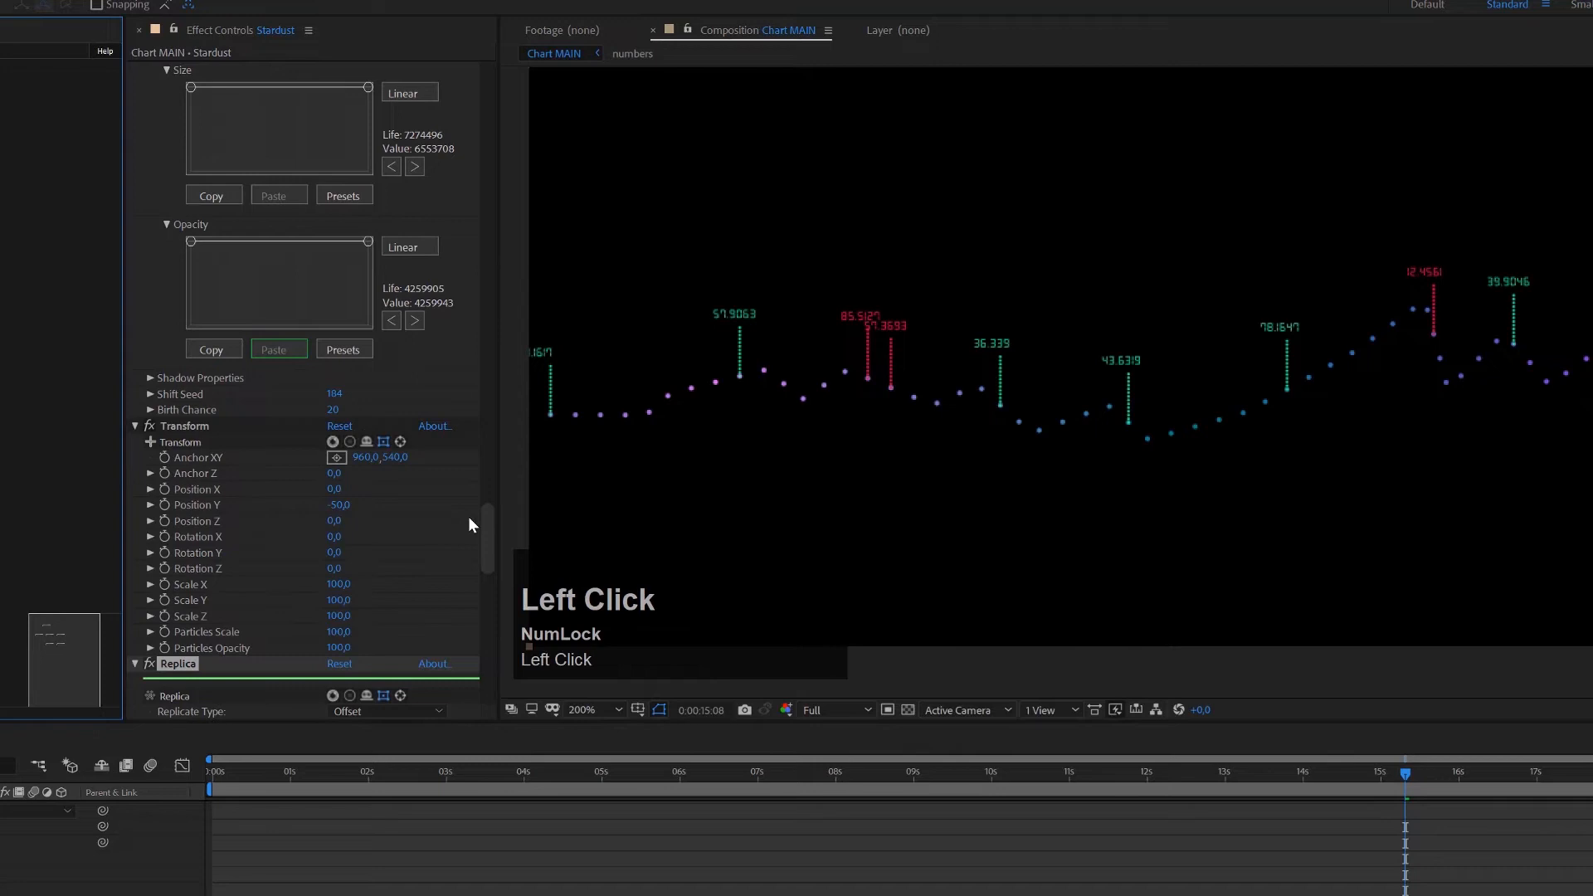
pyautogui.moveTo(489, 535); pyautogui.dragTo(495, 609)
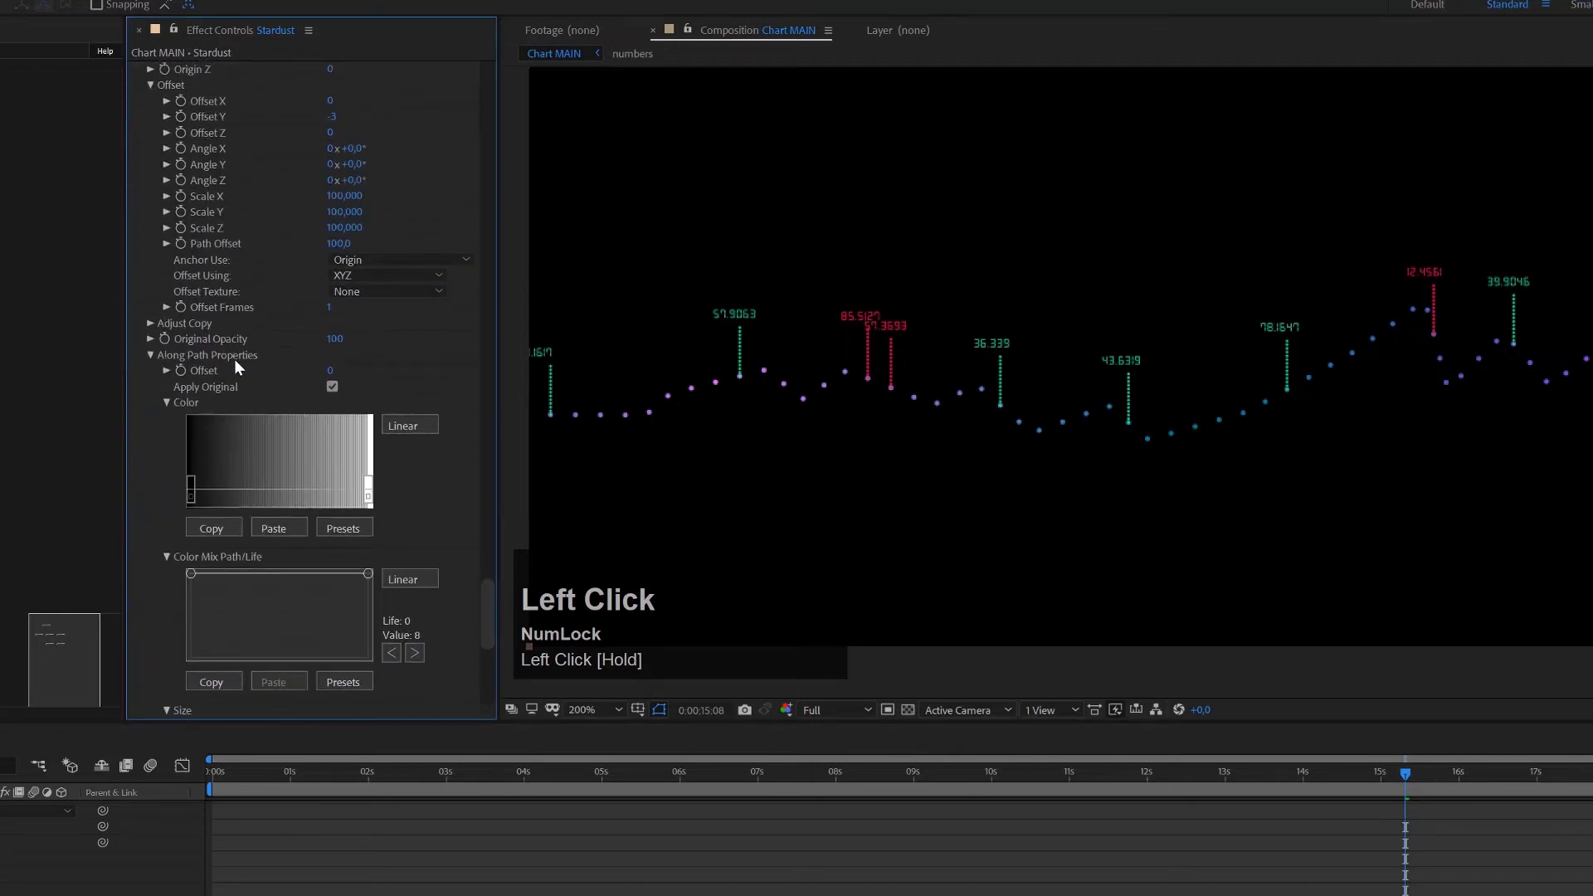
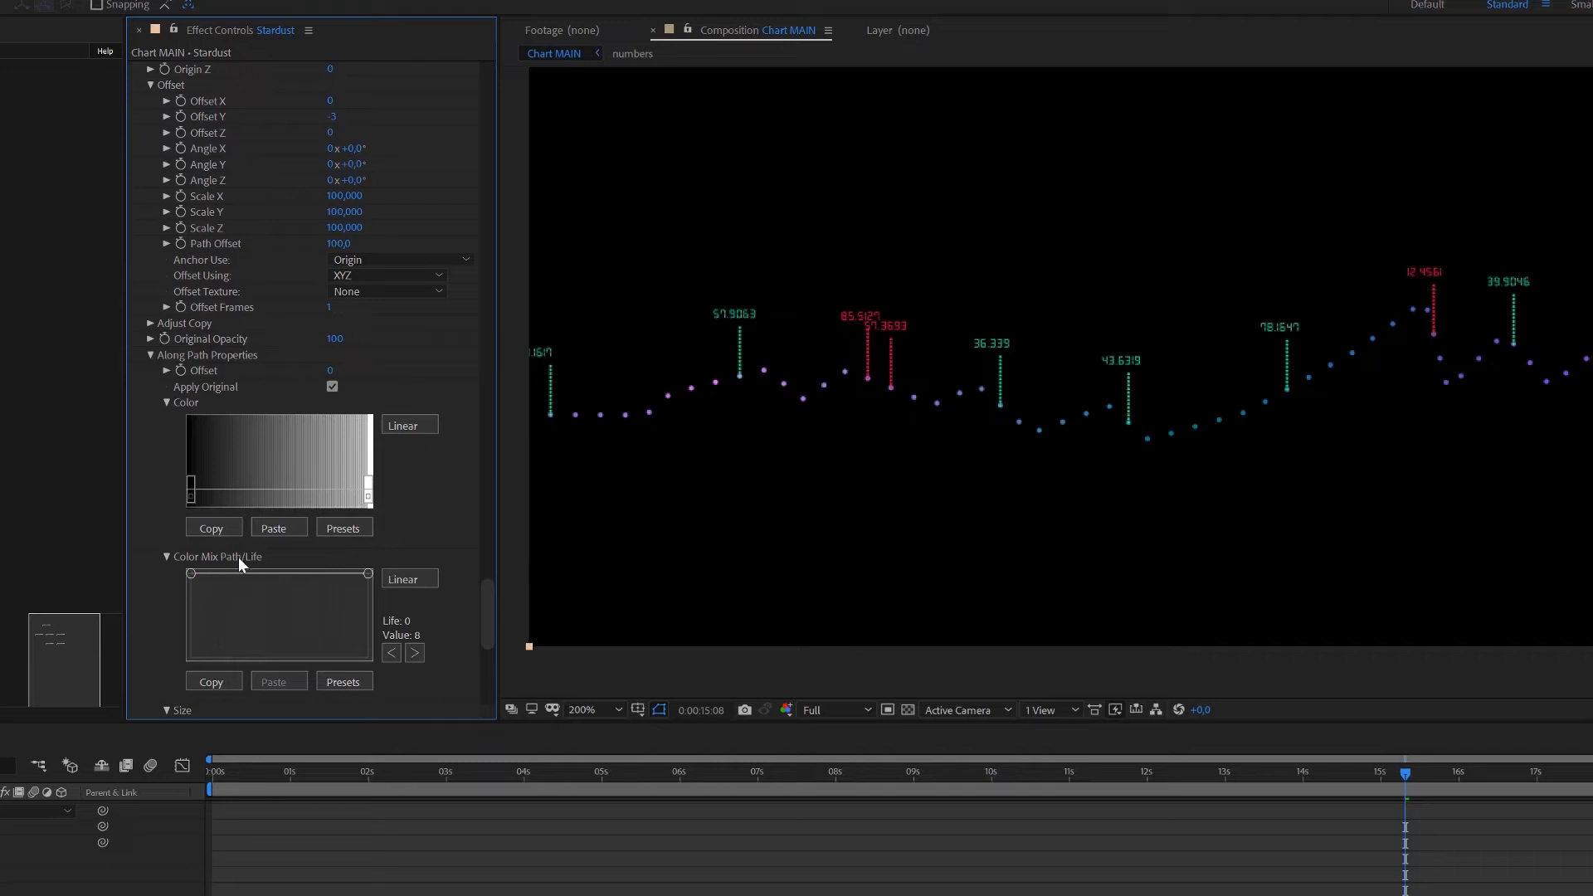
pyautogui.moveTo(190, 574); pyautogui.dragTo(184, 653)
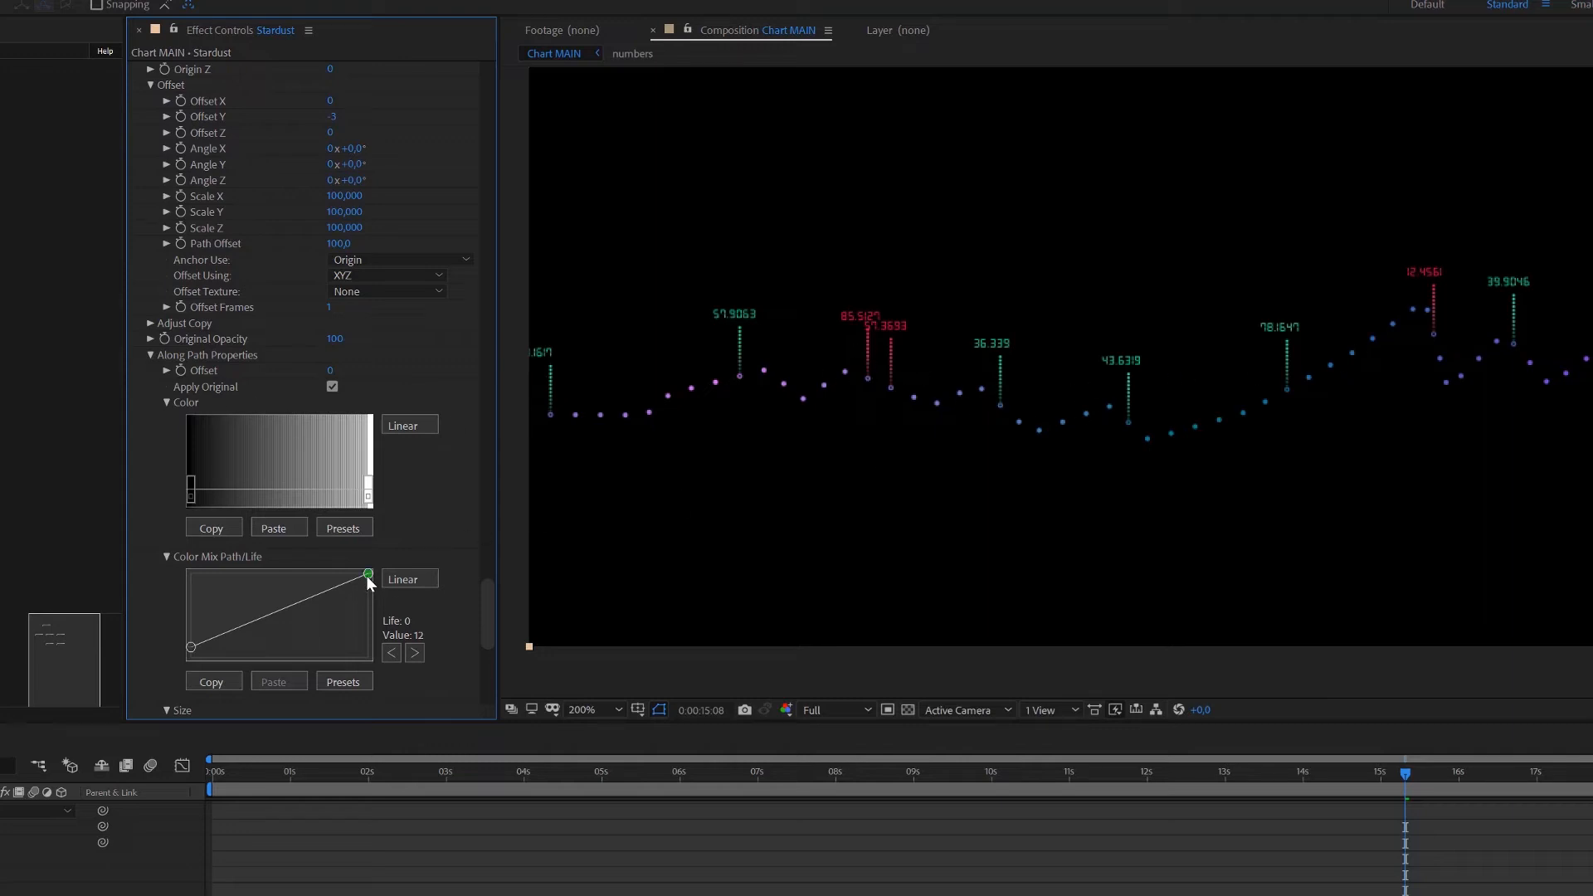
pyautogui.moveTo(366, 571); pyautogui.dragTo(369, 652)
pyautogui.moveTo(193, 654); pyautogui.dragTo(373, 663)
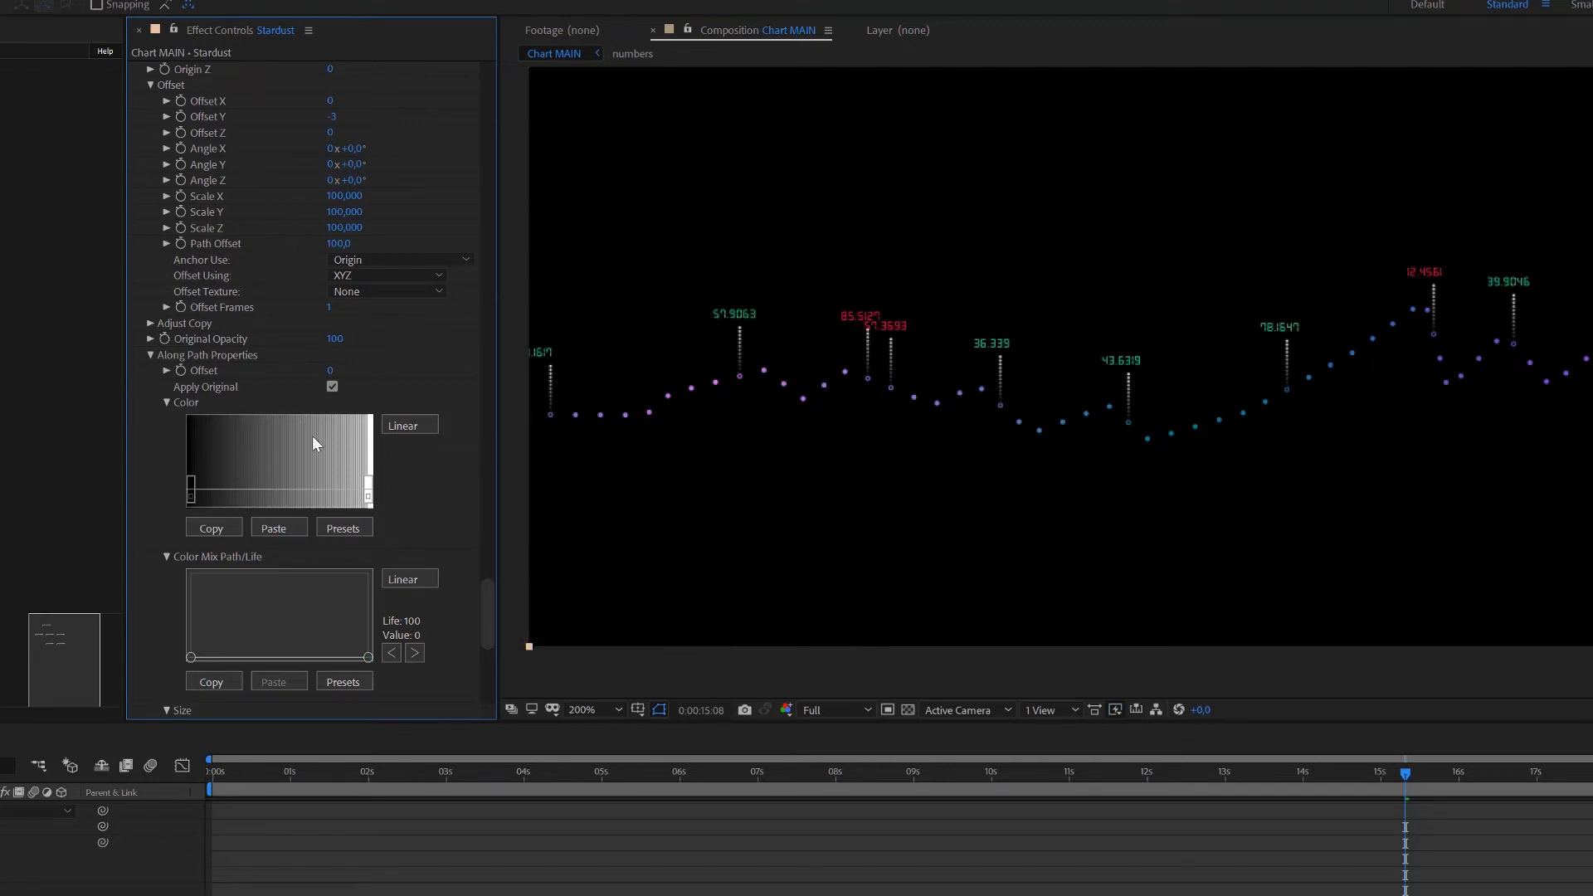
# Step: Change the black start stop of the Replica's along-path Color gradient to a teal green with hue 165°
pyautogui.click(191, 497)
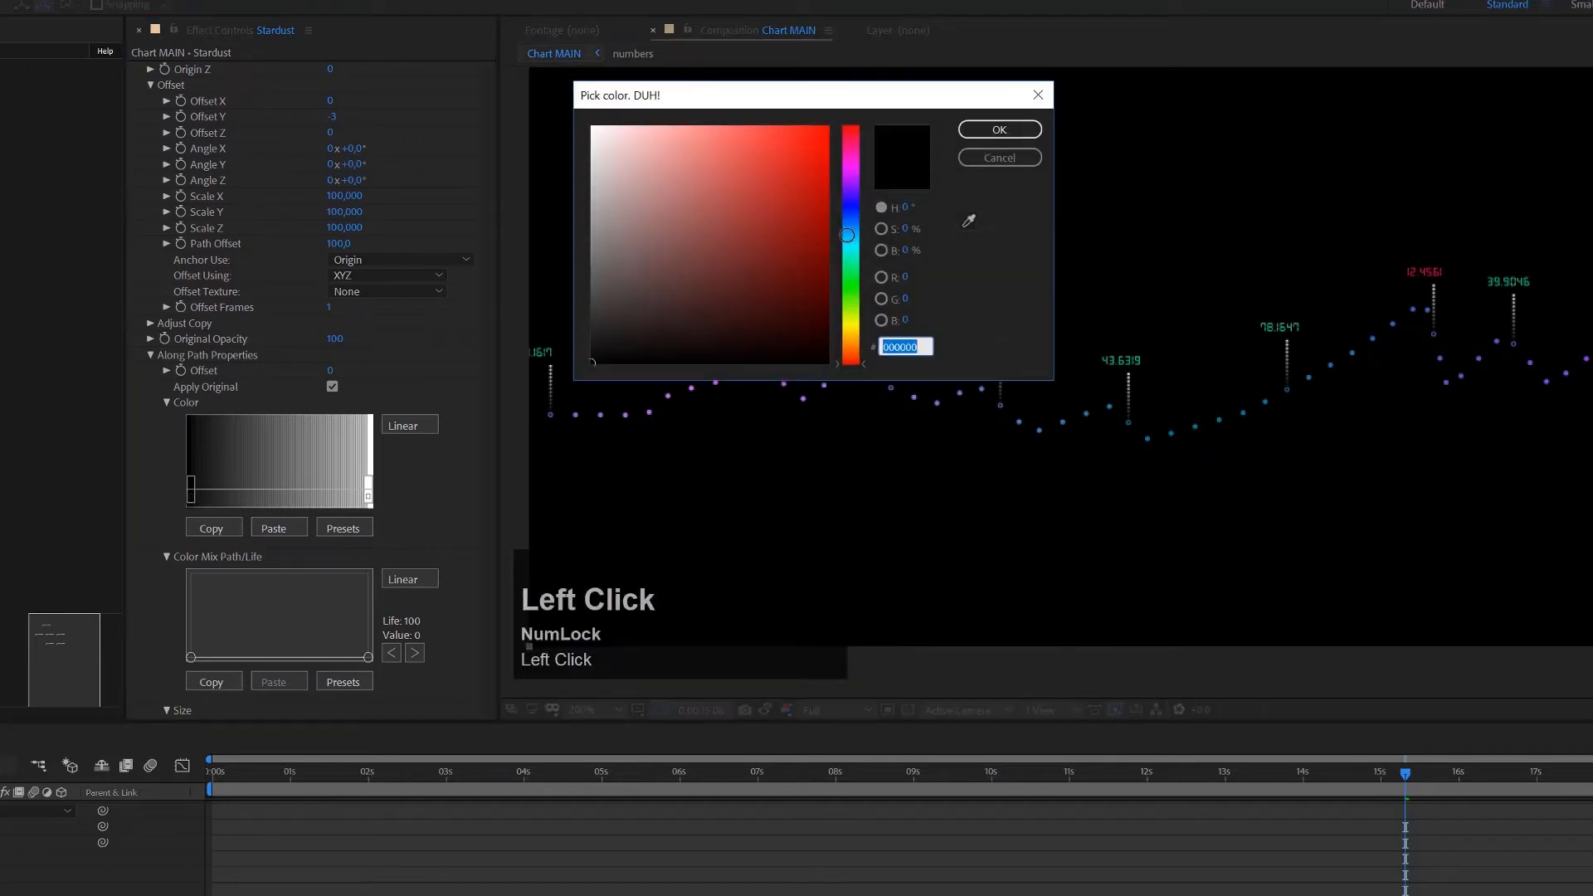
pyautogui.moveTo(851, 255); pyautogui.dragTo(851, 254)
pyautogui.click(827, 165)
pyautogui.click(1001, 129)
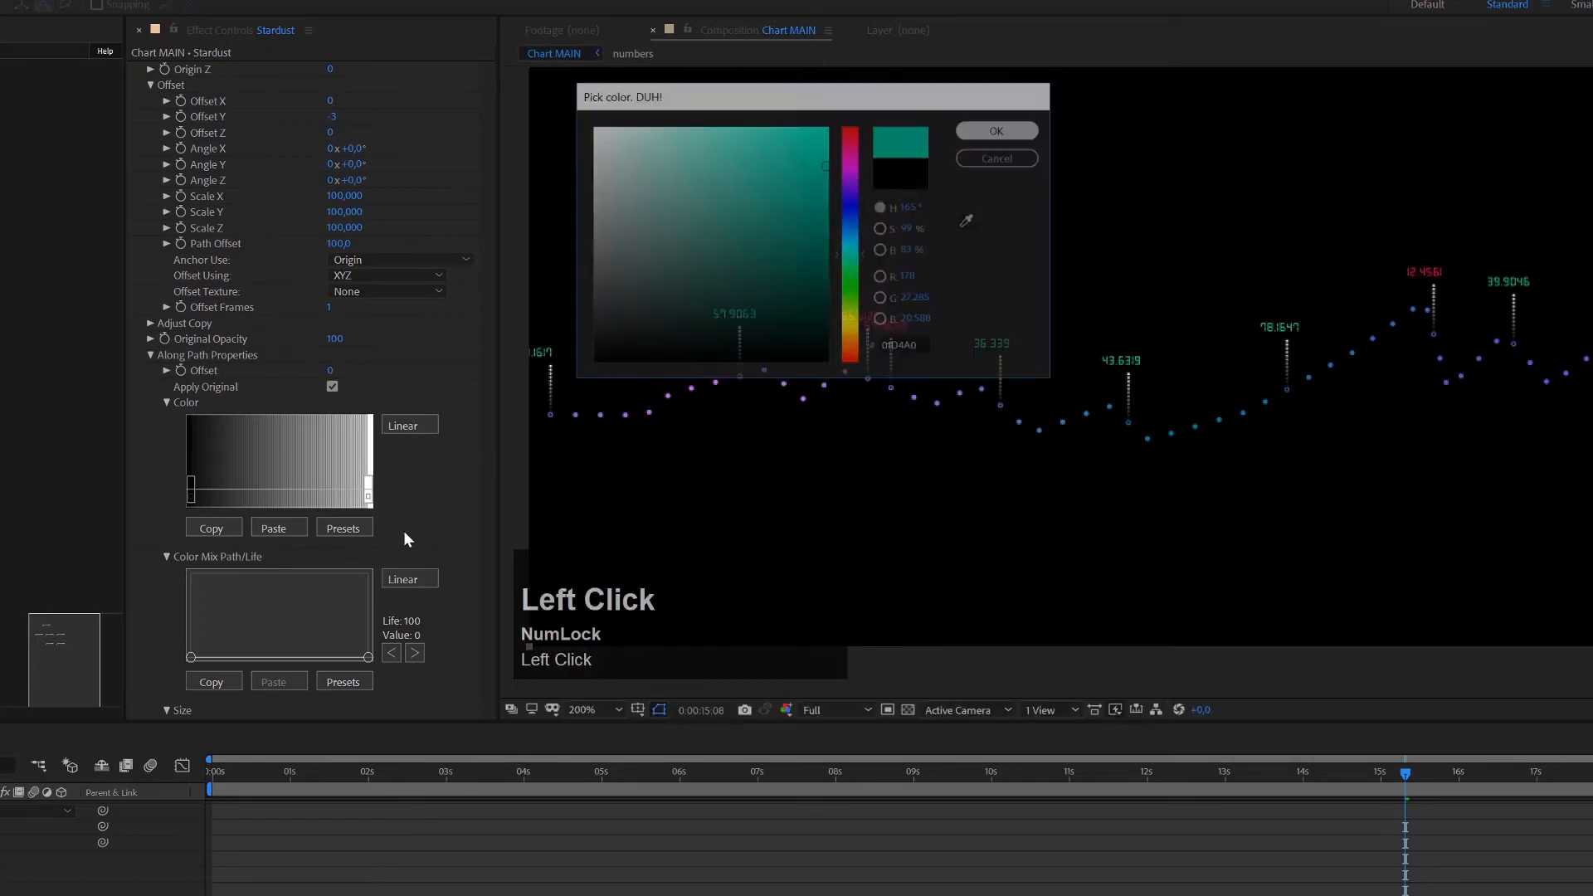
# Step: Change the white end stop of the Replica's along-path Color gradient to a light purple and check the lines' coloring
pyautogui.doubleClick(366, 495)
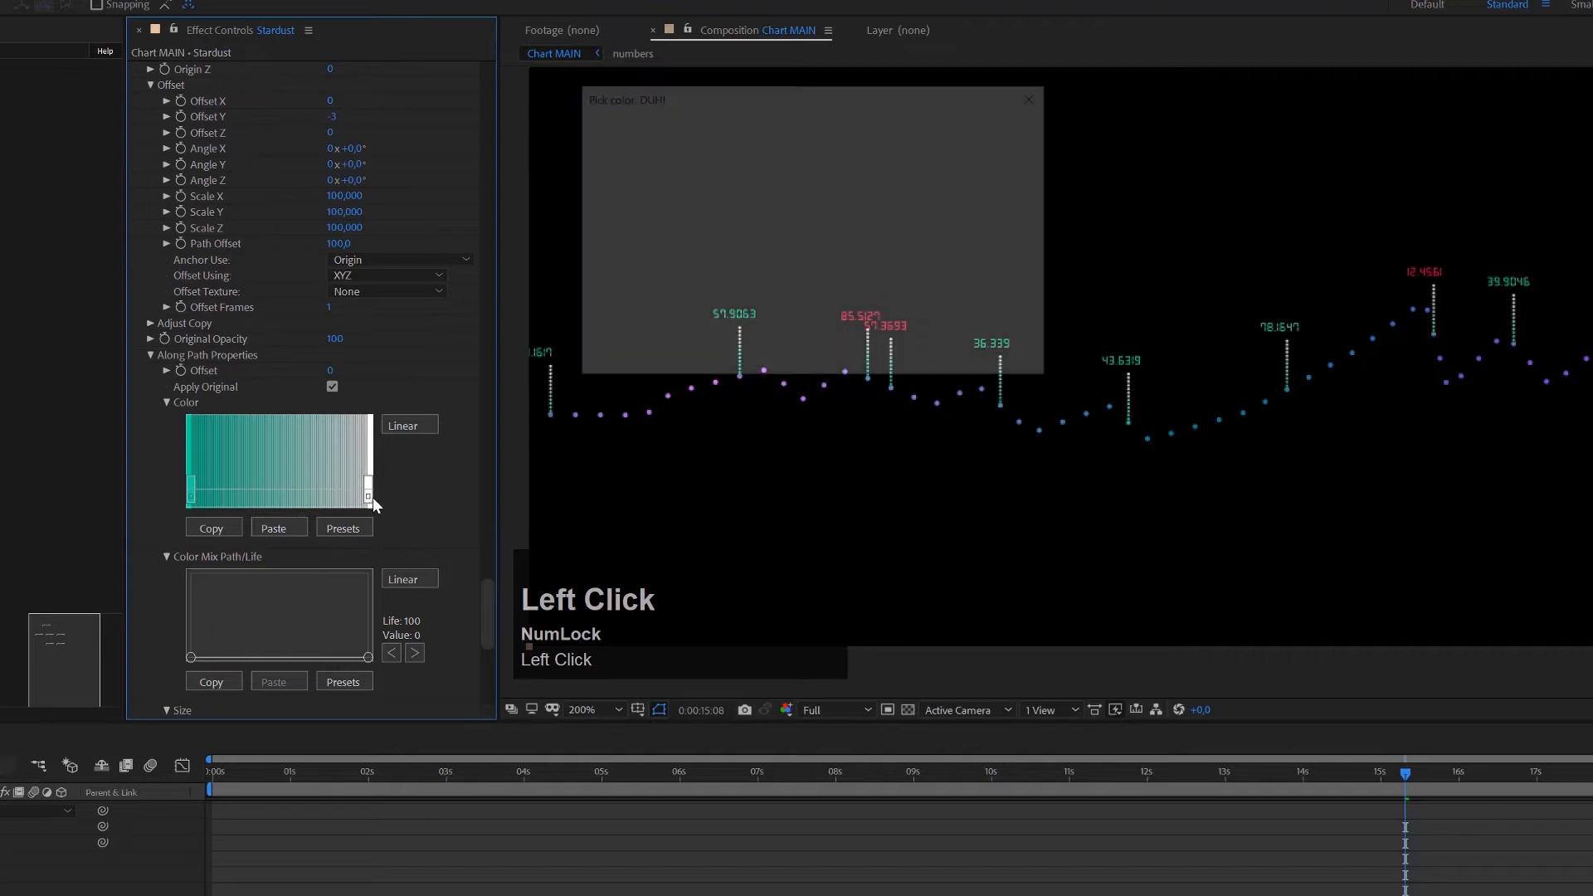
pyautogui.click(851, 180)
pyautogui.moveTo(765, 138)
pyautogui.mouseDown()
pyautogui.moveTo(728, 133)
pyautogui.moveTo(743, 135)
pyautogui.mouseUp()
pyautogui.click(987, 131)
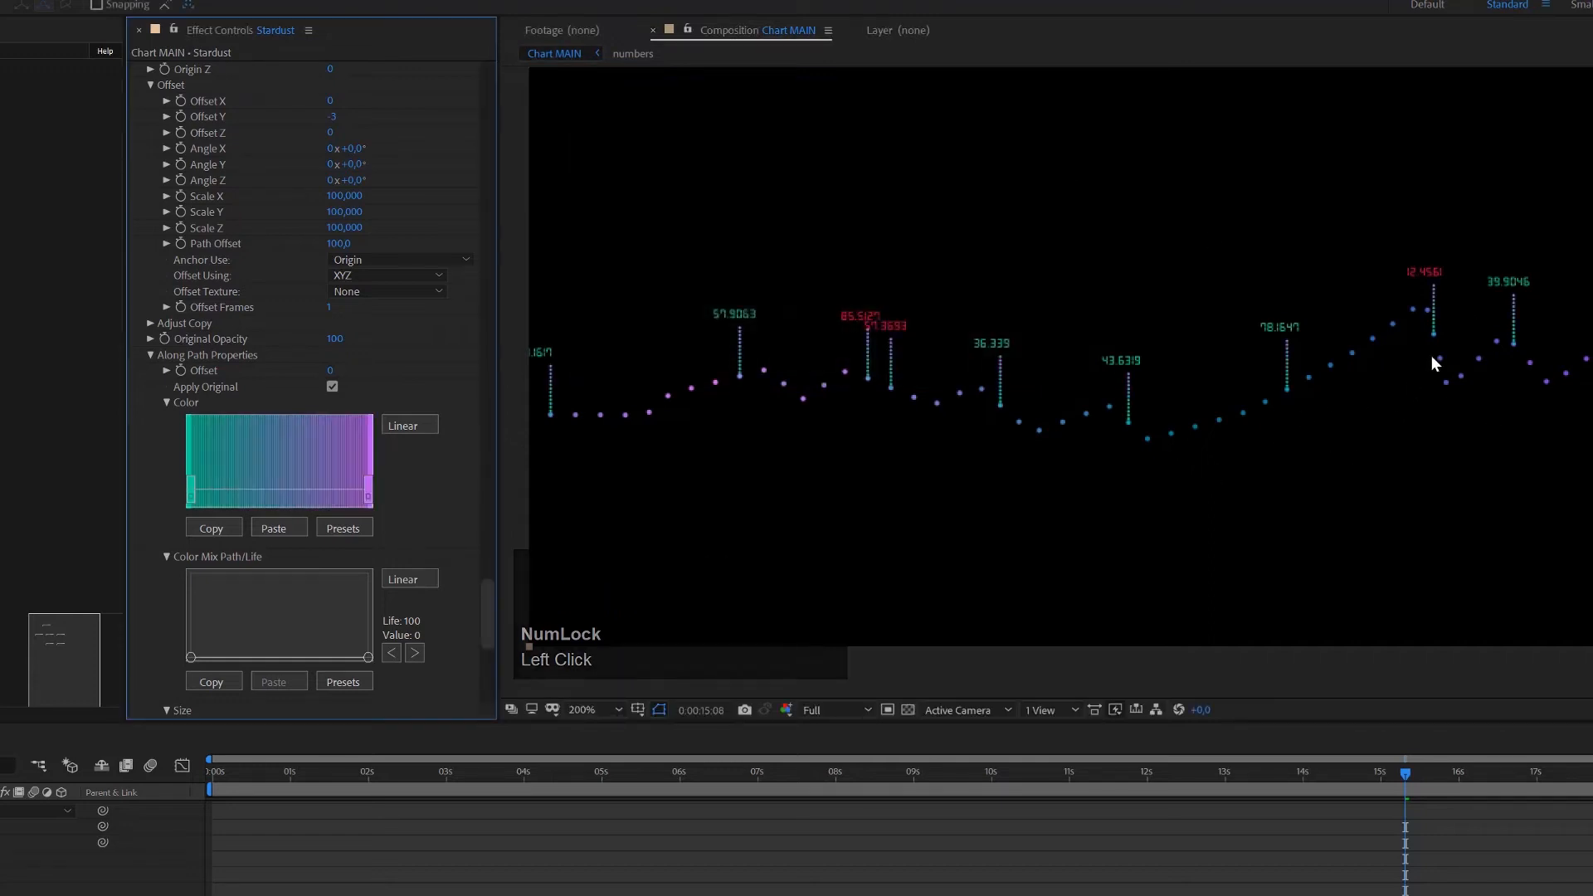
pyautogui.scroll(-1, 1116, 380)
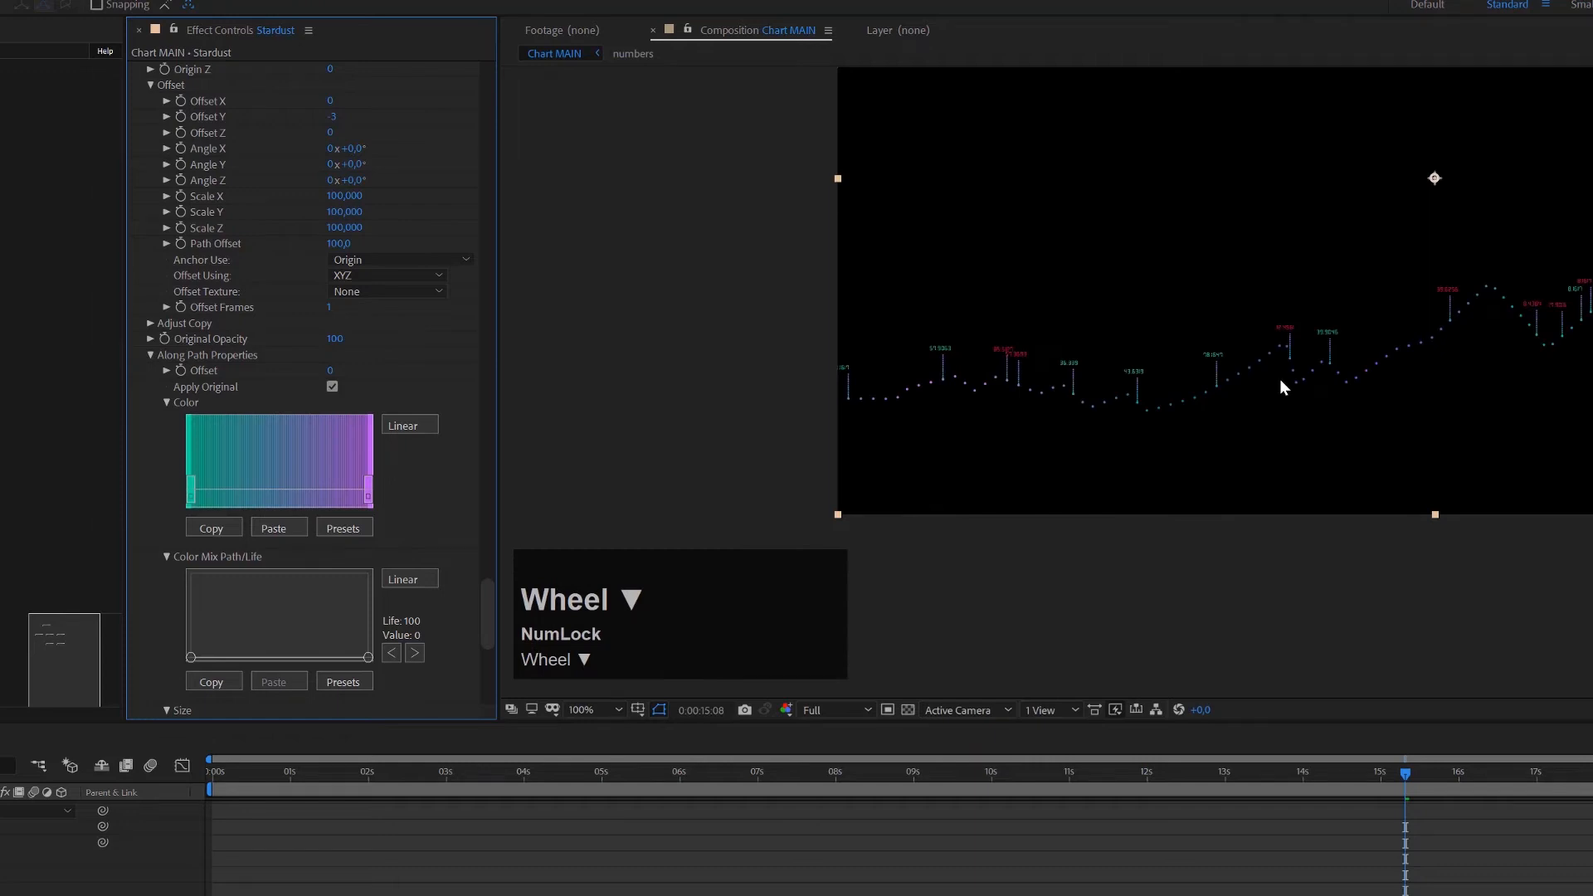
pyautogui.scroll(1, 1279, 379)
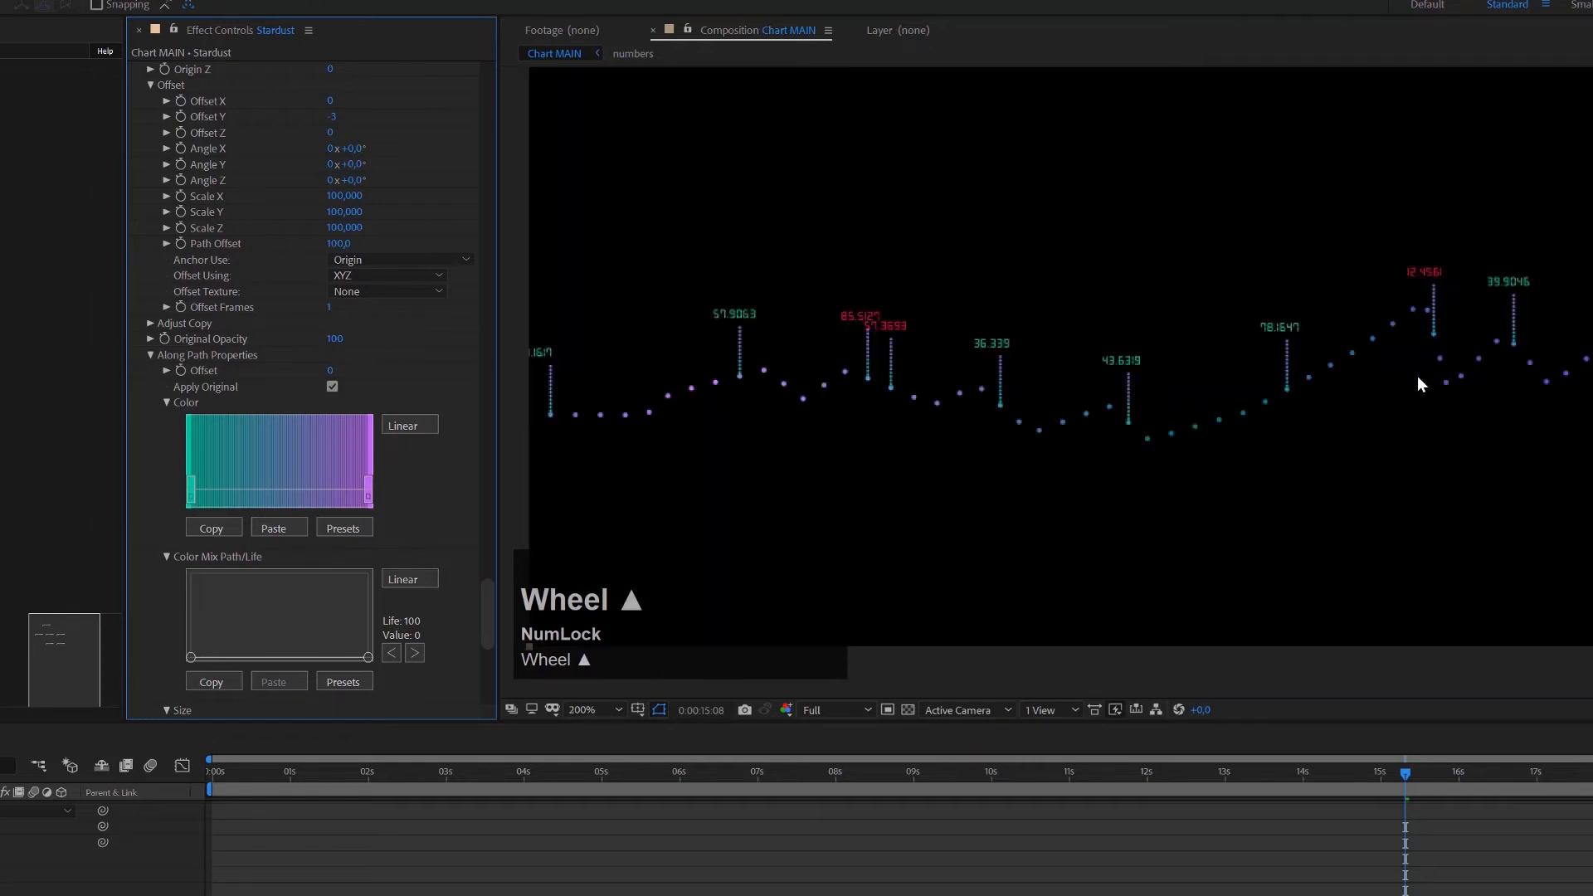
# Step: Change the end stop of the Replica's along-path Color gradient to the pinkish red F91866
pyautogui.click(370, 496)
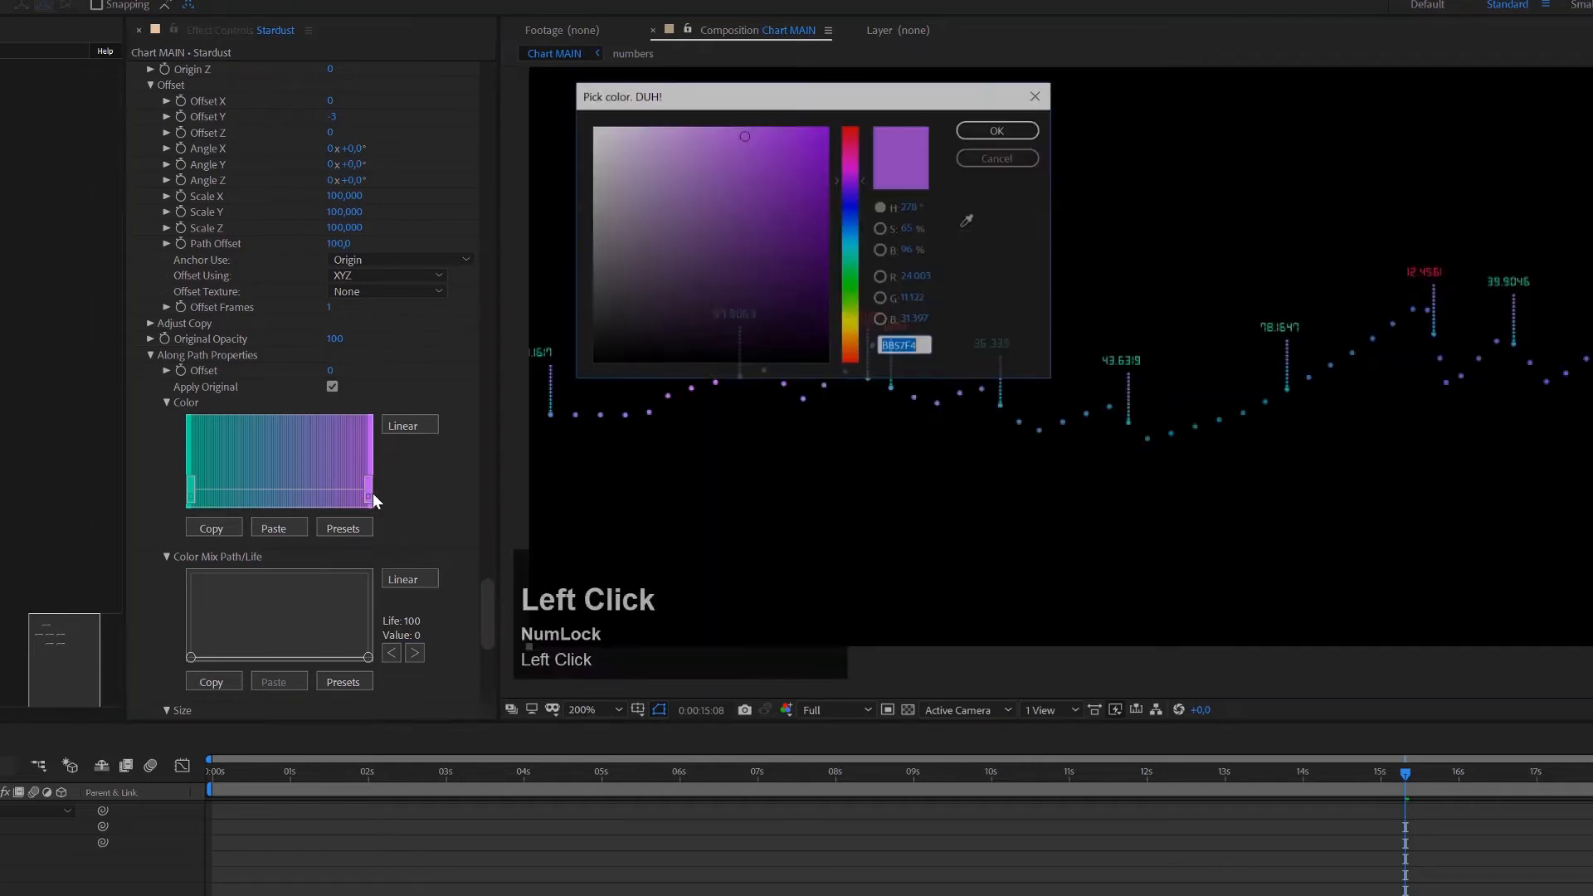
pyautogui.moveTo(863, 154); pyautogui.dragTo(863, 146)
pyautogui.click(806, 131)
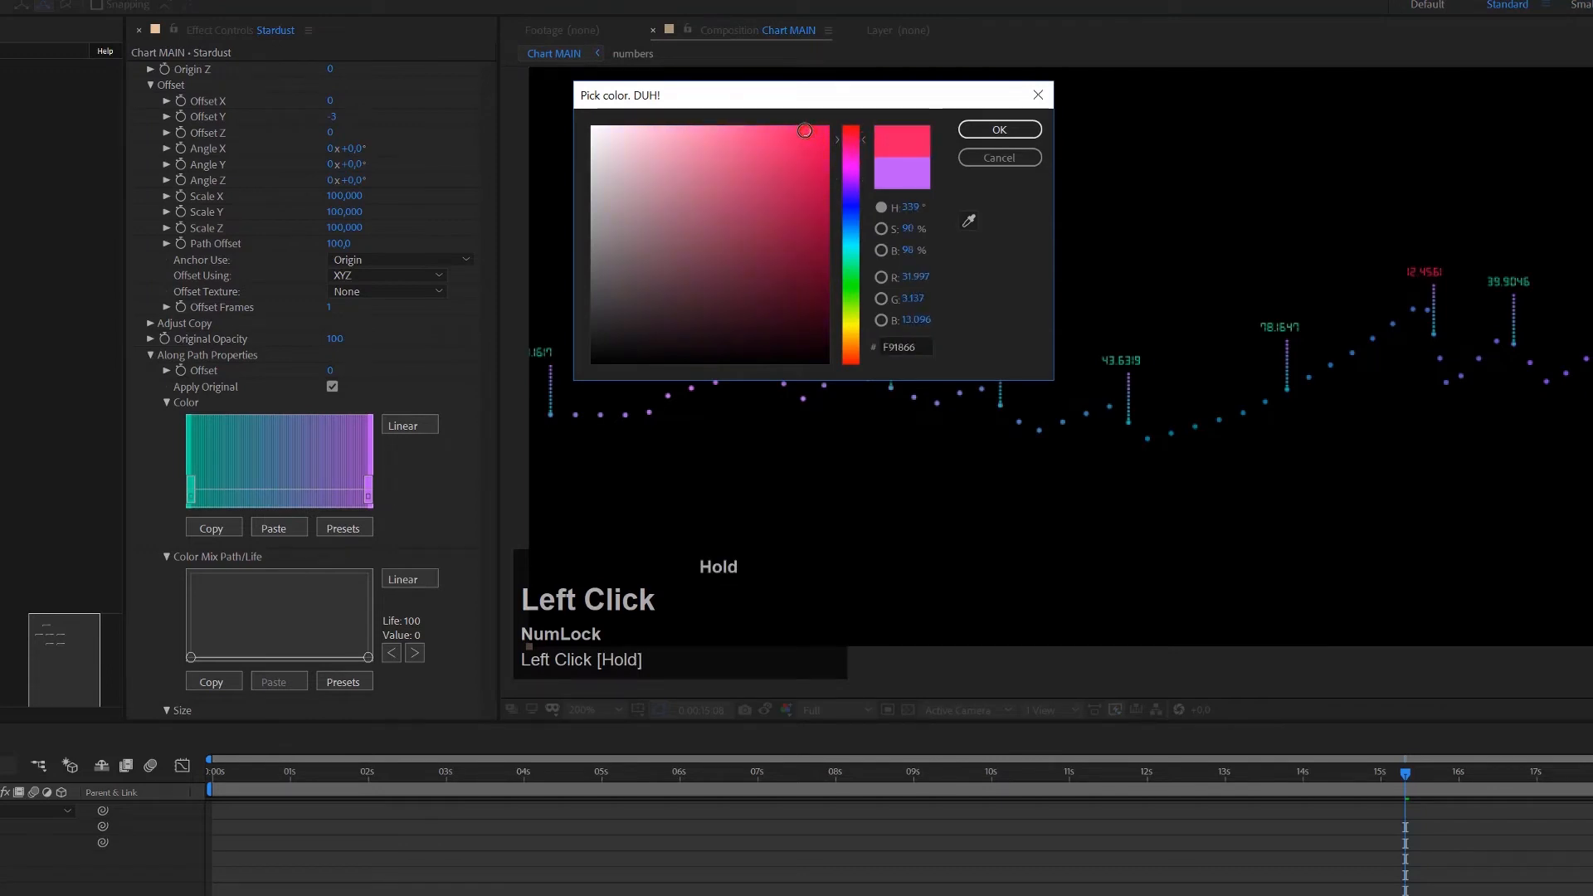
pyautogui.click(1014, 132)
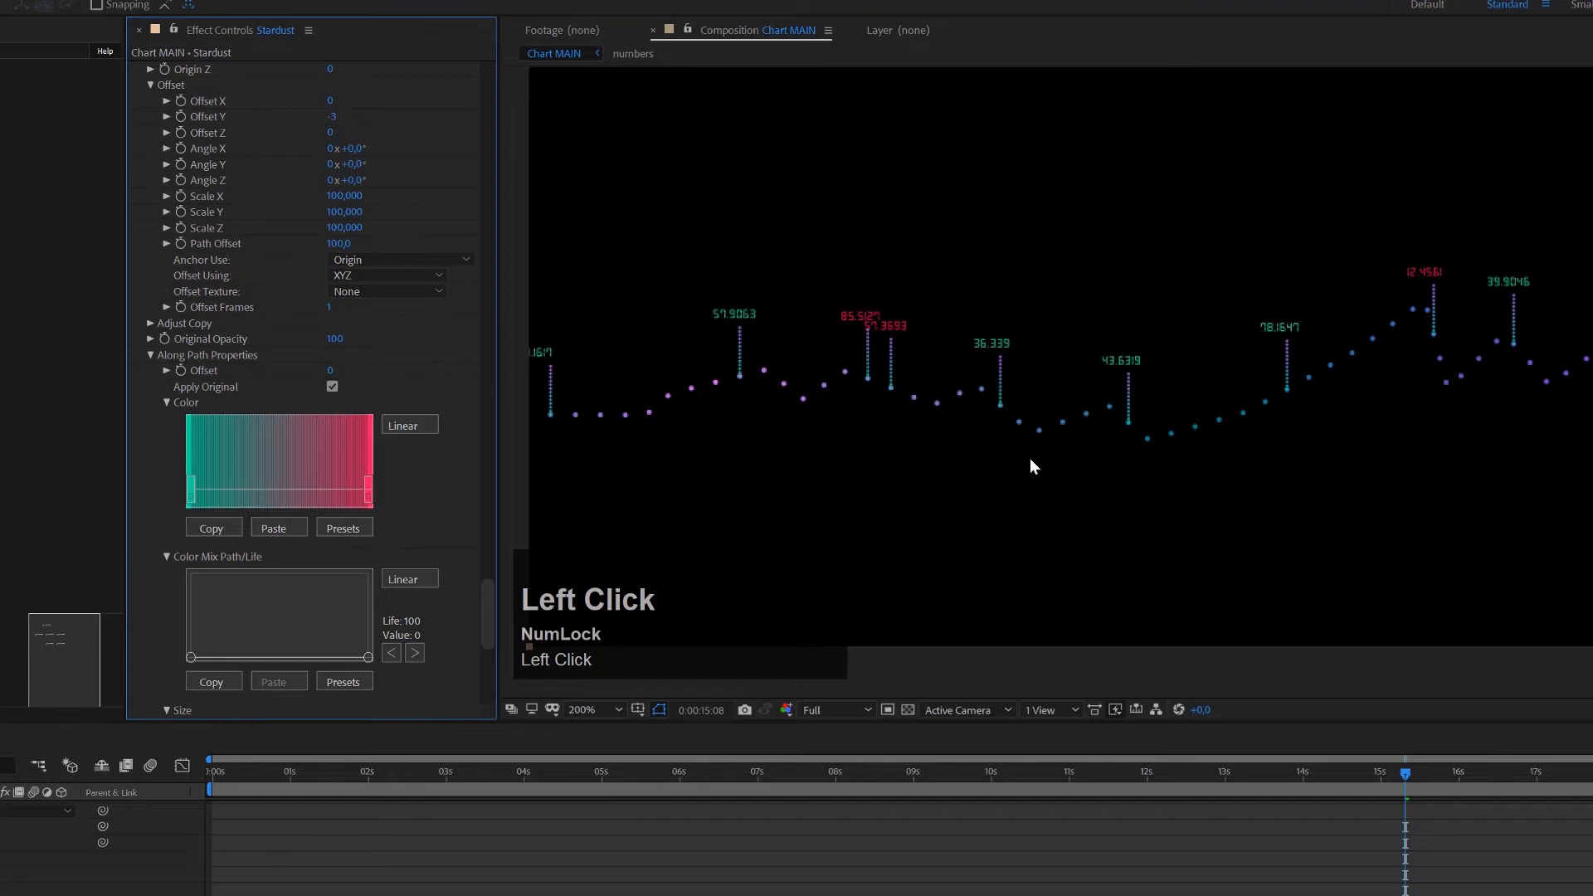
# Step: Lower the end point of the replica's Along Path Size curve to a value of 52
pyautogui.scroll(-2, 1186, 430)
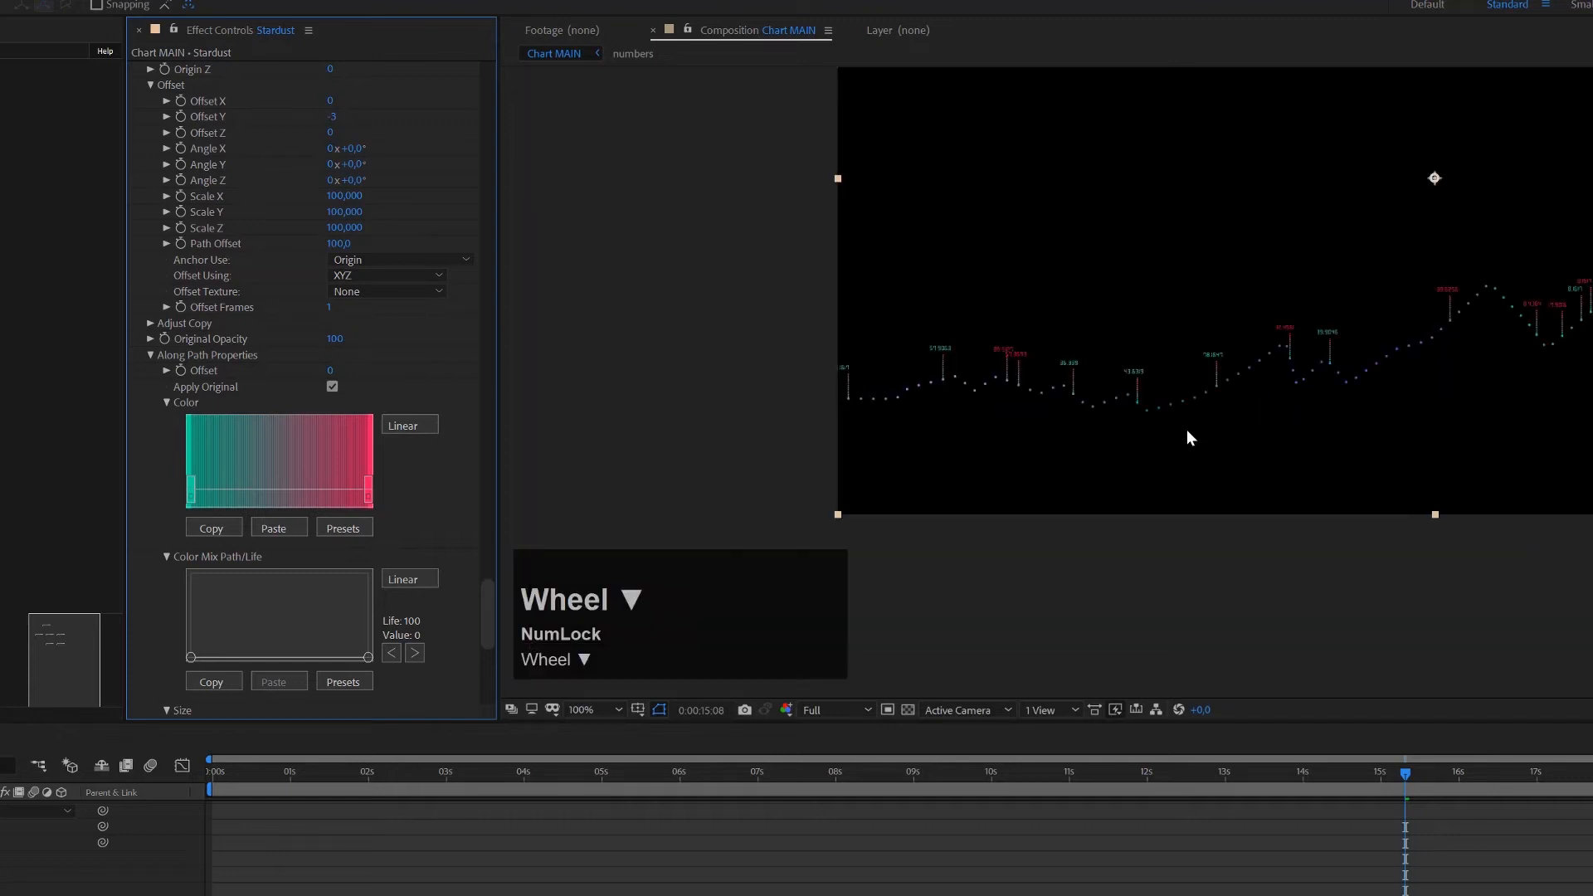
pyautogui.scroll(2, 1146, 382)
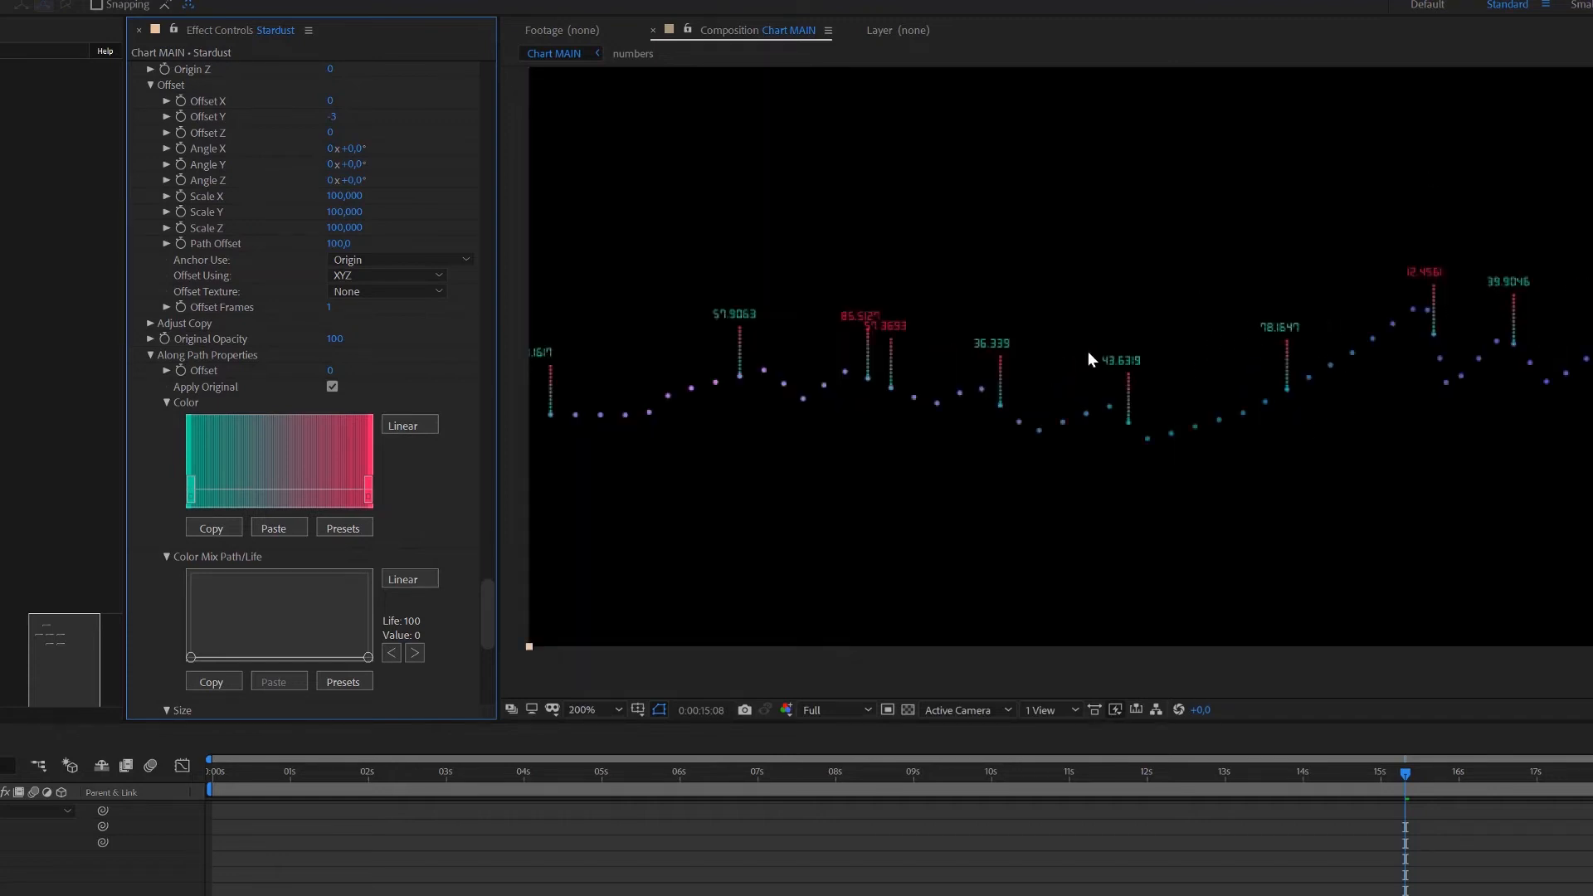
pyautogui.moveTo(486, 596); pyautogui.dragTo(494, 628)
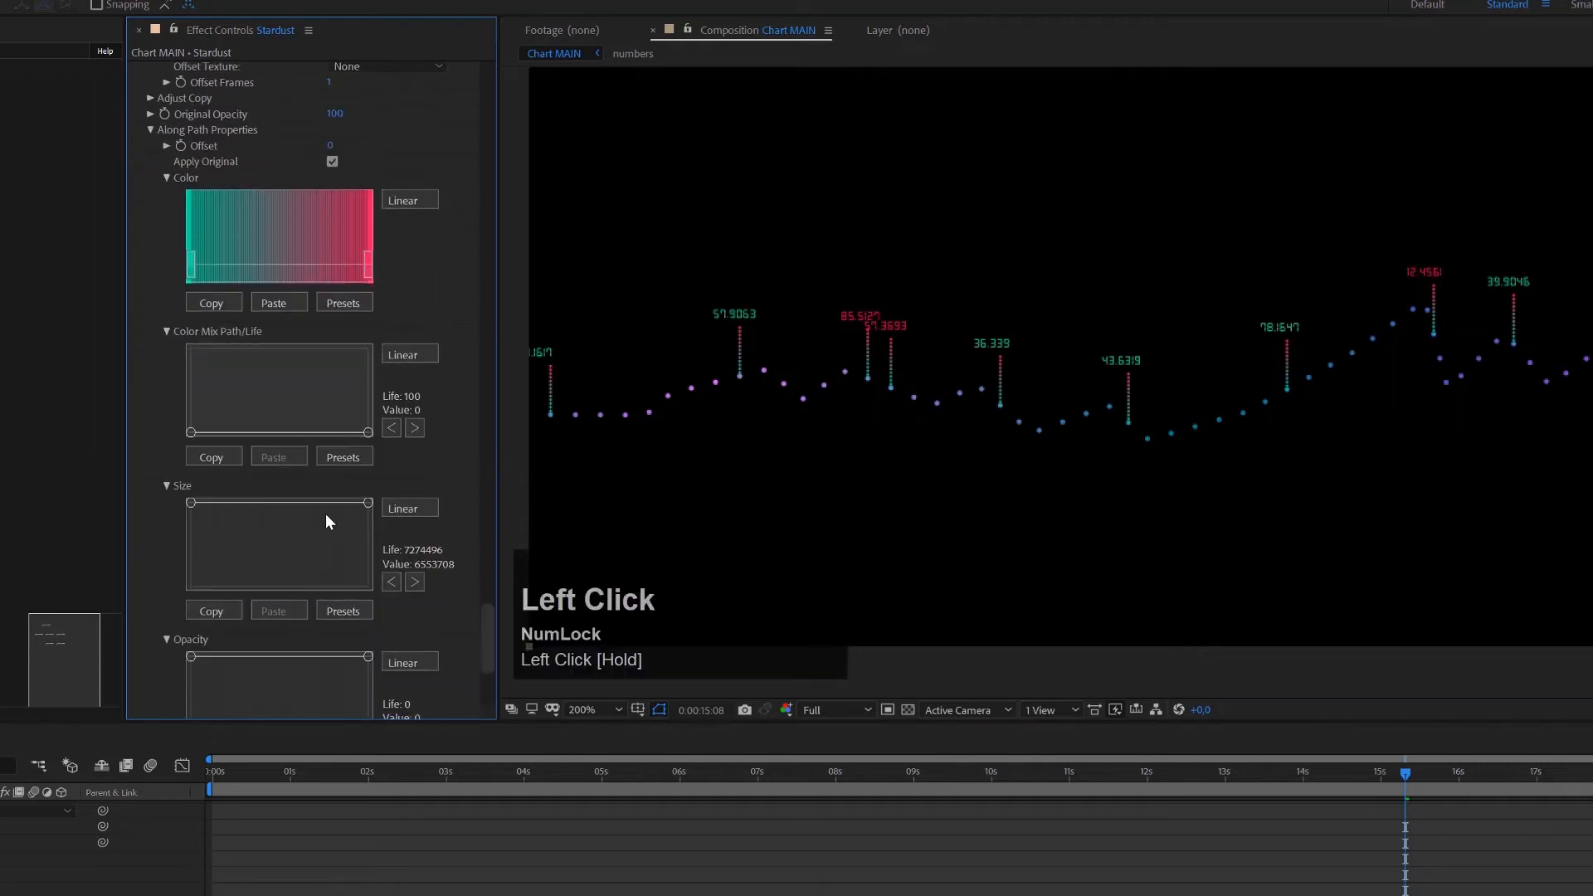
pyautogui.moveTo(368, 503); pyautogui.dragTo(373, 565)
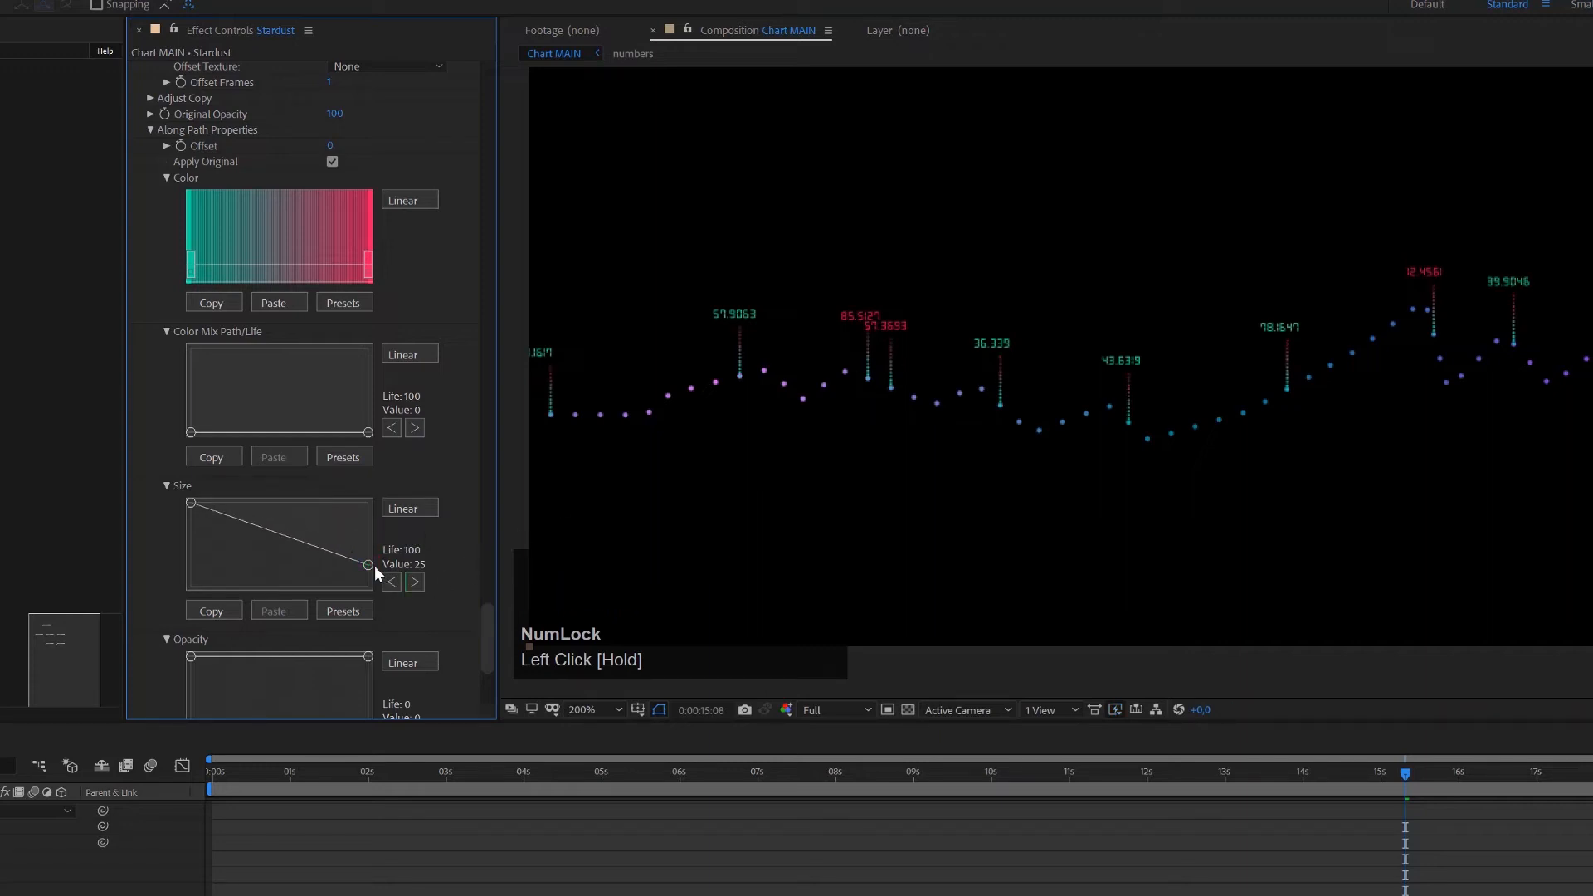
pyautogui.moveTo(370, 562); pyautogui.dragTo(376, 541)
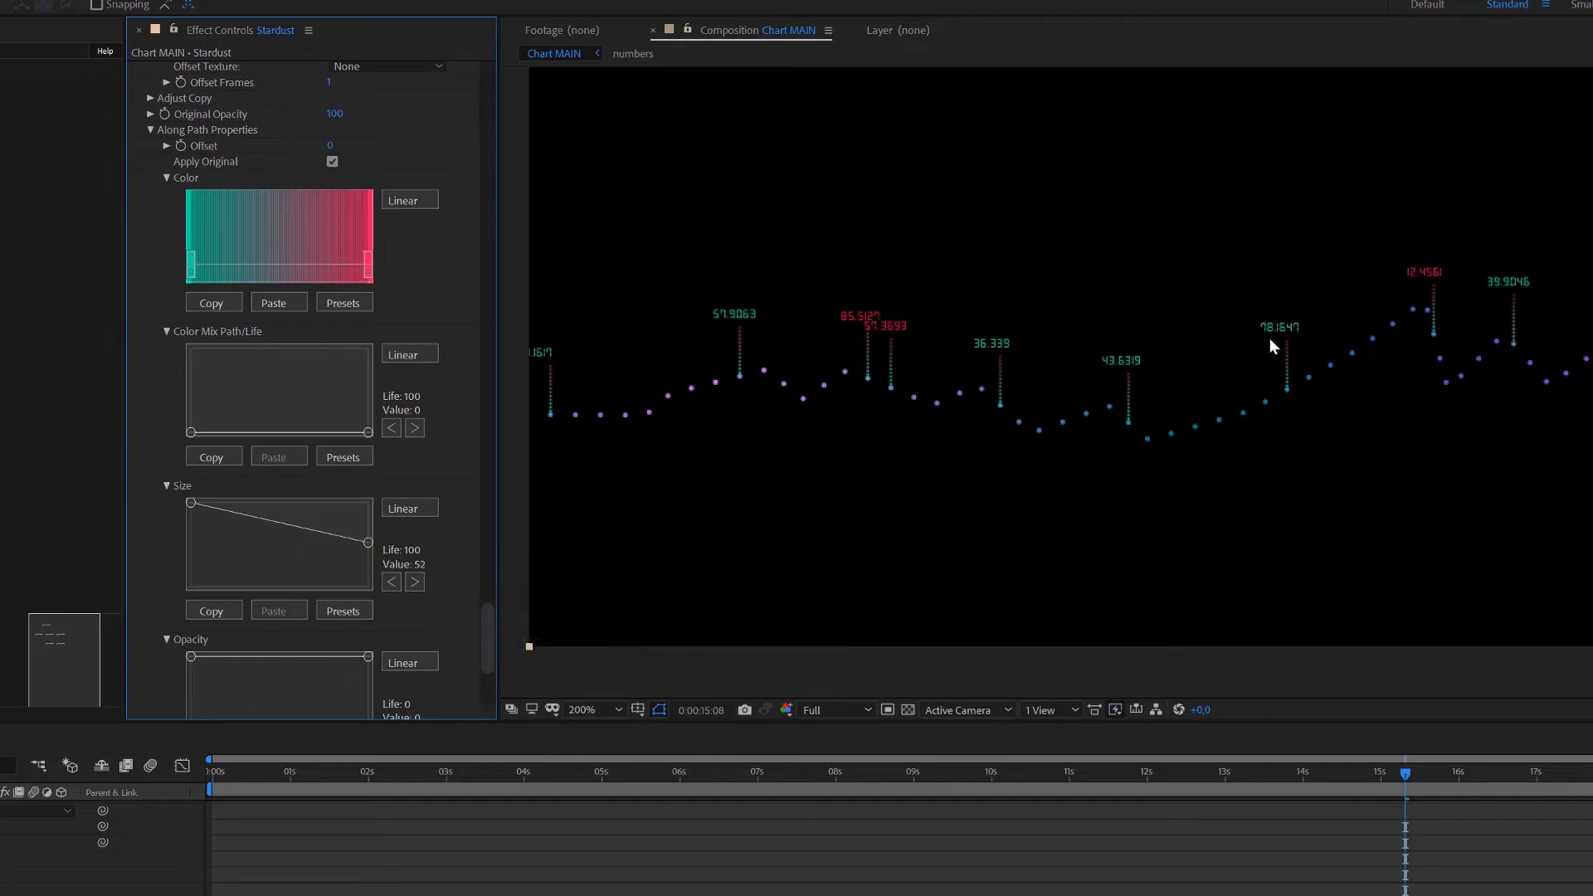
# Step: Collapse all expanded properties of the Stardust layer in the Chart MAIN timeline
pyautogui.scroll(-2, 1381, 325)
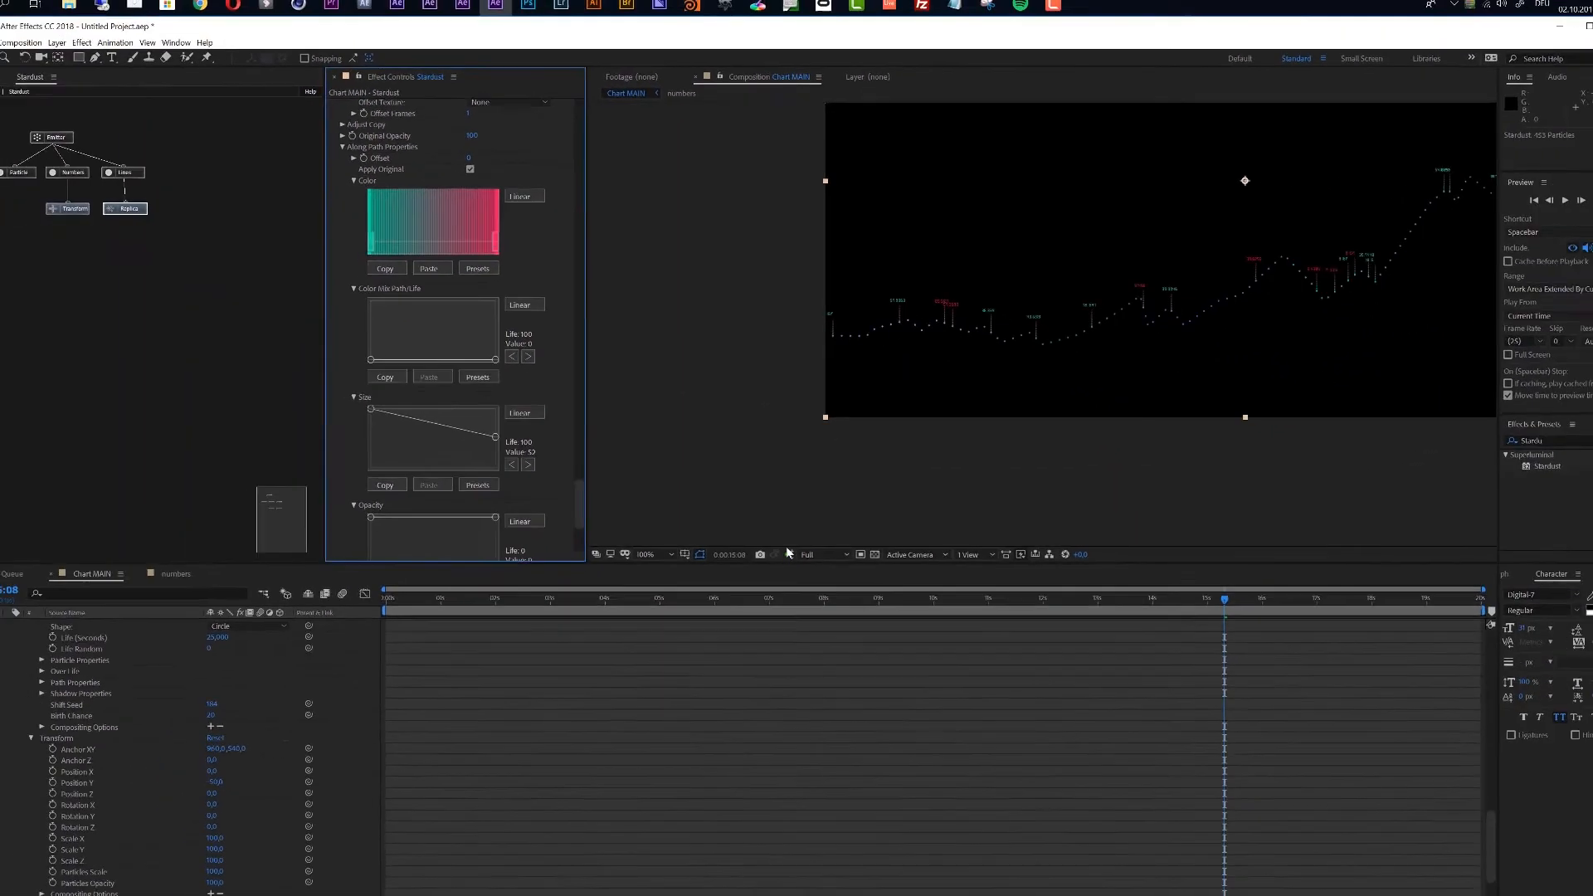
pyautogui.scroll(15, 247, 889)
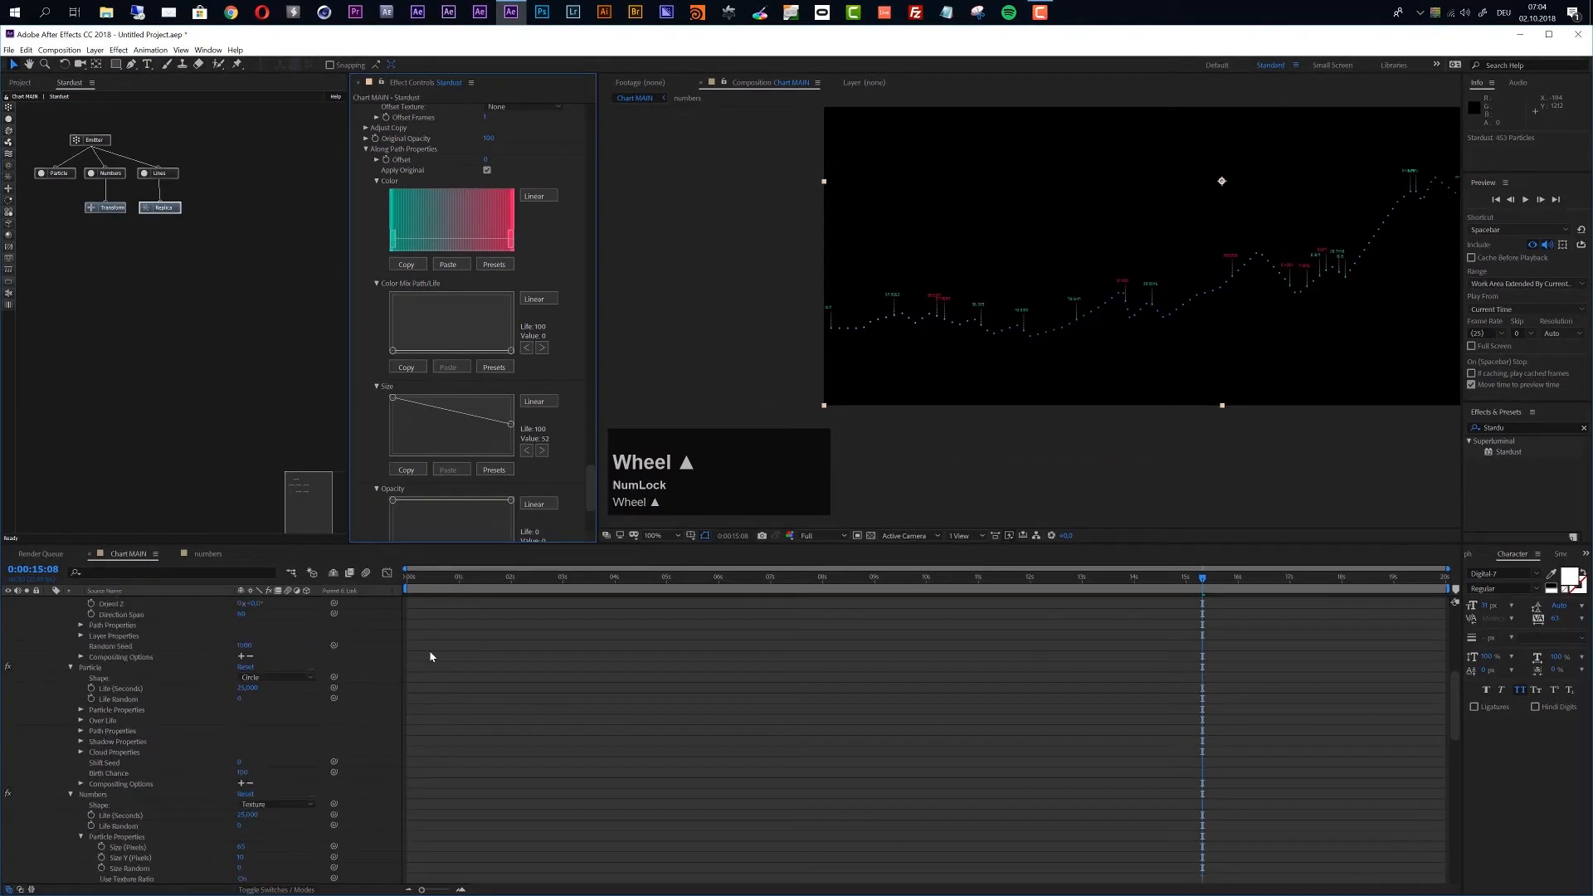
pyautogui.scroll(1, 431, 656)
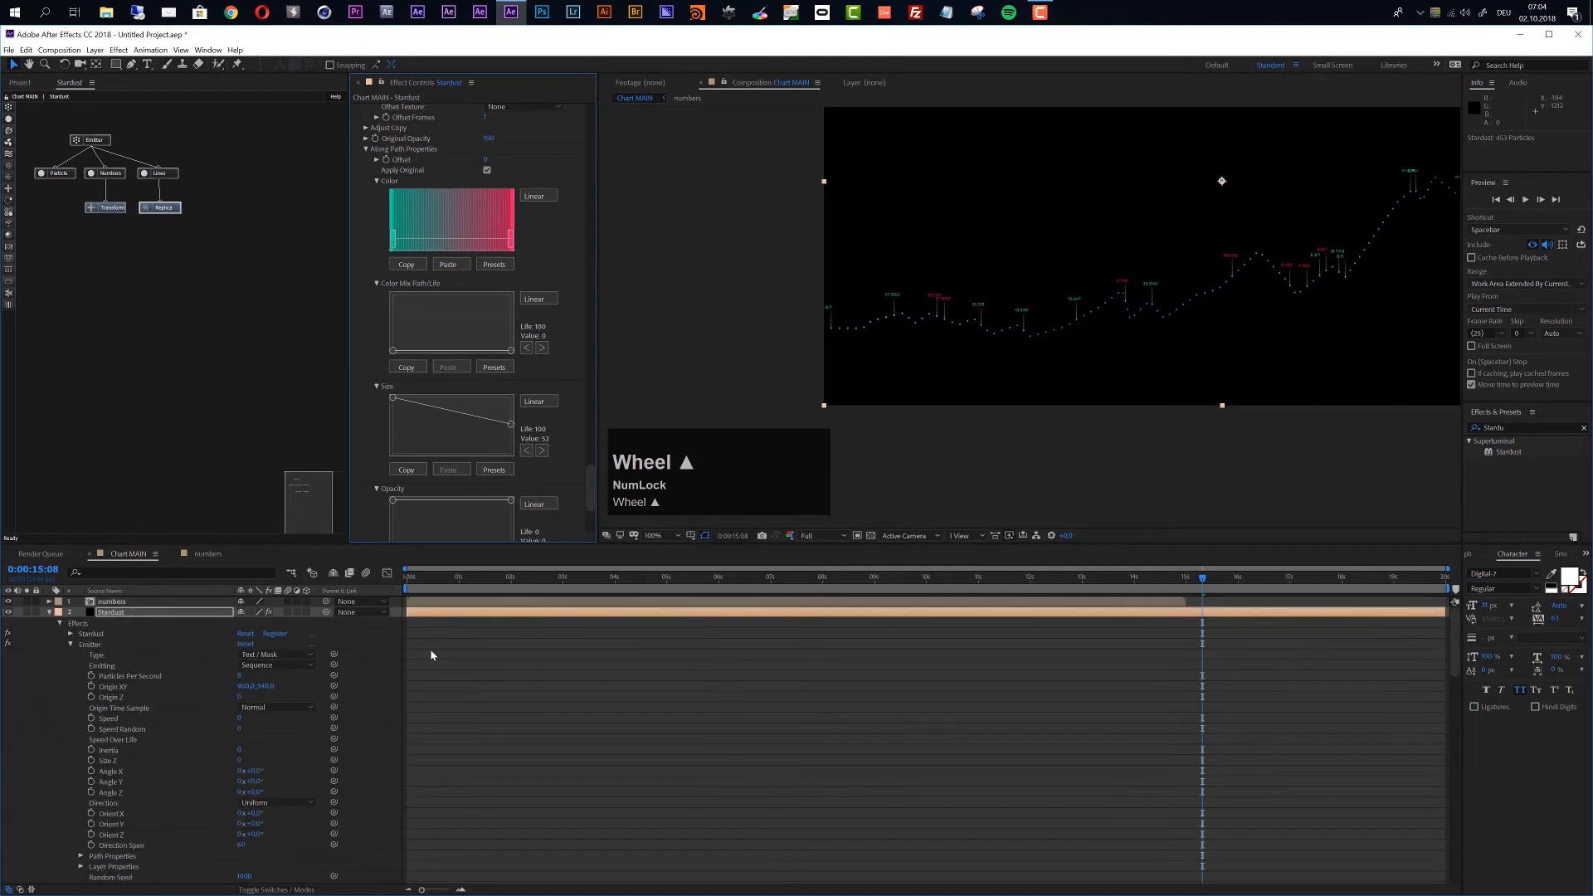
pyautogui.click(49, 612)
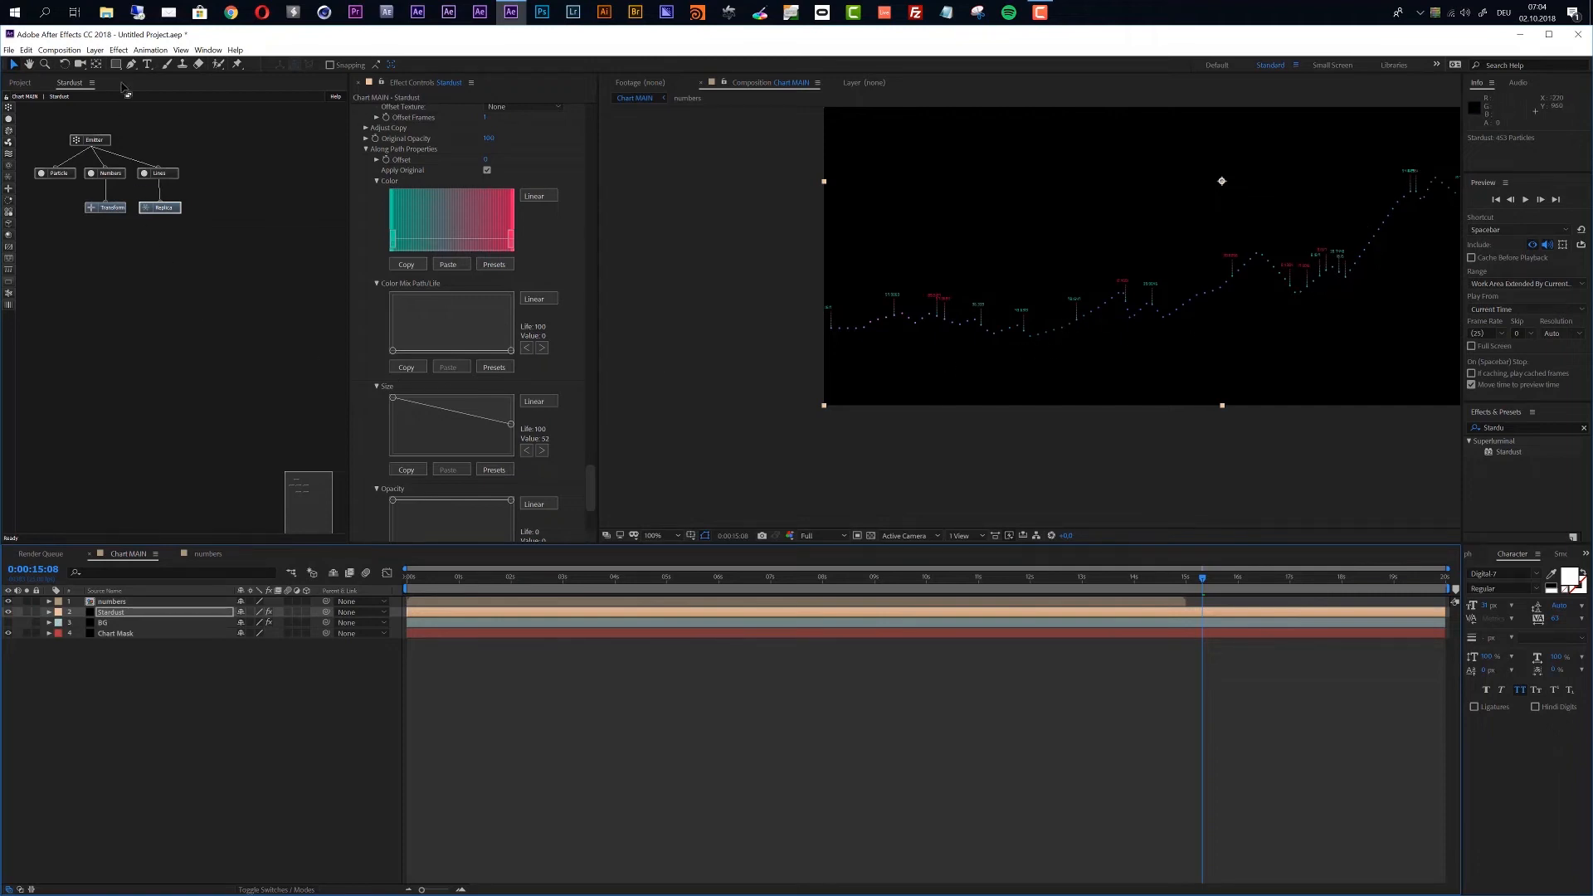
# Step: Start a new composition and name it Symbols
pyautogui.click(68, 50)
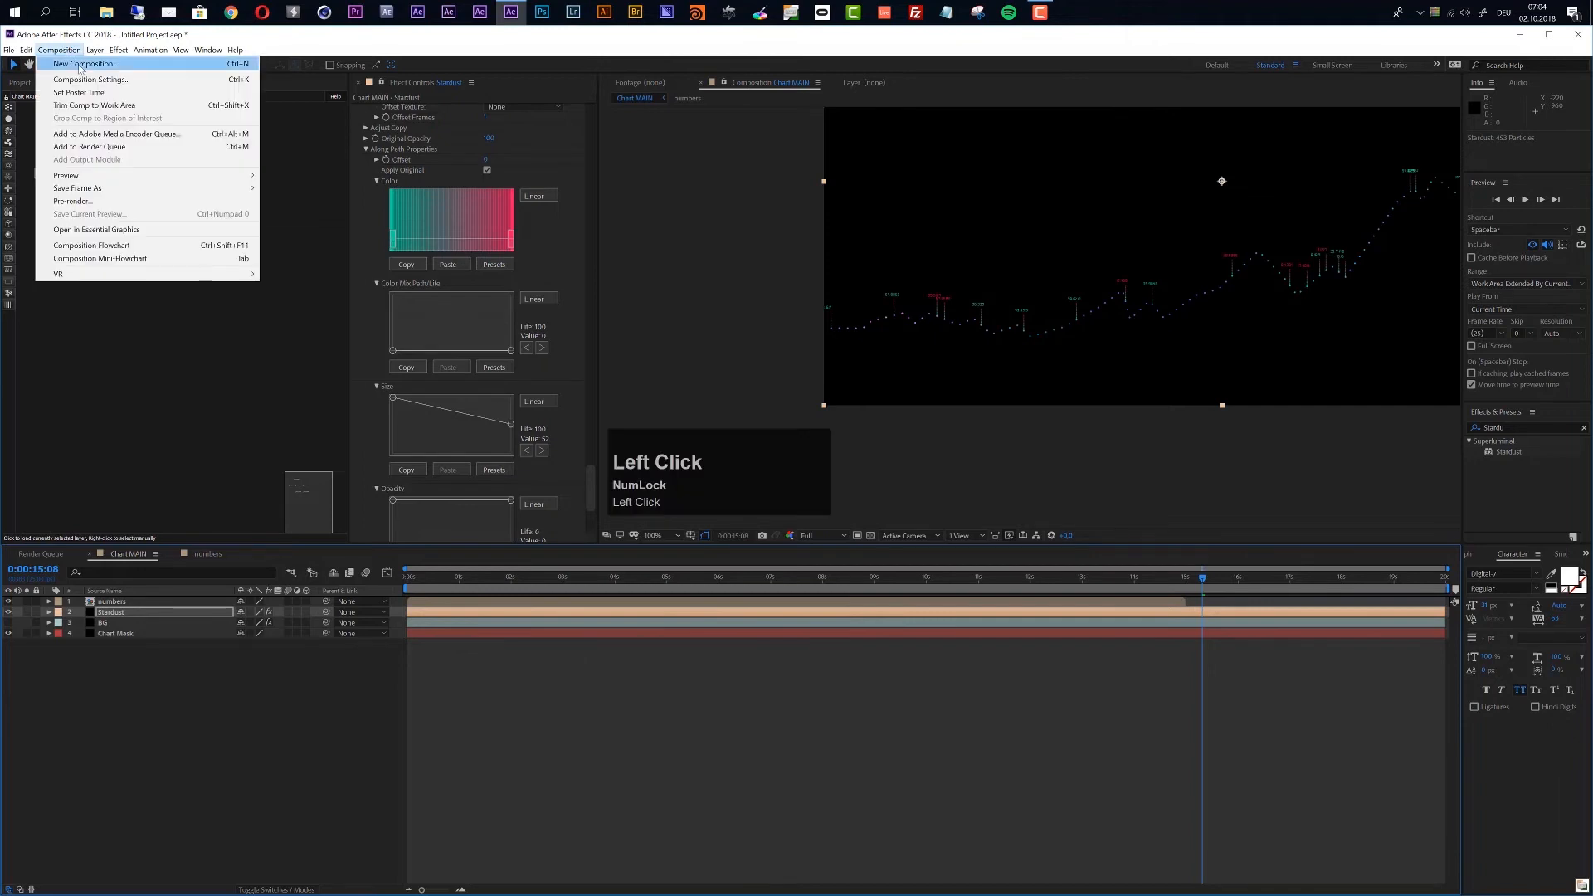
pyautogui.click(81, 64)
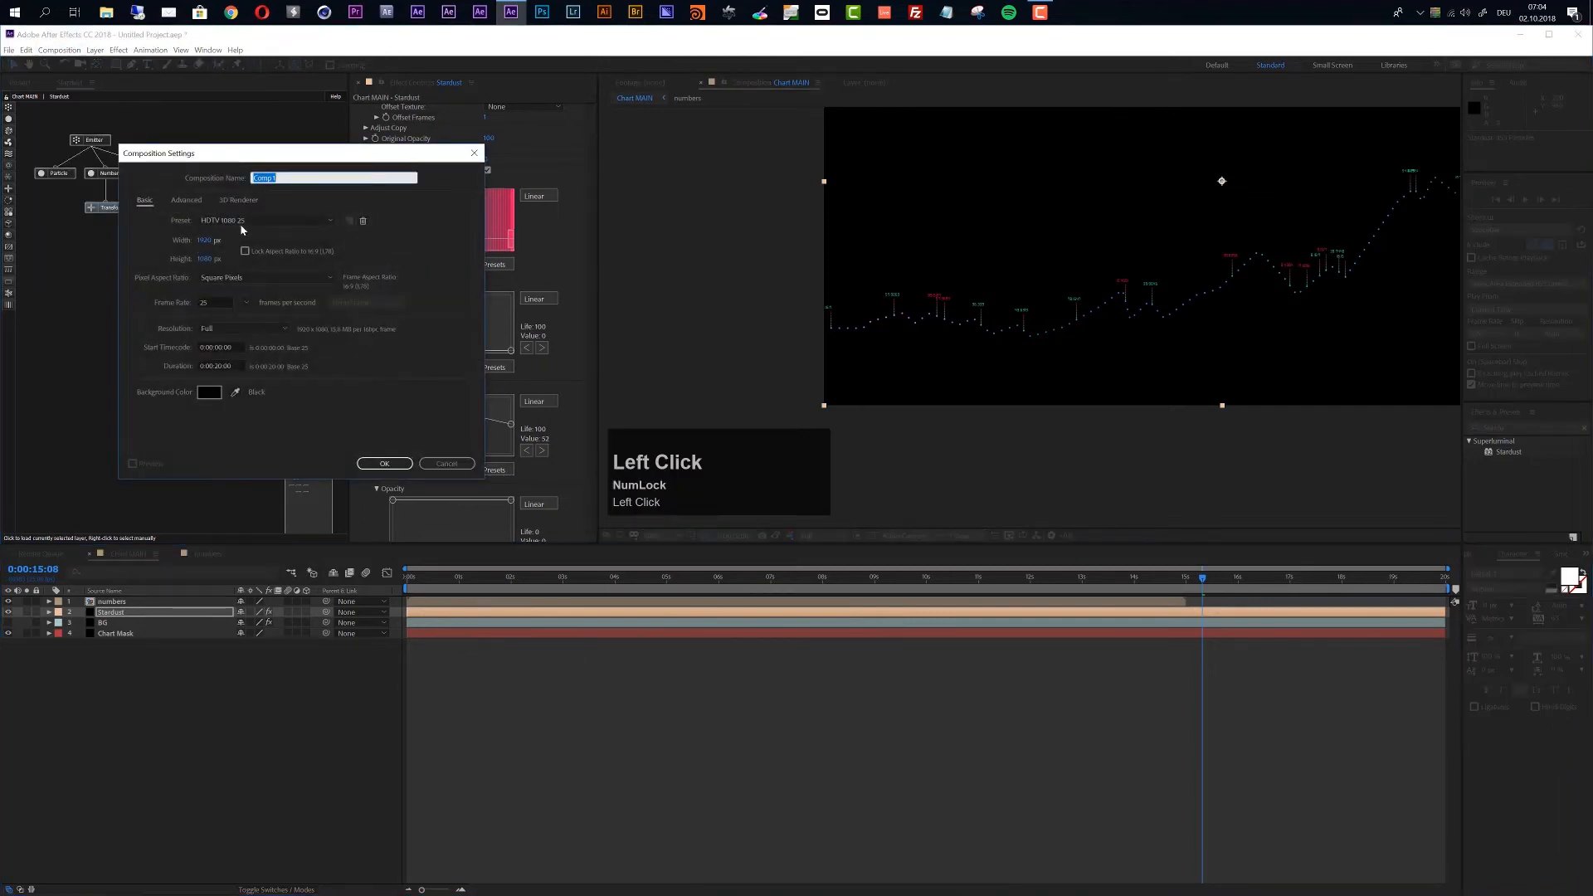
pyautogui.moveTo(273, 177); pyautogui.dragTo(185, 182)
pyautogui.write('Symbi')
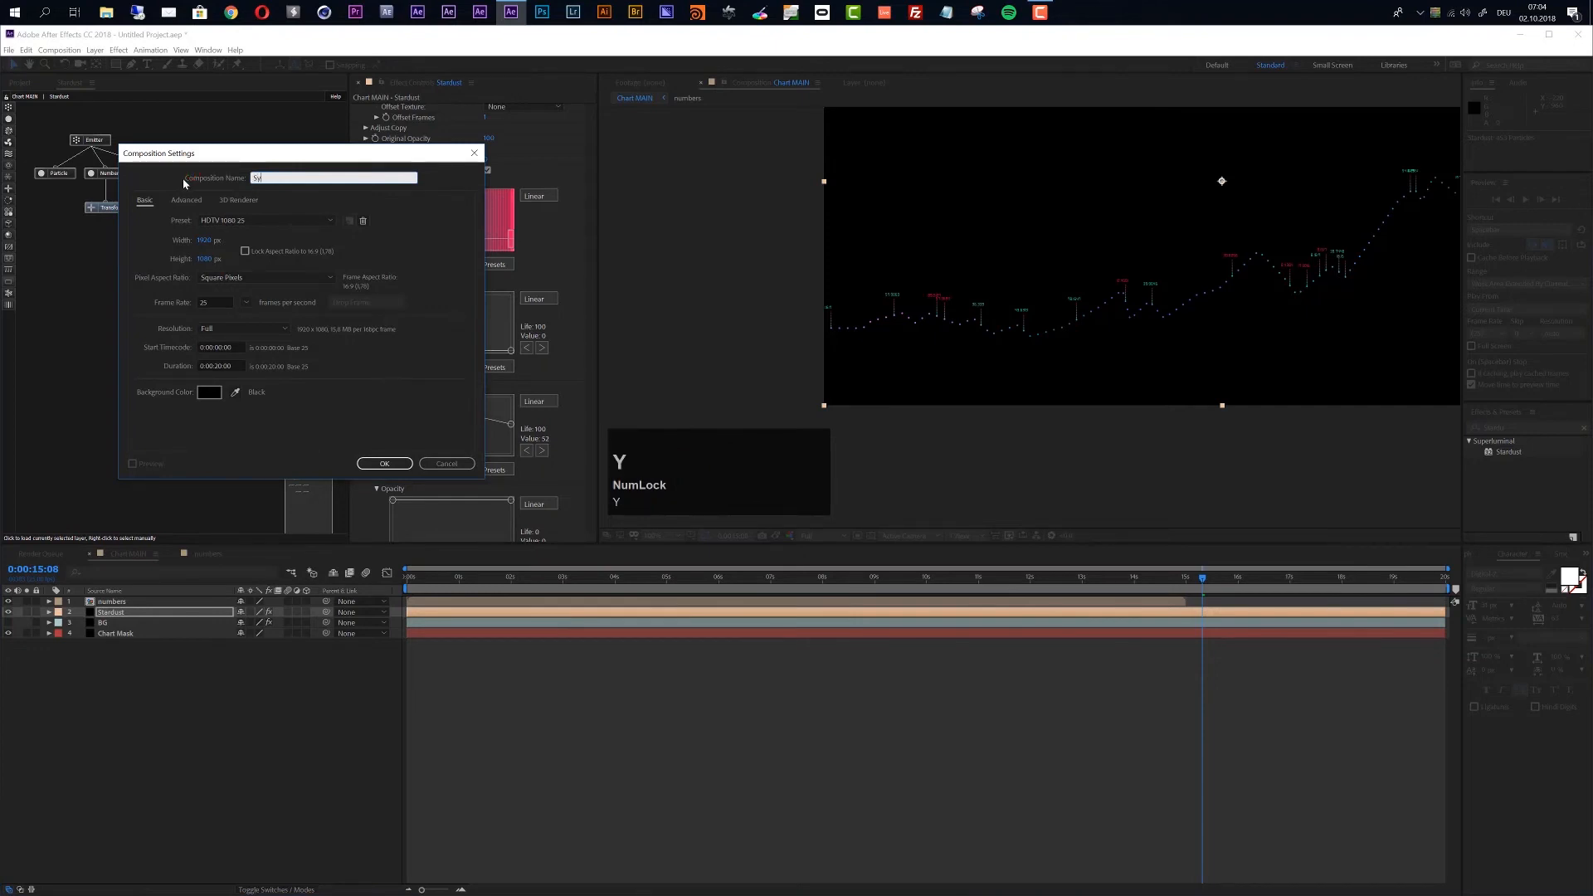
pyautogui.press('BackSpace')
pyautogui.write('ols')
# Step: Set the new composition to 200 × 200 px with a duration of 8 frames and create it
pyautogui.click(201, 239)
pyautogui.write('200')
pyautogui.press('Tab')
pyautogui.write('200')
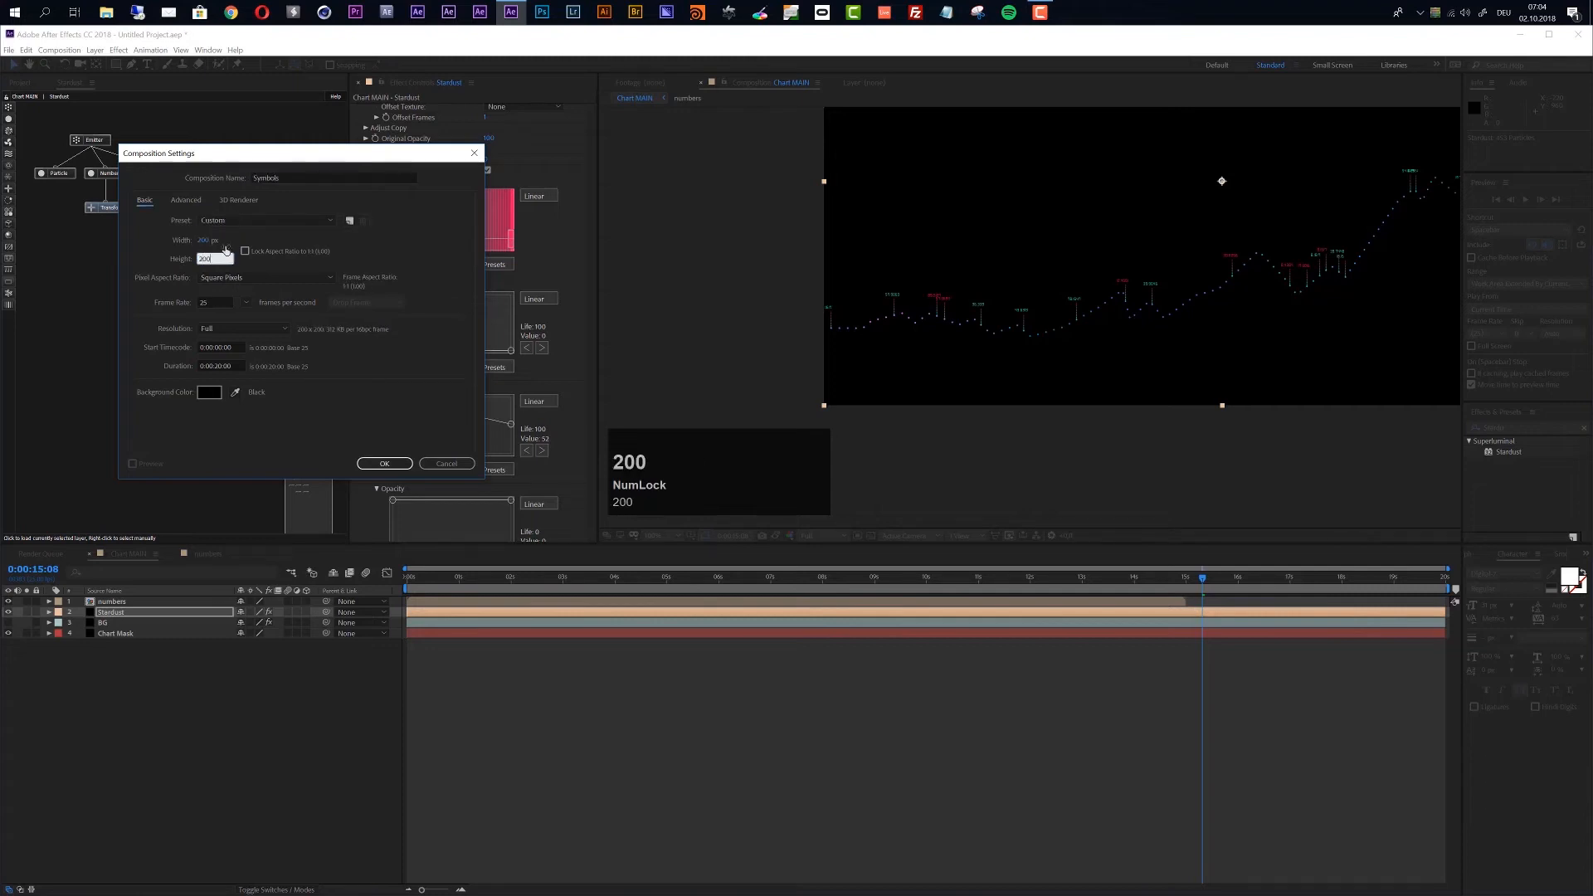
pyautogui.click(240, 366)
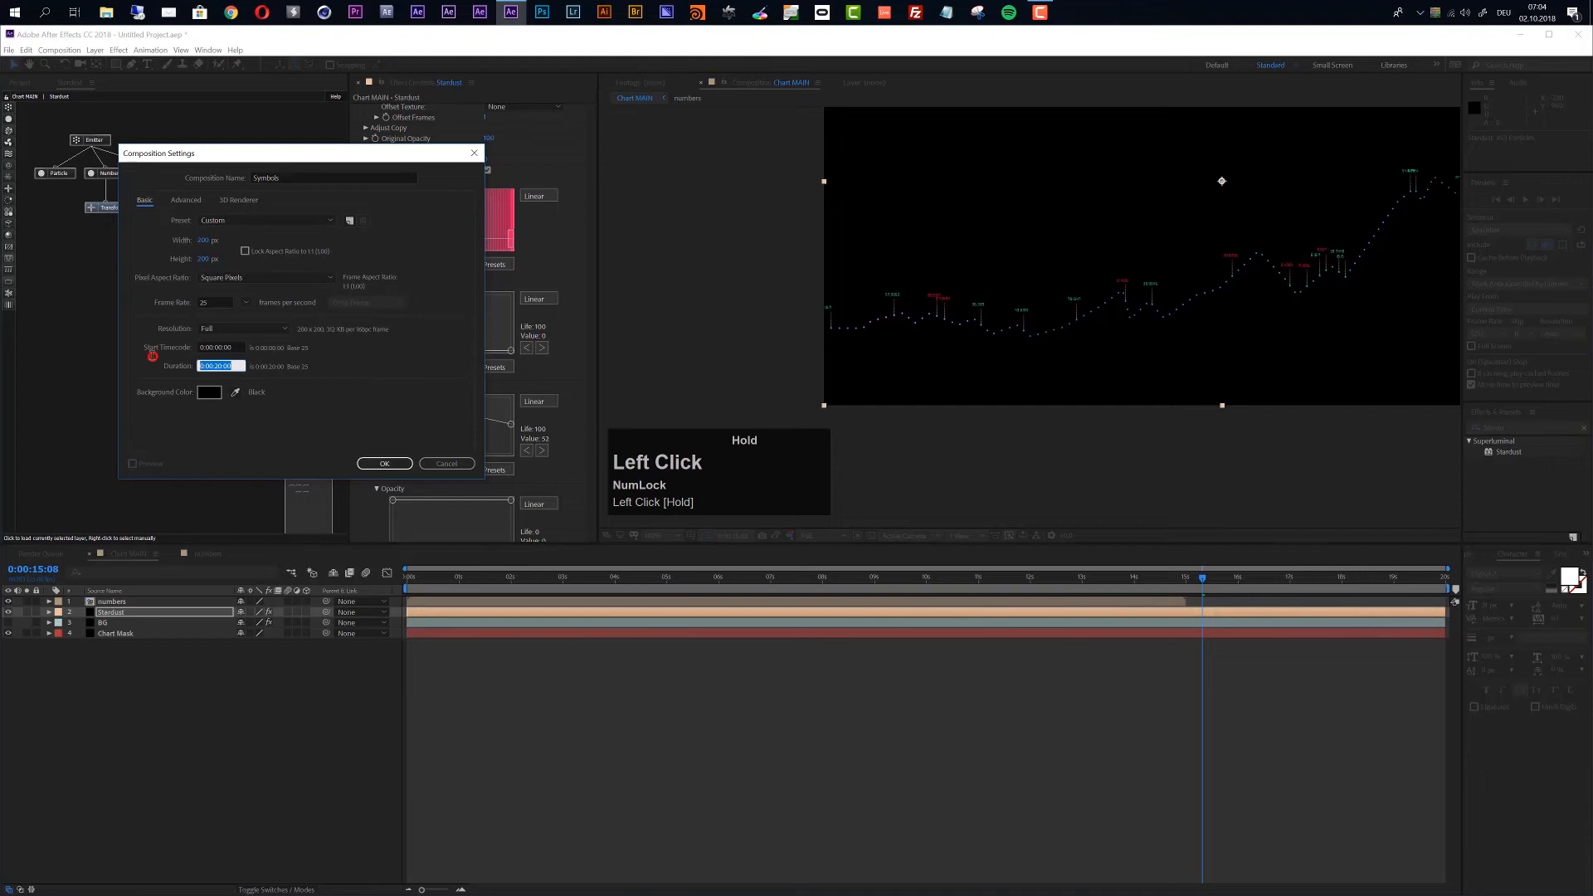
pyautogui.write('8')
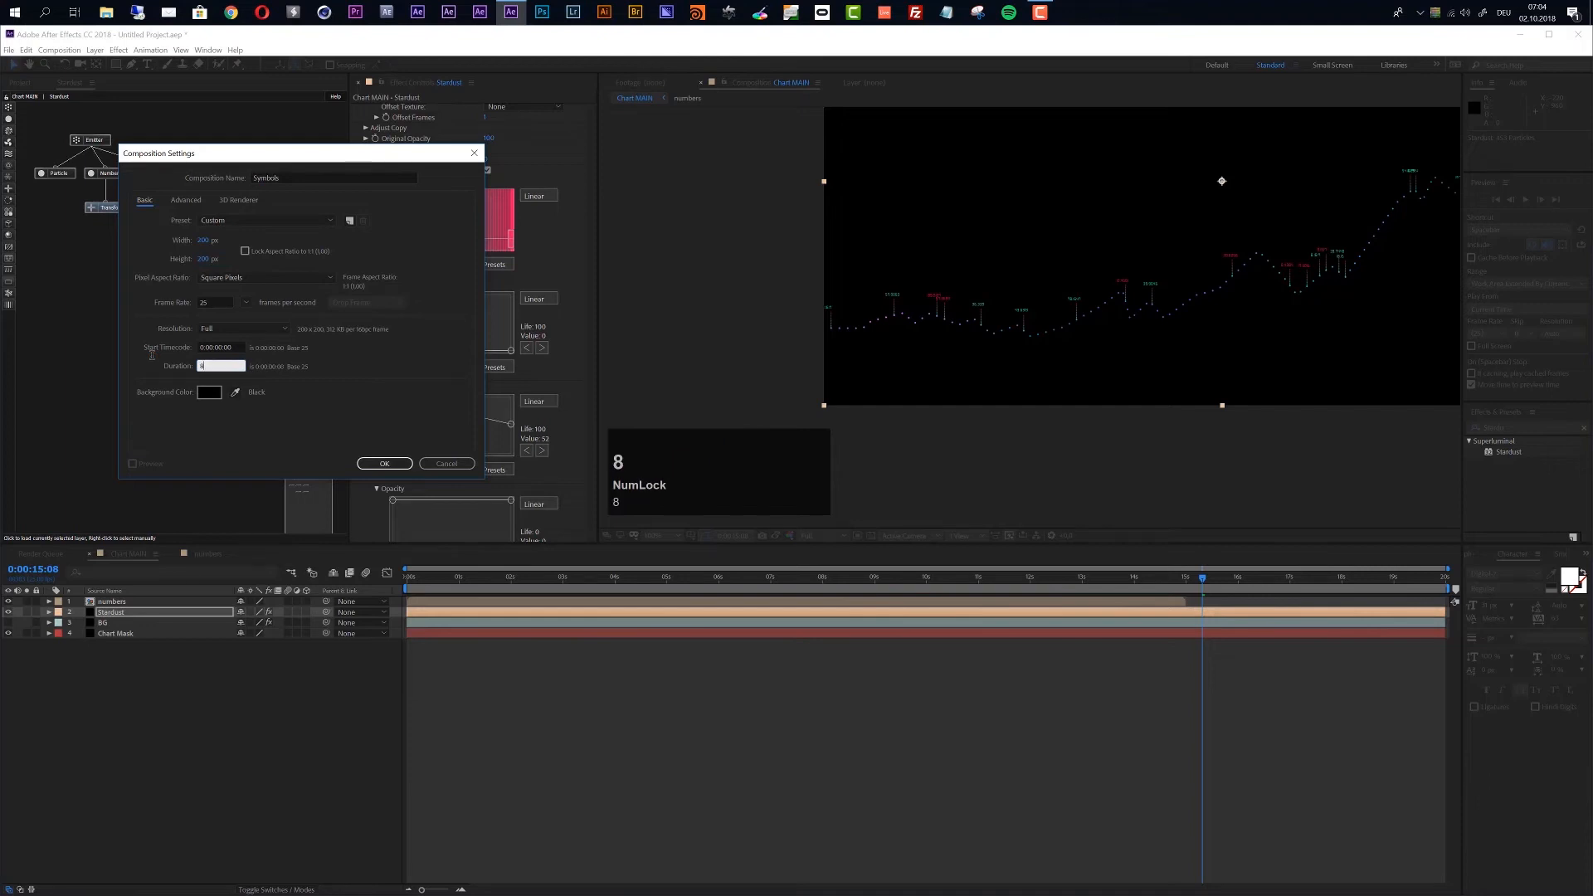
pyautogui.press('Return')
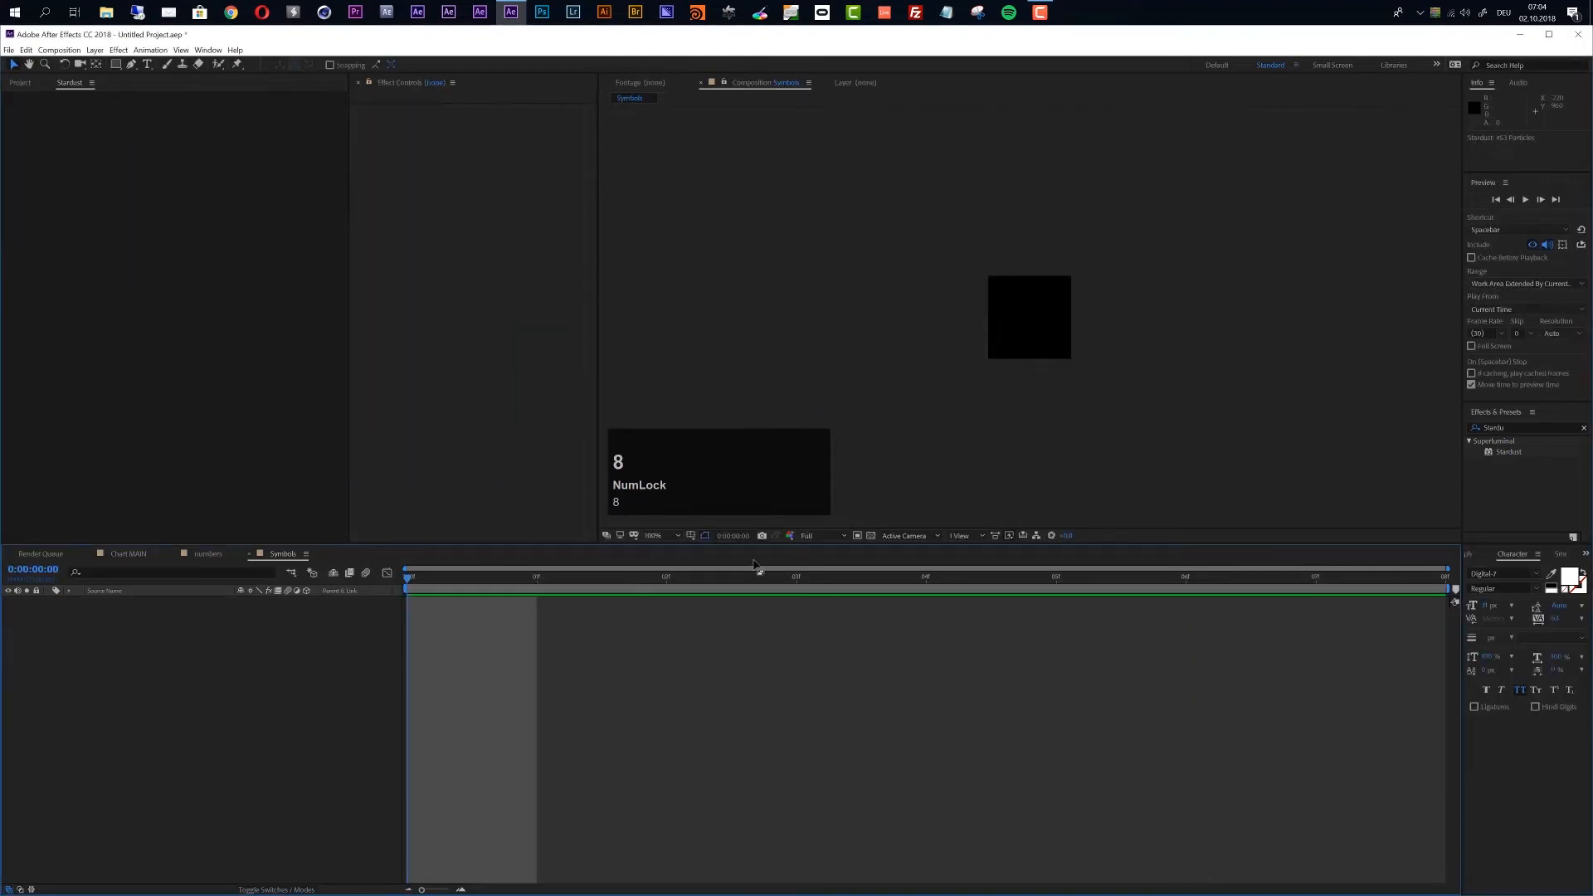
# Step: Draw a tall, narrow white rectangle near the middle of the Symbols composition
pyautogui.scroll(2, 1037, 379)
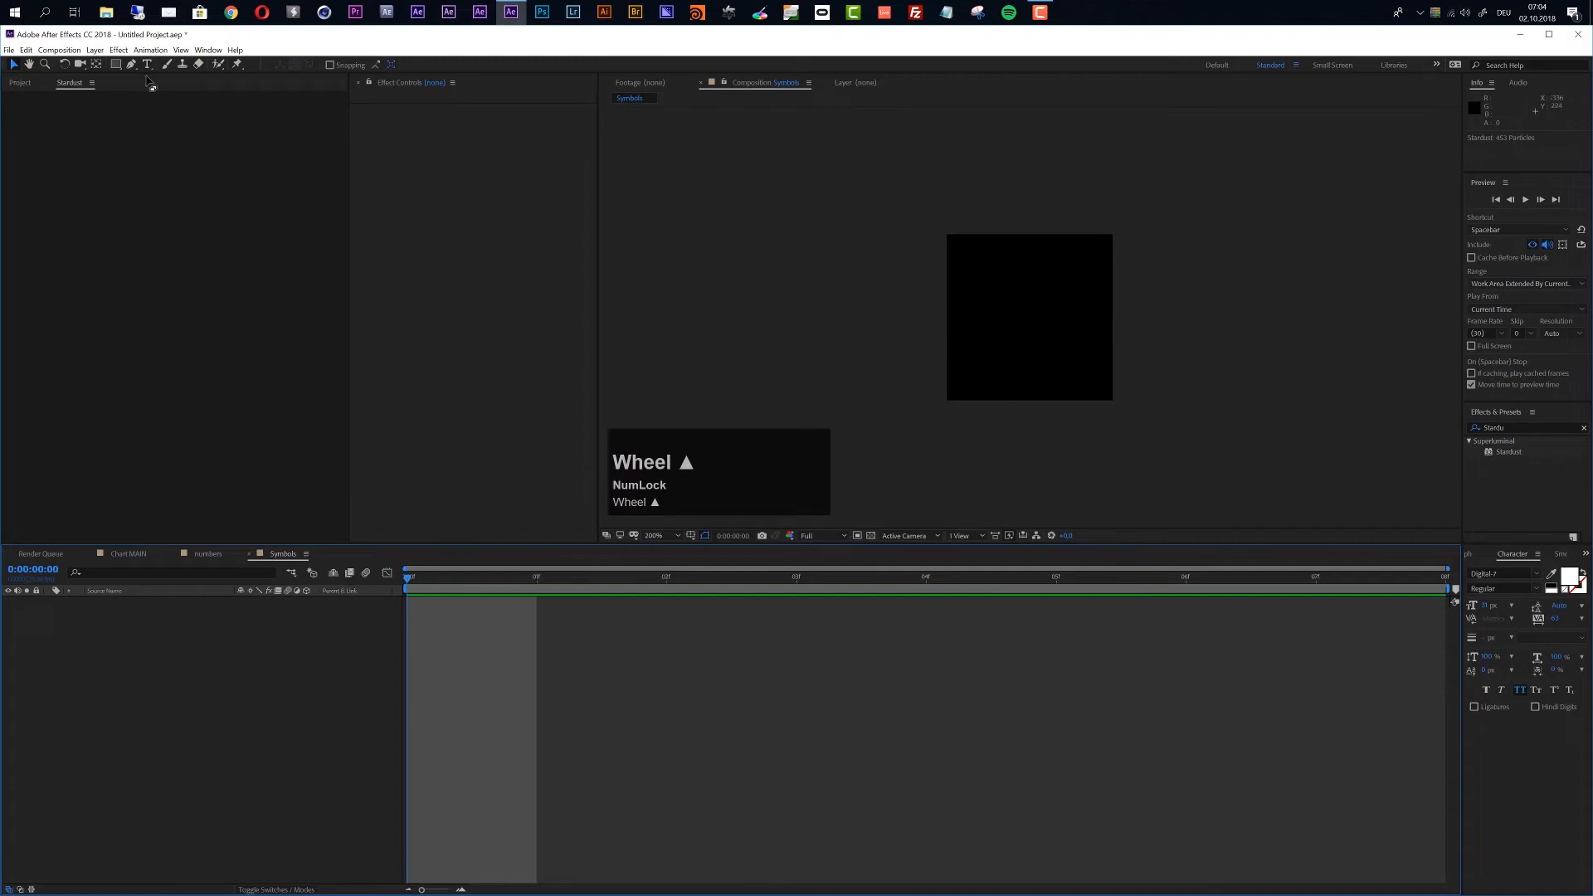
pyautogui.press('Num_Lock')
pyautogui.click(116, 67)
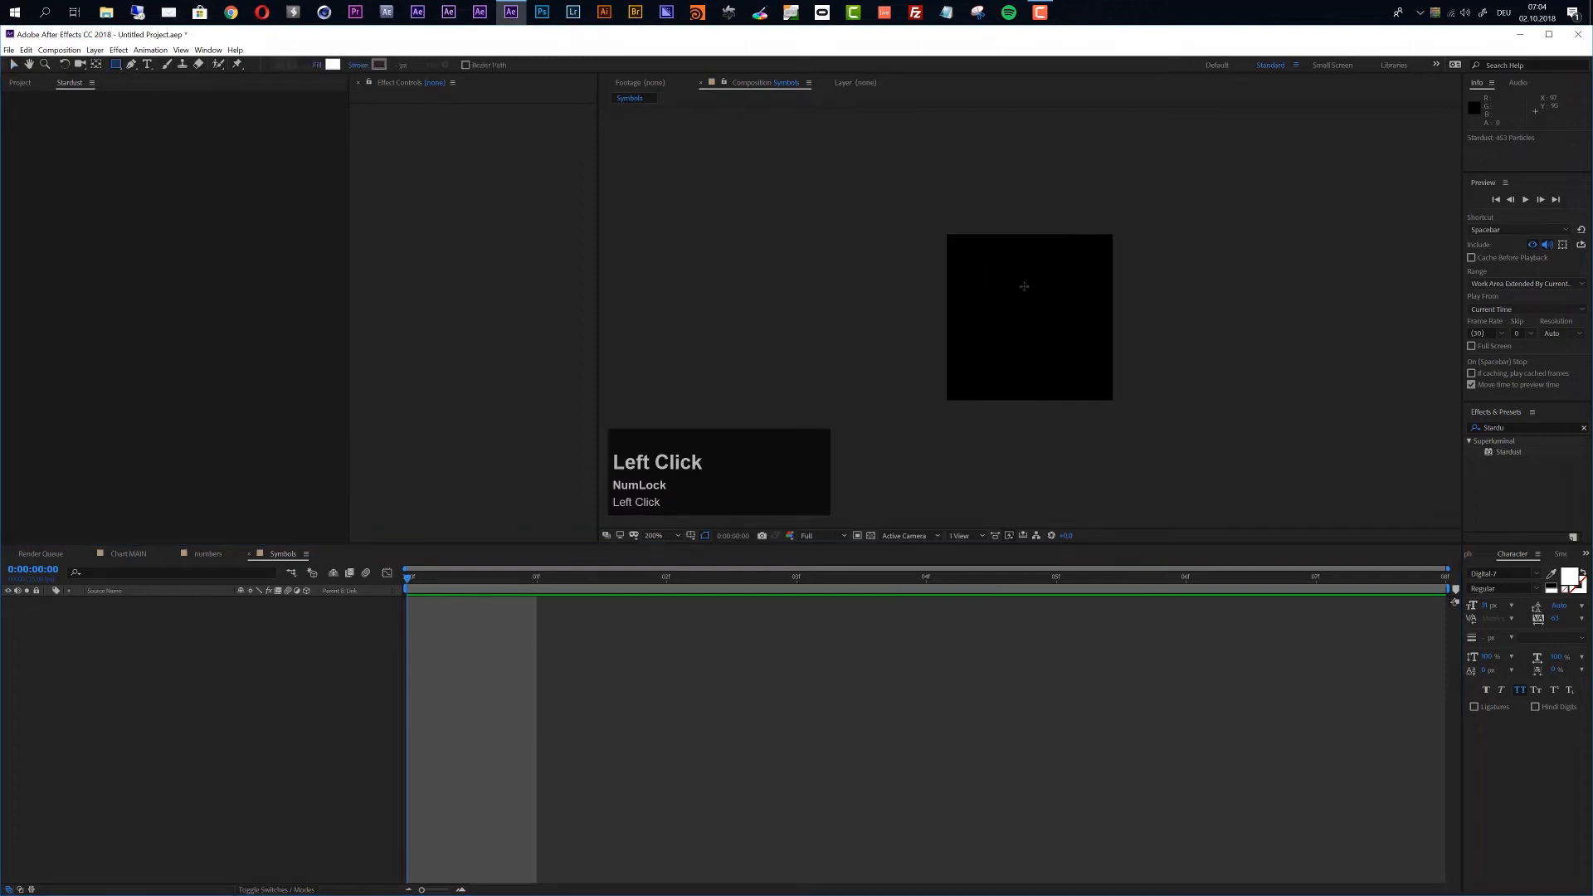
pyautogui.moveTo(1018, 277); pyautogui.dragTo(1039, 363)
# Step: Centre the rectangle by setting its shape transform position to 0, 0
pyautogui.click(72, 626)
pyautogui.click(80, 665)
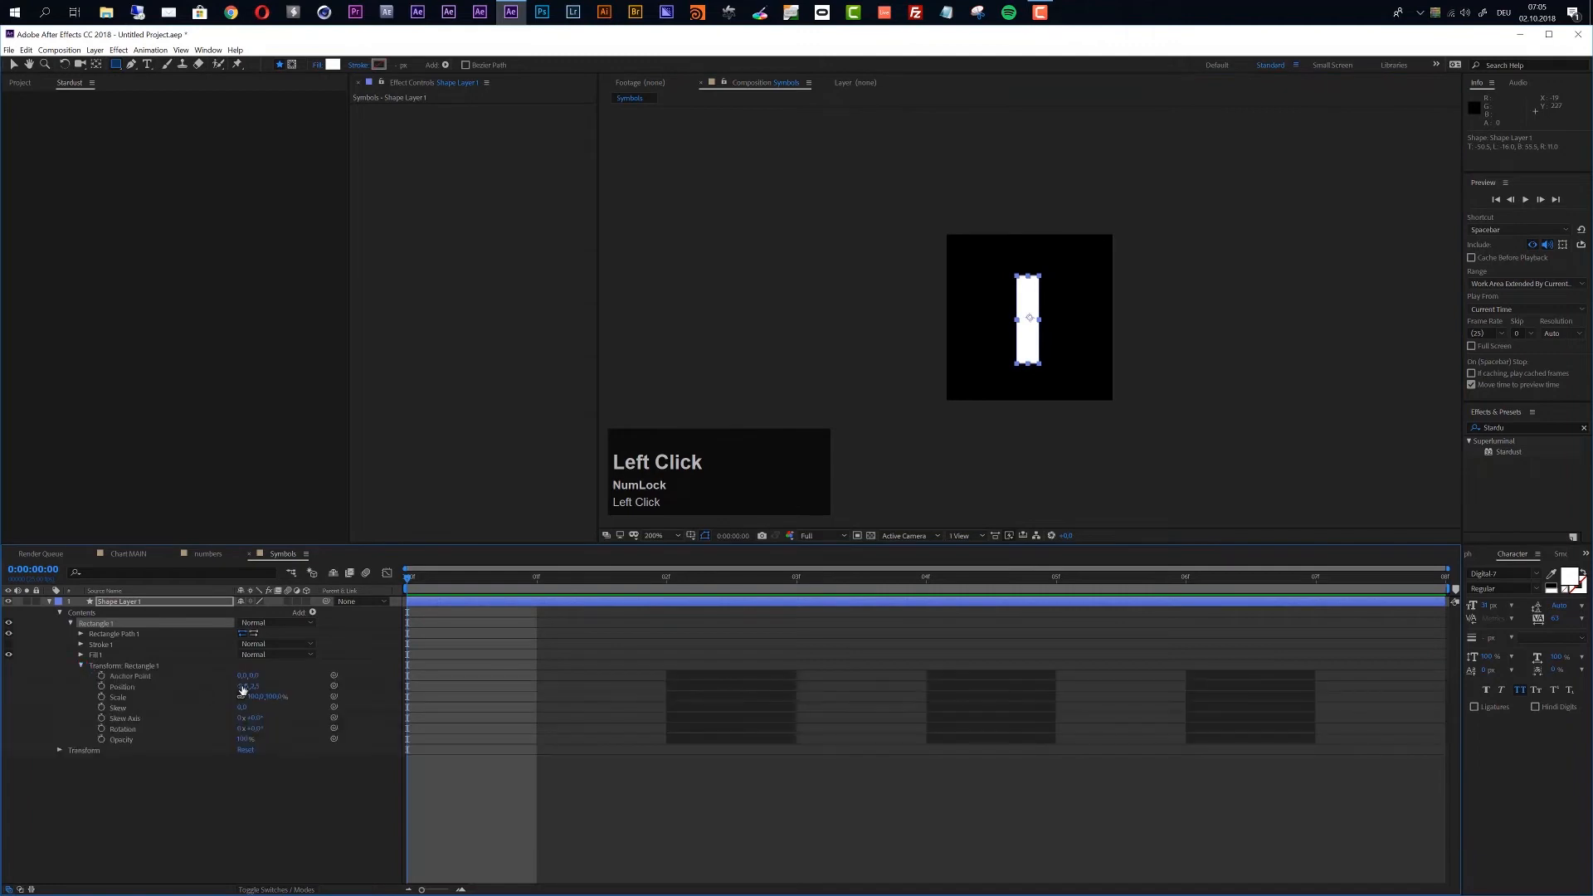
pyautogui.click(245, 686)
pyautogui.write('0')
pyautogui.click(235, 820)
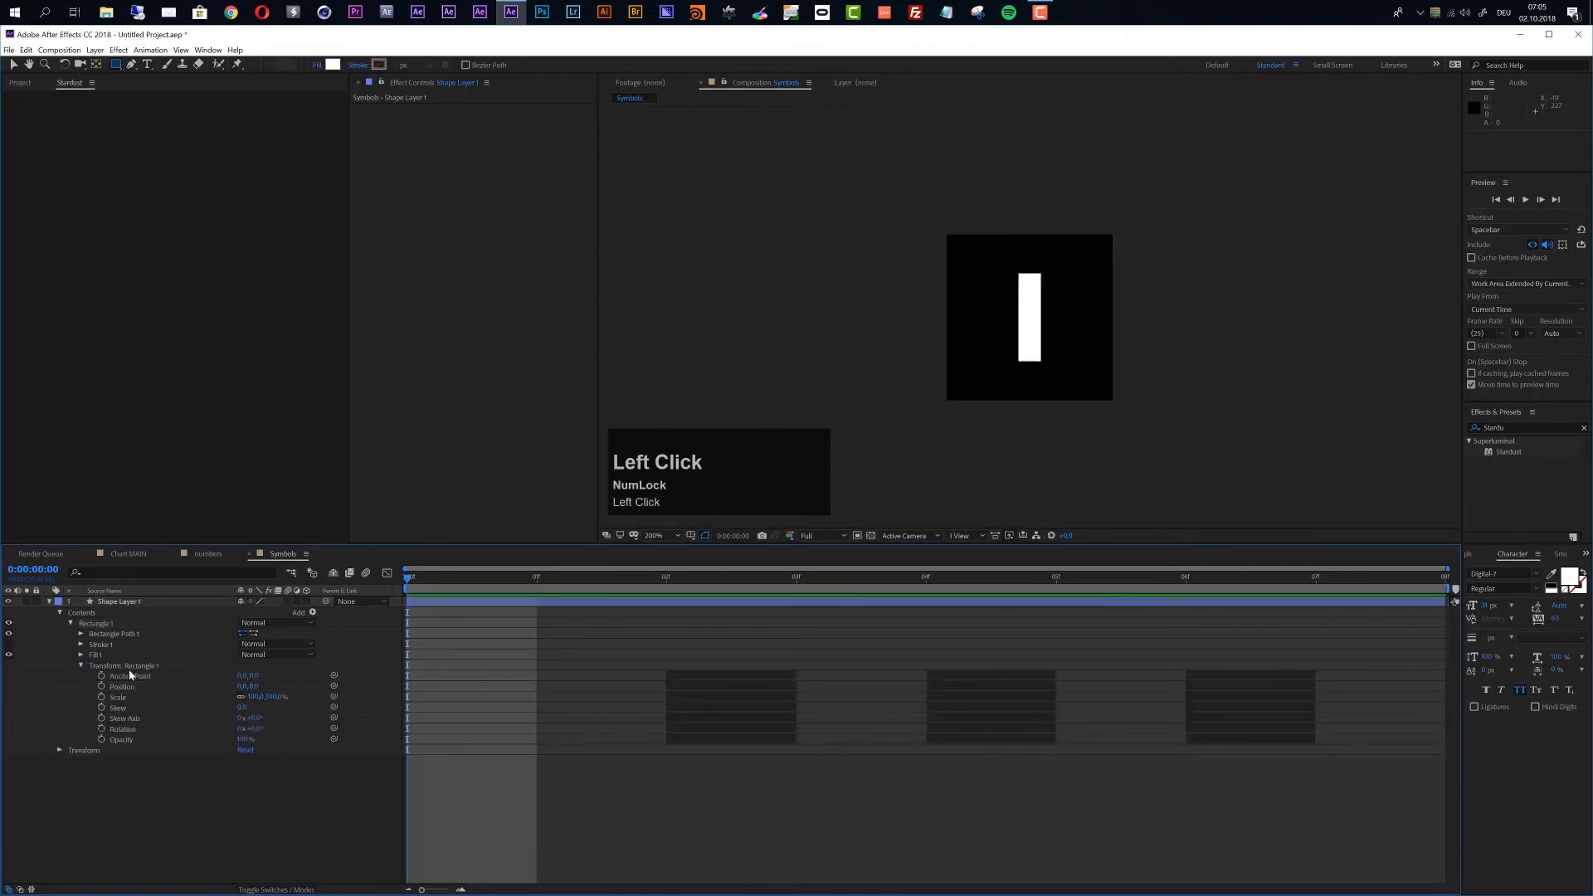
# Step: Duplicate the rectangle inside the shape layer and make the copy 10 px wide and slightly taller than the original, forming a candlestick wick
pyautogui.click(93, 624)
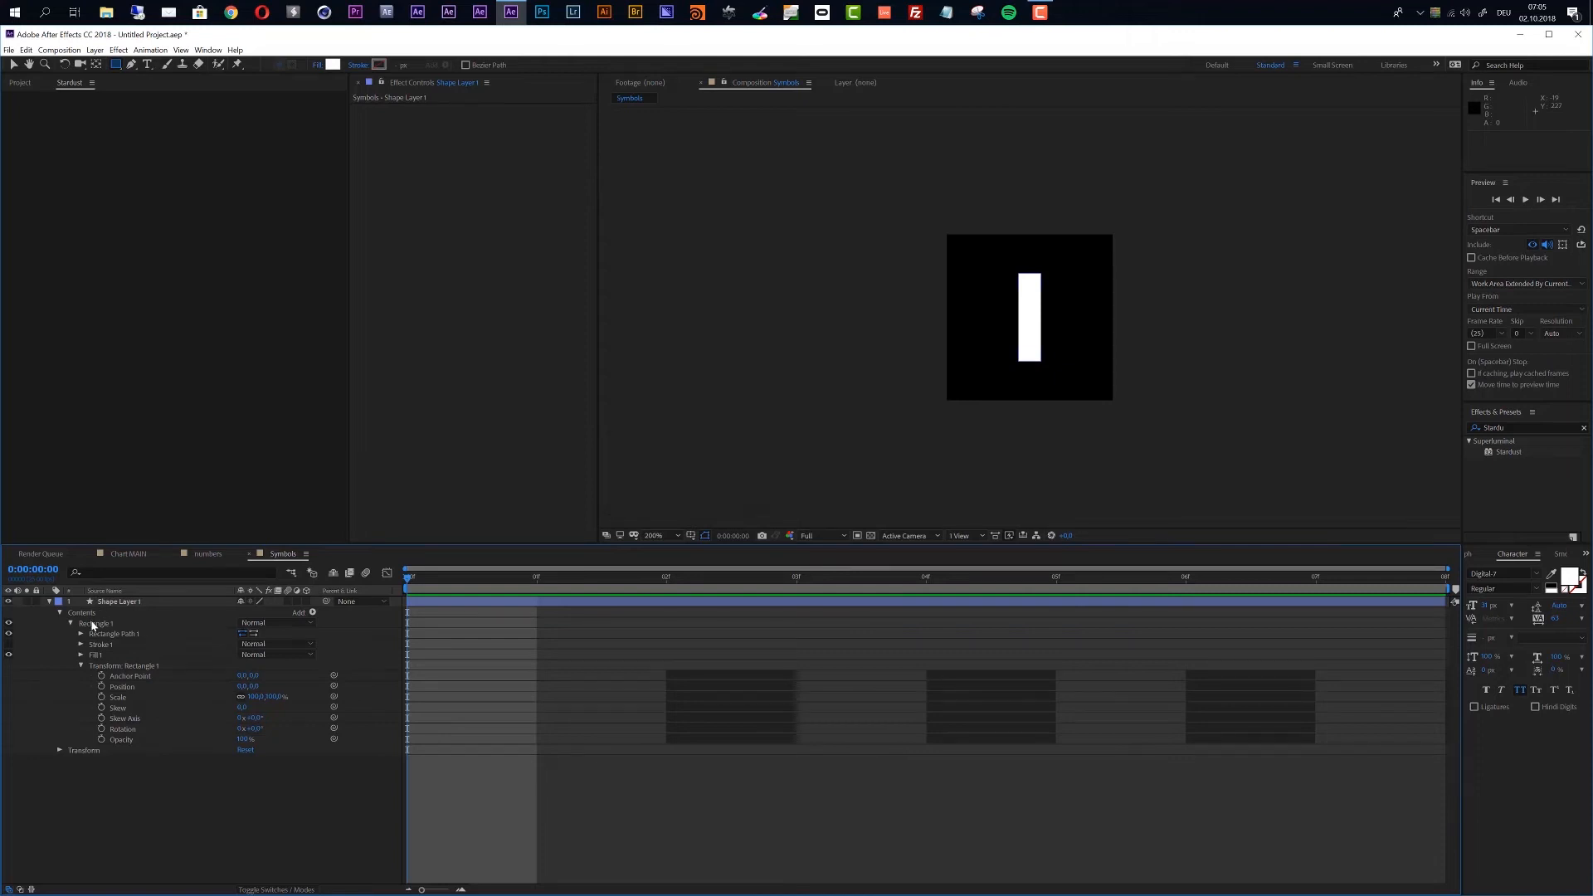
pyautogui.hotkey('ctrl', 'd')
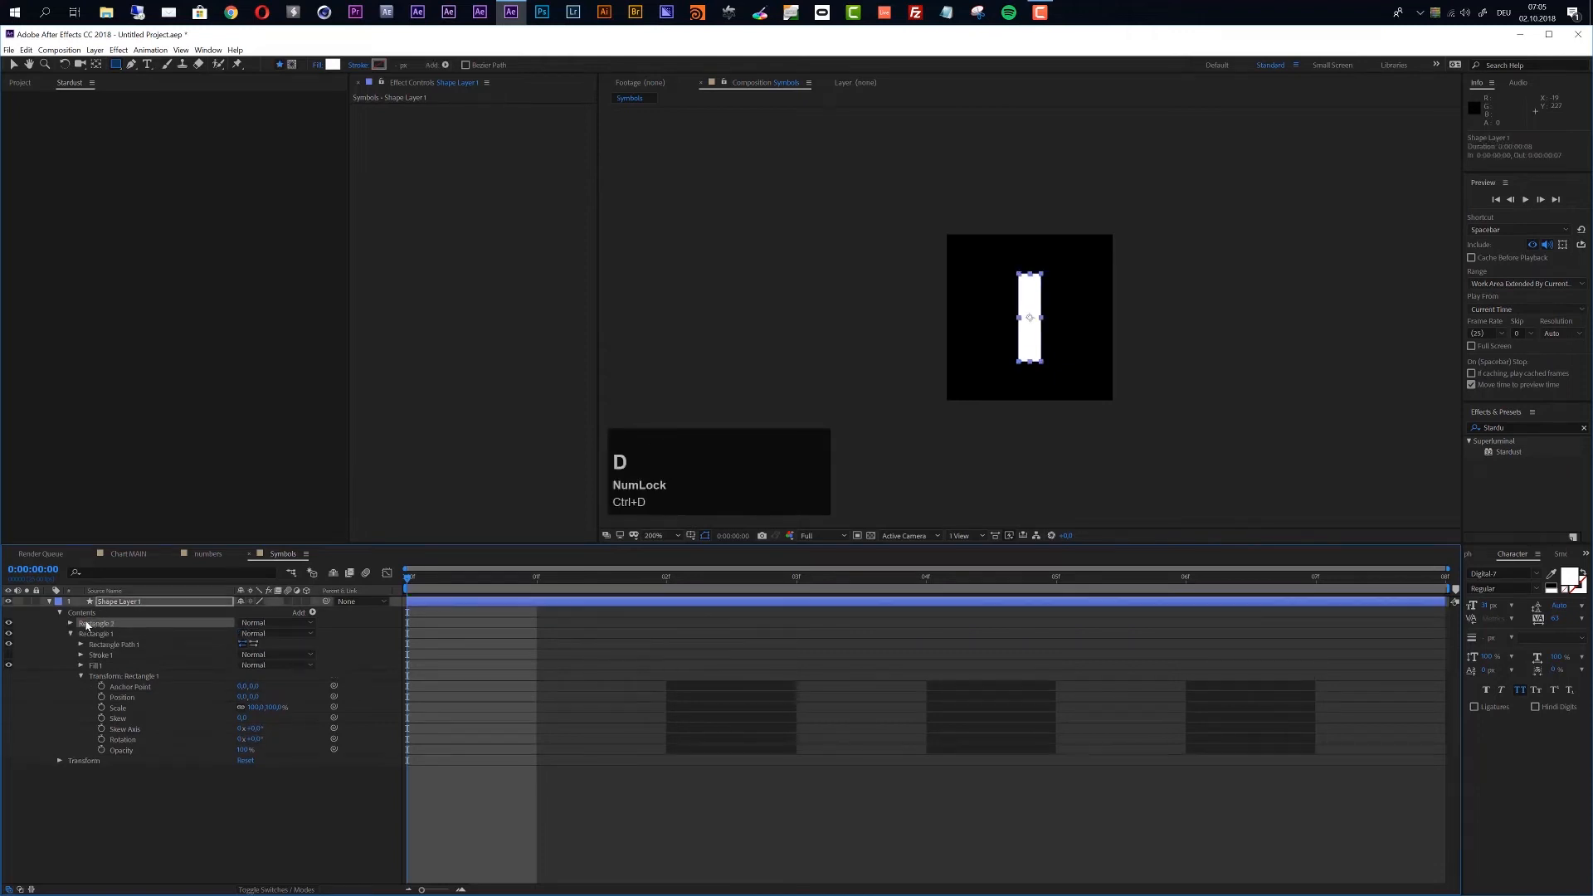
pyautogui.click(71, 624)
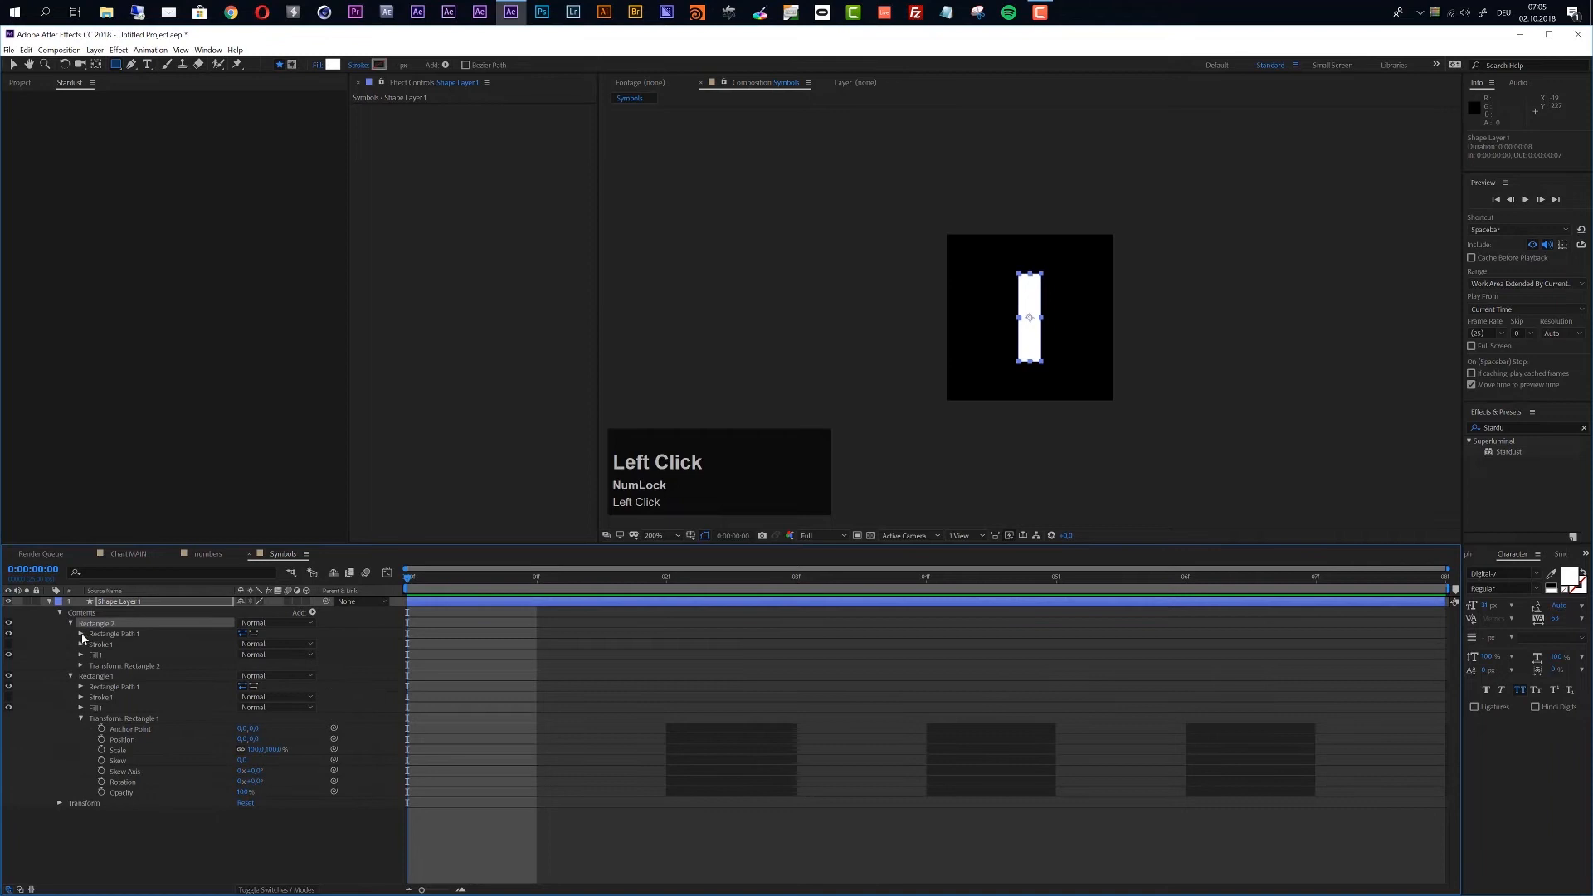
pyautogui.click(81, 634)
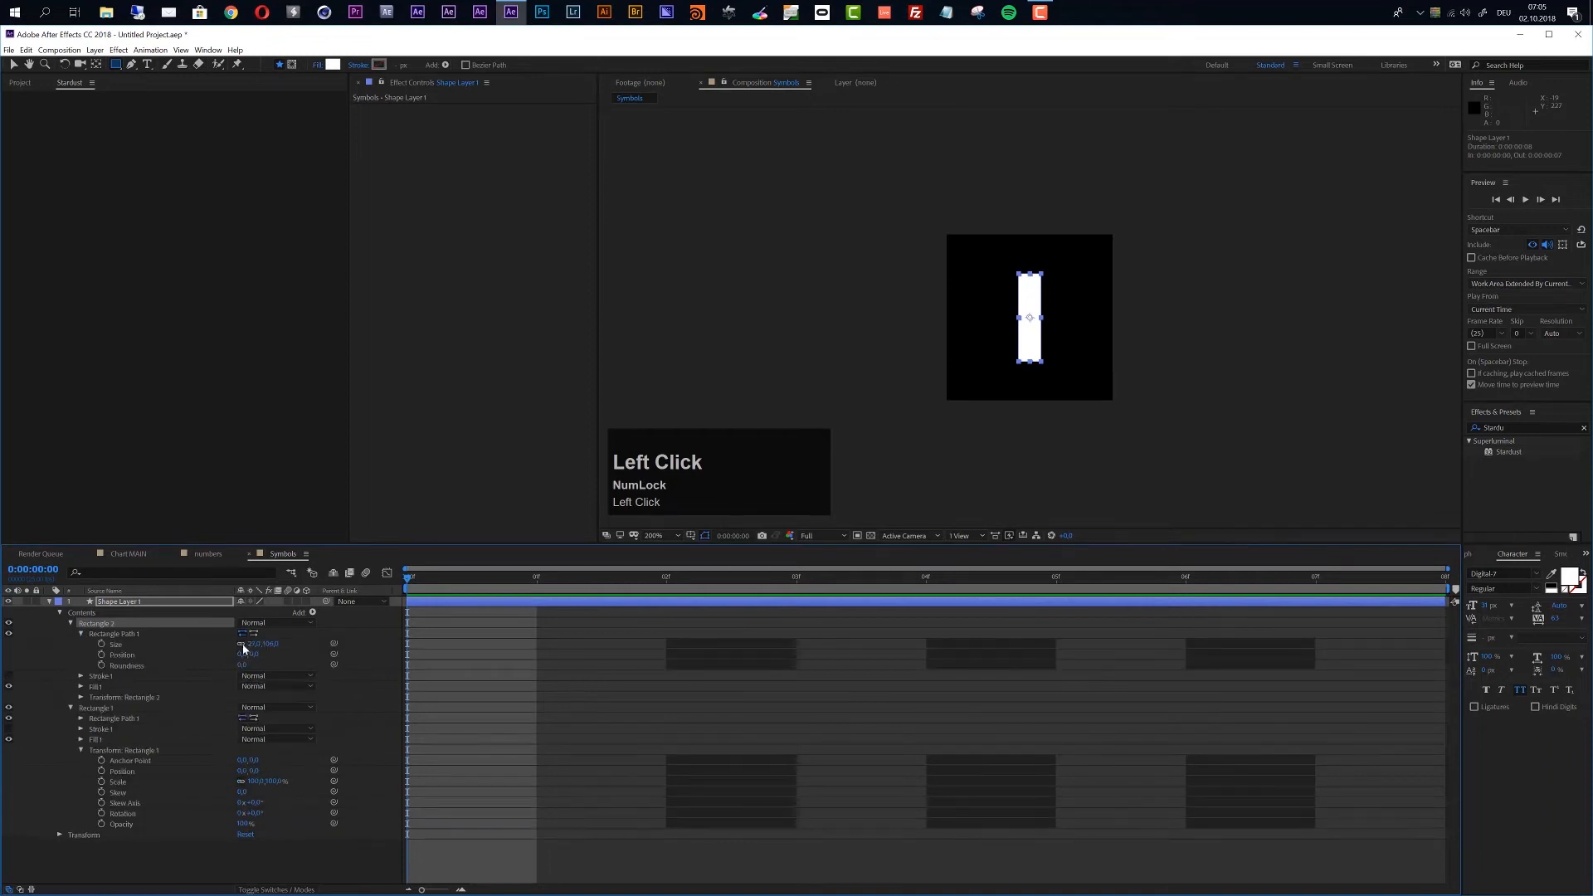
pyautogui.click(254, 644)
pyautogui.write('10')
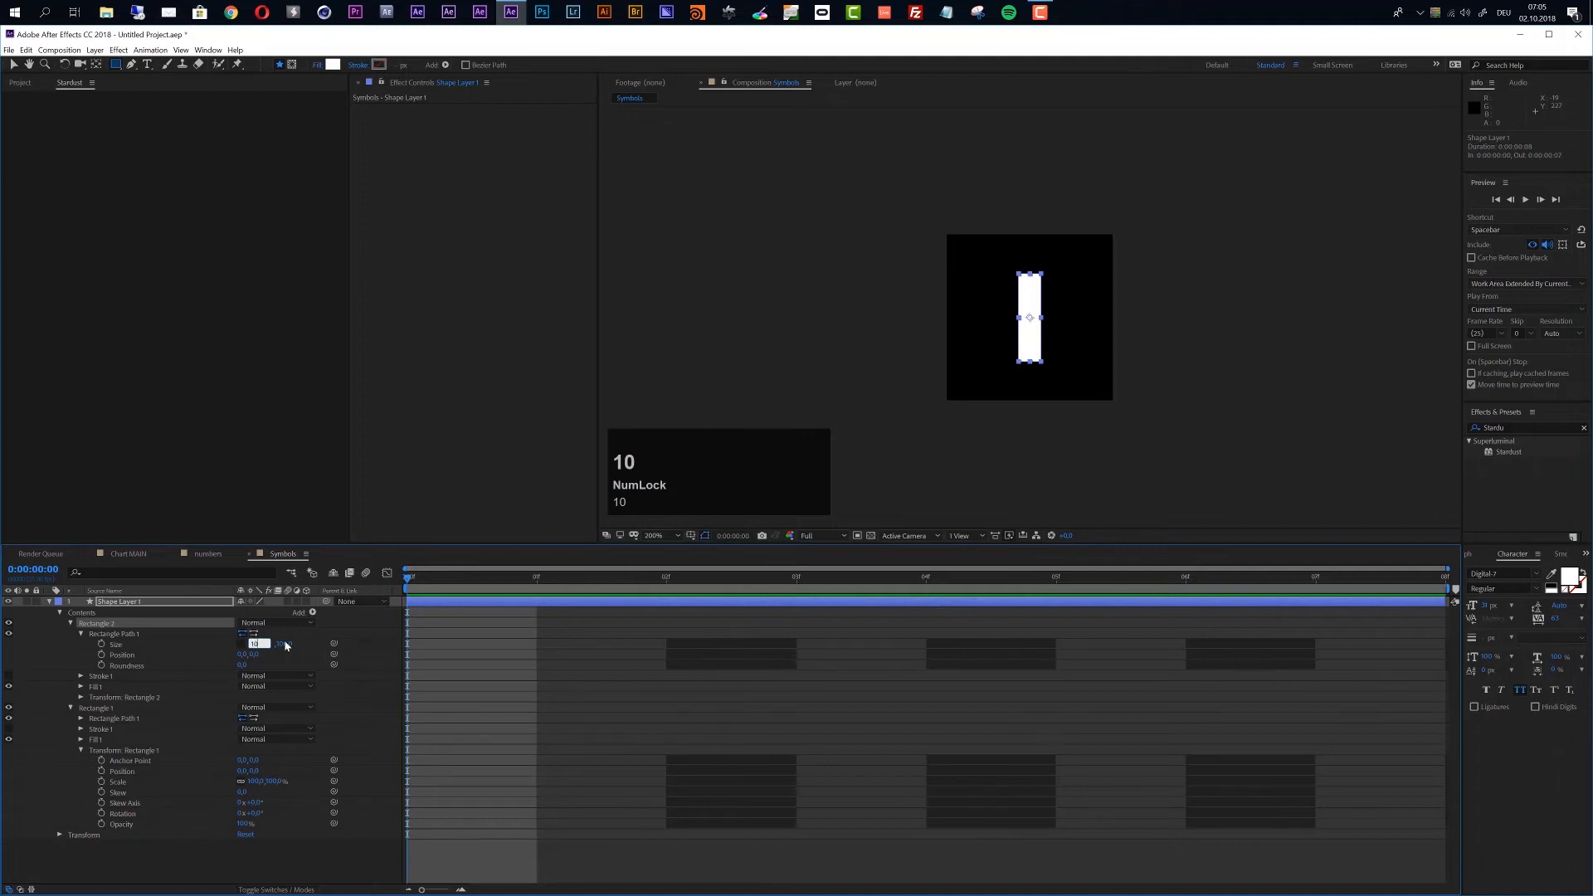
pyautogui.click(287, 646)
pyautogui.moveTo(268, 644); pyautogui.dragTo(288, 645)
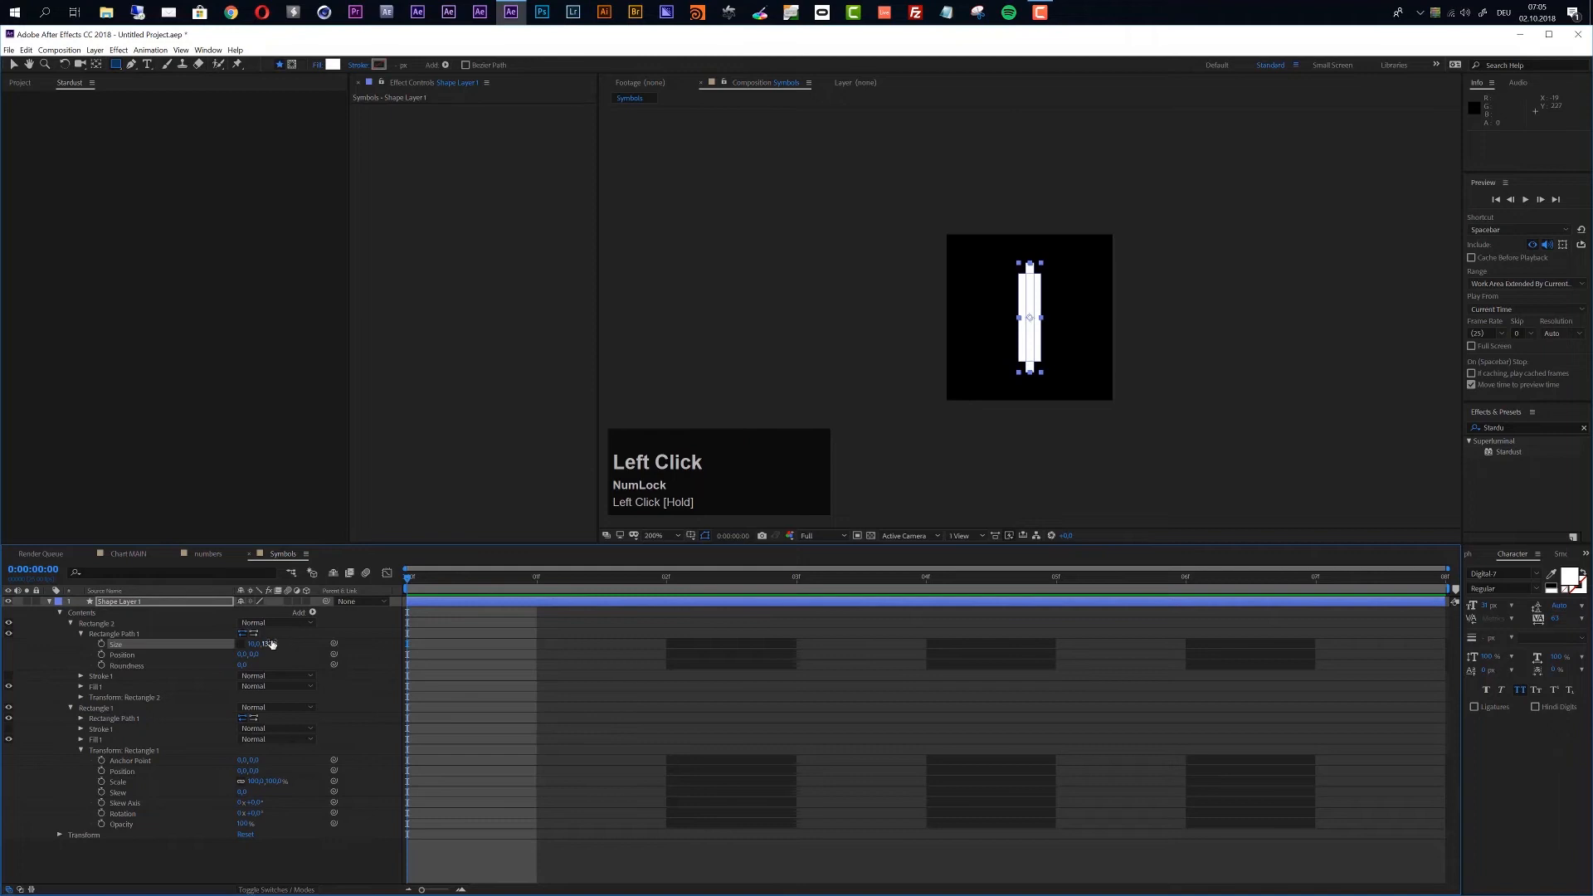
pyautogui.click(213, 860)
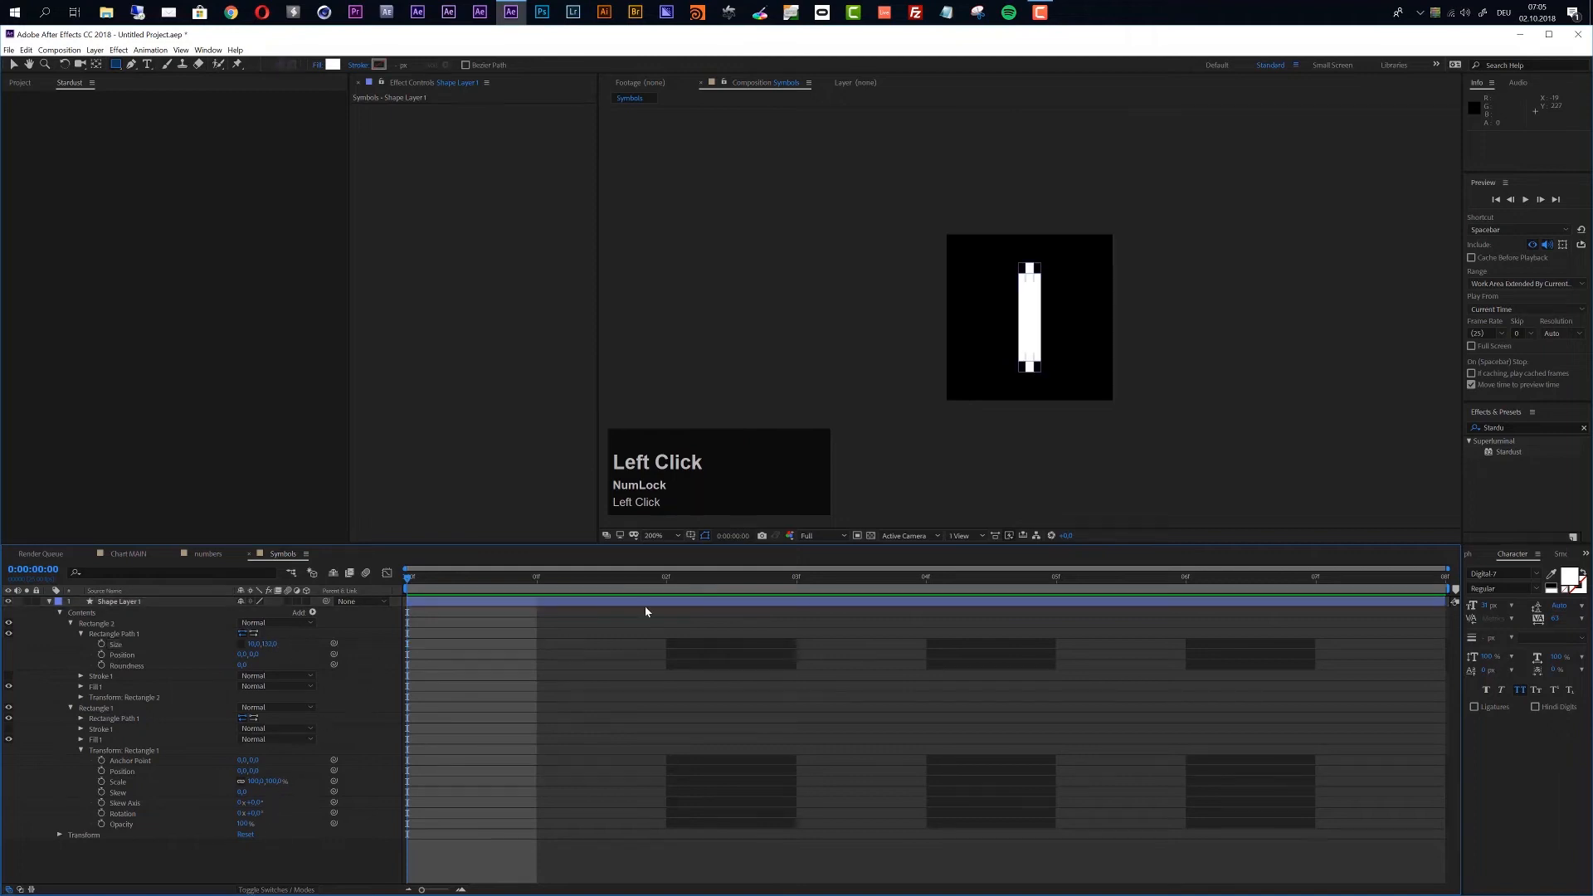
# Step: Trim the candlestick shape layer to one frame and place a duplicate of it on the following frame
pyautogui.moveTo(1446, 601); pyautogui.dragTo(507, 589)
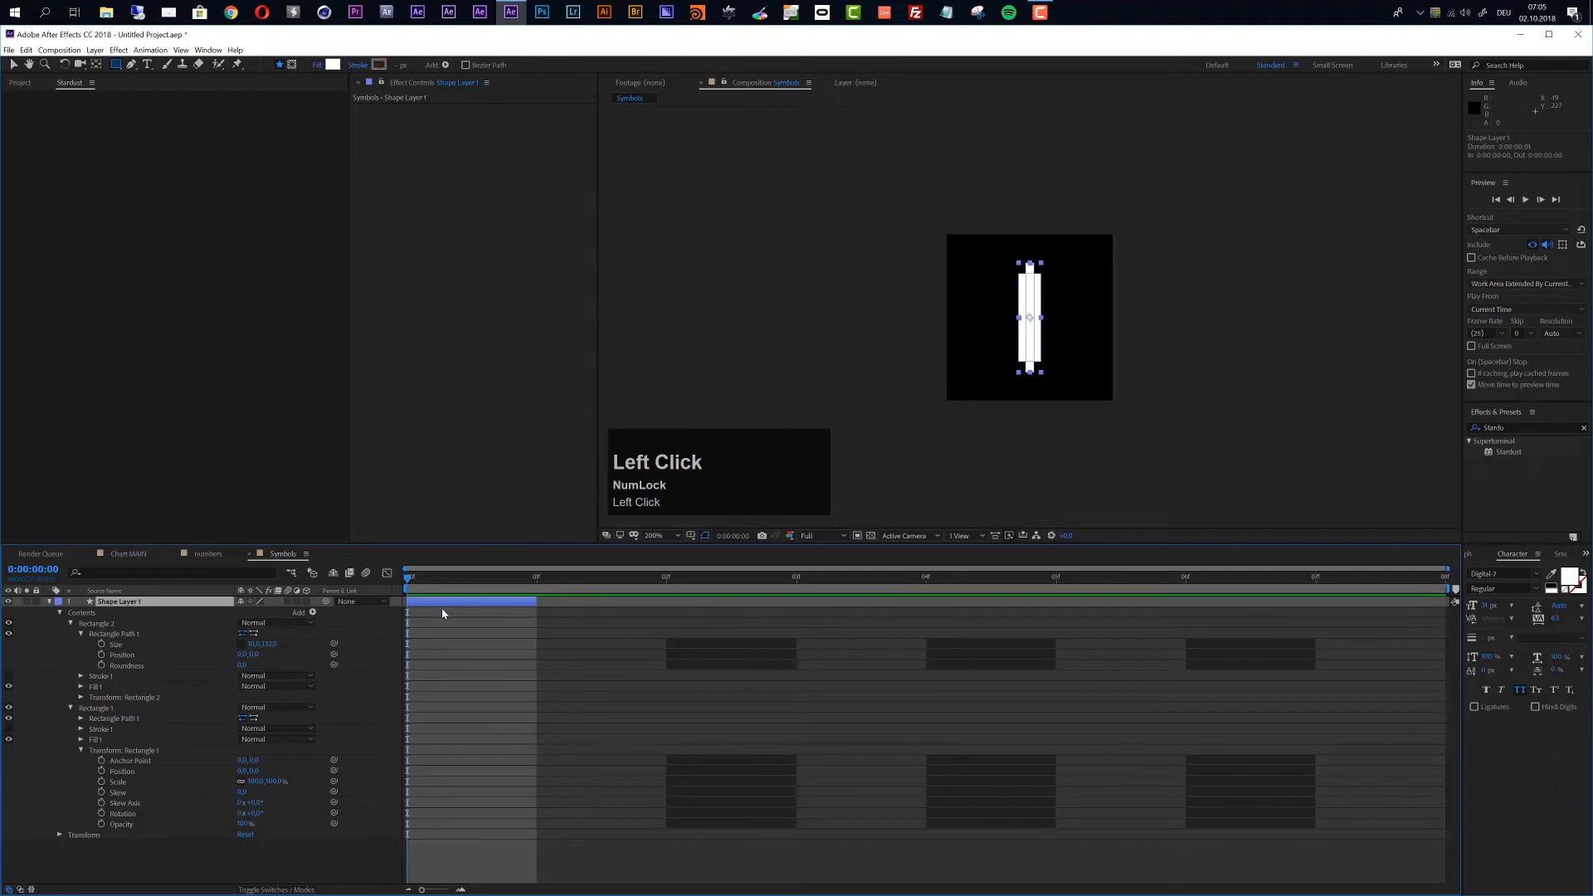
pyautogui.hotkey('ctrl', 'd')
pyautogui.moveTo(486, 605); pyautogui.dragTo(619, 612)
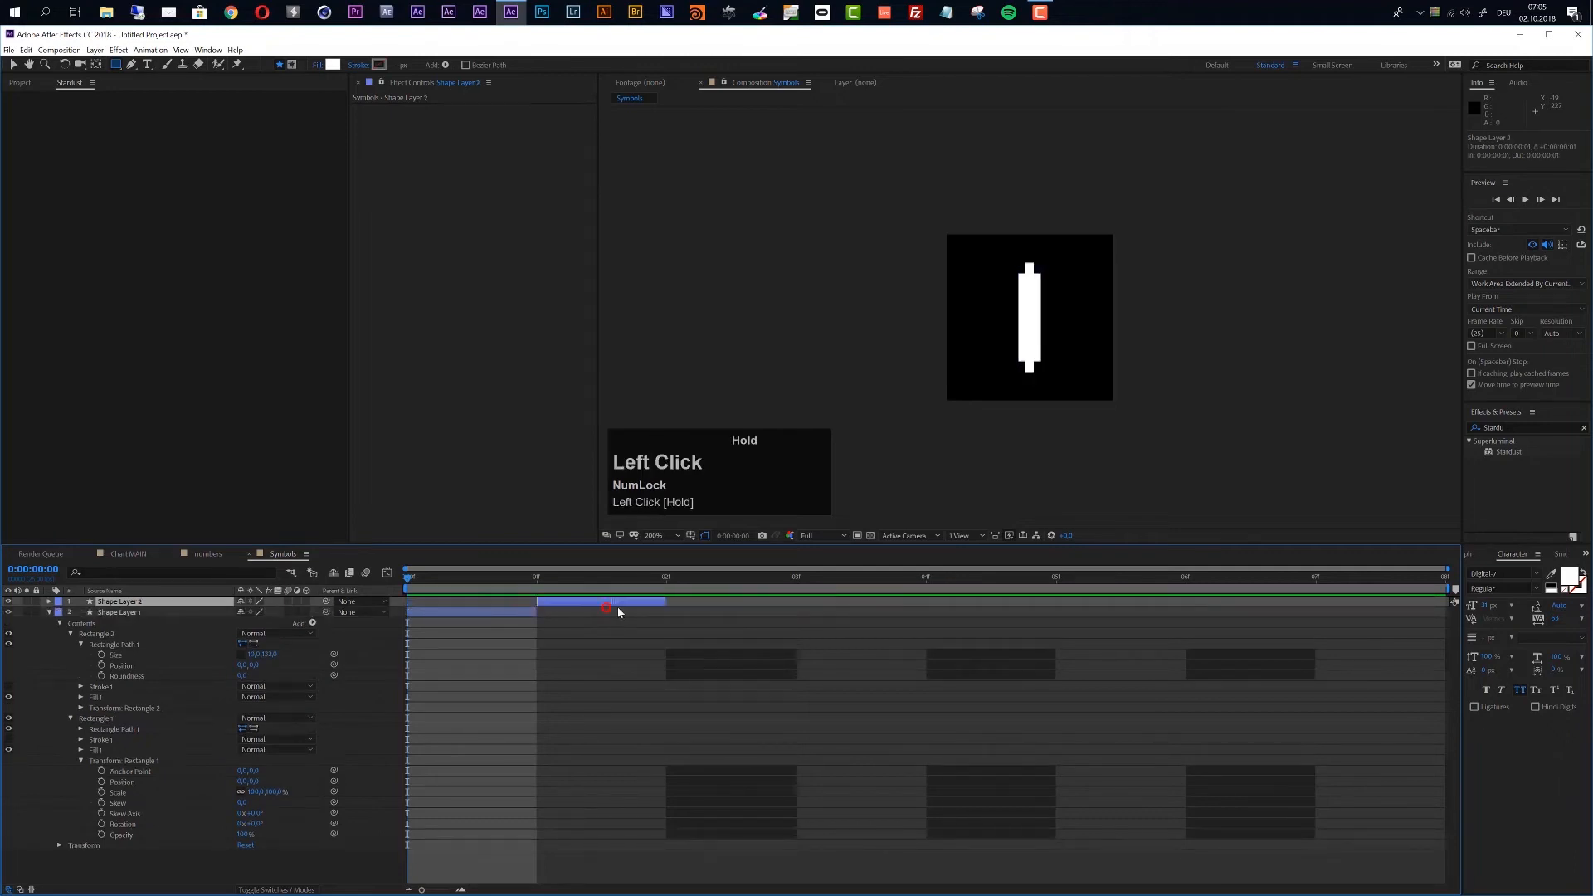
# Step: Unlink Shape Layer 2's scale proportions and reduce only its vertical scale to 25%
pyautogui.press('s')
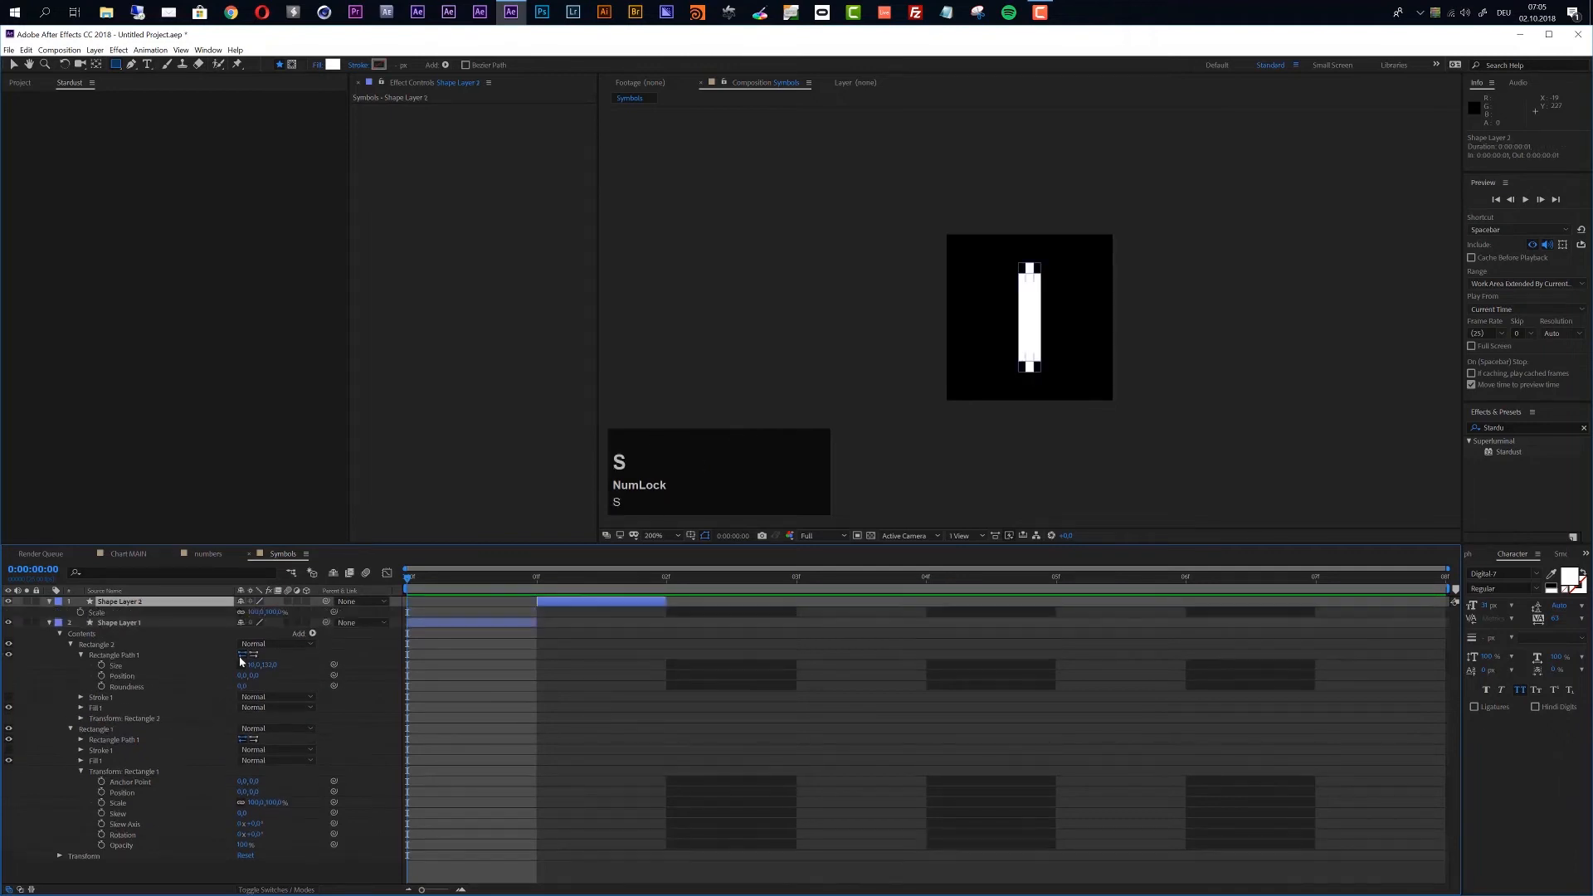
pyautogui.click(242, 612)
pyautogui.moveTo(267, 612); pyautogui.dragTo(246, 619)
pyautogui.moveTo(540, 584); pyautogui.dragTo(537, 583)
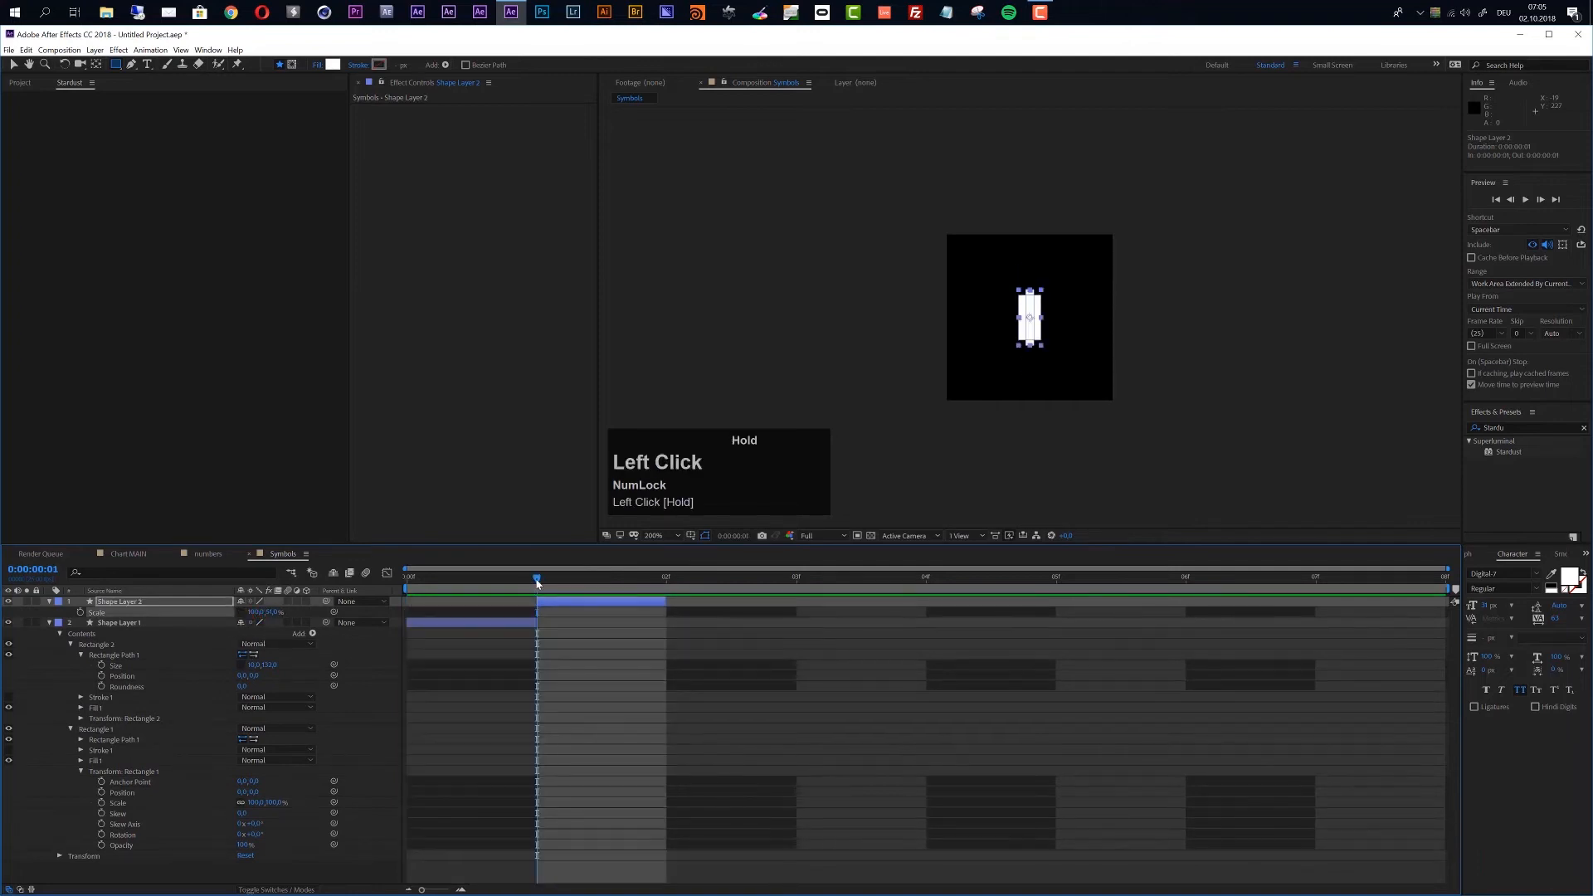
pyautogui.moveTo(267, 612); pyautogui.dragTo(261, 612)
# Step: Duplicate Shape Layer 2, shift the copy one frame later, and go to frame 2
pyautogui.hotkey('ctrl', 'd')
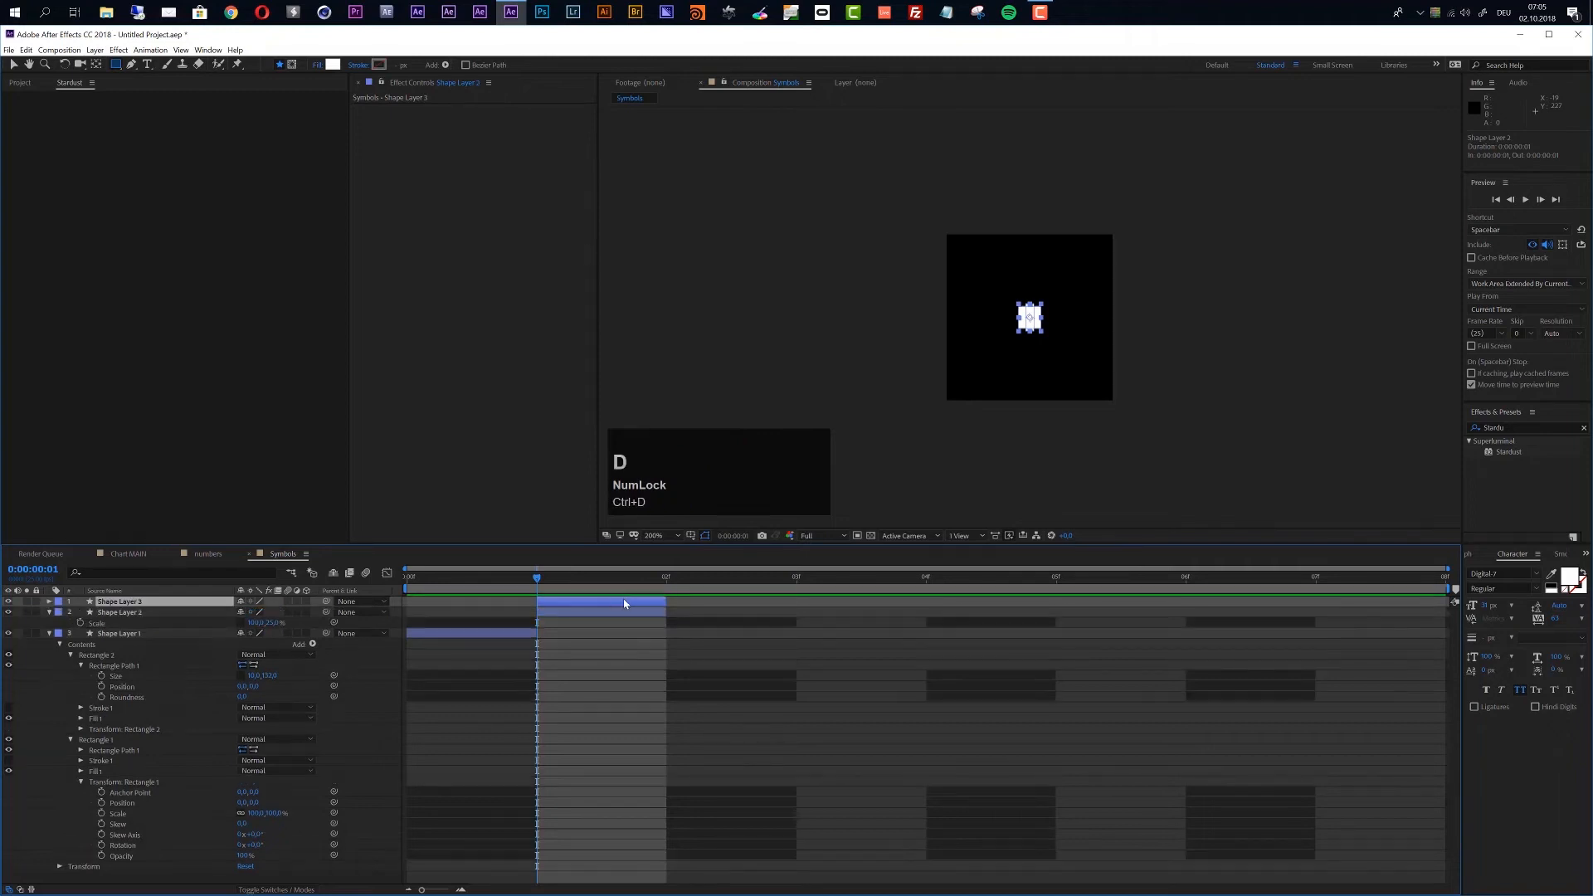
pyautogui.moveTo(615, 604); pyautogui.dragTo(745, 604)
pyautogui.click(666, 578)
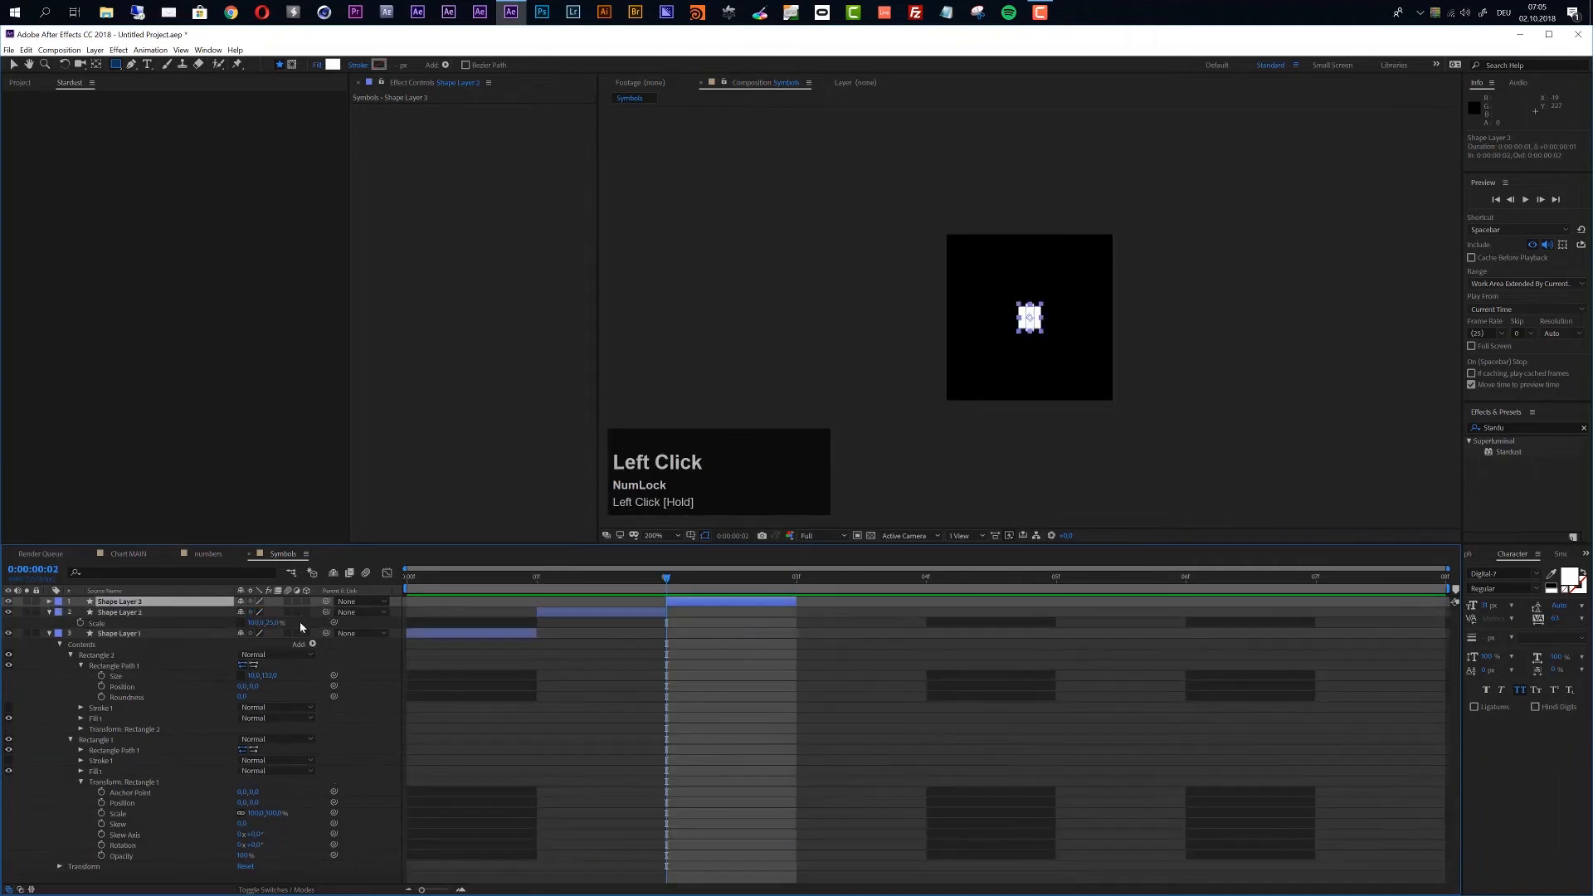
pyautogui.moveTo(273, 623); pyautogui.dragTo(283, 622)
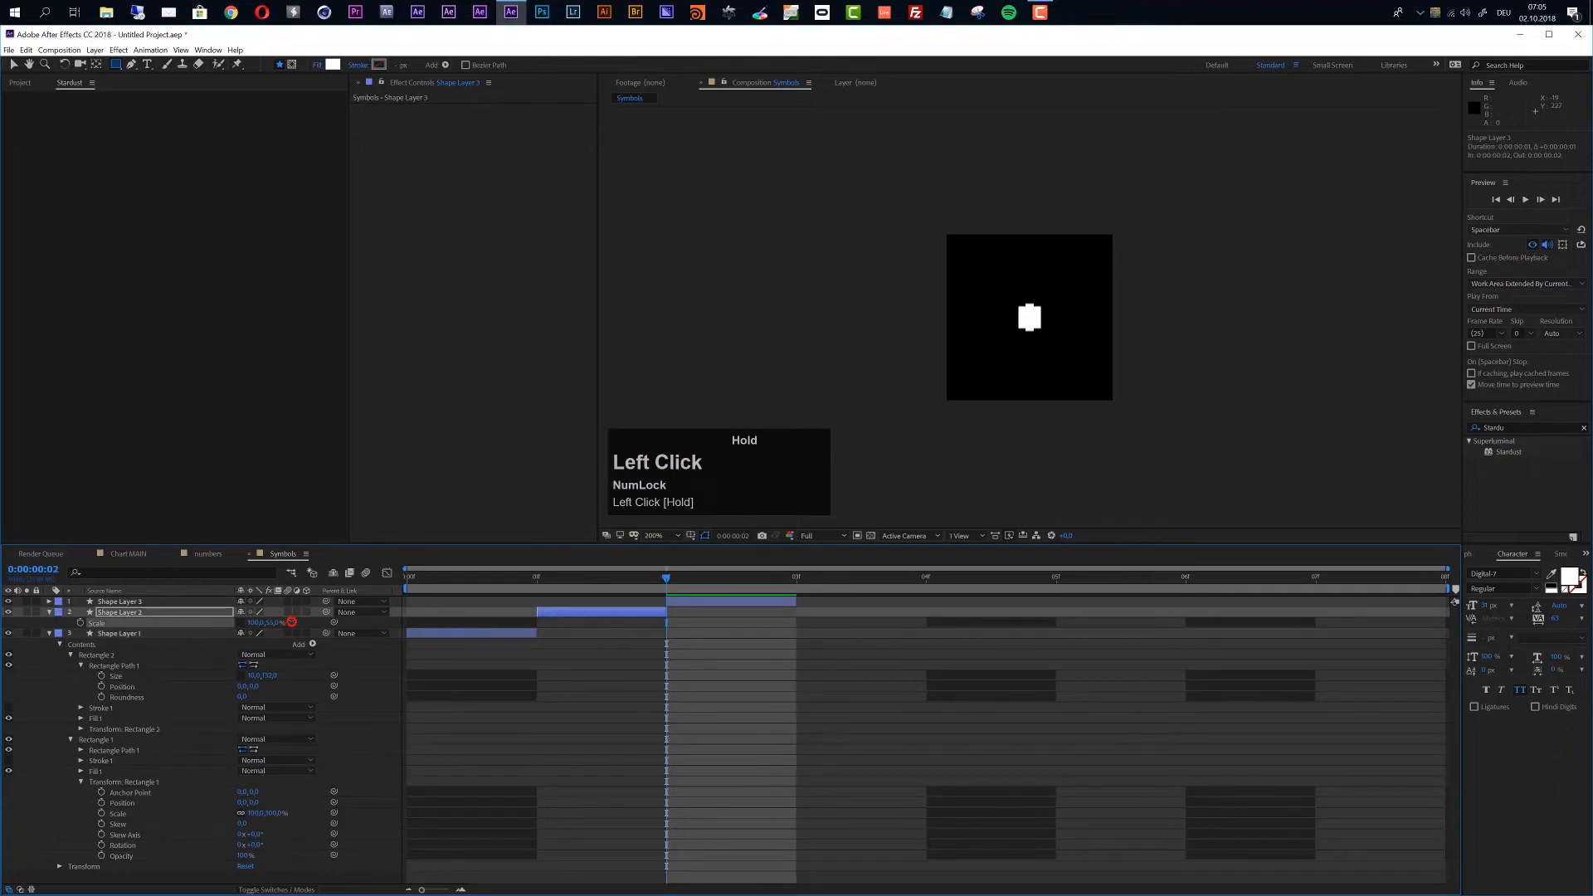
pyautogui.click(682, 604)
pyautogui.hotkey('ctrl', 'z')
# Step: Increase Shape Layer 3's vertical scale to just under 40%, keeping its width at 100%
pyautogui.click(152, 602)
pyautogui.press('s')
pyautogui.moveTo(269, 613); pyautogui.dragTo(280, 611)
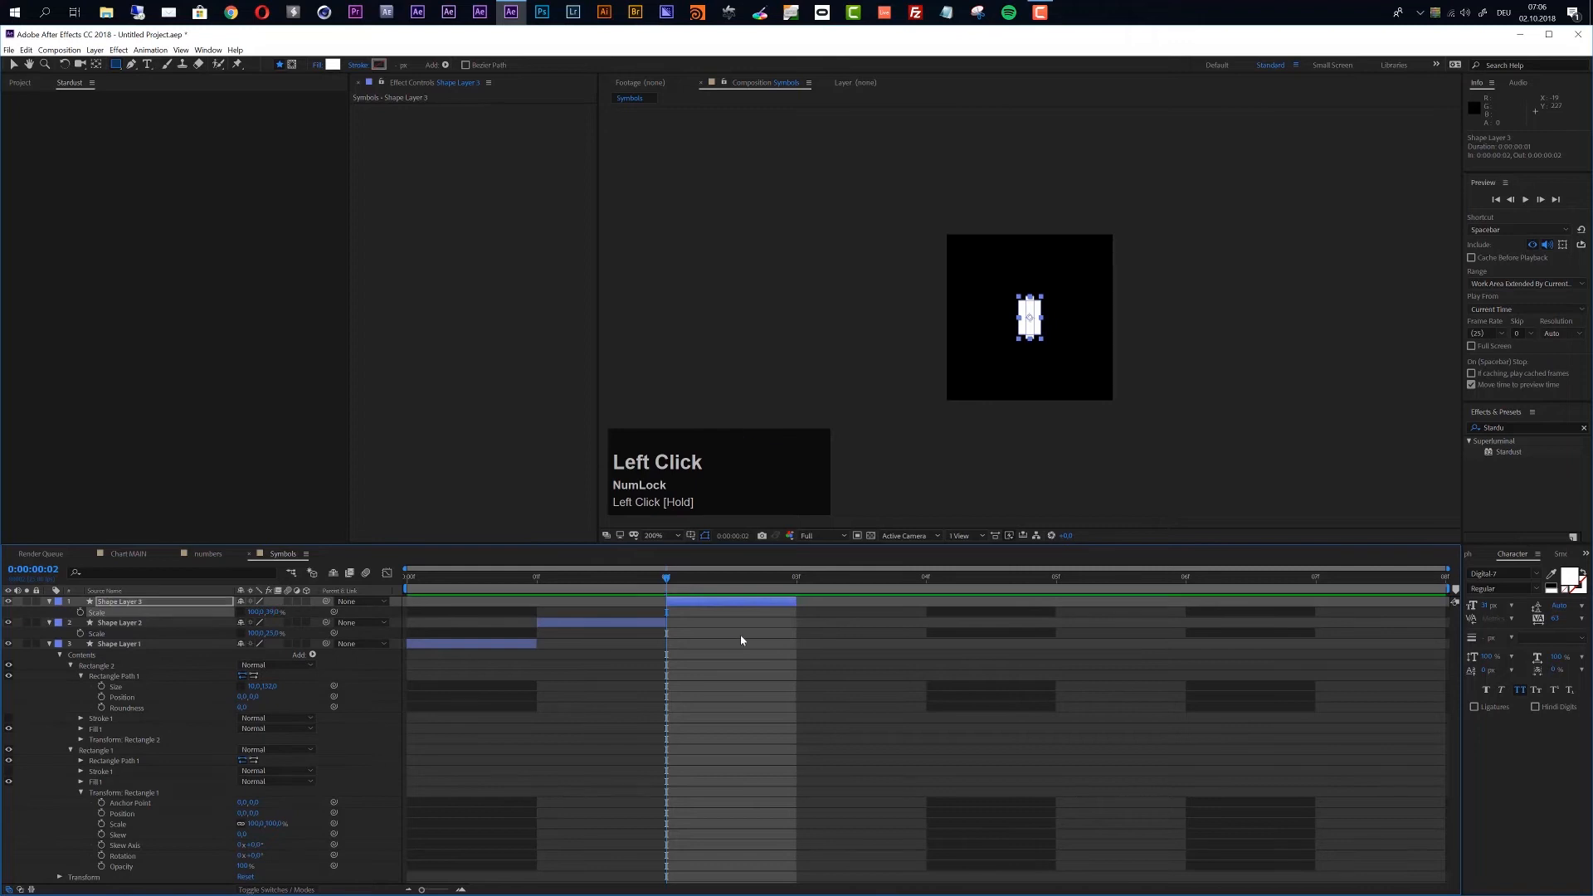
# Step: Duplicate Shape Layer 3, move the copy one frame later to frame 3, and reduce only its vertical scale to below 20%
pyautogui.hotkey('ctrl', 'd')
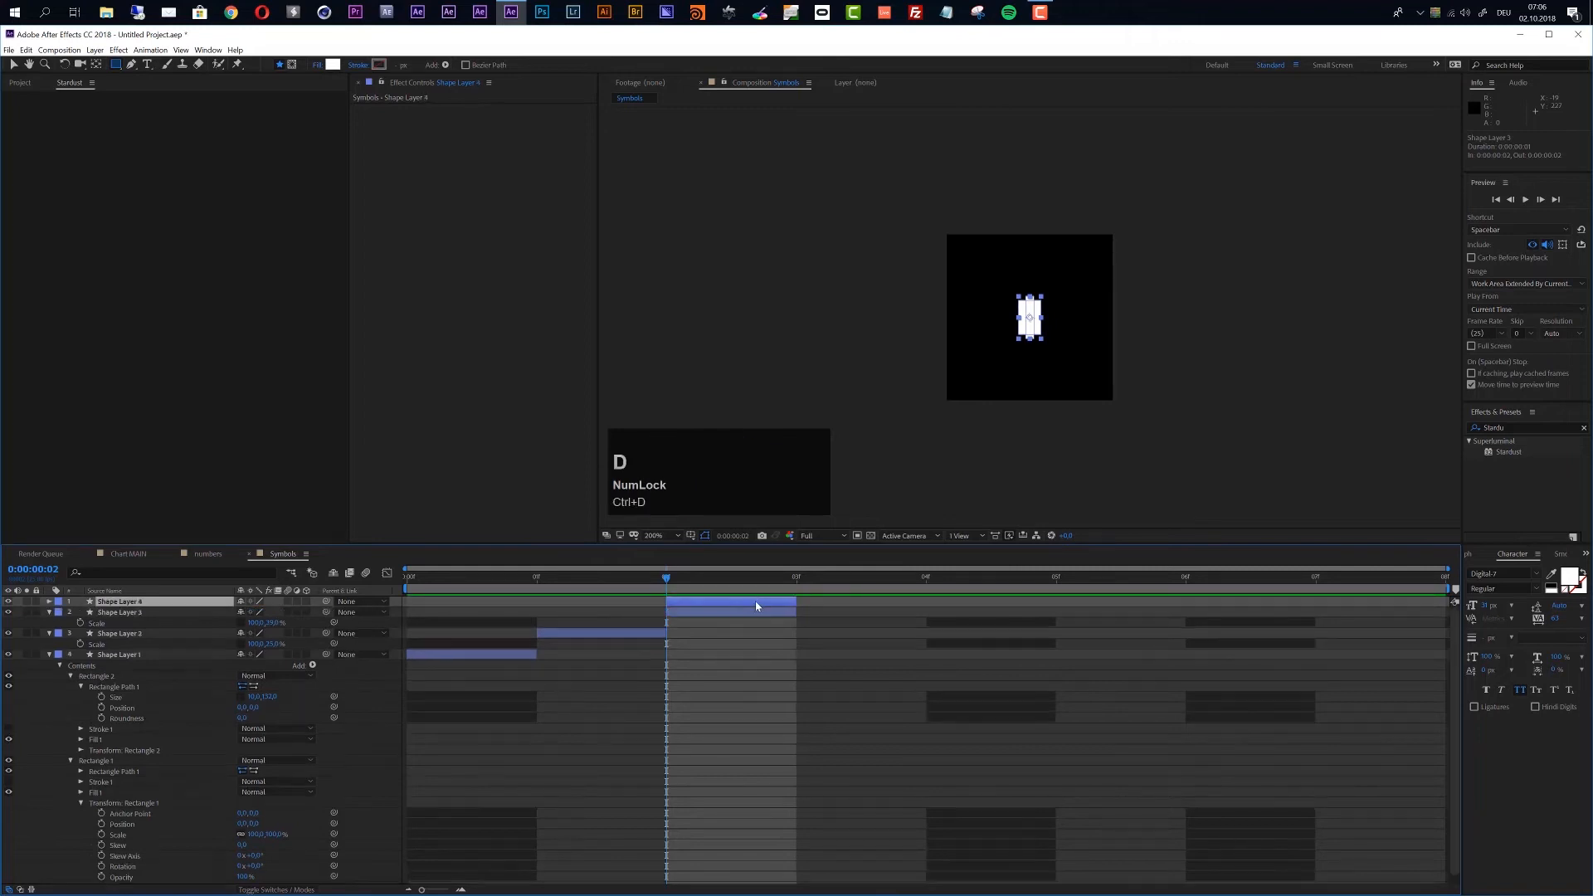
pyautogui.moveTo(744, 603); pyautogui.dragTo(863, 610)
pyautogui.click(800, 580)
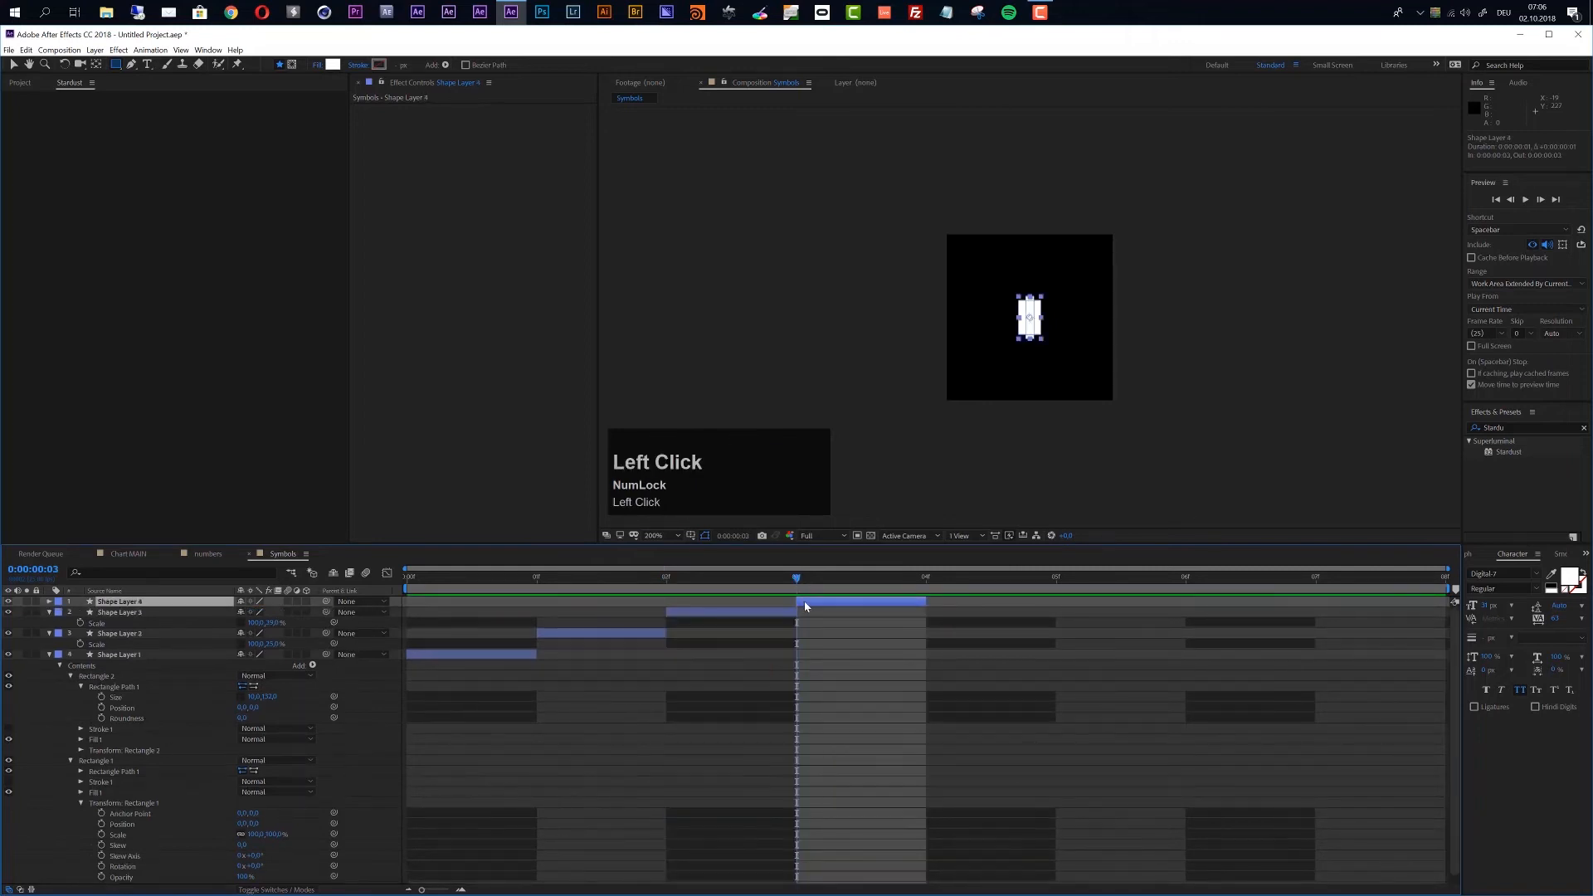
pyautogui.press('s')
pyautogui.moveTo(276, 615); pyautogui.dragTo(260, 612)
# Step: Duplicate Shape Layer 4, move the copy one frame later to frame 4, and raise only its vertical scale to about 26%
pyautogui.click(929, 584)
pyautogui.click(903, 606)
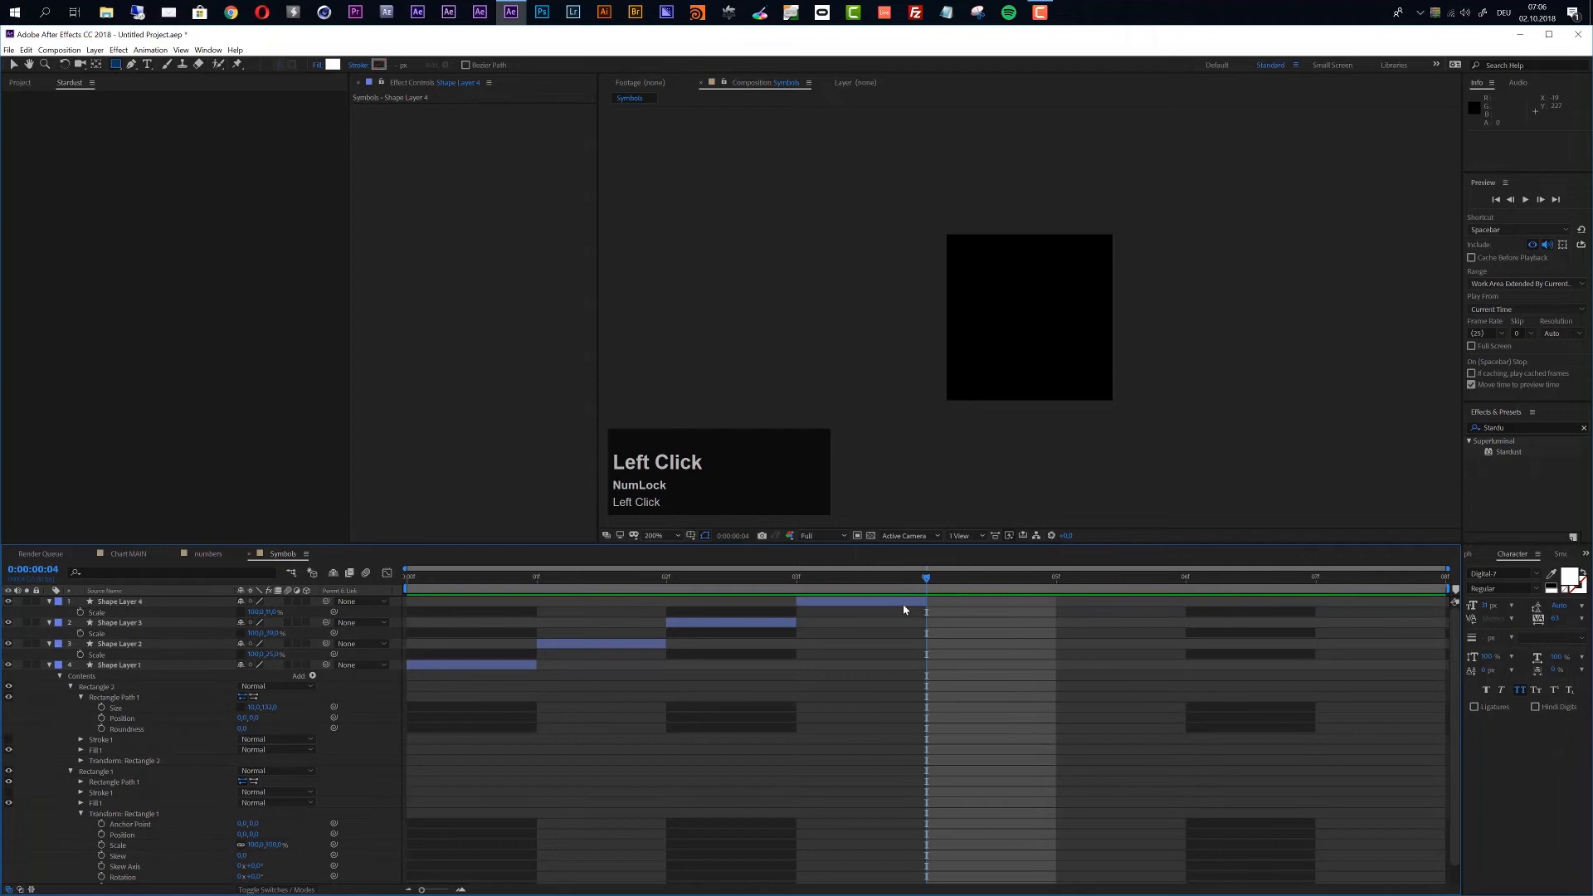
pyautogui.hotkey('ctrl', 'd')
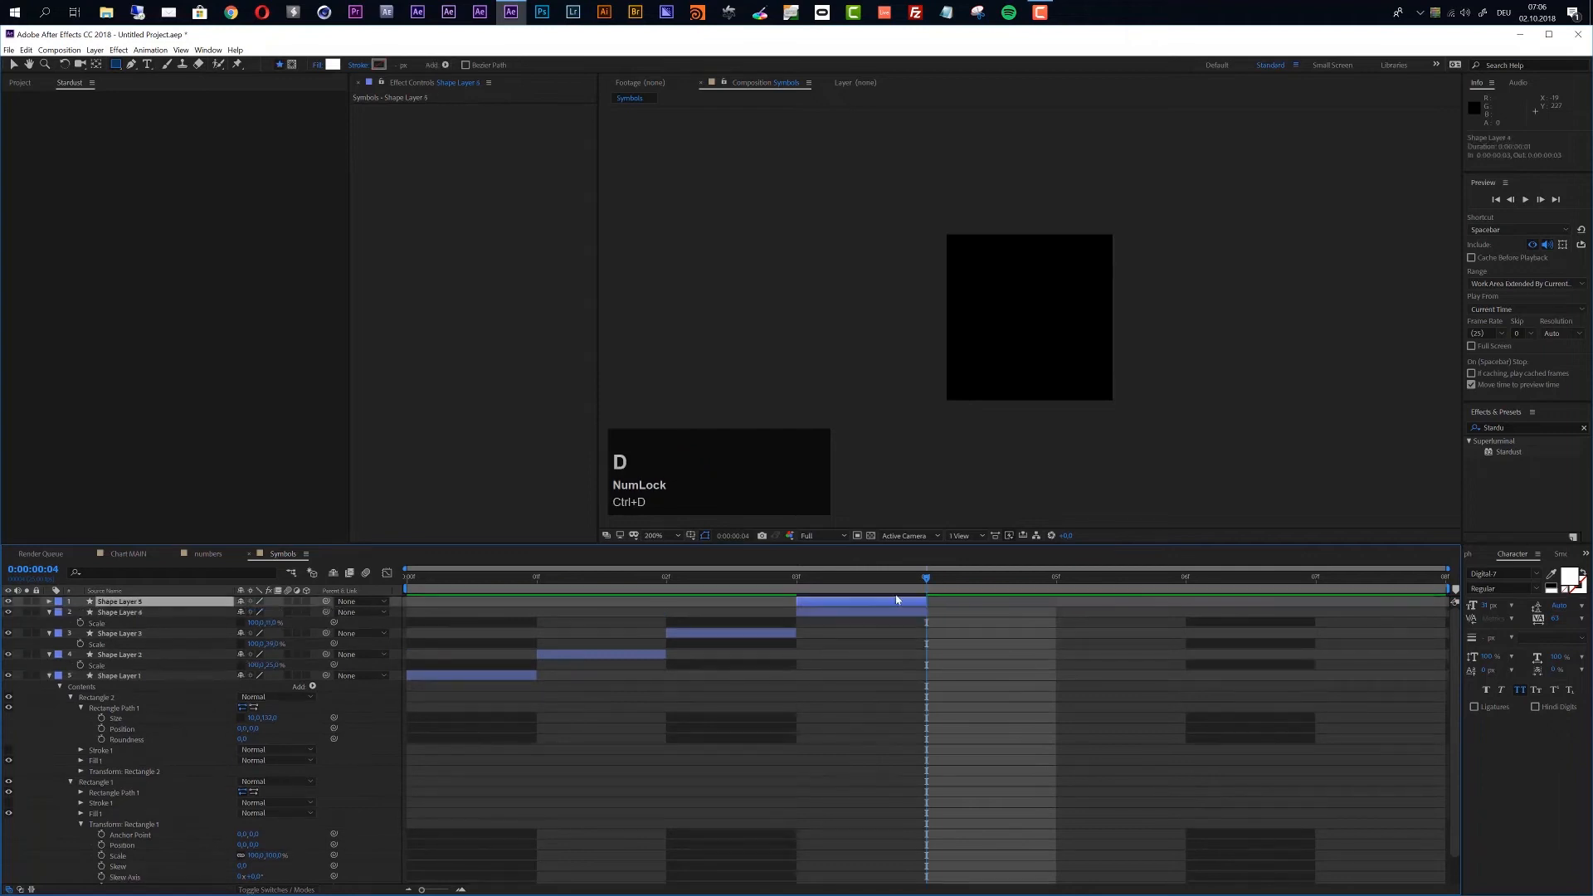
pyautogui.moveTo(883, 604); pyautogui.dragTo(1013, 604)
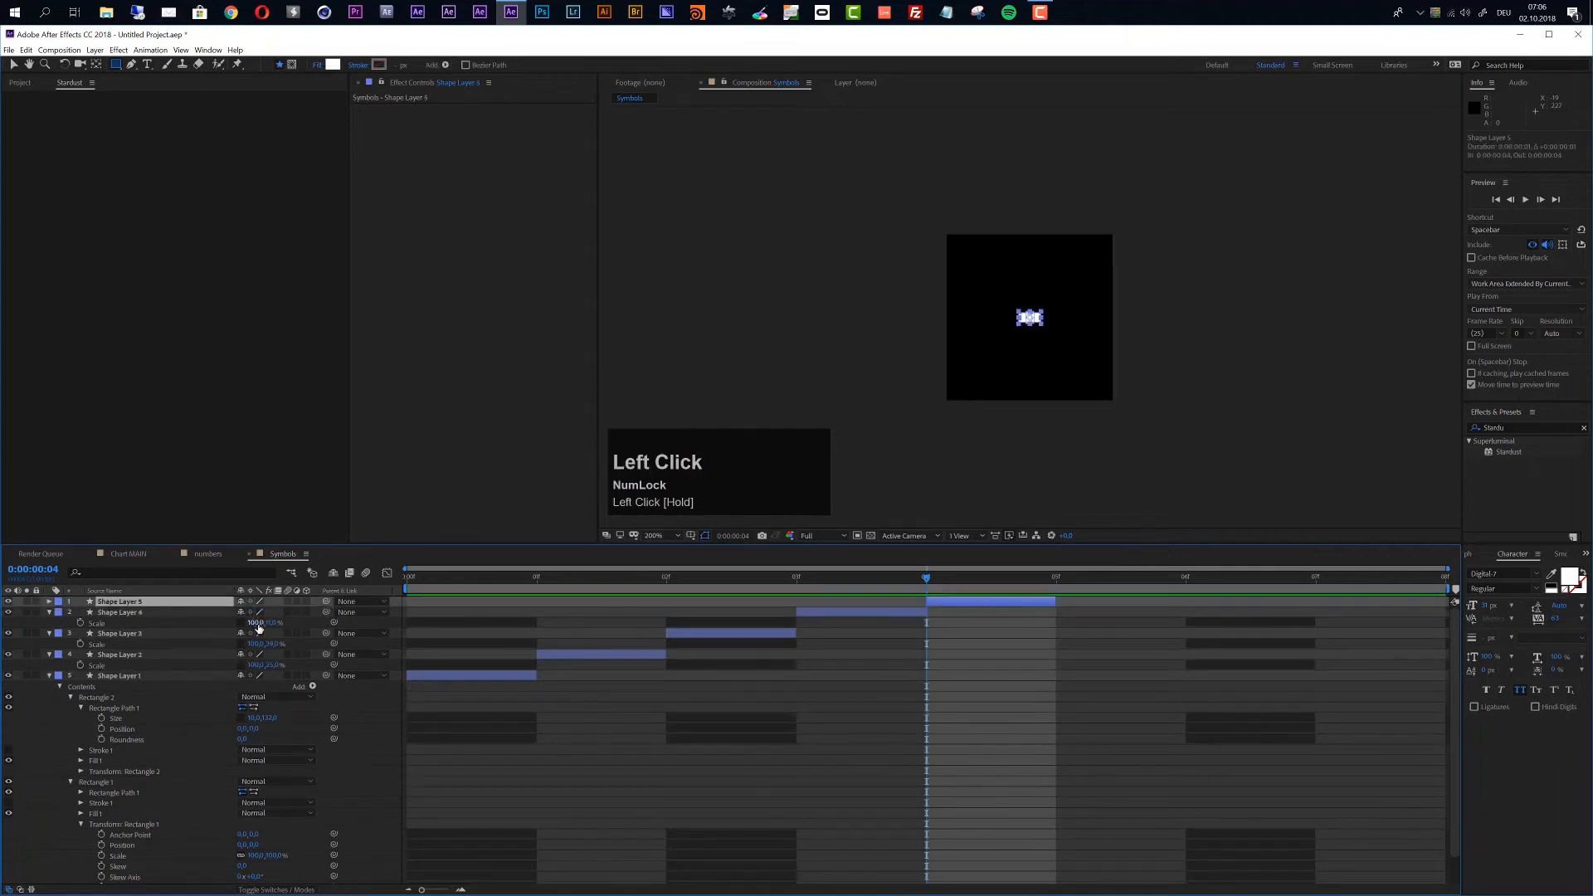
pyautogui.press('s')
pyautogui.moveTo(271, 612); pyautogui.dragTo(282, 612)
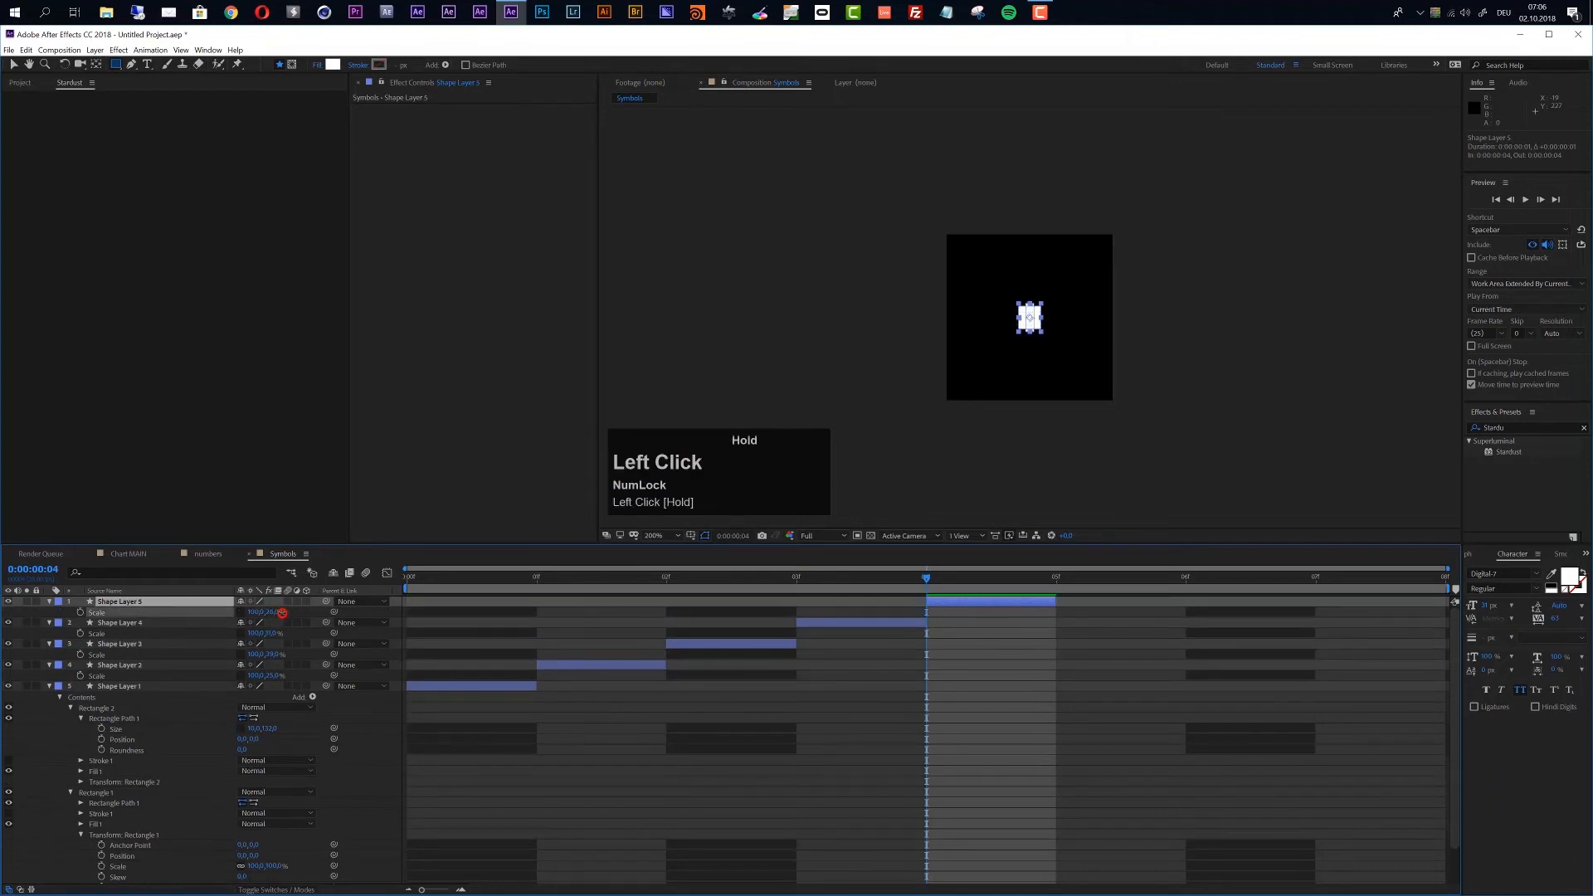
# Step: Duplicate Shape Layer 5, move the copy one frame later to frame 5, and raise only its vertical scale to about 57%
pyautogui.click(1057, 583)
pyautogui.hotkey('ctrl', 'd')
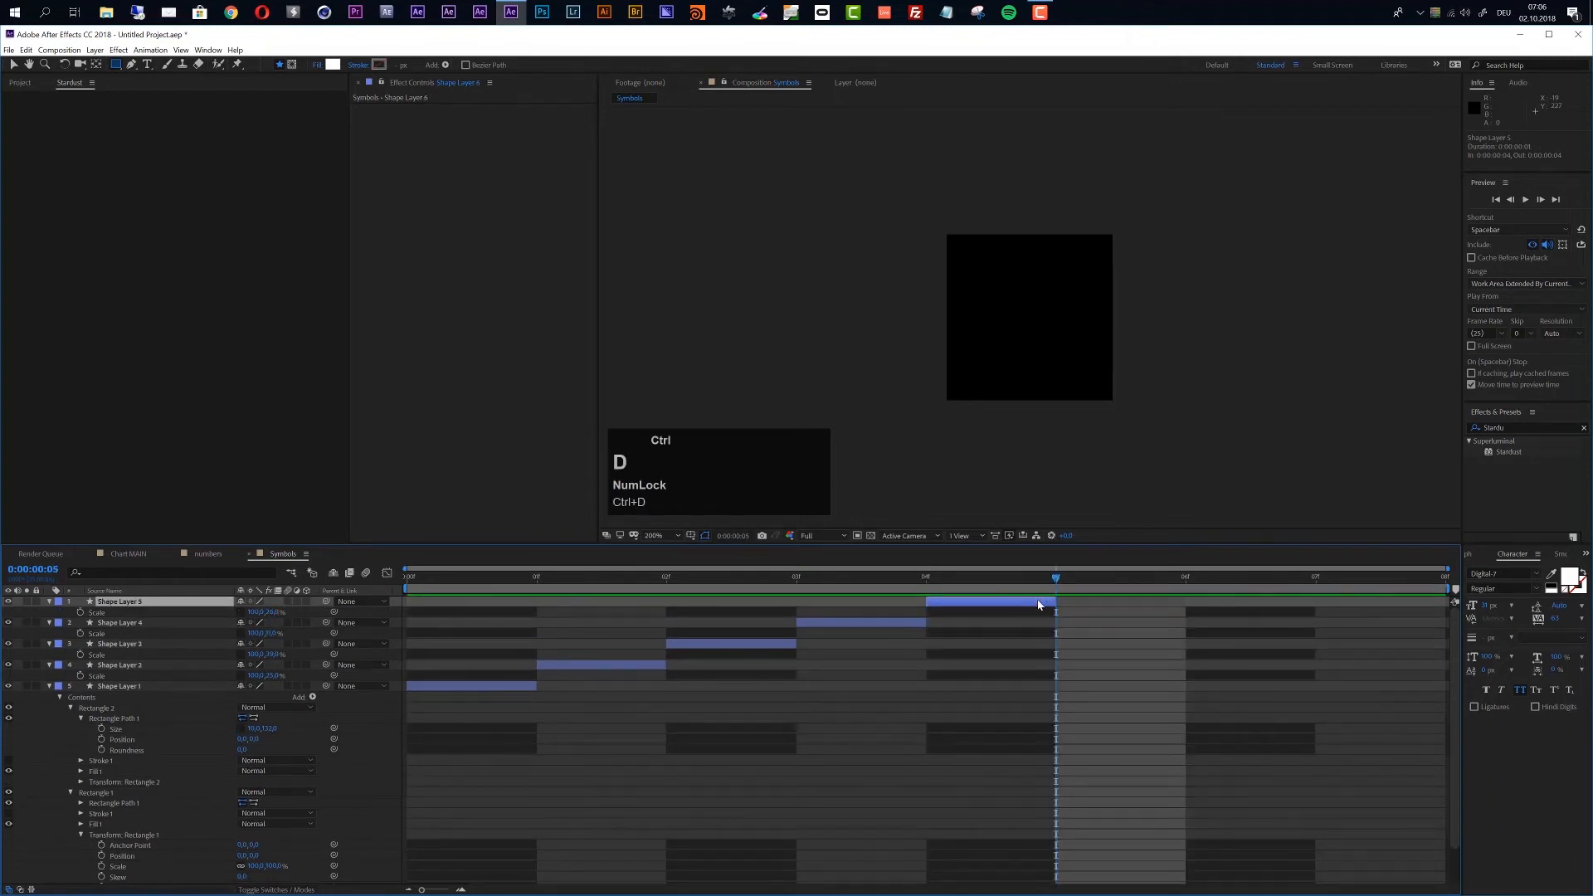
pyautogui.moveTo(1041, 606); pyautogui.dragTo(1145, 608)
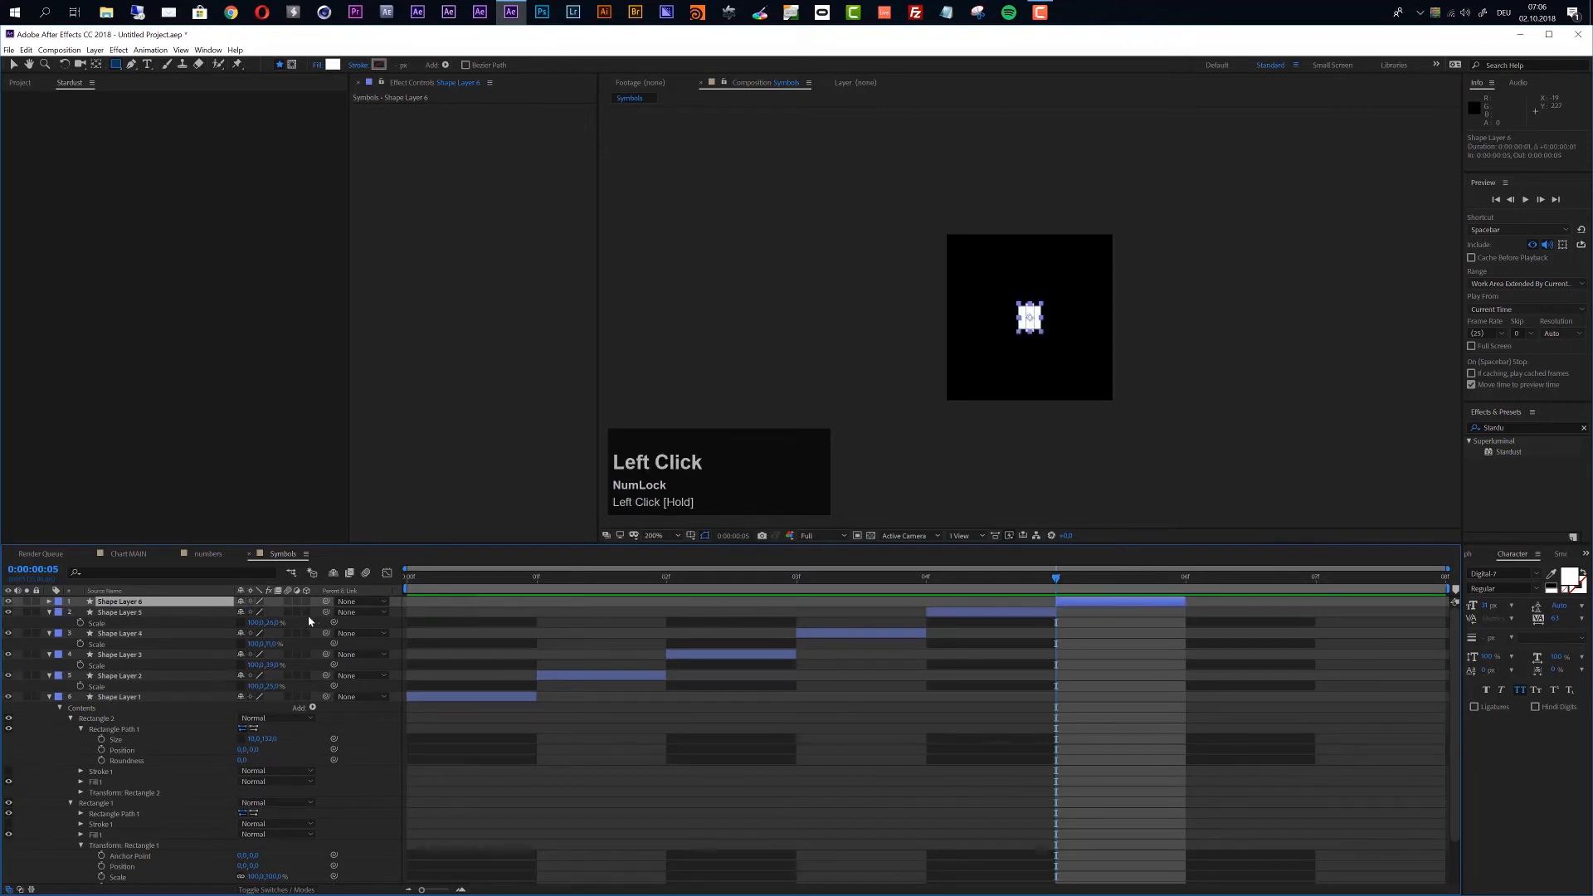
pyautogui.press('s')
pyautogui.moveTo(275, 616); pyautogui.dragTo(290, 612)
# Step: Duplicate Shape Layer 6, move the copy one frame later to frame 6, and stretch it vertically into the tallest of the copied candlesticks
pyautogui.click(1139, 604)
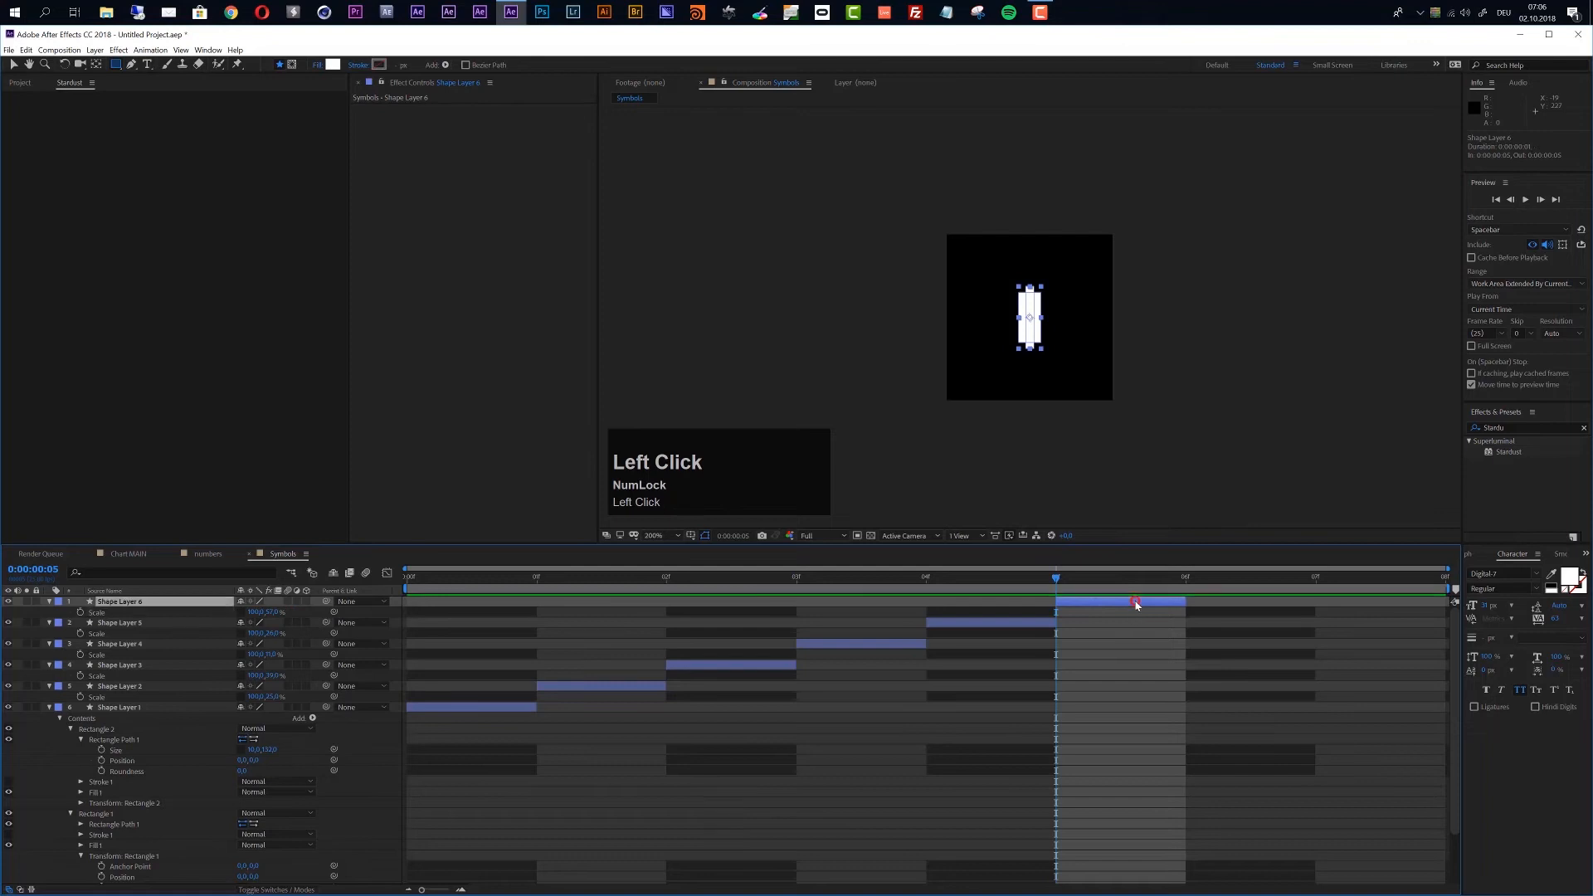
pyautogui.hotkey('ctrl', 'd')
pyautogui.moveTo(1143, 604); pyautogui.dragTo(1255, 605)
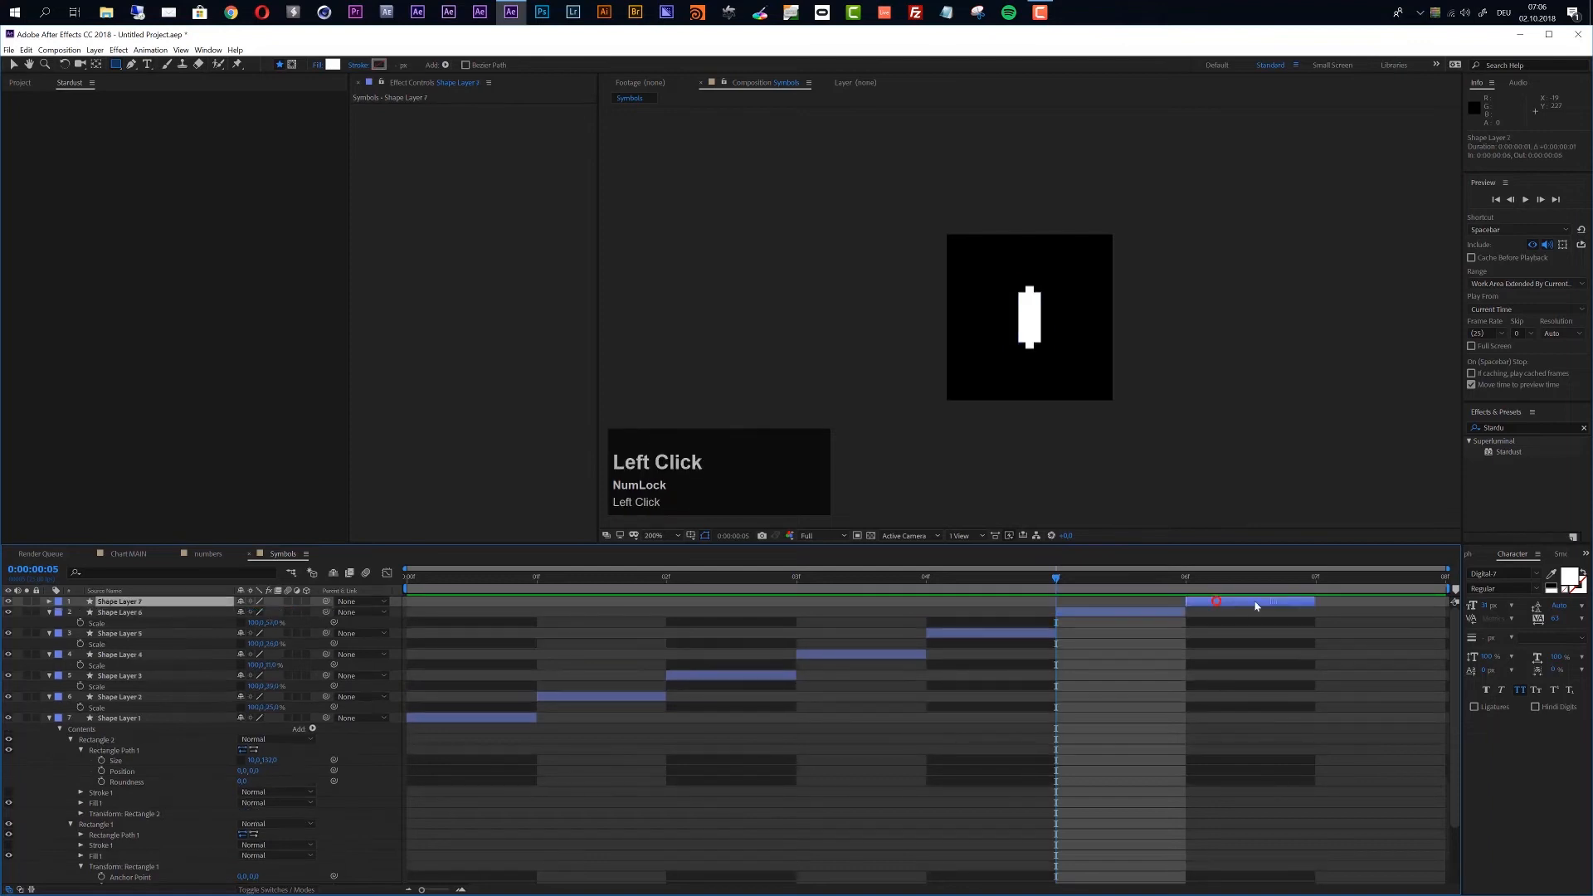
pyautogui.press('s')
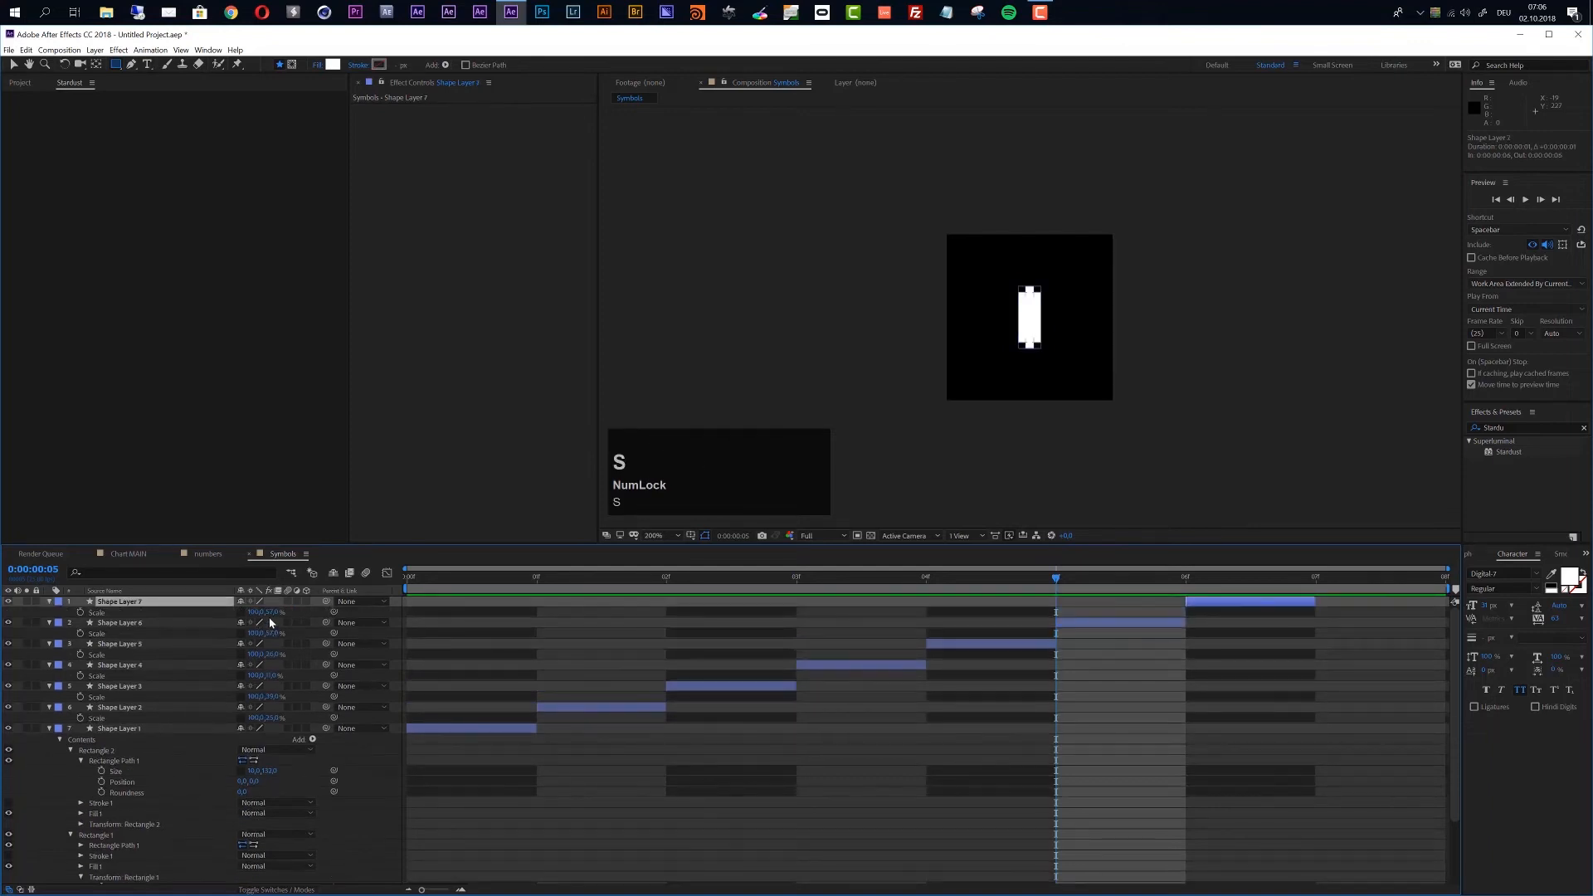
pyautogui.moveTo(272, 612); pyautogui.dragTo(281, 613)
pyautogui.moveTo(889, 614); pyautogui.dragTo(1184, 579)
pyautogui.click(1186, 579)
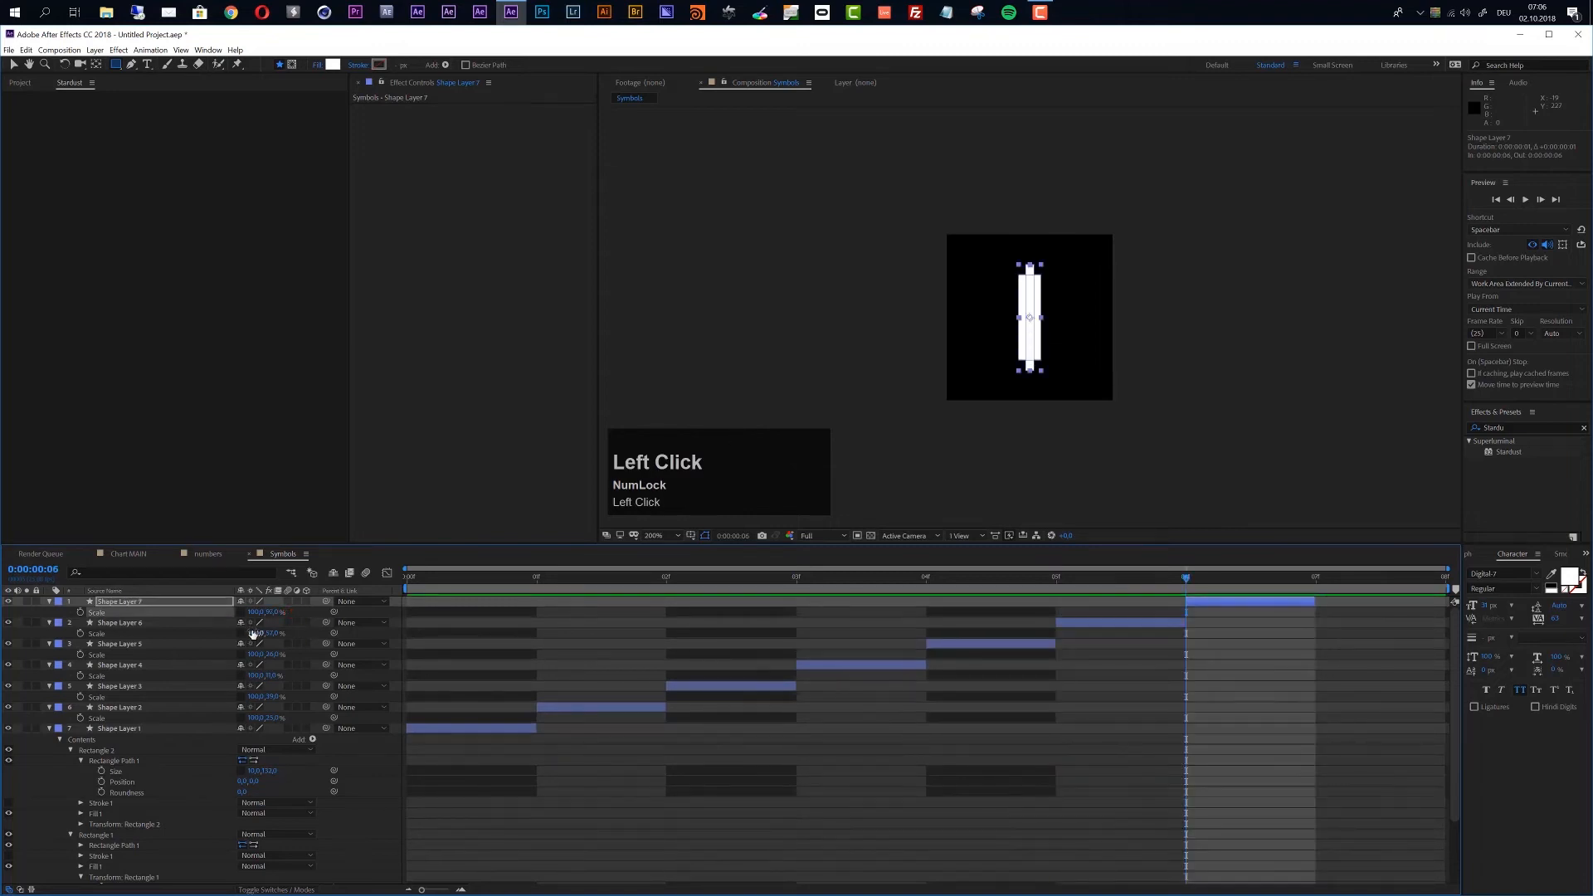
pyautogui.moveTo(273, 612); pyautogui.dragTo(280, 612)
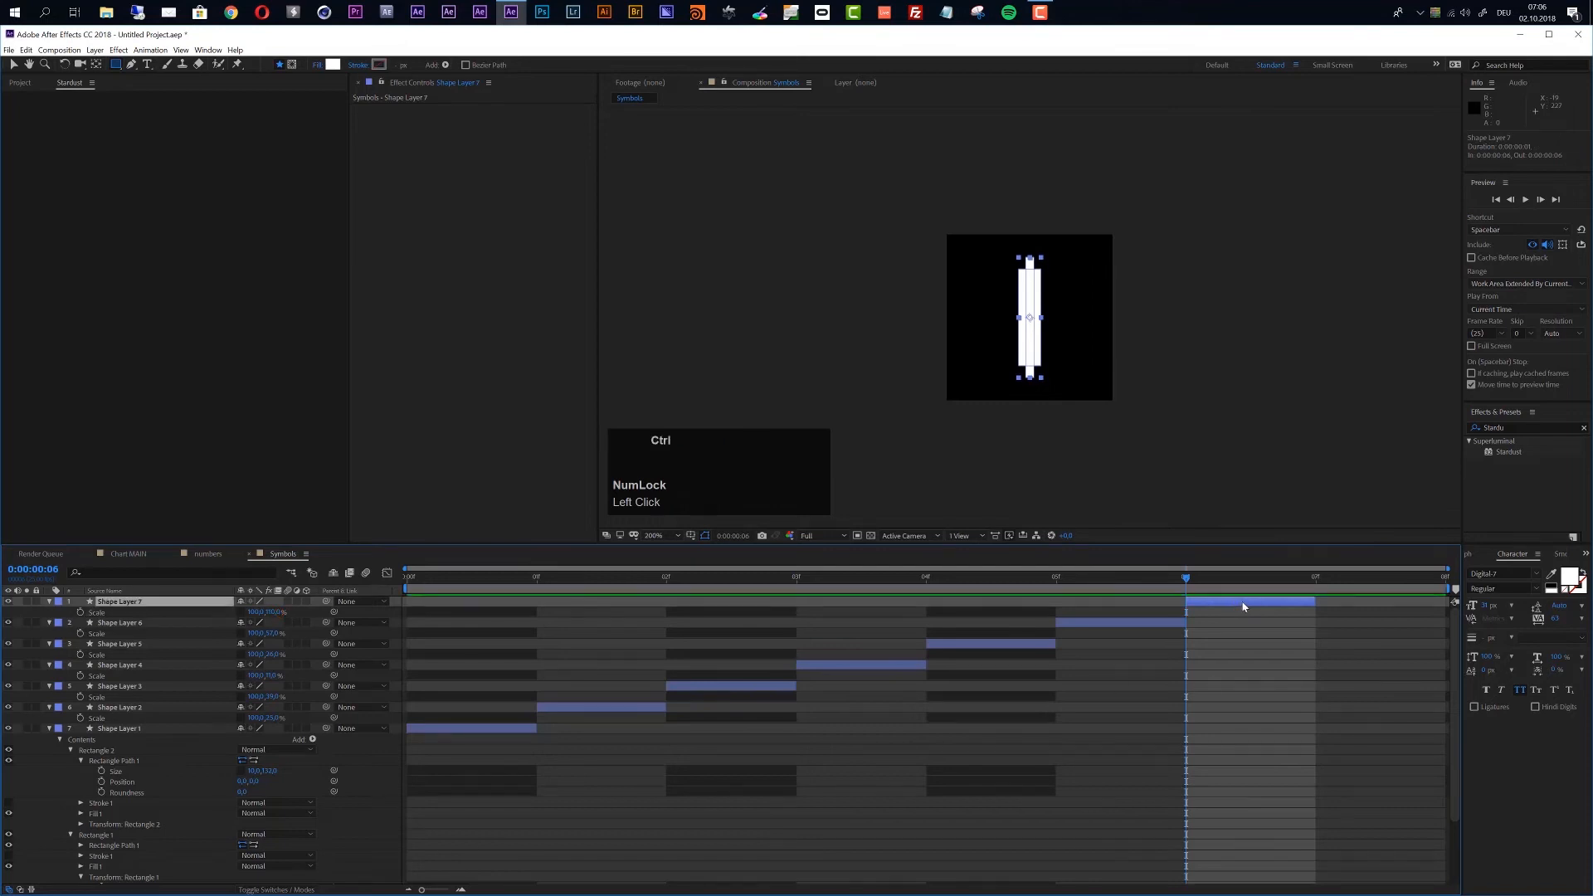
# Step: Duplicate Shape Layer 7, move the copy to frame 7, shrink only its vertical scale to below 20%, and scrub back to frame 3
pyautogui.hotkey('ctrl', 'd')
pyautogui.click(1289, 600)
pyautogui.moveTo(1383, 610); pyautogui.dragTo(1276, 604)
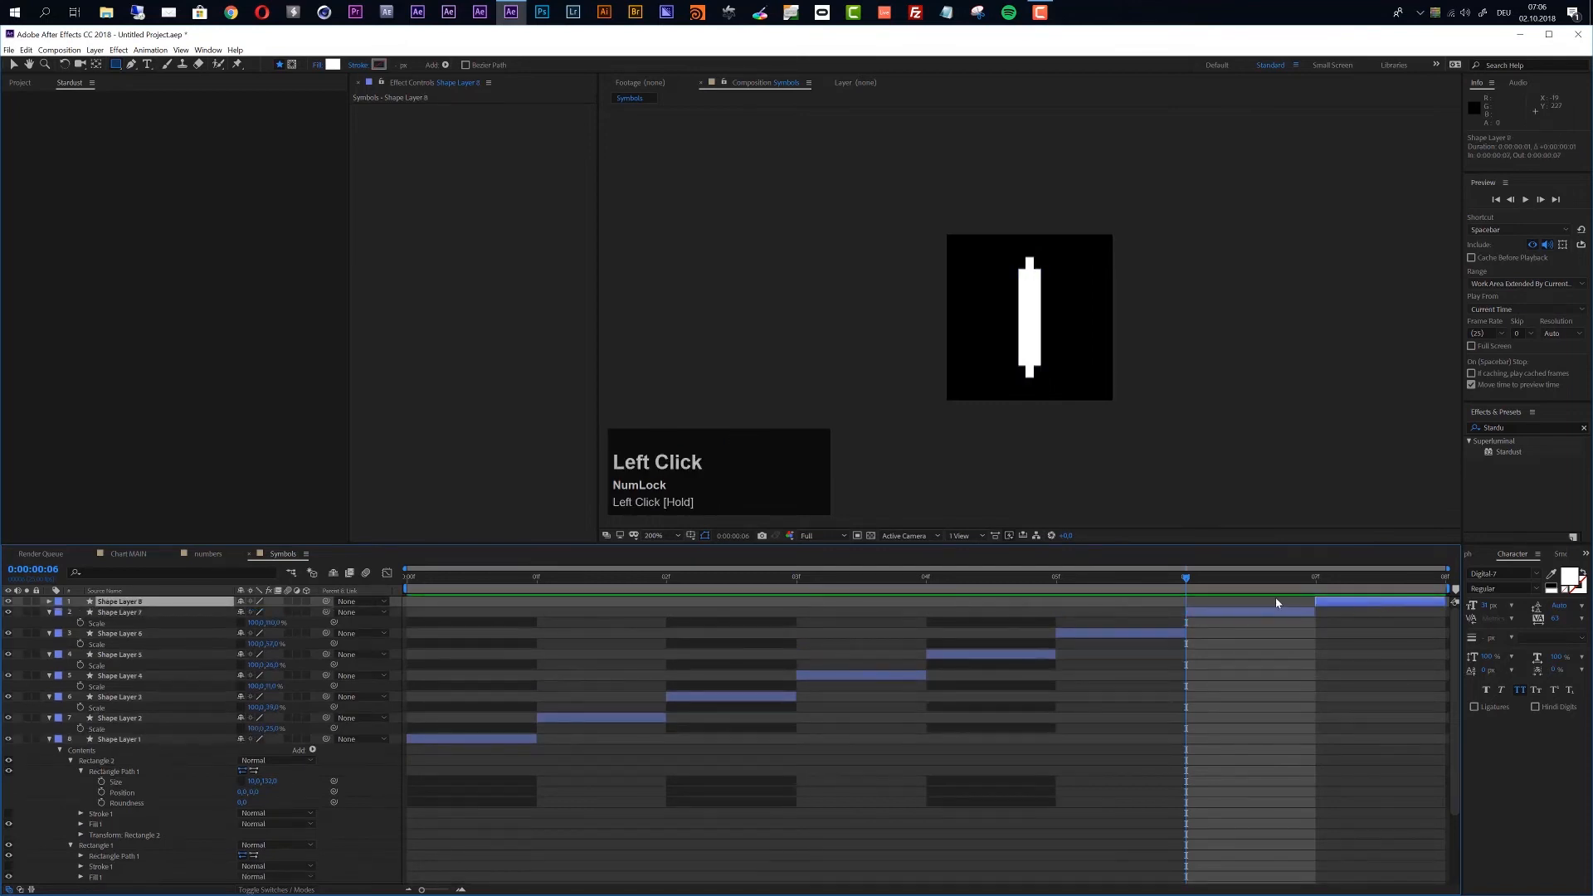
pyautogui.click(1316, 581)
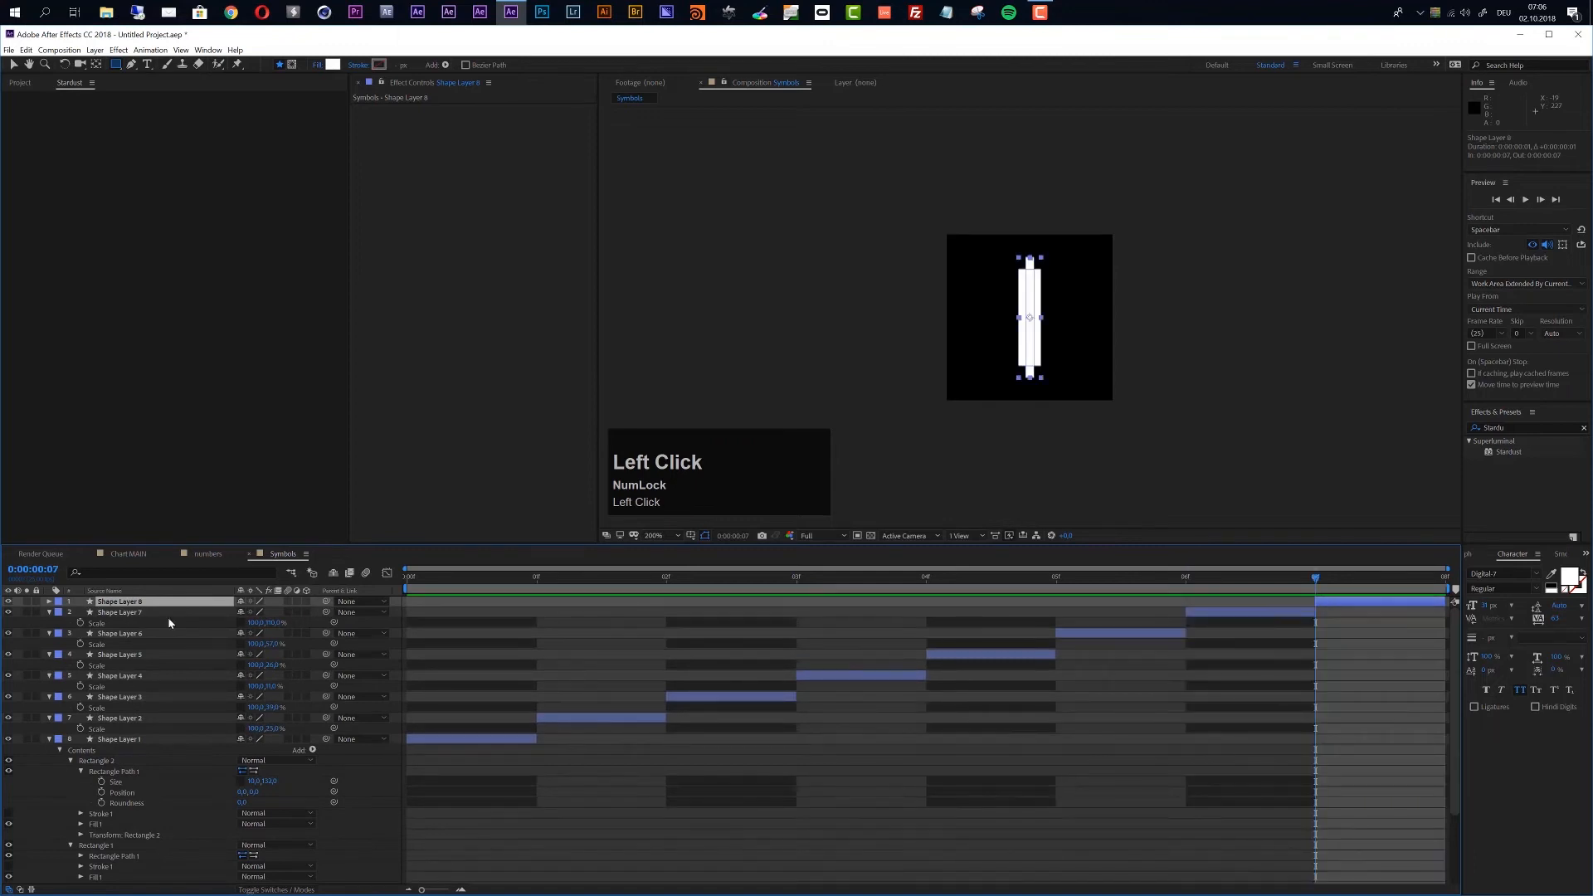
pyautogui.press('s')
pyautogui.moveTo(274, 612); pyautogui.dragTo(218, 621)
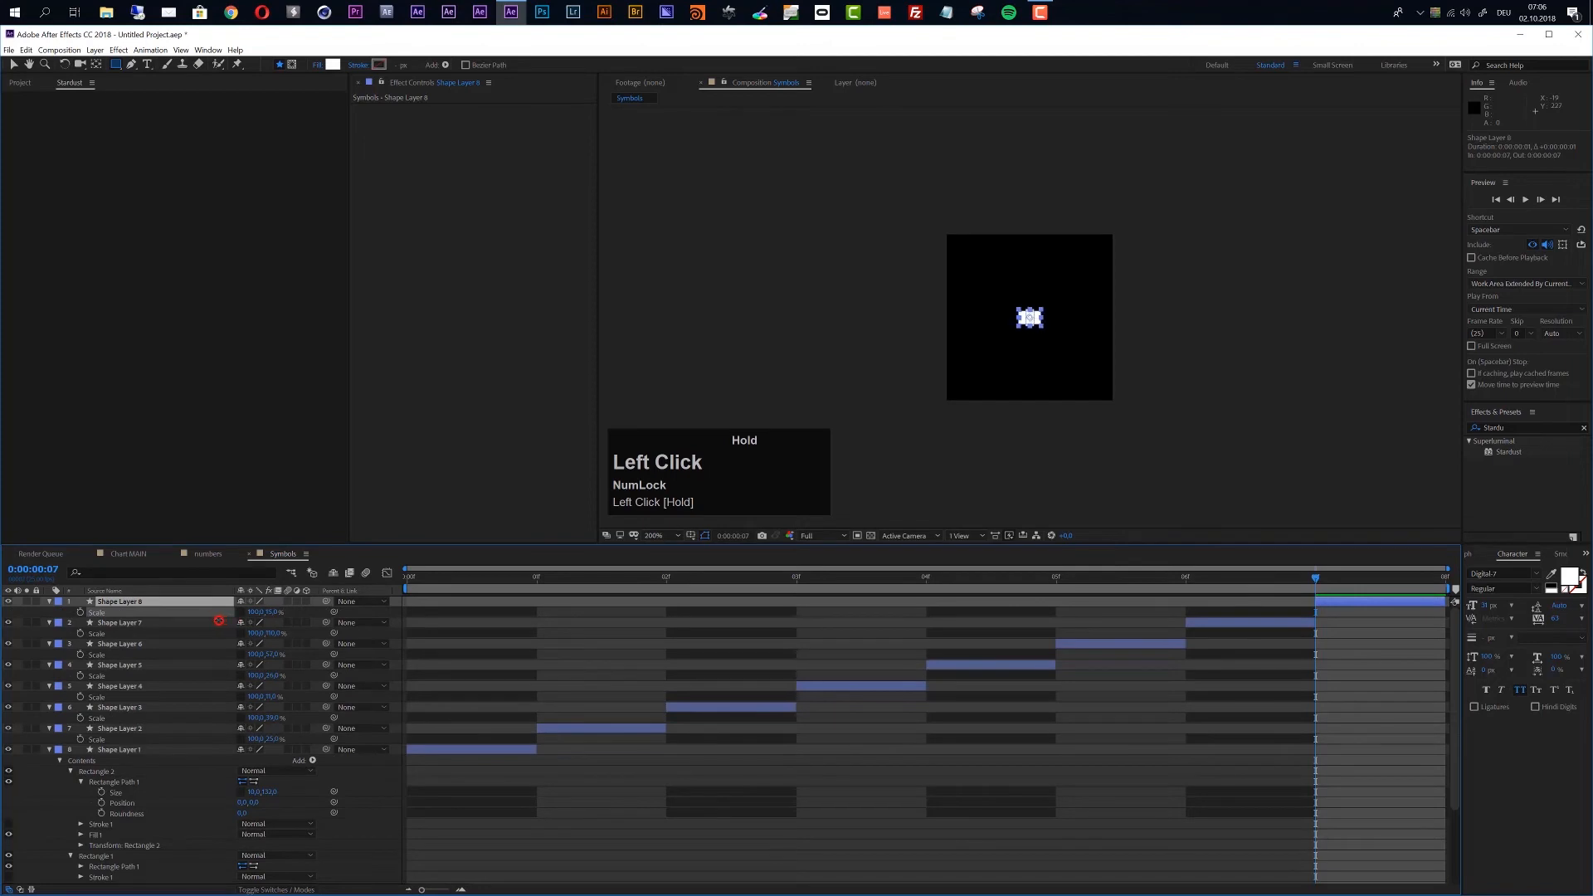
pyautogui.click(770, 758)
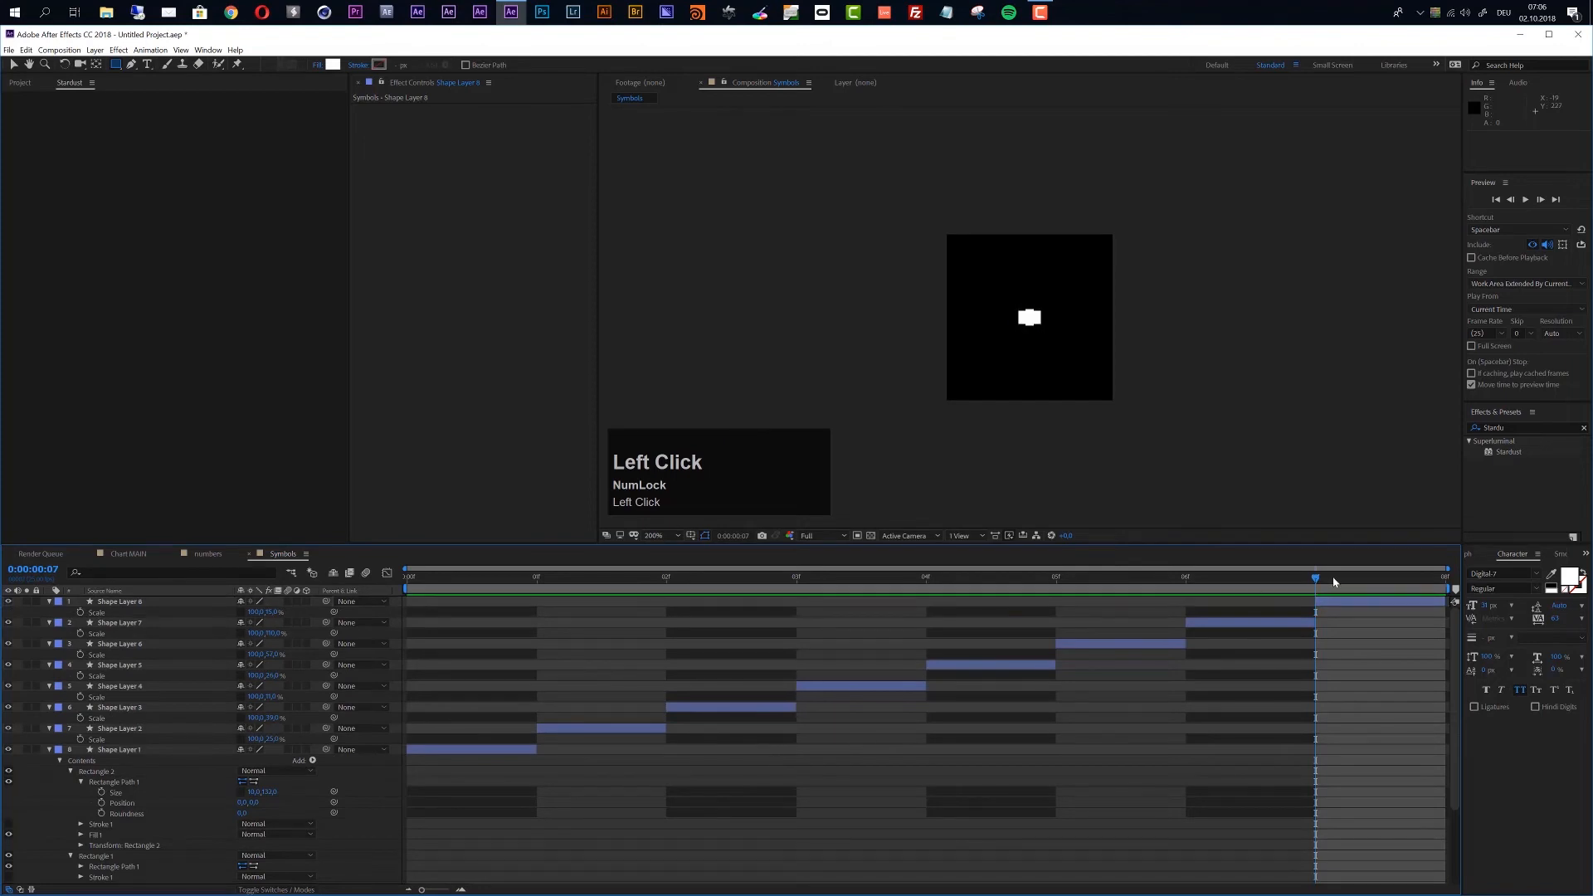
pyautogui.moveTo(1328, 581); pyautogui.dragTo(798, 612)
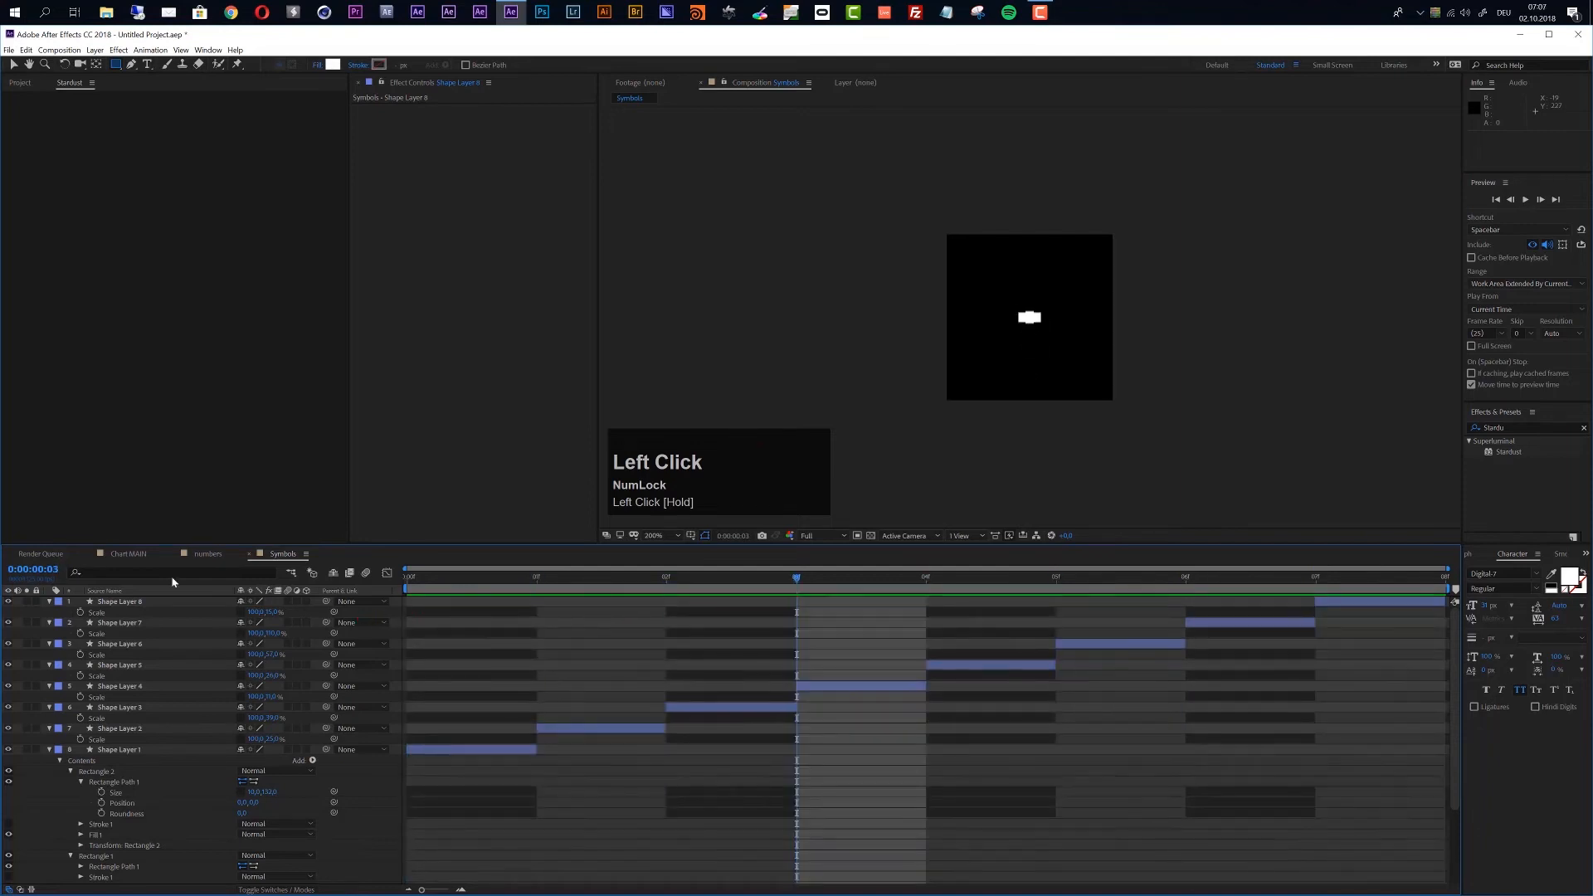
# Step: Add the Symbols composition to Chart MAIN as the lowest layer, beneath Chart Mask, and hide that layer
pyautogui.click(129, 554)
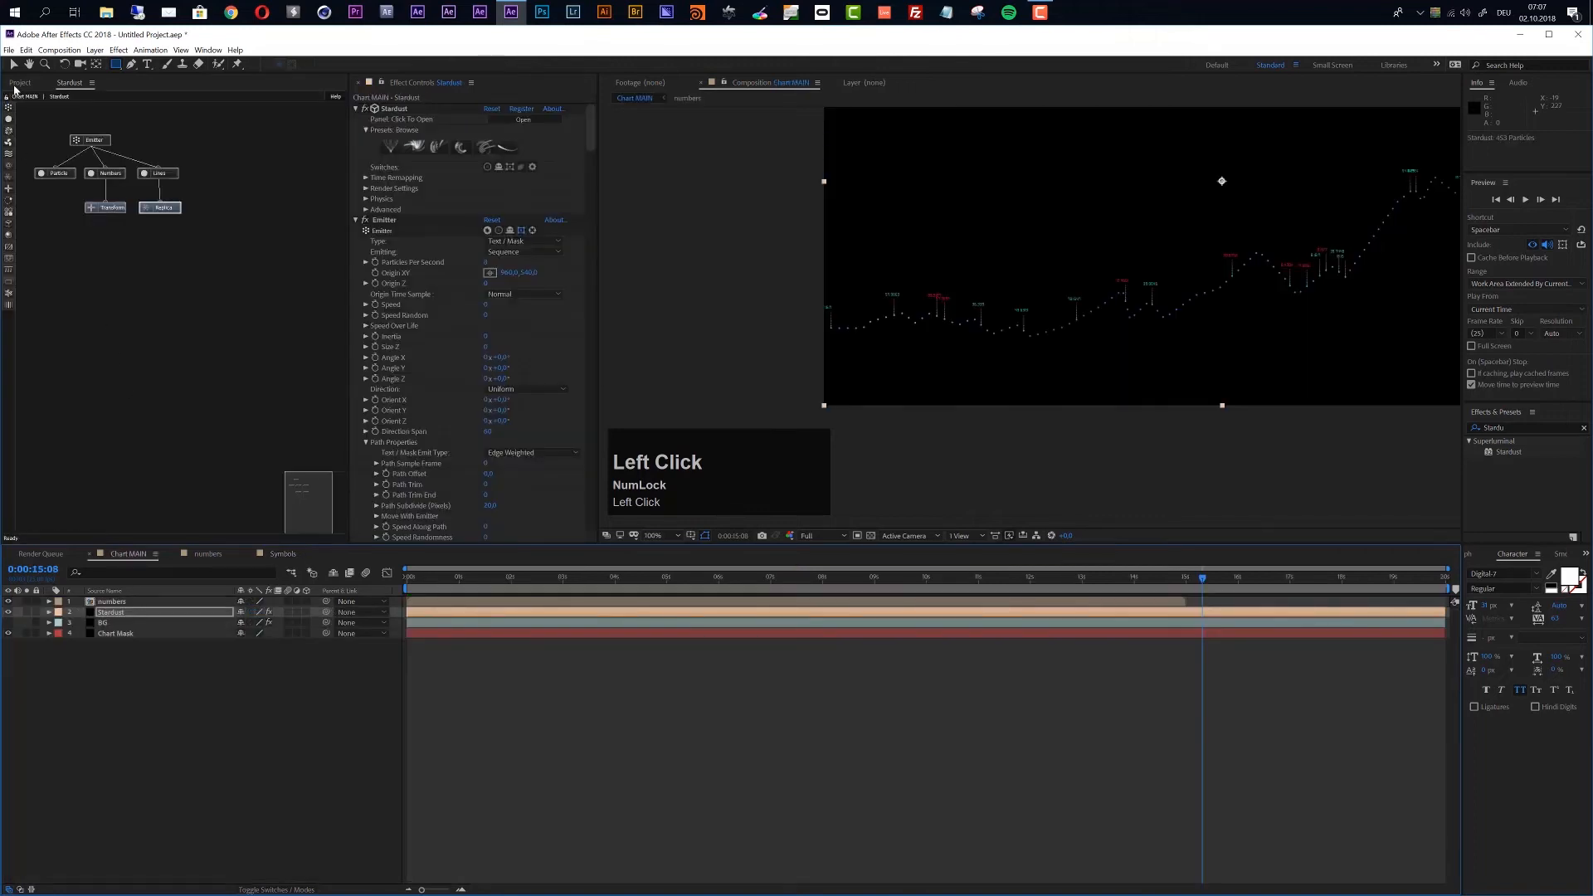
pyautogui.click(18, 83)
pyautogui.moveTo(48, 234); pyautogui.dragTo(11, 647)
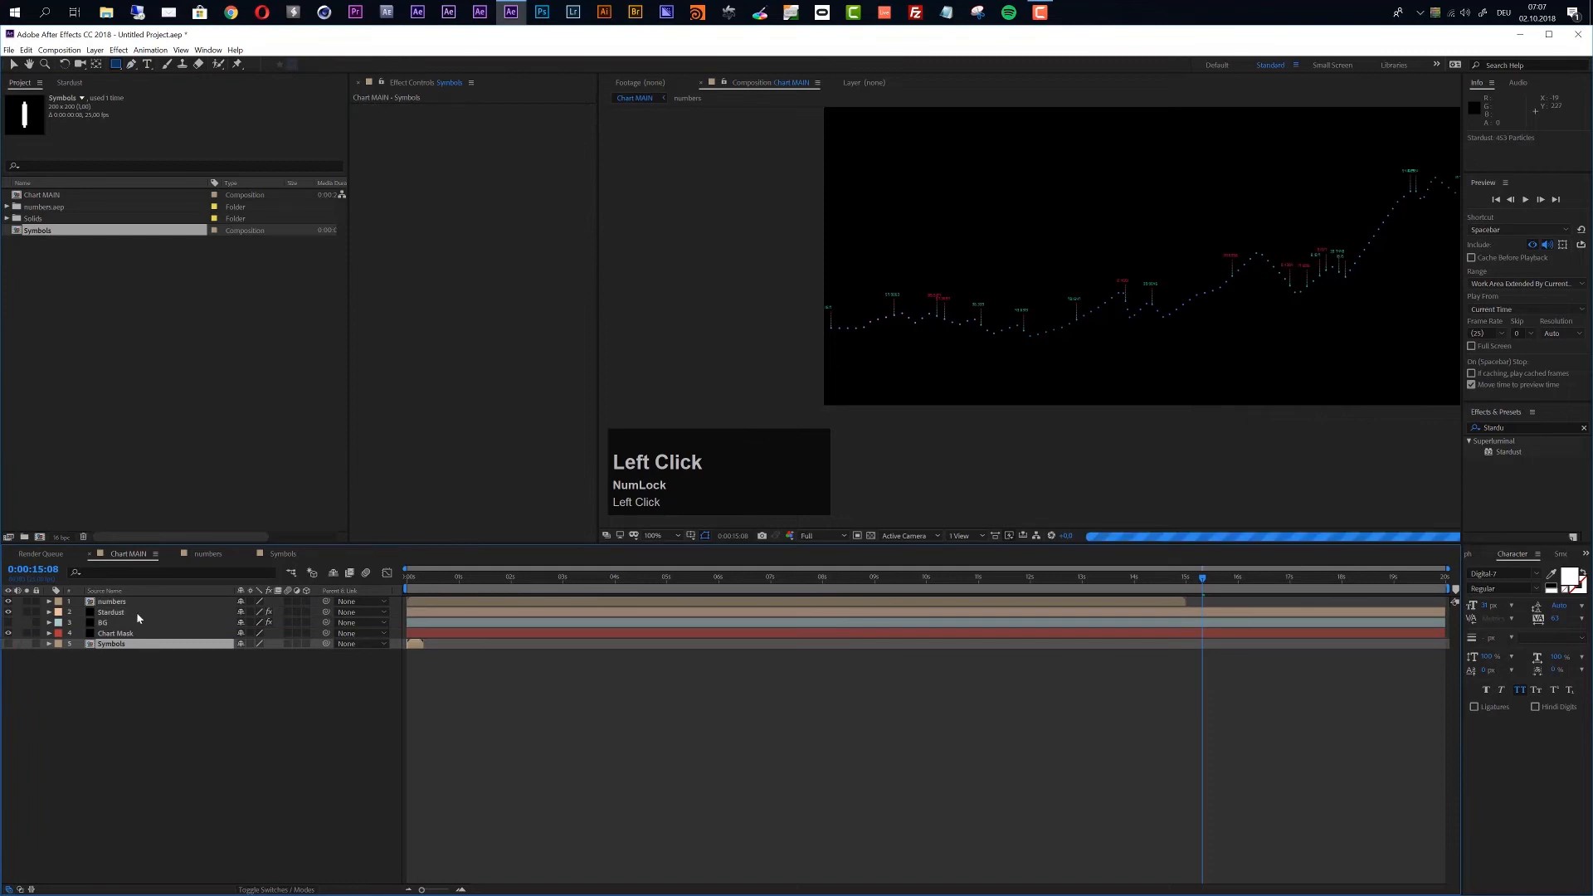
# Step: Duplicate the Lines particle node of the Stardust layer and place the copy beside the original
pyautogui.click(184, 613)
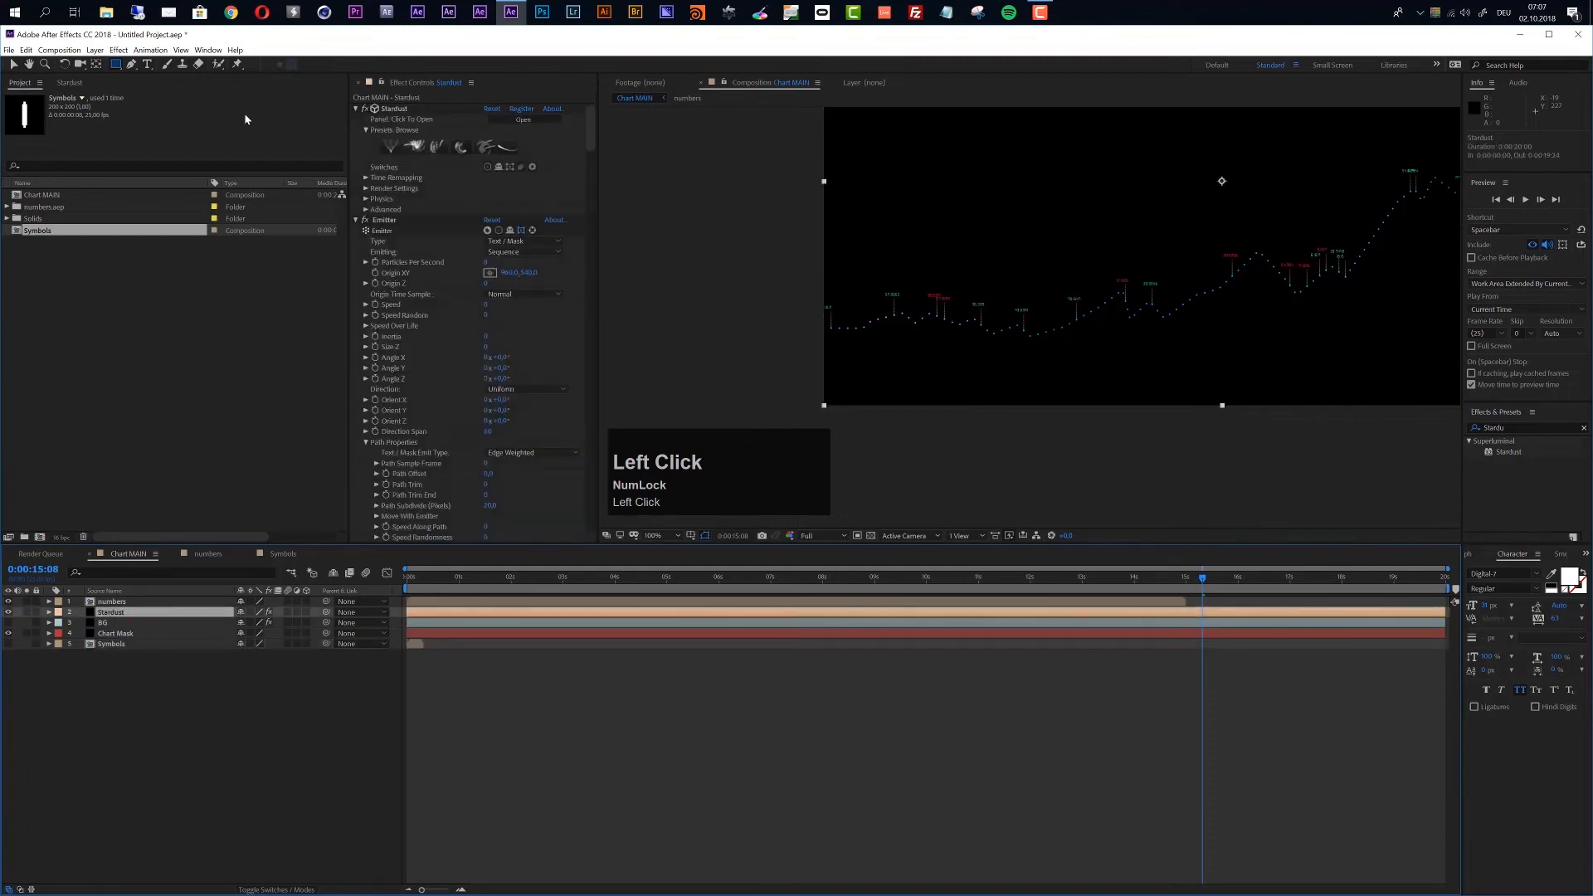
pyautogui.click(66, 83)
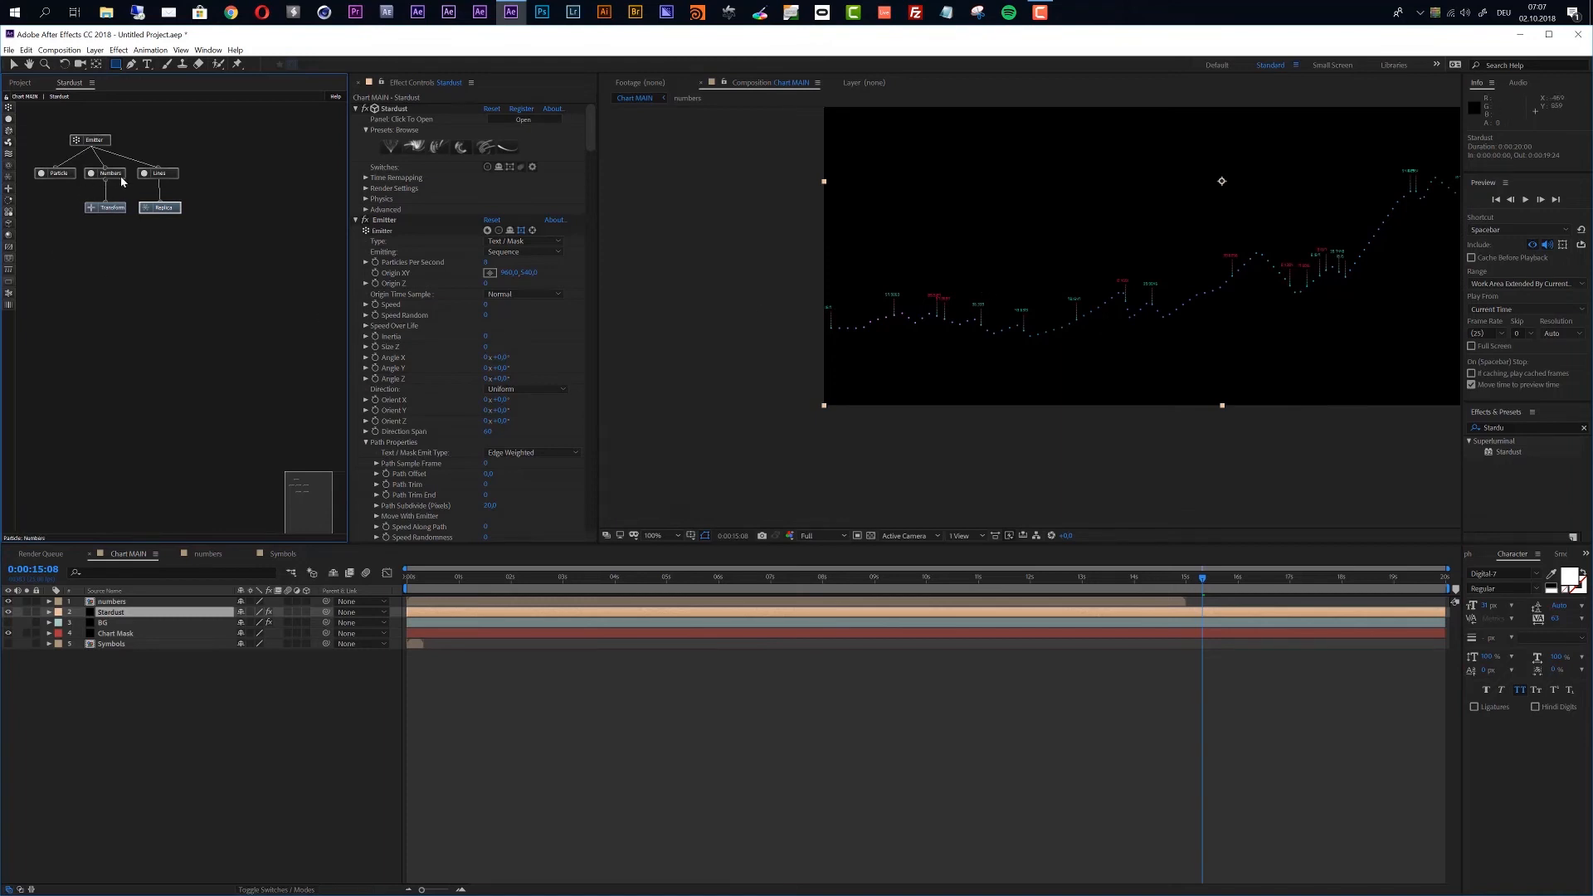
pyautogui.click(162, 174)
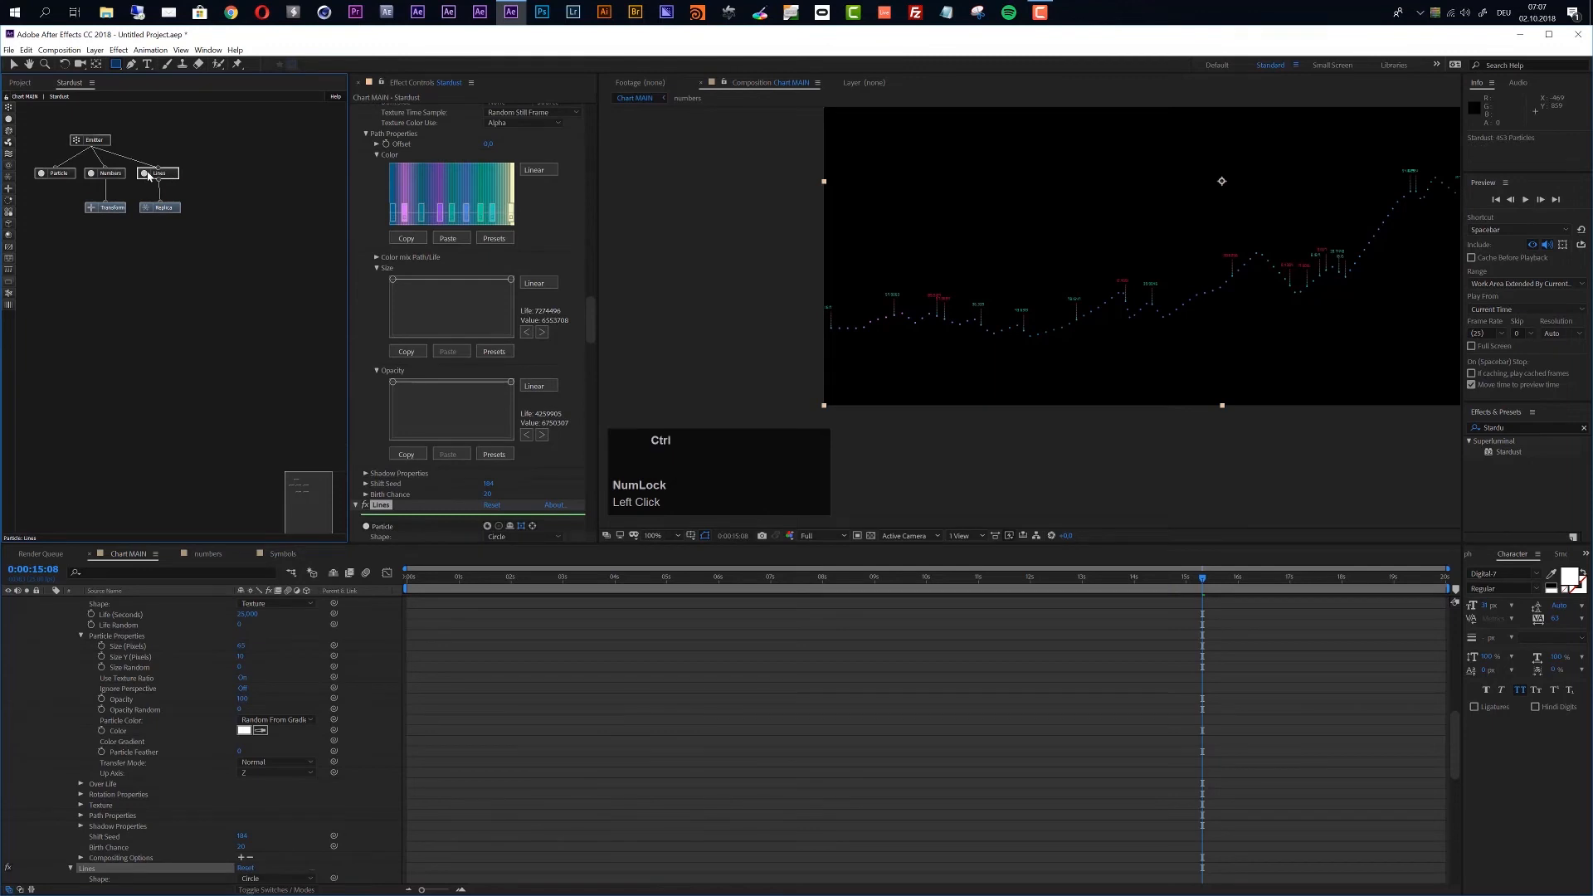
pyautogui.hotkey('ctrl', 'd')
pyautogui.moveTo(201, 182); pyautogui.dragTo(221, 182)
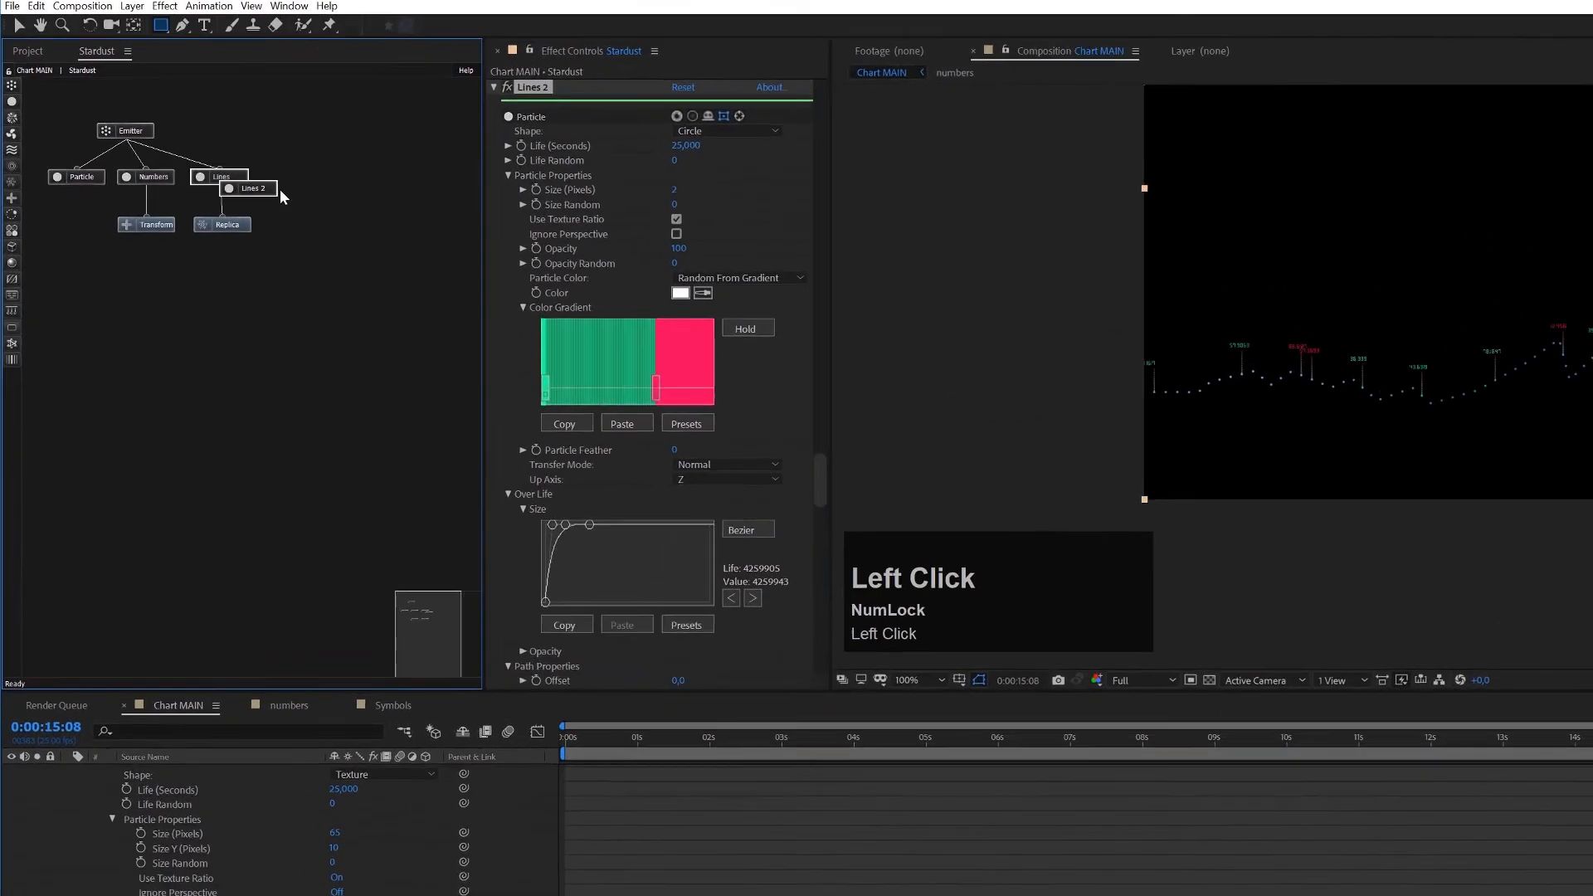
pyautogui.moveTo(332, 191); pyautogui.dragTo(342, 179)
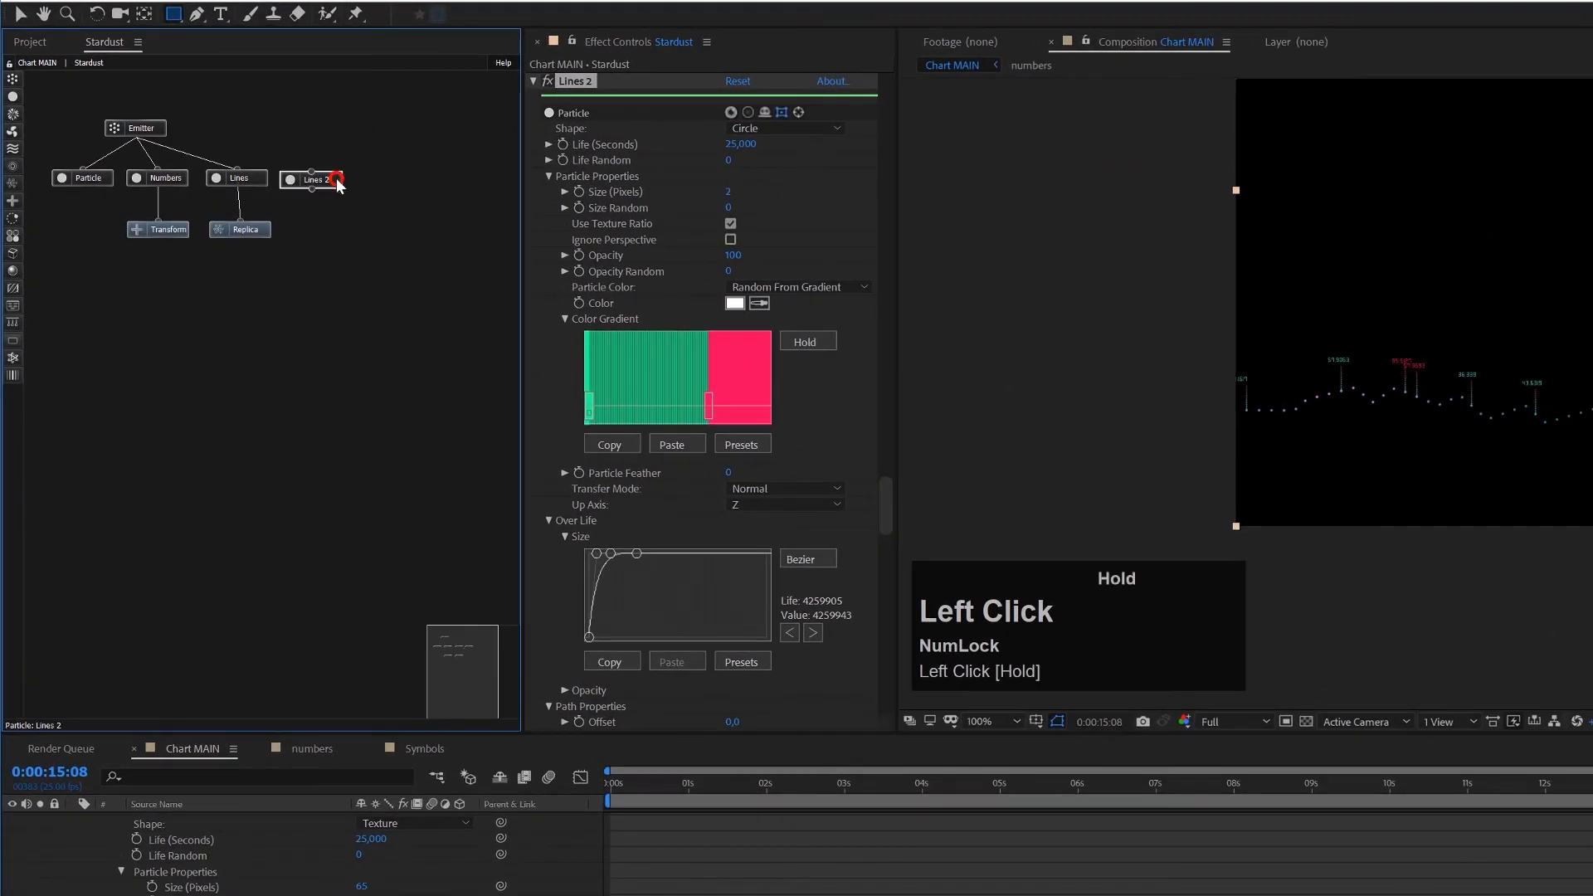
# Step: Rename the duplicated Lines 2 particle to Symbols and connect its node to the Emitter
pyautogui.click(573, 90)
pyautogui.press('Return')
pyautogui.write('Symbols')
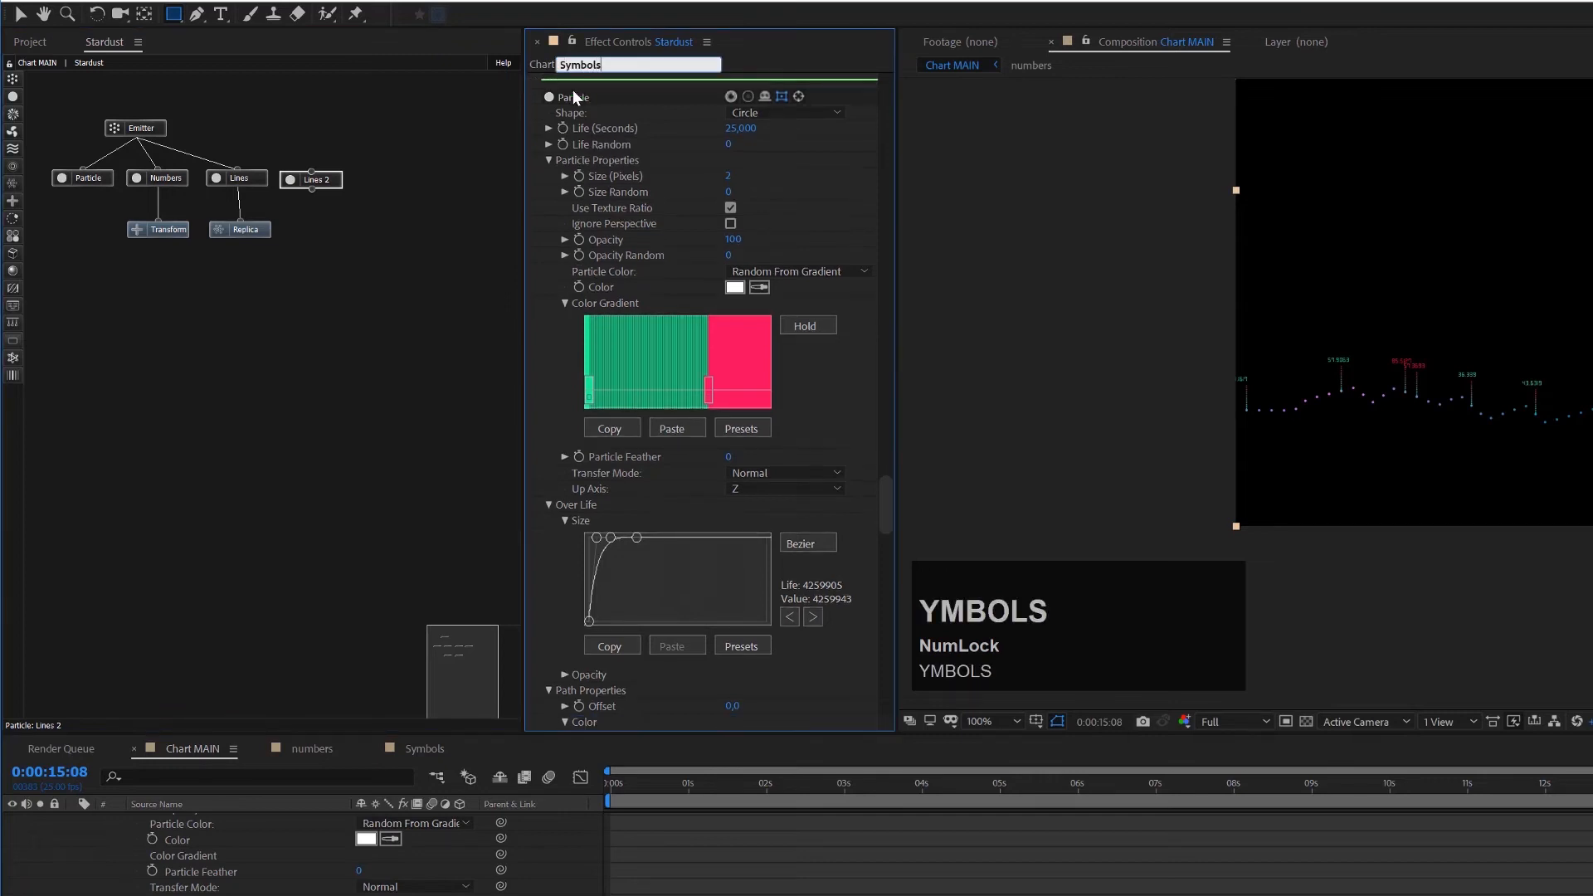
pyautogui.press('Return')
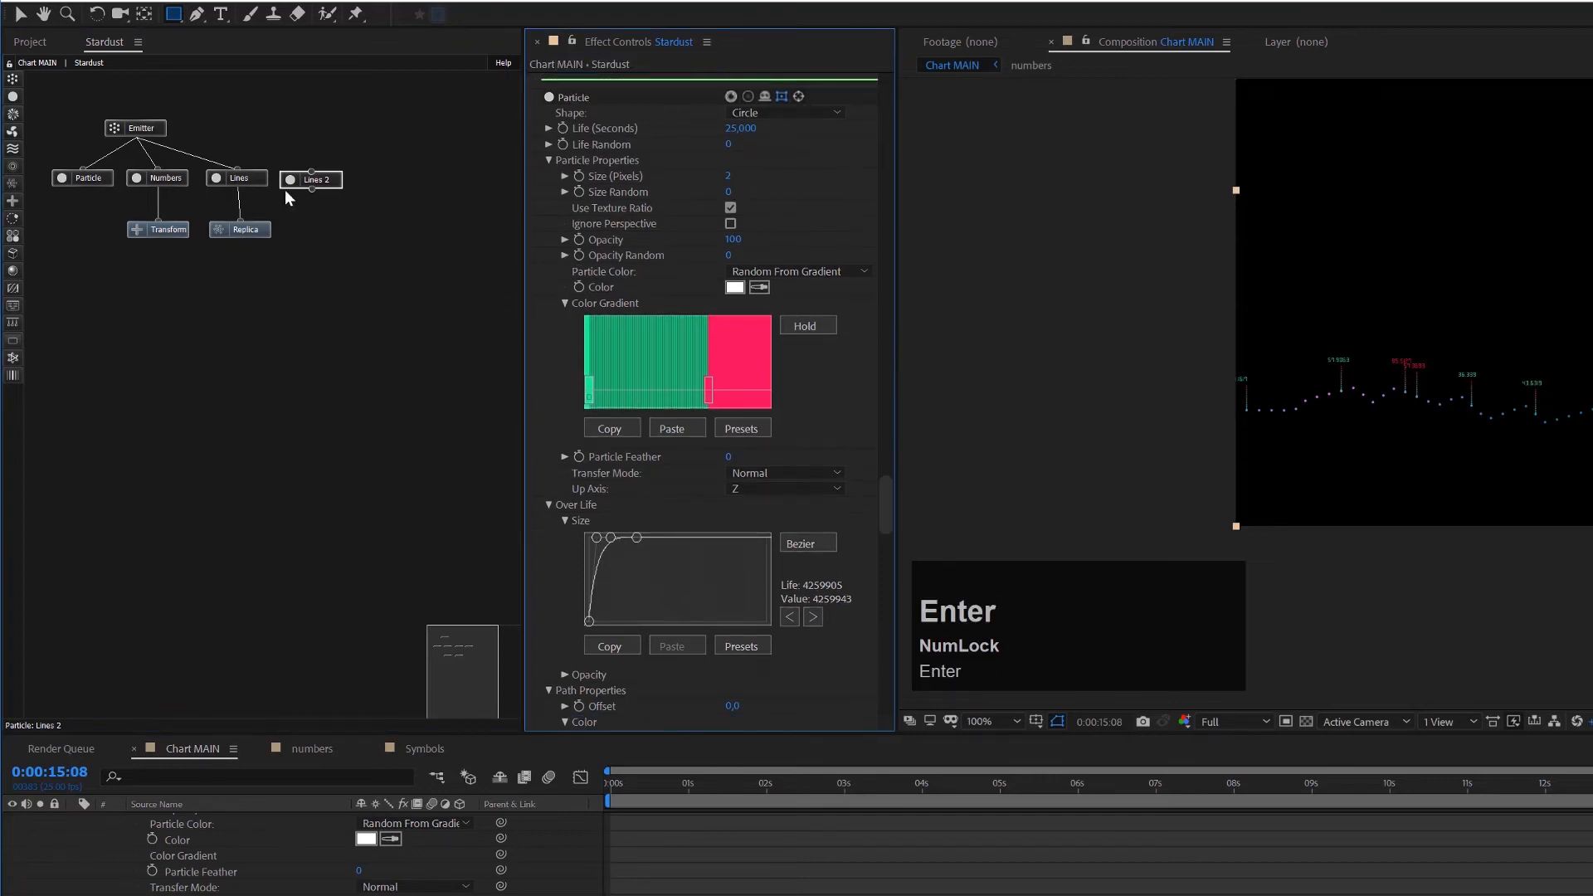
pyautogui.moveTo(309, 171); pyautogui.dragTo(131, 141)
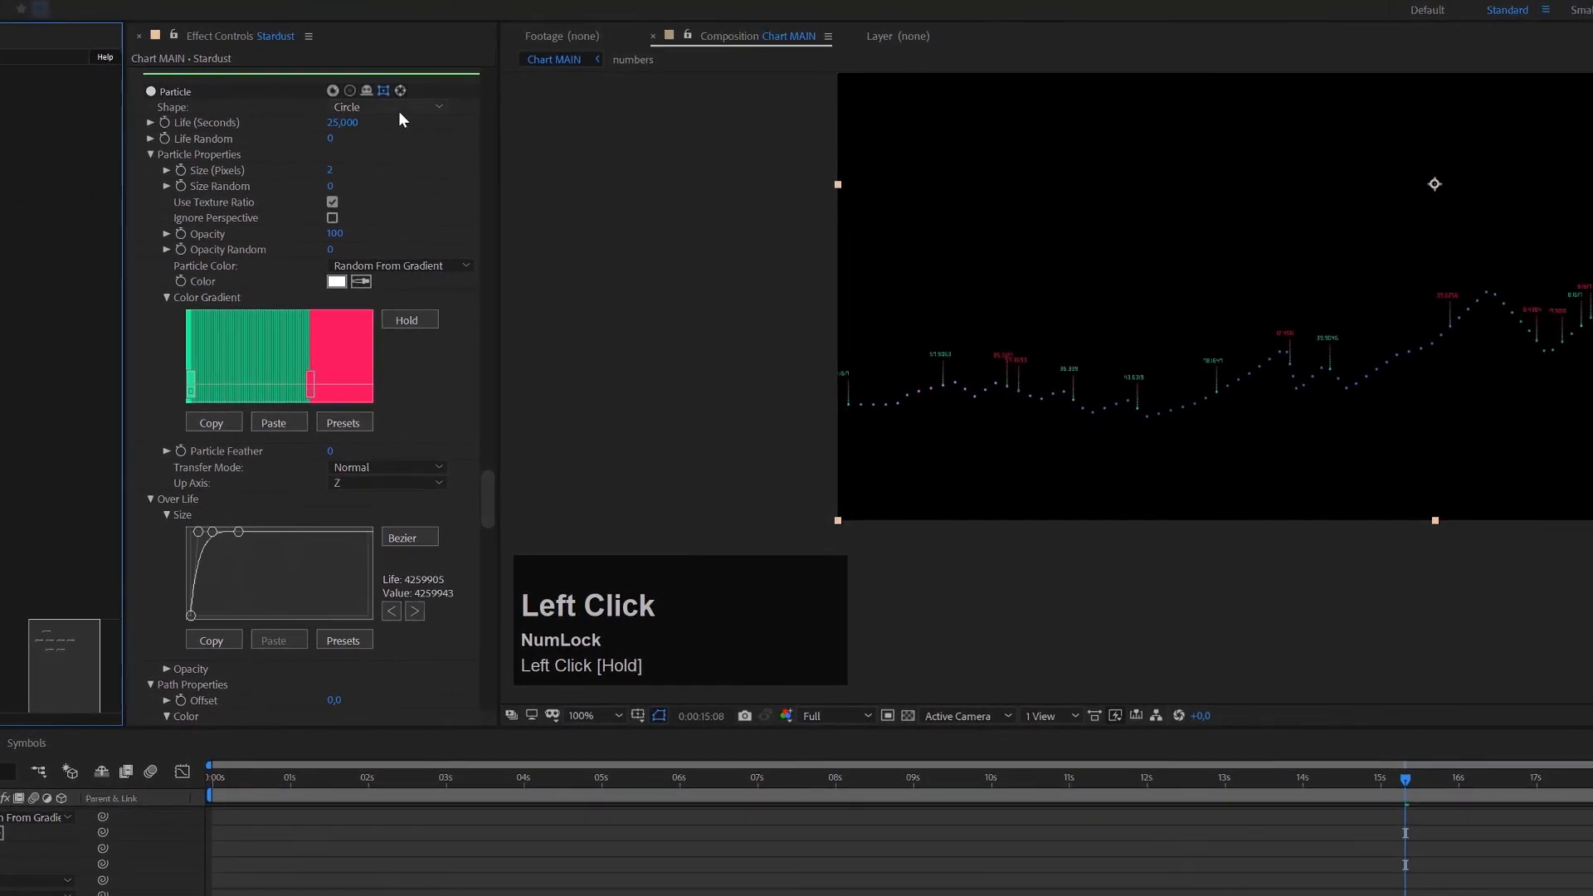
# Step: Set the Symbols particle's shape to Texture and use the 5. Symbols layer as its texture
pyautogui.moveTo(399, 118); pyautogui.dragTo(391, 184)
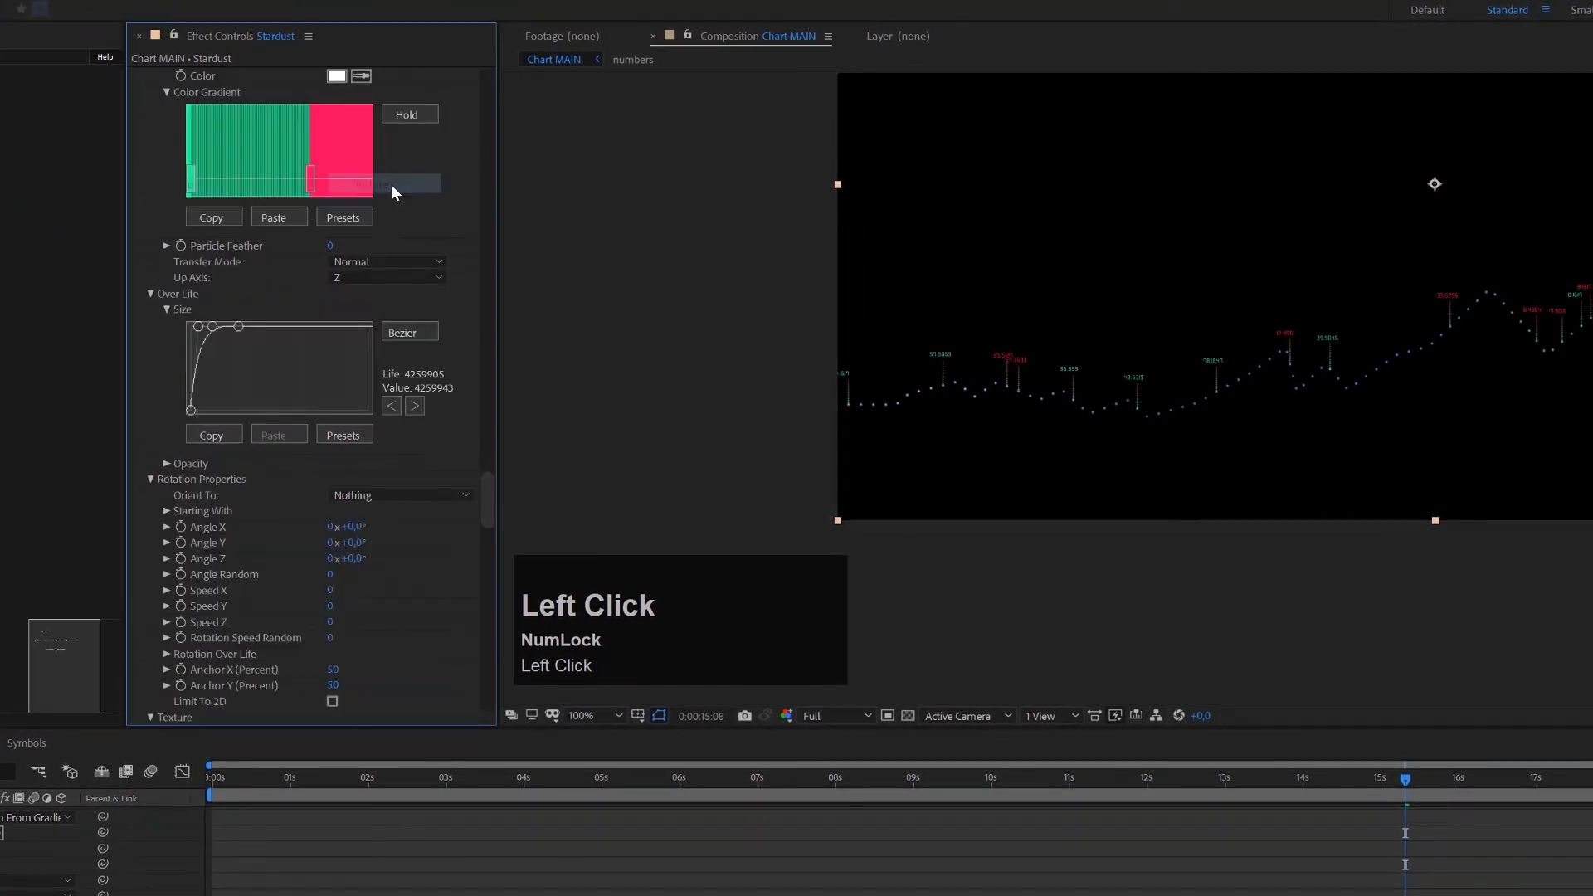
pyautogui.scroll(-1, 413, 578)
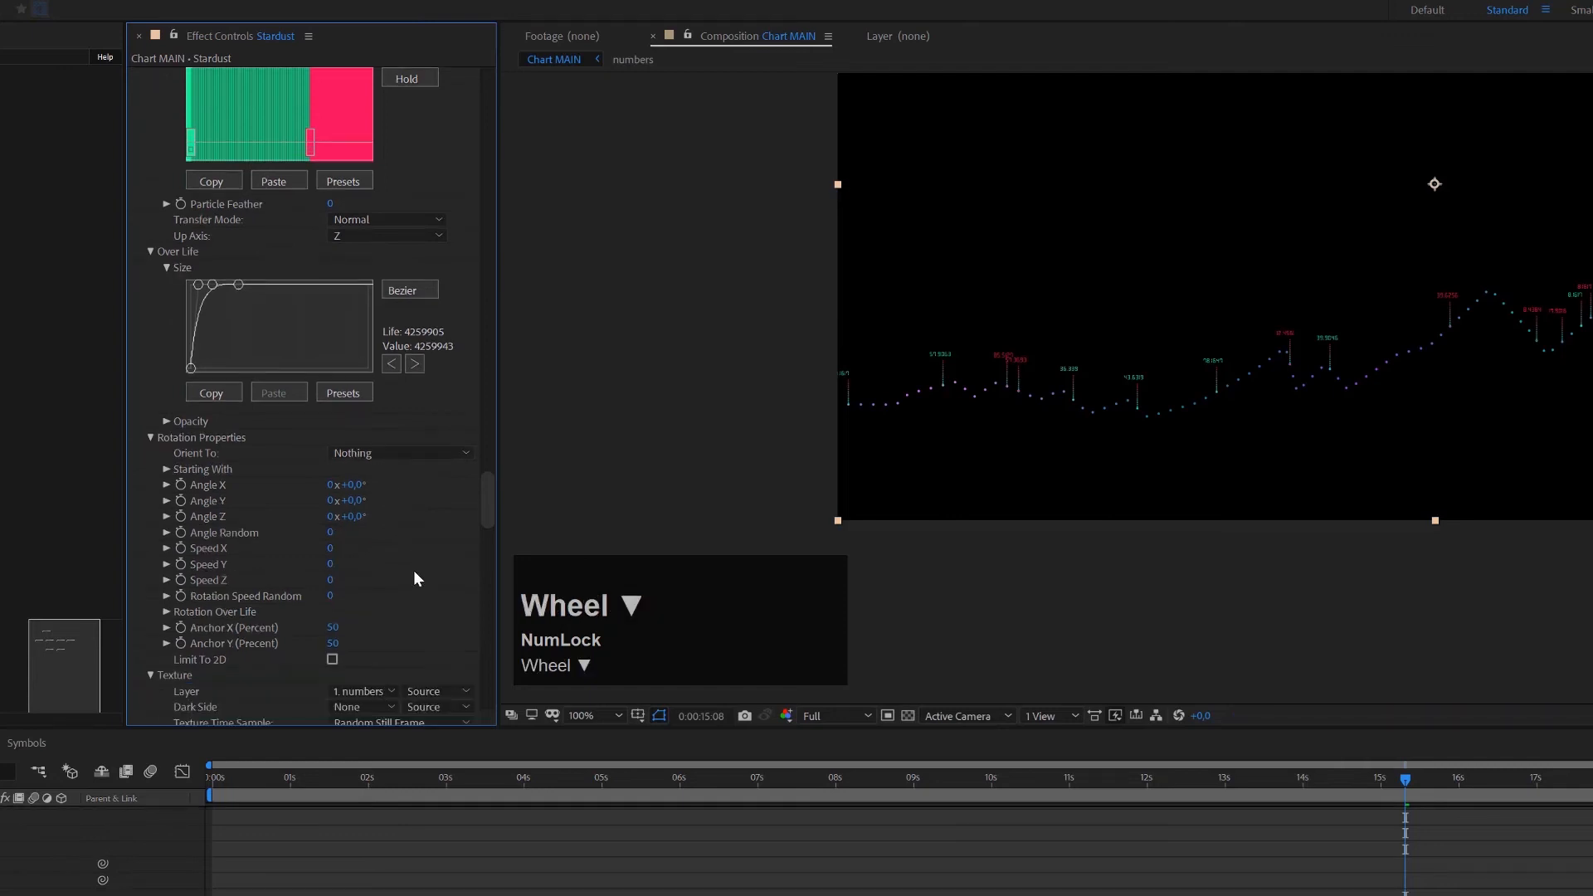
pyautogui.scroll(-6, 413, 570)
pyautogui.click(370, 437)
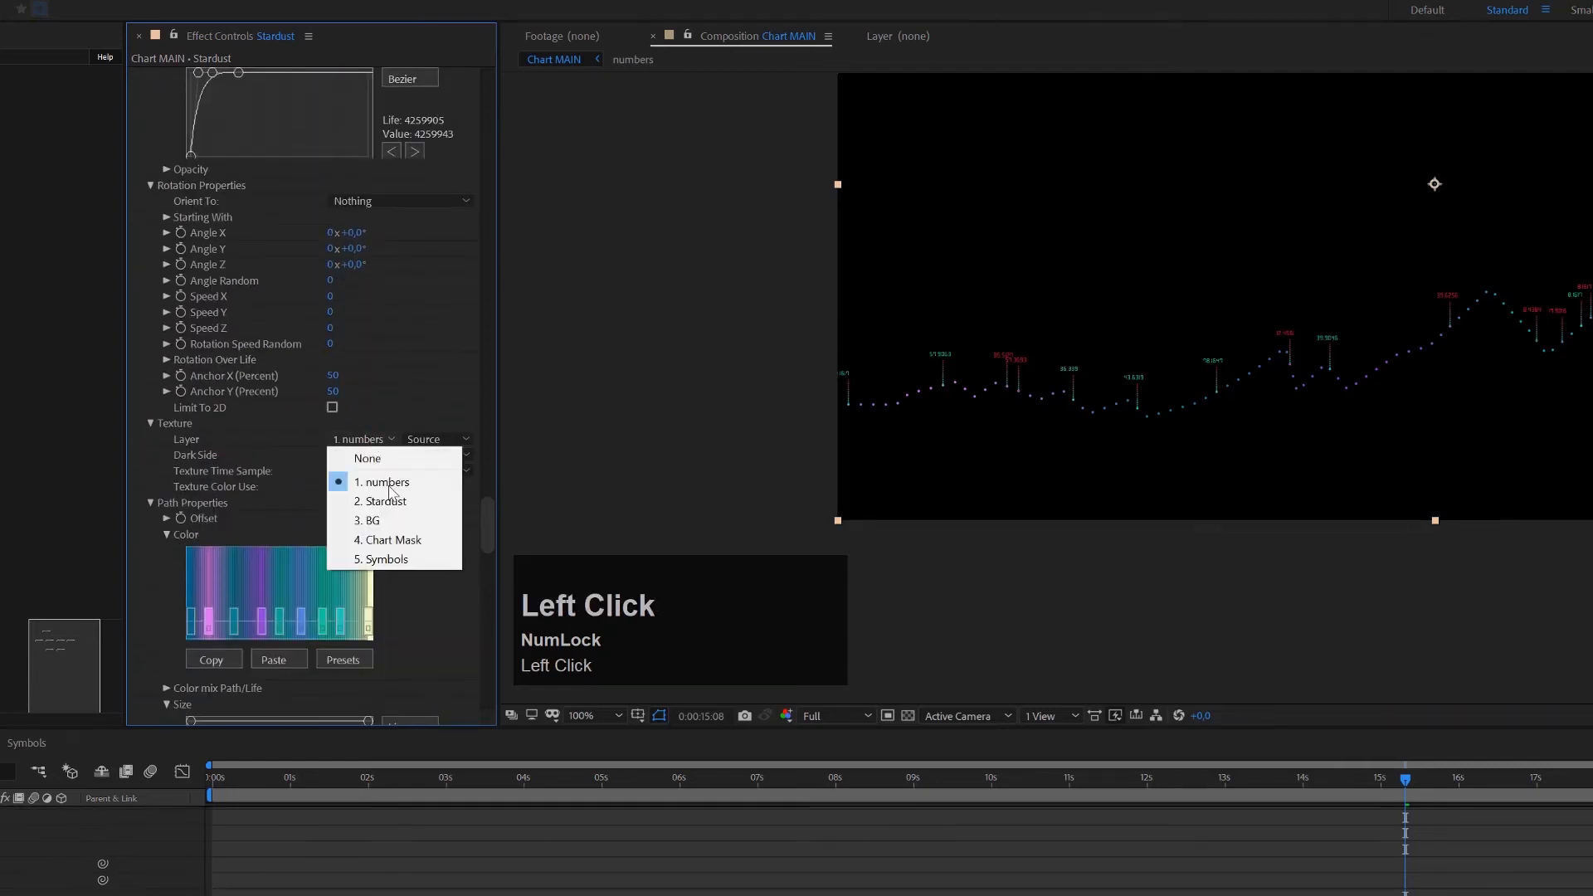
pyautogui.click(402, 559)
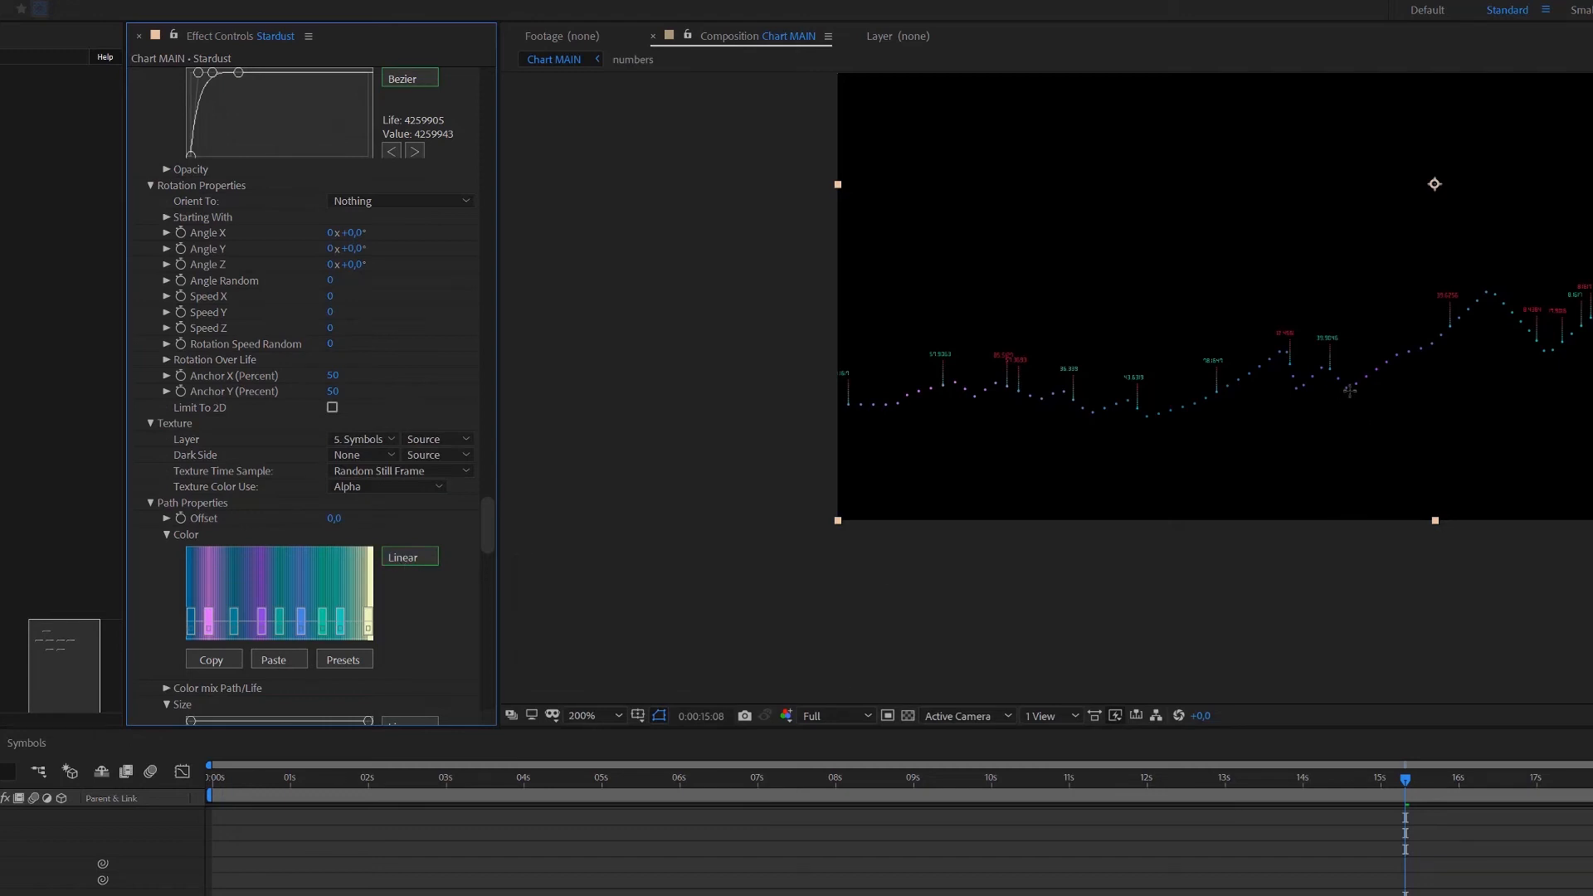
# Step: Set the Symbols particle's size to 40 pixels so the candlesticks are visible along the chart
pyautogui.scroll(1, 1350, 390)
pyautogui.scroll(-1, 1350, 390)
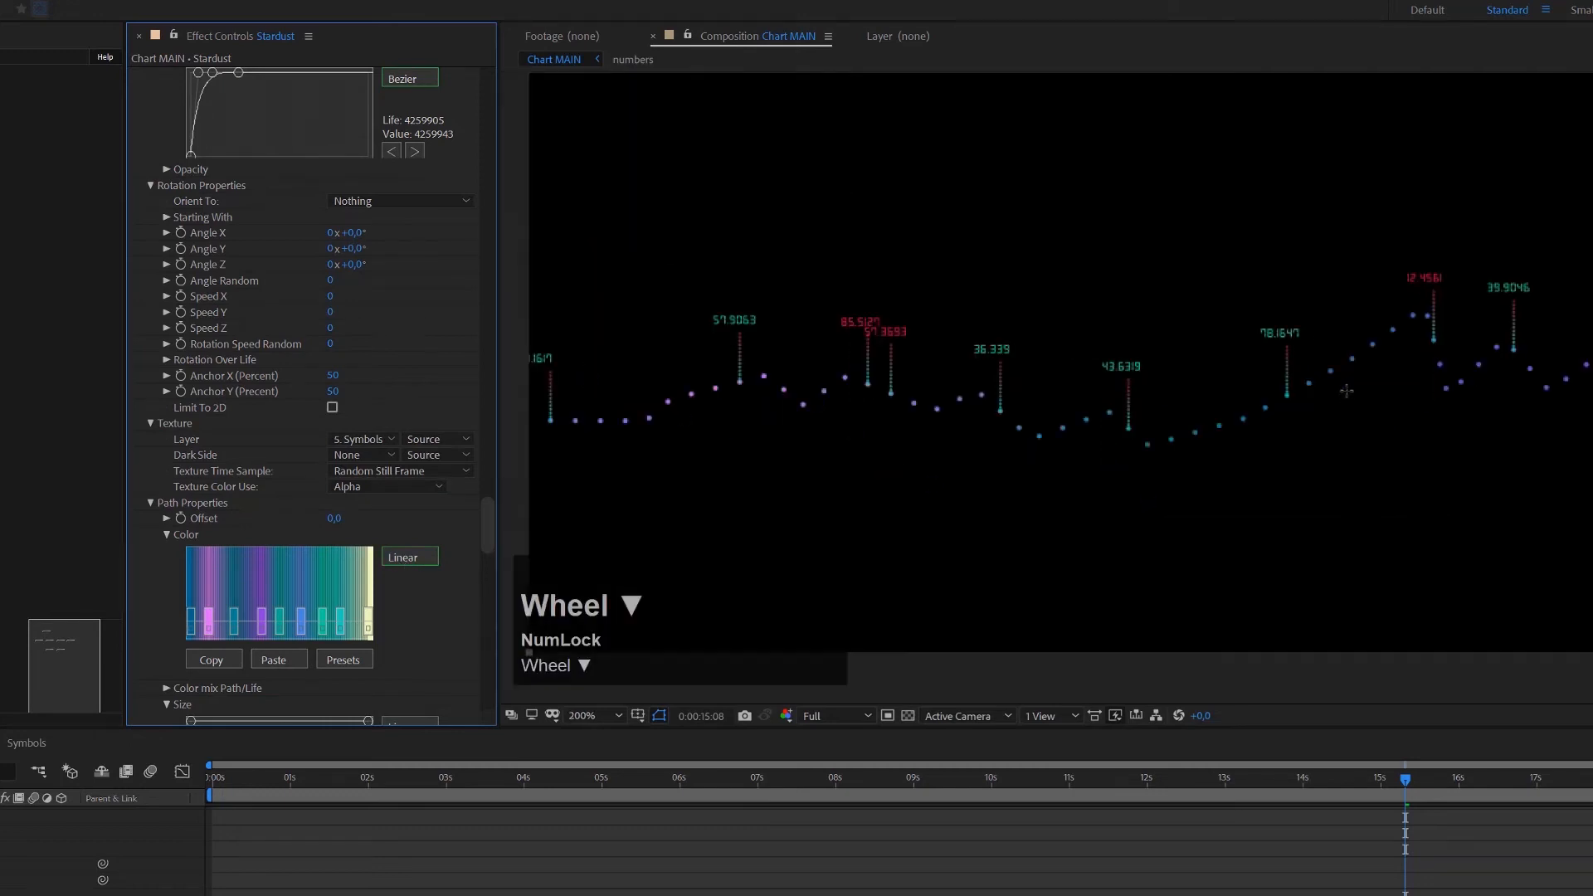
pyautogui.moveTo(491, 504); pyautogui.dragTo(492, 446)
pyautogui.click(330, 421)
pyautogui.write('40')
pyautogui.press('Return')
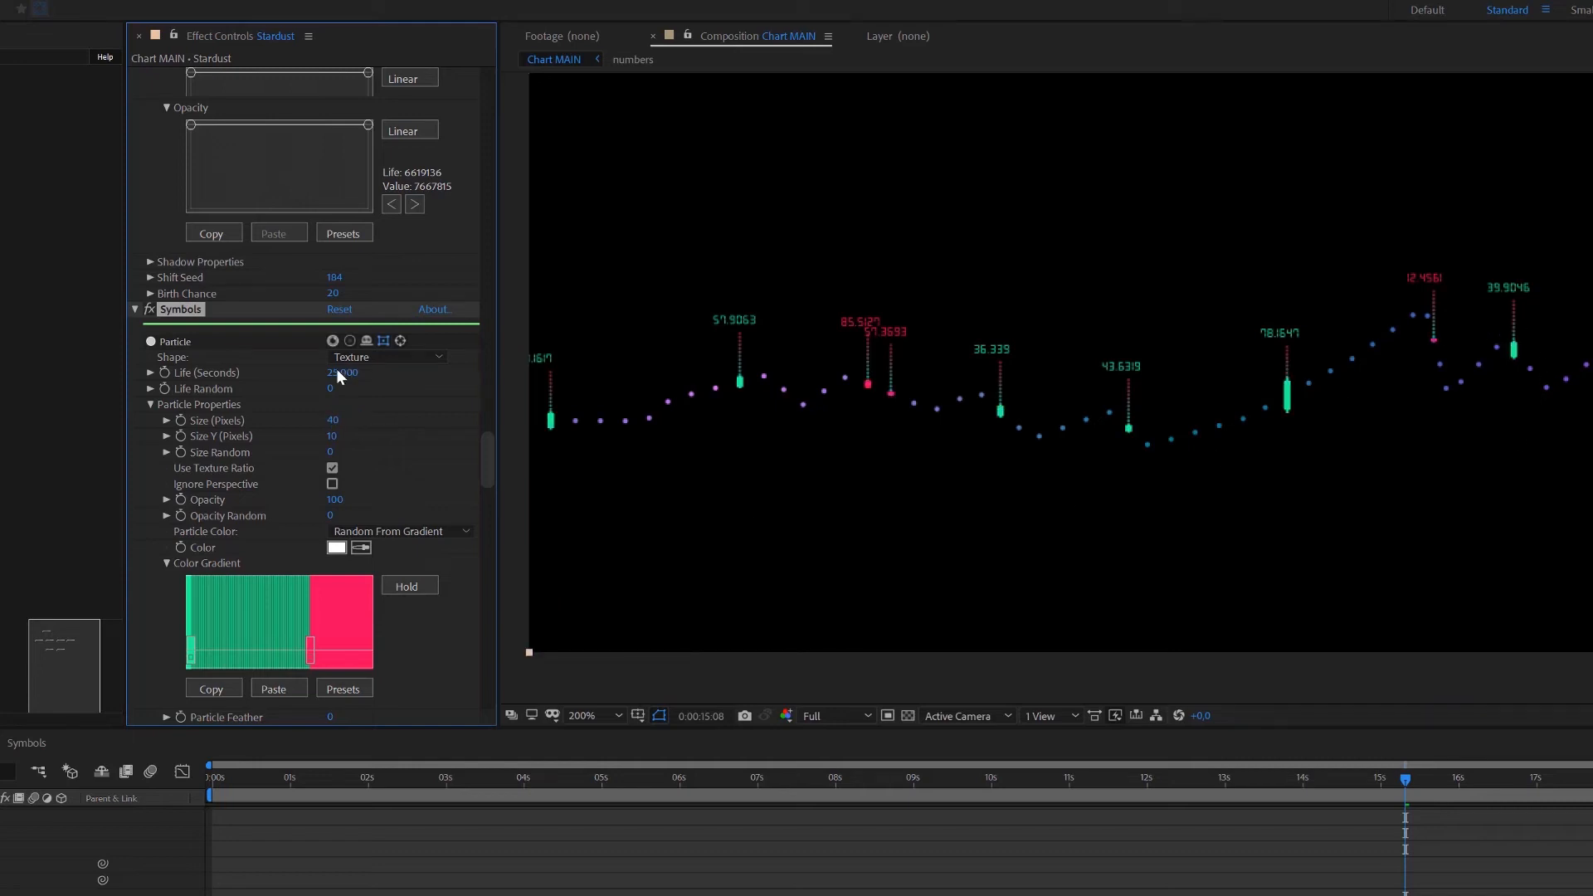
# Step: Set the Symbols particle's size to 55 pixels to enlarge the candlesticks along the chart
pyautogui.click(335, 420)
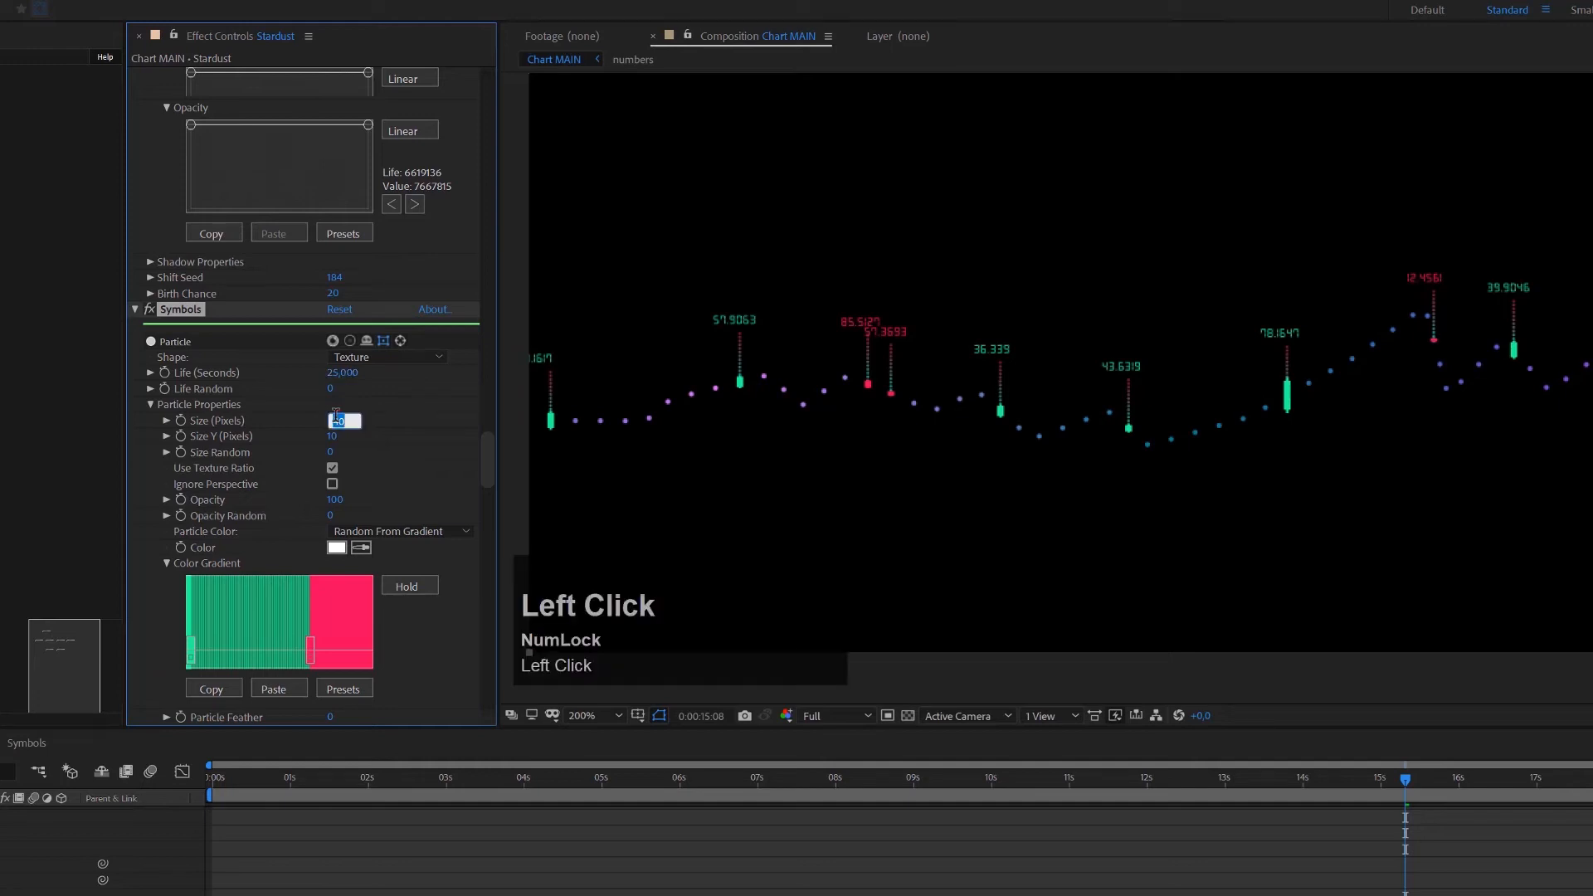
pyautogui.write('55')
pyautogui.press('Return')
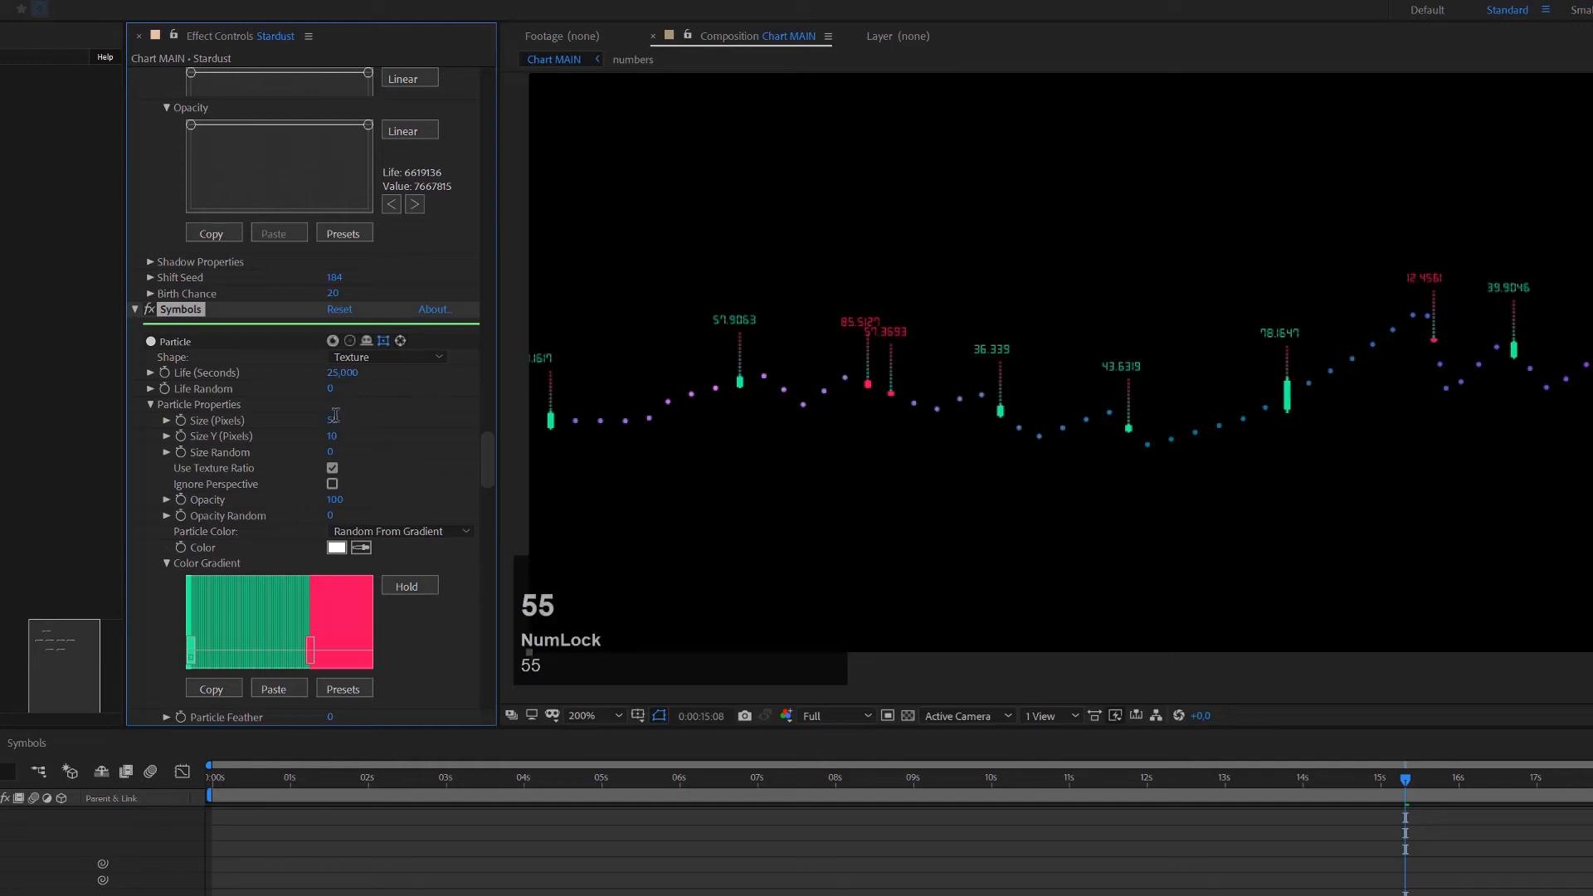
pyautogui.scroll(-2, 1289, 465)
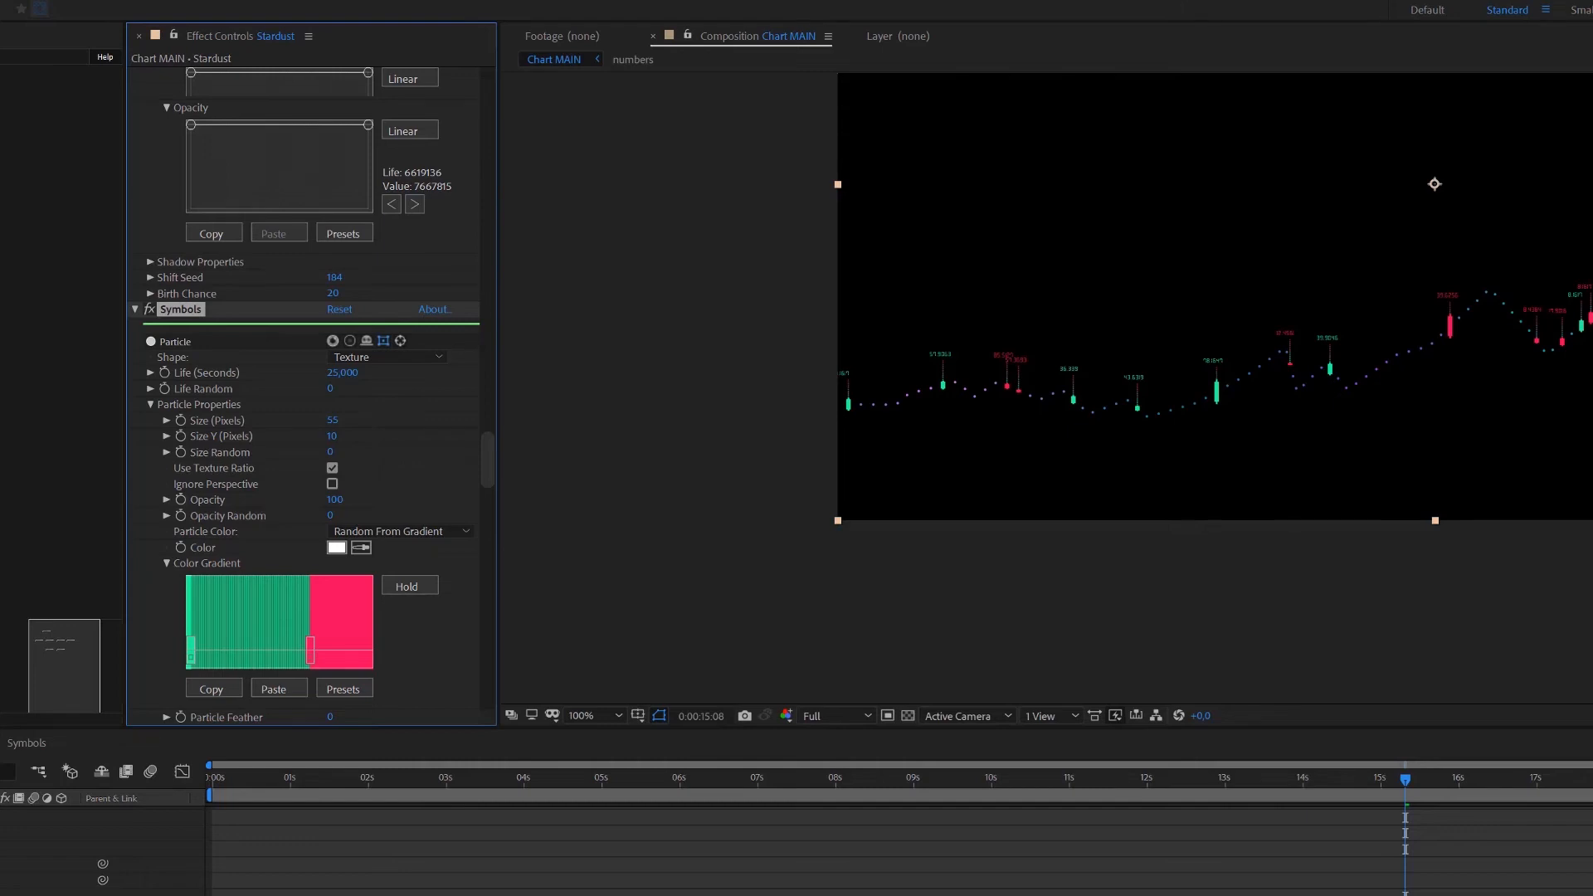
pyautogui.scroll(-1, 1147, 389)
pyautogui.scroll(1, 1494, 315)
pyautogui.press('v')
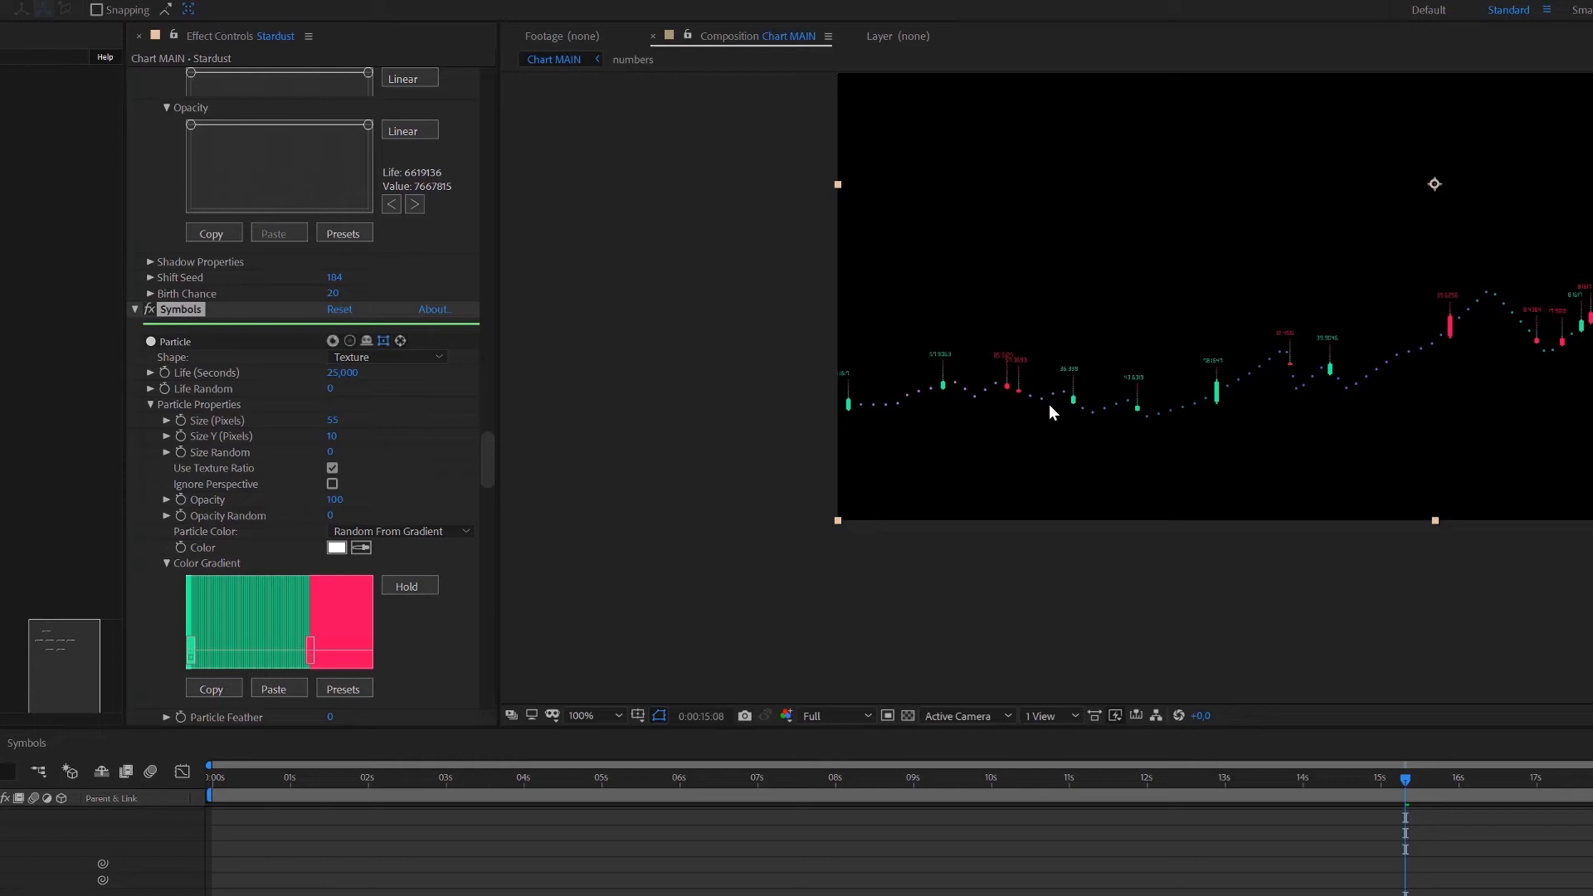
# Step: Set the Symbols particle's Birth Chance to 45 so that more candlesticks are generated along the chart
pyautogui.moveTo(487, 472); pyautogui.dragTo(488, 546)
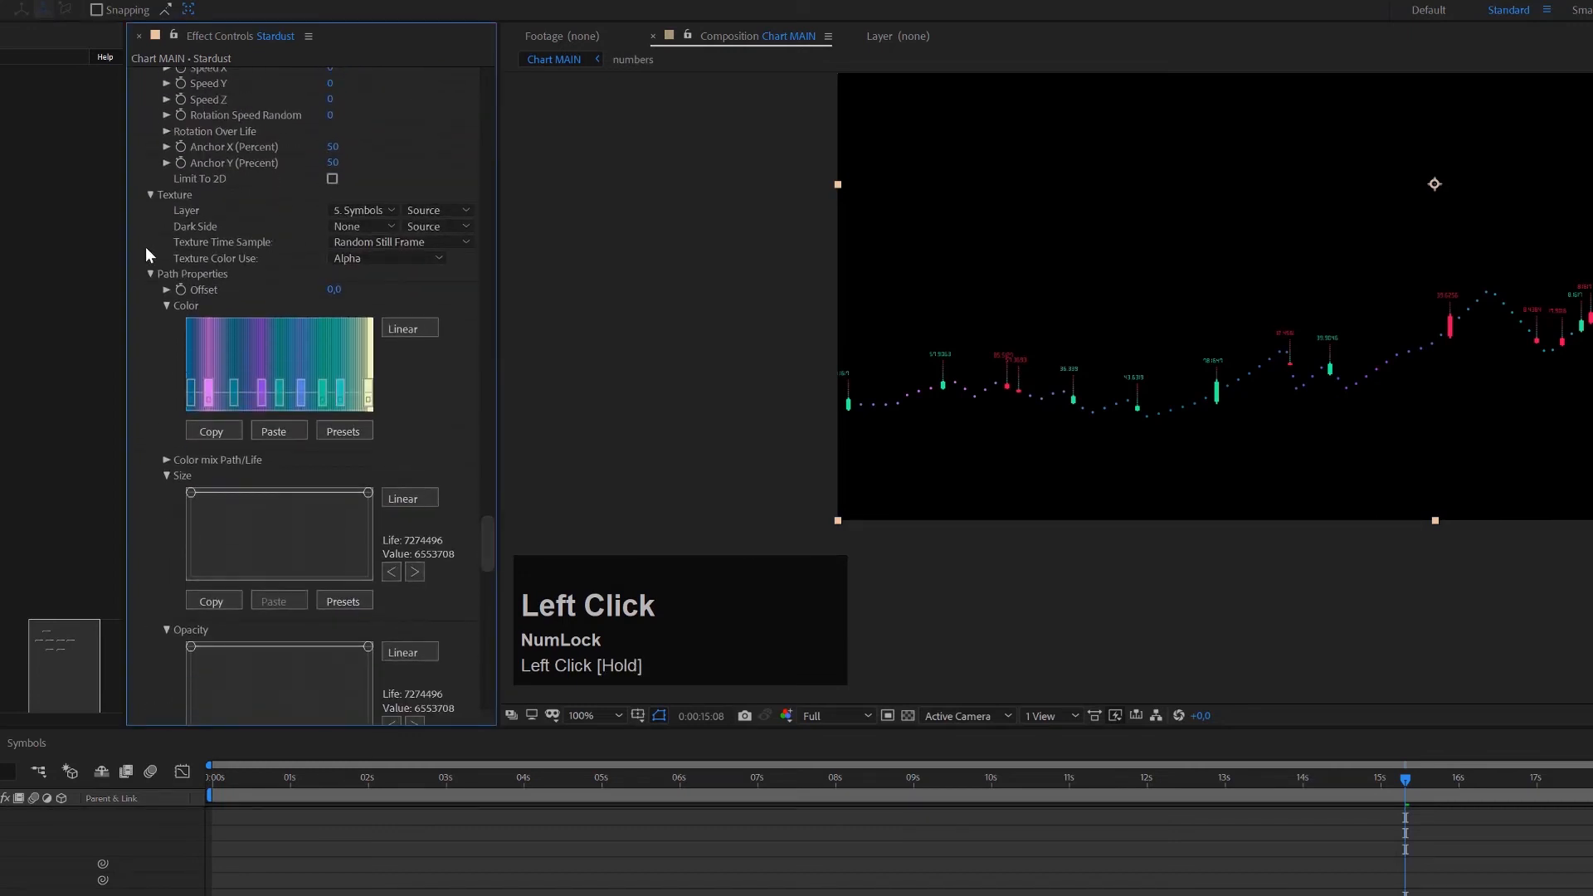
pyautogui.click(150, 272)
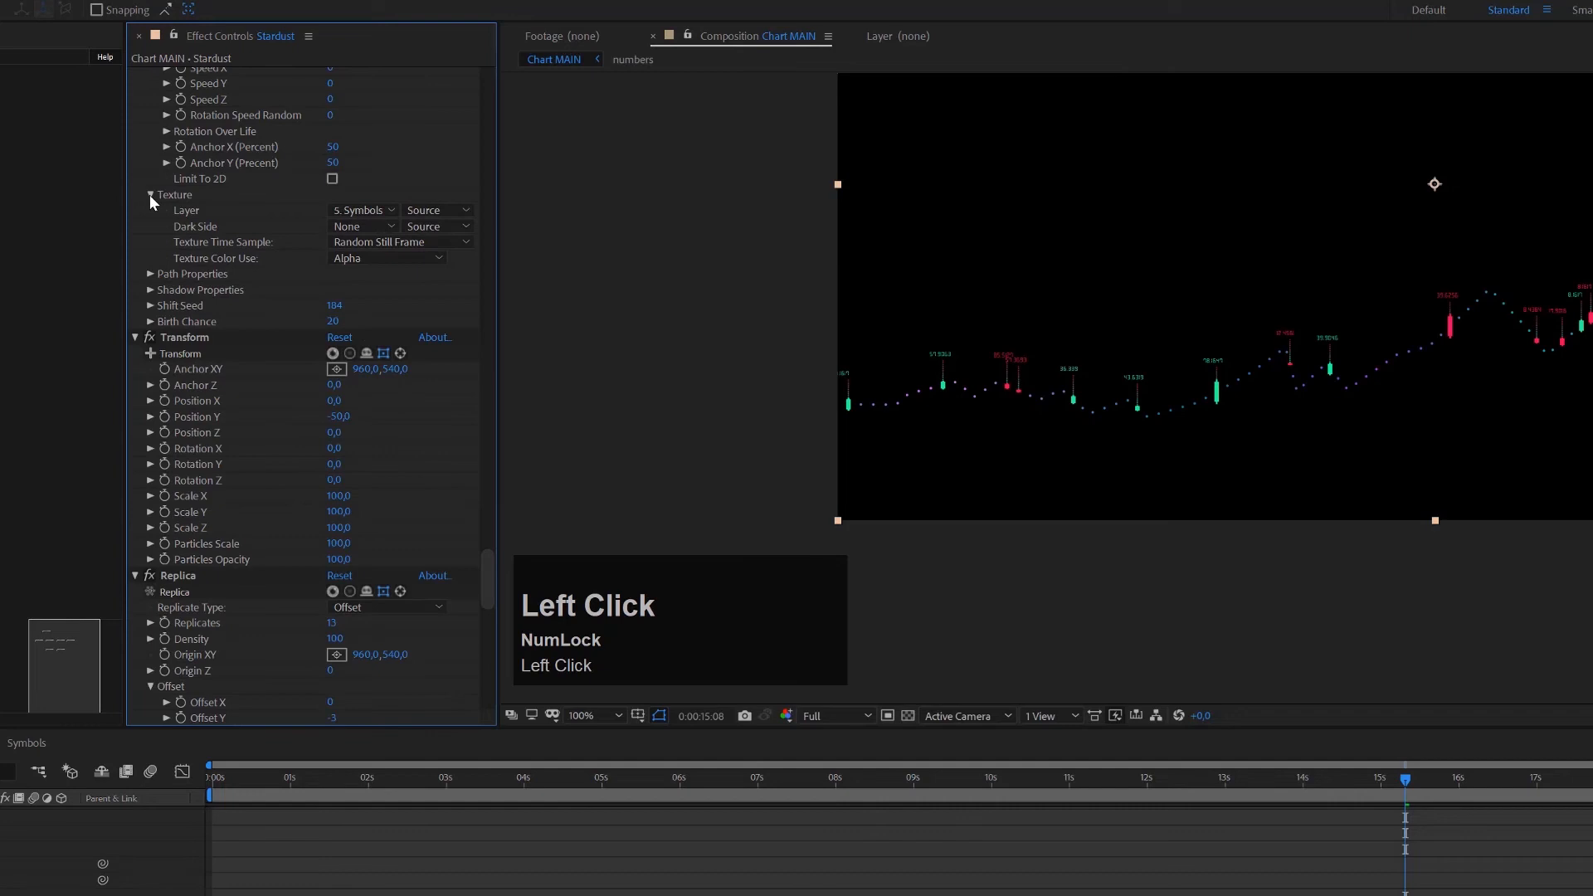
pyautogui.click(150, 195)
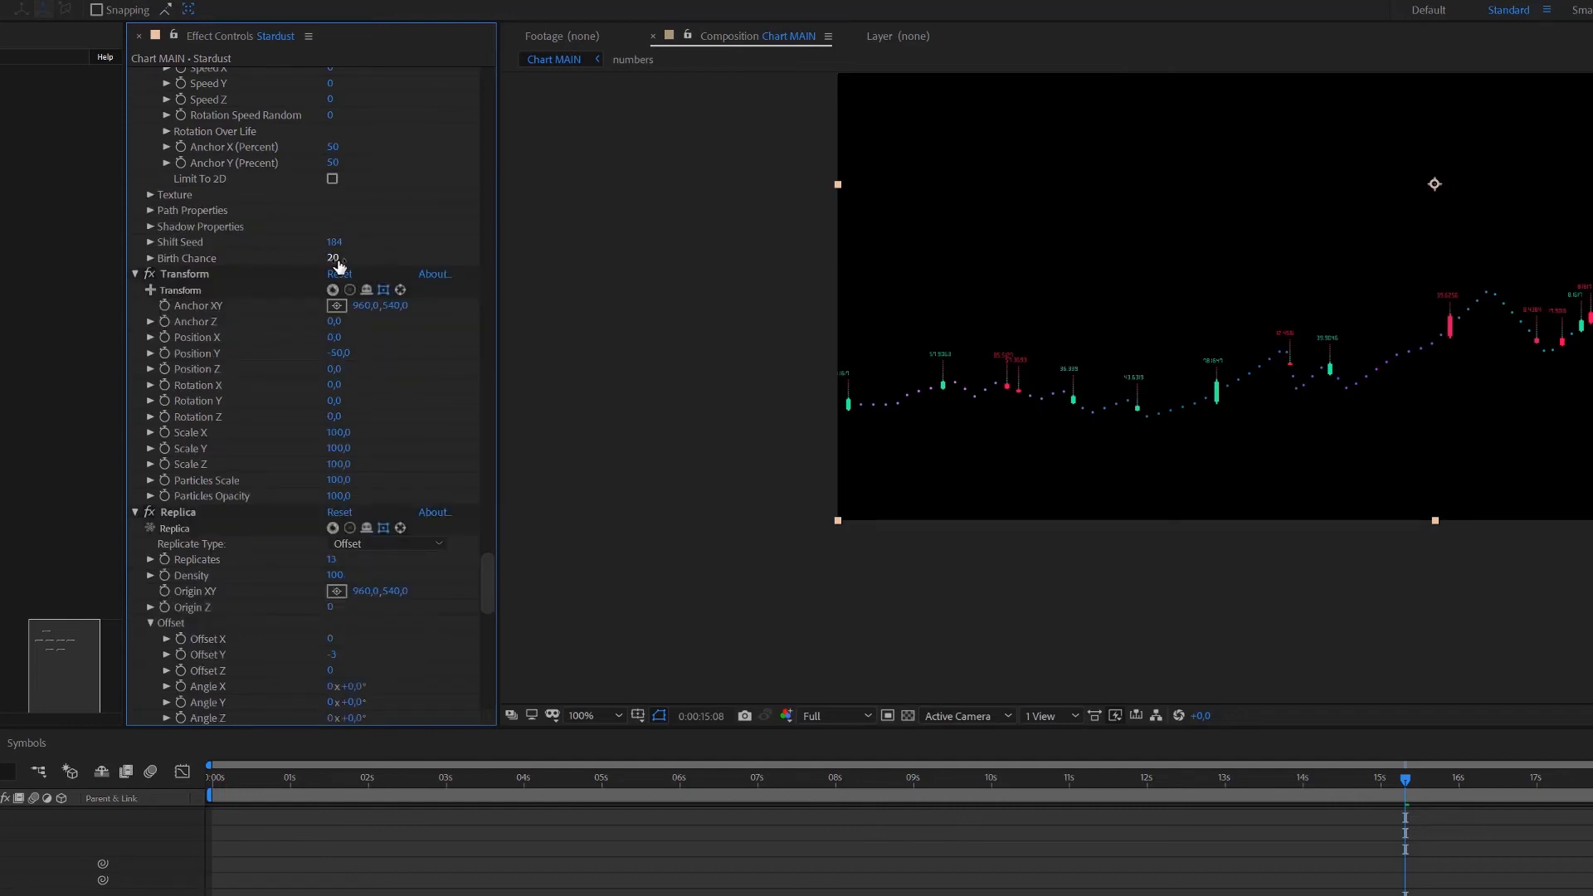
pyautogui.click(337, 259)
pyautogui.write('33')
pyautogui.press('Return')
pyautogui.click(333, 259)
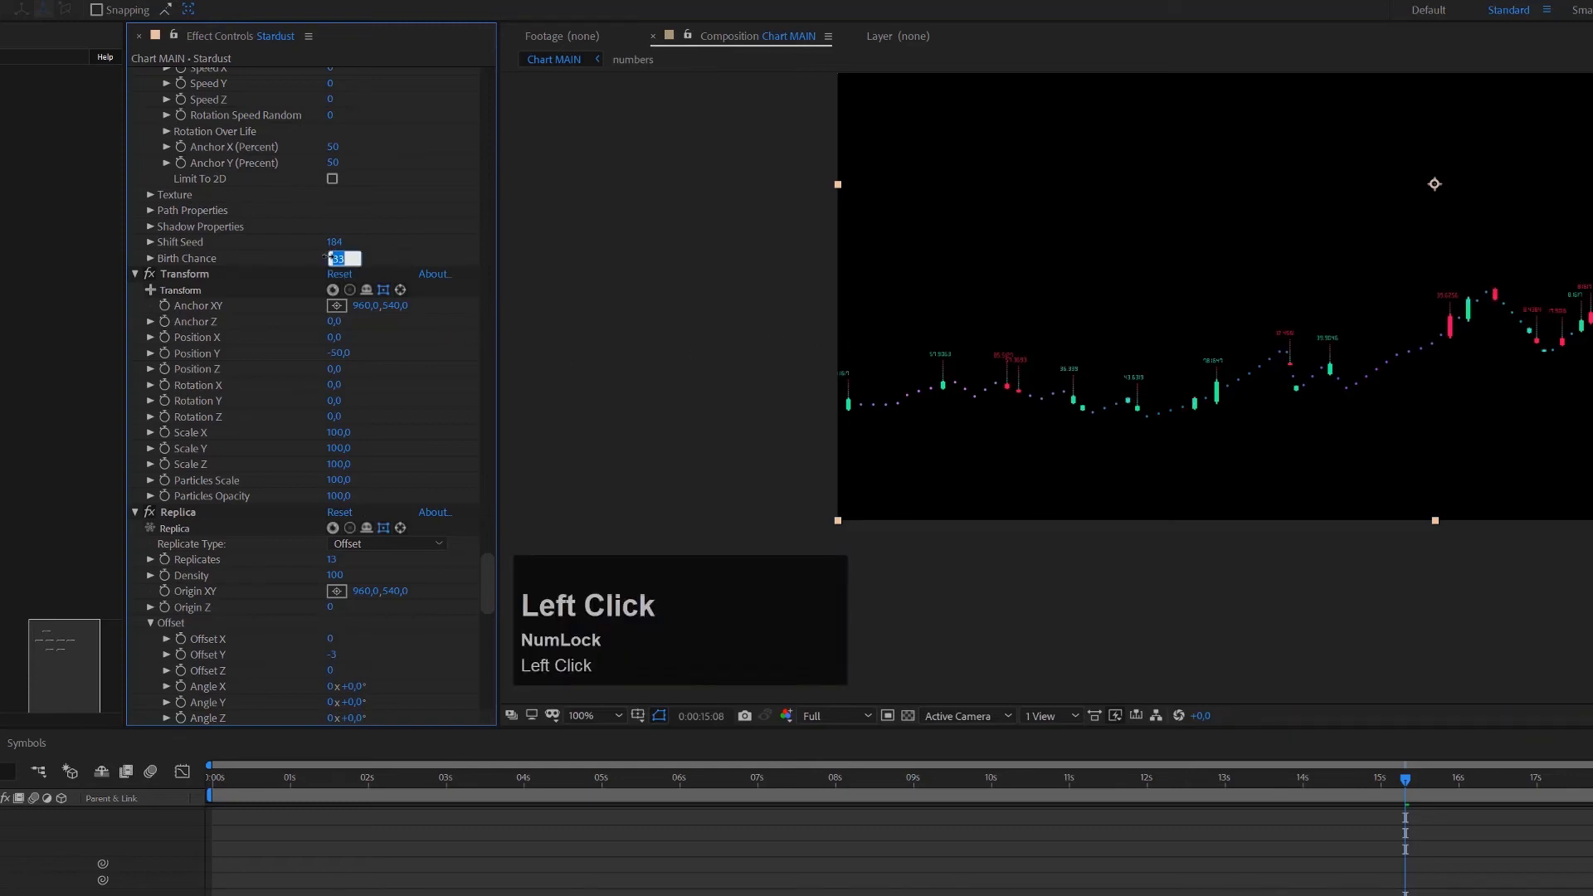
pyautogui.write('45')
pyautogui.press('Return')
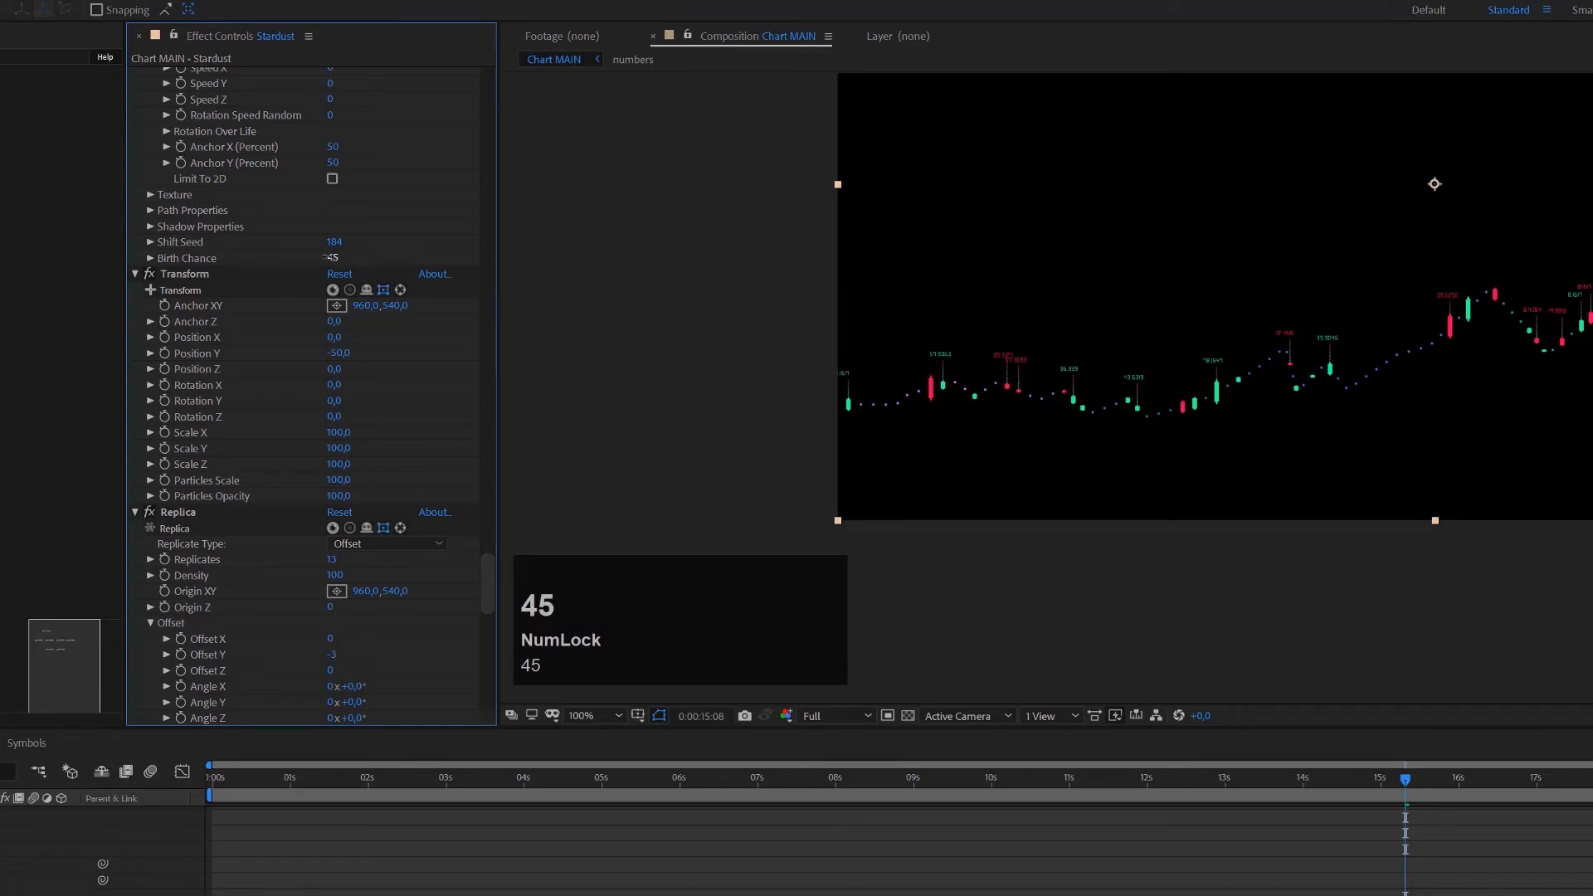
# Step: Change the Symbols particle's Shift Seed to 324 to redistribute the candlesticks along the chart
pyautogui.moveTo(336, 242); pyautogui.dragTo(337, 253)
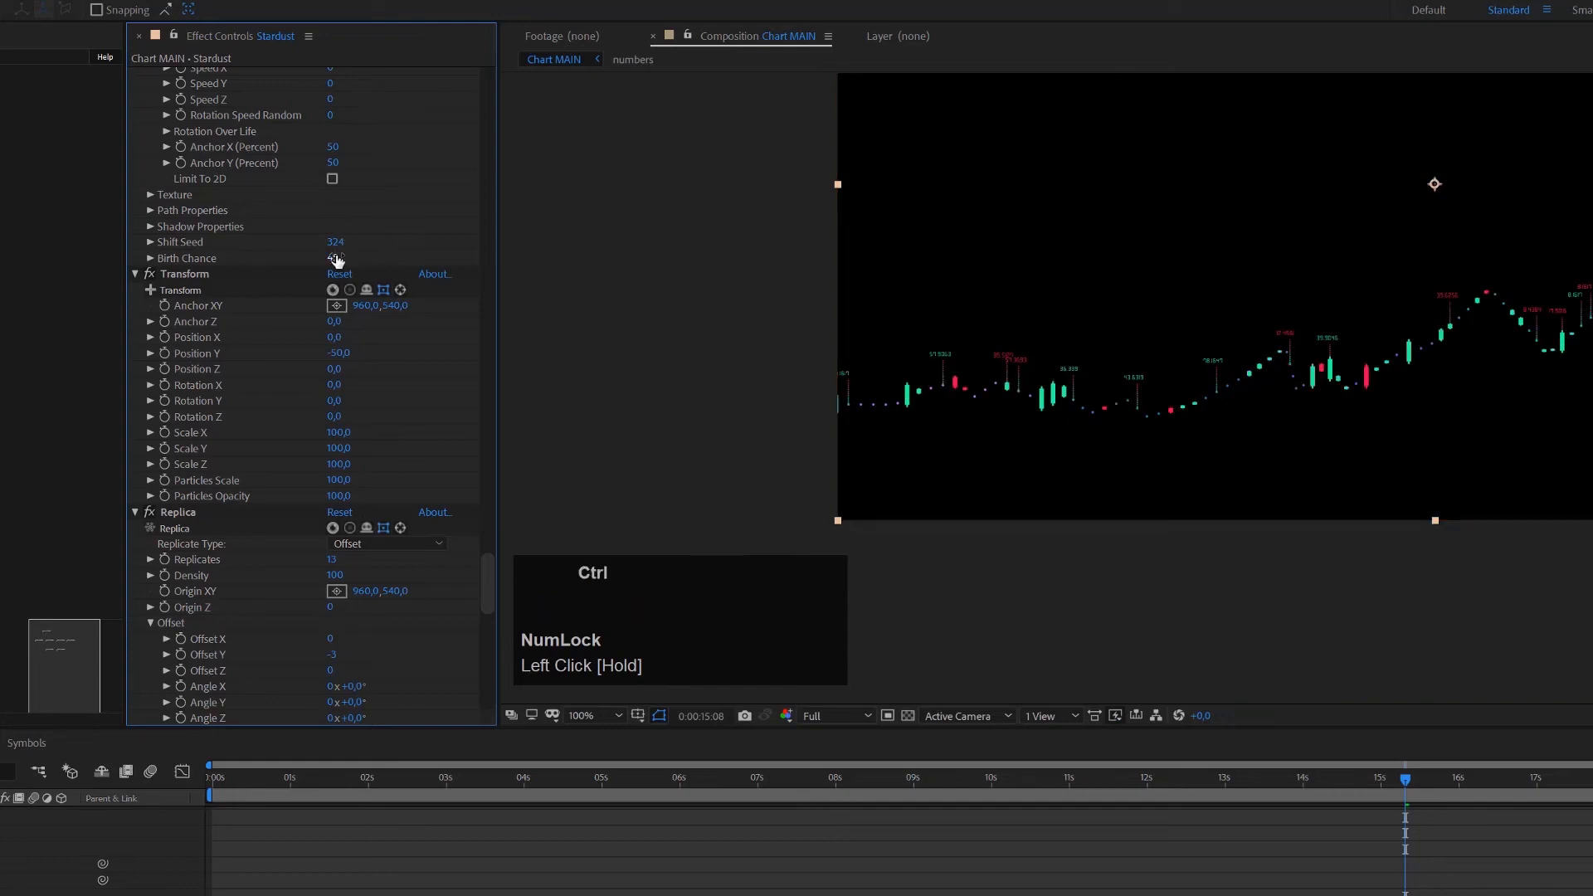
pyautogui.scroll(-2, 1498, 322)
pyautogui.scroll(2, 1498, 322)
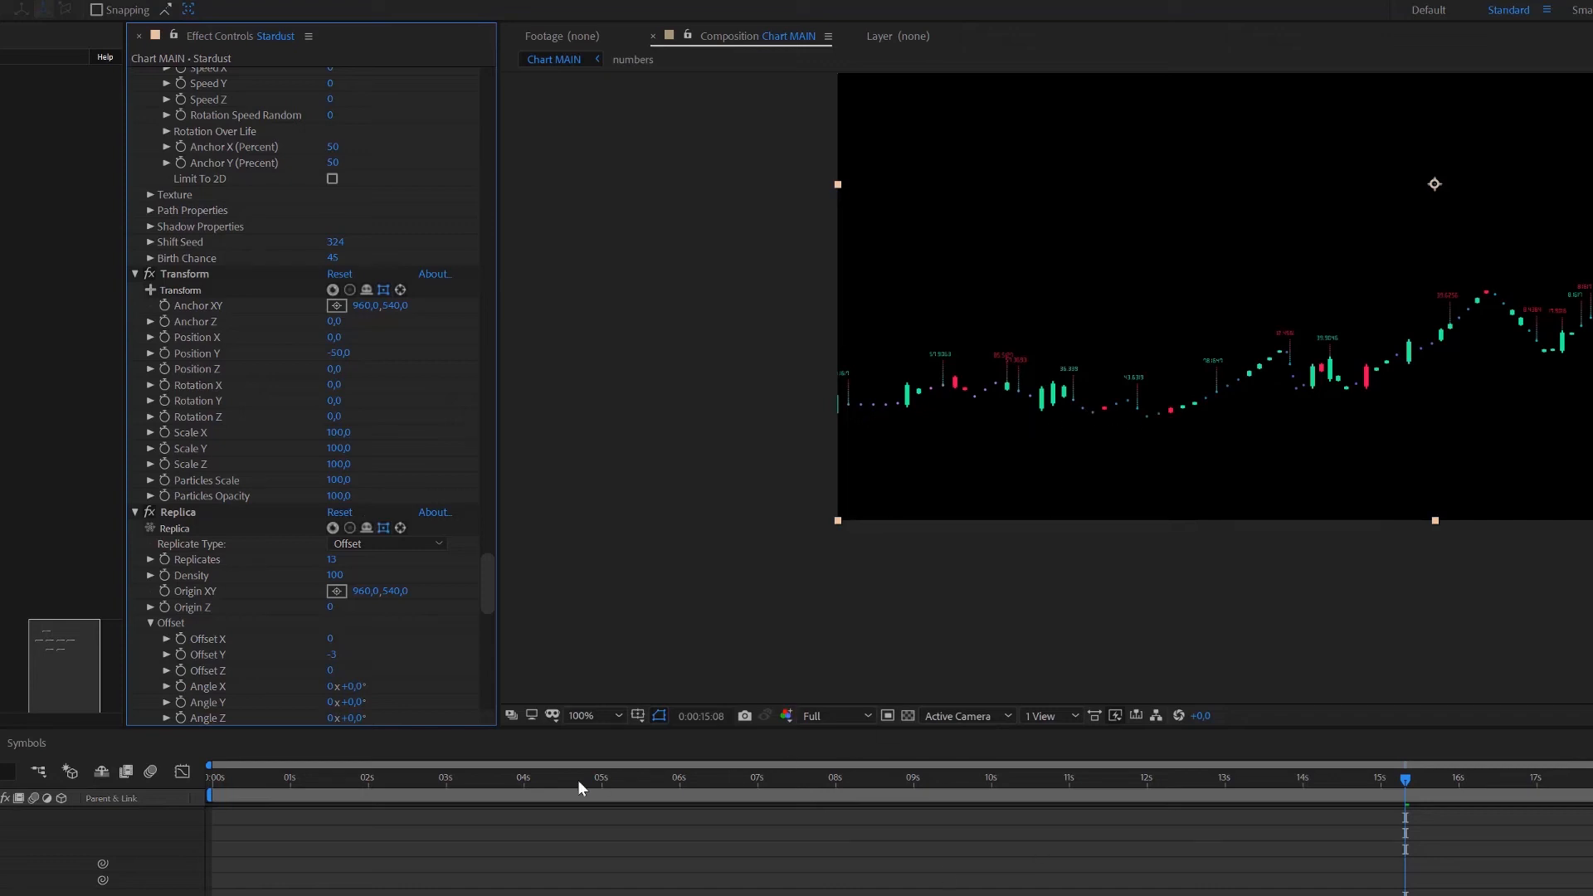
pyautogui.scroll(10, 58, 641)
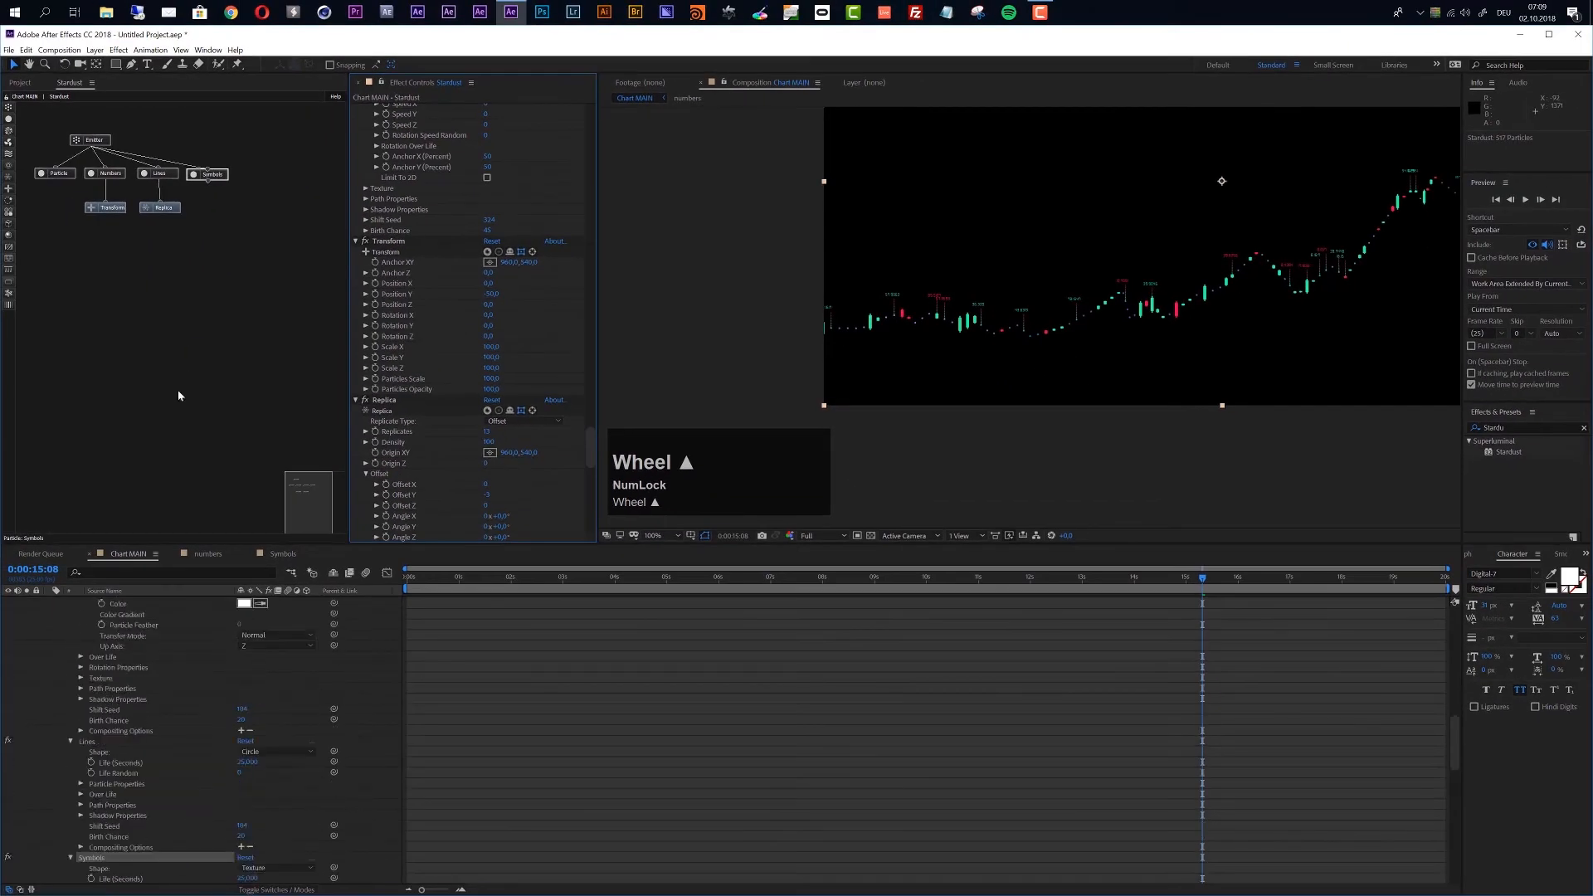
# Step: Add a new one-node camera layer with the 80mm preset to the Chart MAIN composition
pyautogui.click(95, 50)
pyautogui.moveTo(117, 63)
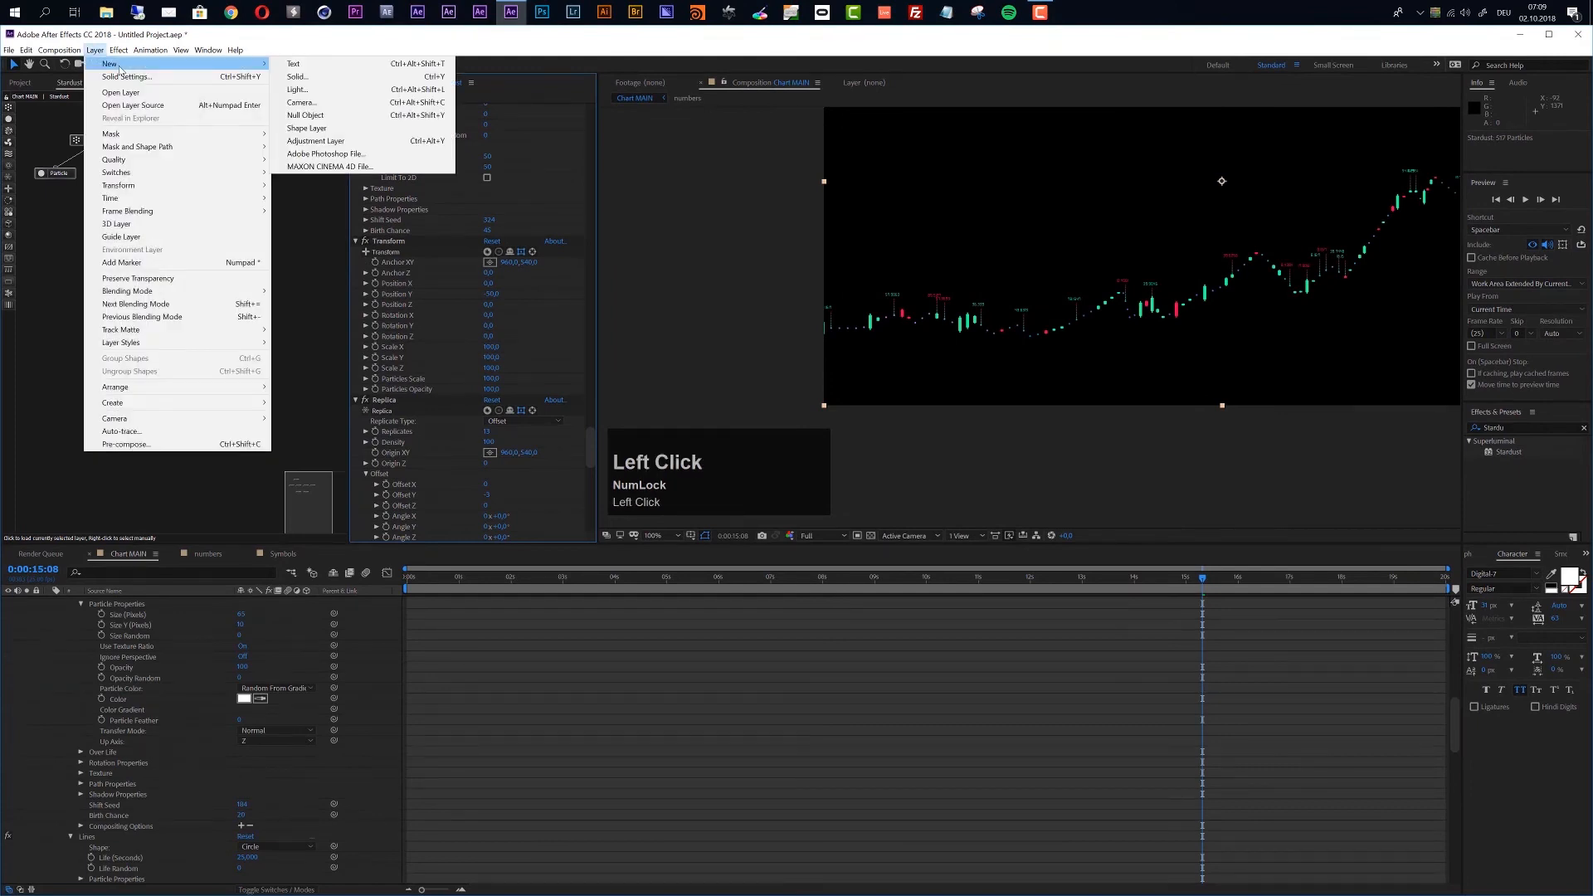
pyautogui.click(300, 102)
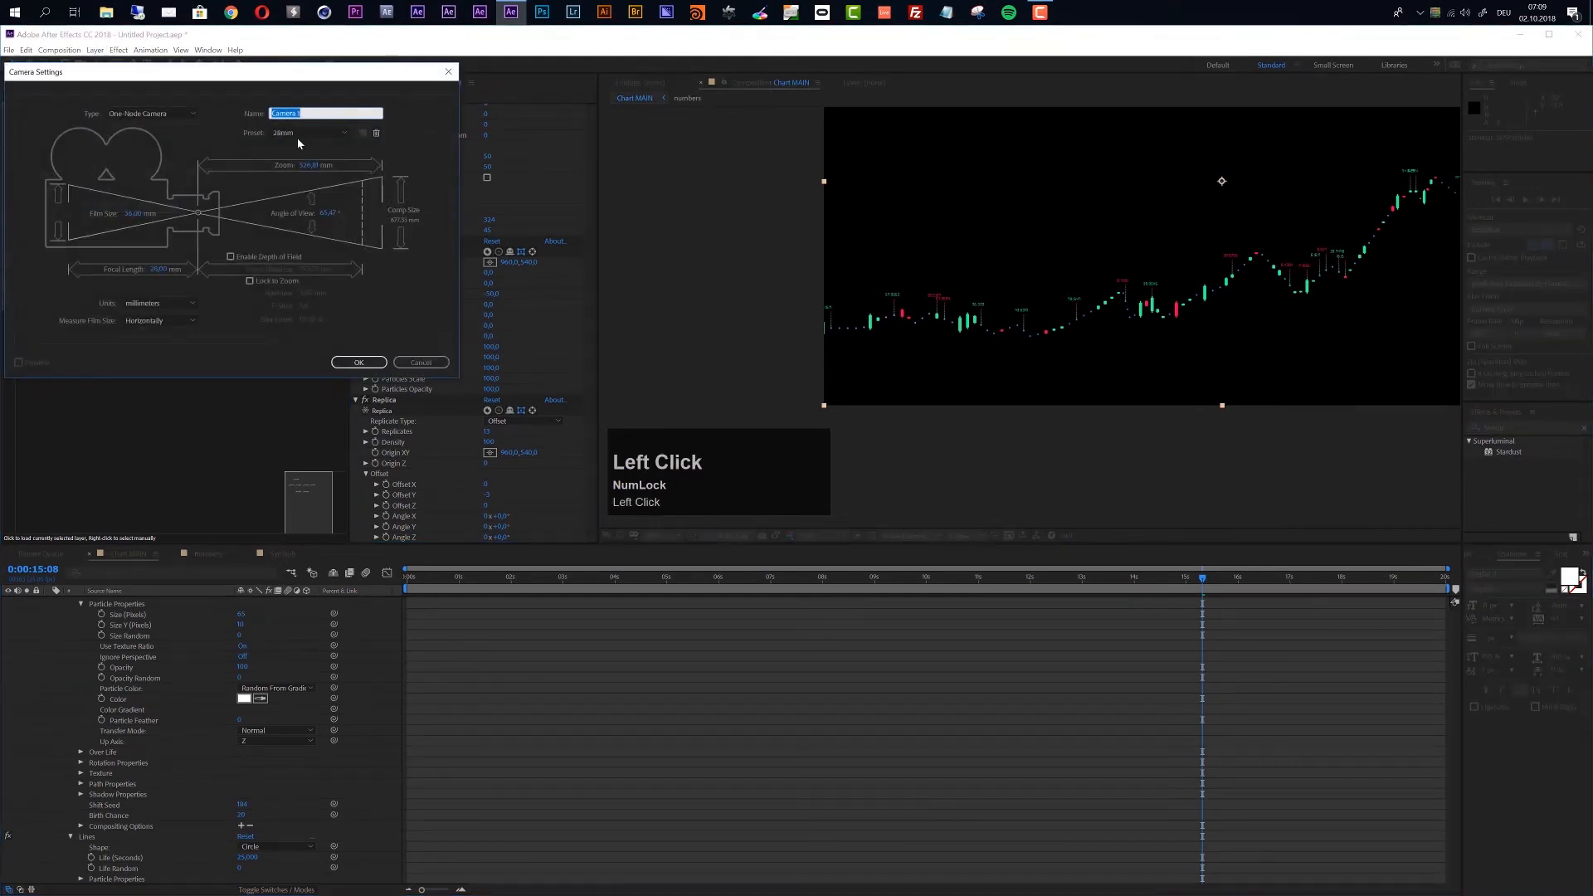
pyautogui.click(299, 135)
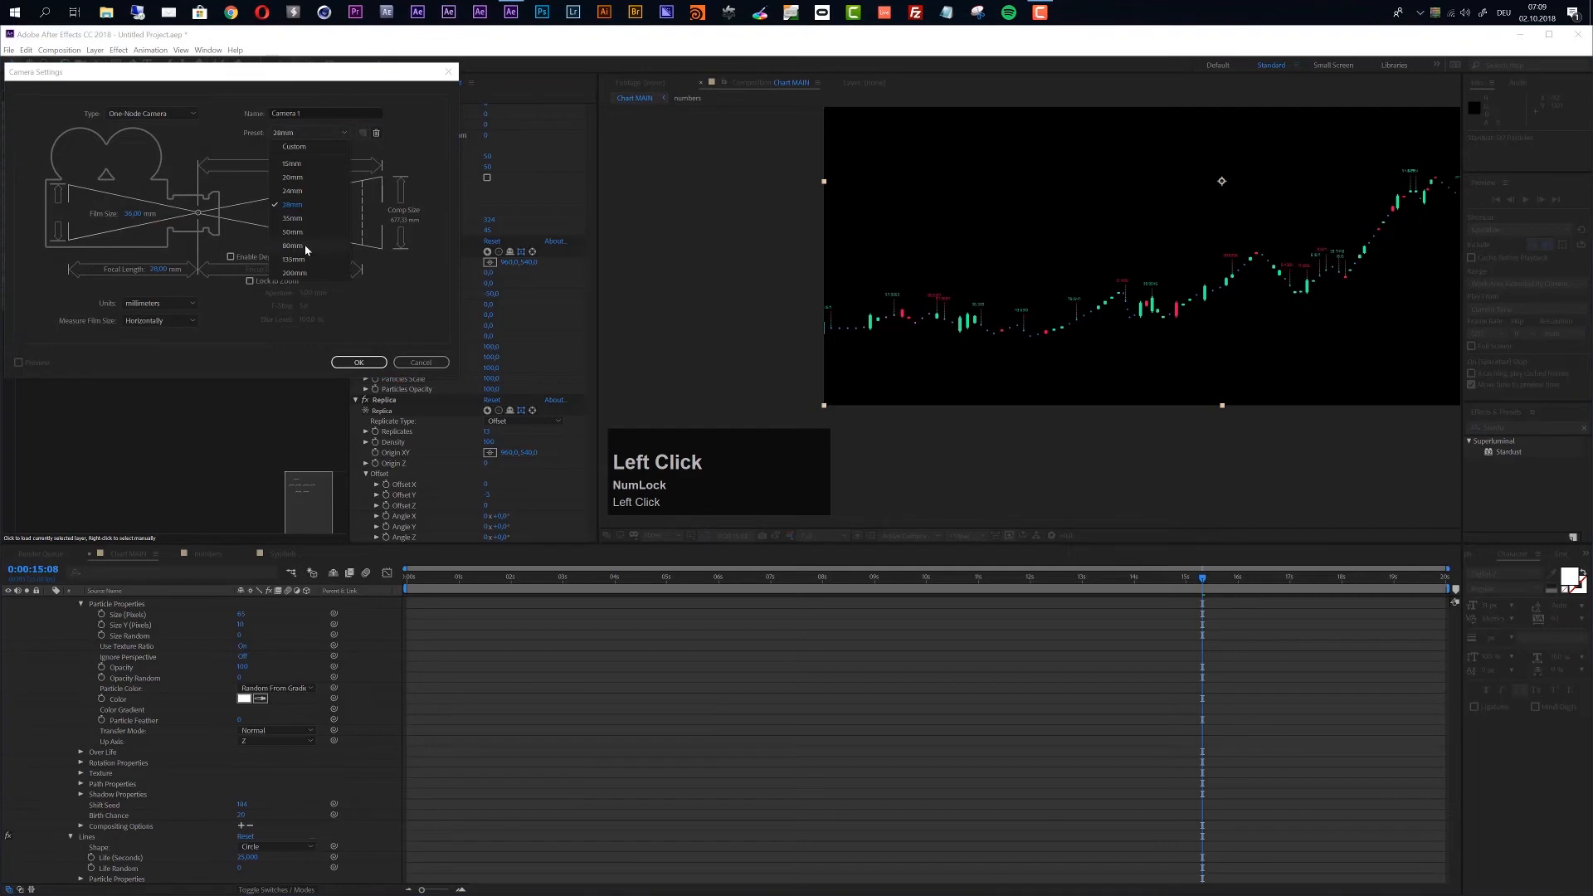
pyautogui.click(296, 247)
pyautogui.click(365, 362)
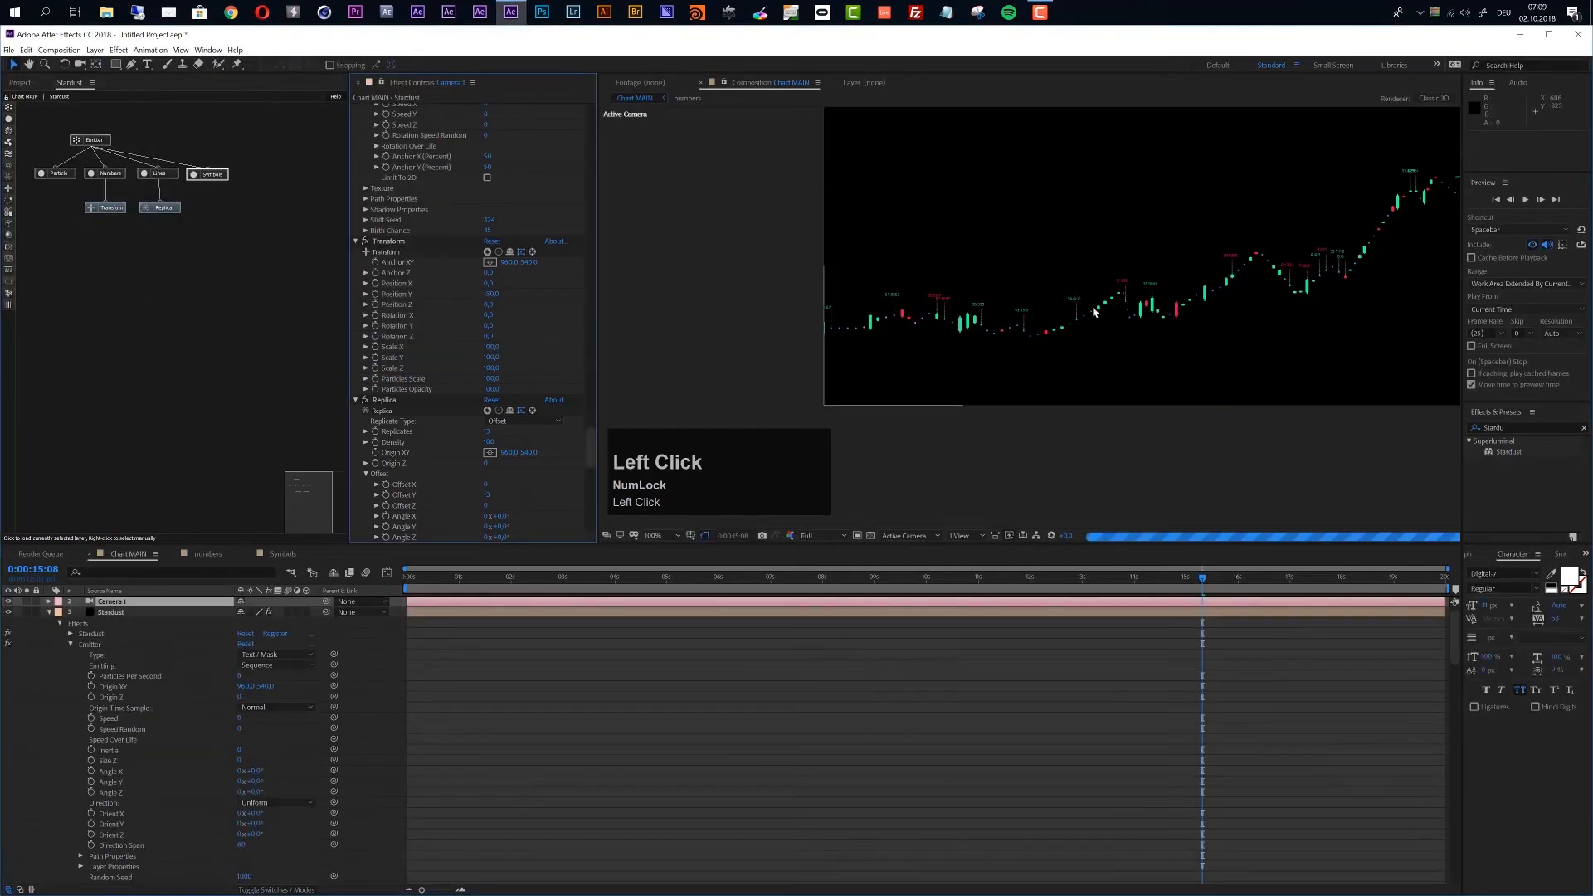
# Step: Switch the composition view to Custom View 1 to see the chart from an angle in 3D
pyautogui.click(912, 537)
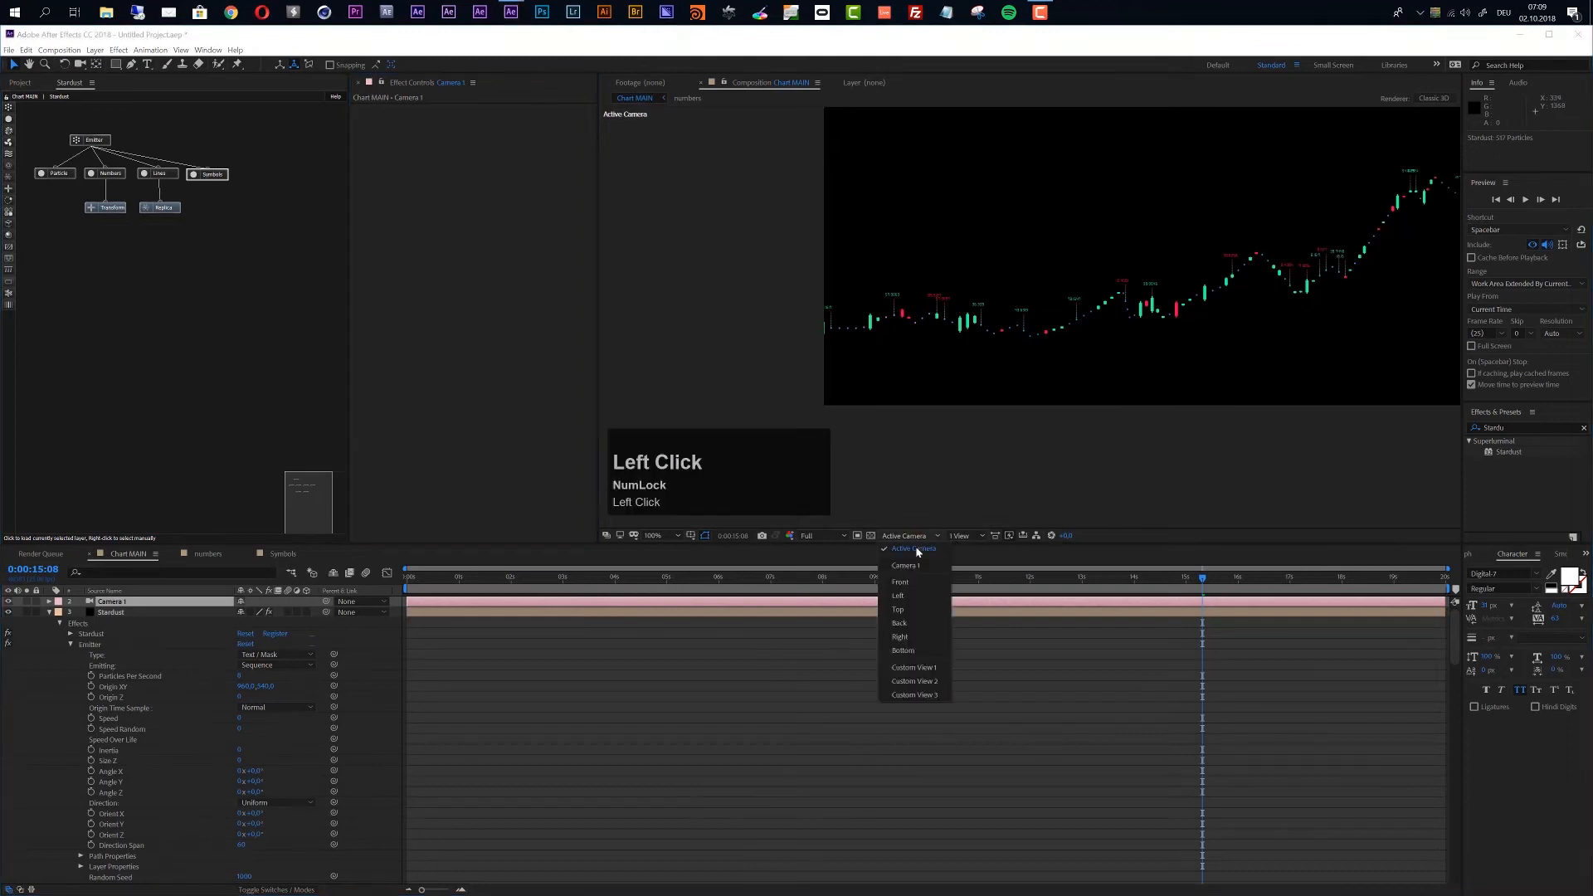
pyautogui.click(916, 666)
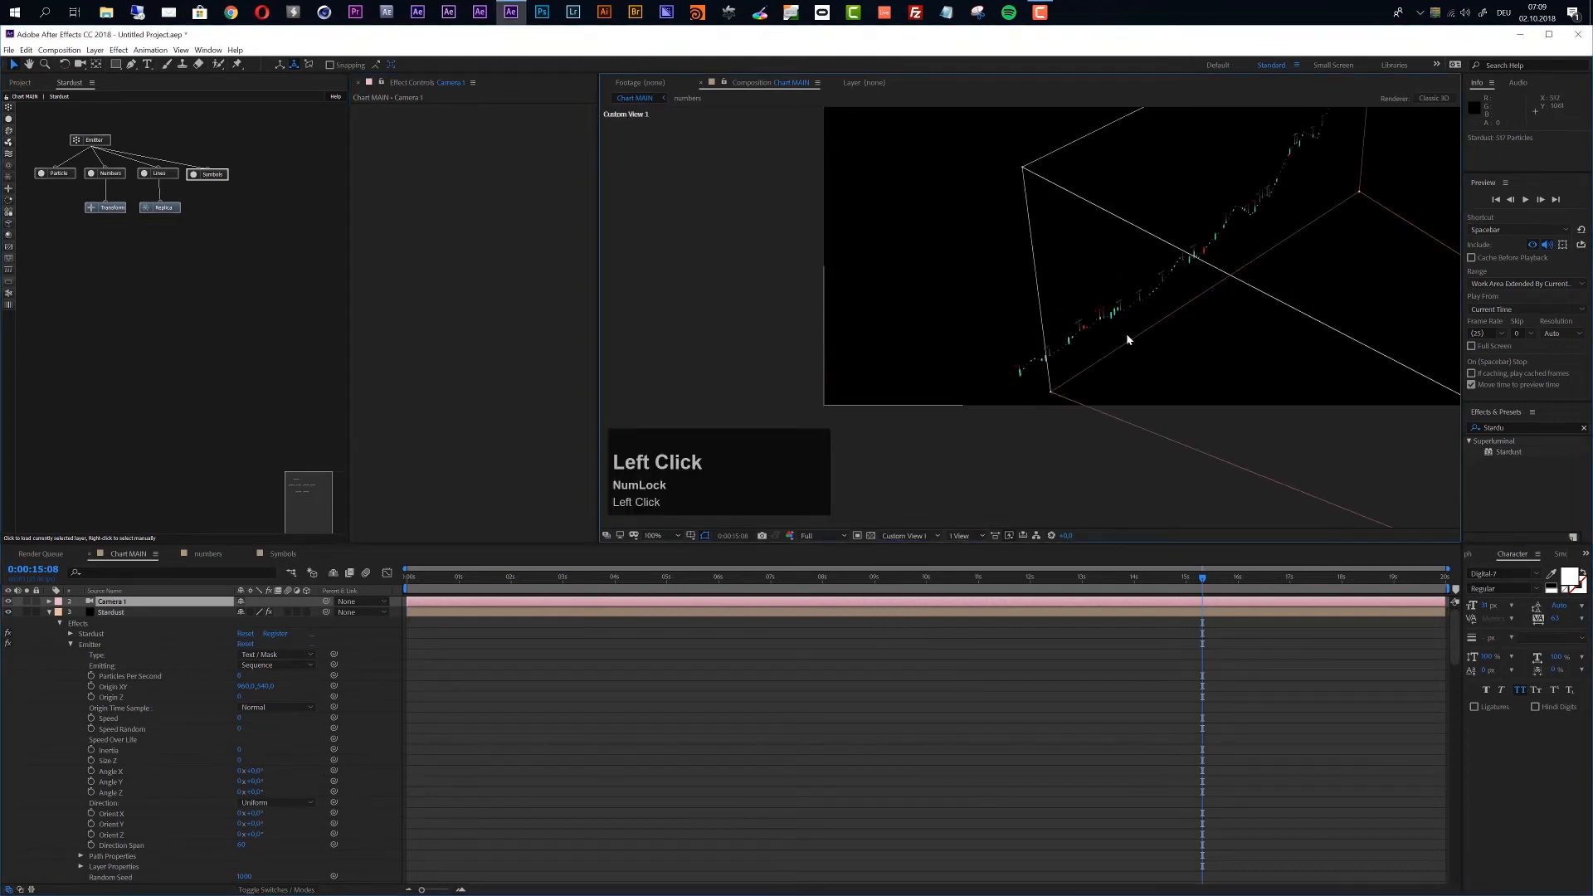
pyautogui.scroll(1, 1168, 283)
pyautogui.press('space')
pyautogui.moveTo(1168, 283); pyautogui.dragTo(966, 254)
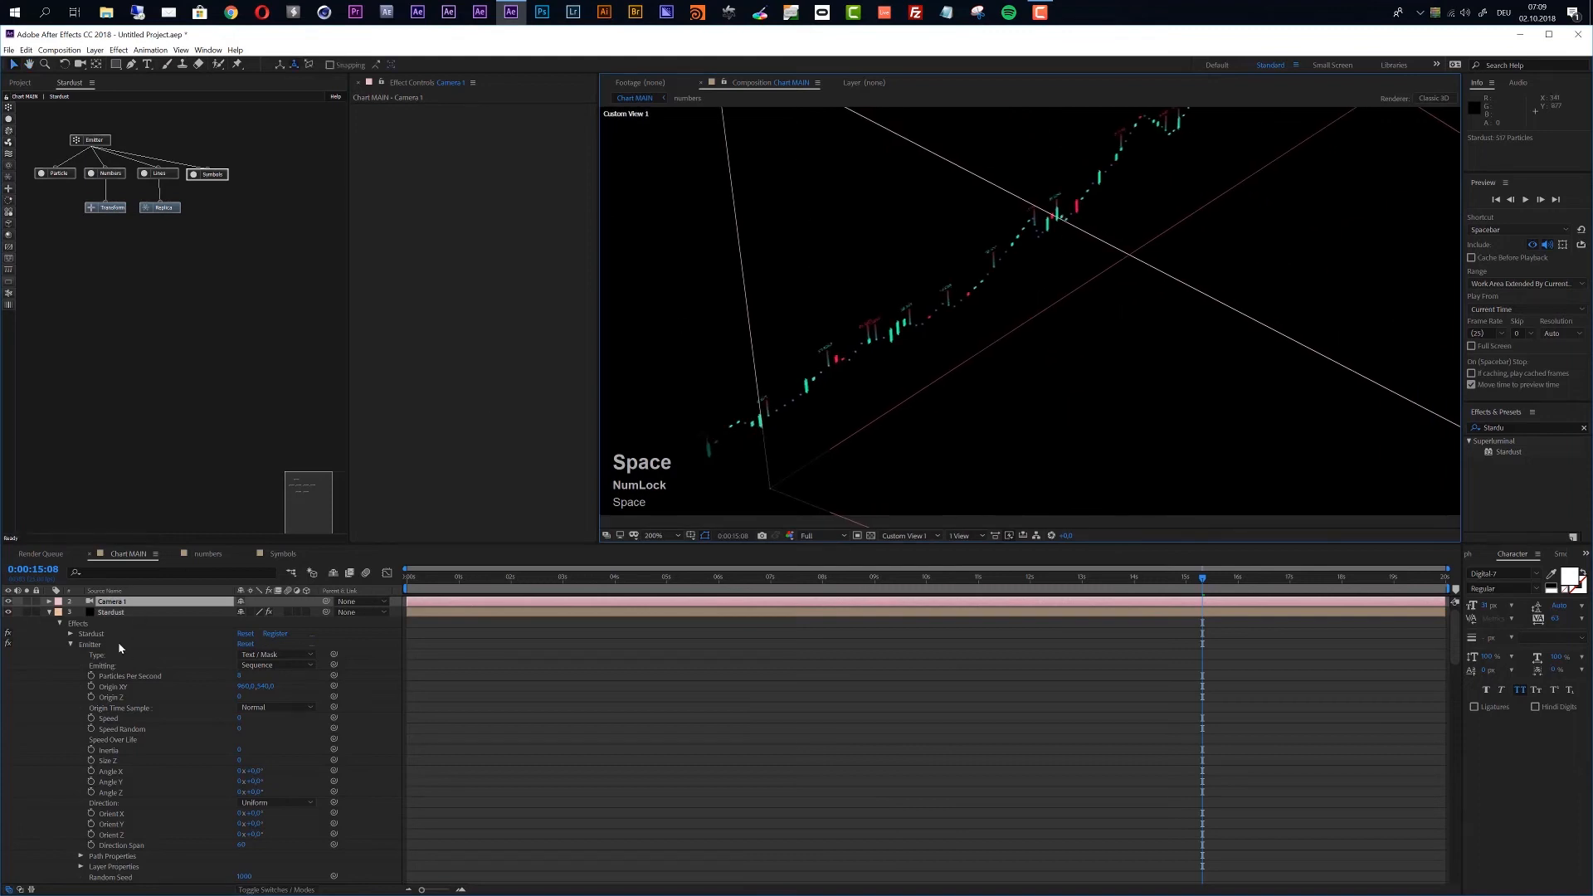
# Step: Add a Transform node to the Stardust layer and connect it beneath the Symbols particle node
pyautogui.click(50, 612)
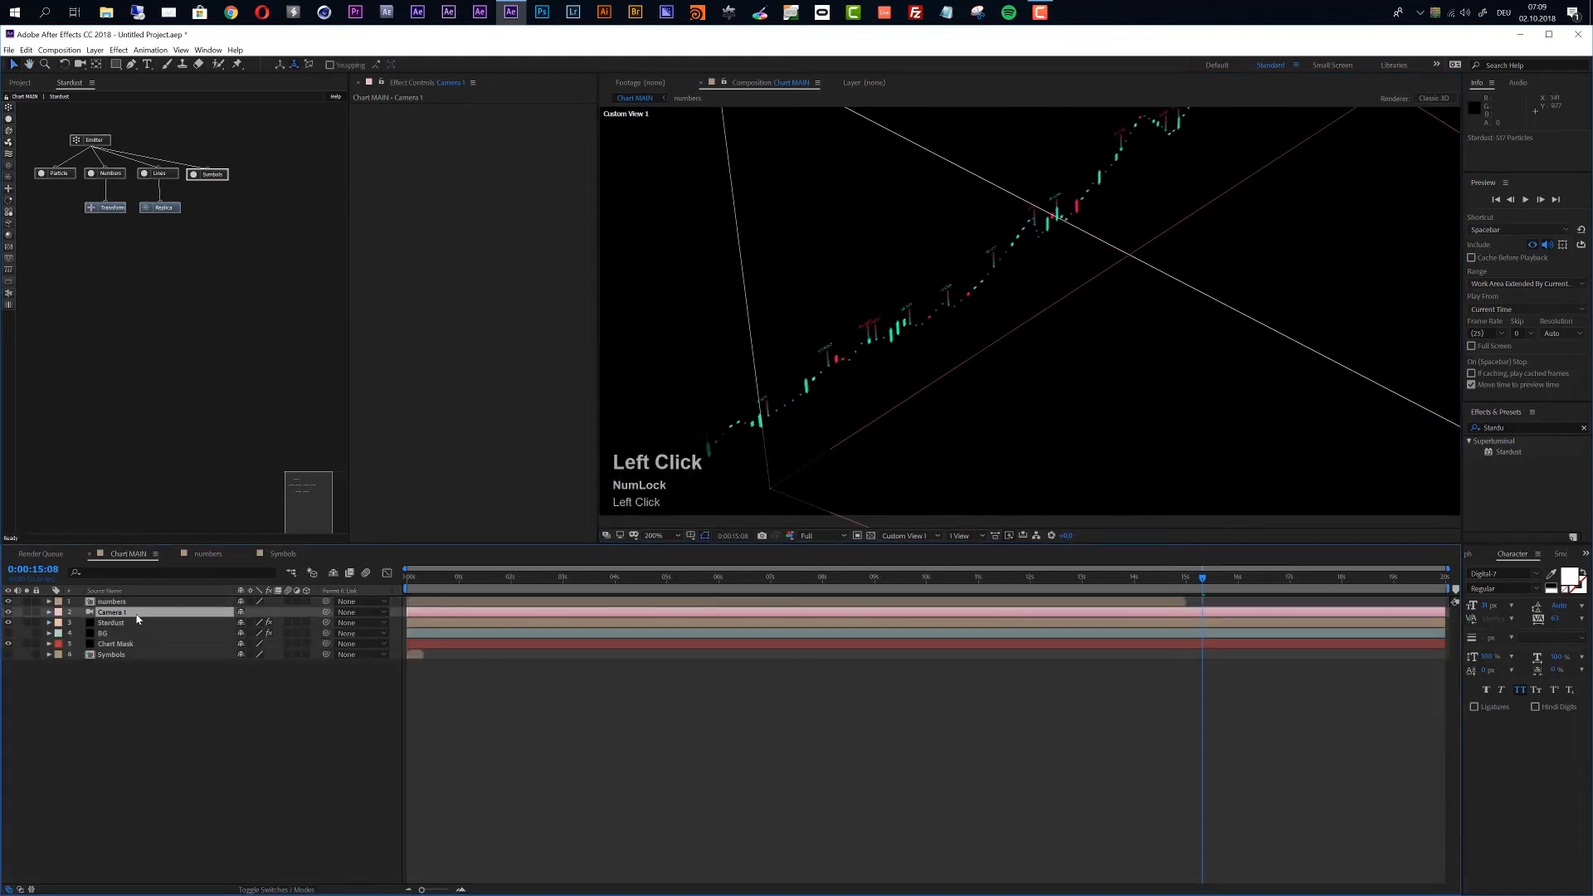
pyautogui.click(133, 622)
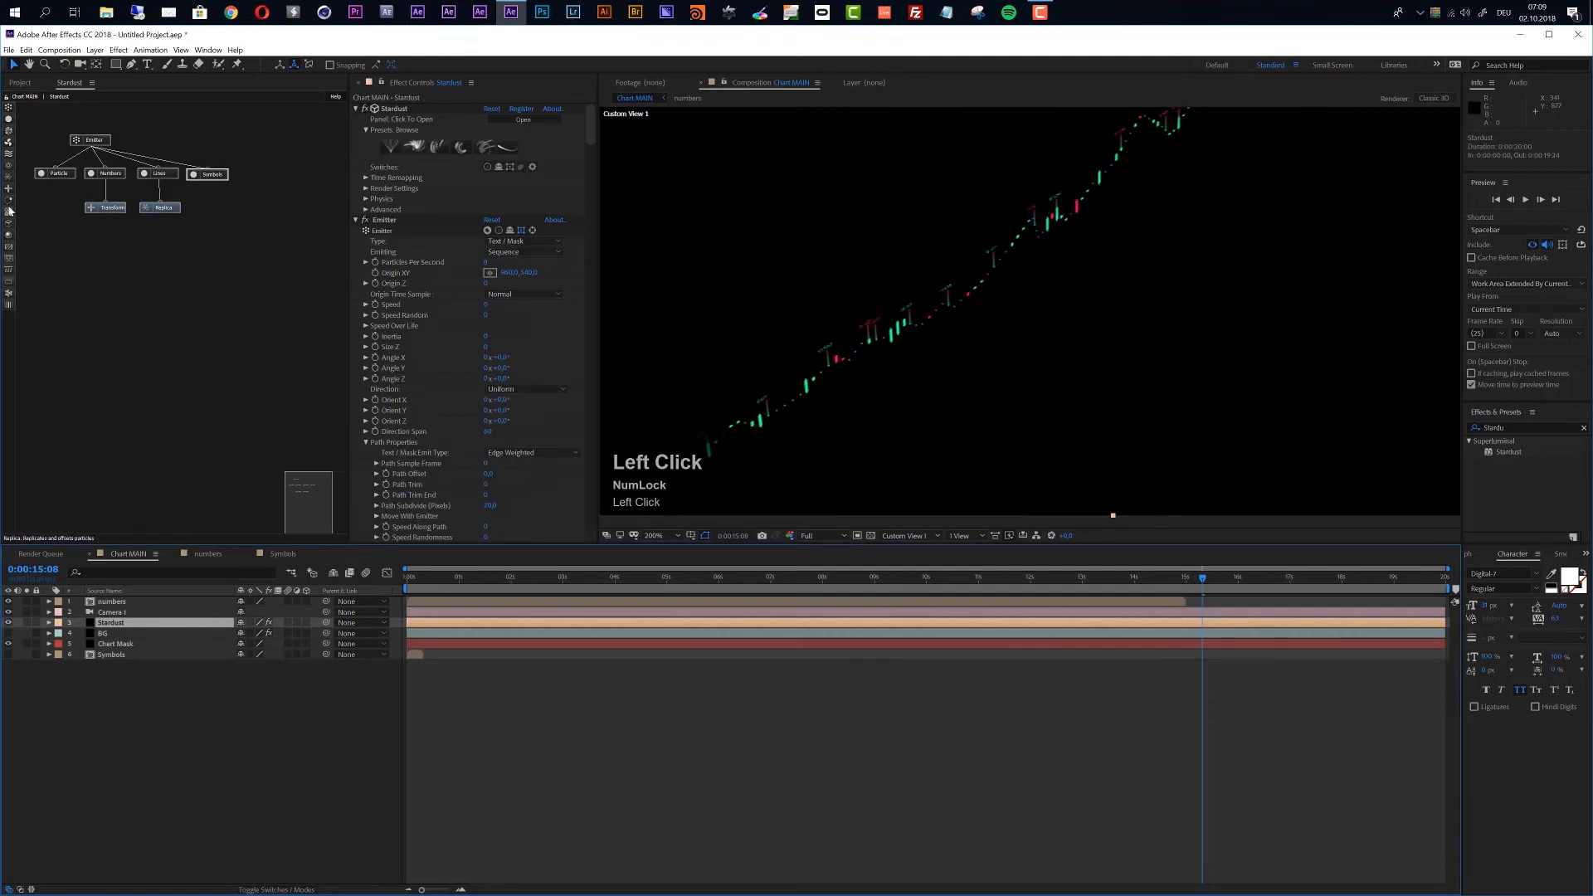
pyautogui.moveTo(9, 189); pyautogui.dragTo(211, 206)
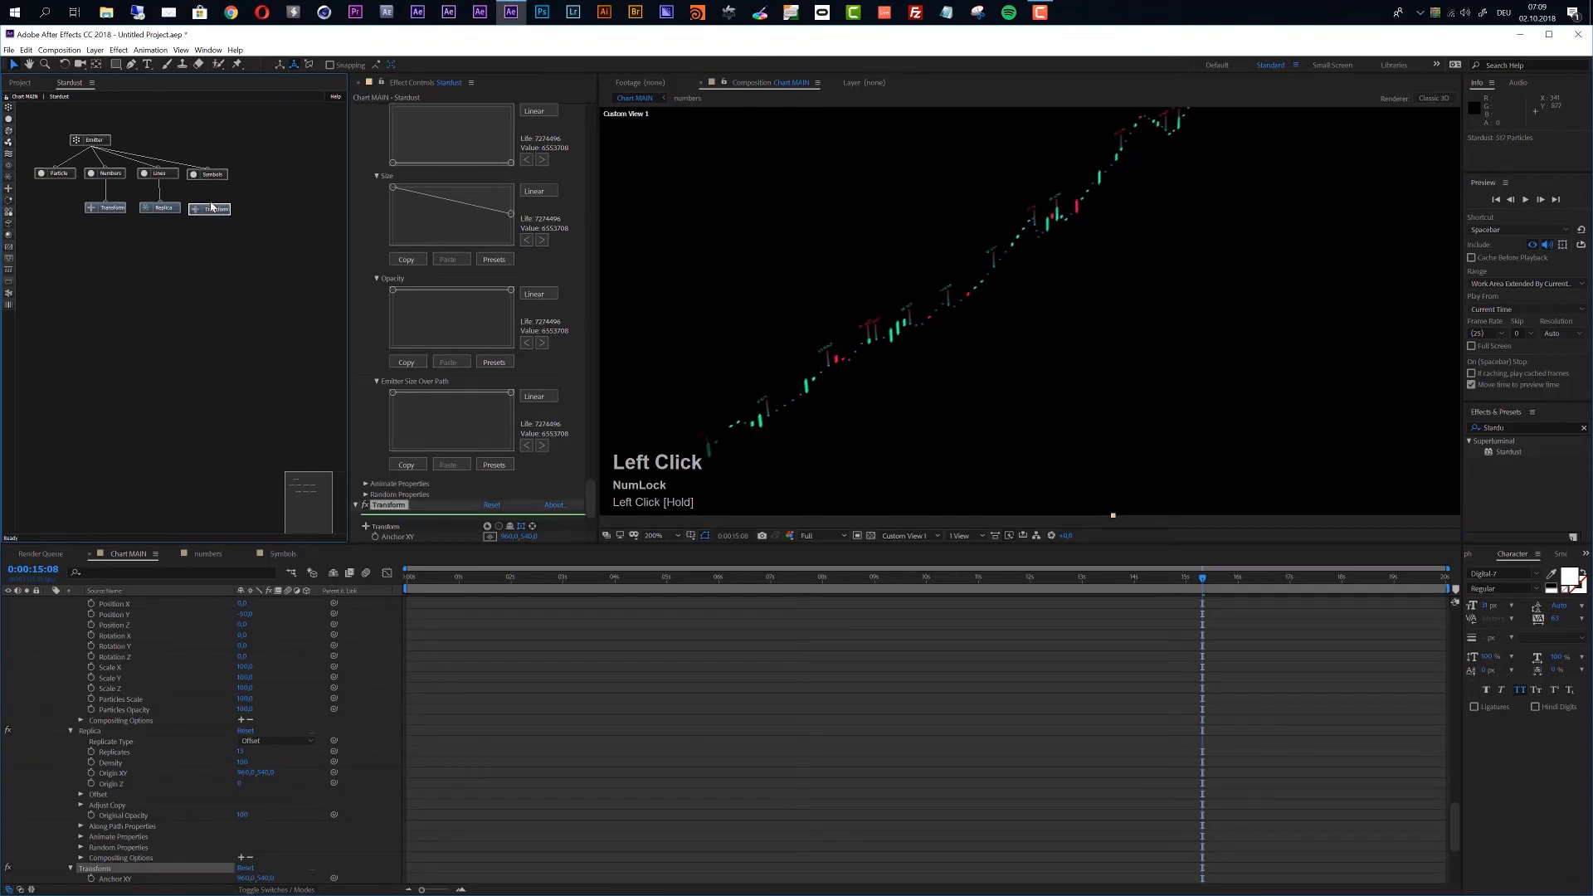
pyautogui.scroll(-1, 489, 471)
pyautogui.scroll(-3, 490, 475)
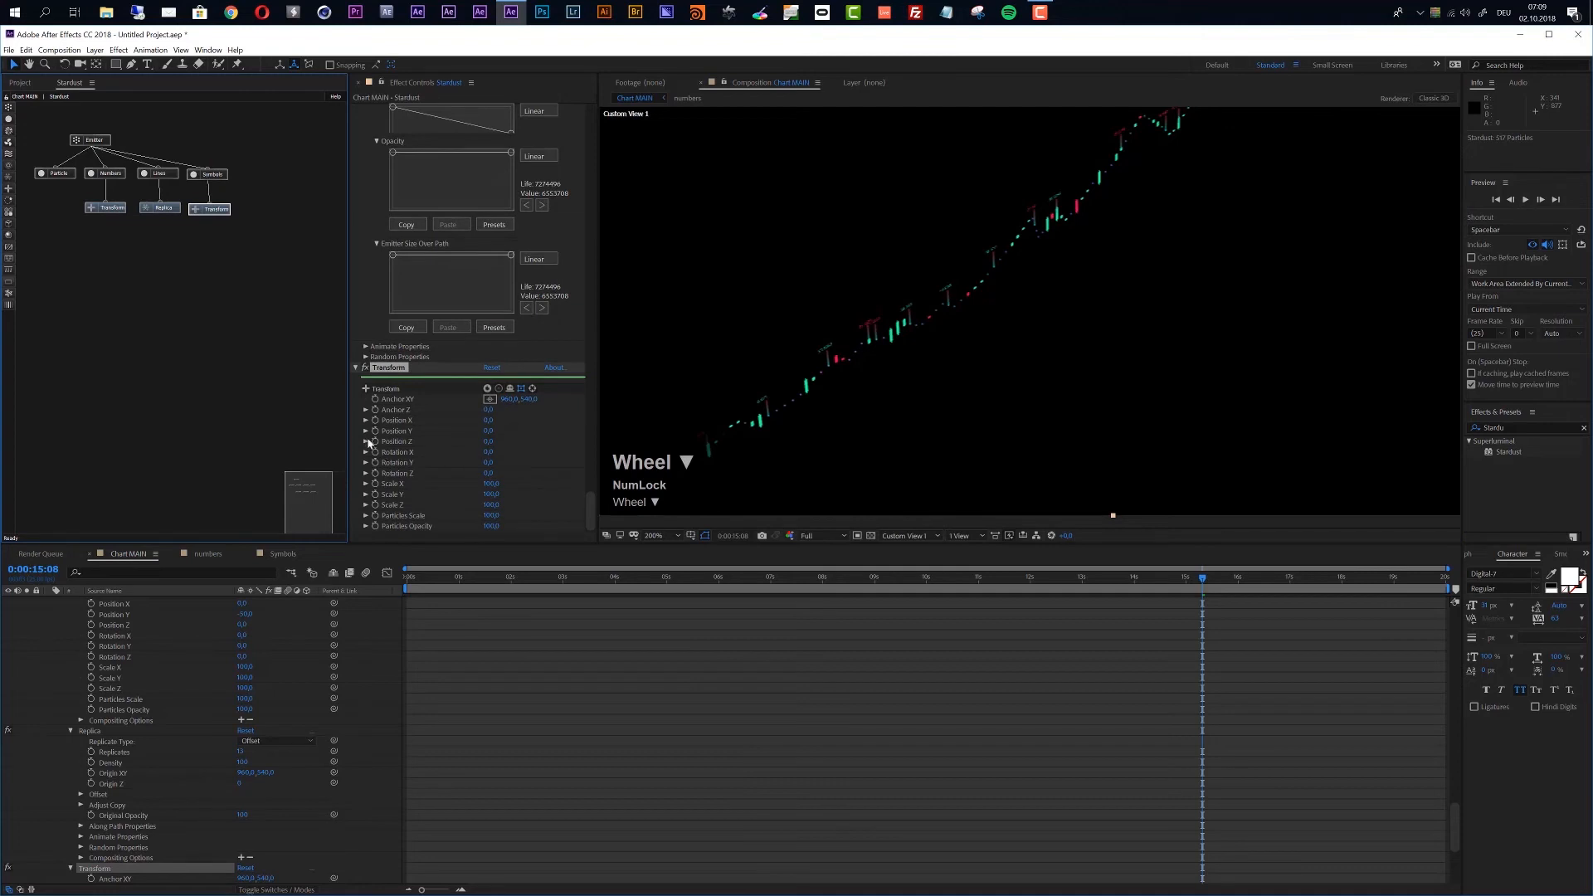
# Step: Set Position Z of the Symbols particle's Transform node to -50 to move the candlesticks off the chart line's plane
pyautogui.click(489, 444)
pyautogui.hotkey('ctrl', 'z')
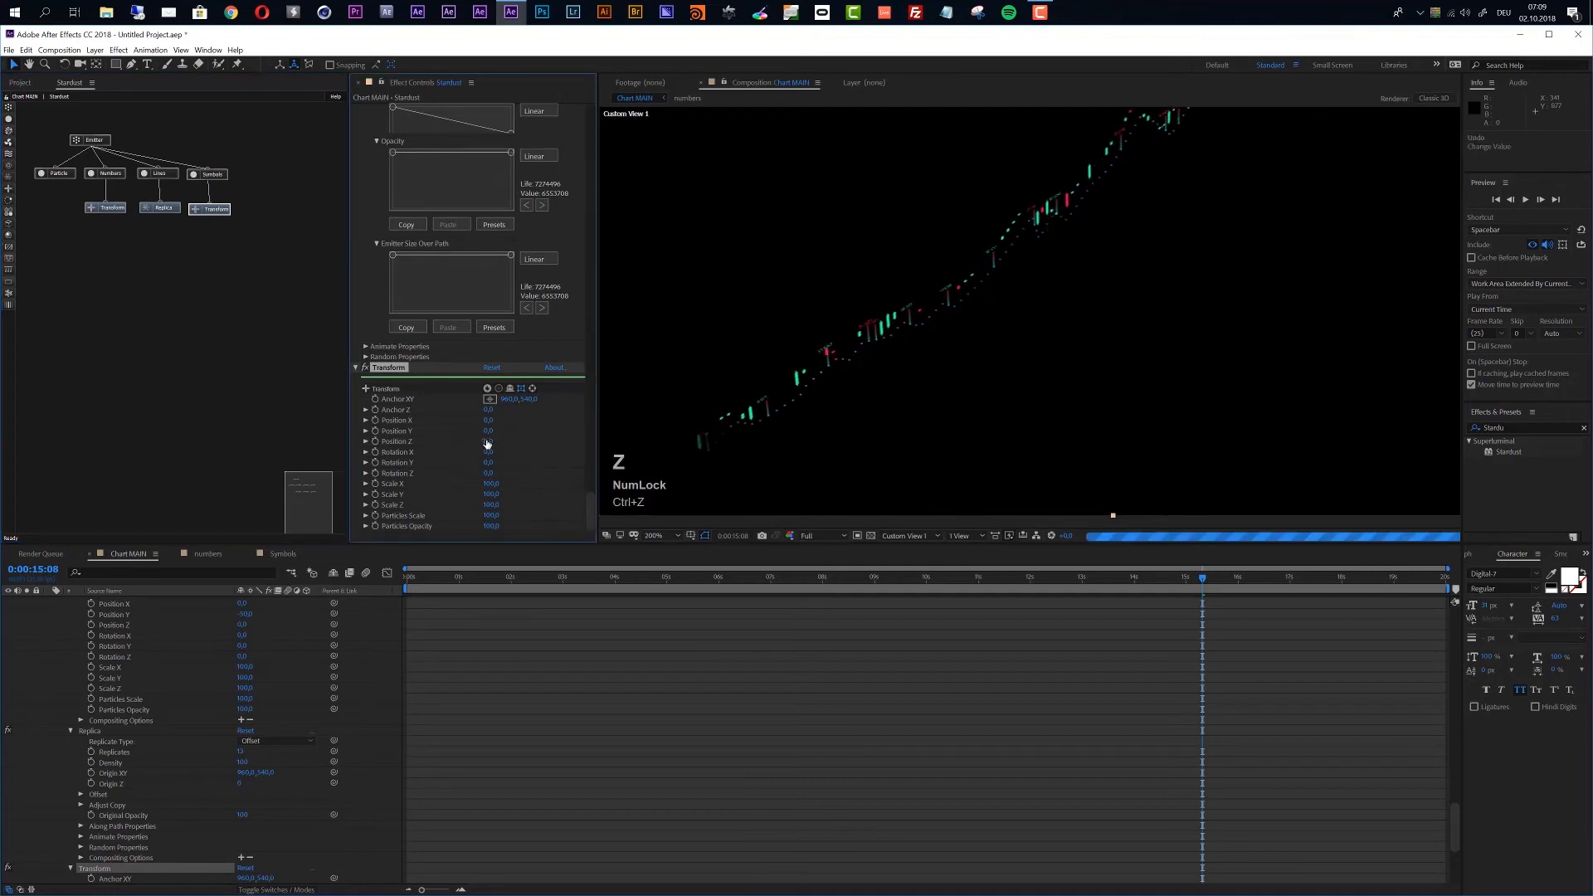
pyautogui.click(489, 443)
pyautogui.write('-')
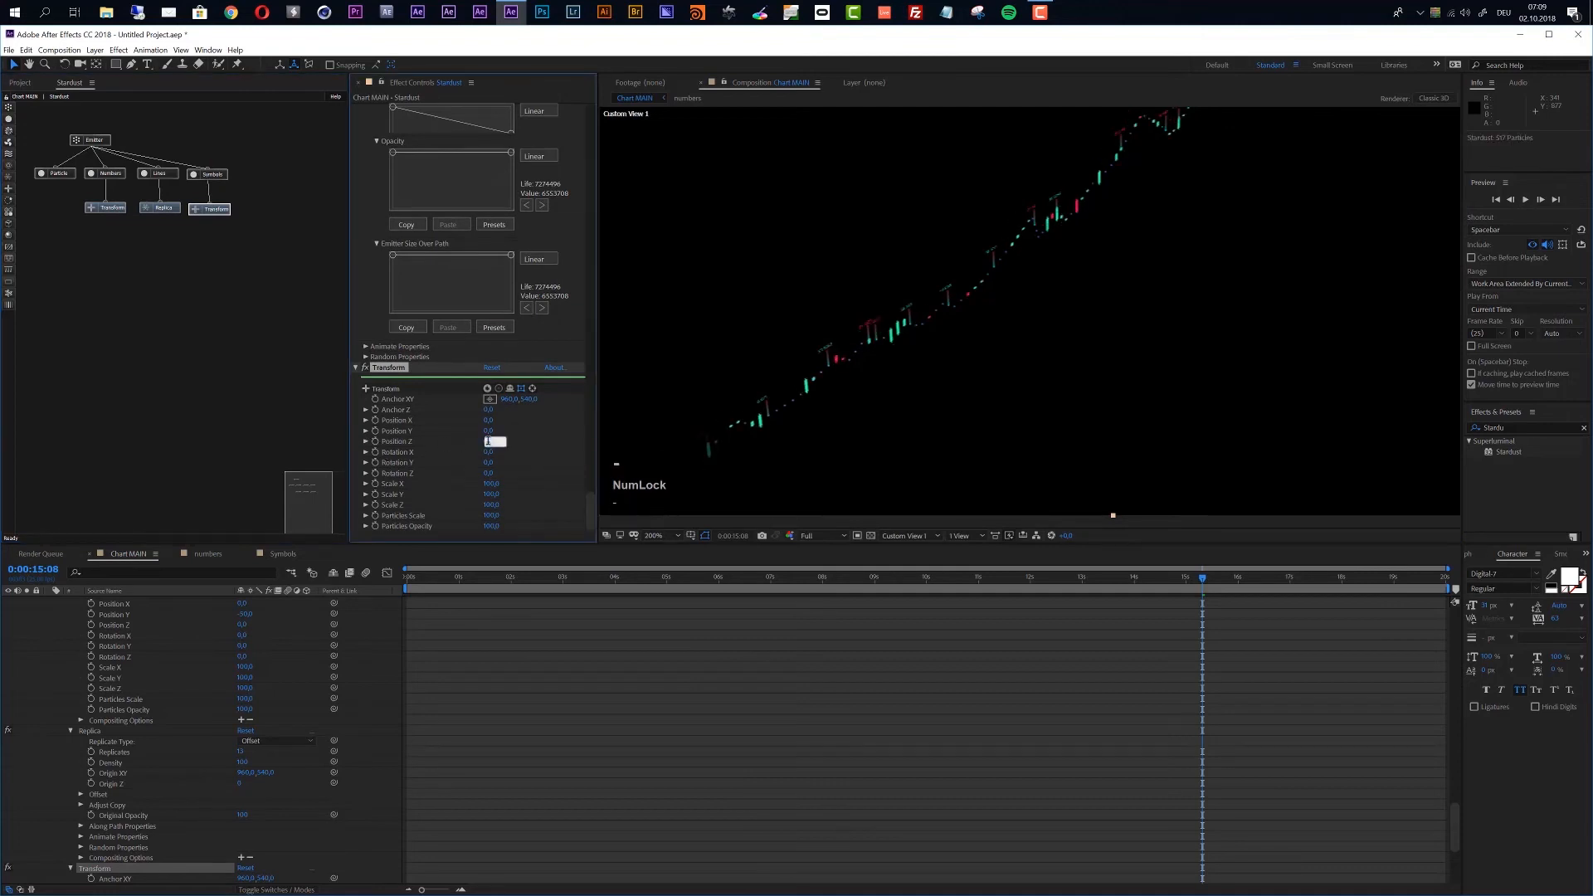
pyautogui.write('50')
pyautogui.press('Return')
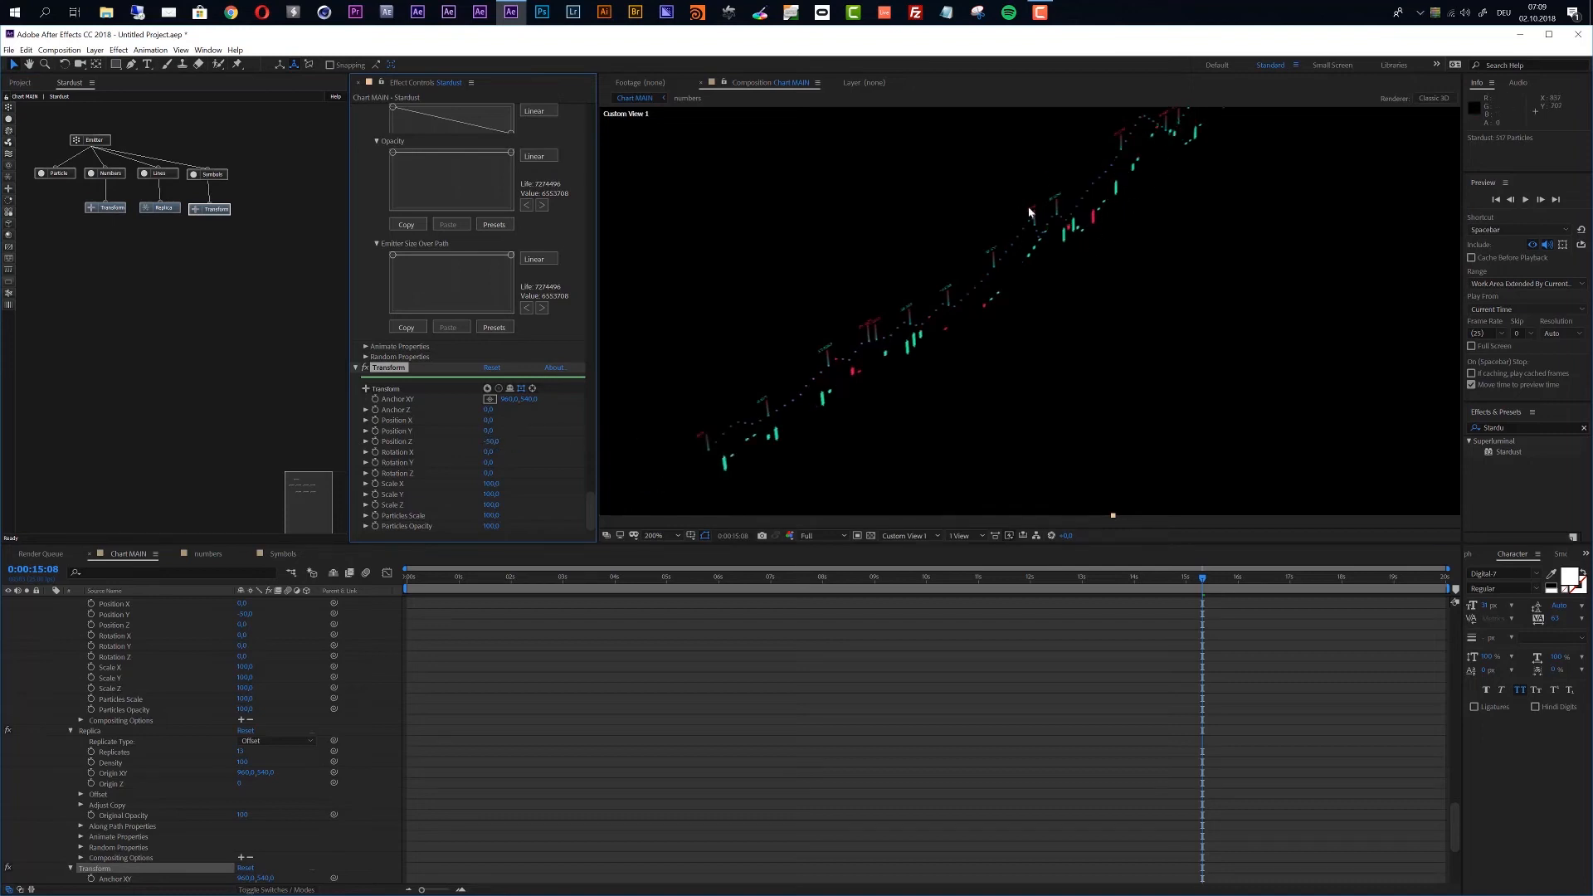
# Step: Set Position Y of the Symbols particle's Transform node to 20 to shift the candlesticks slightly below the chart line
pyautogui.scroll(2, 972, 321)
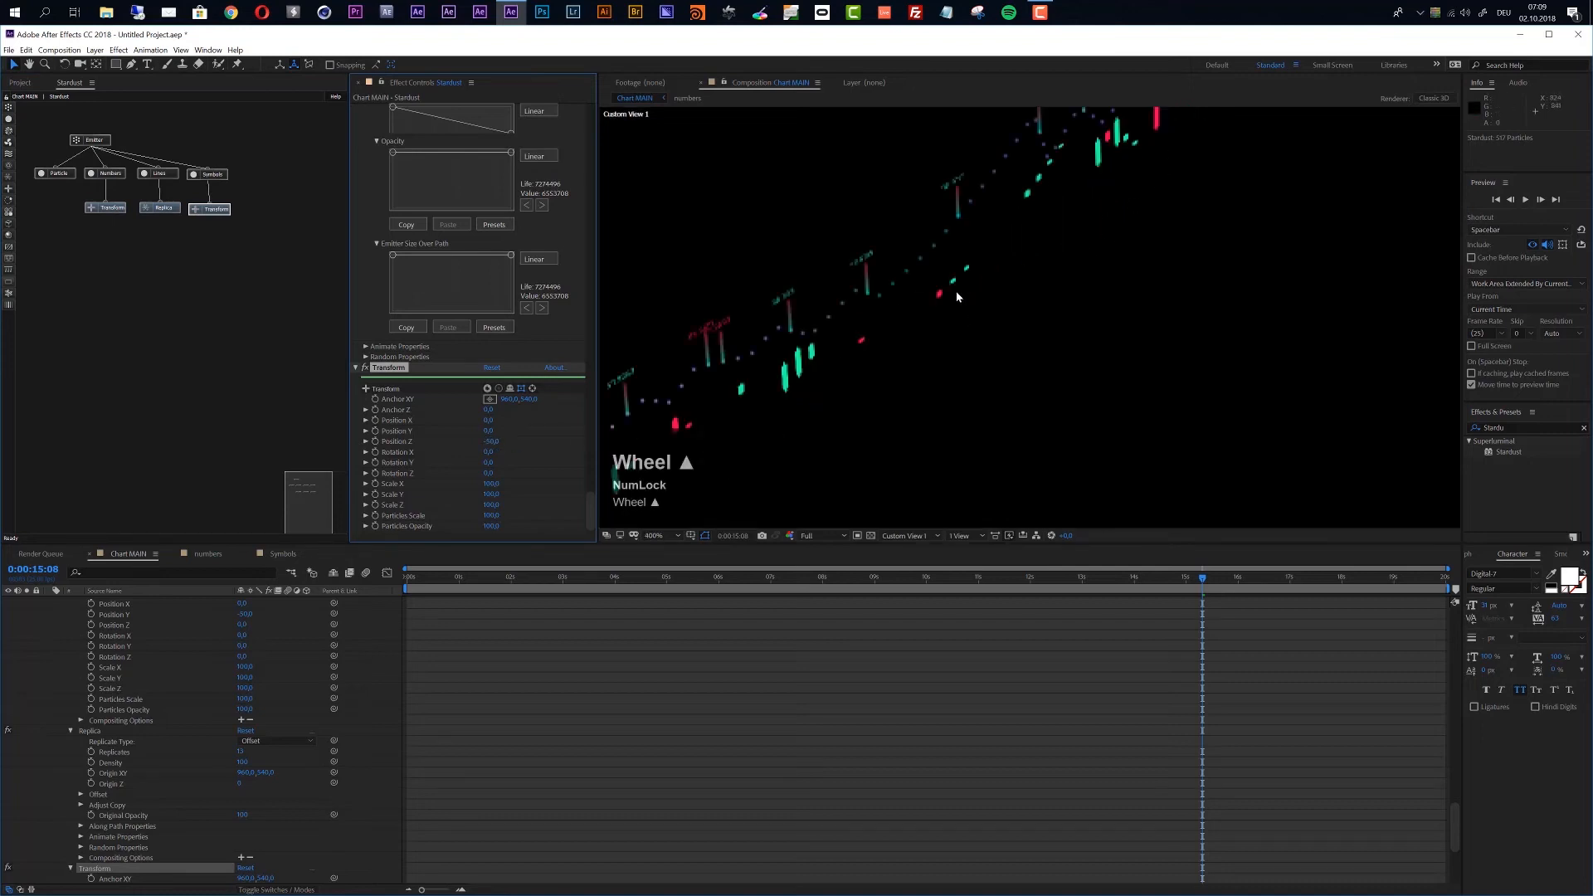
pyautogui.click(488, 432)
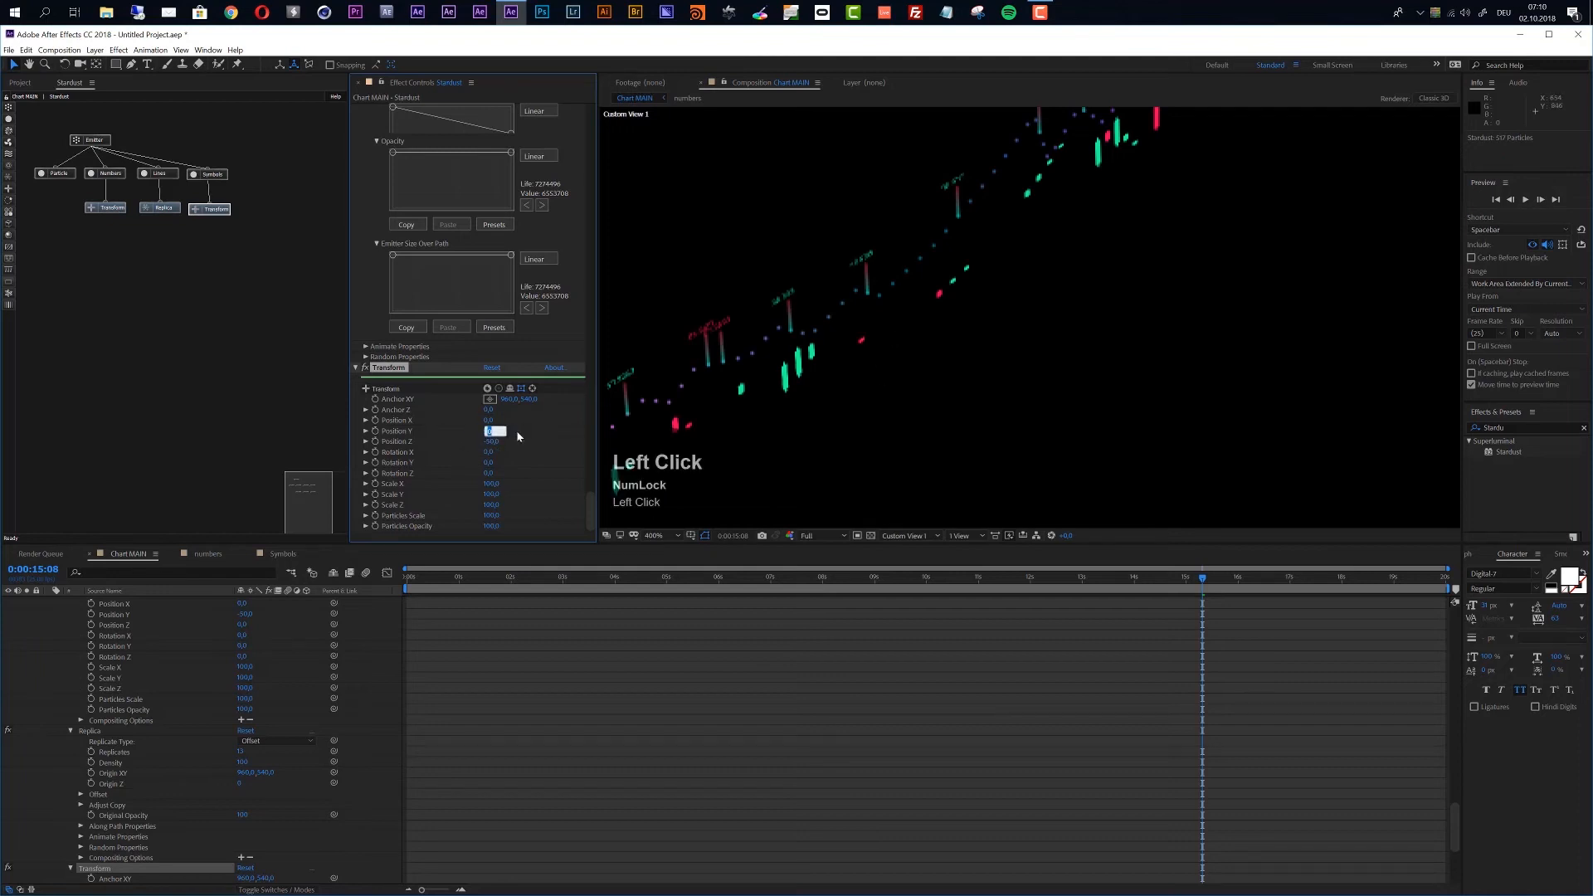
pyautogui.write('50')
pyautogui.press('Return')
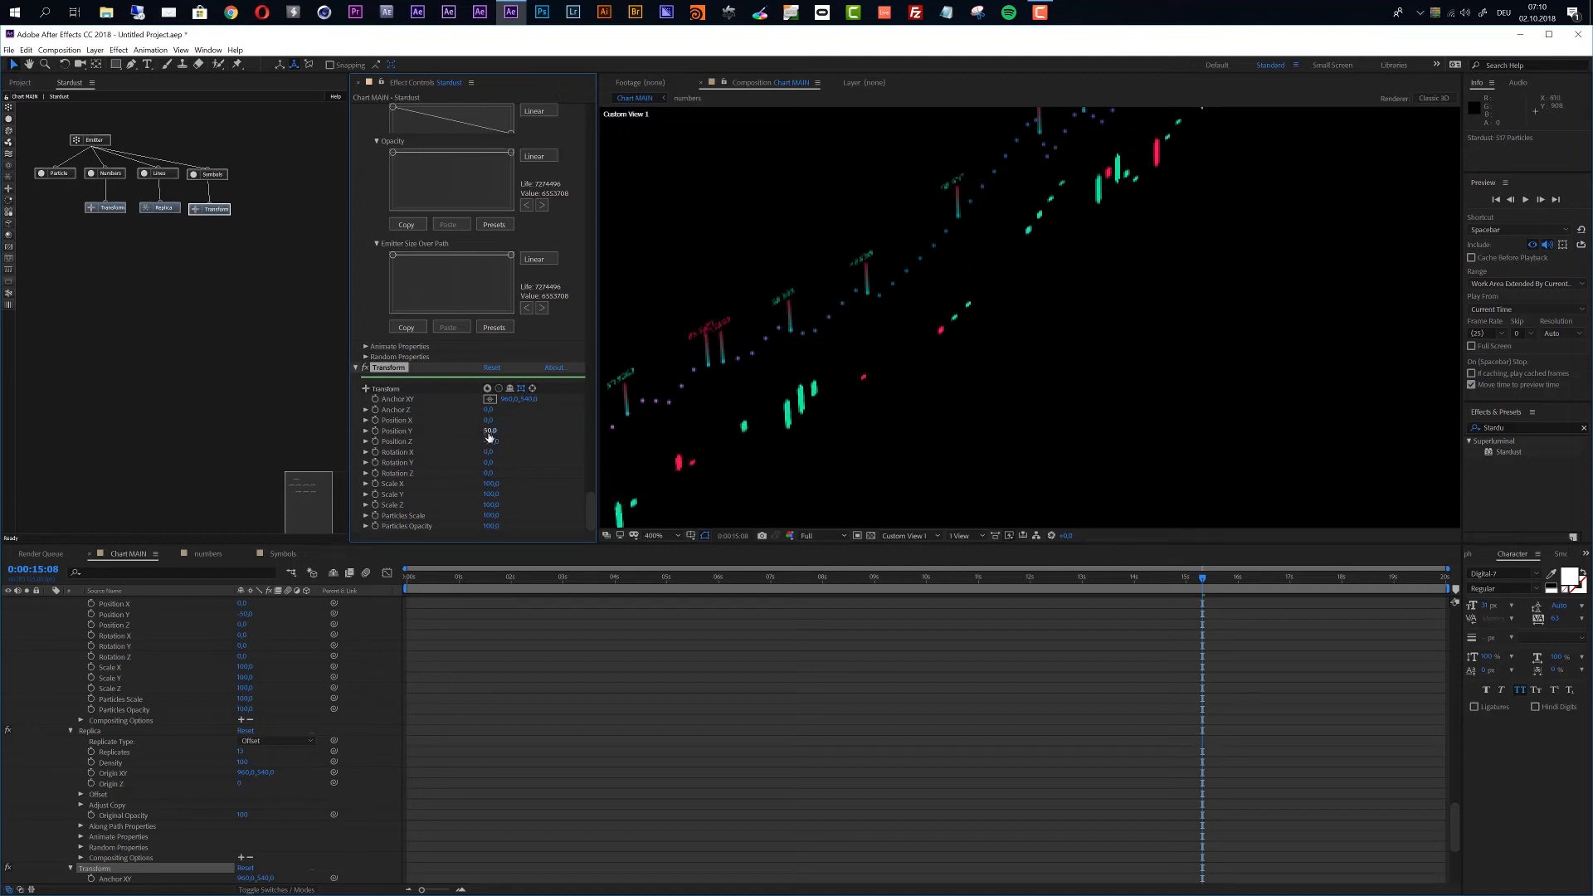
pyautogui.click(489, 433)
pyautogui.write('2')
pyautogui.press('Return')
# Step: Move the current time to 0:00:10:05 and check the offset candlesticks along the chart
pyautogui.scroll(-1, 931, 303)
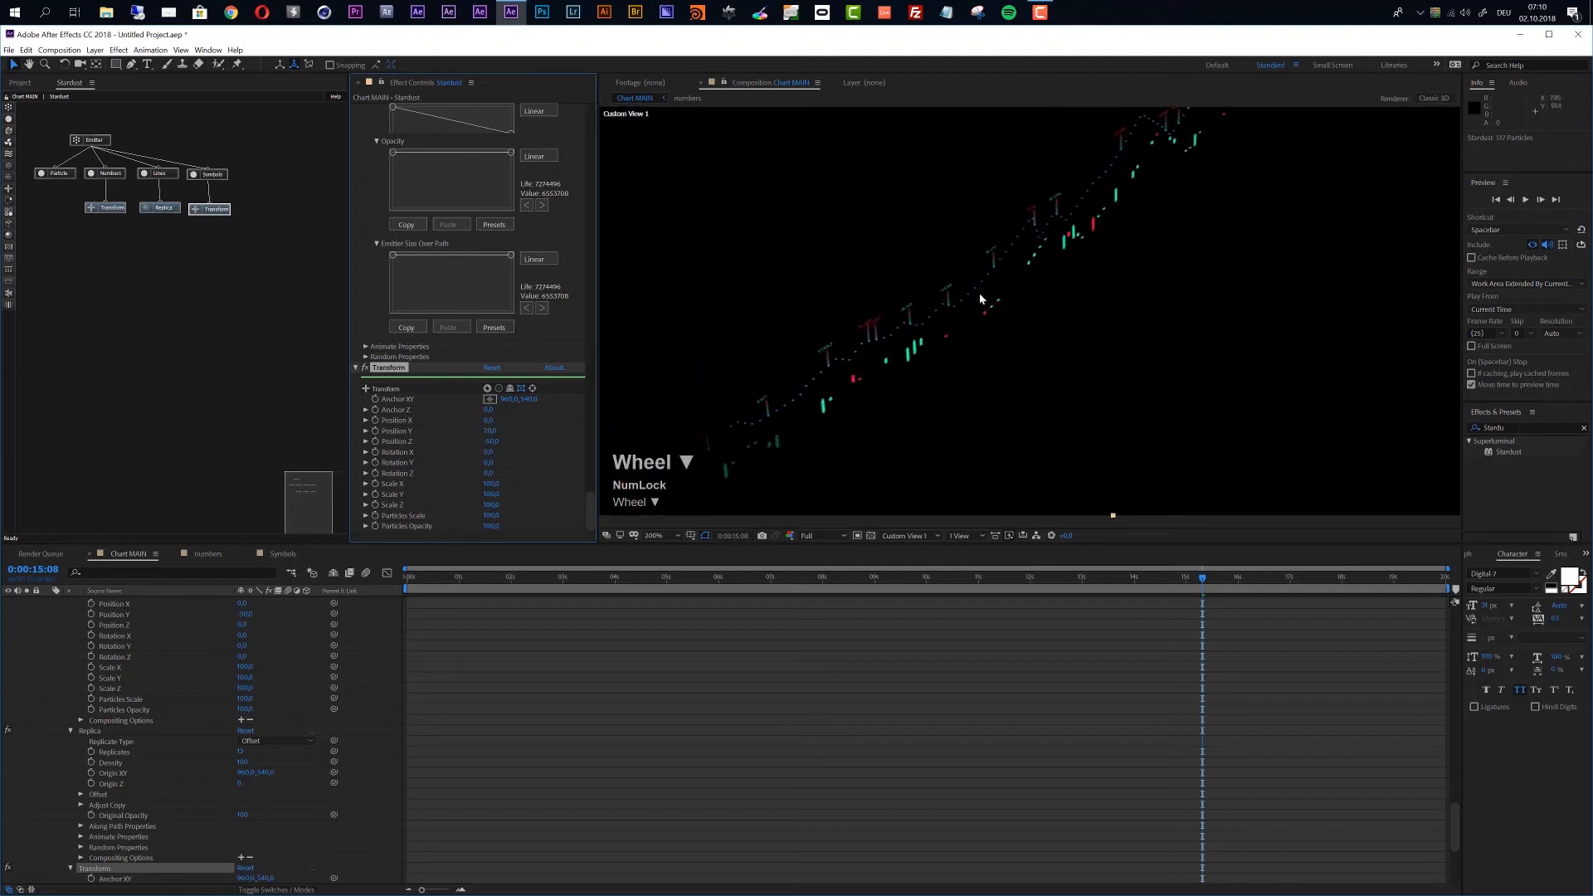
pyautogui.scroll(-1, 969, 304)
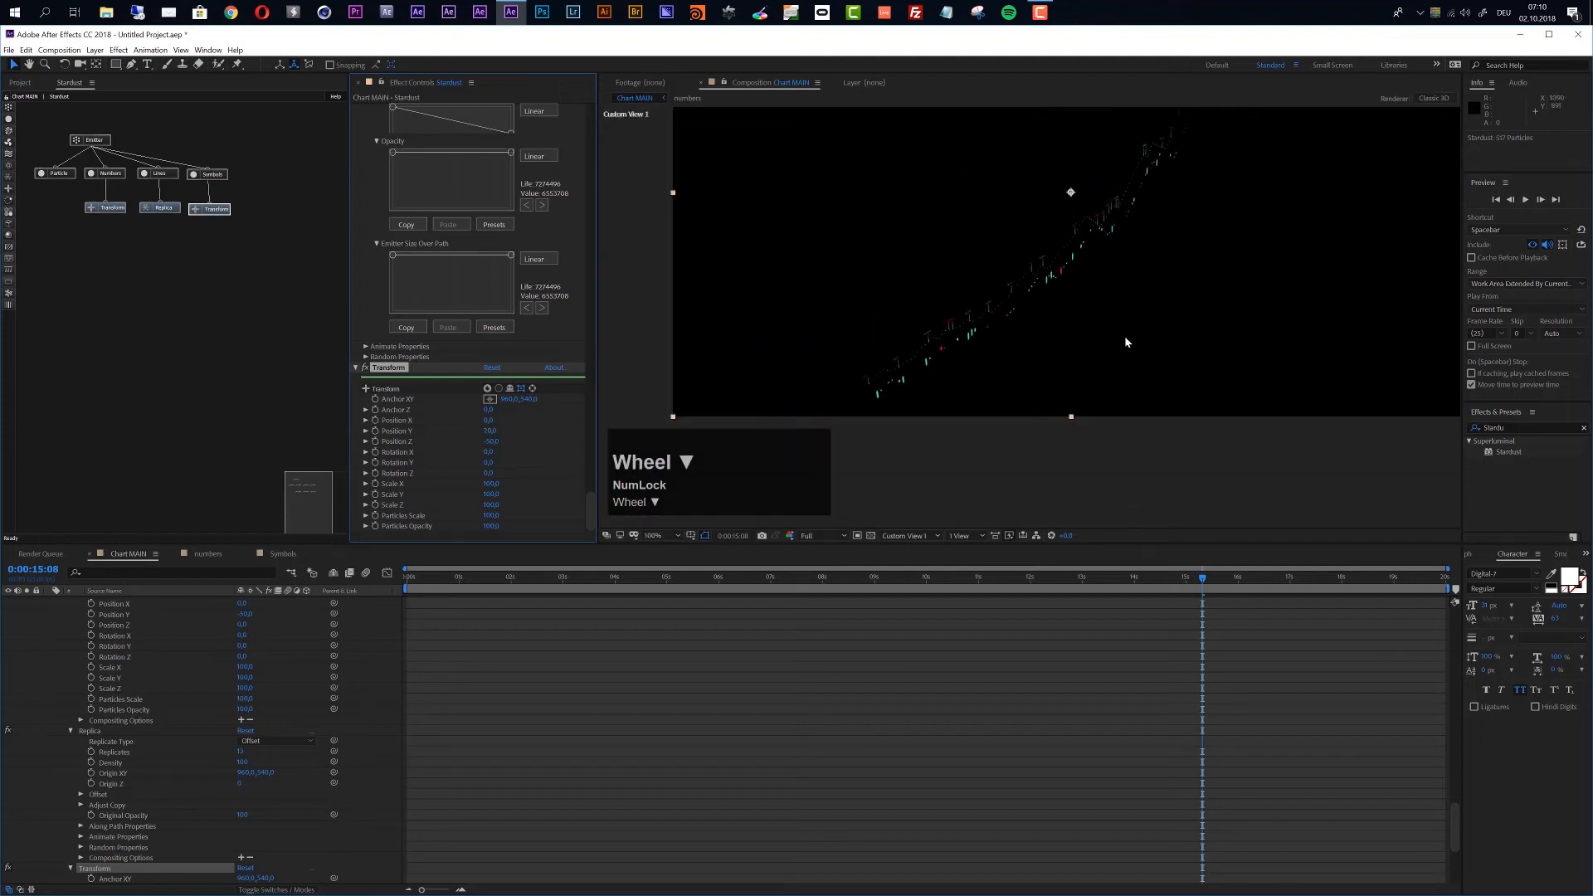
pyautogui.moveTo(1188, 581); pyautogui.dragTo(936, 590)
pyautogui.scroll(1, 1007, 390)
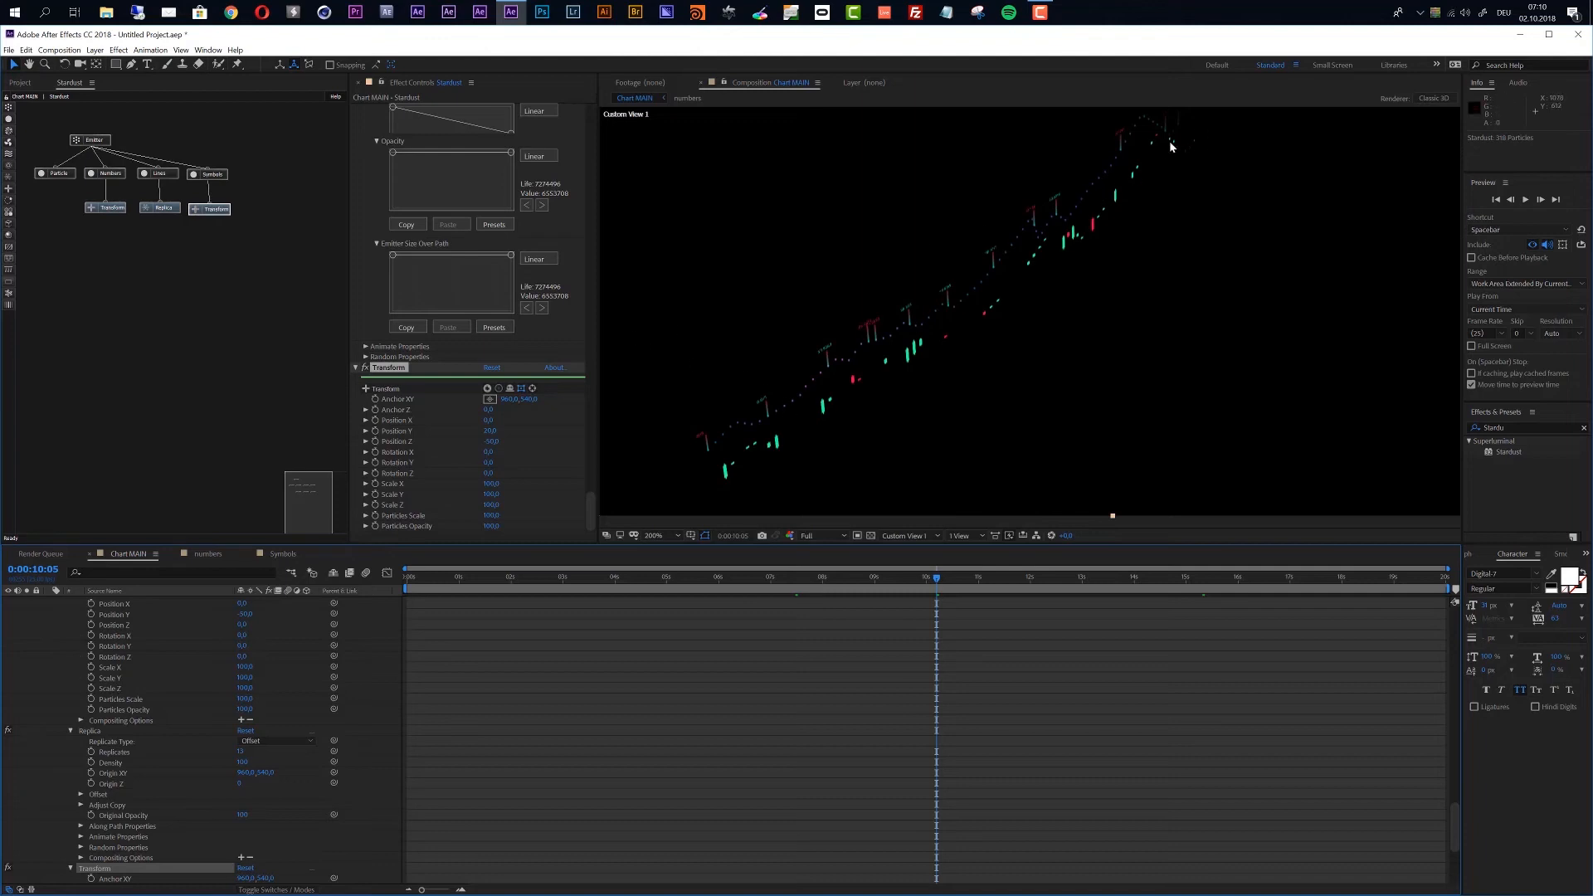
# Step: Duplicate the Emitter node and place the copy in the empty area beyond the Symbols branch
pyautogui.click(94, 139)
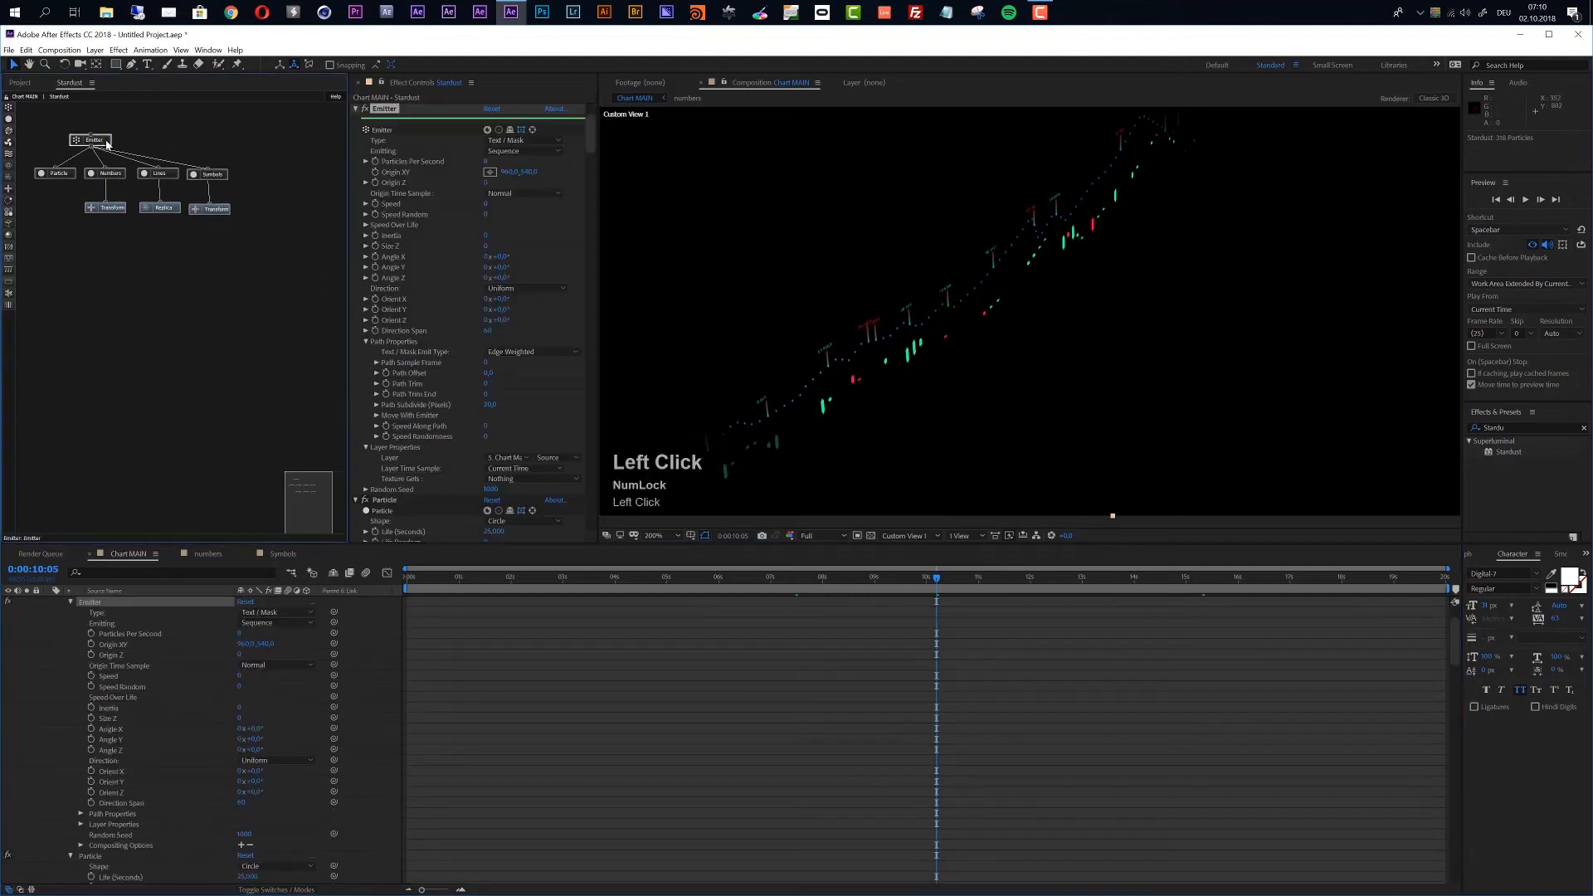
pyautogui.hotkey('ctrl', 'd')
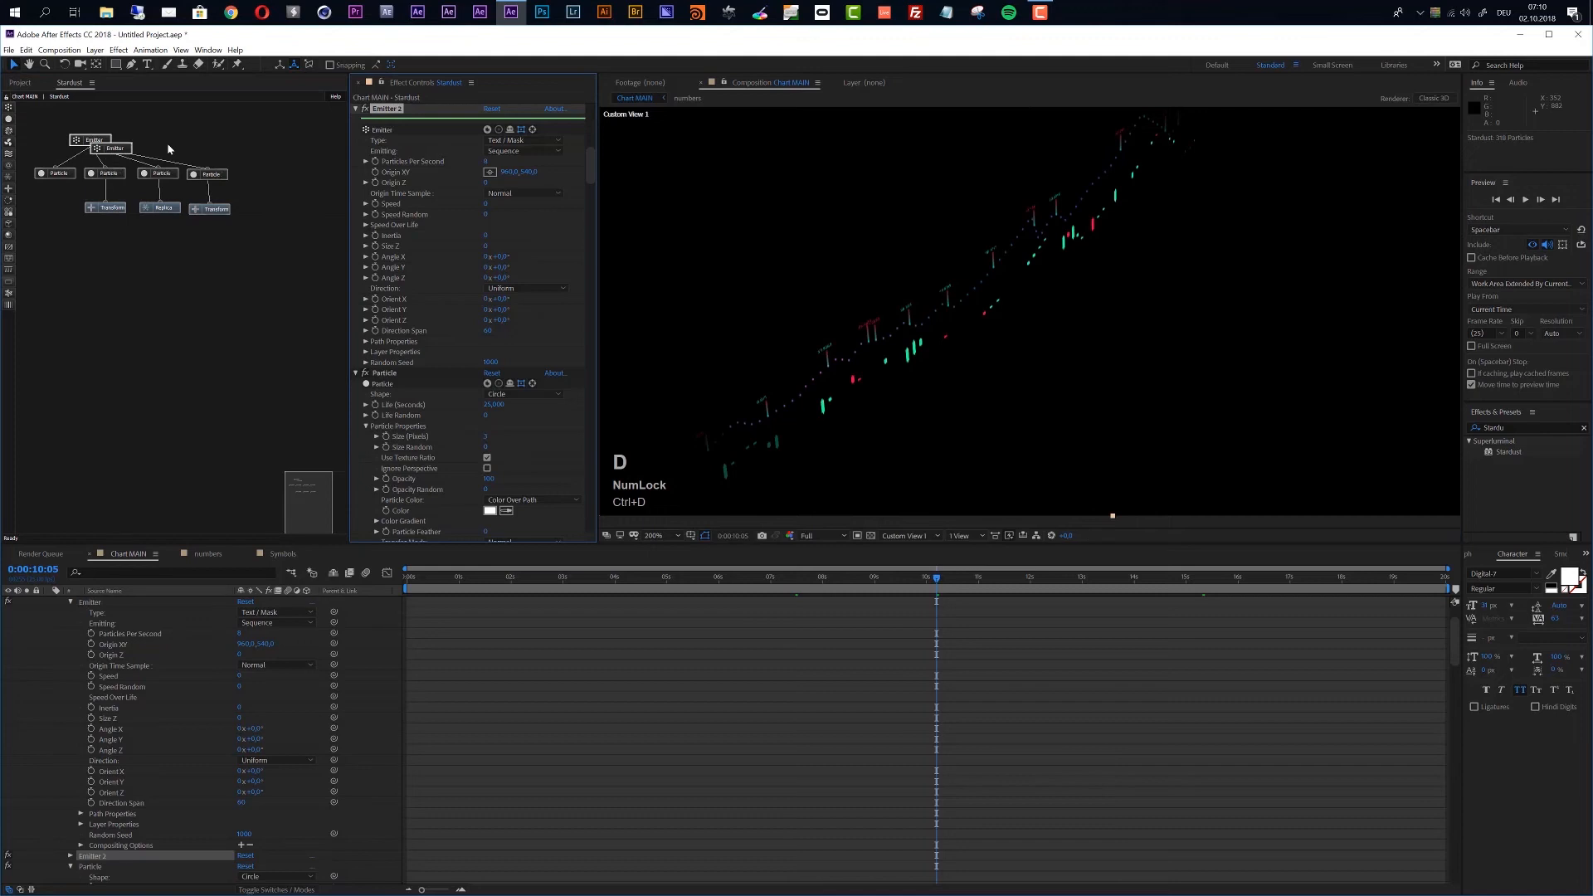
pyautogui.click(167, 144)
pyautogui.moveTo(129, 150); pyautogui.dragTo(324, 143)
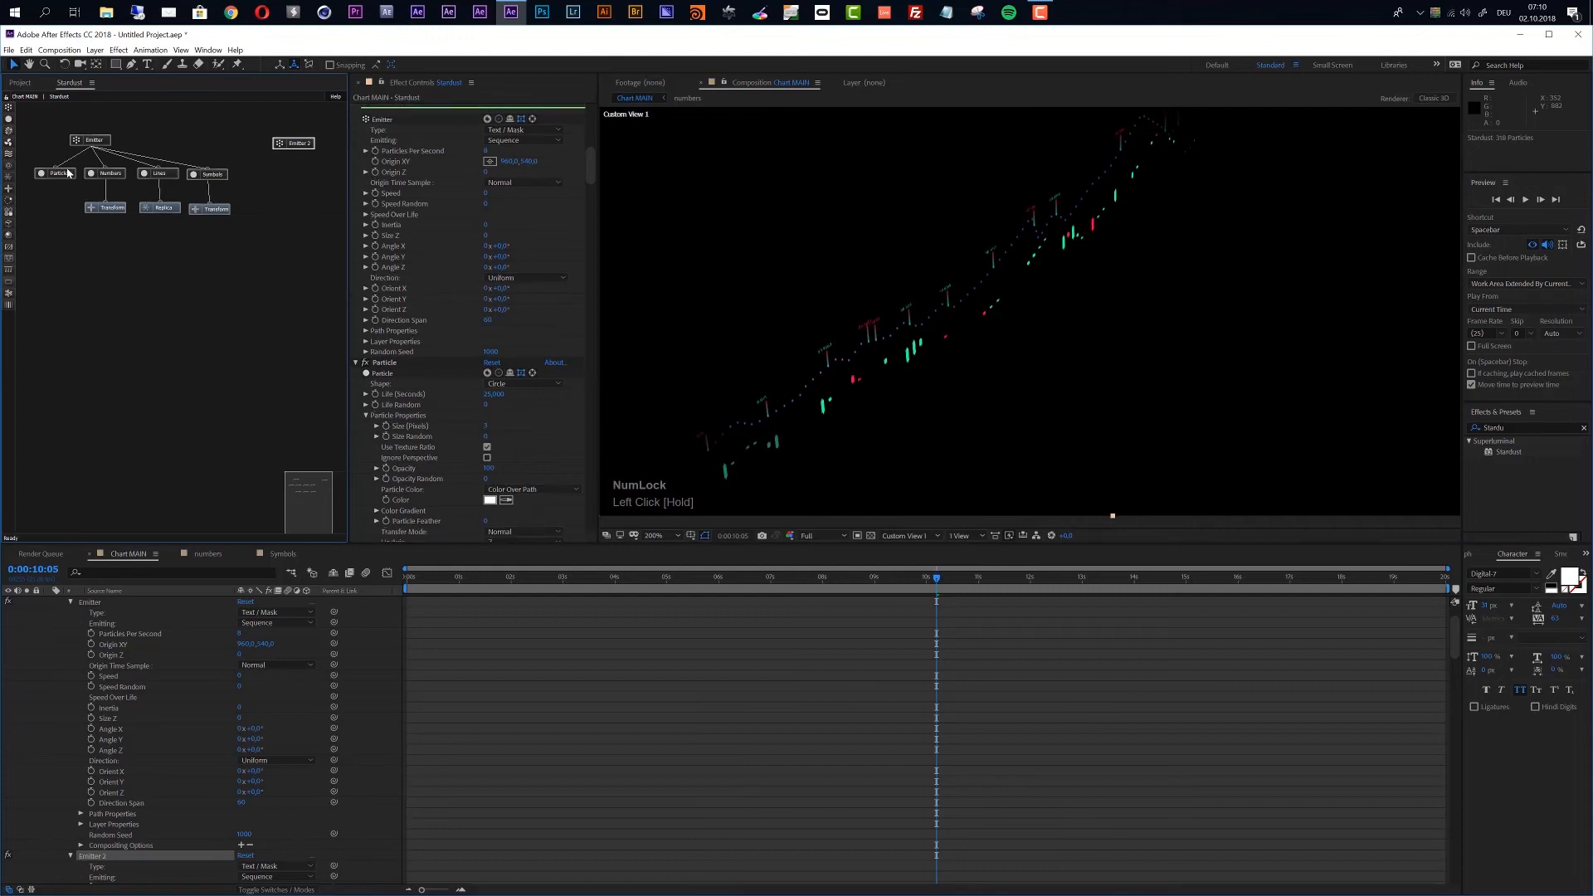
# Step: Duplicate the Particle node and attach the copy below the Emitter 2 node
pyautogui.click(69, 174)
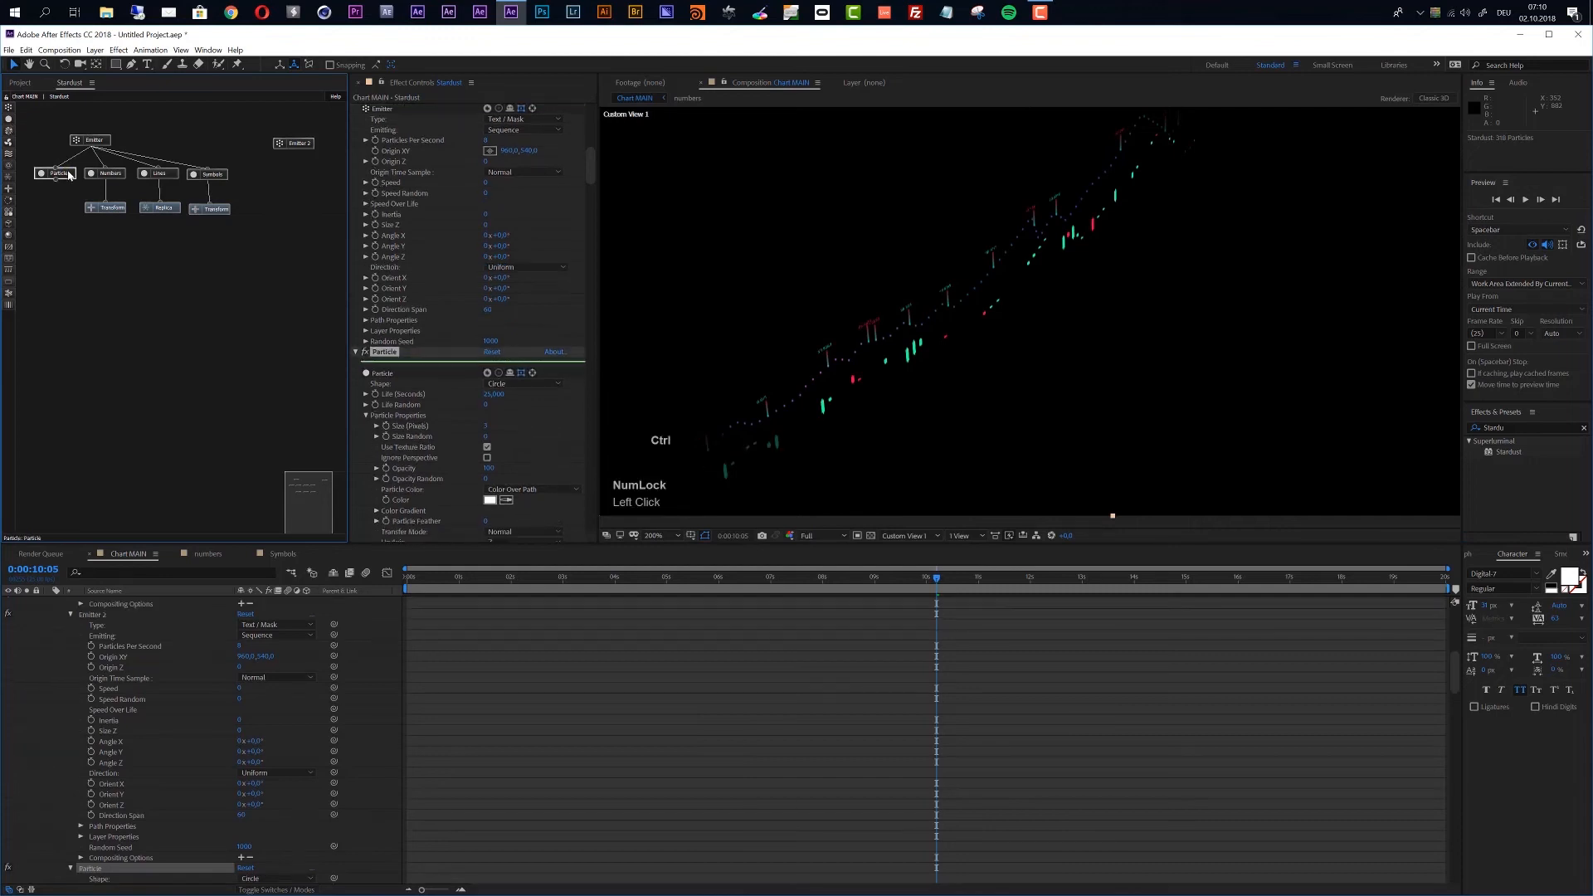
pyautogui.hotkey('ctrl', 'd')
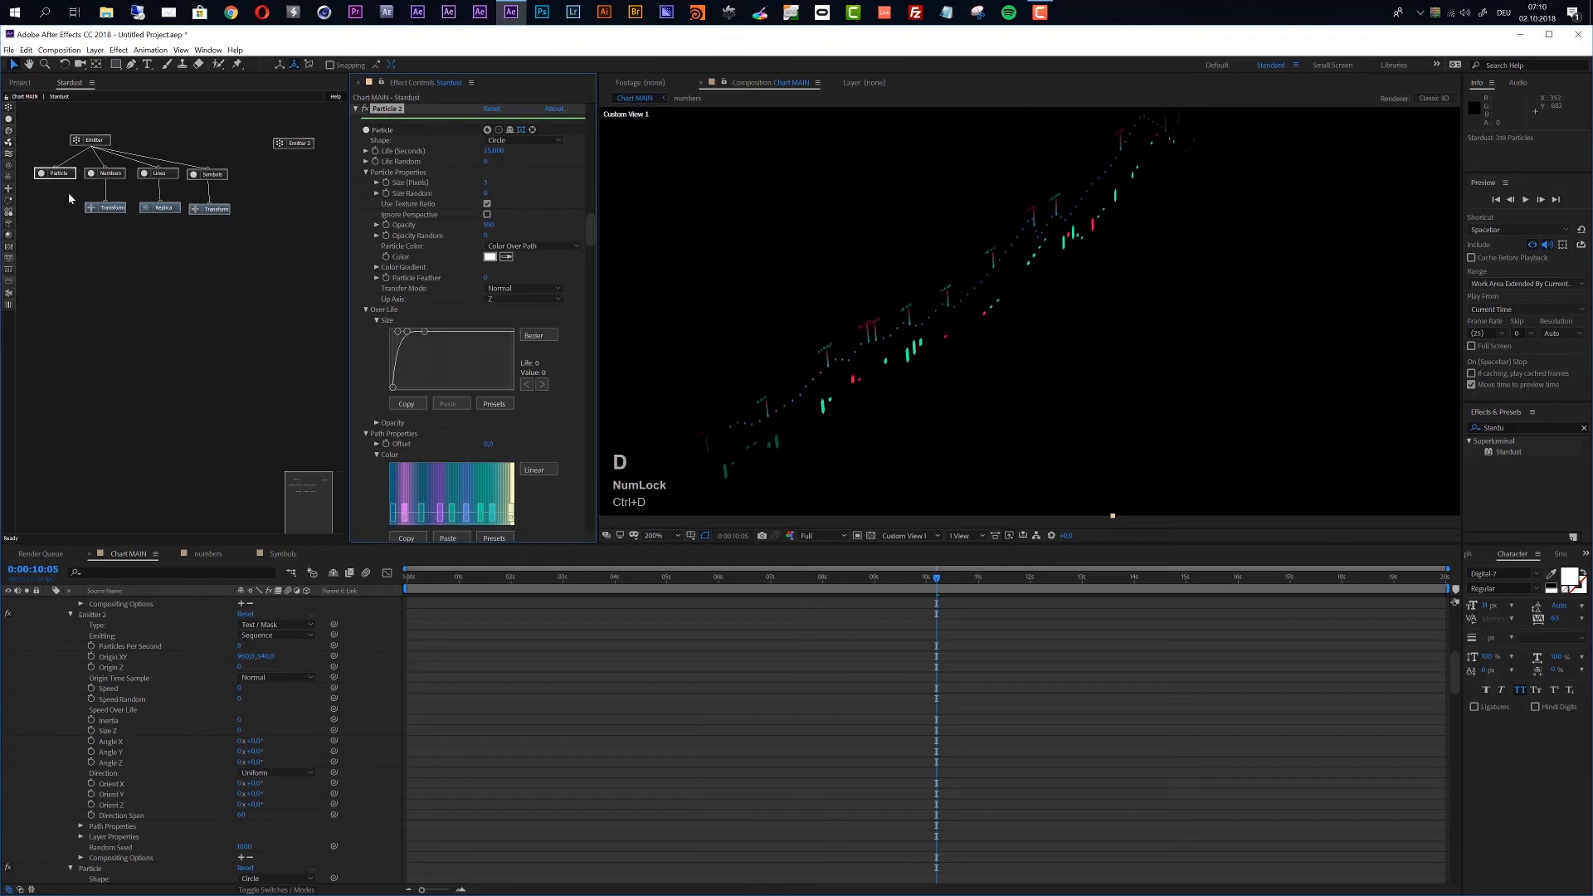
pyautogui.click(71, 188)
pyautogui.moveTo(78, 185); pyautogui.dragTo(295, 171)
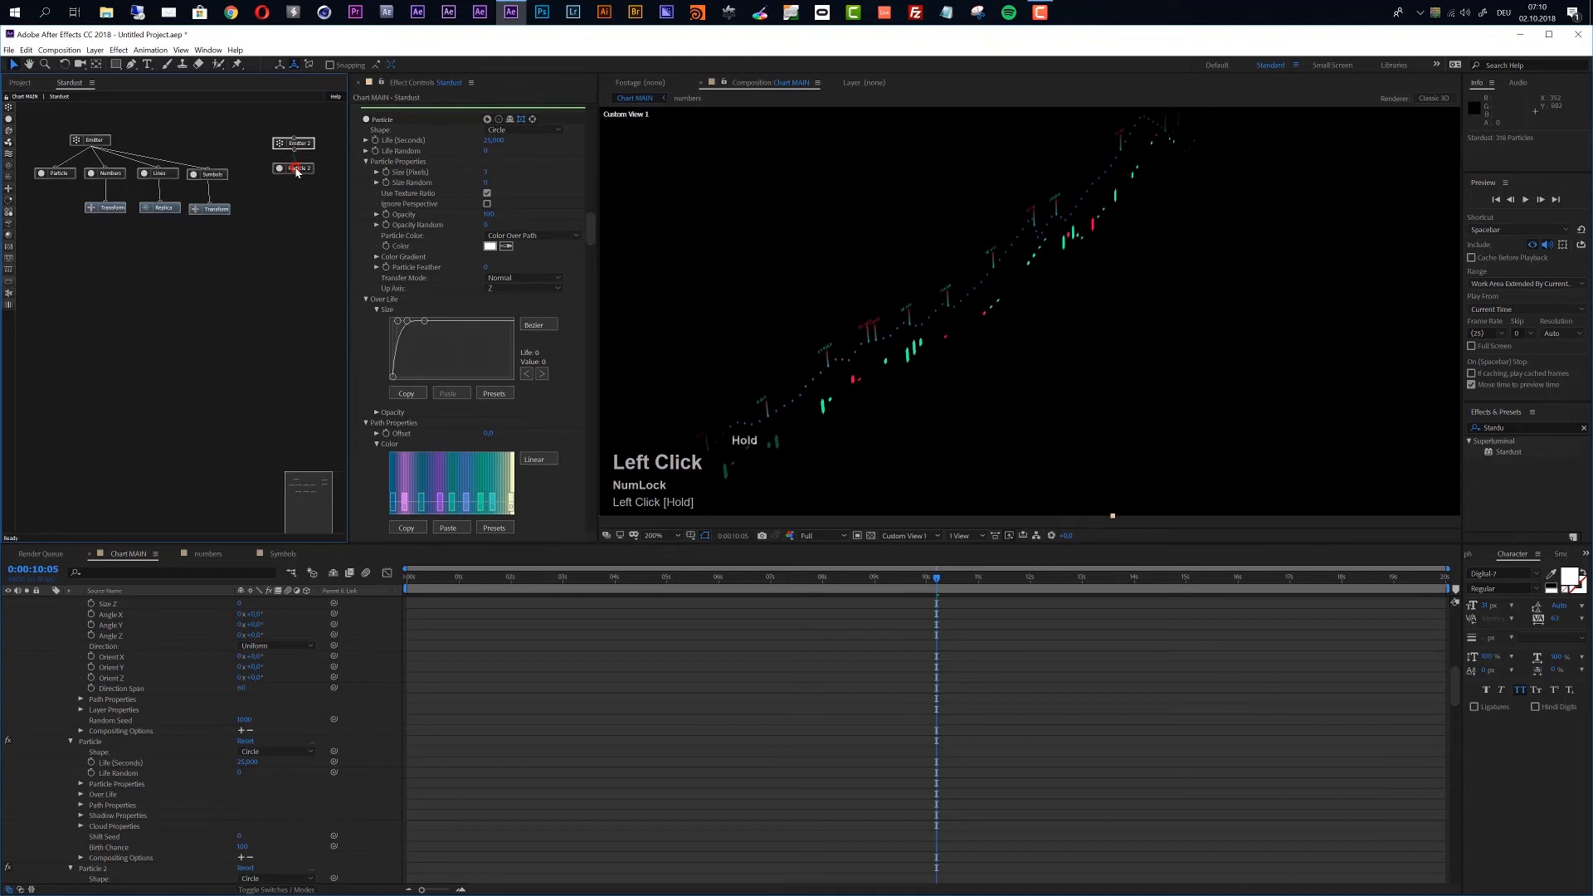
# Step: Try a Path Subdivide of 10 pixels on Emitter 2 and settle on 5 pixels for a denser chart line
pyautogui.click(299, 147)
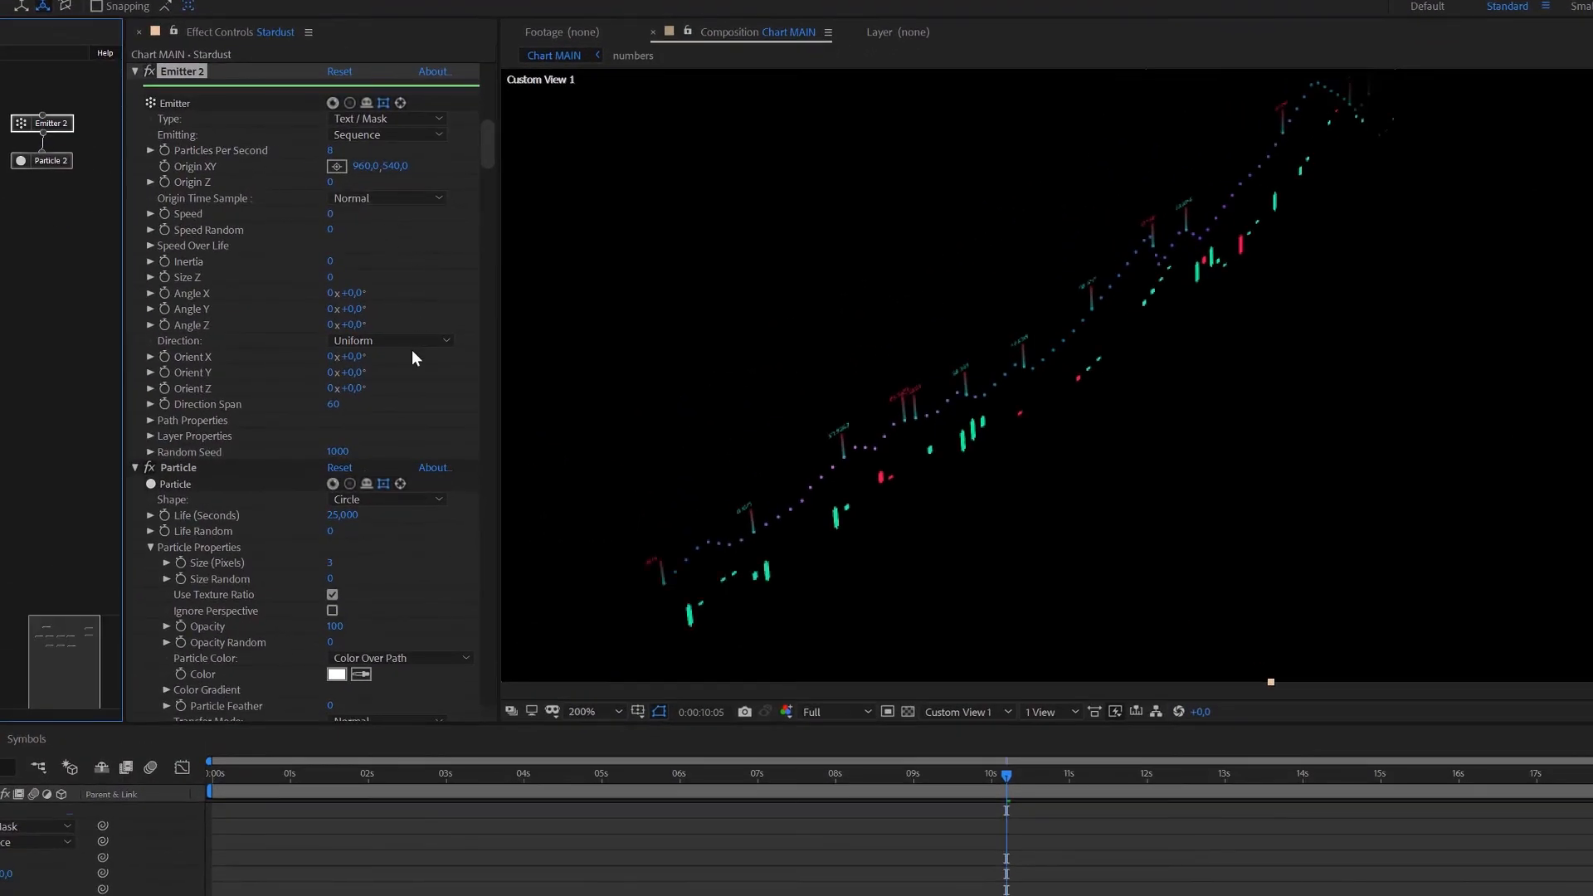
pyautogui.click(150, 421)
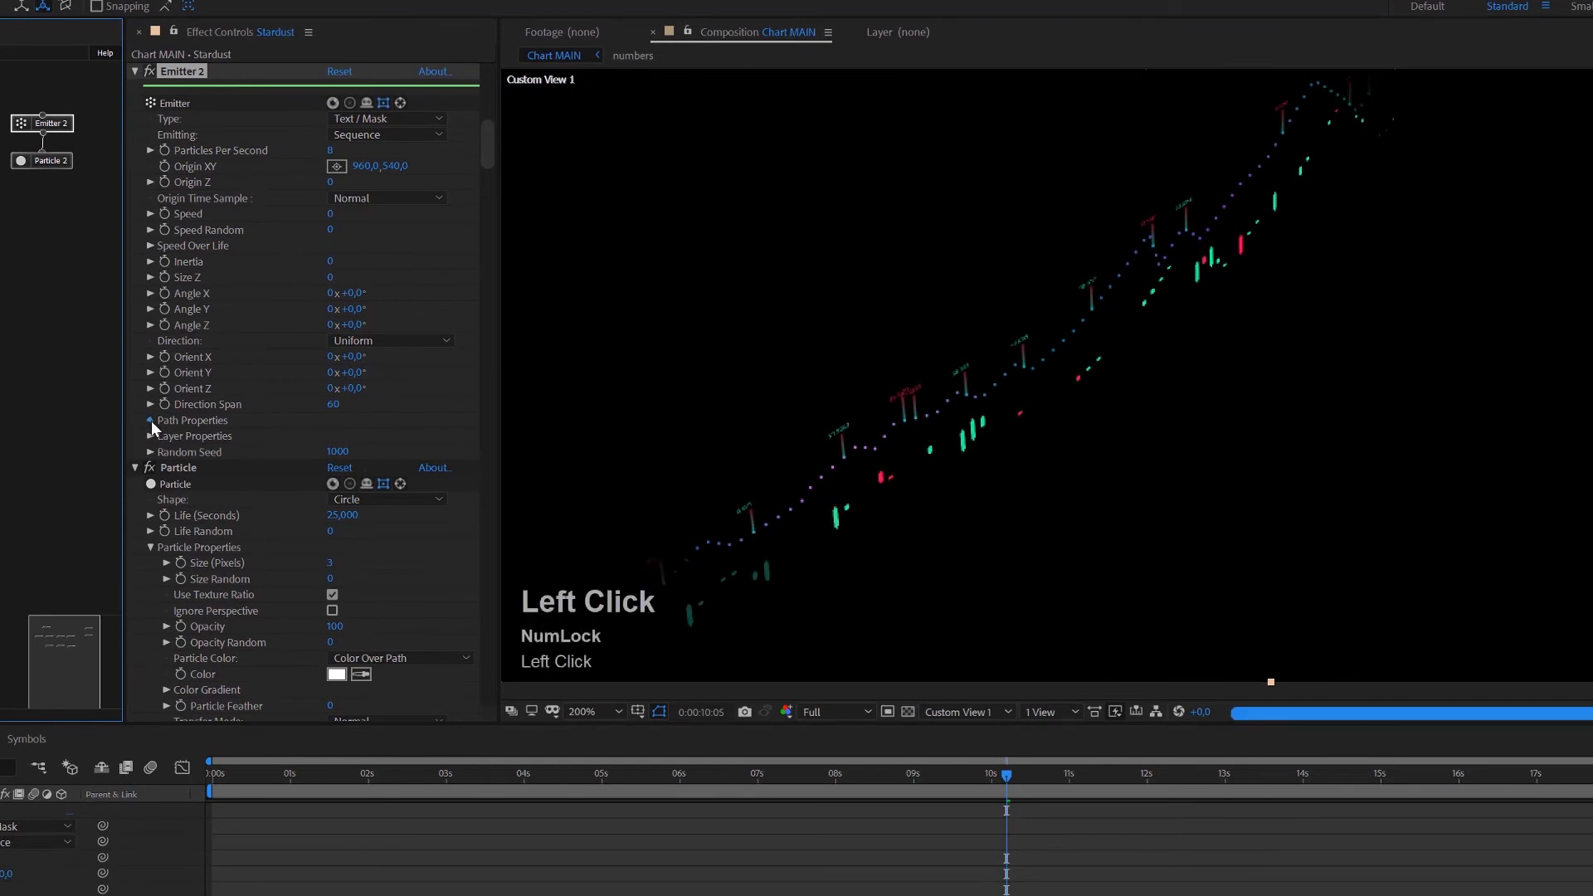
pyautogui.click(338, 517)
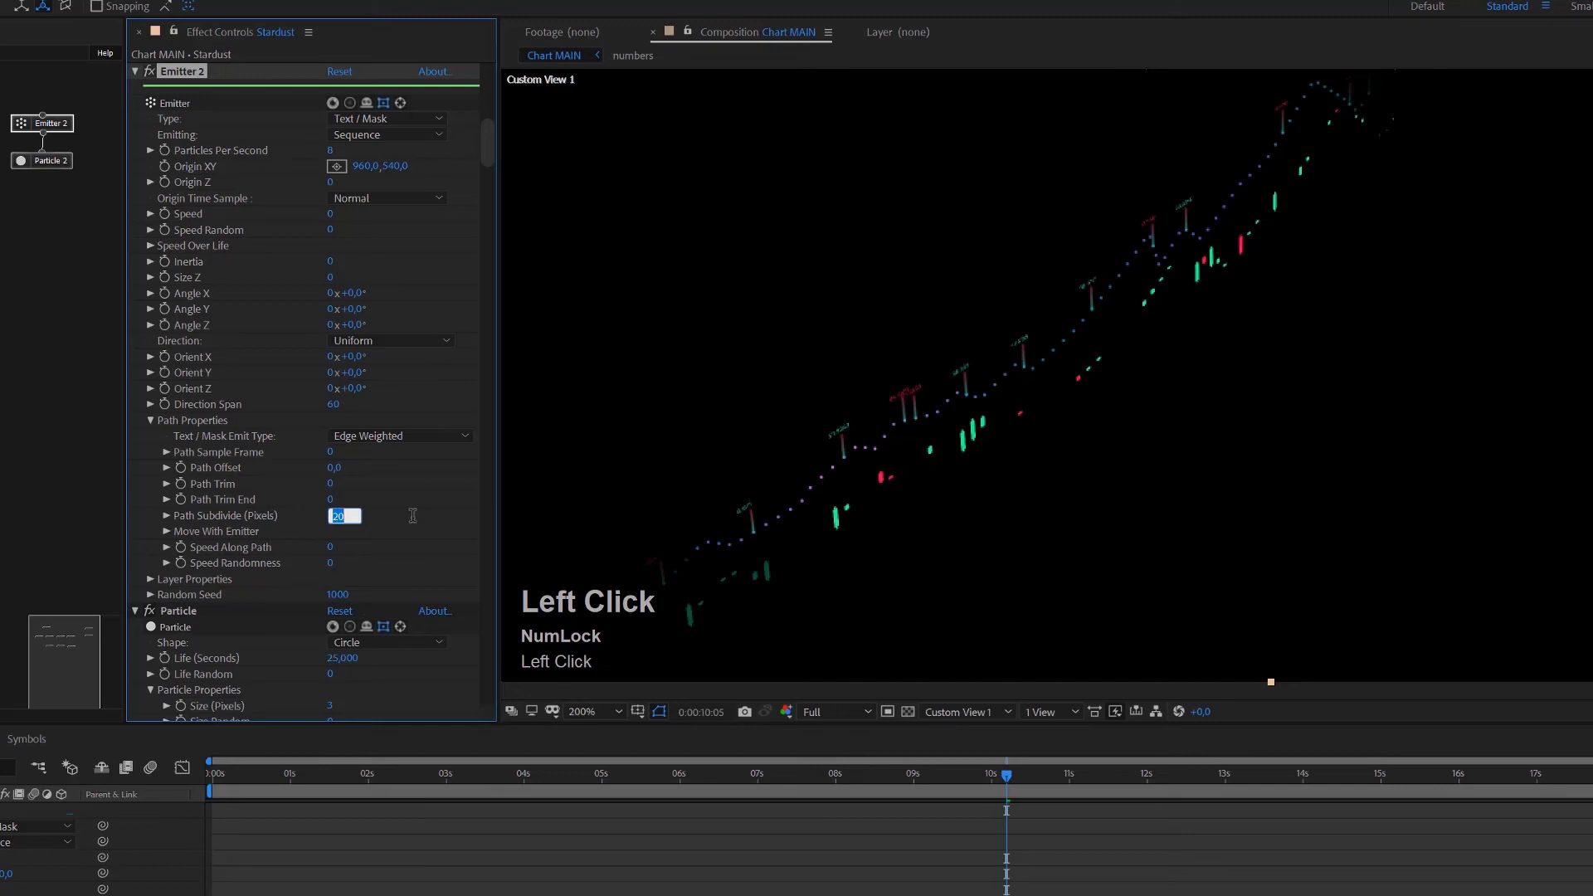
pyautogui.write('10')
pyautogui.press('Return')
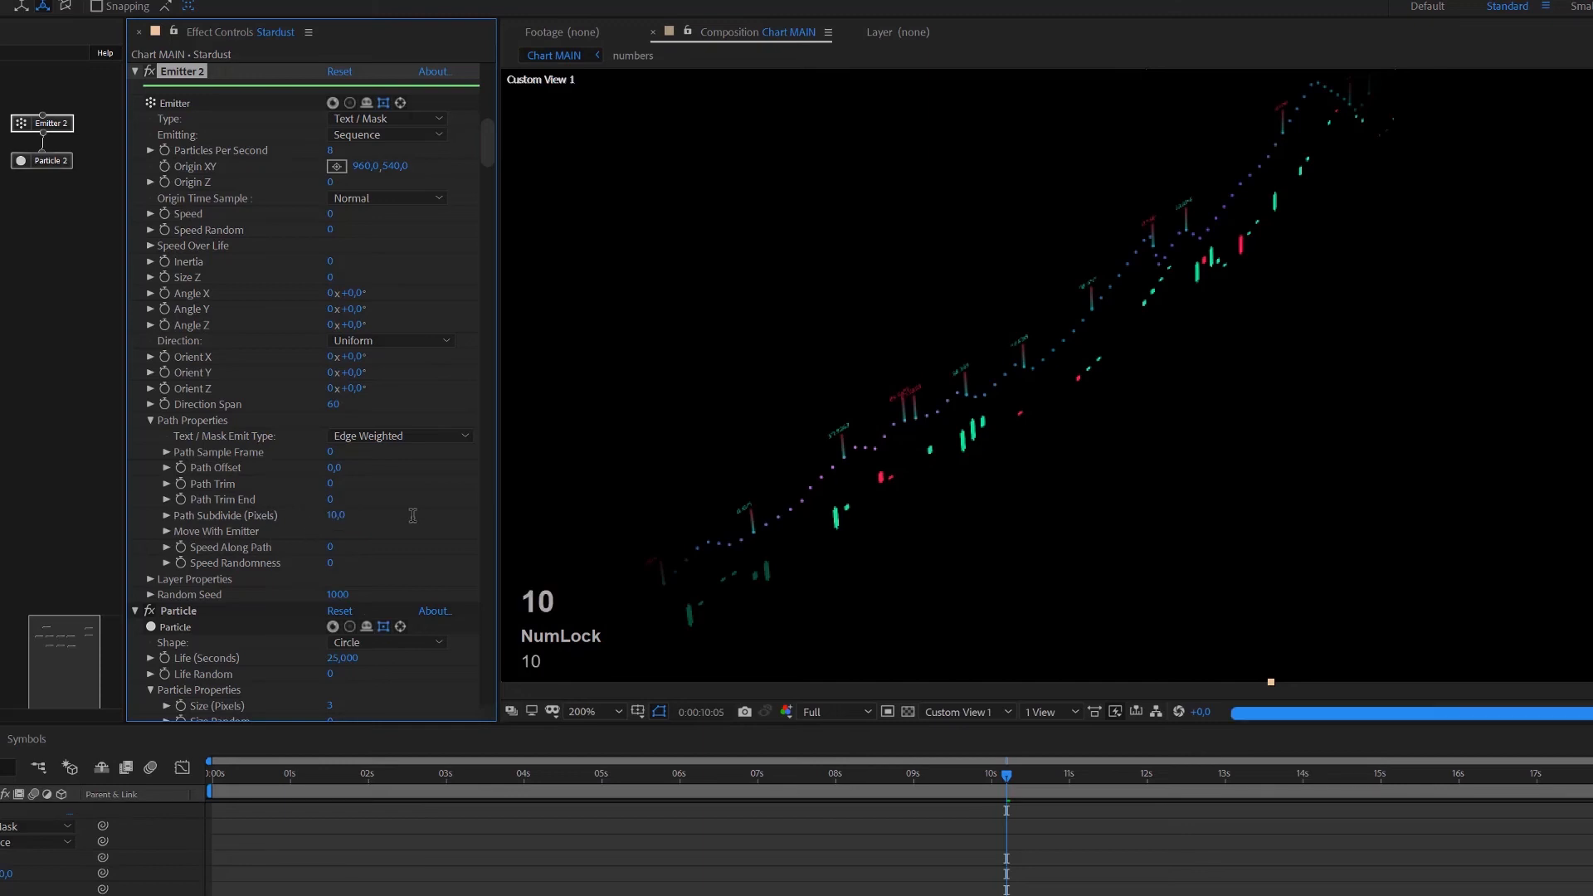
pyautogui.scroll(1, 1047, 427)
pyautogui.scroll(-1, 1160, 401)
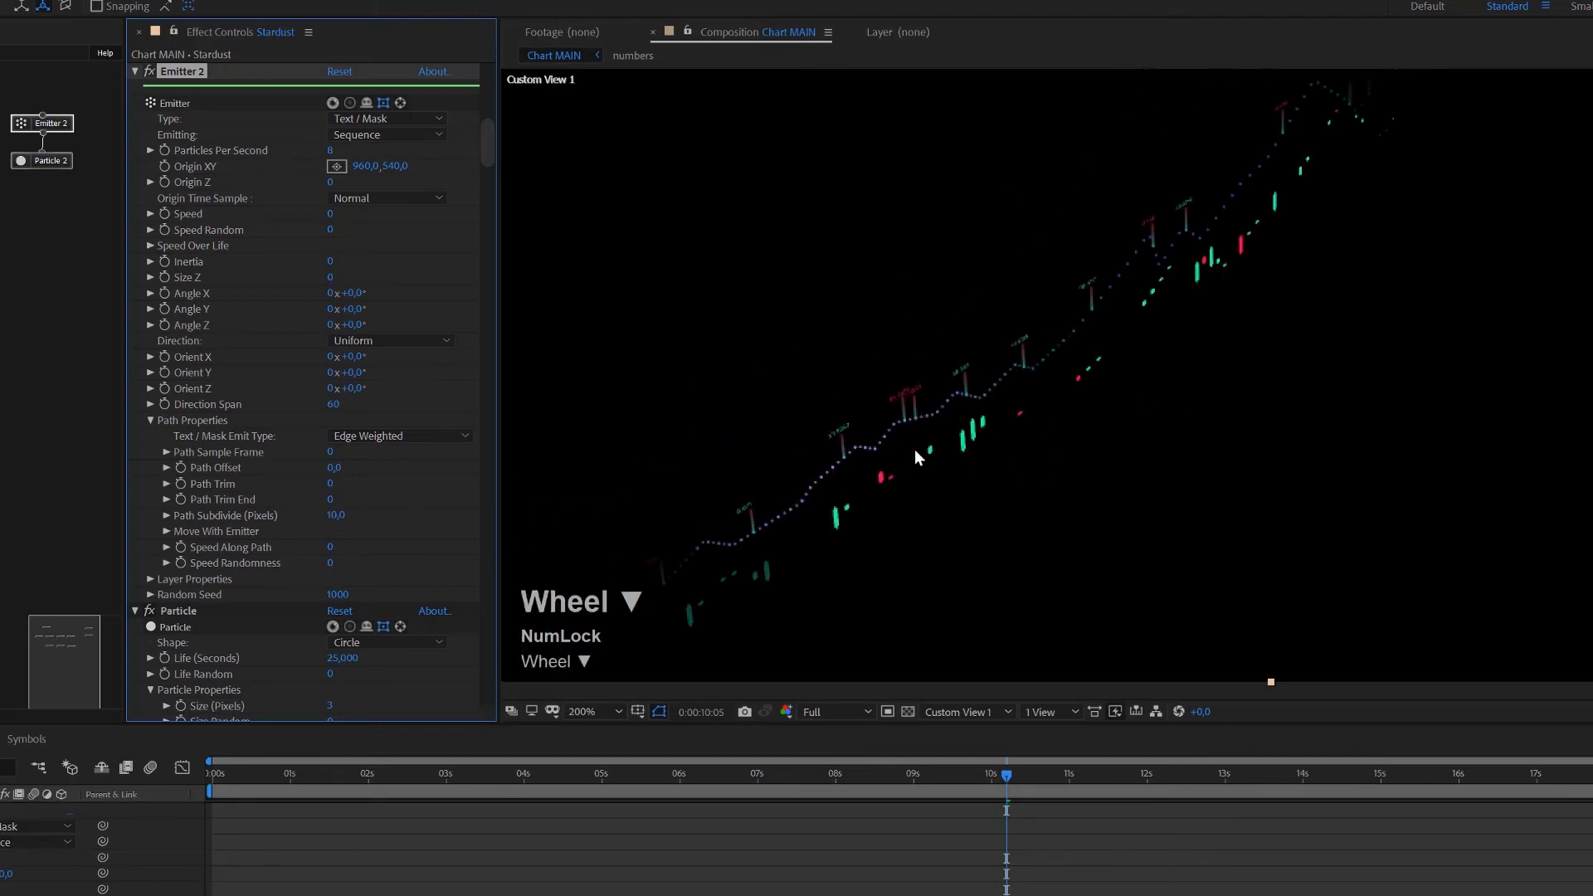
pyautogui.click(340, 515)
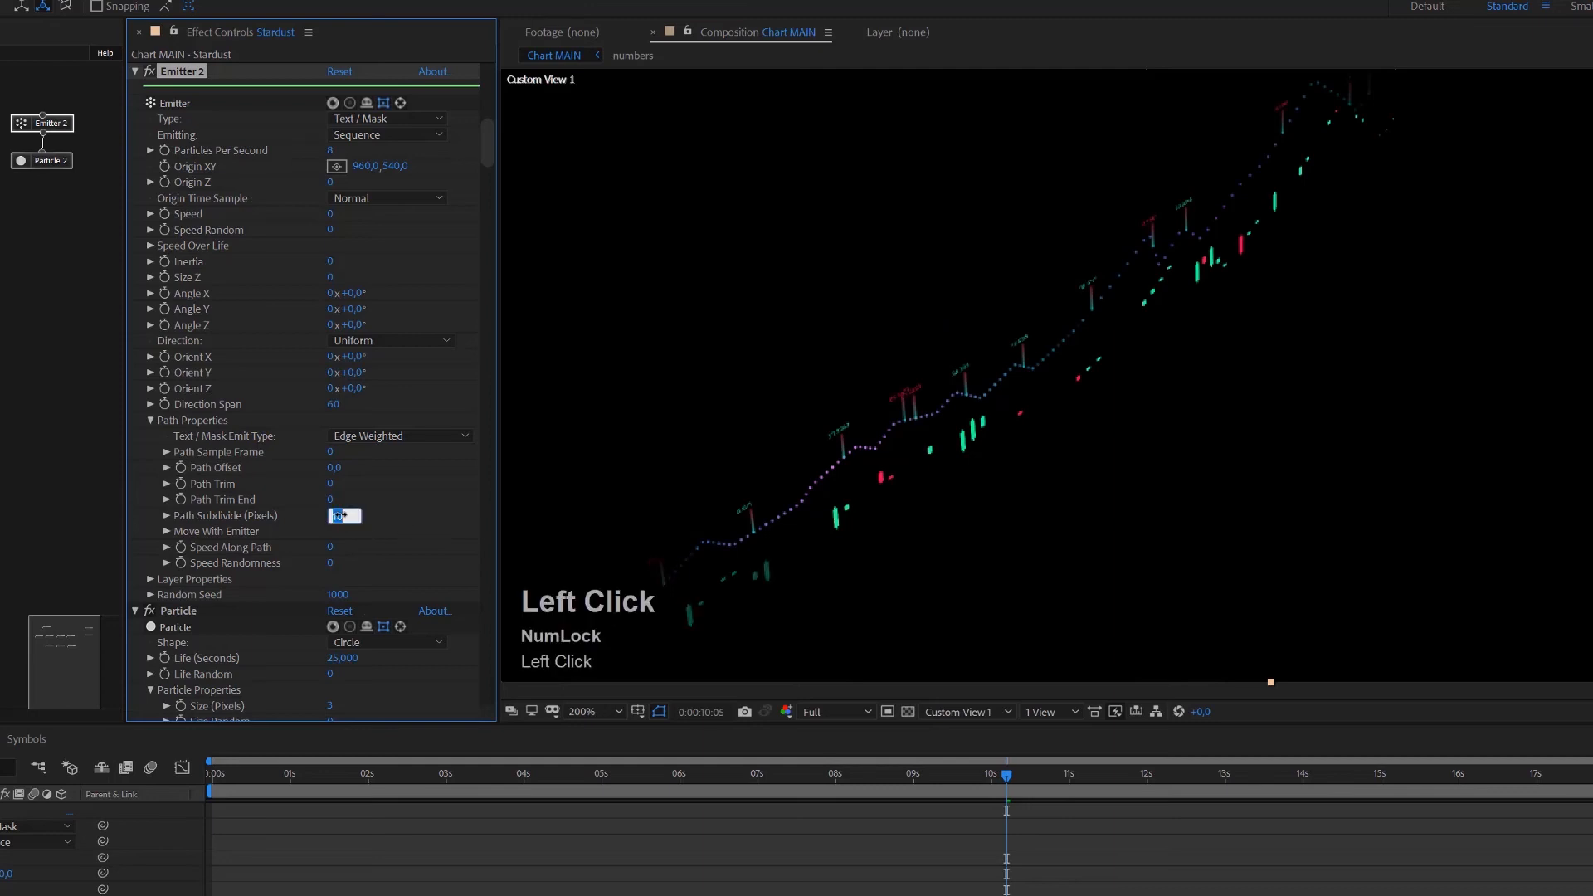
pyautogui.write('5')
pyautogui.press('Return')
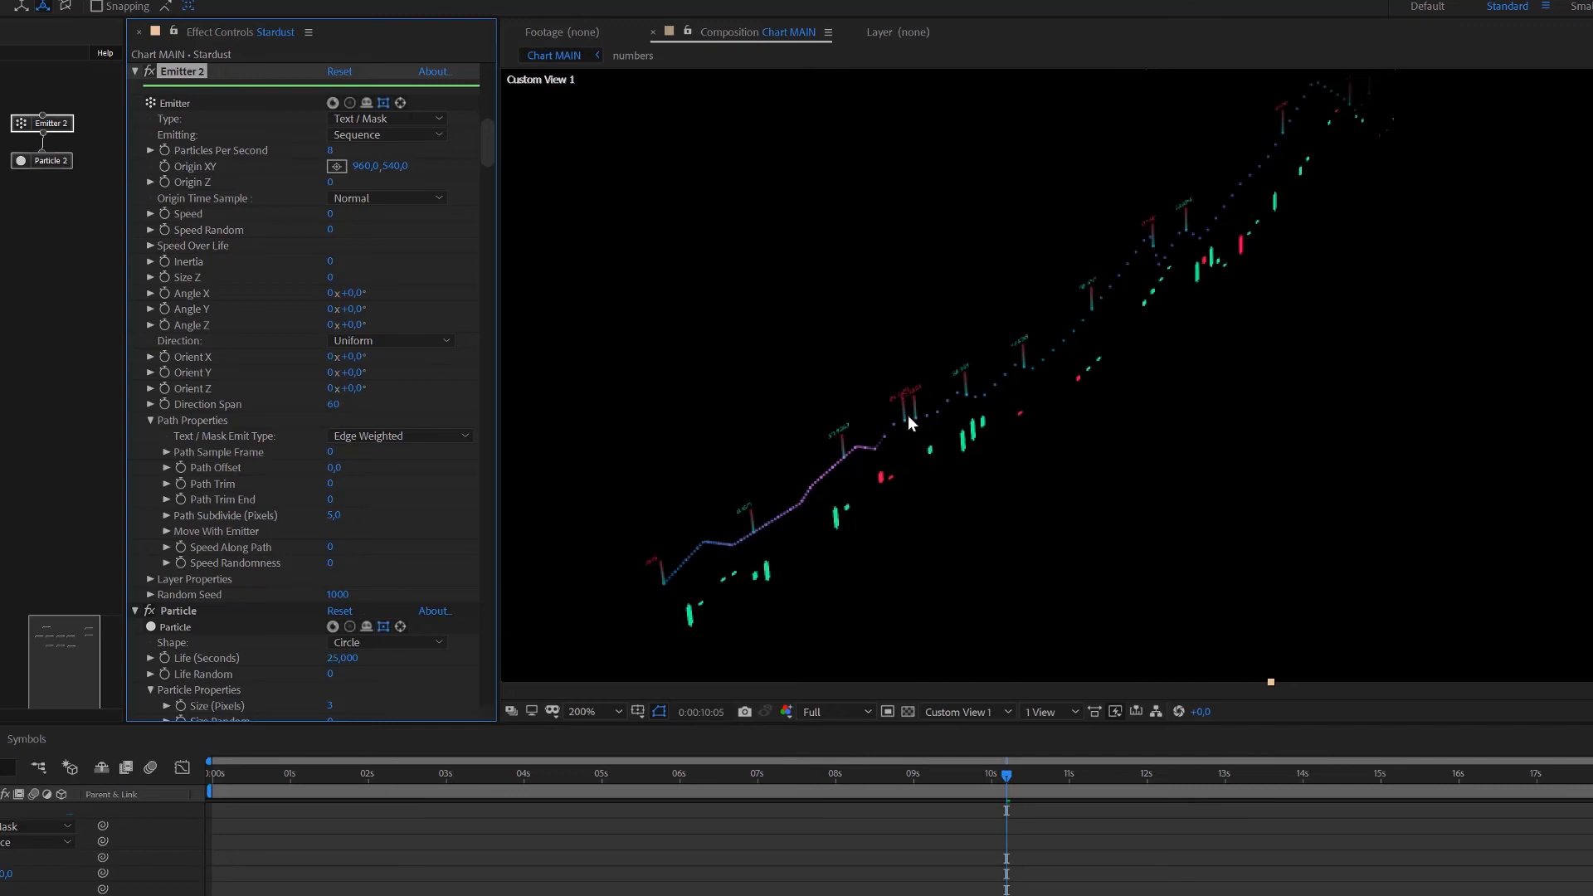
pyautogui.scroll(-2, 1066, 495)
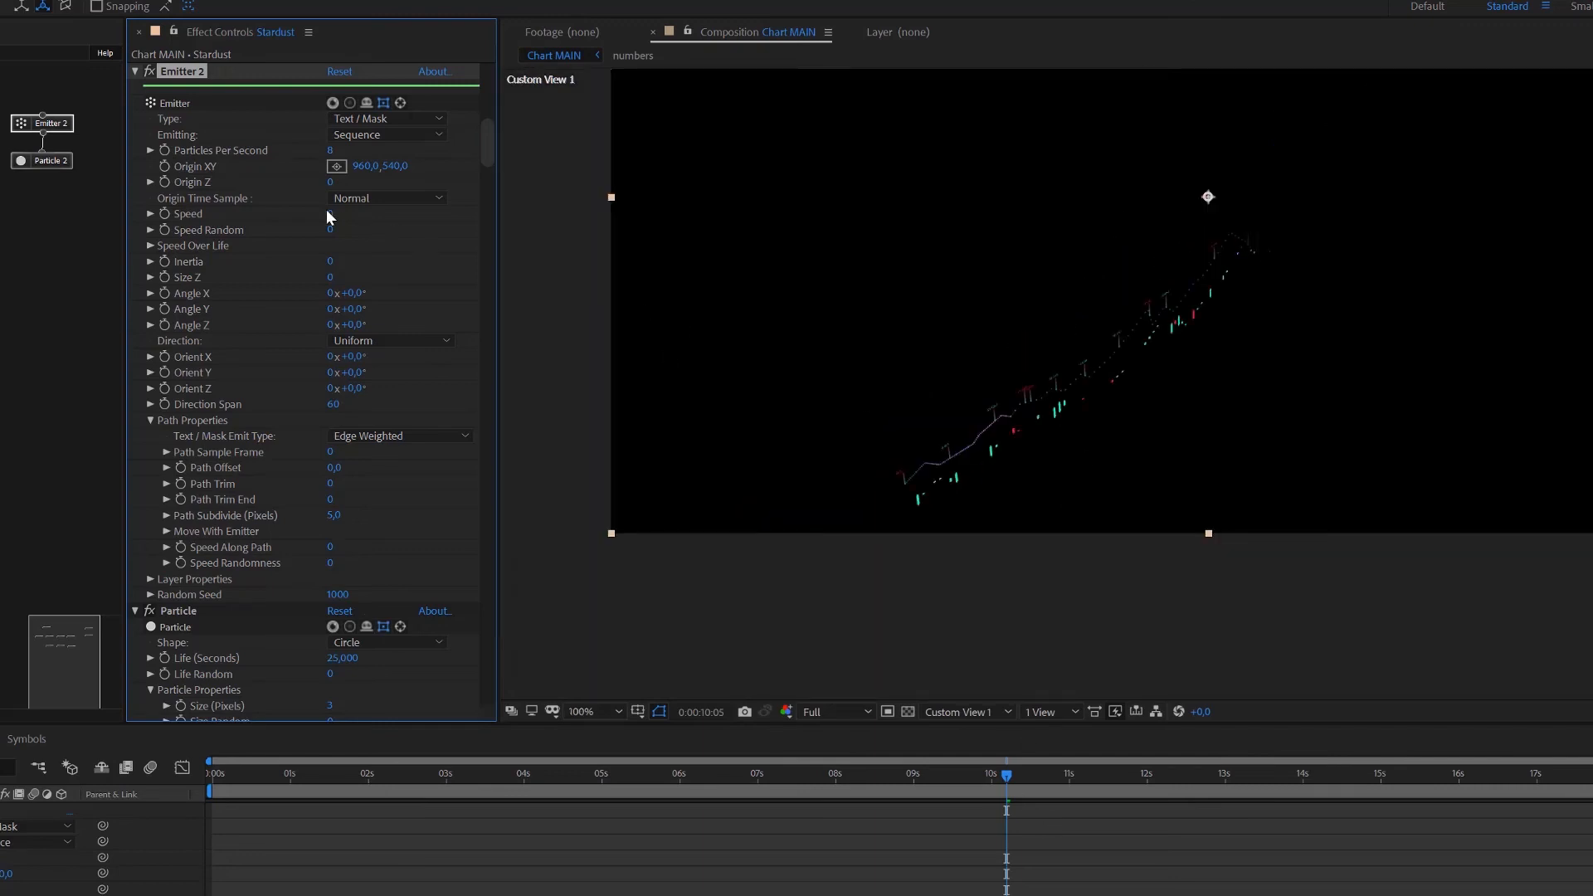
# Step: Move the current time to 0:00:11:20 and raise Particles Per Second of Emitter 2 to 140
pyautogui.moveTo(1006, 780); pyautogui.dragTo(1131, 788)
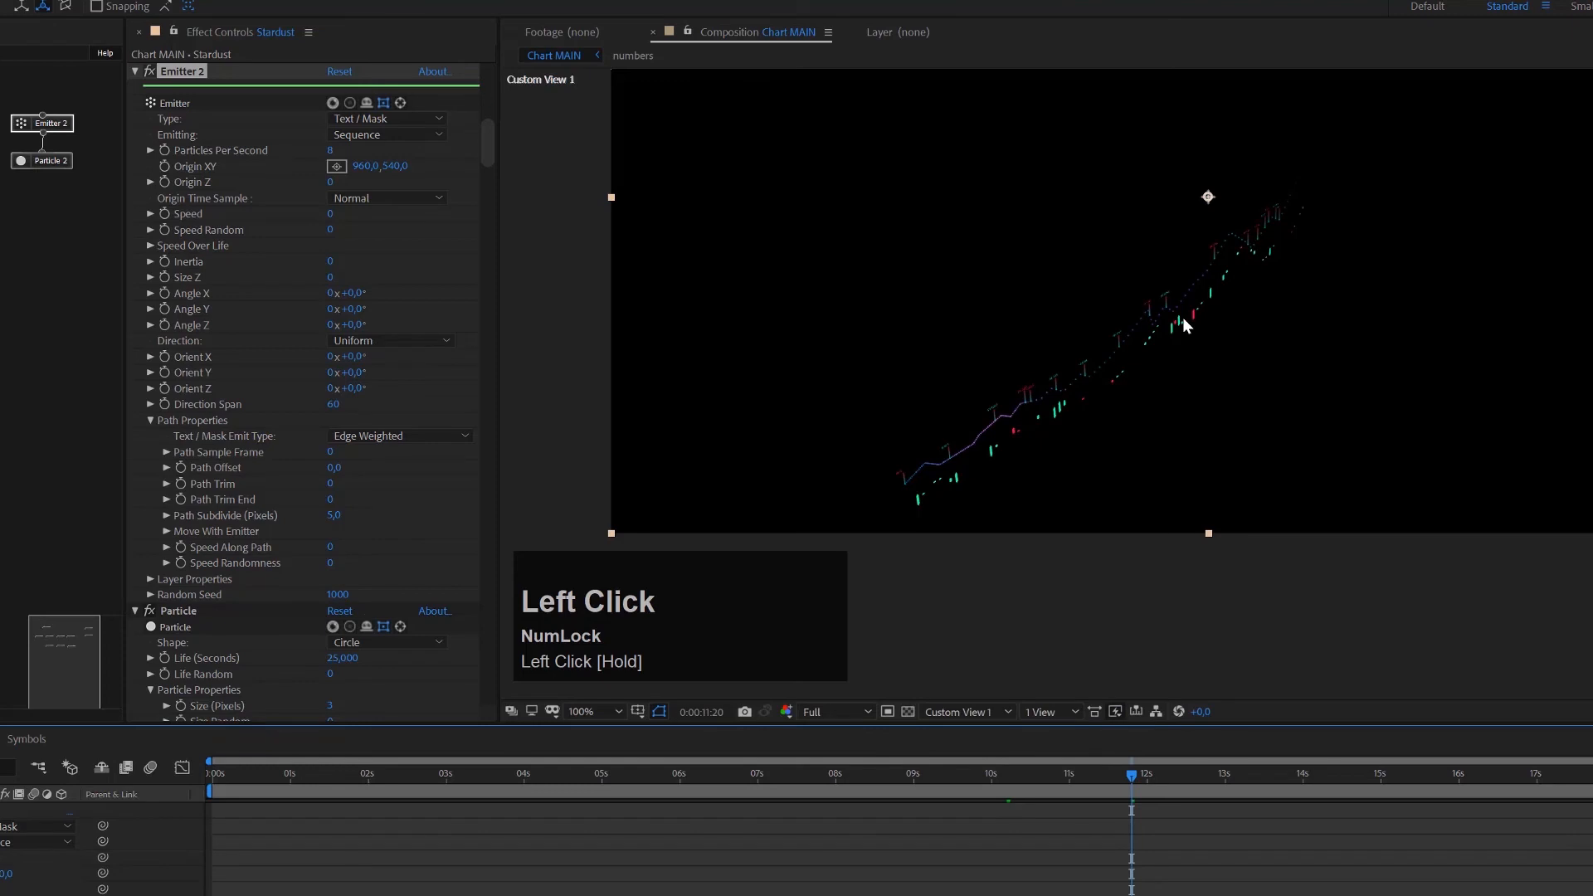
pyautogui.scroll(1, 1184, 324)
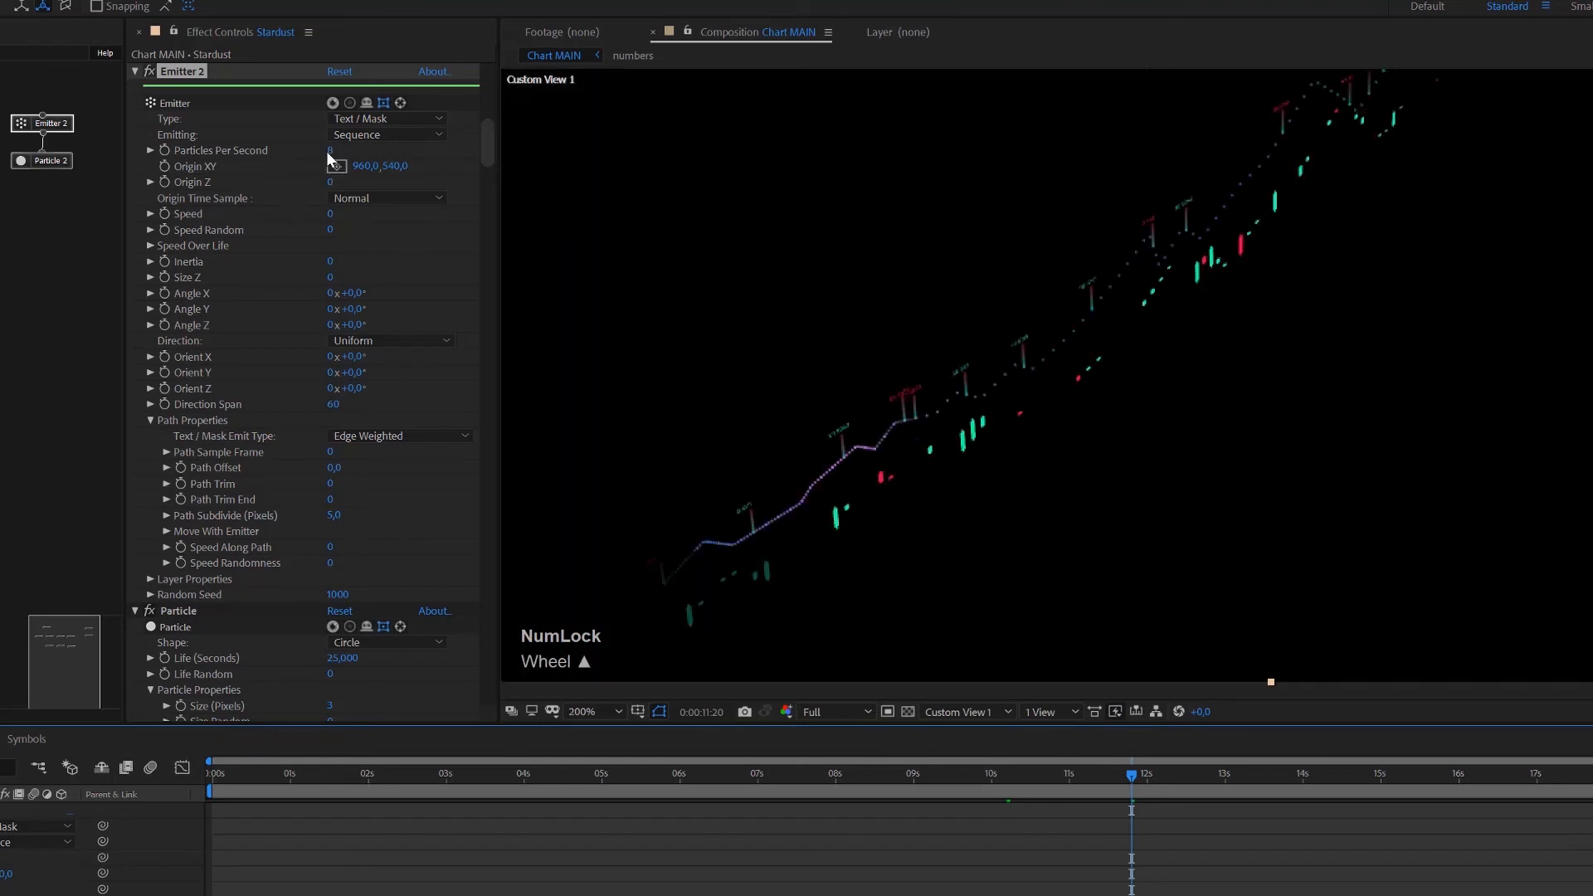
pyautogui.moveTo(336, 152); pyautogui.dragTo(343, 150)
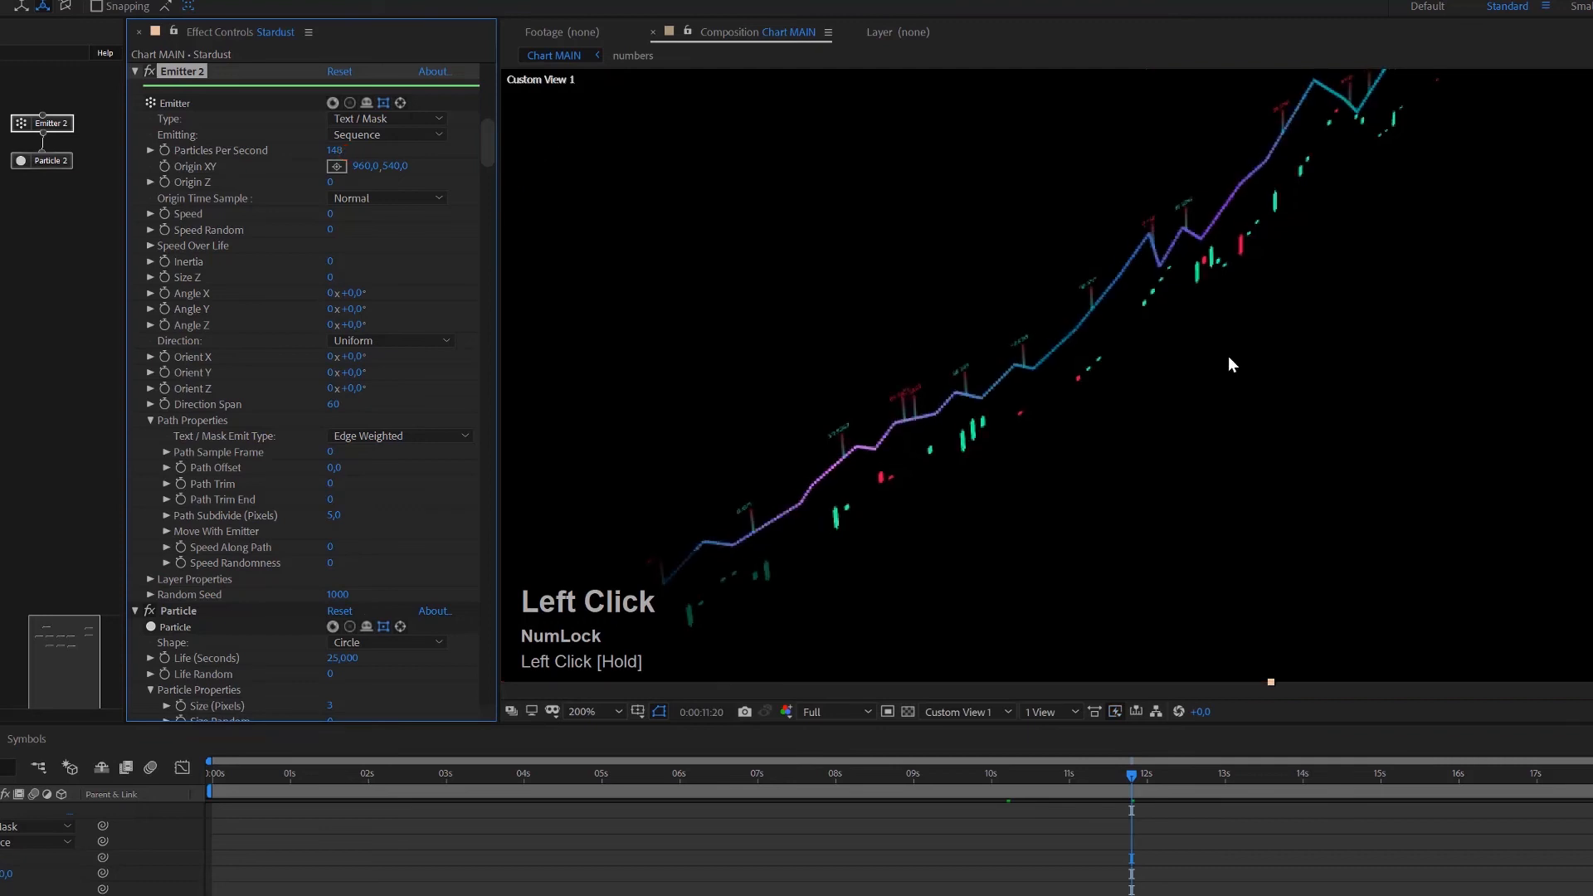
pyautogui.scroll(-1, 1229, 358)
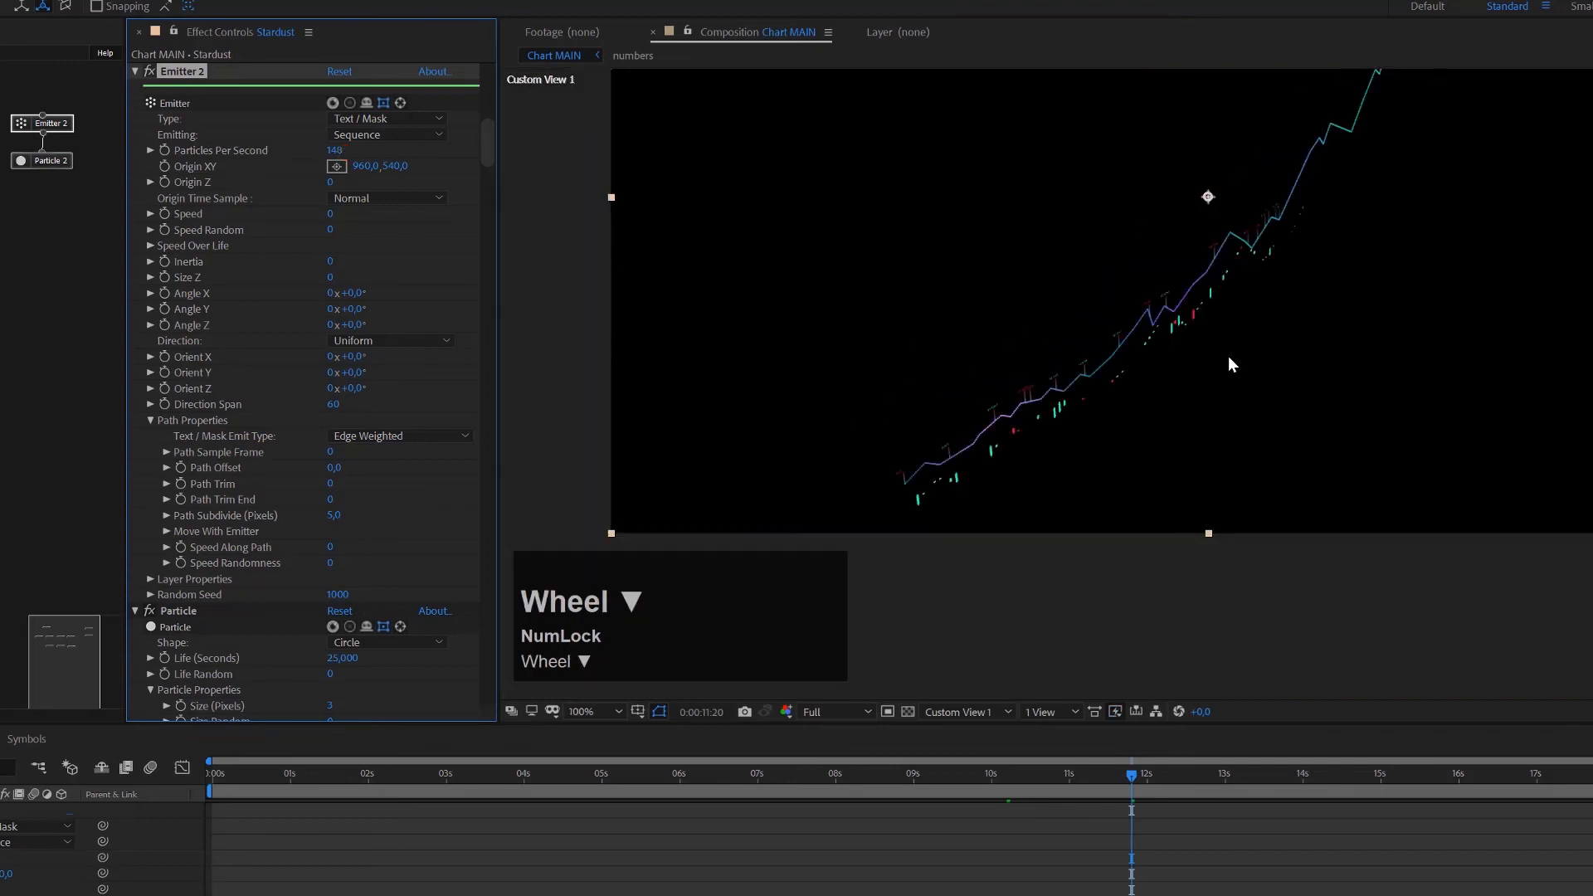
# Step: Try 40 and 30 as Particles Per Second of Emitter 2 and compare the line's end with the numbers and symbols
pyautogui.click(332, 150)
pyautogui.write('40')
pyautogui.press('Return')
pyautogui.click(332, 150)
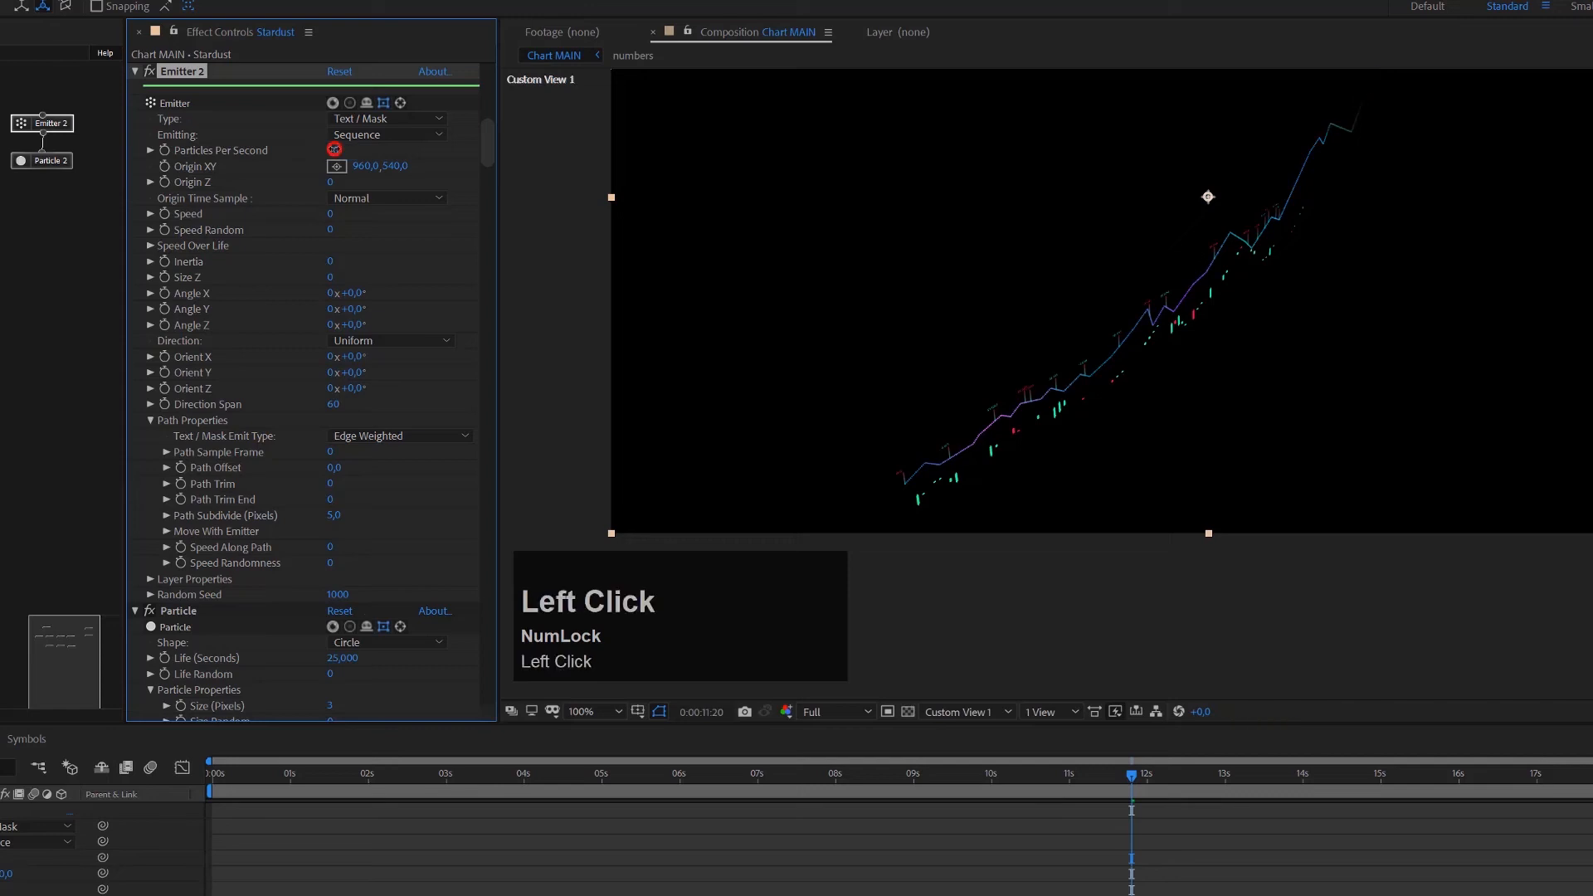
pyautogui.write('30')
pyautogui.press('Return')
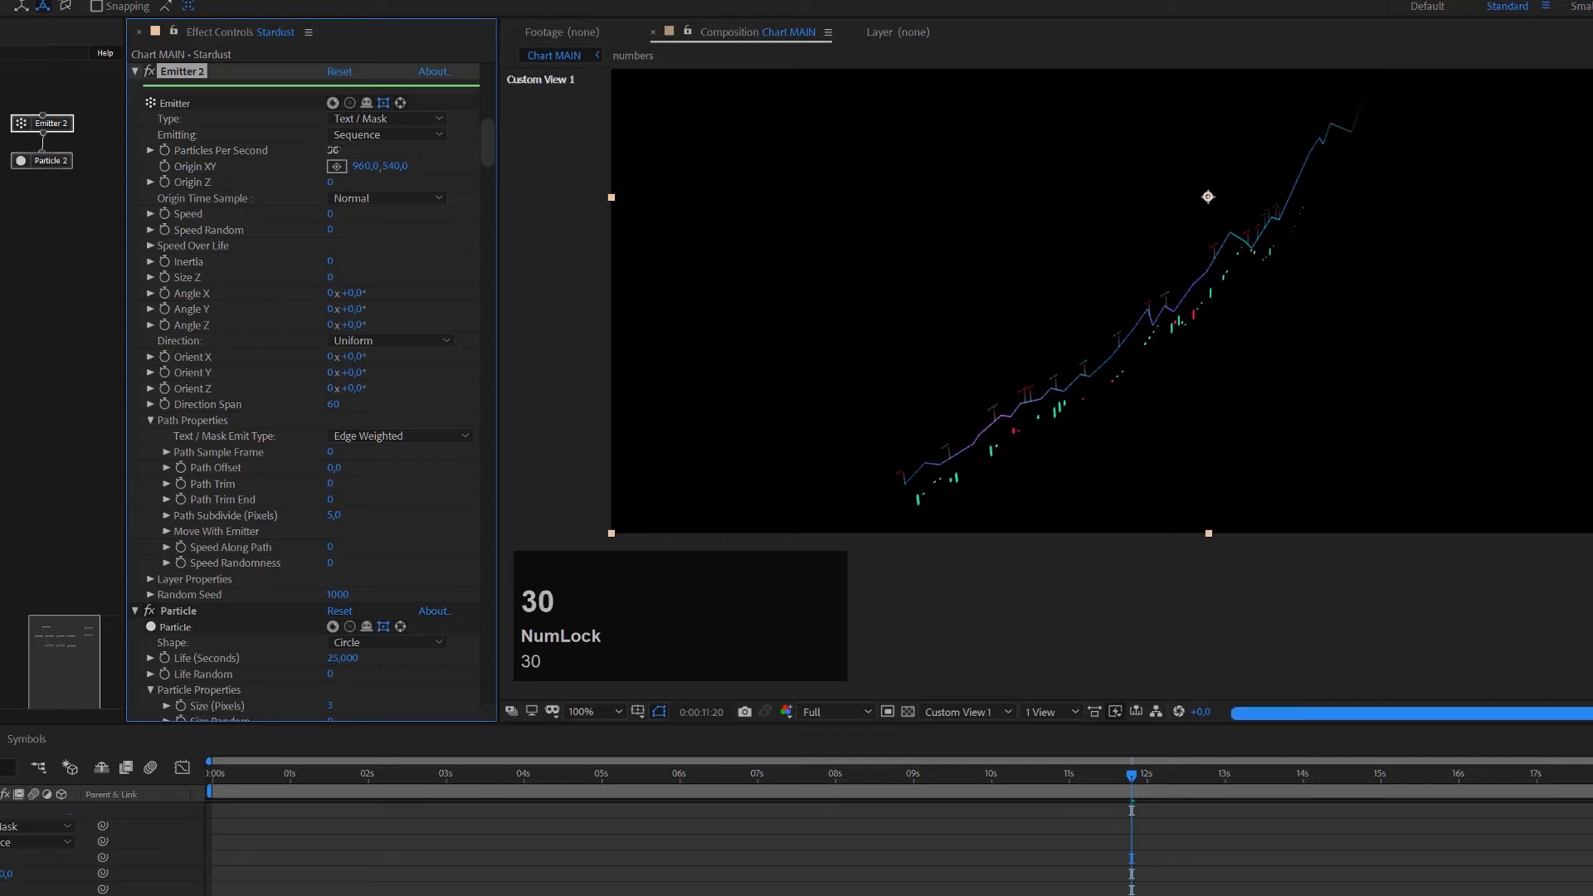
pyautogui.scroll(1, 1345, 154)
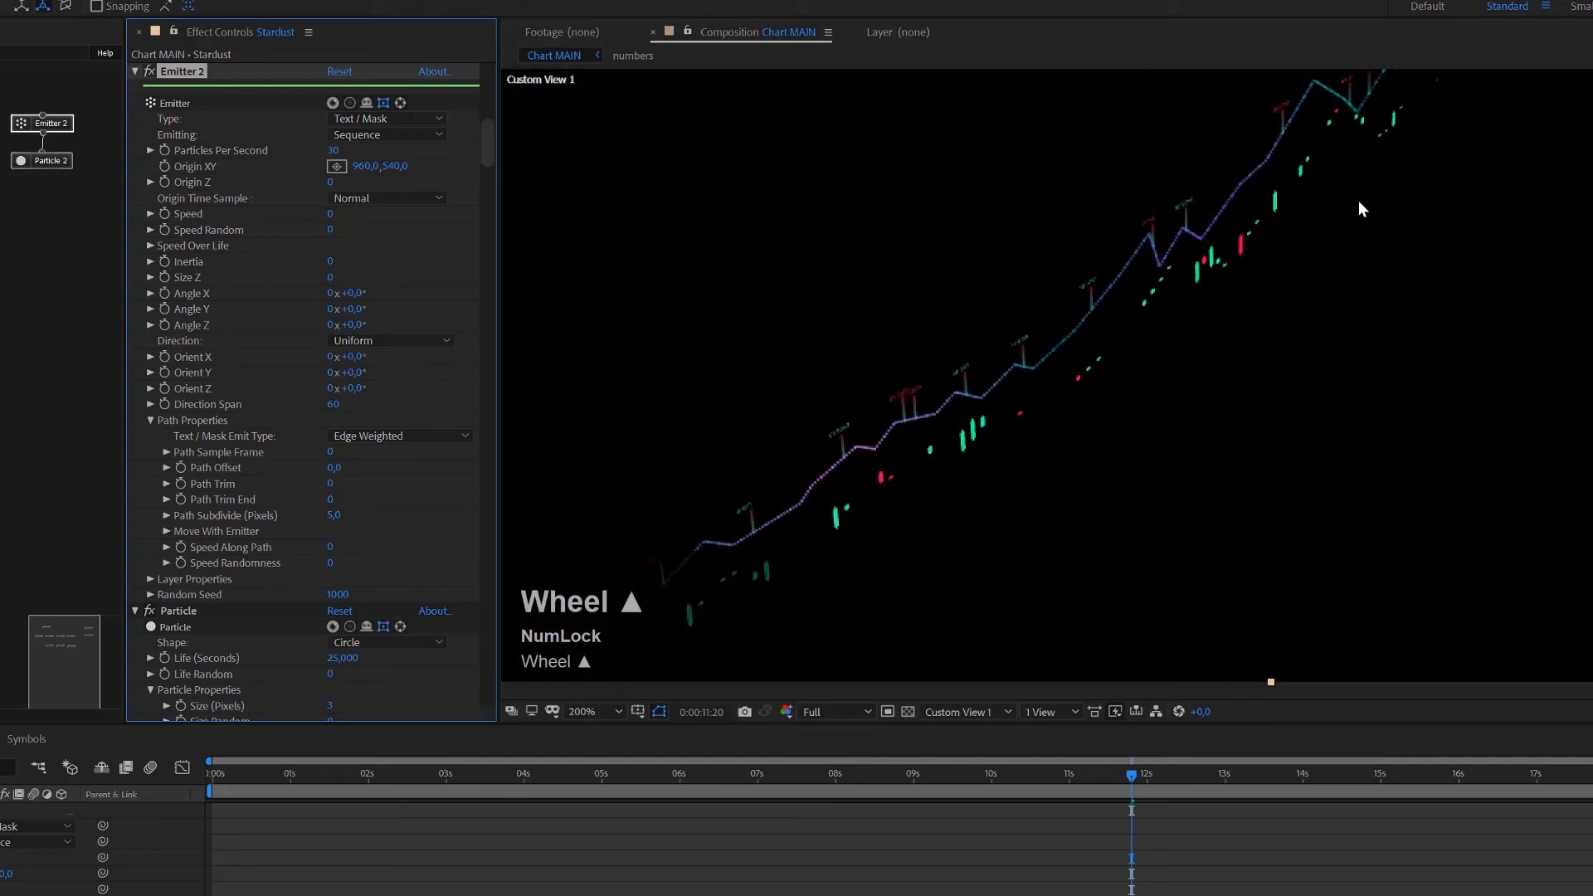
pyautogui.scroll(-1, 1359, 208)
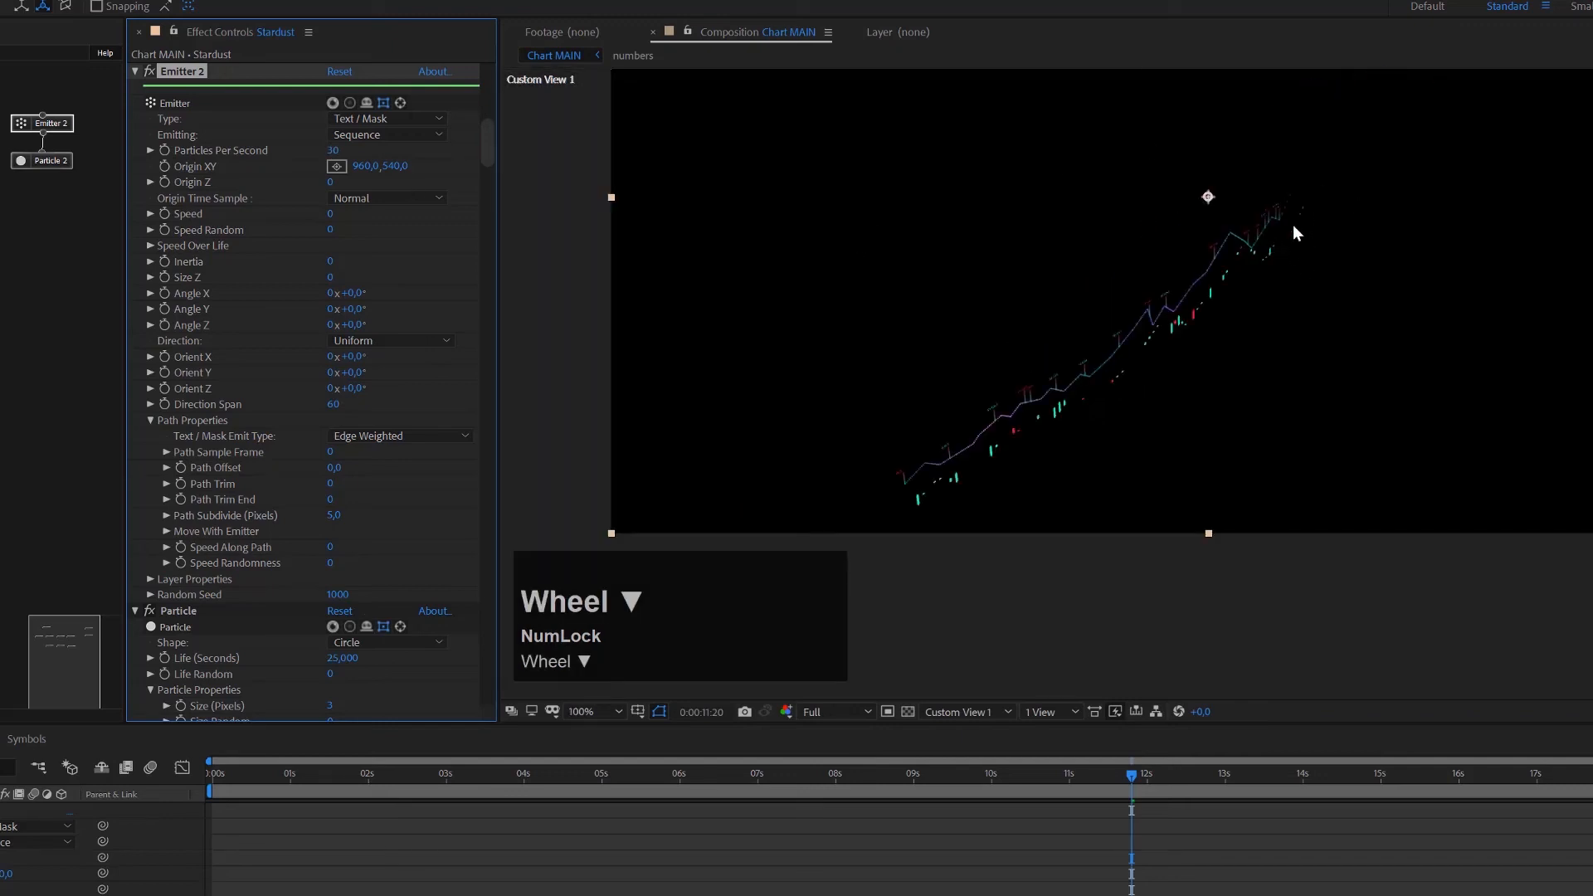
# Step: Refine Particles Per Second of Emitter 2 to 33, finally 32, and check the chart at 0:00:12:24
pyautogui.click(332, 151)
pyautogui.write('33')
pyautogui.press('Return')
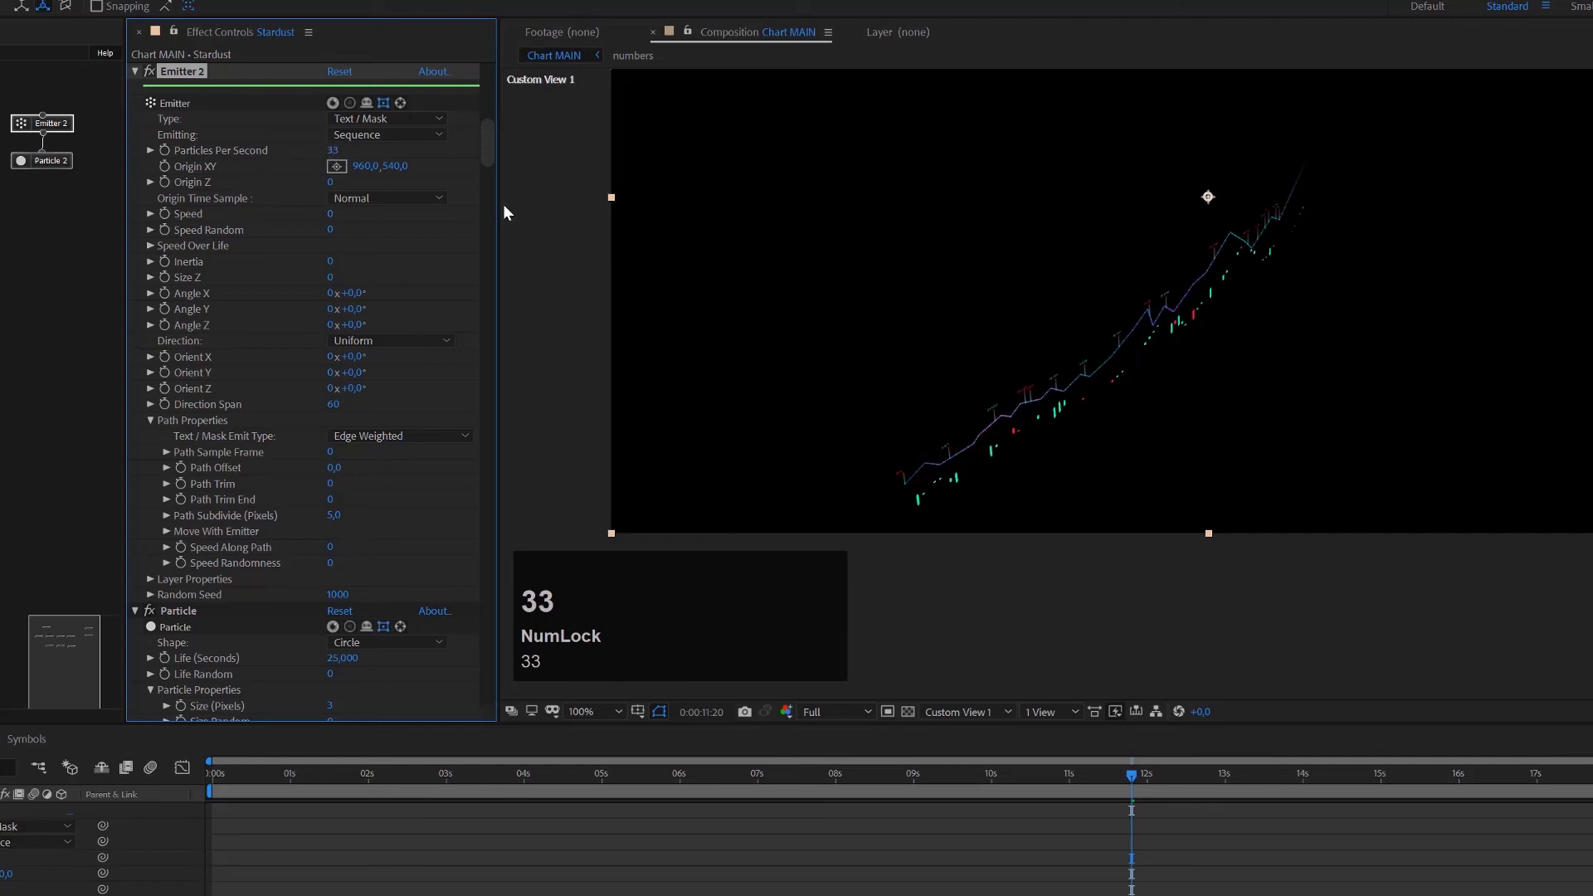
pyautogui.click(331, 151)
pyautogui.write('32')
pyautogui.press('Return')
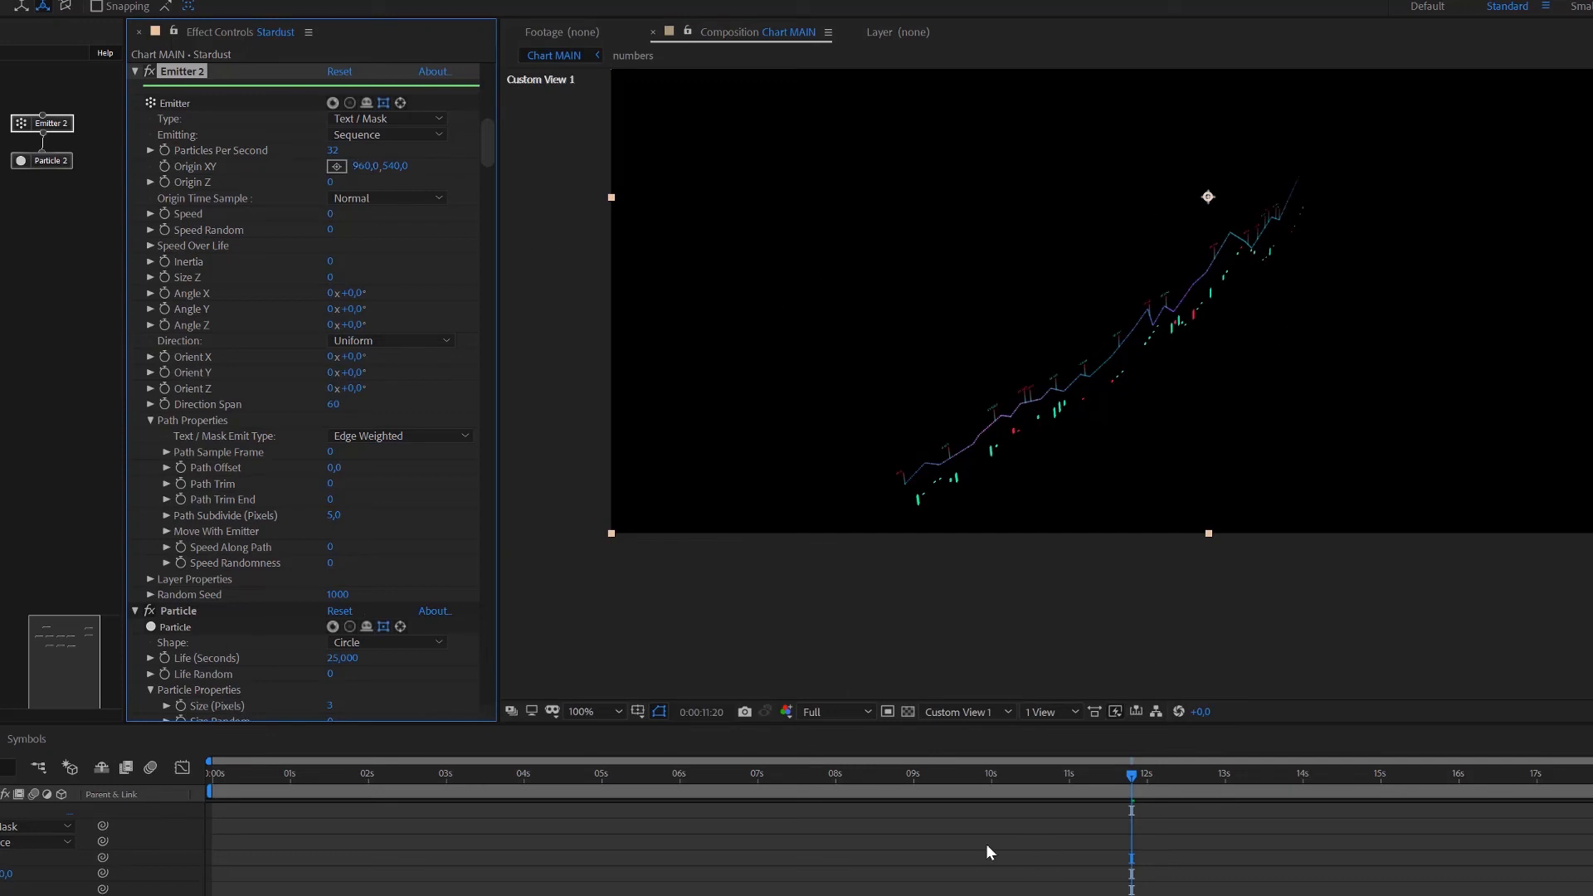
pyautogui.moveTo(879, 788); pyautogui.dragTo(1222, 825)
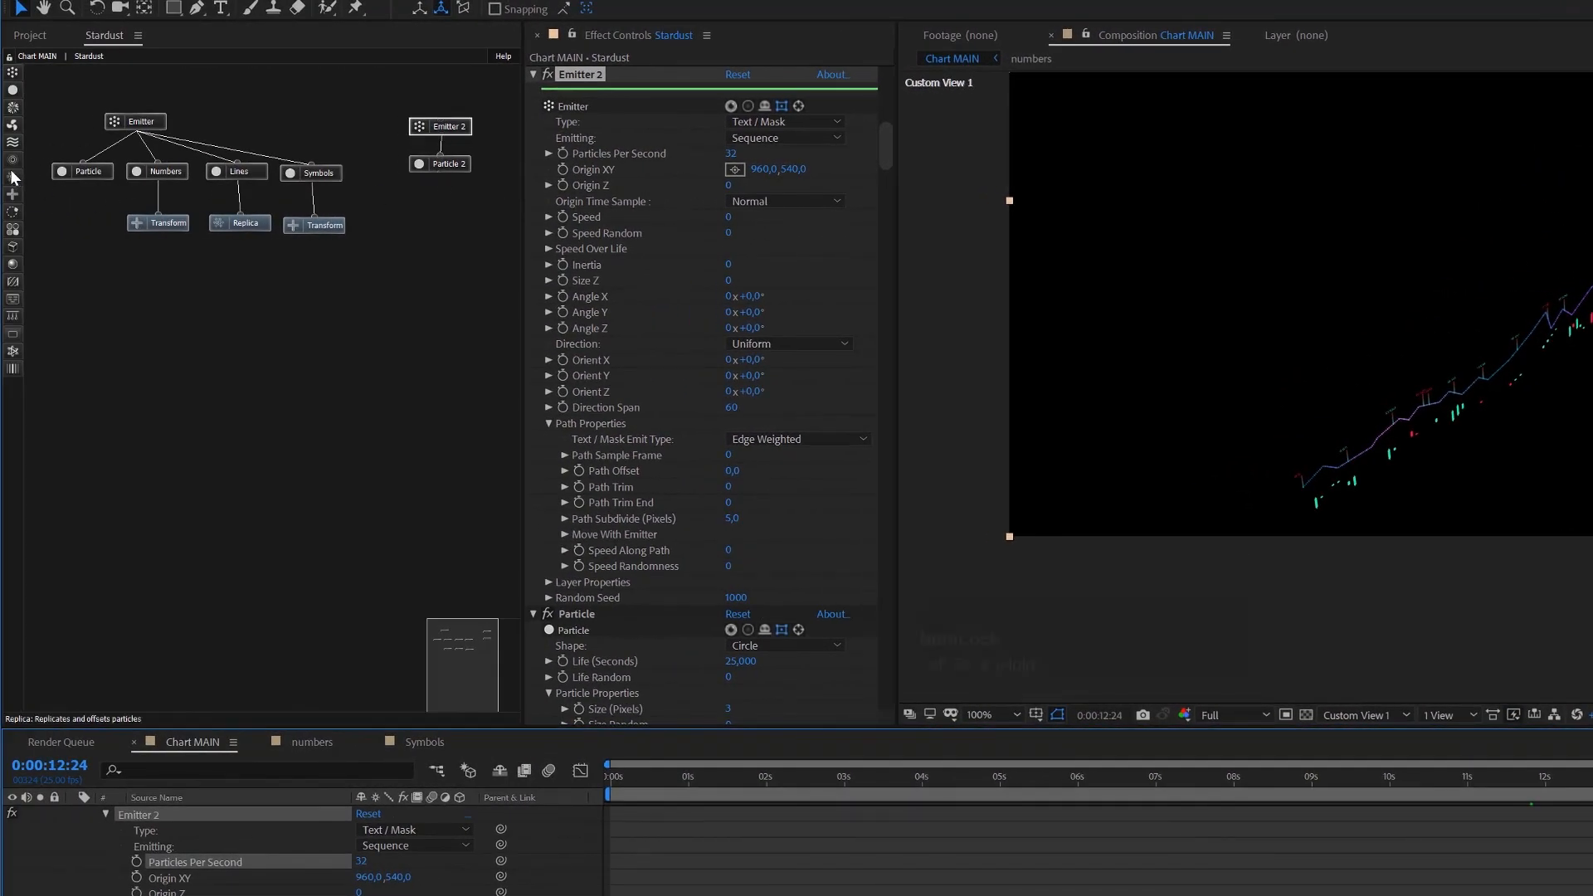
# Step: Add a Replica node below Particle 2 and set its Replicates to 10
pyautogui.moveTo(16, 188); pyautogui.dragTo(440, 168)
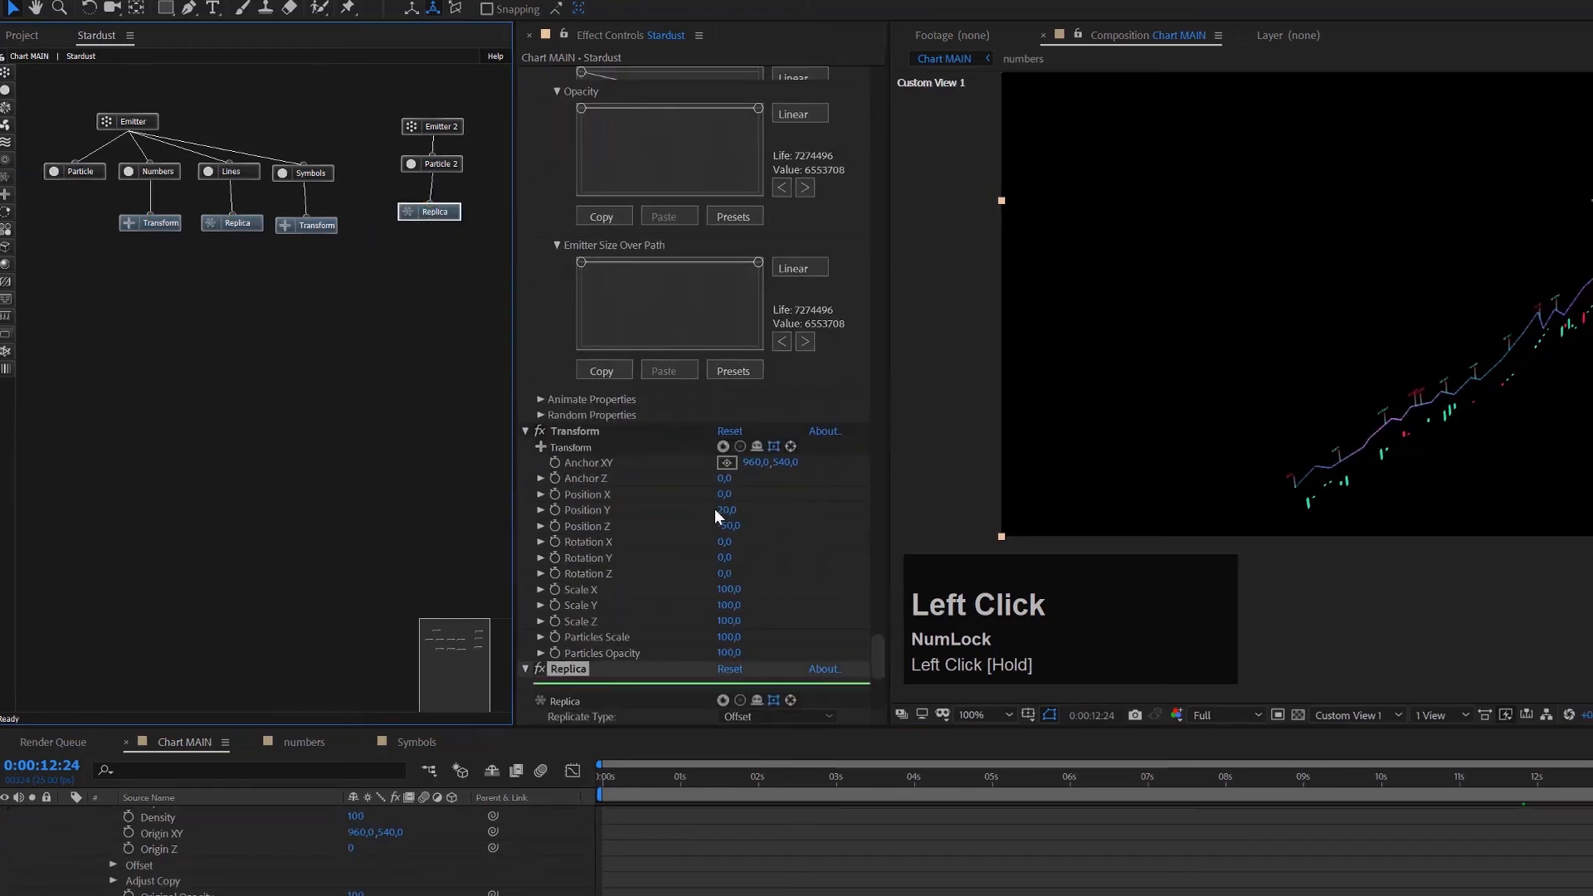
pyautogui.scroll(-3, 520, 589)
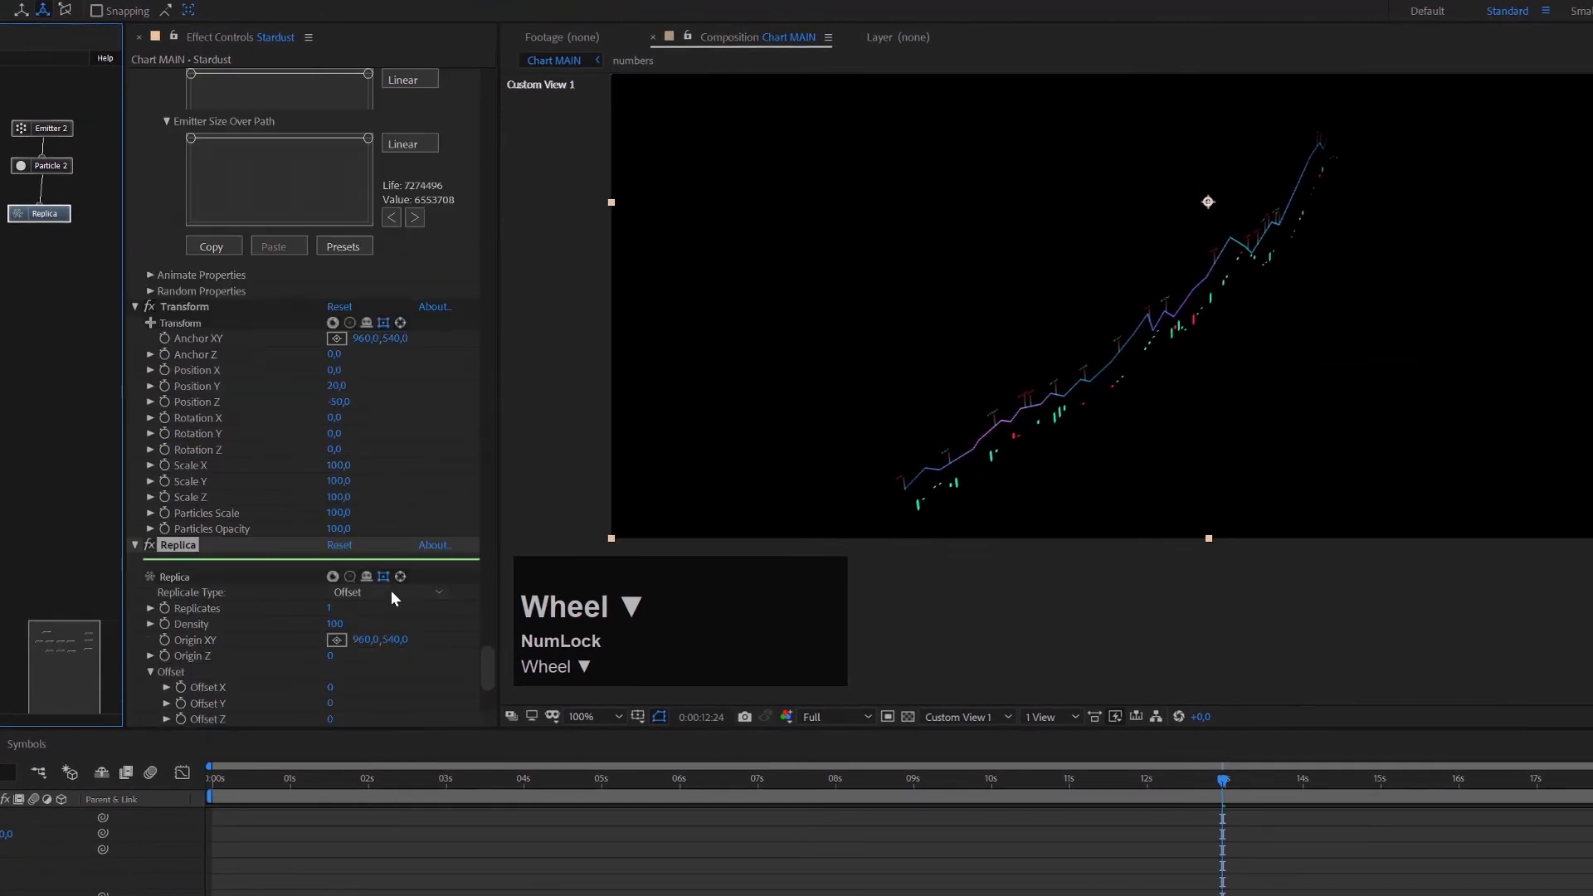
pyautogui.click(329, 608)
pyautogui.write('10')
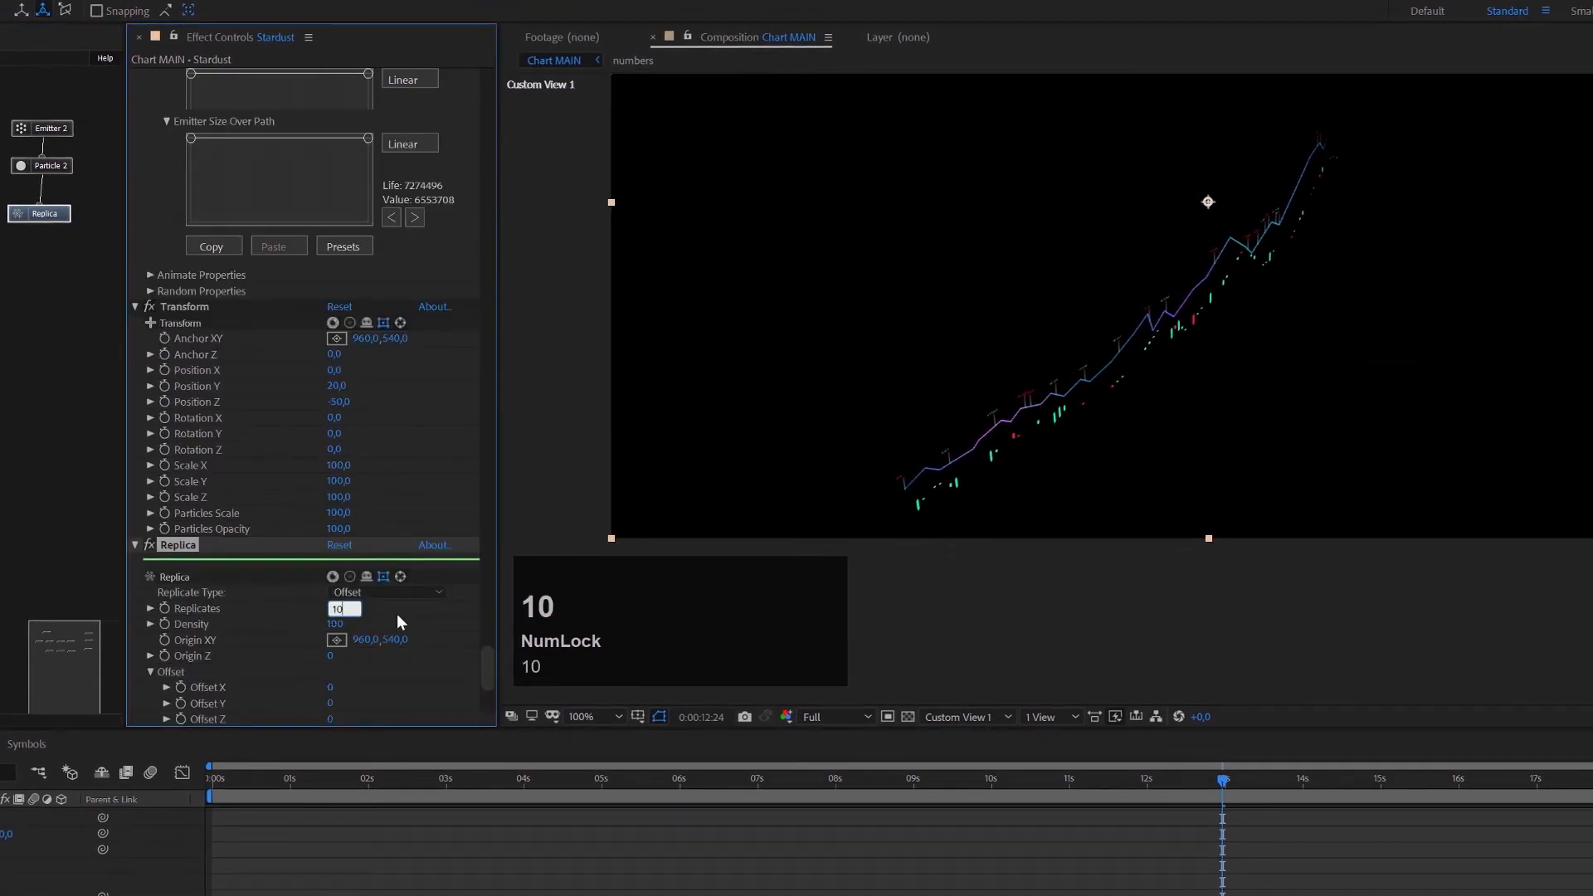
pyautogui.press('Return')
pyautogui.scroll(-1, 405, 621)
pyautogui.scroll(-2, 405, 621)
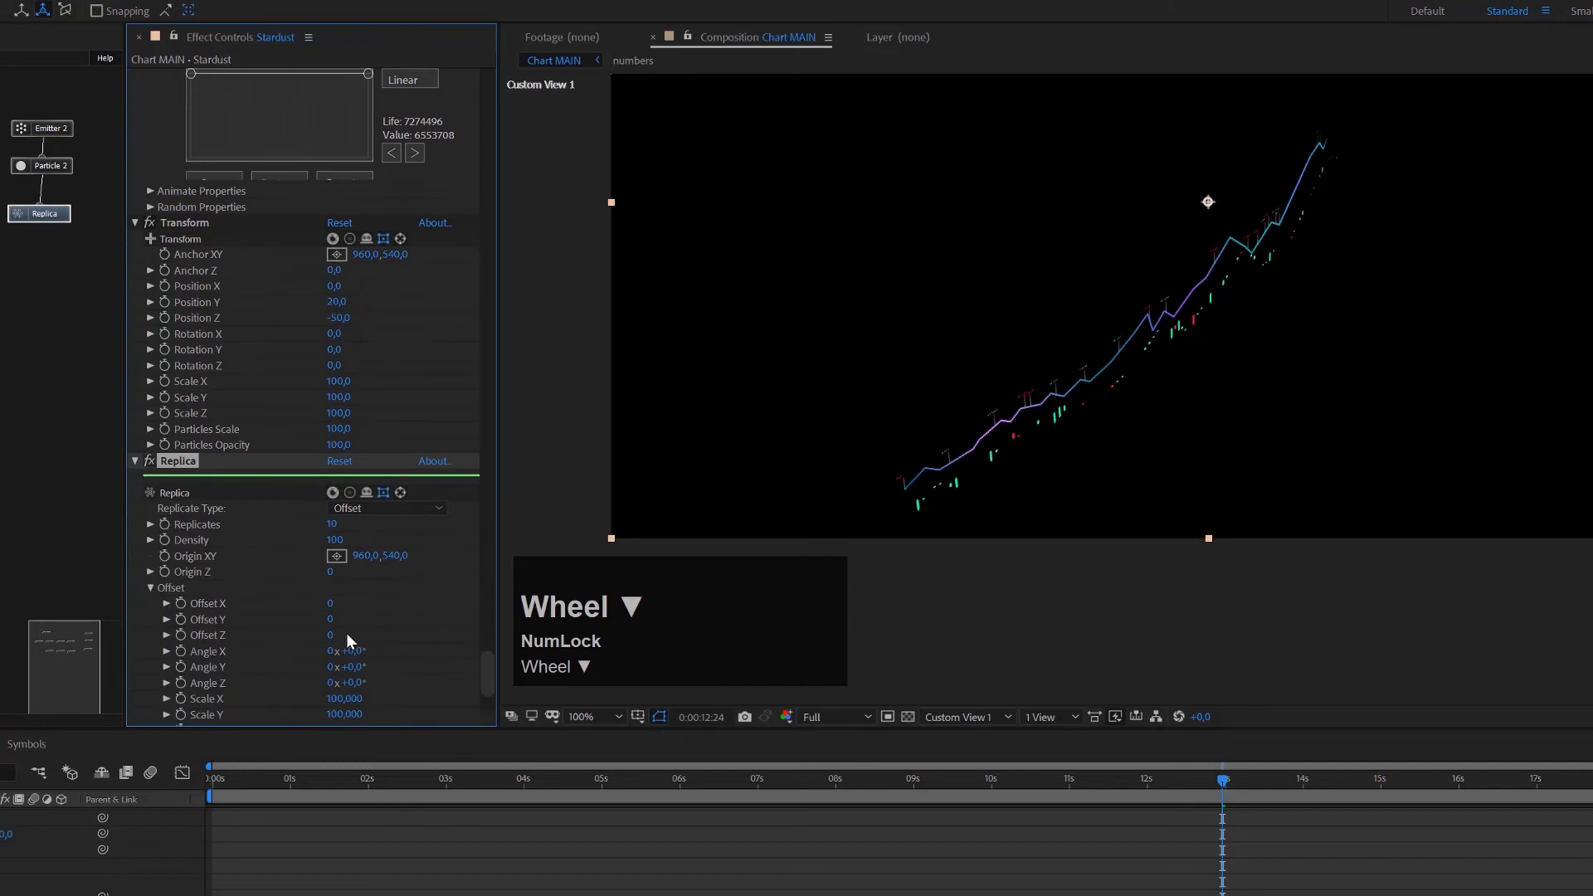
# Step: Try an Offset X of 5 on the new Replica node and inspect the replicated lines up close
pyautogui.click(329, 603)
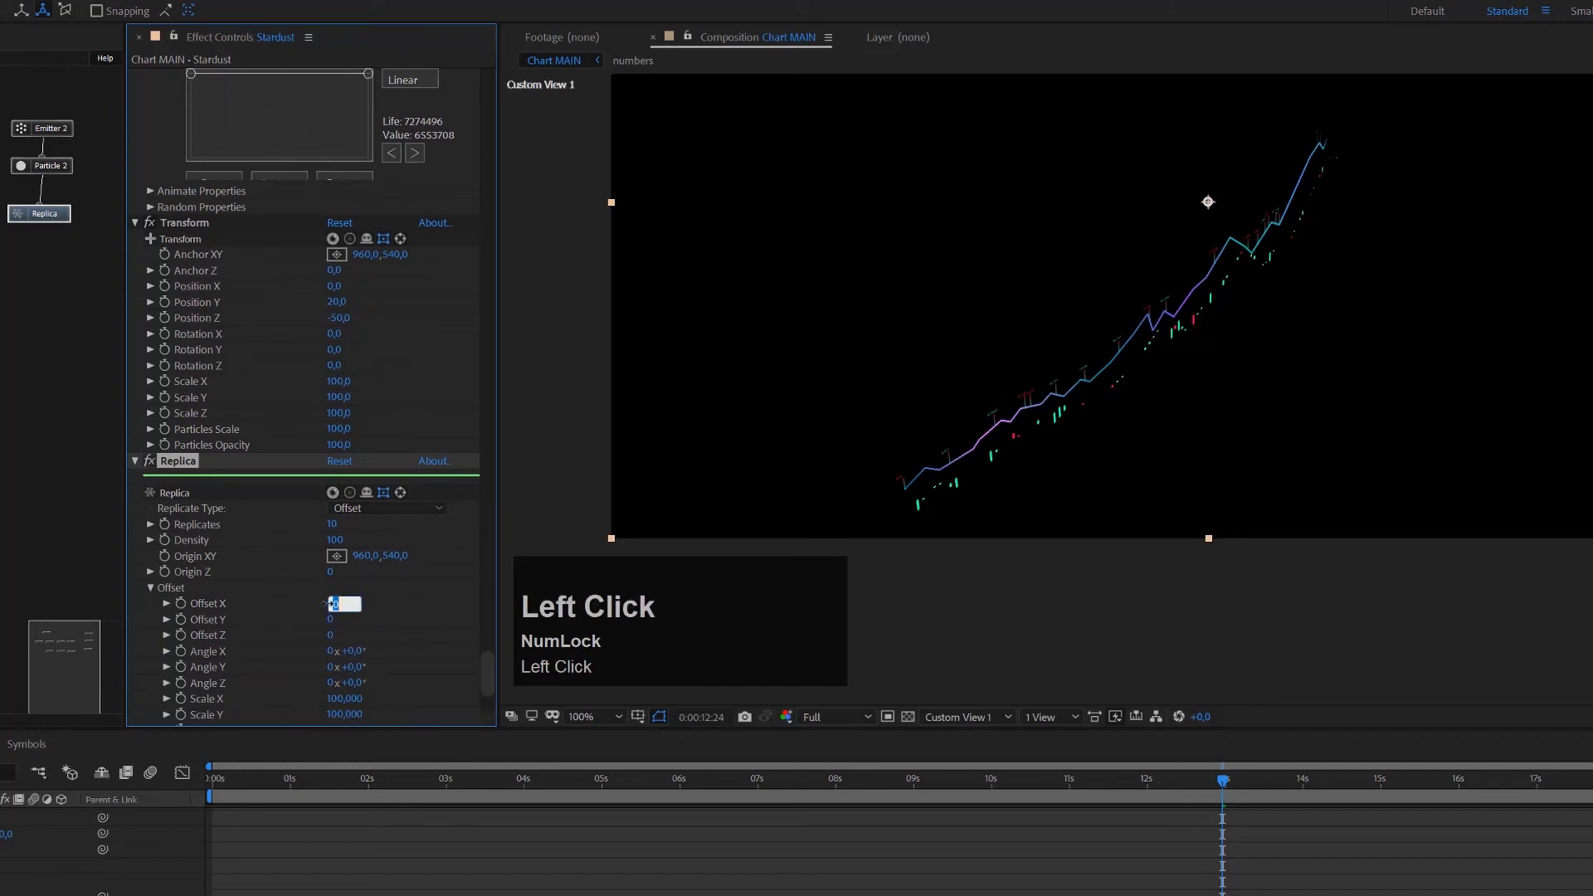
pyautogui.write('5')
pyautogui.press('Return')
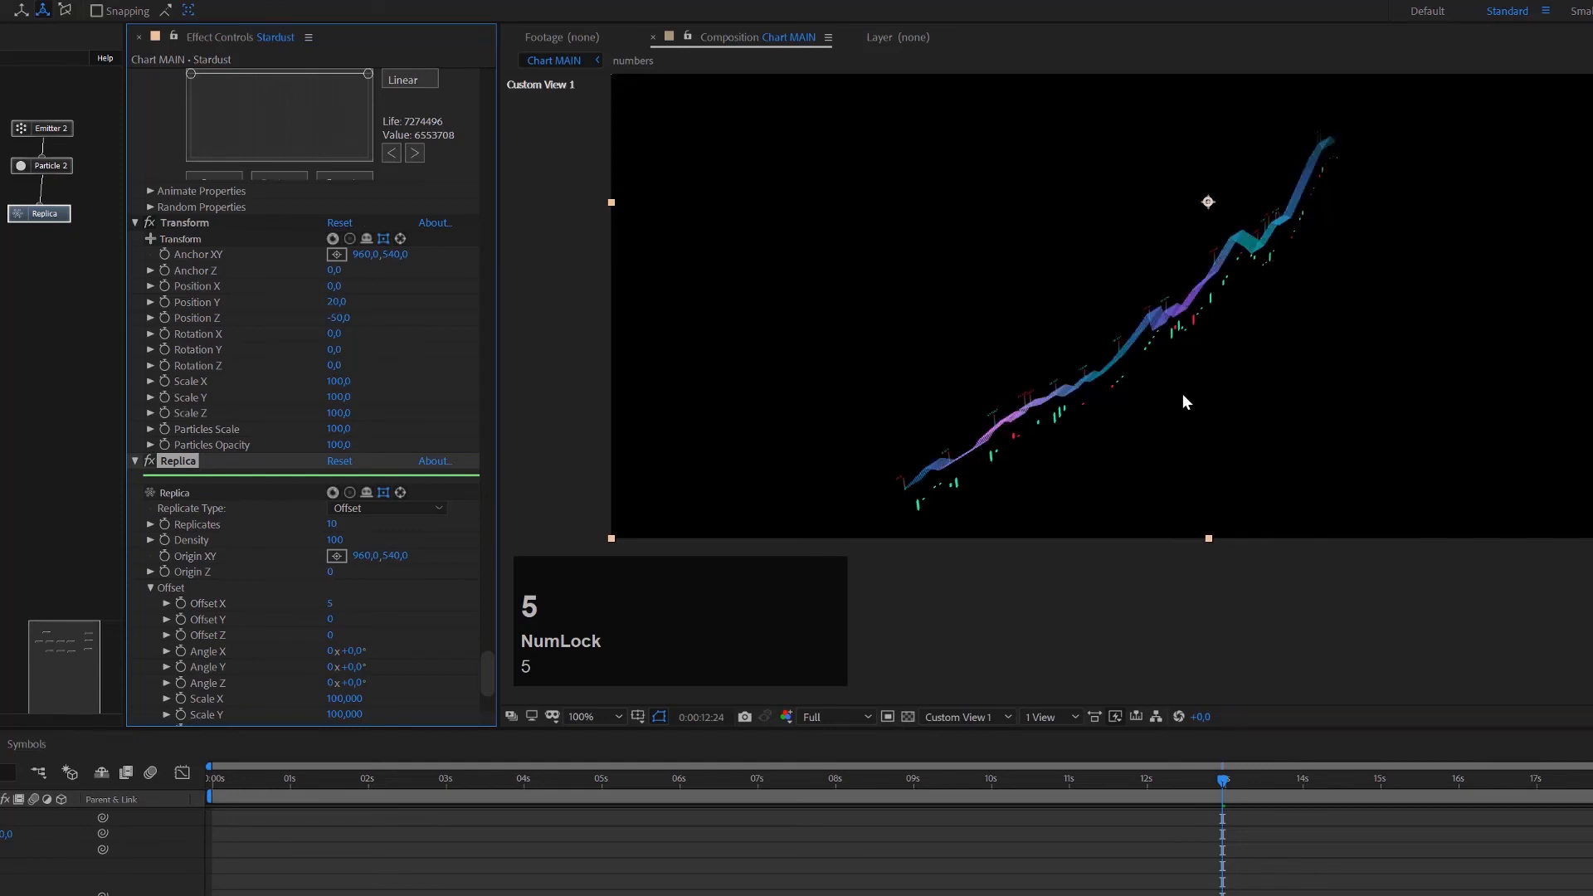
pyautogui.scroll(1, 1183, 392)
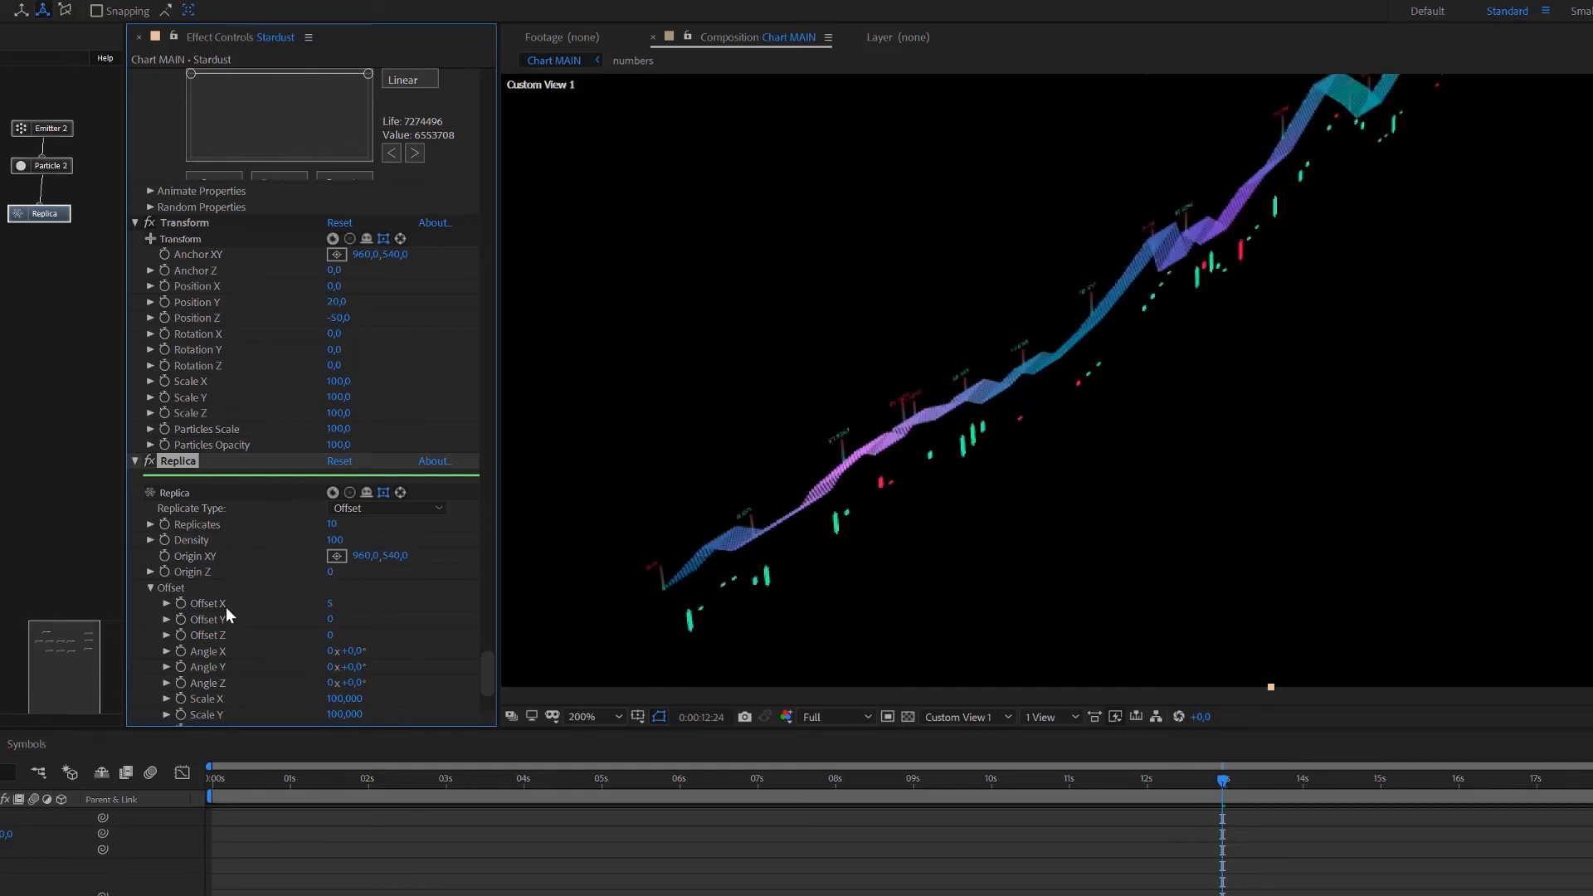
# Step: Set the new Replica node's Offset X to 0 and its Offset Z to 10
pyautogui.click(329, 603)
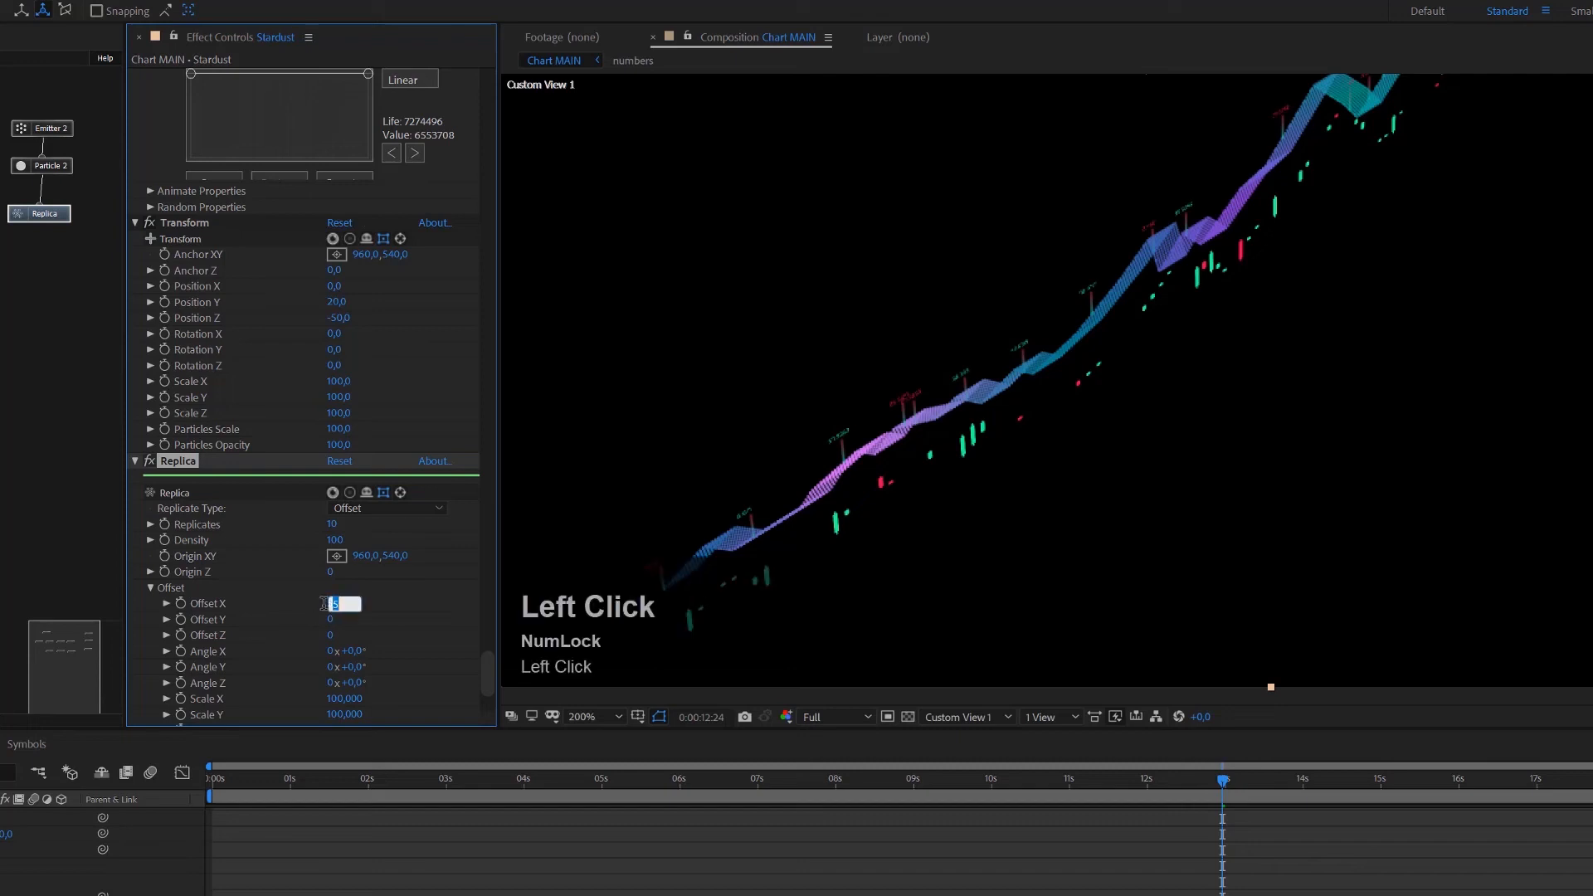
pyautogui.write('0')
pyautogui.press('Tab')
pyautogui.press('Tab')
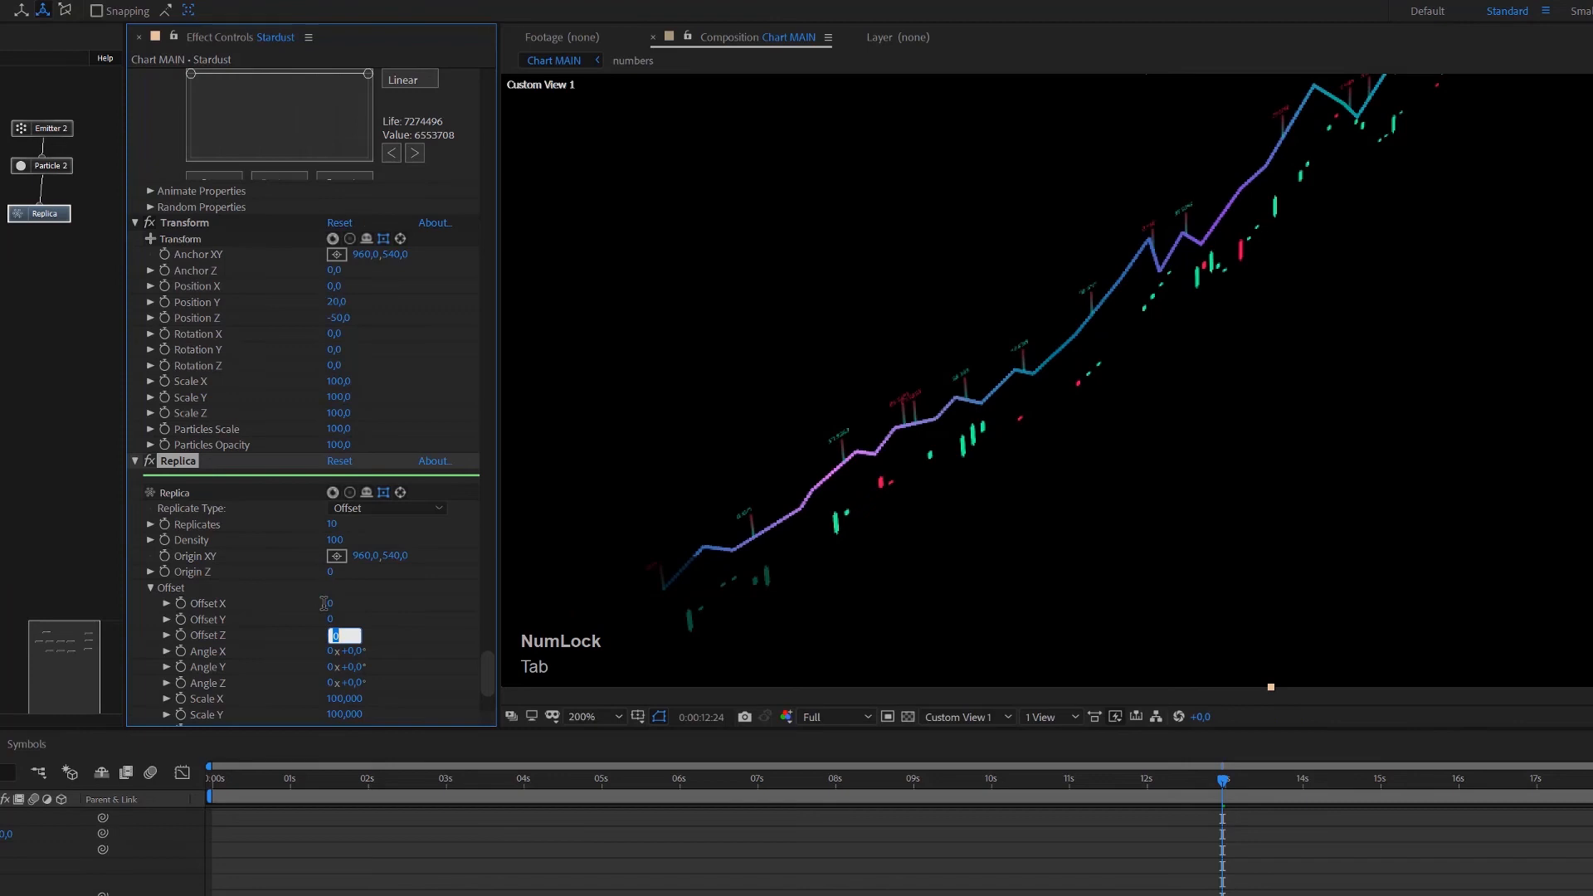
pyautogui.write('10')
pyautogui.press('Return')
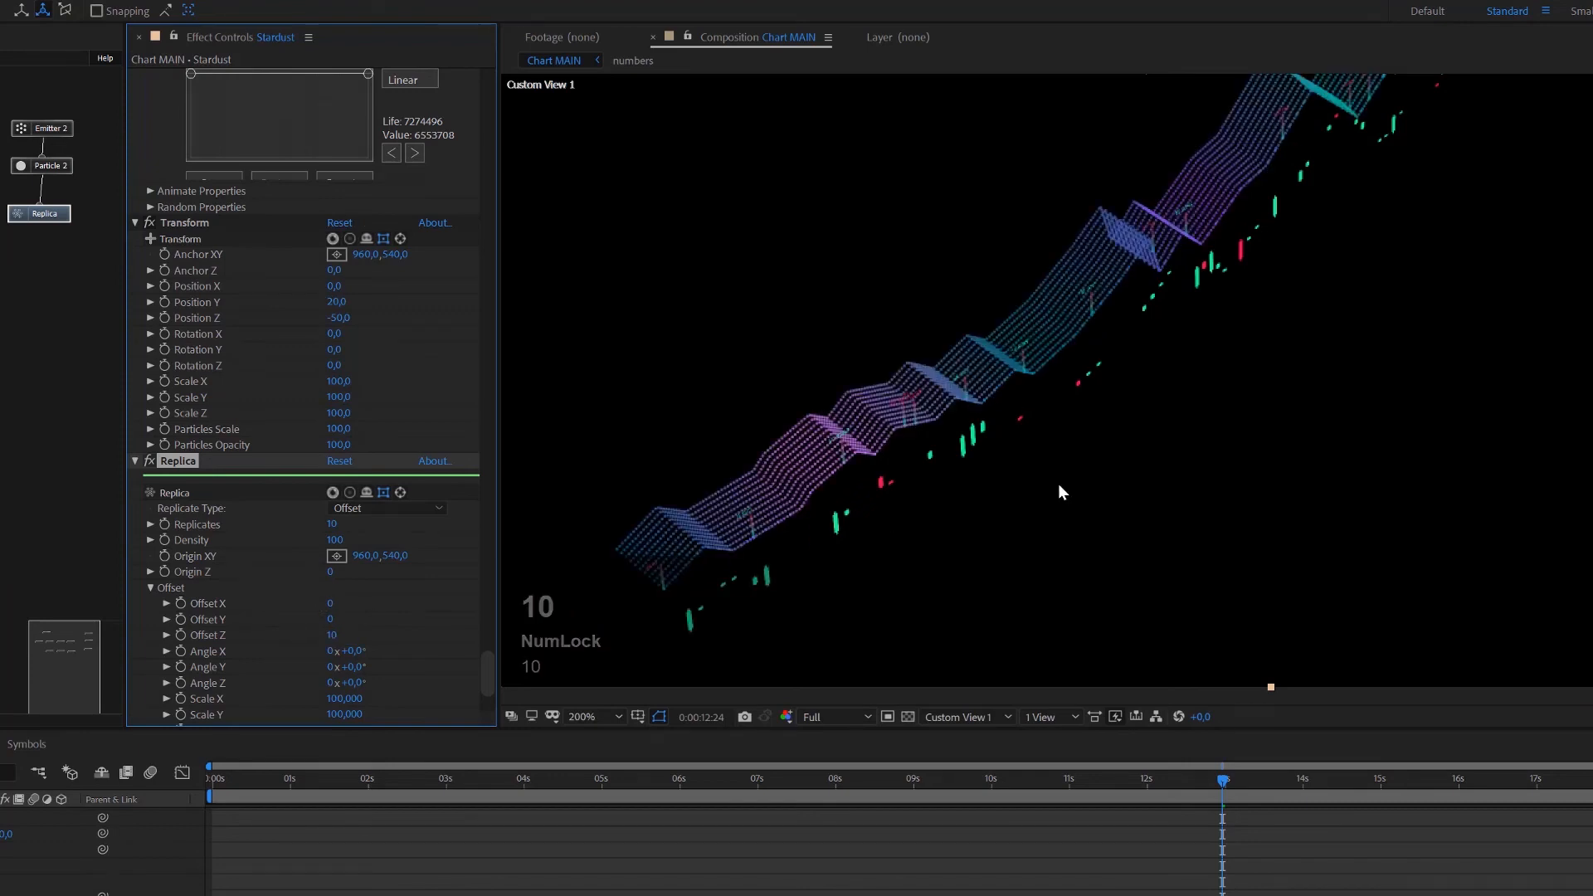
# Step: Reduce Offset Z of the new Replica node to 7 to bring the replicated lines closer together
pyautogui.click(331, 635)
pyautogui.write('7')
pyautogui.press('Return')
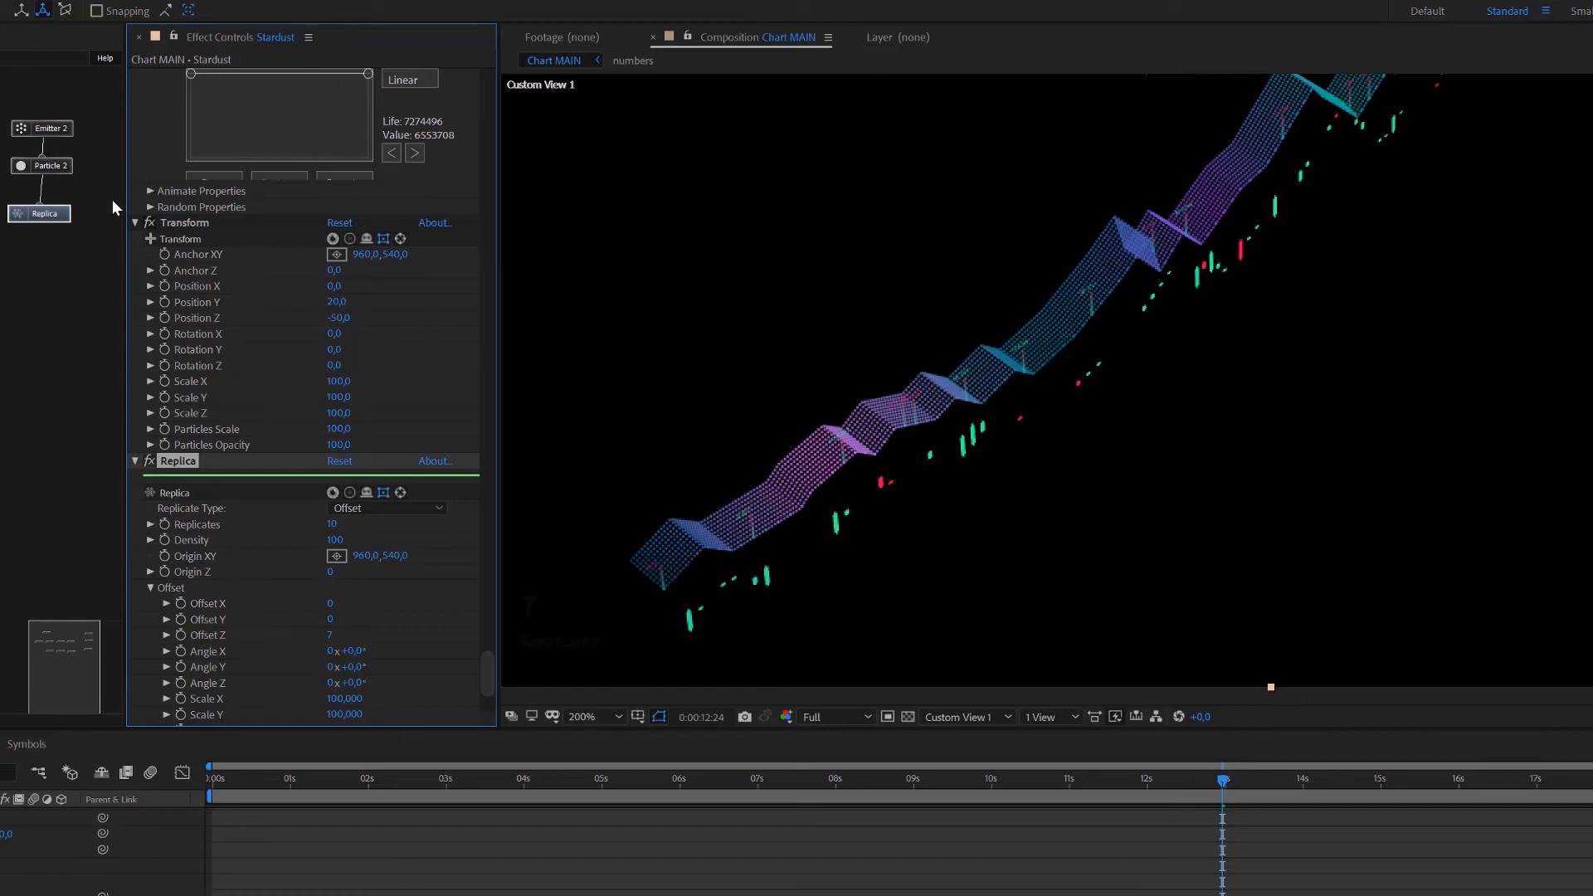
# Step: Set the particle size of Particle 2 to 1 pixel and check the grid up close
pyautogui.click(67, 164)
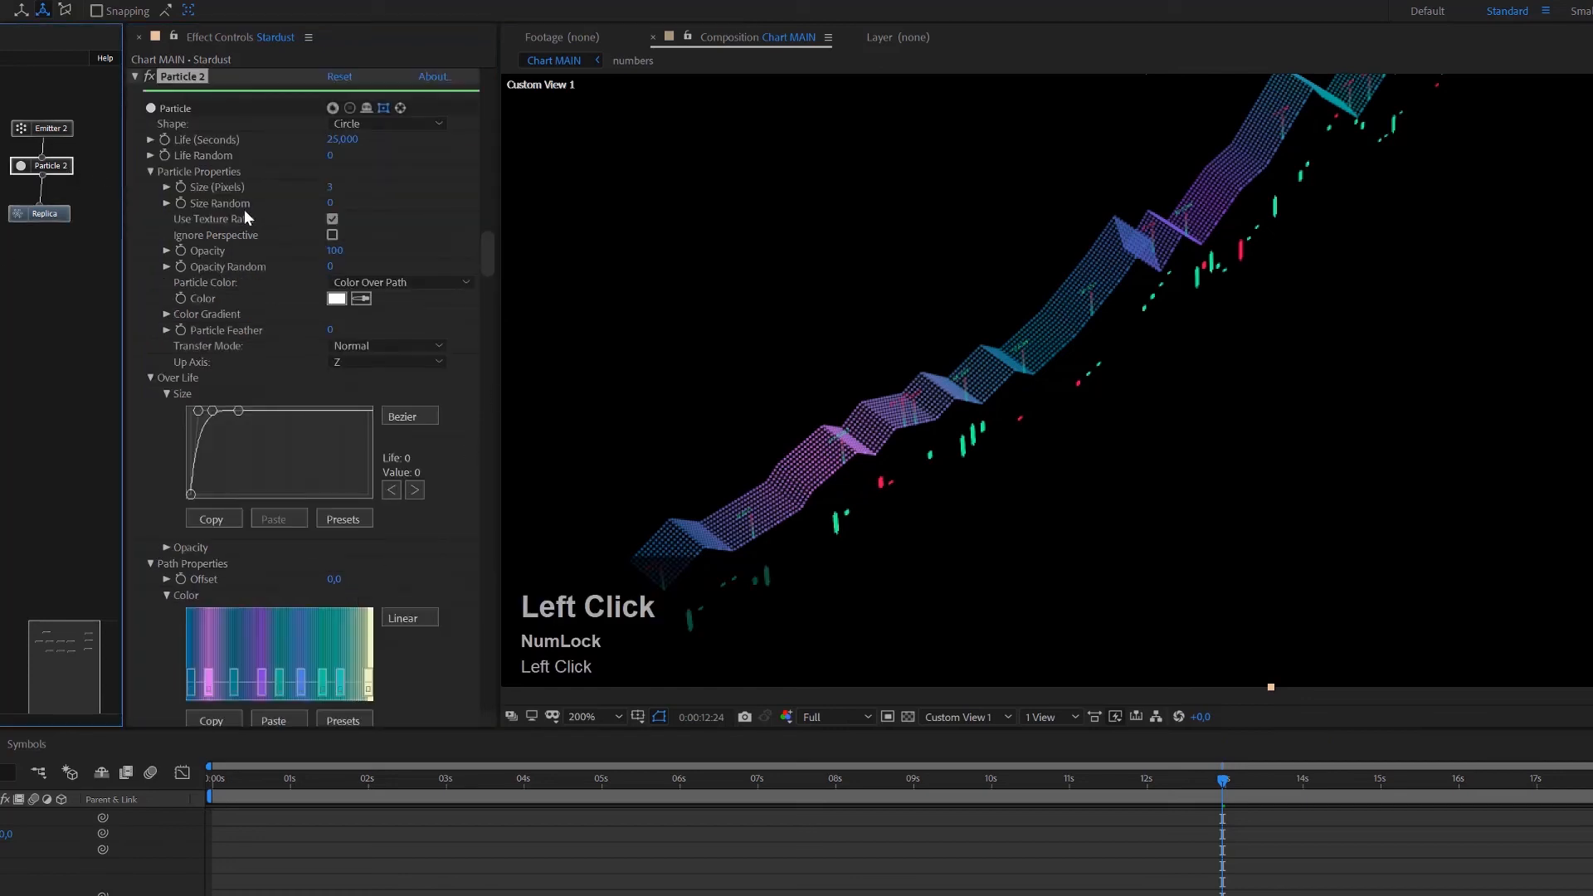
pyautogui.click(331, 187)
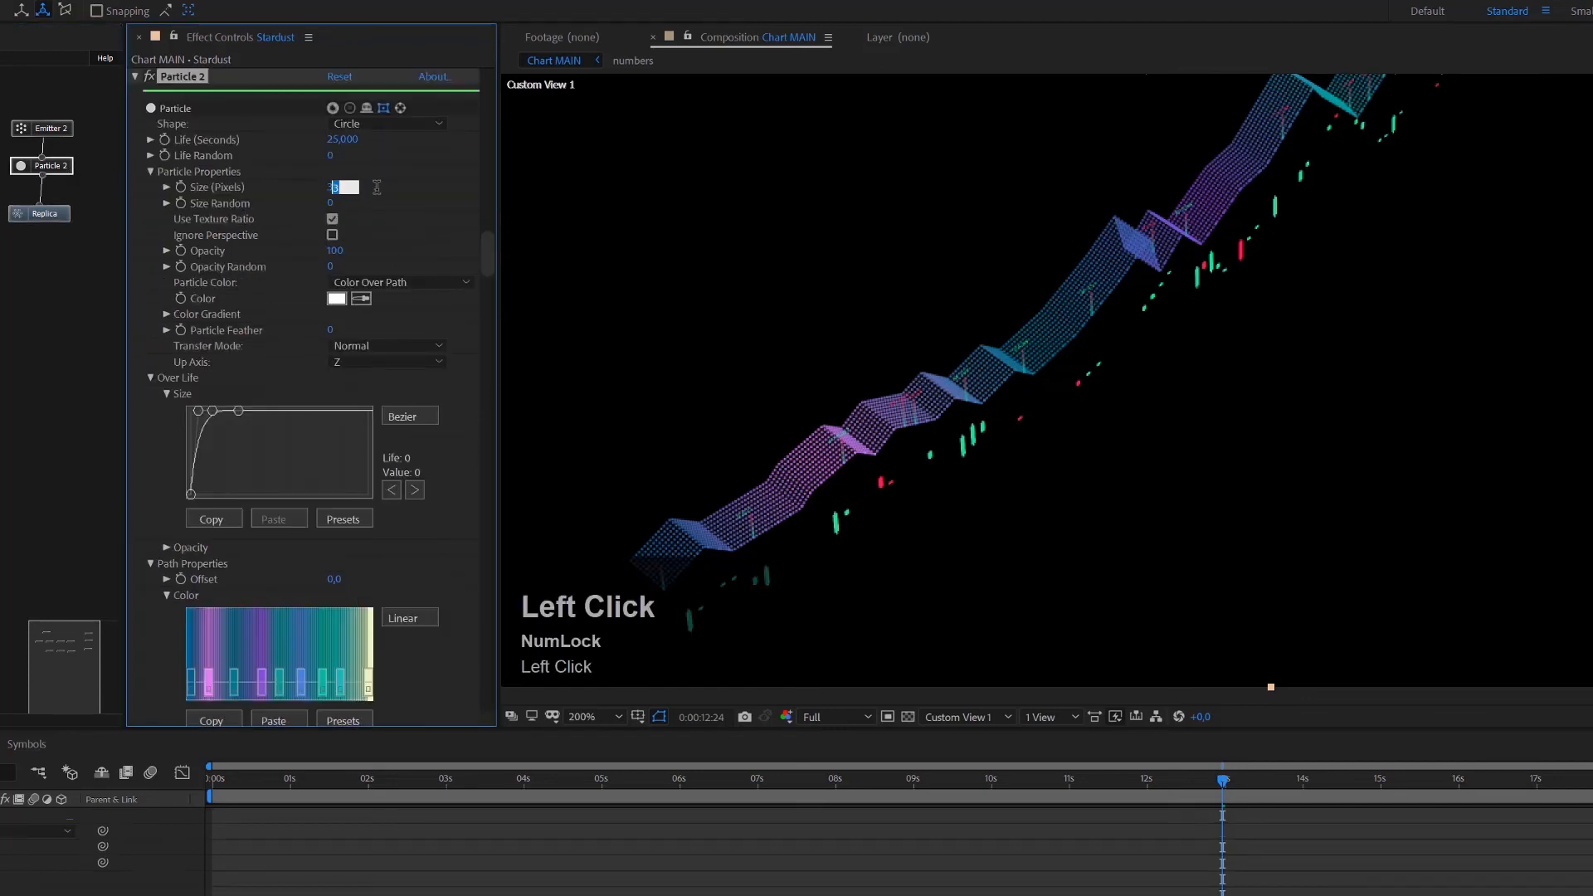
pyautogui.write('1')
pyautogui.click(375, 191)
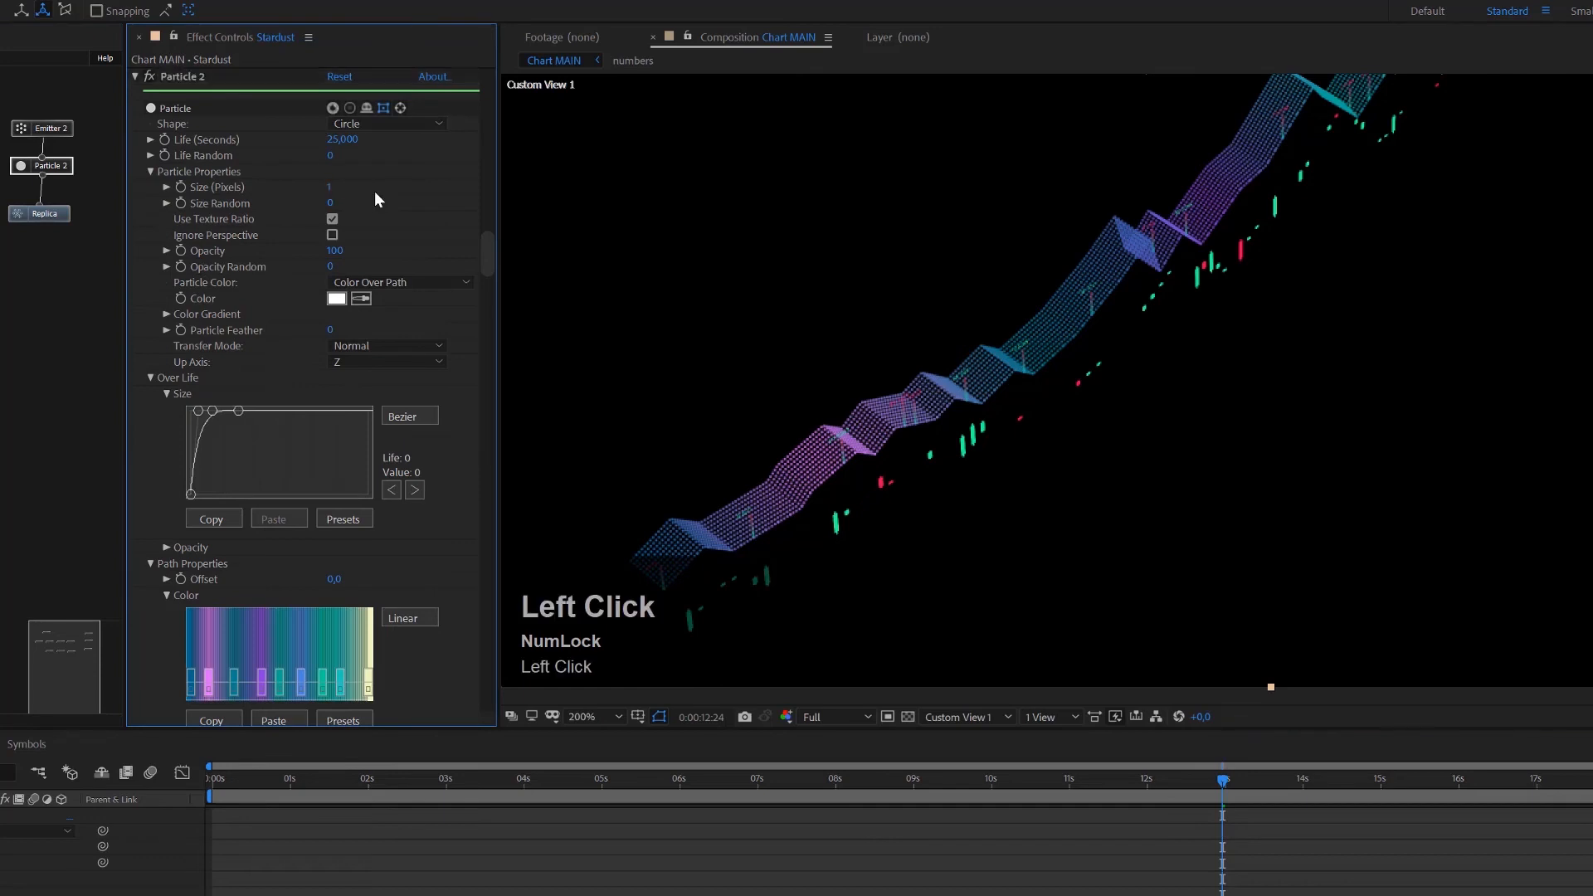
pyautogui.scroll(2, 1200, 305)
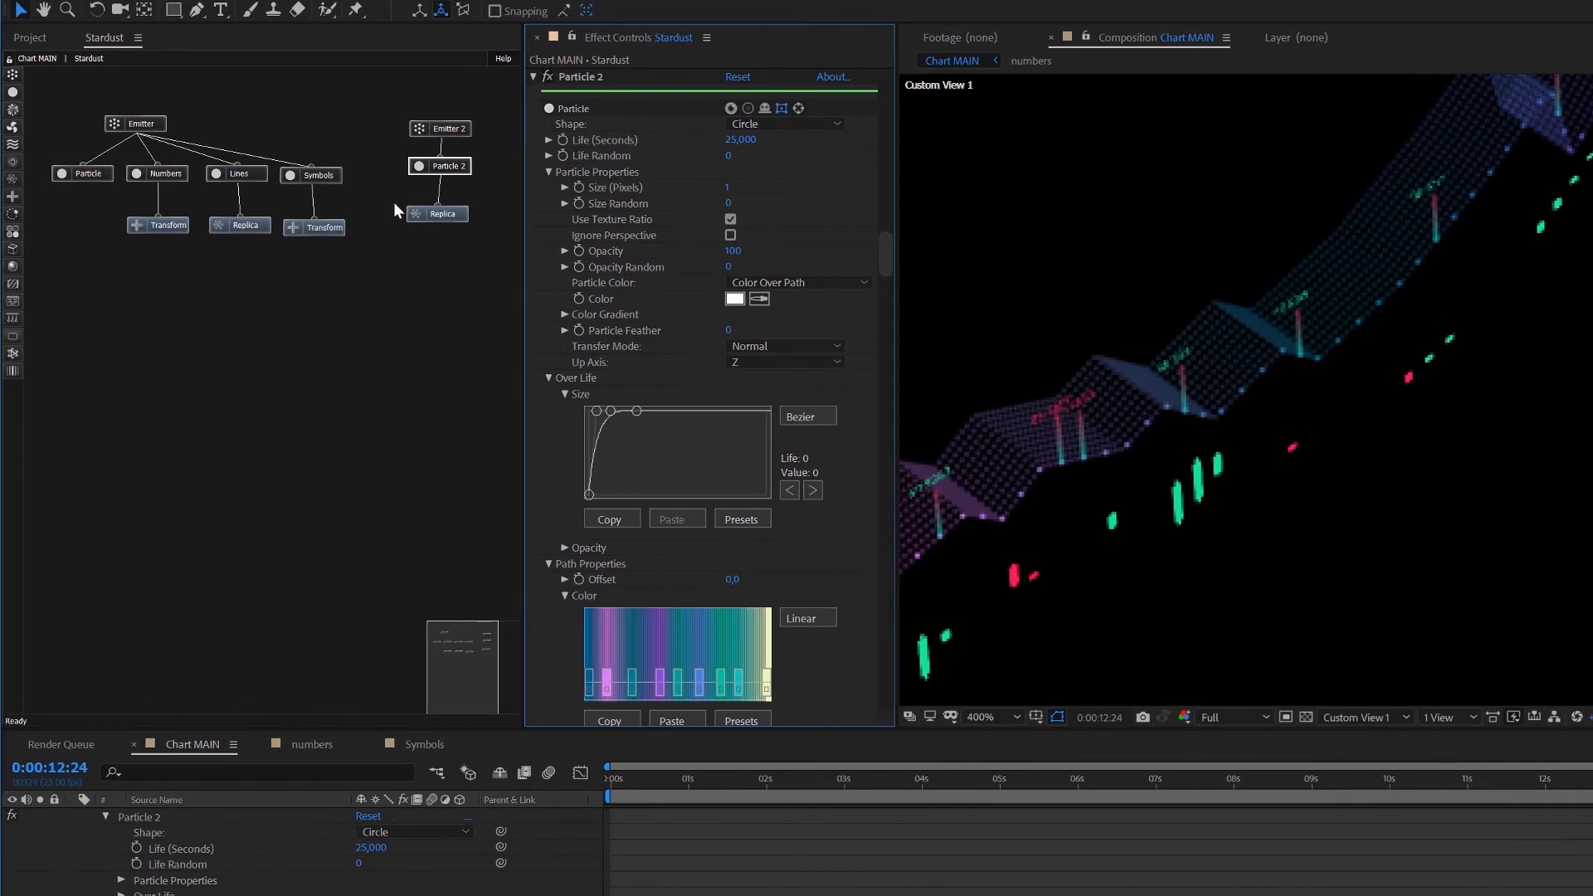
# Step: Add a Transform node below the second emitter's Replica node and set its Position Y to 40
pyautogui.moveTo(13, 197); pyautogui.dragTo(448, 253)
pyautogui.scroll(-1, 838, 384)
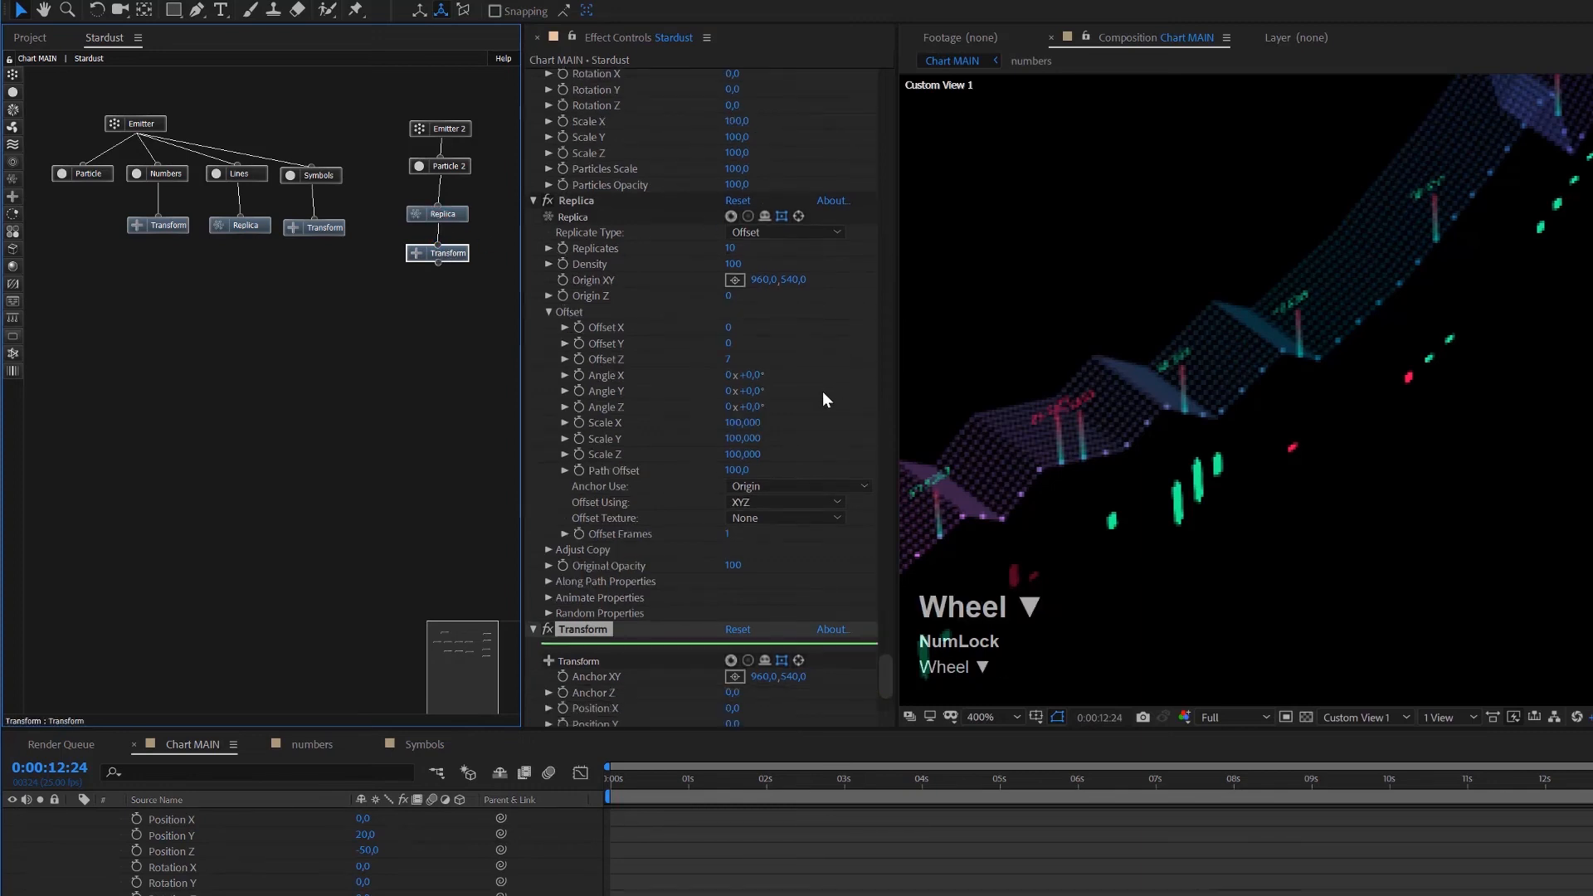
pyautogui.scroll(-2, 791, 393)
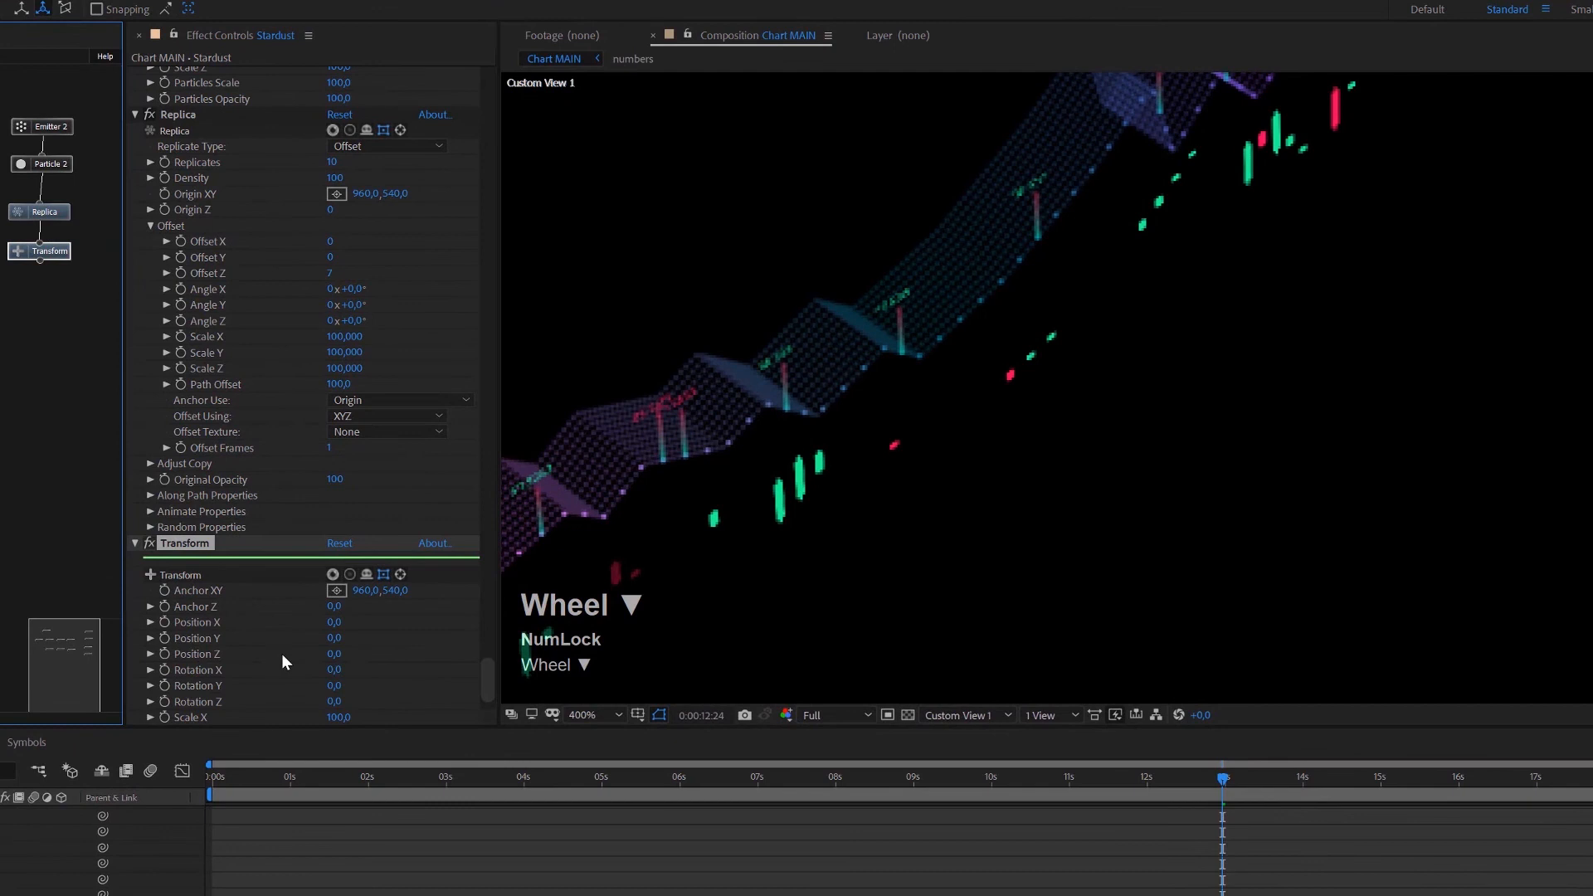
pyautogui.scroll(-1, 270, 663)
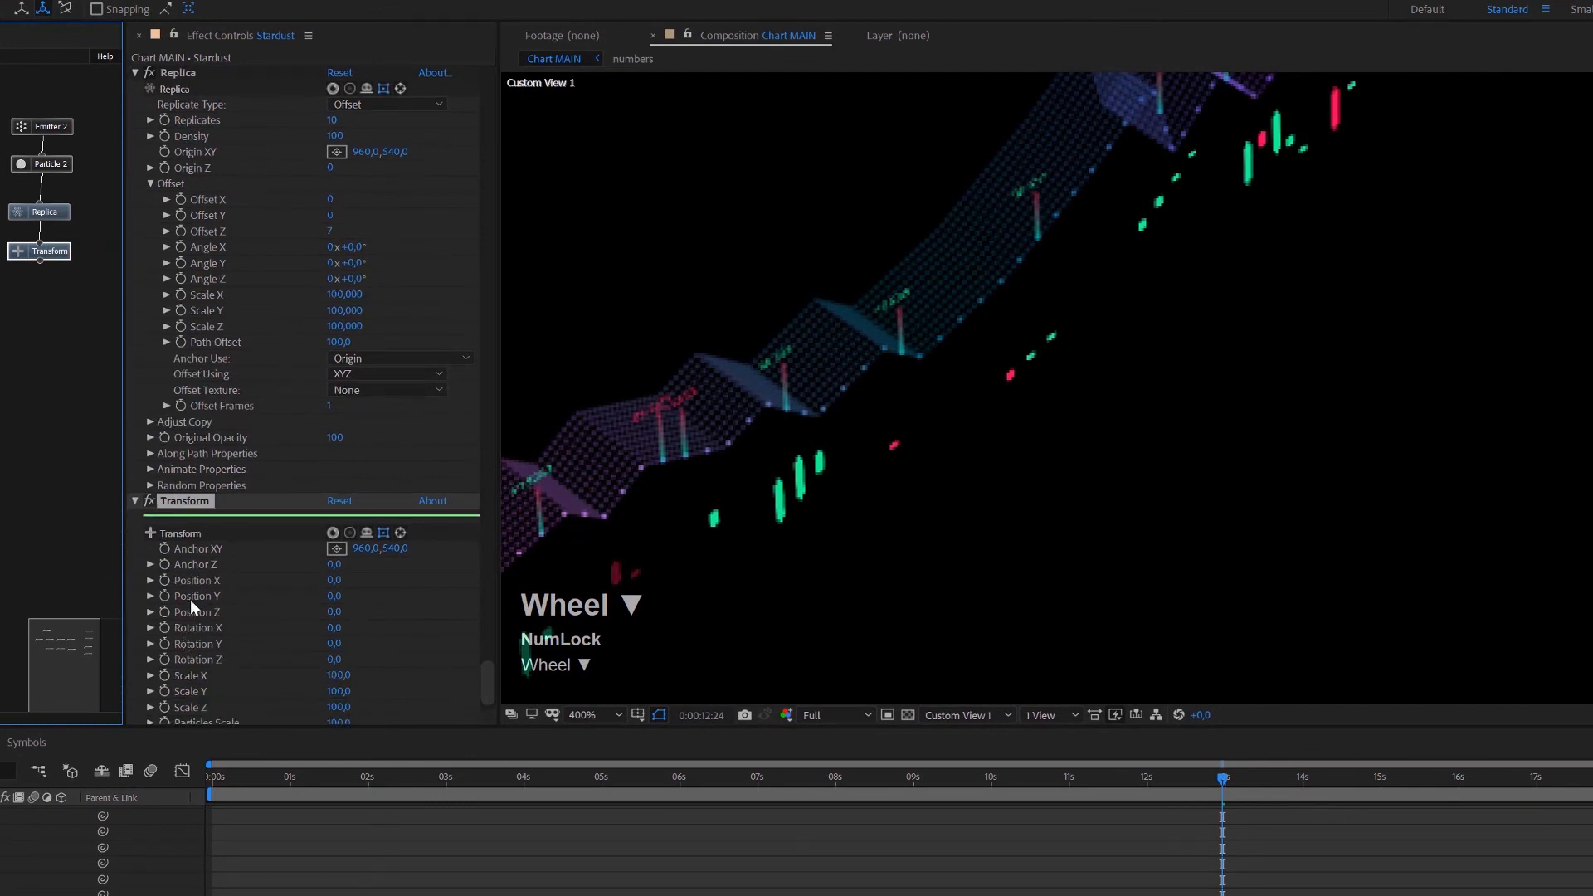
pyautogui.click(335, 597)
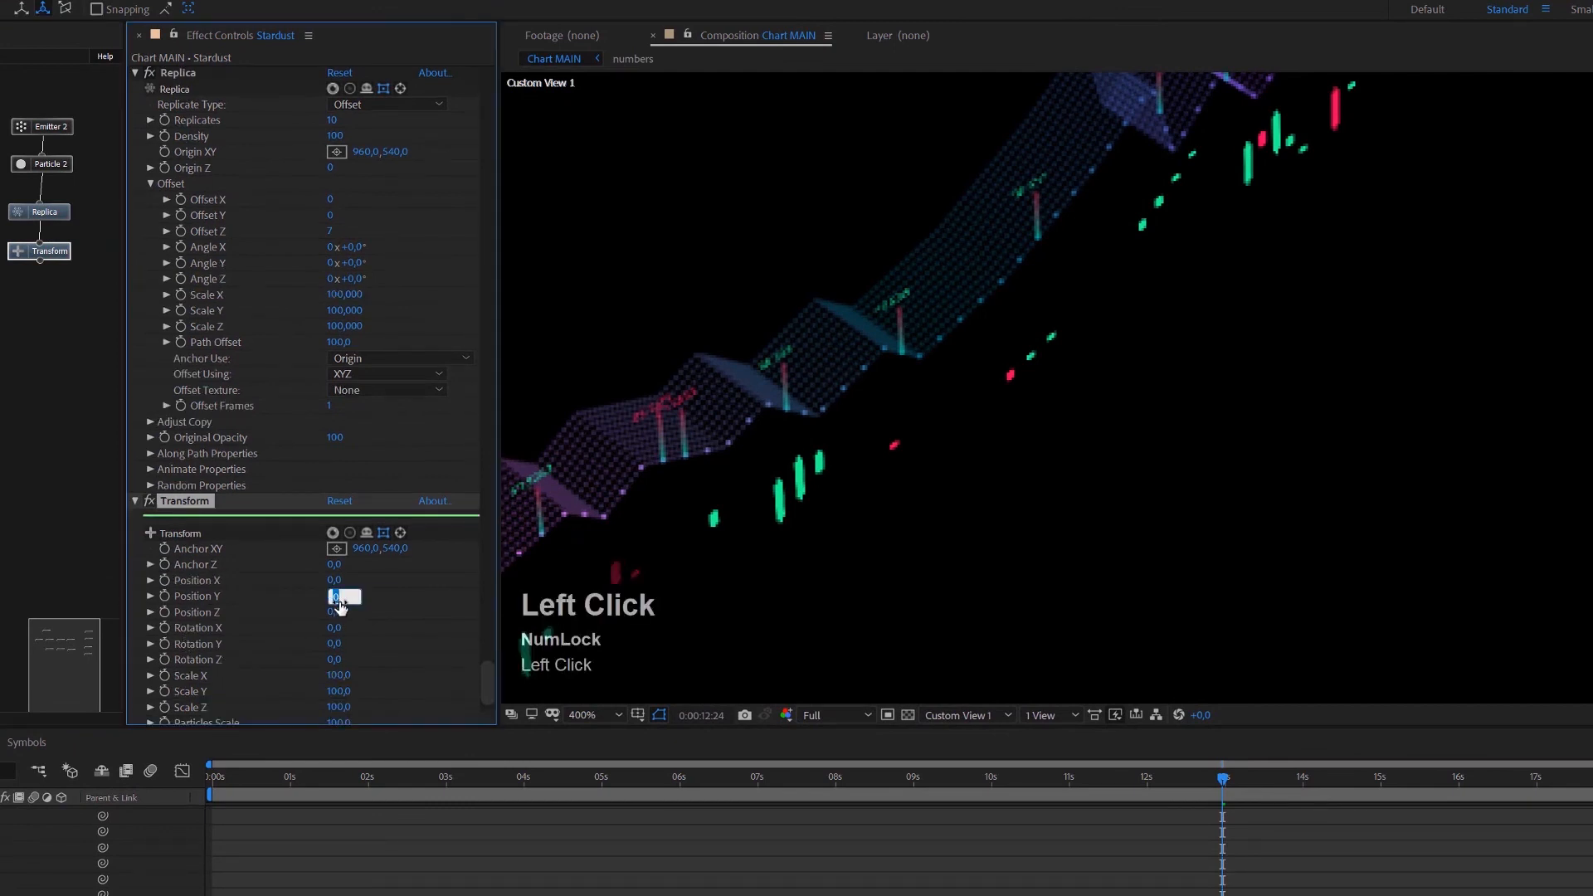
pyautogui.write('40')
pyautogui.press('Return')
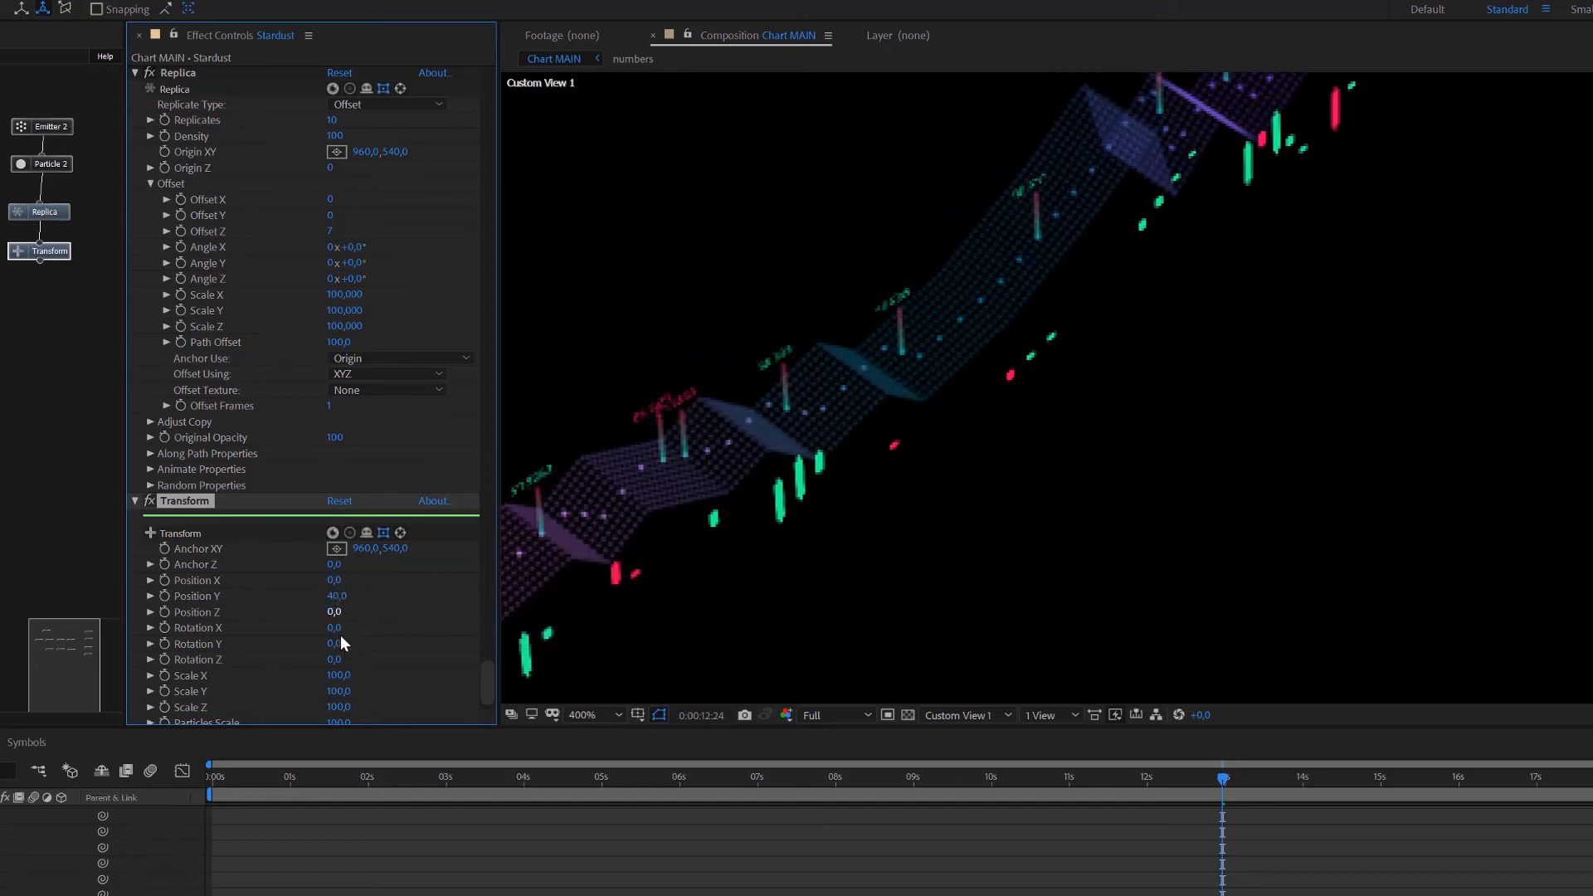
# Step: Try a Position Z of -30 on the new Transform node
pyautogui.click(332, 611)
pyautogui.write('-')
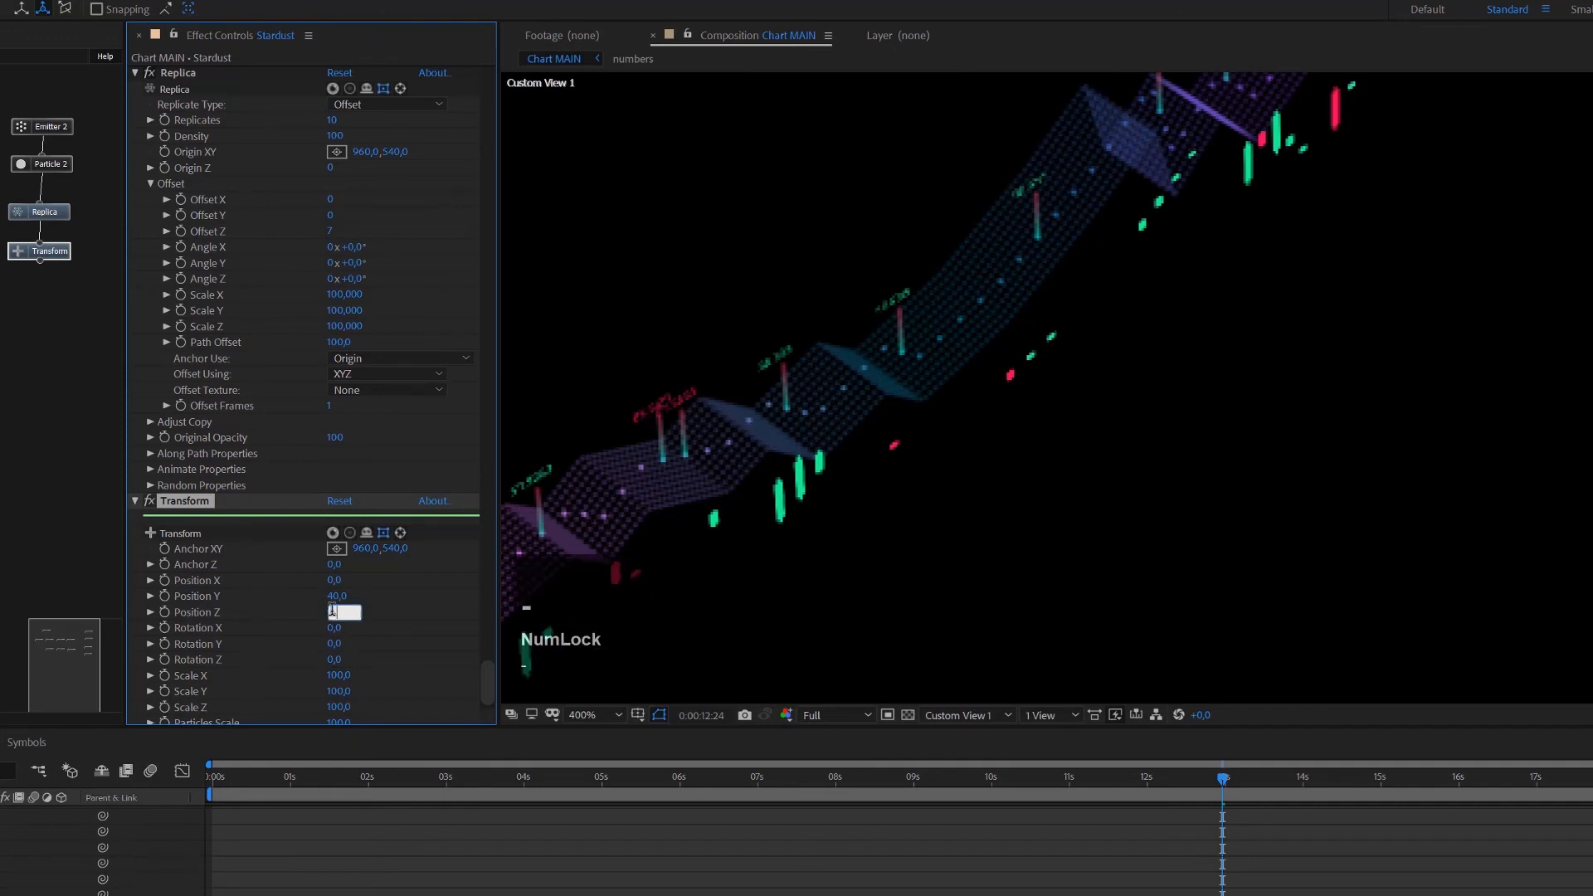
pyautogui.write('30')
pyautogui.press('Return')
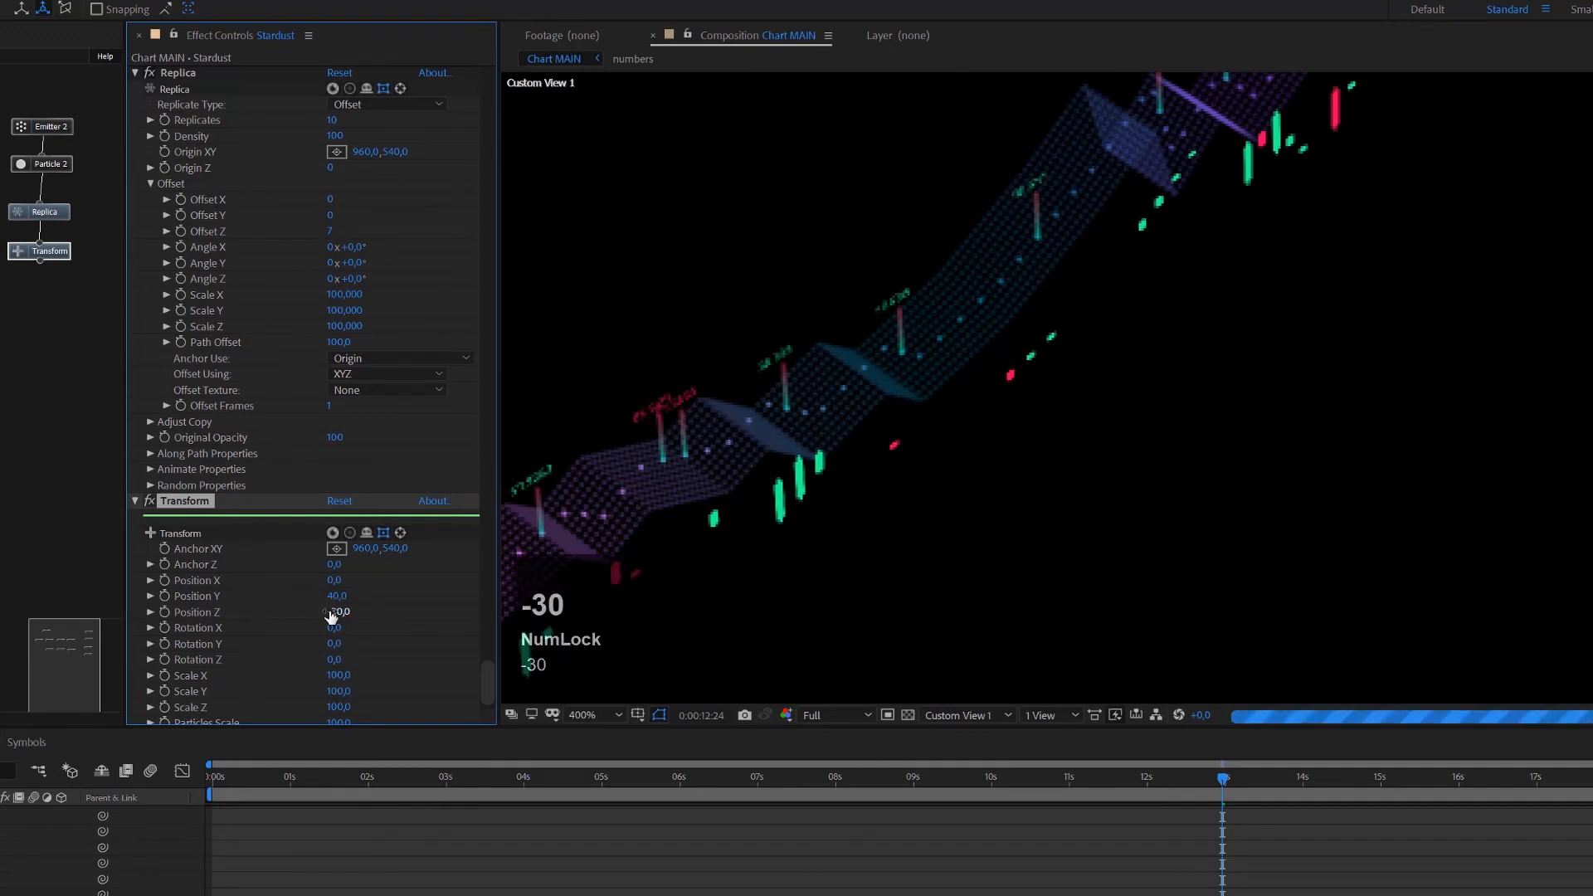
# Step: Try Position Z values of -50 and -40 on the new Transform node, comparing the grid in a four-view layout
pyautogui.click(1056, 718)
pyautogui.click(1073, 792)
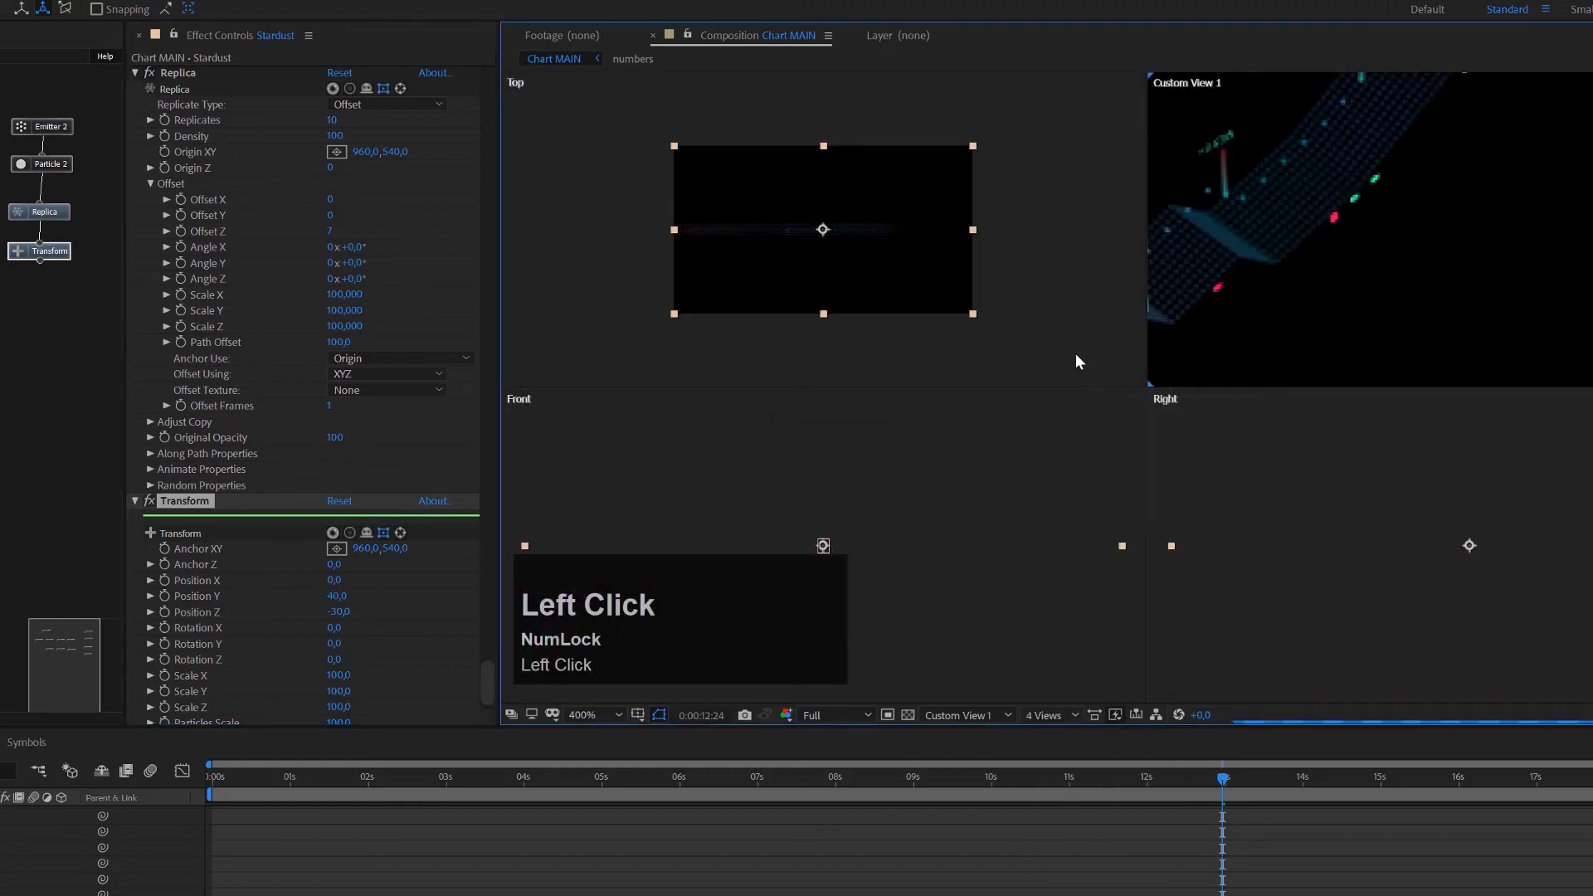
pyautogui.scroll(3, 840, 246)
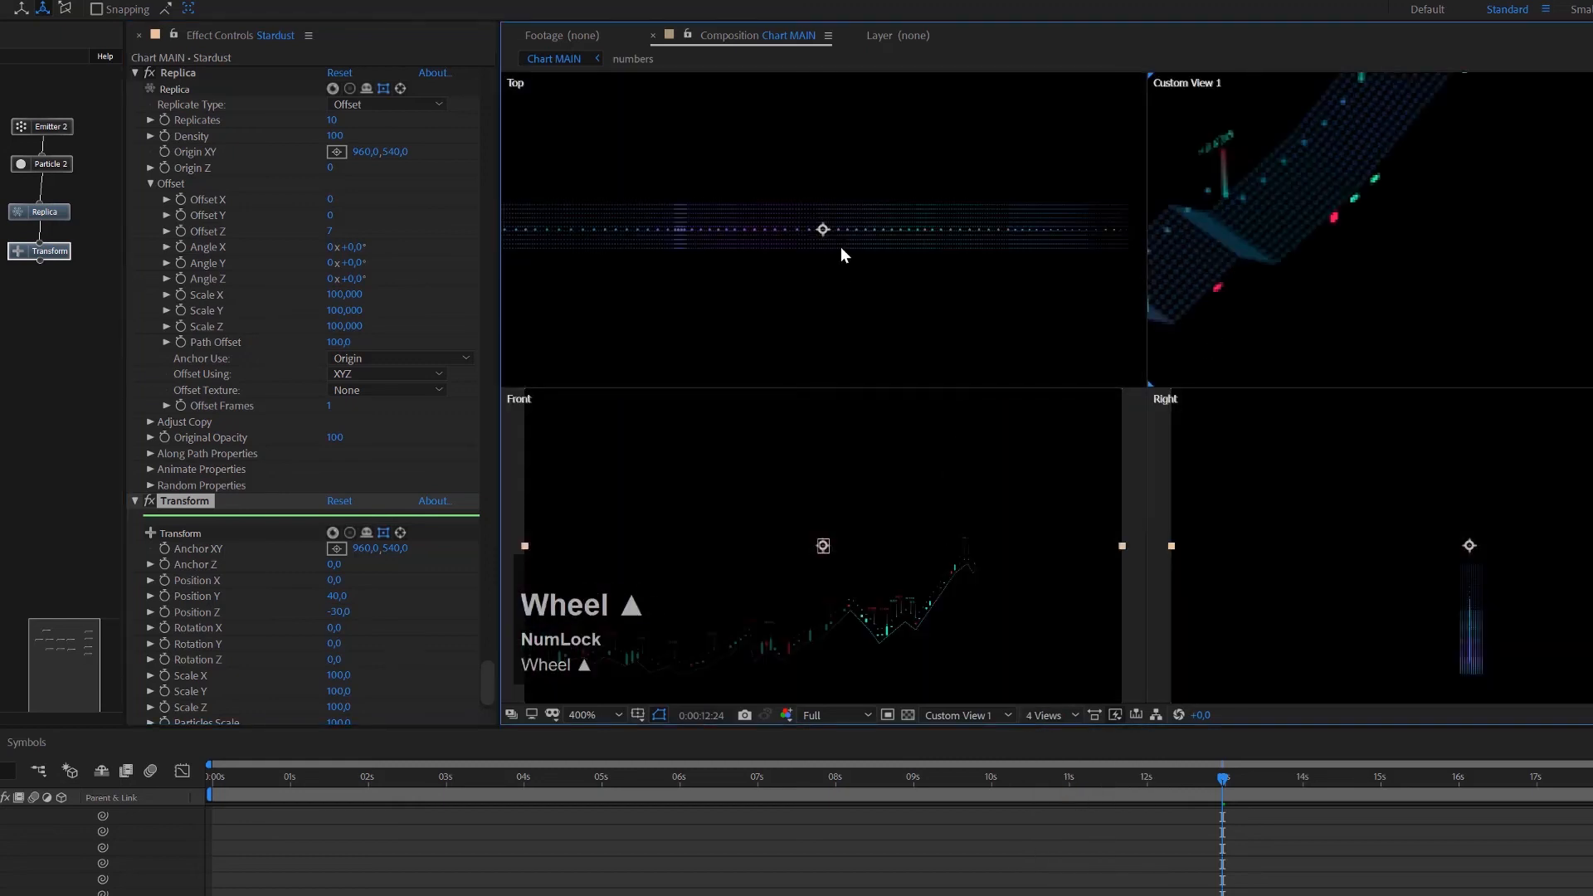
pyautogui.scroll(1, 769, 233)
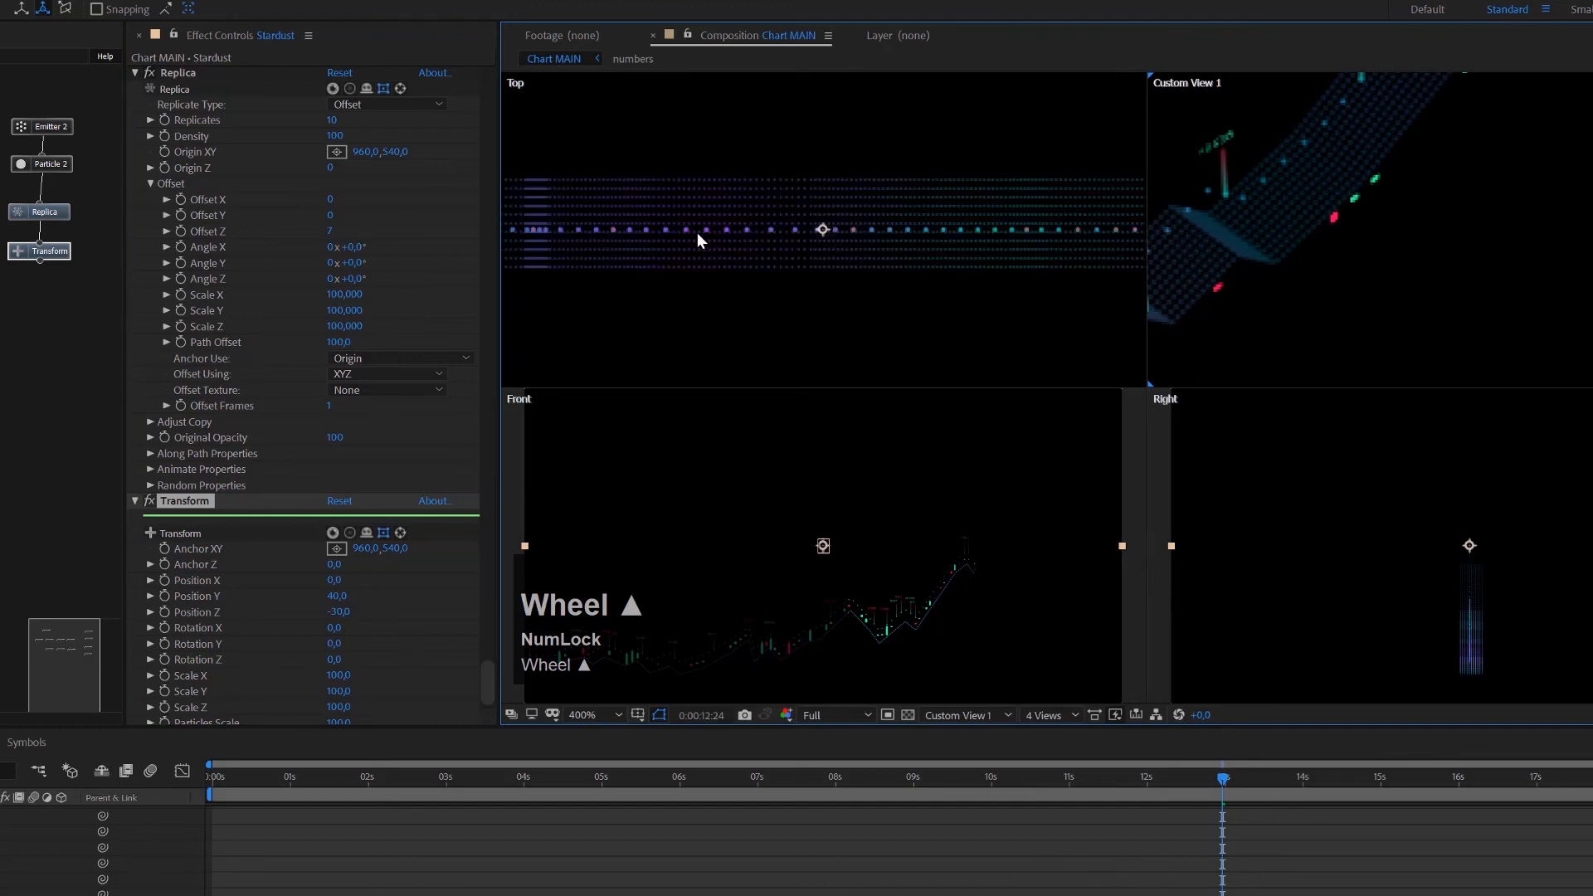
pyautogui.click(340, 611)
pyautogui.write('-50')
pyautogui.press('Return')
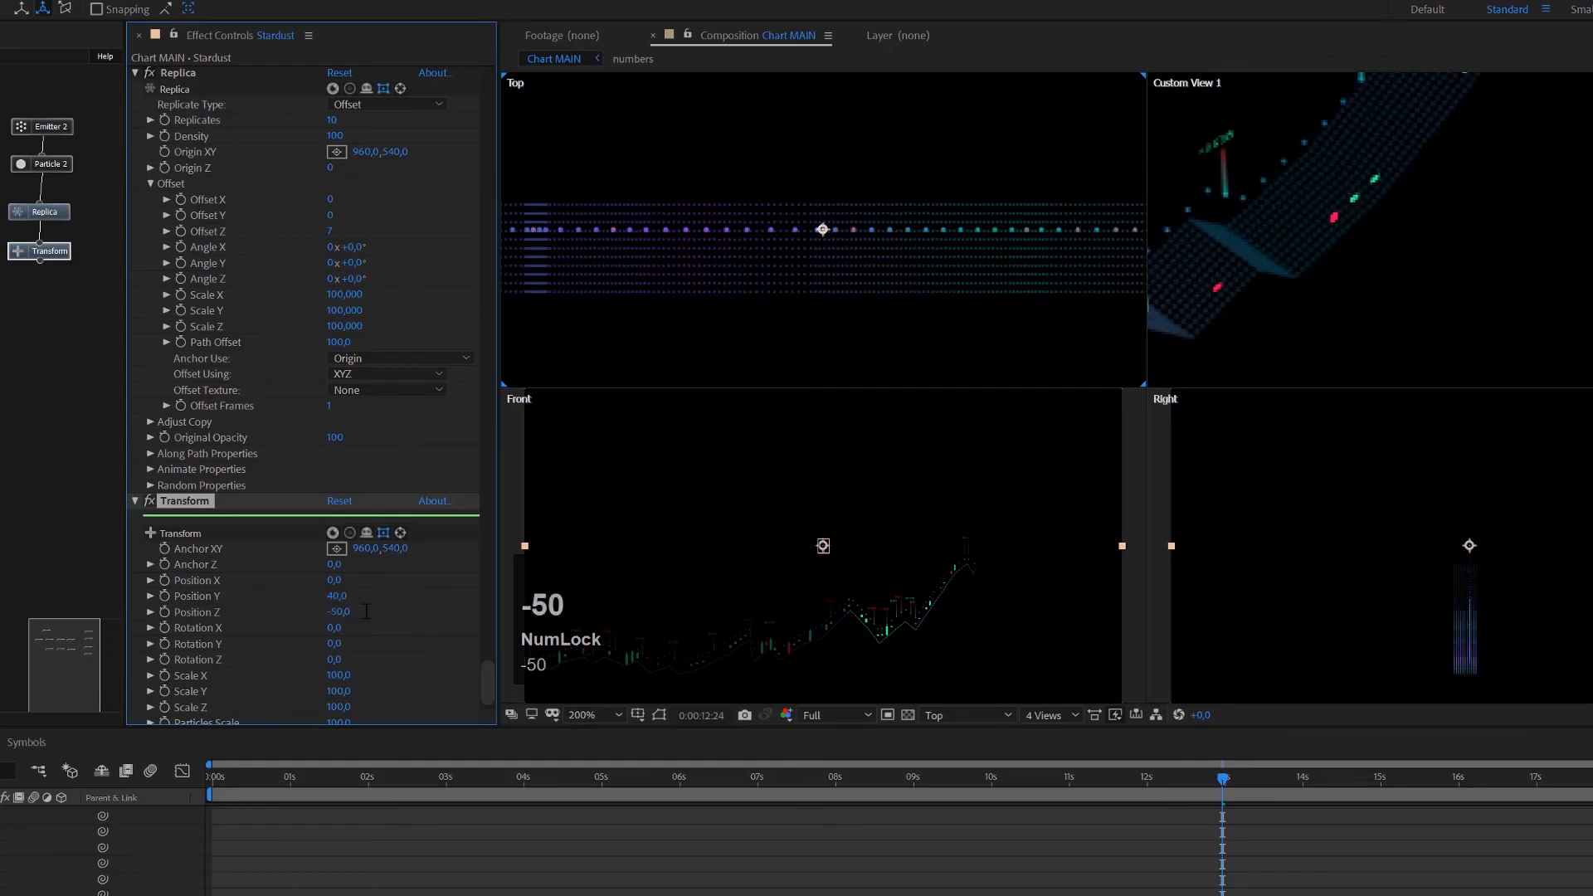
pyautogui.click(340, 611)
pyautogui.write('-40')
pyautogui.press('Return')
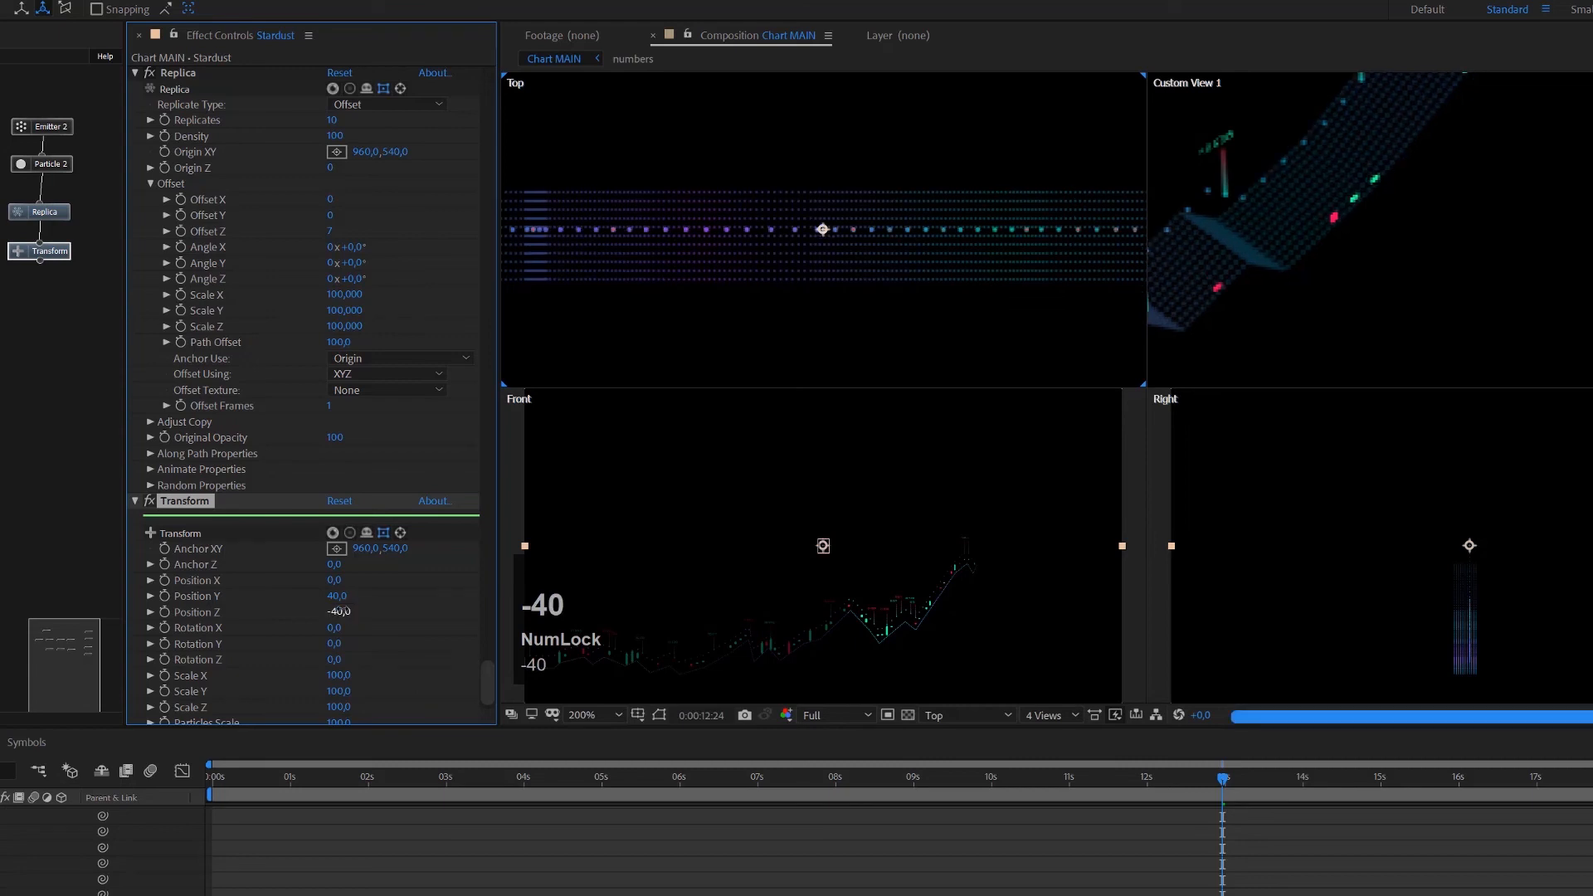
# Step: Set the new Transform node's Position Z to -35 to centre the grid on the chart line
pyautogui.click(340, 611)
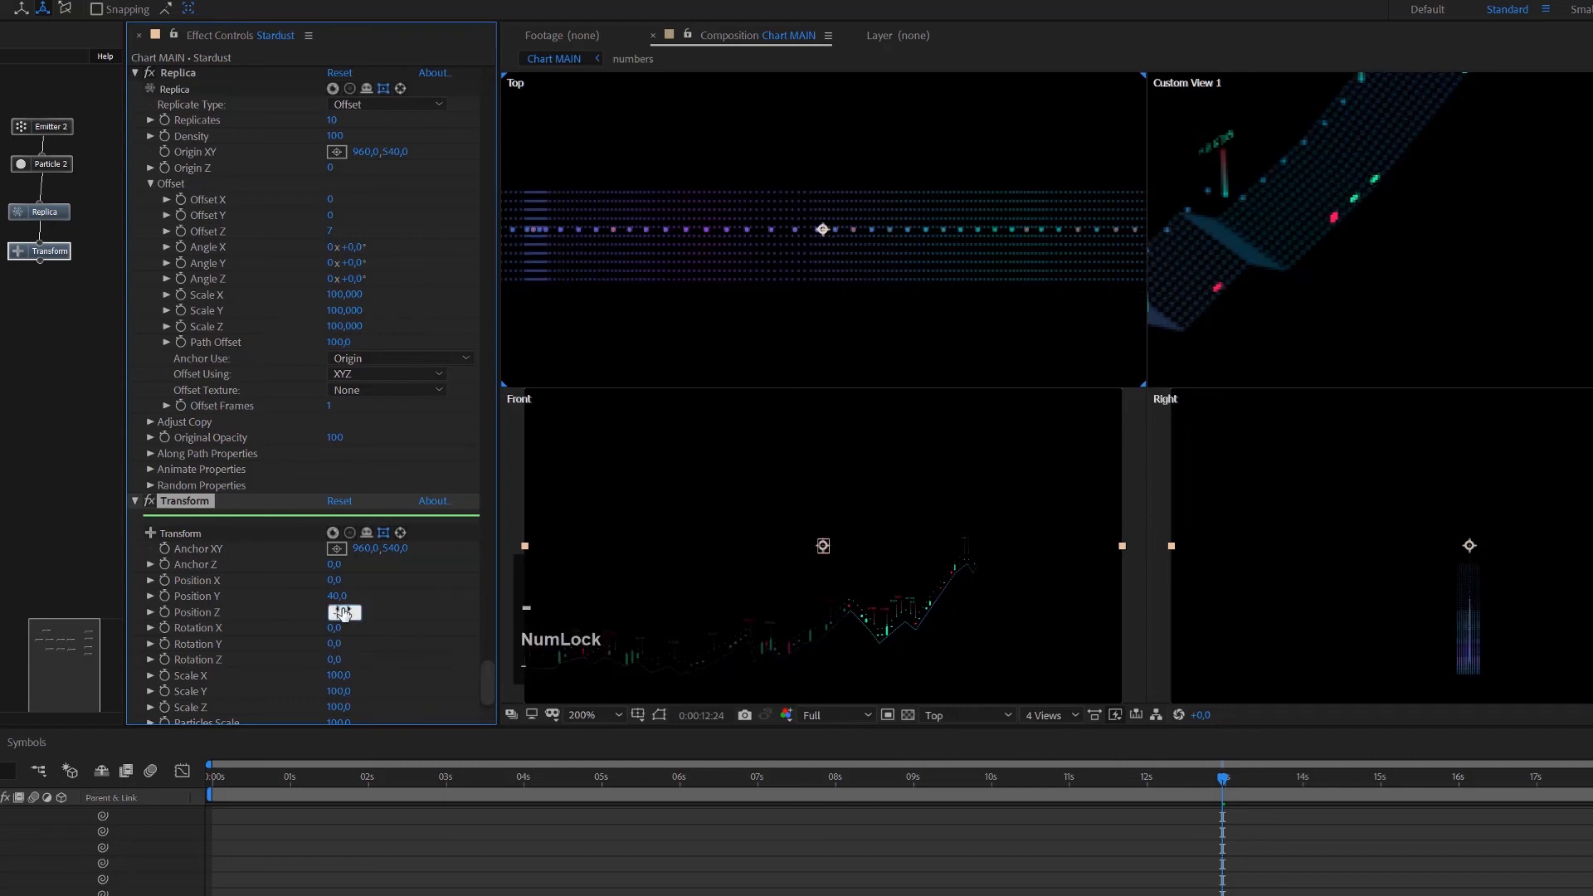
pyautogui.write('-35')
pyautogui.press('Return')
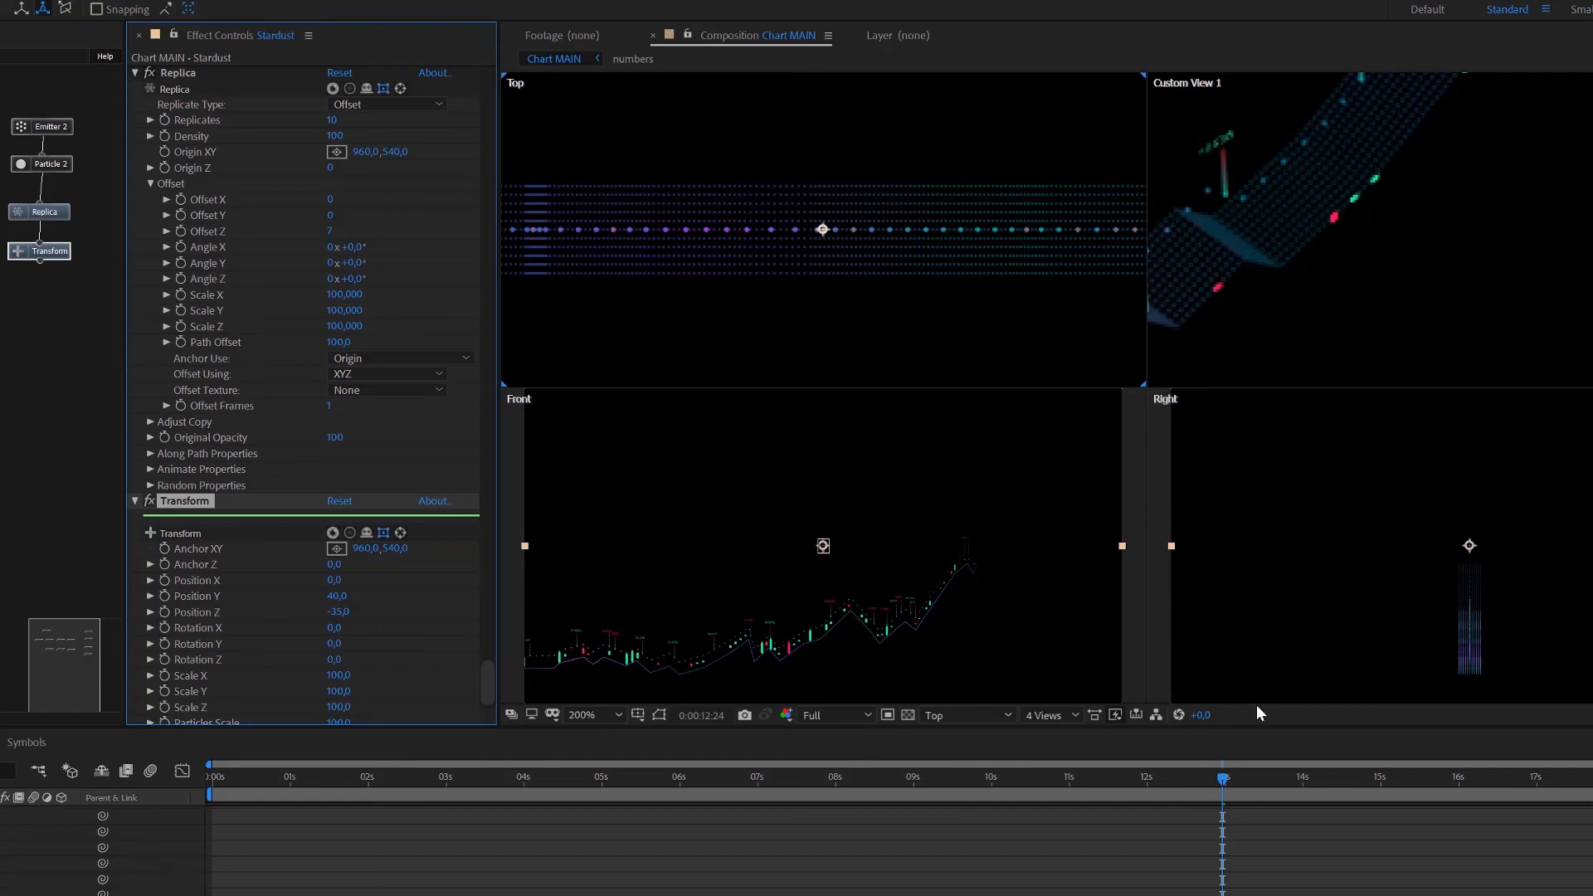
# Step: Go to 0:00:15:05 and examine the chart up close in the Front view
pyautogui.moveTo(1369, 784); pyautogui.dragTo(1397, 789)
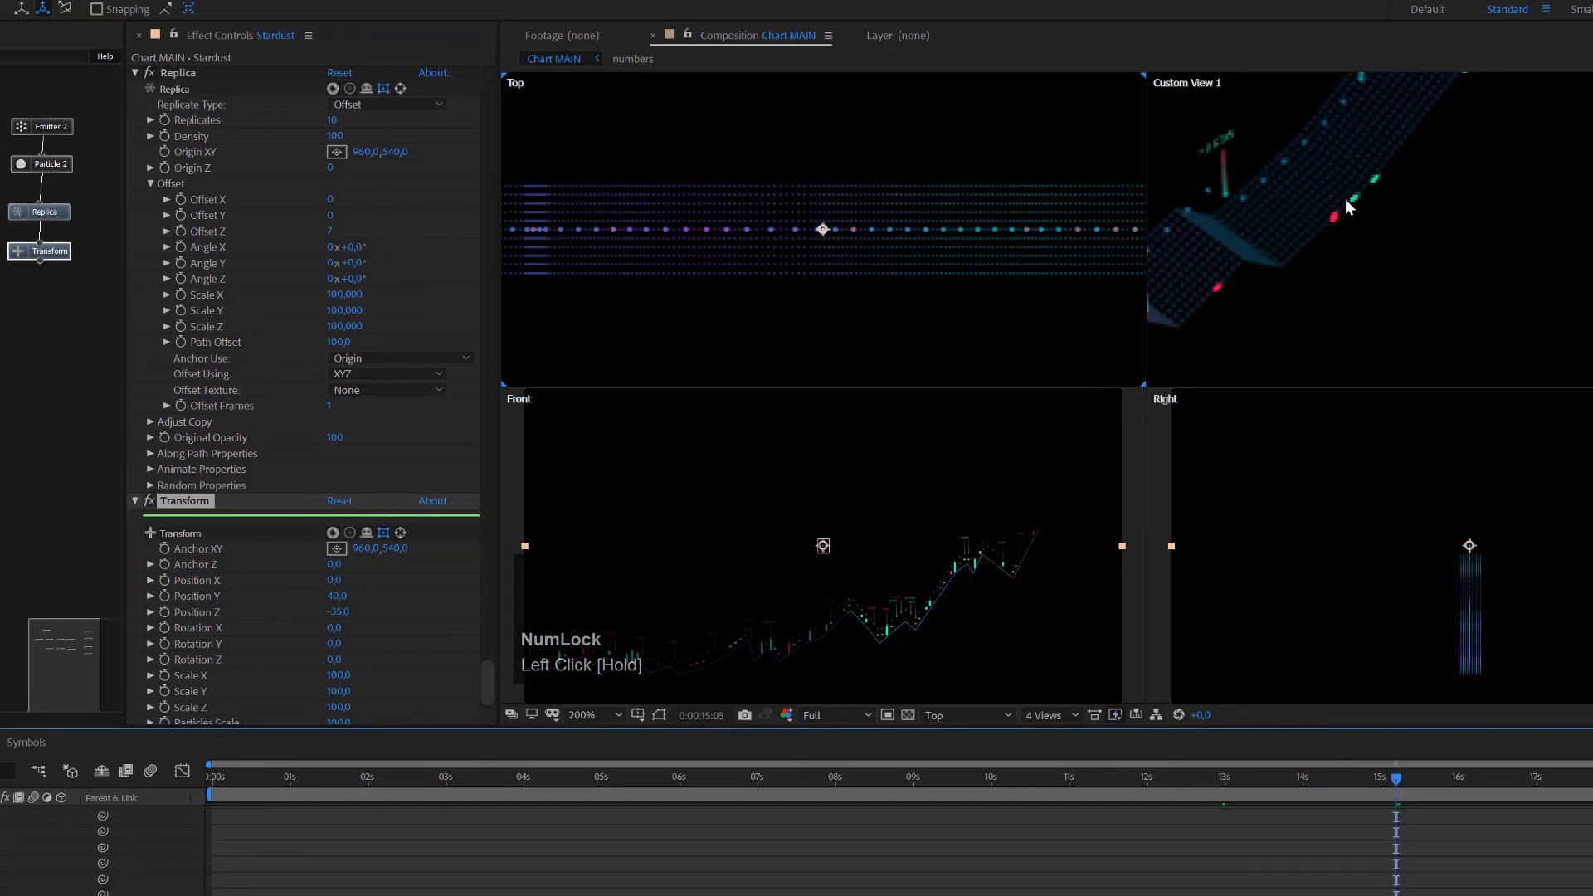
pyautogui.scroll(3, 891, 603)
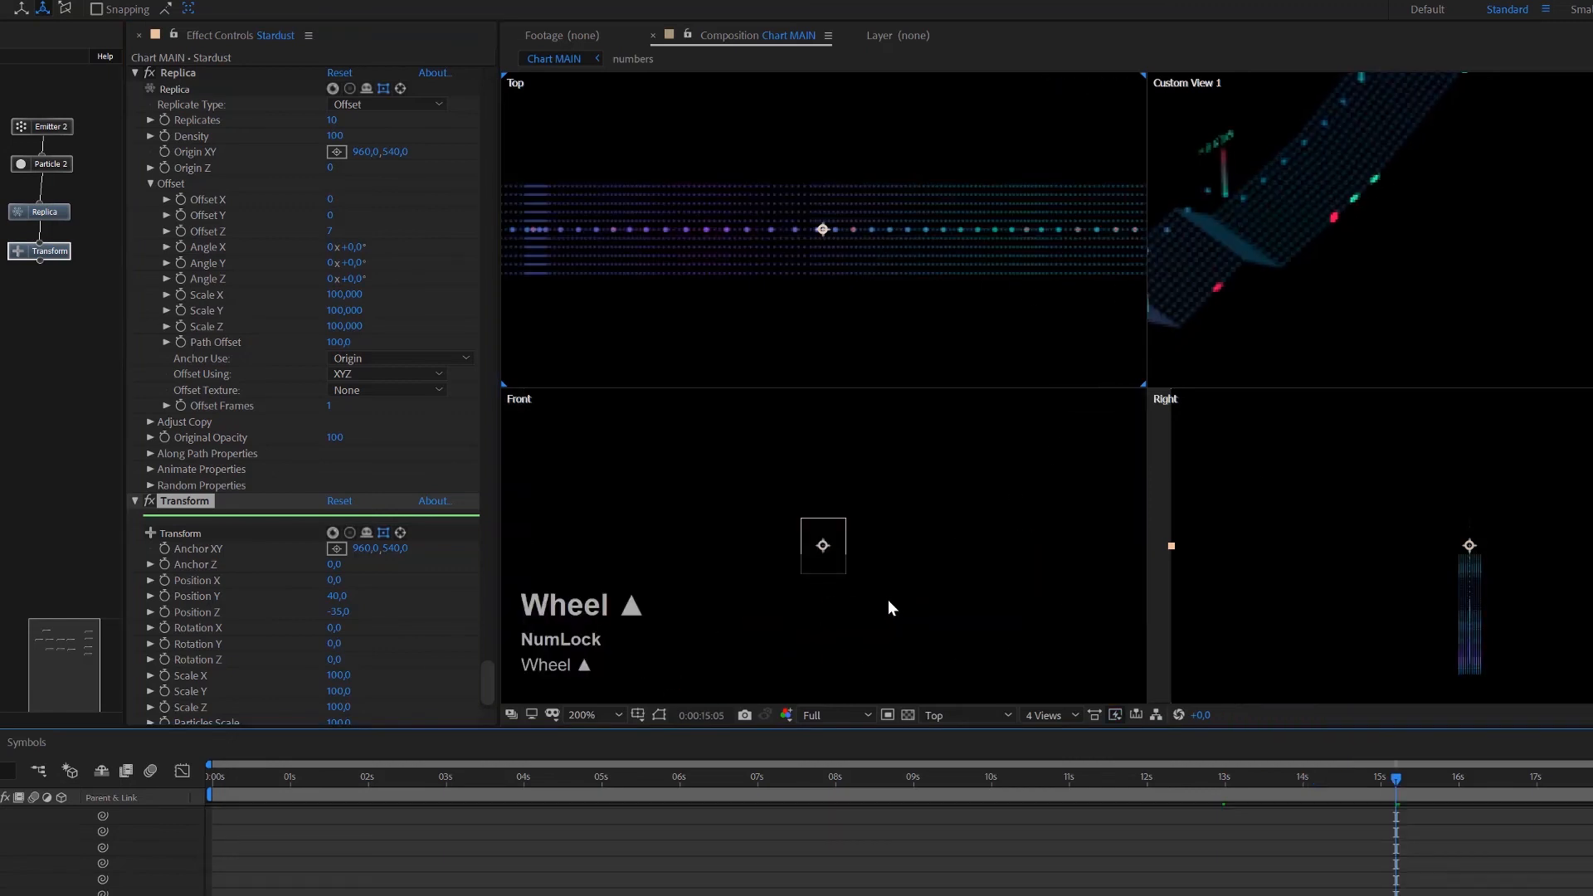
pyautogui.press('space')
pyautogui.moveTo(888, 596); pyautogui.dragTo(970, 278)
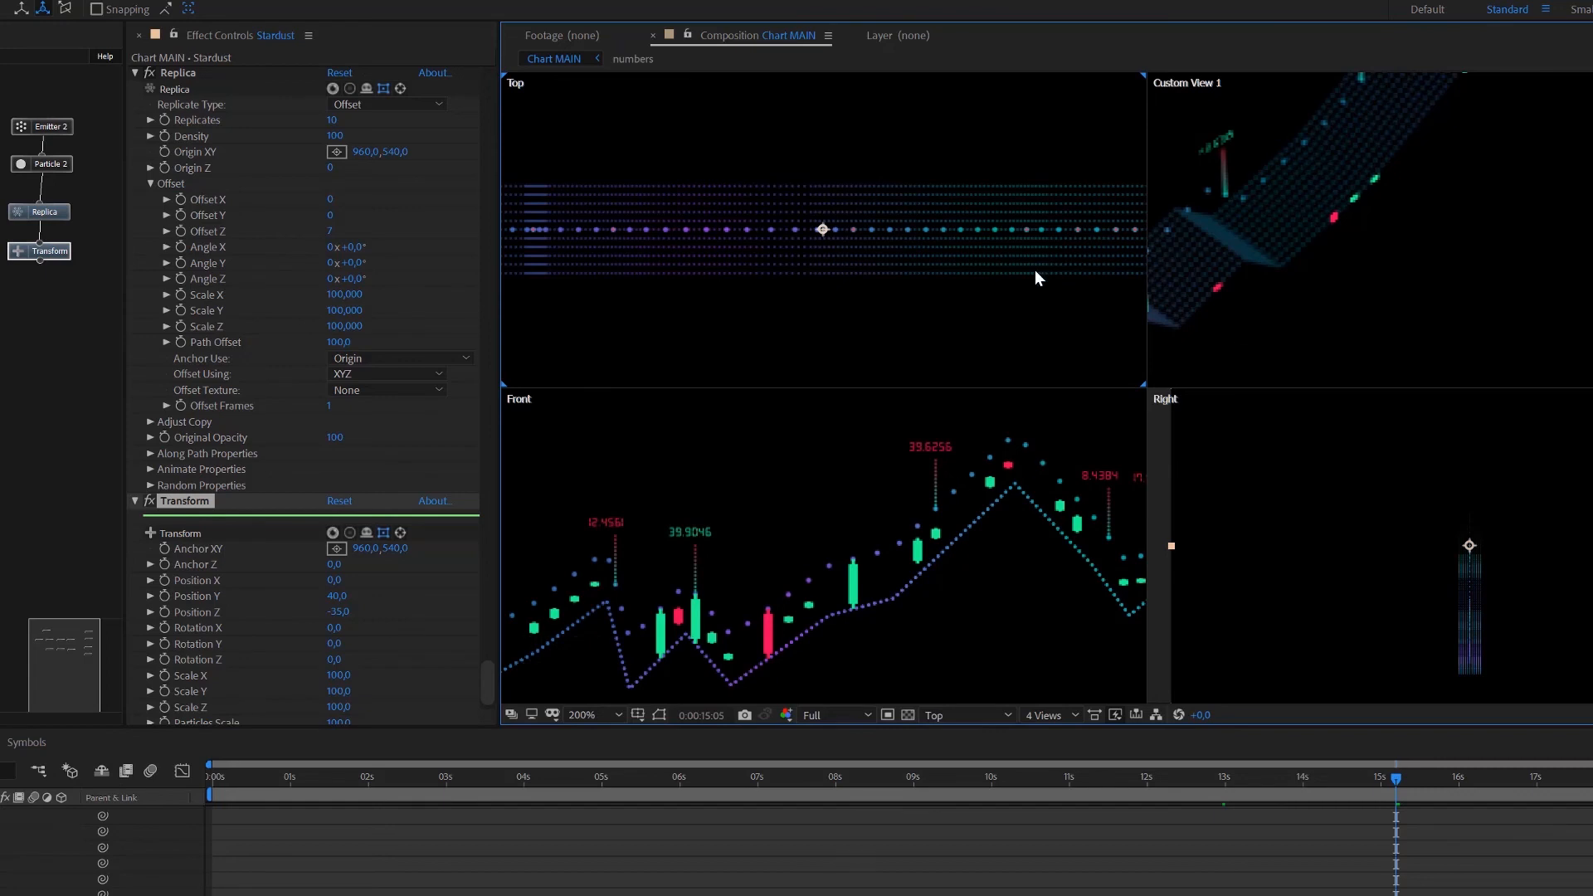
# Step: Return the composition to a single-view layout showing the Active Camera
pyautogui.click(959, 717)
pyautogui.click(962, 735)
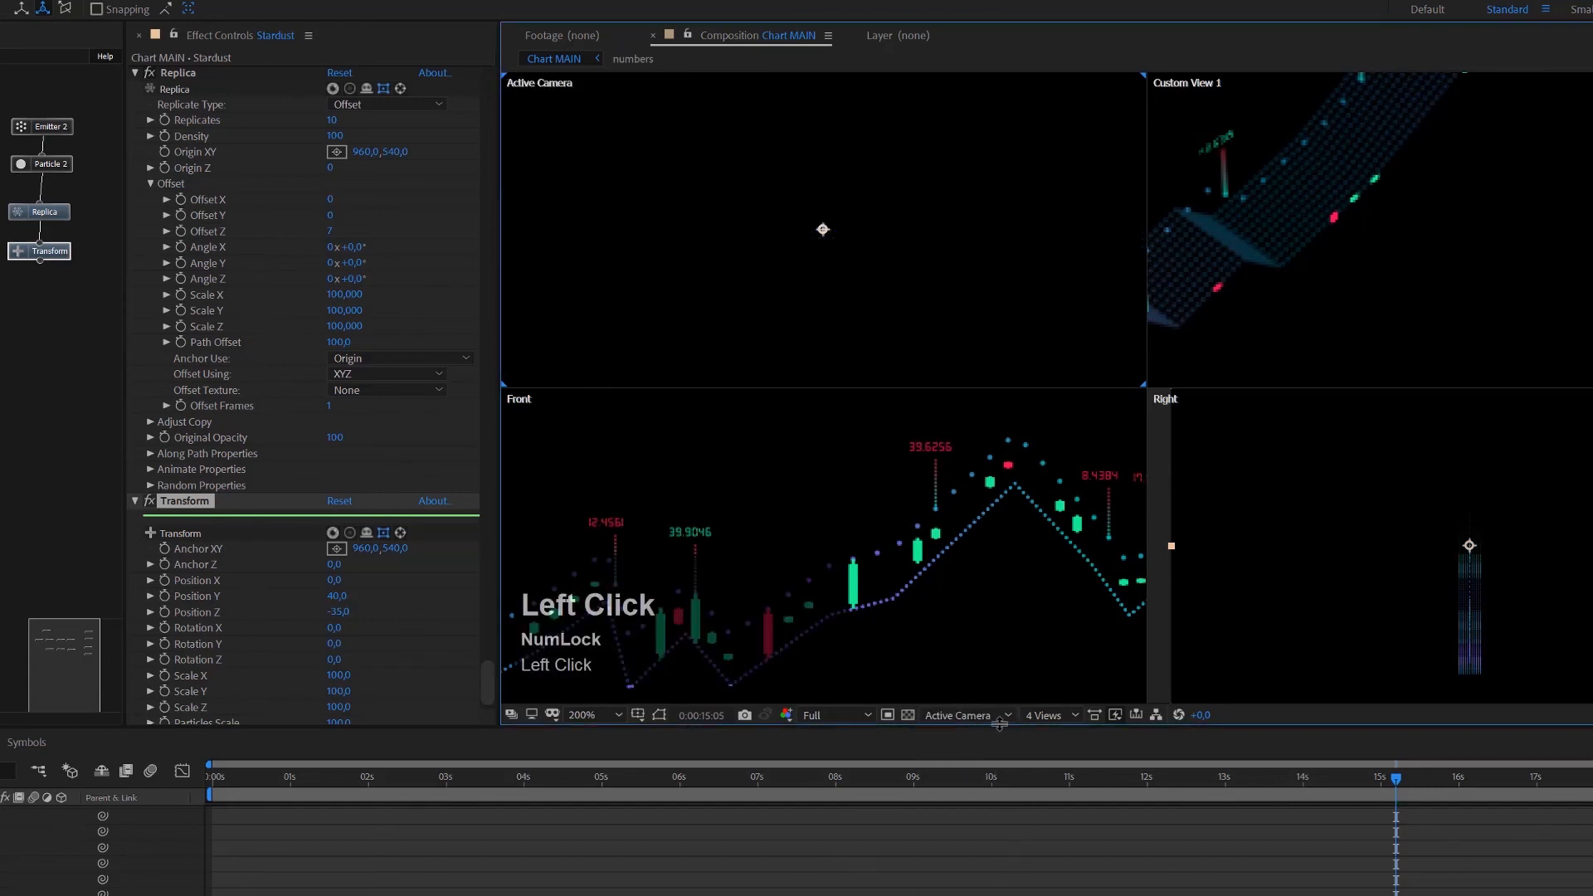
pyautogui.click(1066, 710)
pyautogui.click(1069, 735)
pyautogui.scroll(-2, 1123, 370)
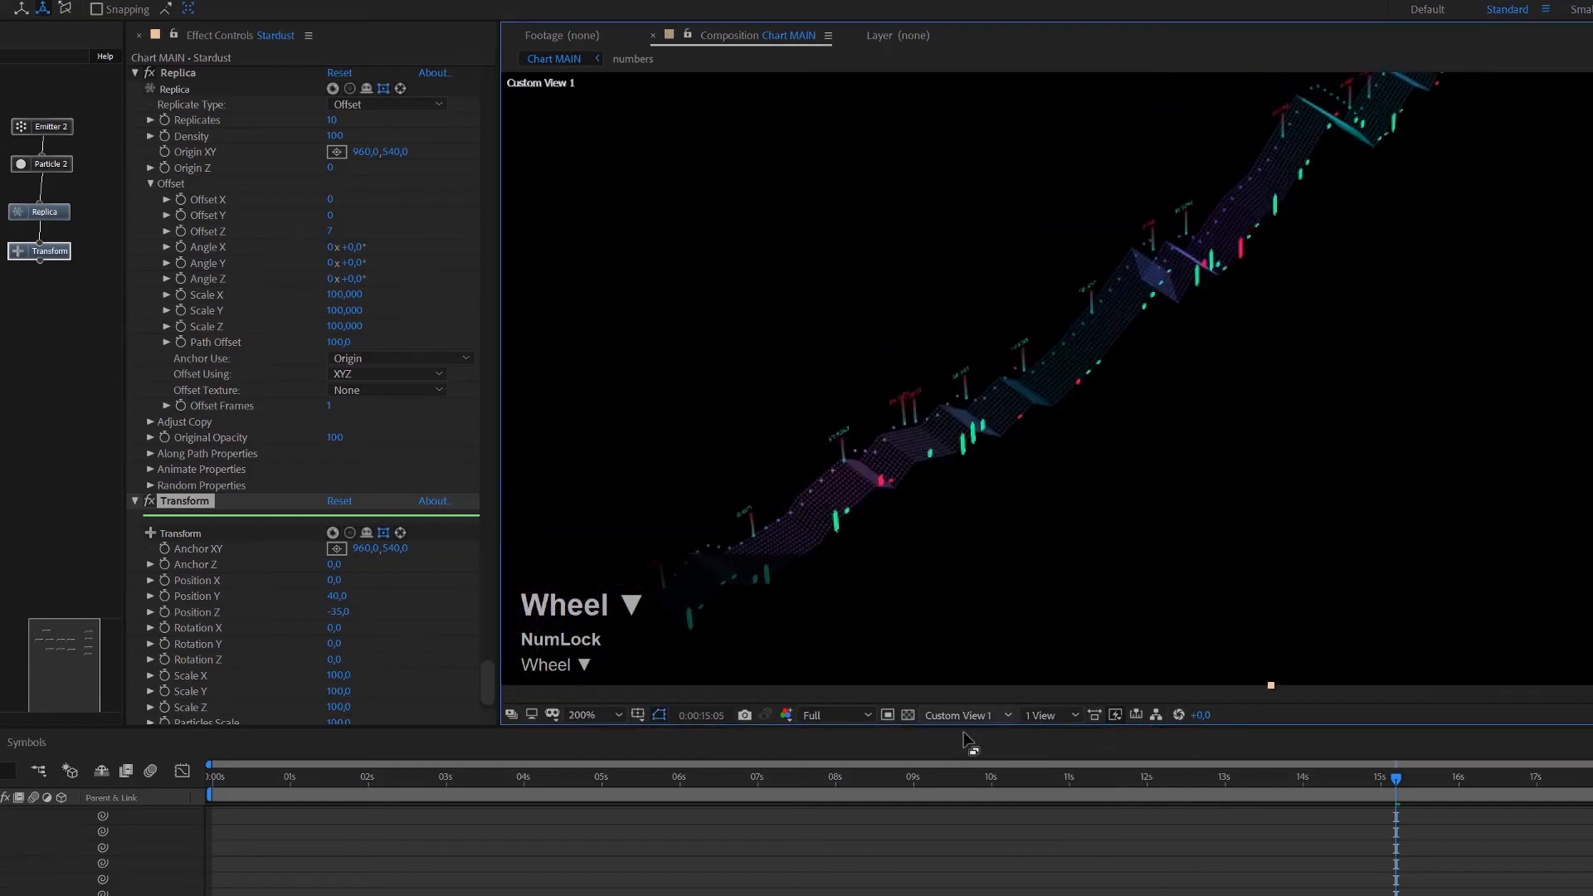
pyautogui.click(988, 716)
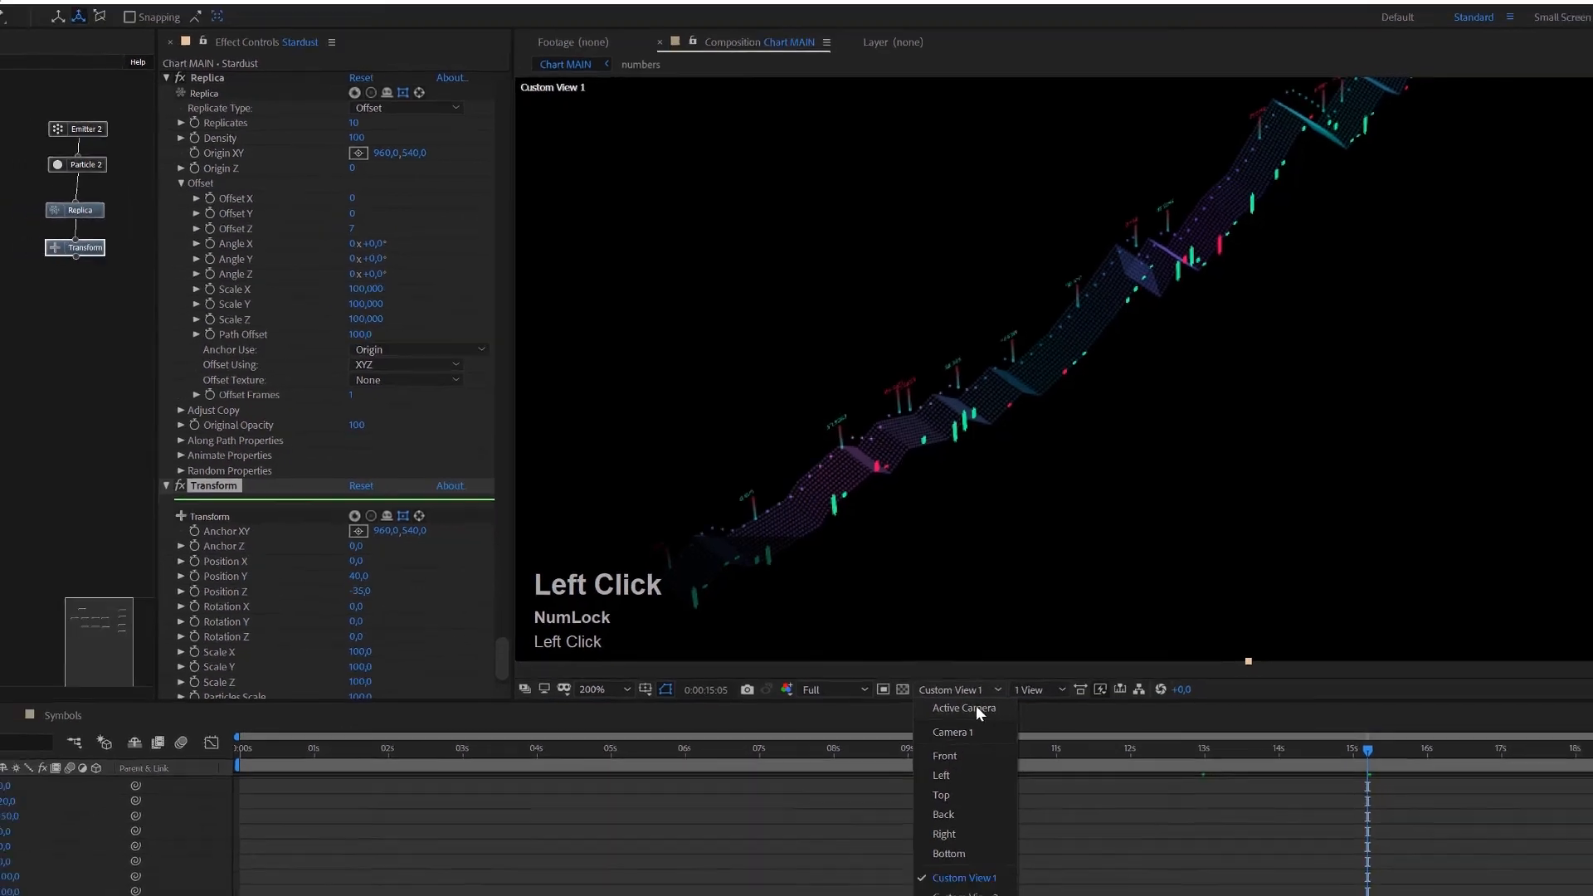
pyautogui.click(971, 734)
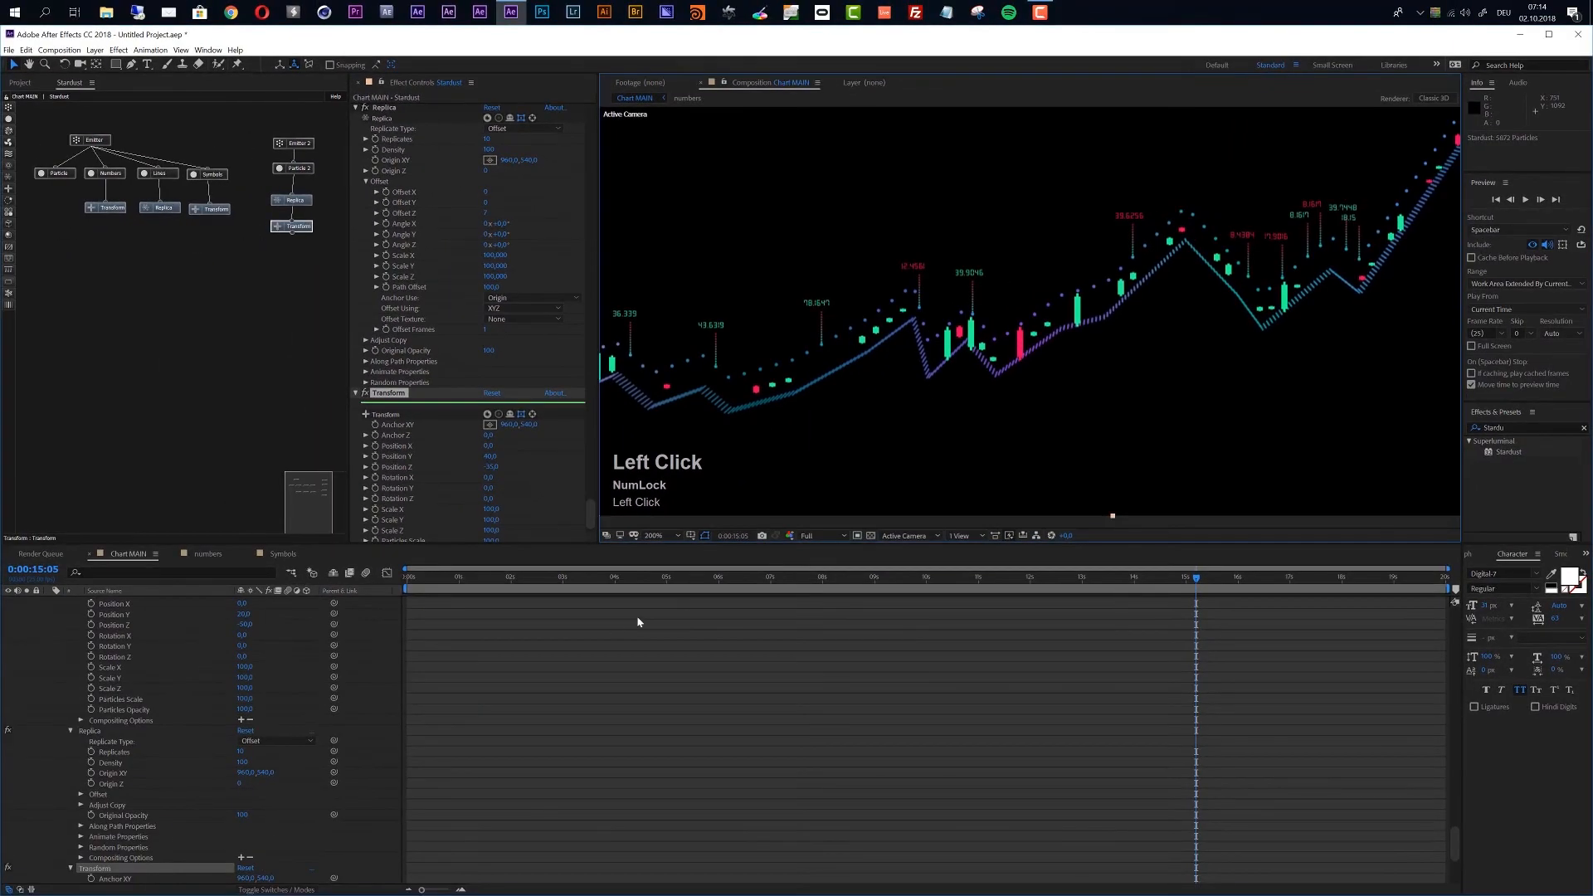
pyautogui.scroll(-2, 989, 308)
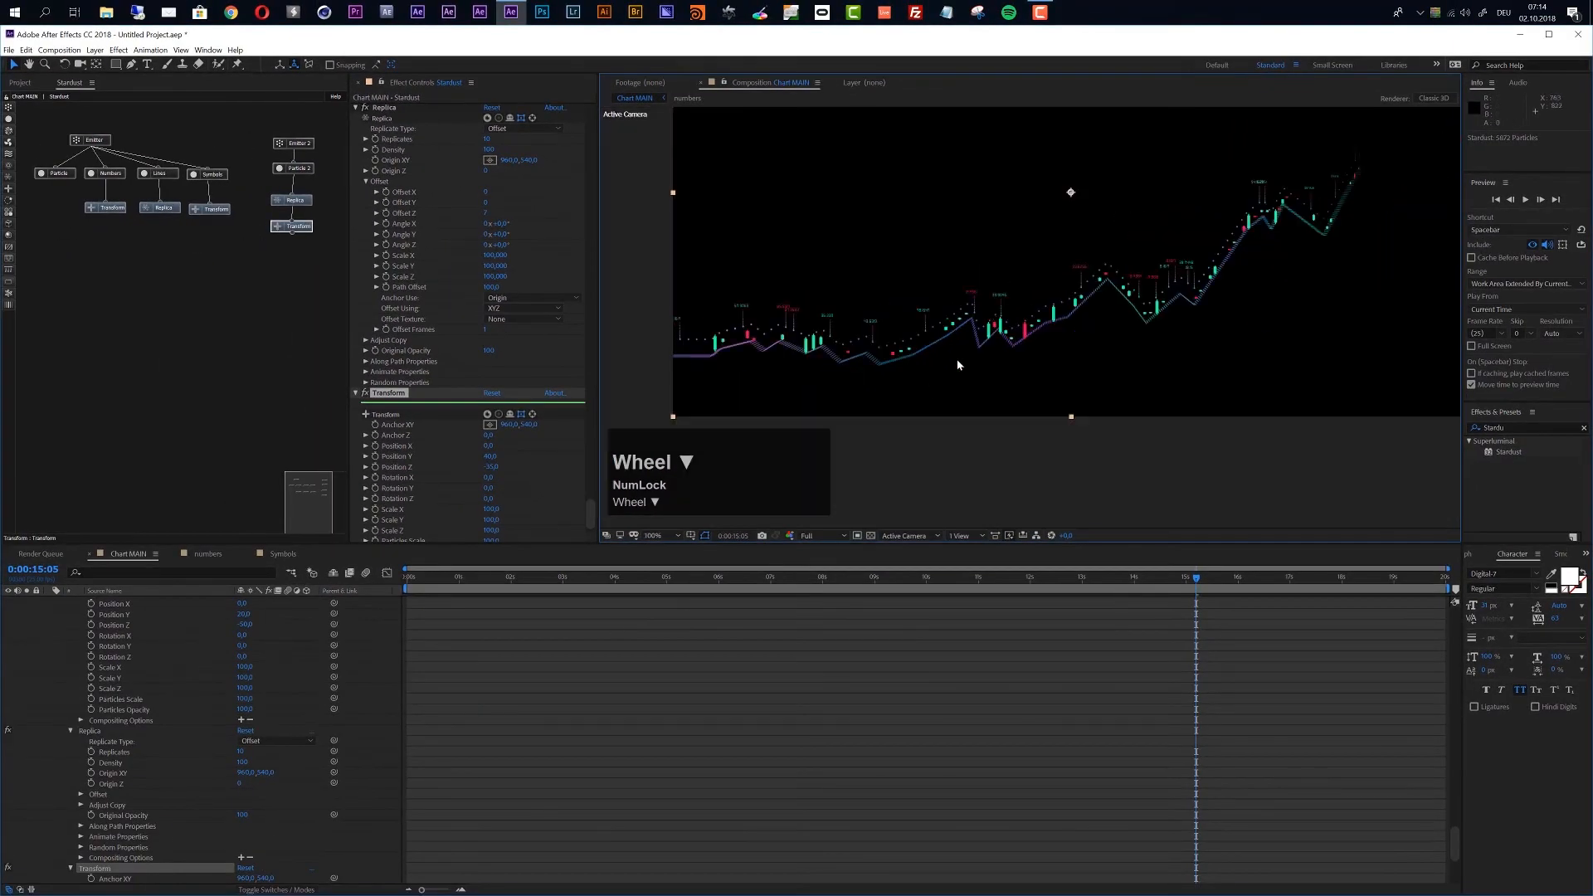
# Step: Collapse all expanded layer properties in the Chart MAIN timeline and clear the layer selection
pyautogui.scroll(10, 287, 688)
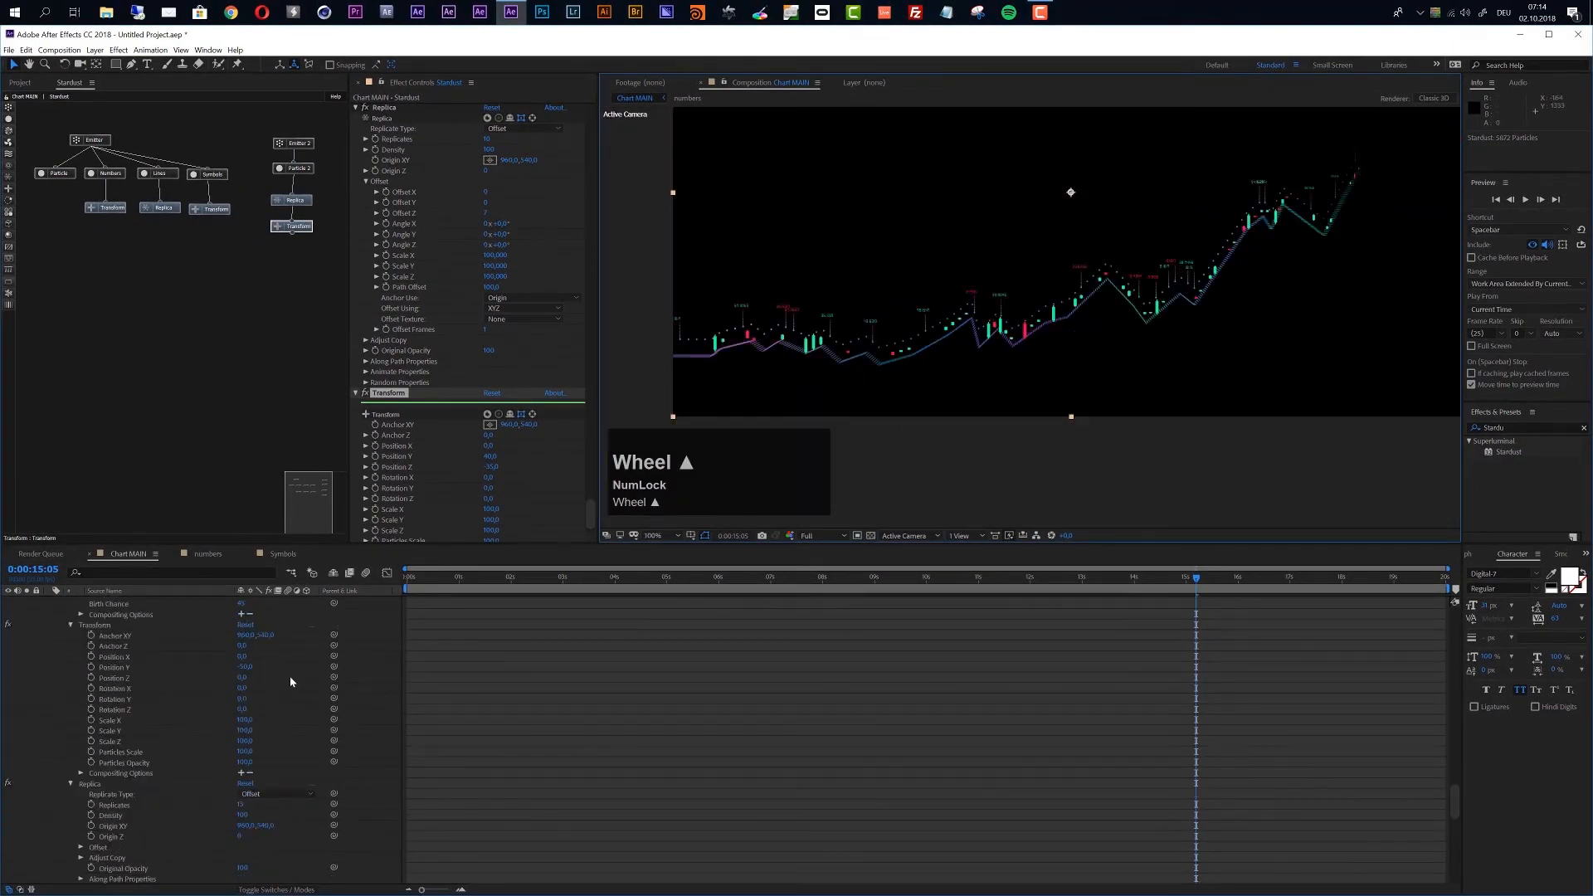
pyautogui.scroll(5, 288, 671)
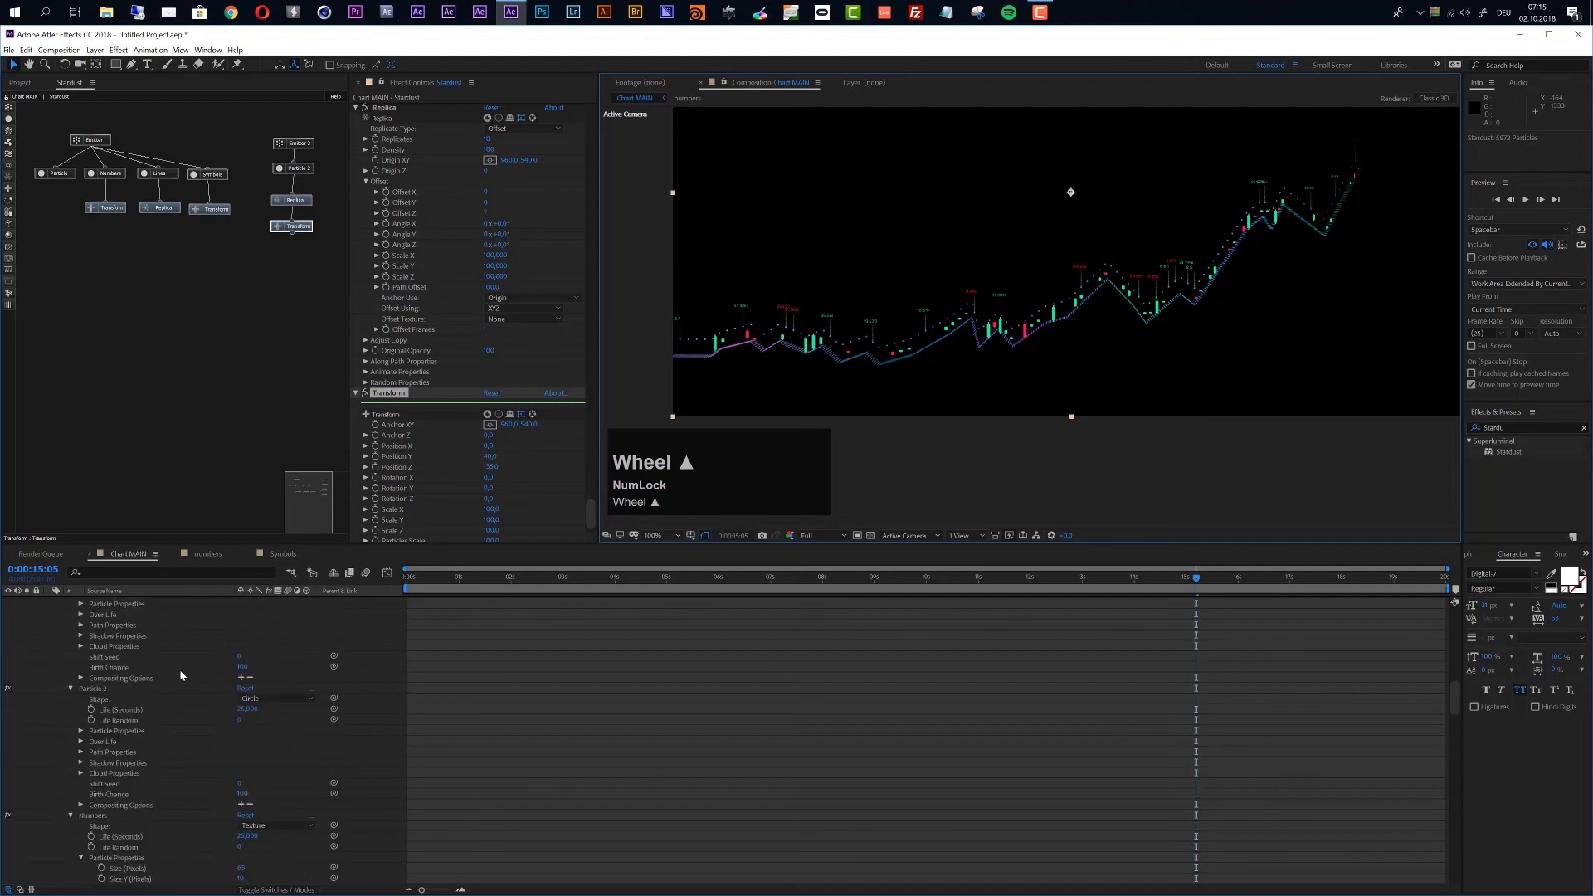
pyautogui.press('u')
pyautogui.click(58, 657)
pyautogui.click(113, 711)
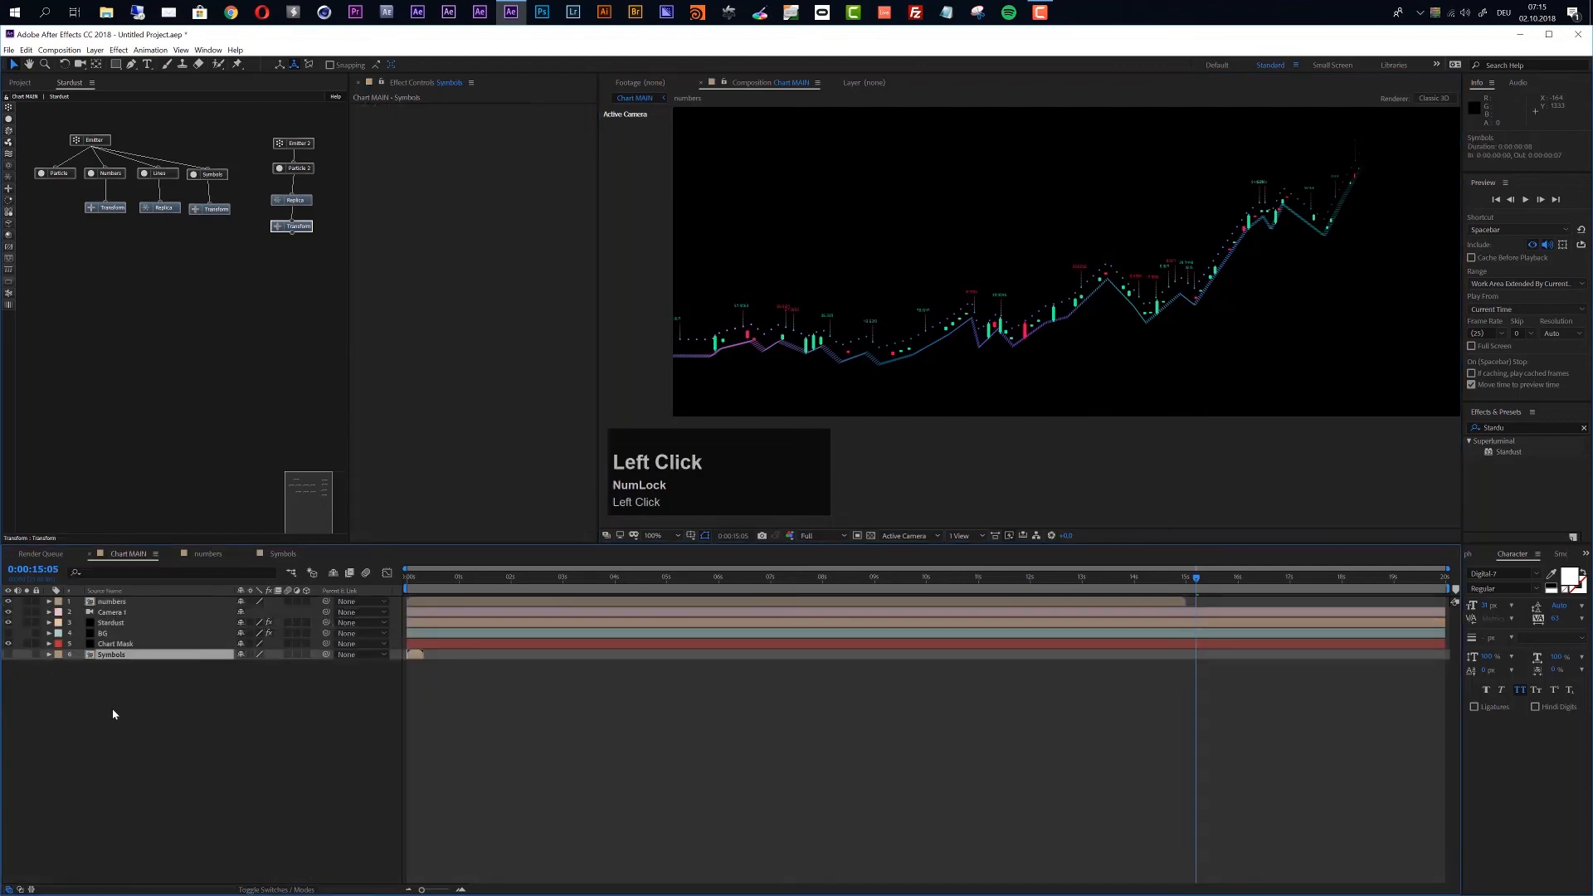
pyautogui.click(114, 711)
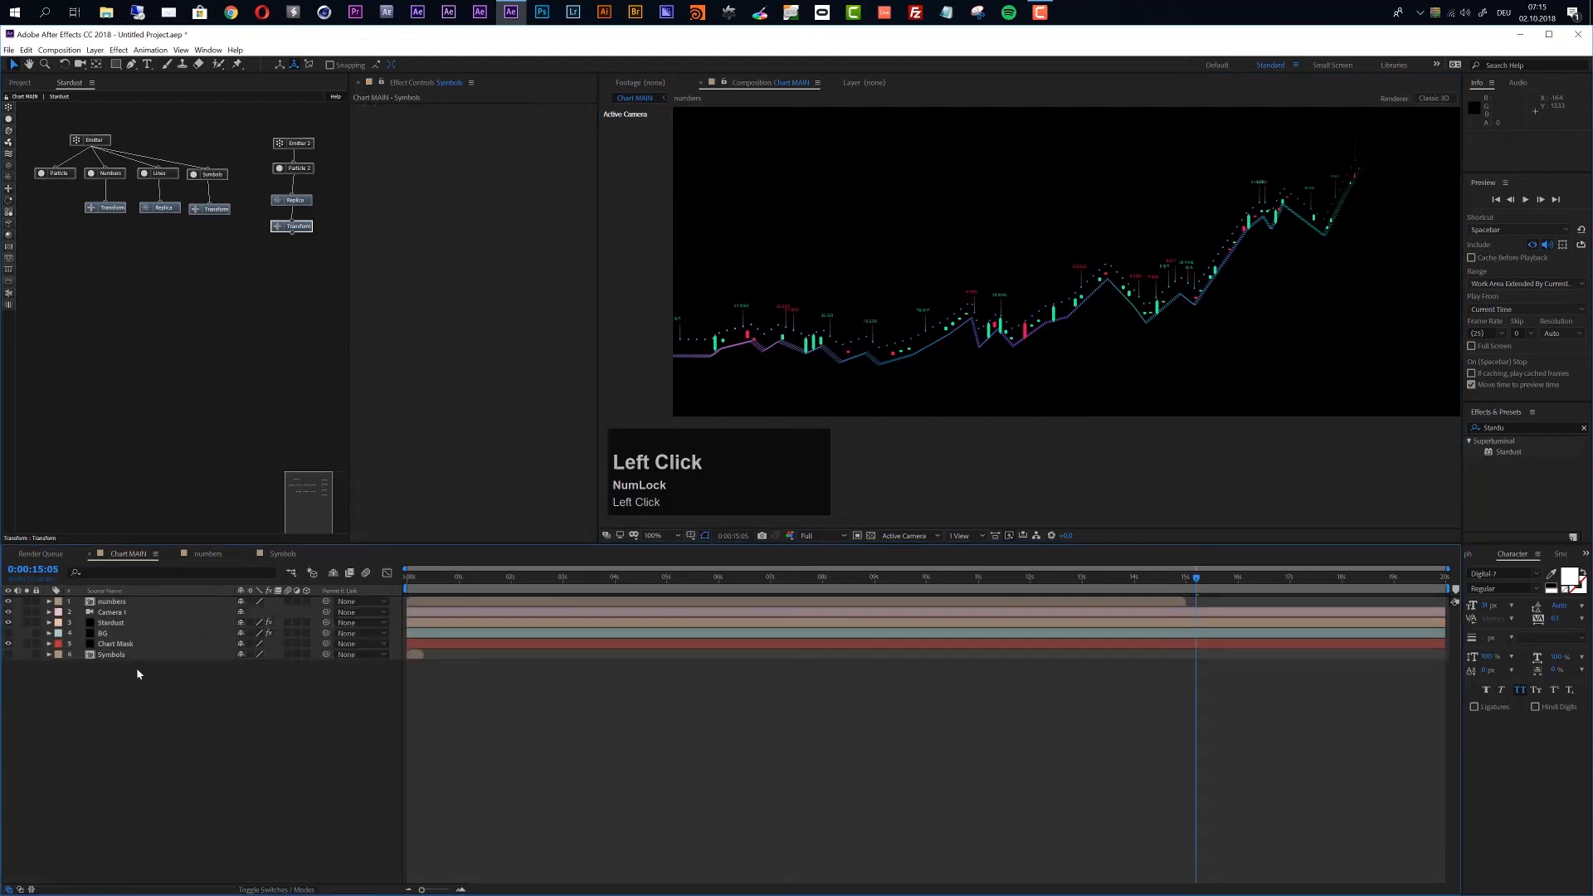
# Step: Add a 3D null object and parent Camera 1 to it, placing the camera layer directly below the null
pyautogui.click(96, 51)
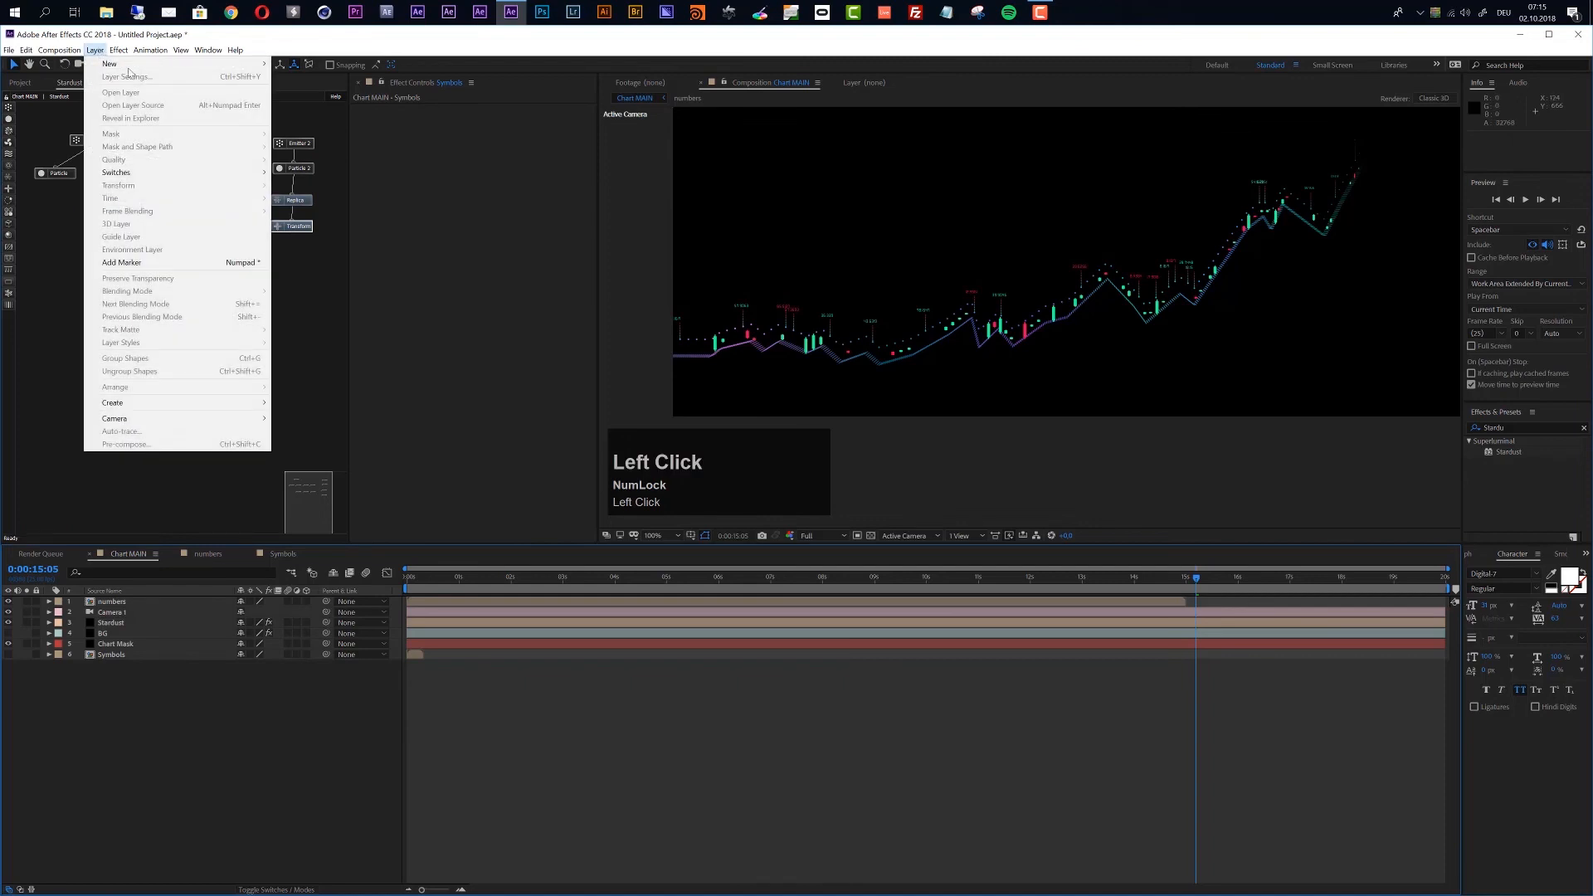
pyautogui.moveTo(208, 66)
pyautogui.click(333, 116)
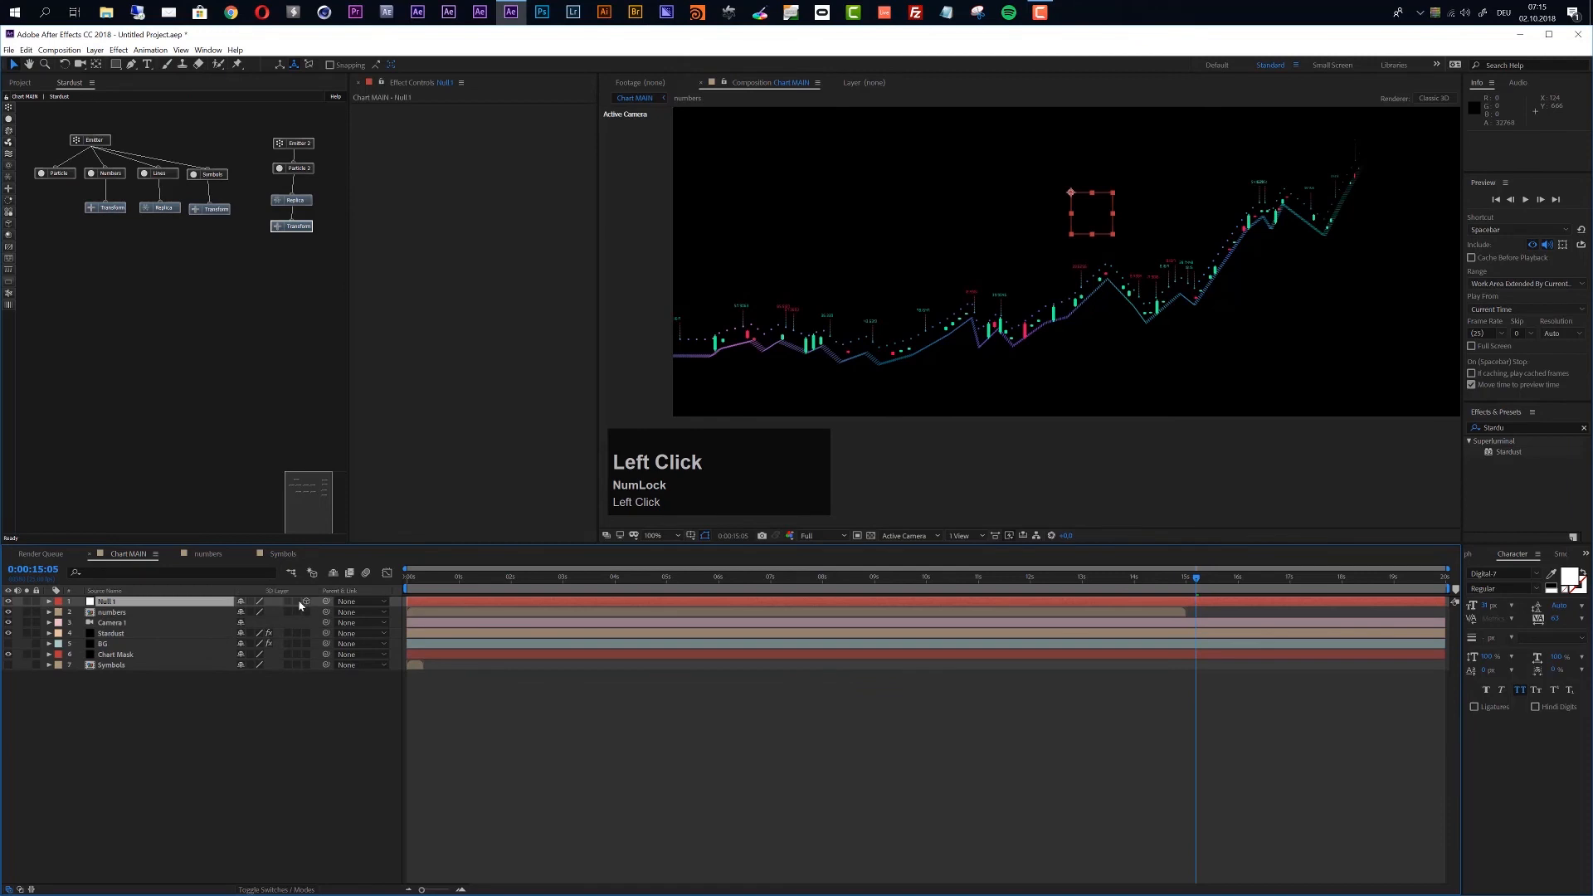
pyautogui.moveTo(112, 623); pyautogui.dragTo(114, 613)
pyautogui.moveTo(326, 612); pyautogui.dragTo(120, 603)
# Step: Rename the null layer as Cam Control
pyautogui.click(115, 602)
pyautogui.press('Return')
pyautogui.write('Cam Control')
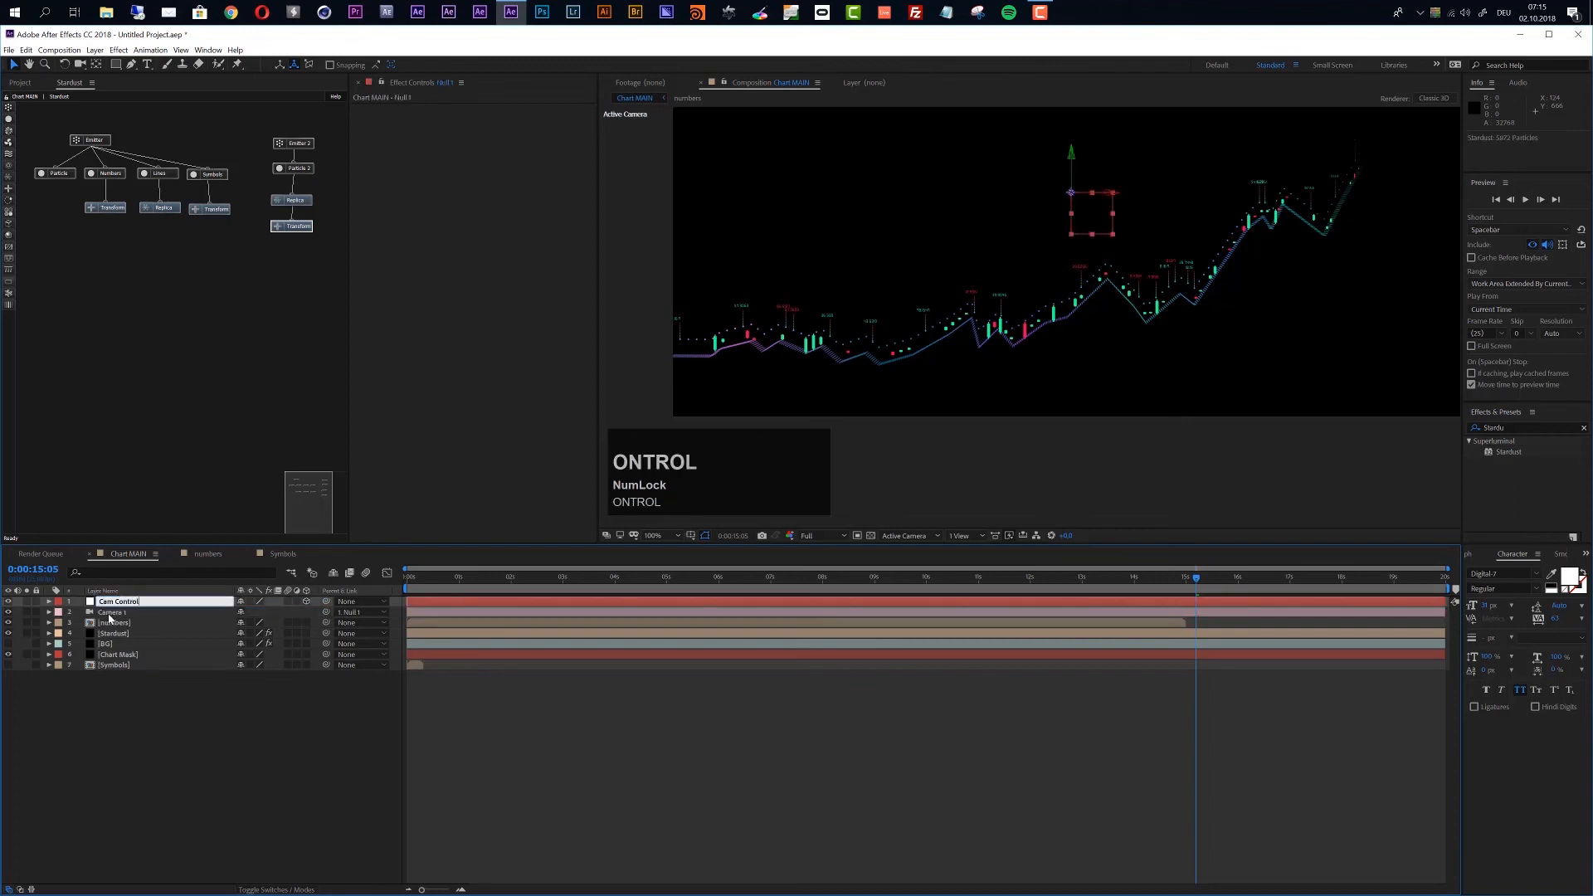
pyautogui.press('Return')
# Step: Give both the Cam Control and Camera 1 layers a yellow label colour
pyautogui.keyDown('shift'); pyautogui.click(112, 612); pyautogui.keyUp('shift')
pyautogui.click(58, 602)
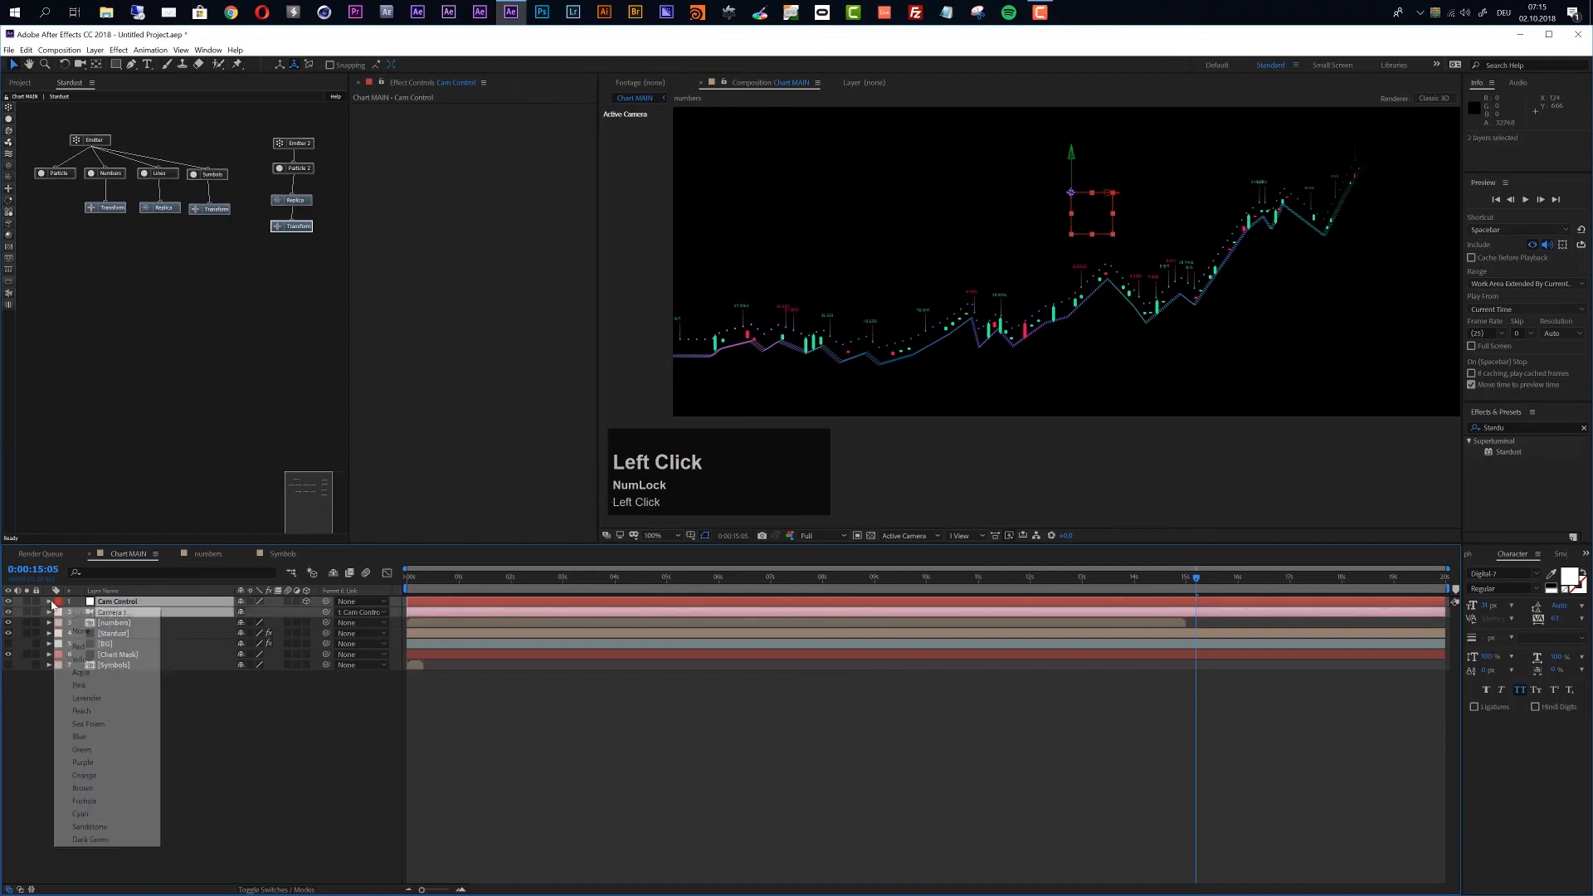
pyautogui.click(83, 659)
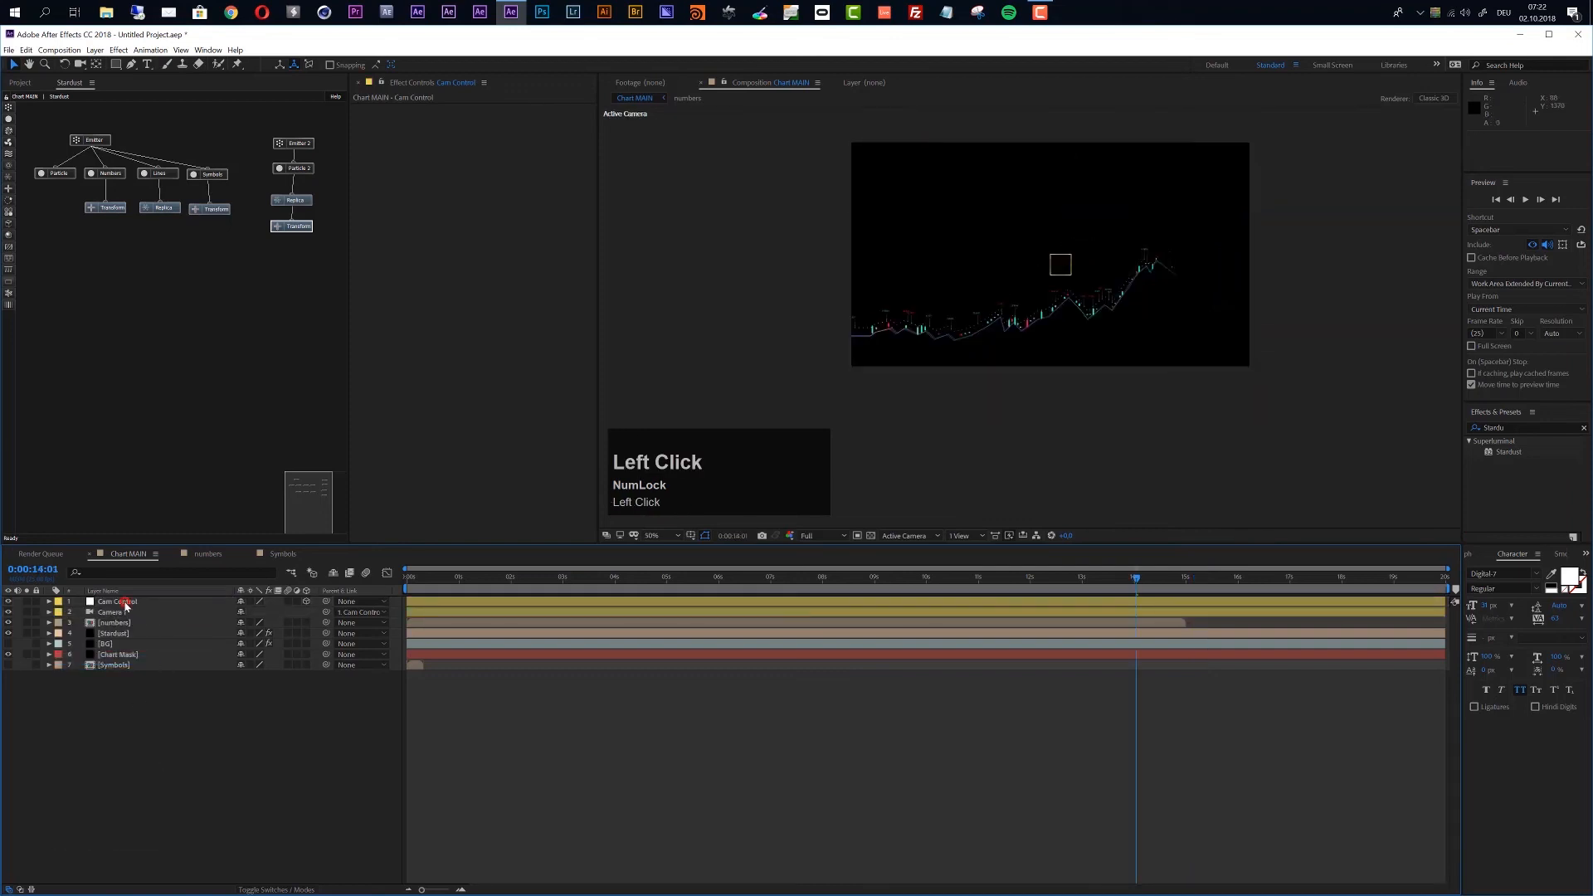
# Step: Separate the Cam Control null's Position into individual X, Y and Z dimensions
pyautogui.click(124, 602)
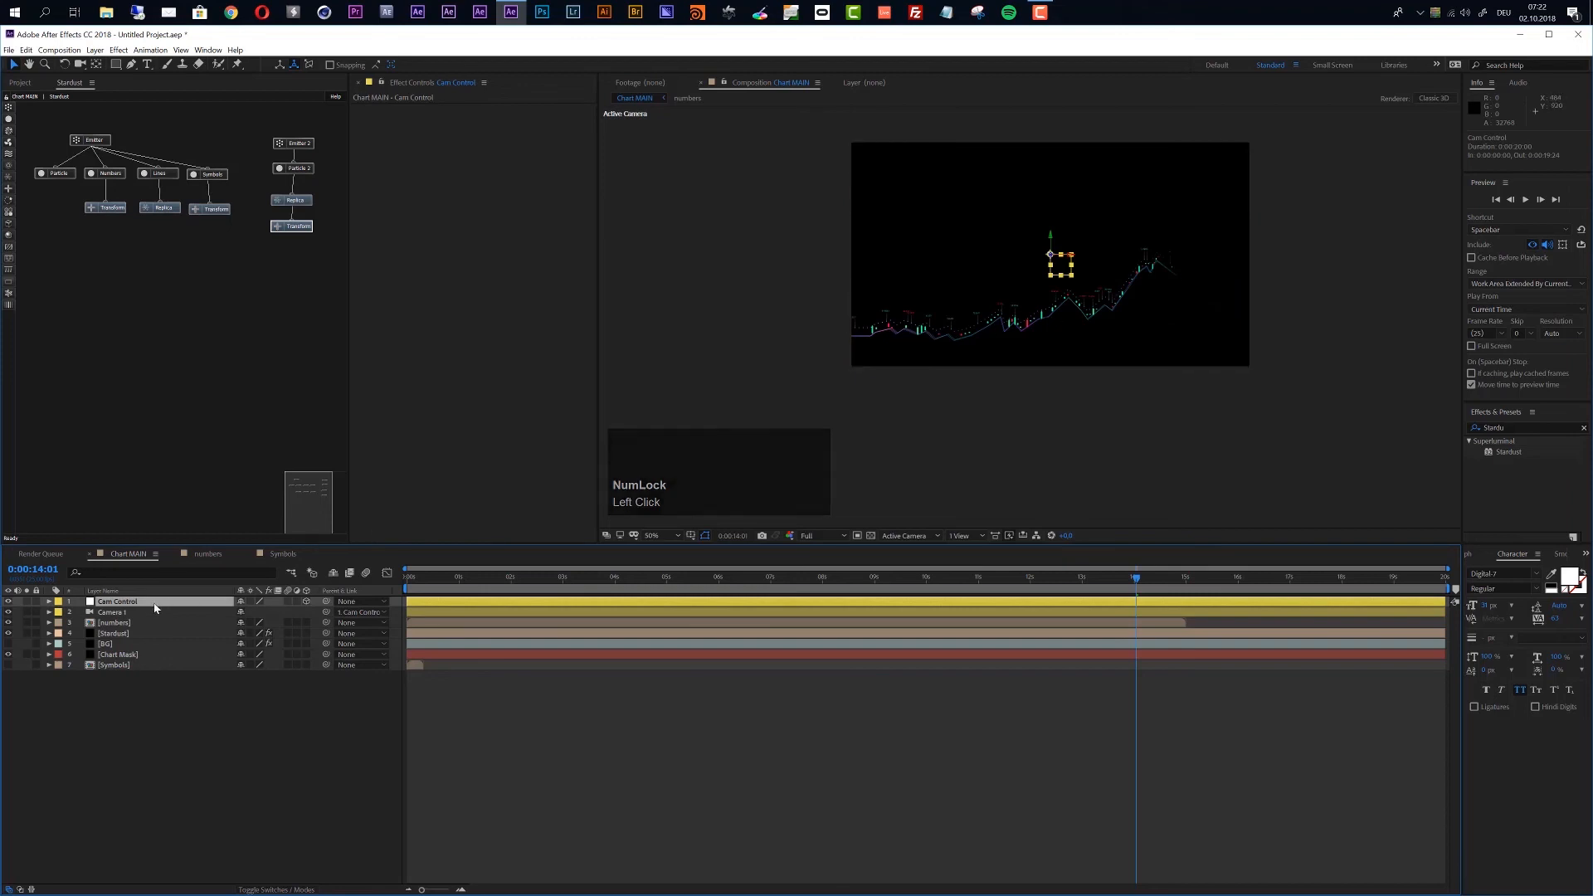
pyautogui.press('p')
pyautogui.rightClick(97, 615)
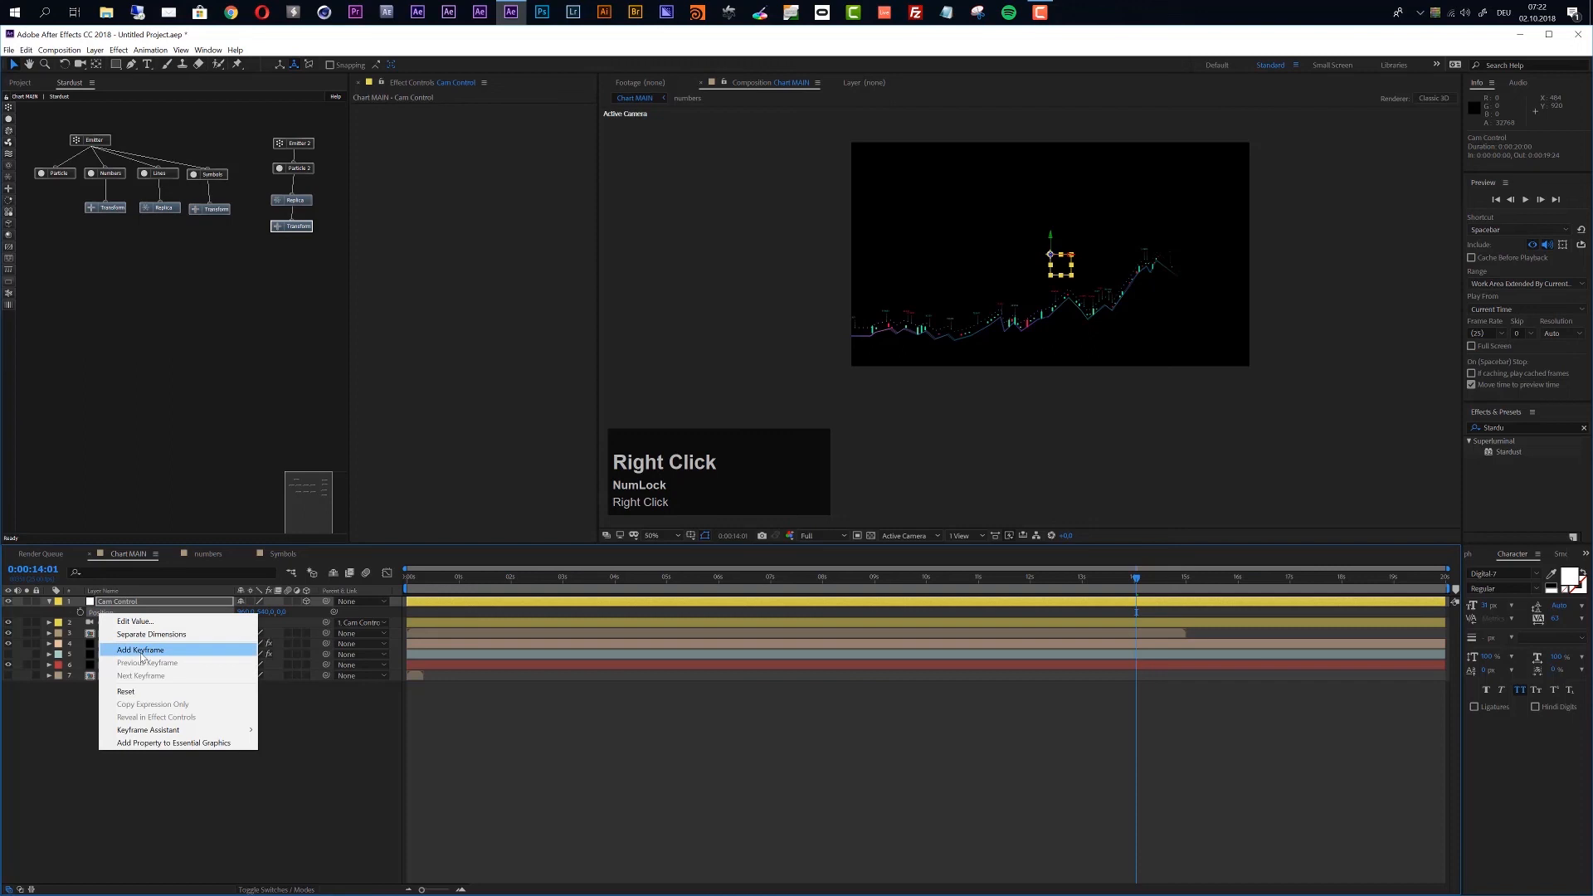
pyautogui.click(150, 634)
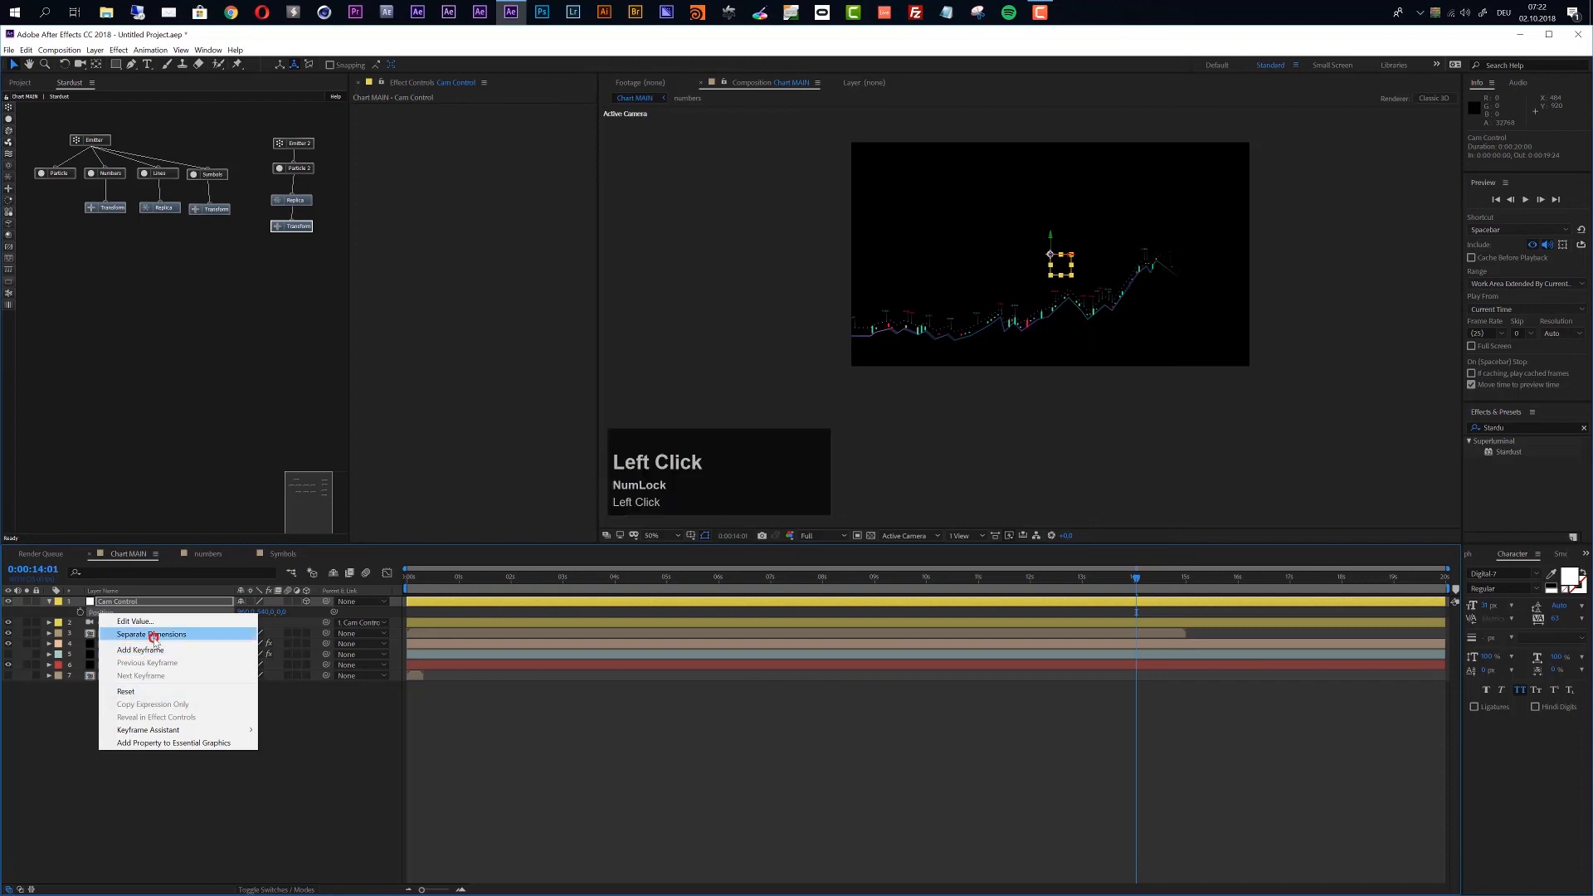
pyautogui.click(177, 788)
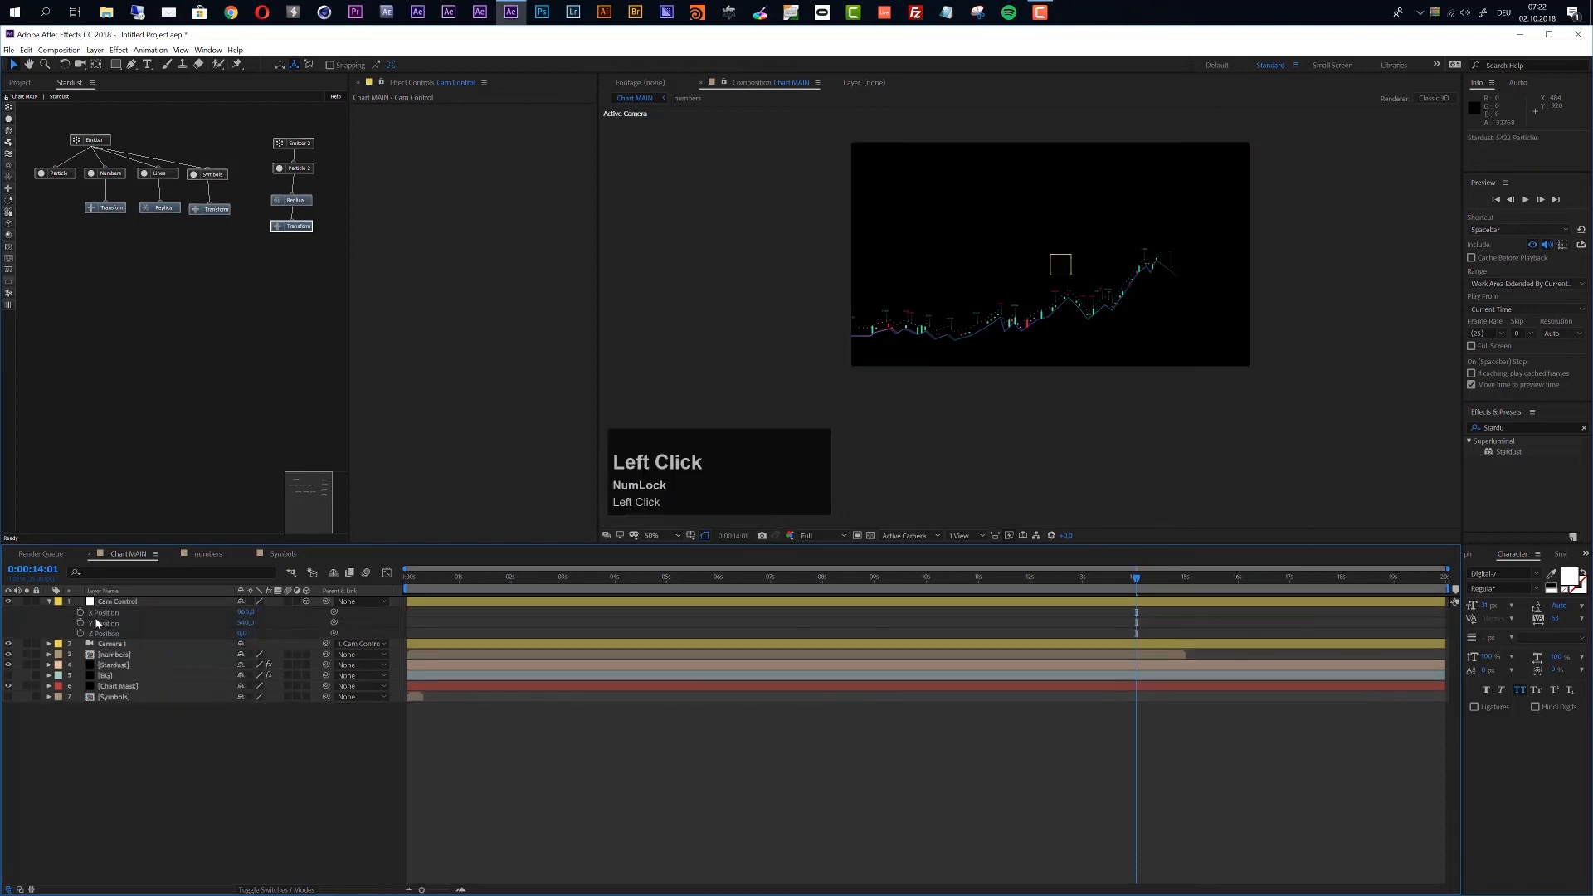
# Step: At 0:00:19:24, move Cam Control to the chart's tip and start keyframing its X Position and Y Position
pyautogui.moveTo(445, 586)
pyautogui.mouseDown()
pyautogui.moveTo(426, 585)
pyautogui.moveTo(793, 592)
pyautogui.moveTo(811, 622)
pyautogui.moveTo(1445, 600)
pyautogui.mouseUp()
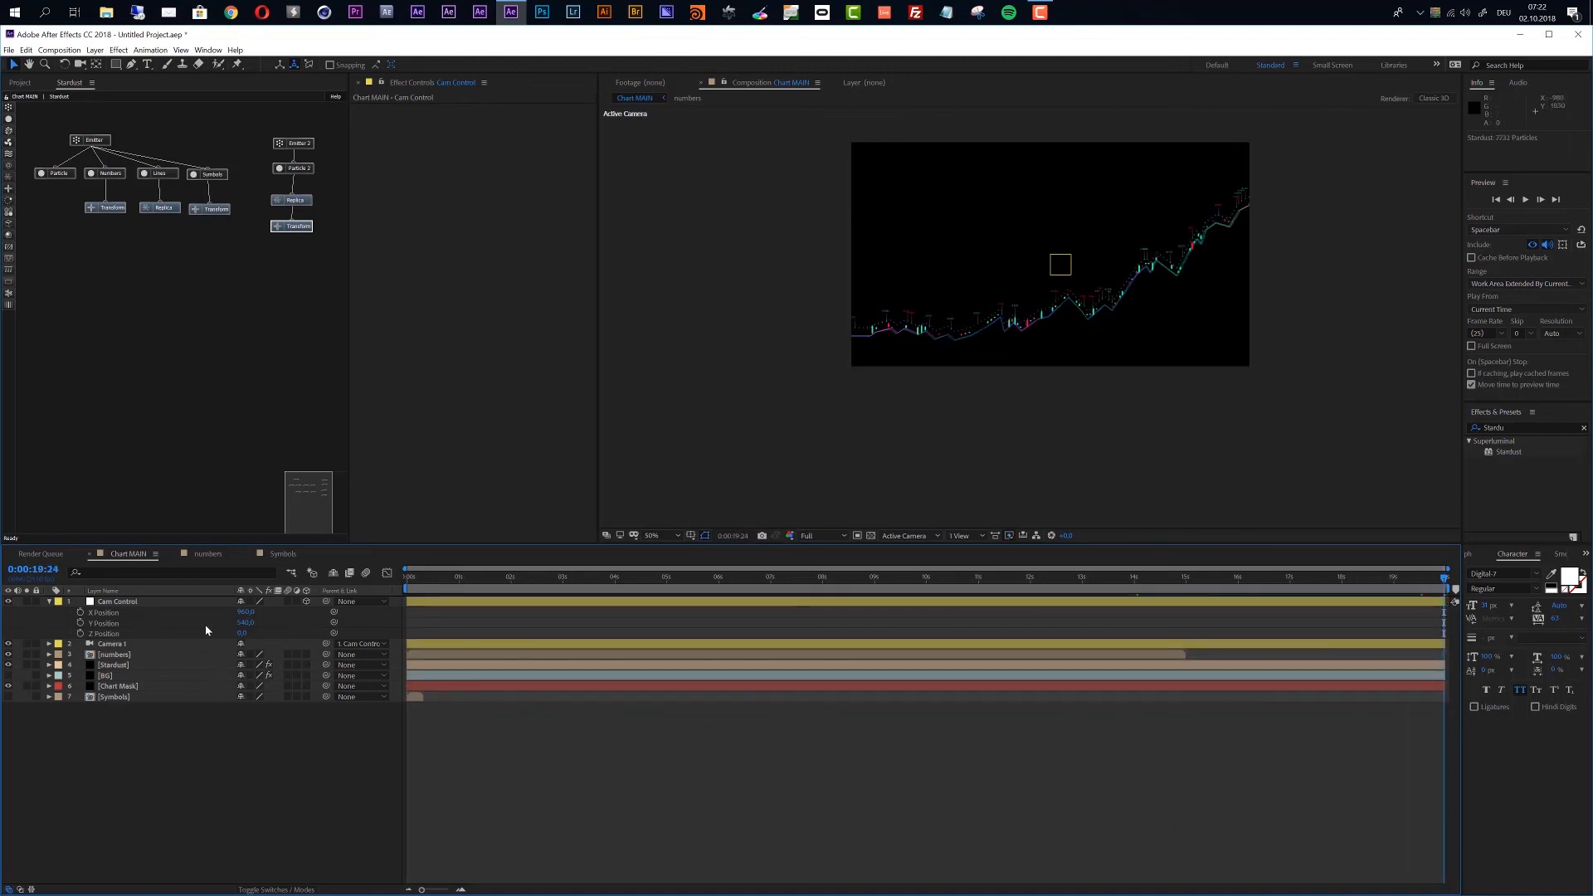
pyautogui.moveTo(246, 615); pyautogui.dragTo(62, 633)
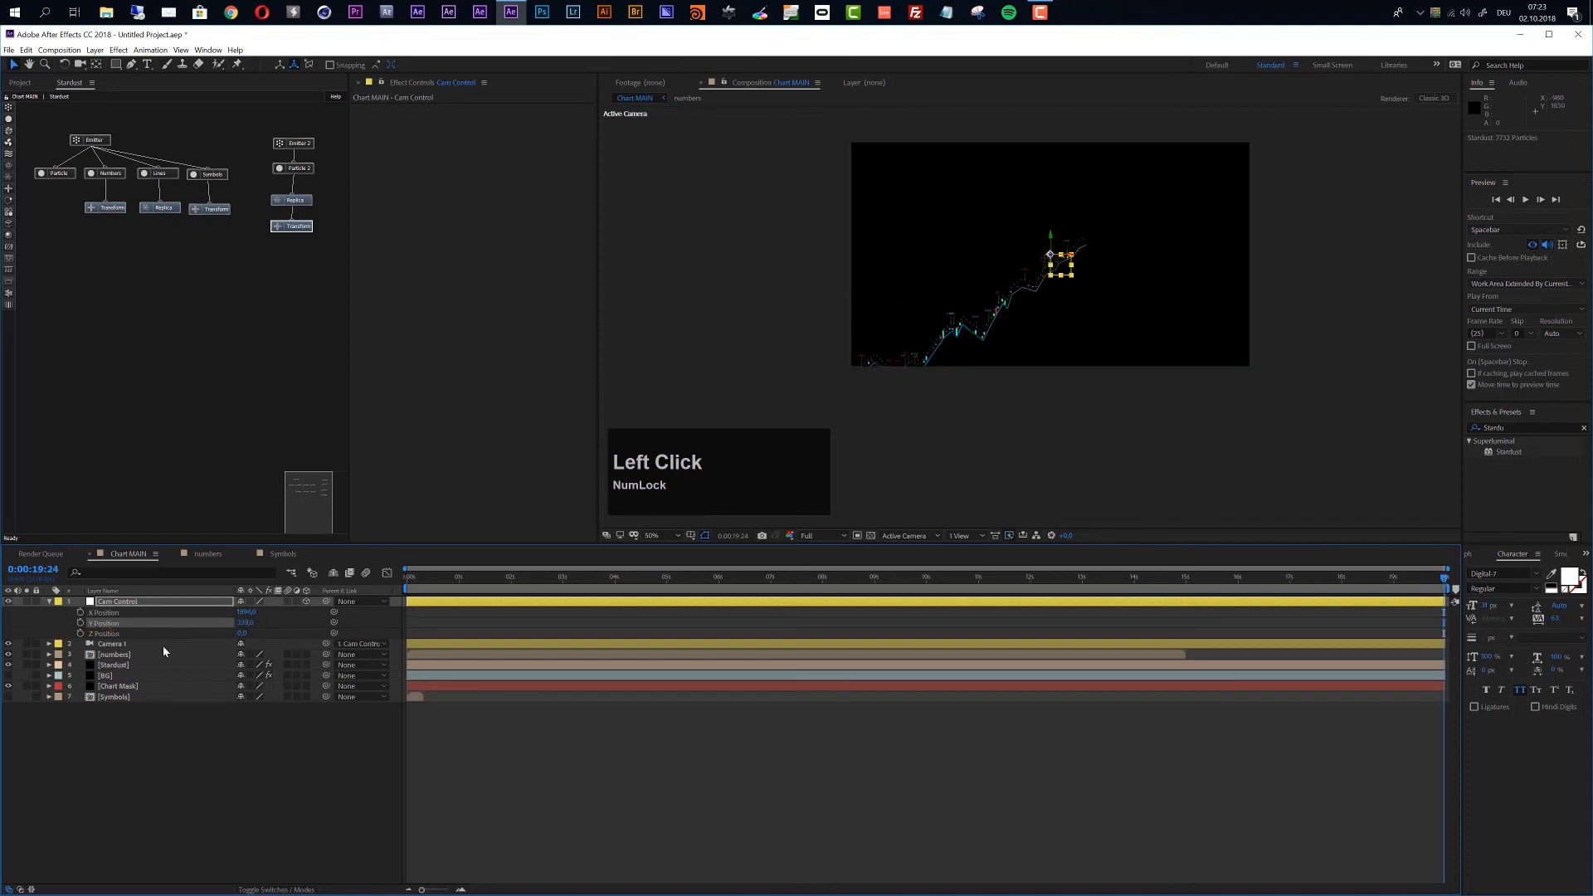
pyautogui.click(80, 612)
pyautogui.click(80, 623)
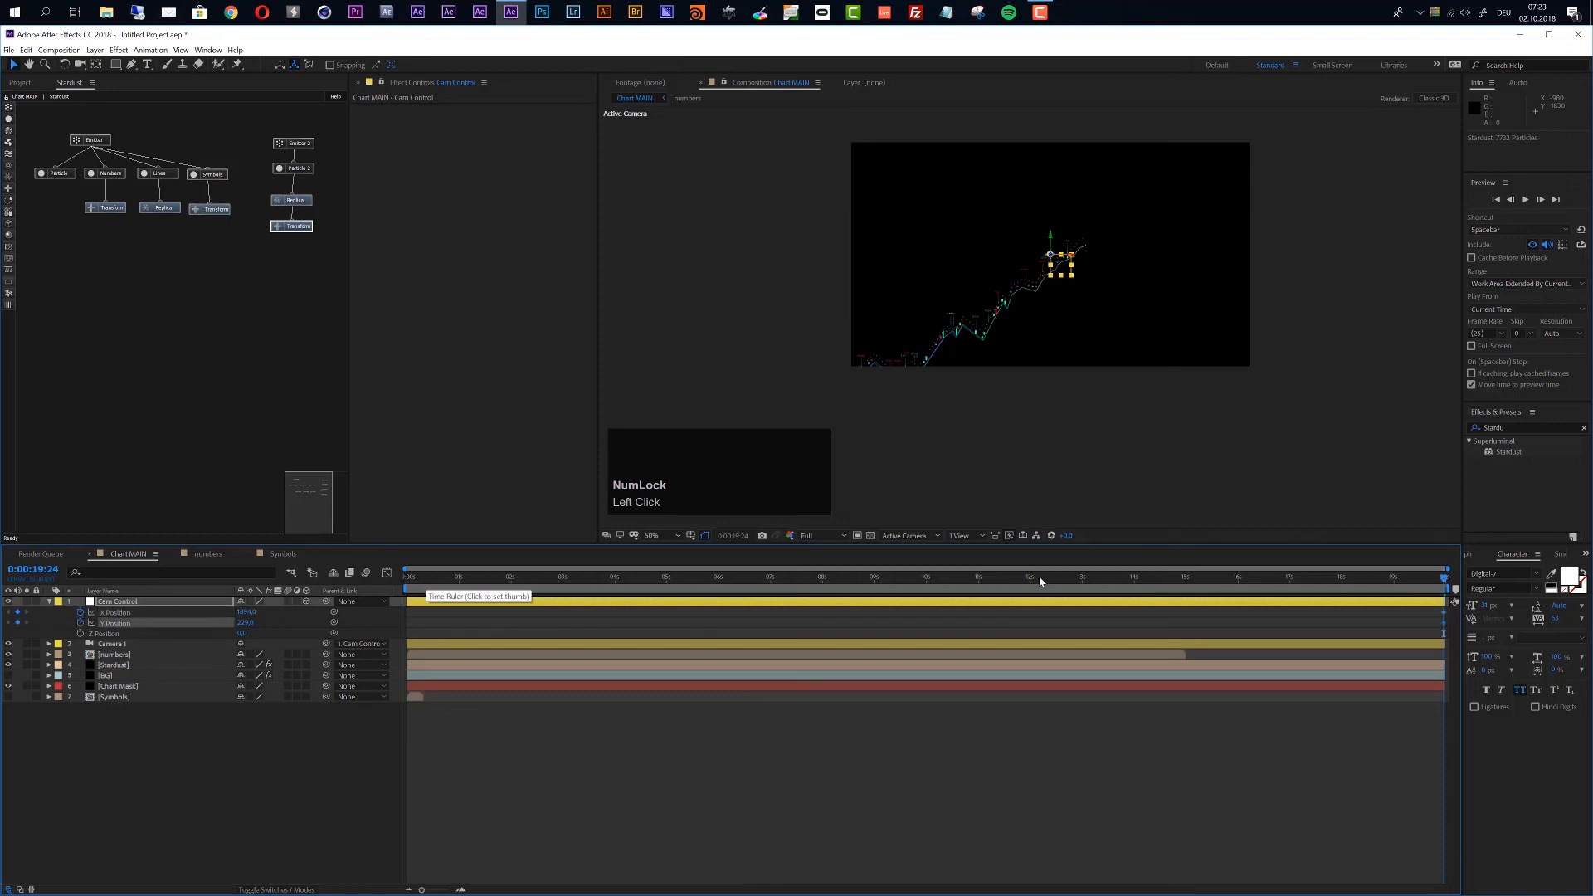
# Step: At 0:00:12:21, keyframe Cam Control with X Position 0 and Y Position 1000
pyautogui.moveTo(1106, 589); pyautogui.dragTo(1104, 585)
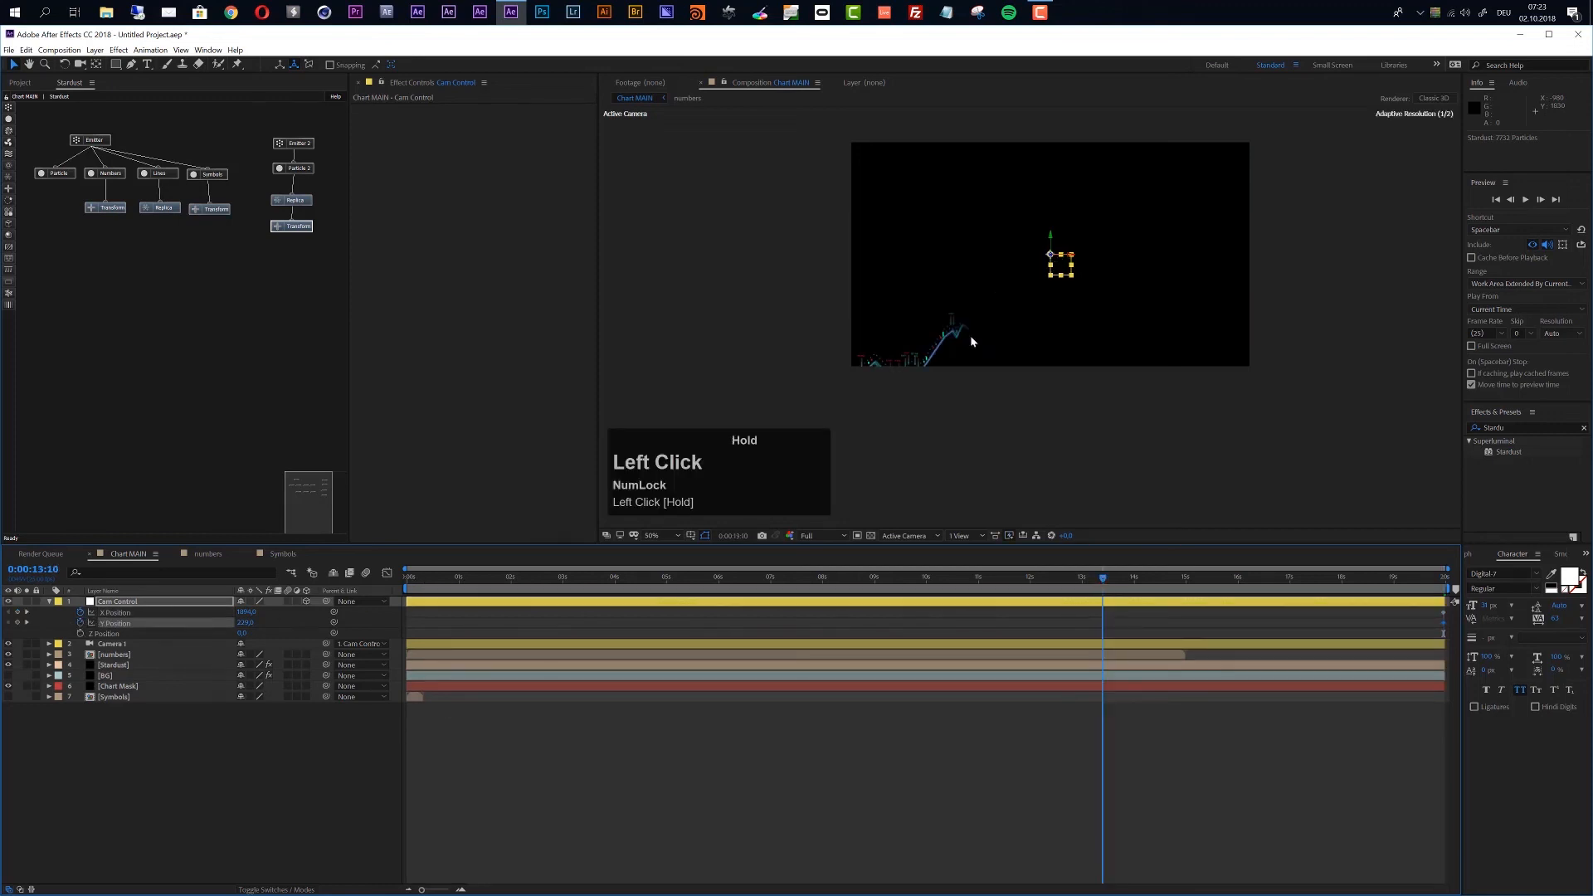
pyautogui.moveTo(423, 579); pyautogui.dragTo(1073, 612)
pyautogui.moveTo(247, 613); pyautogui.dragTo(250, 614)
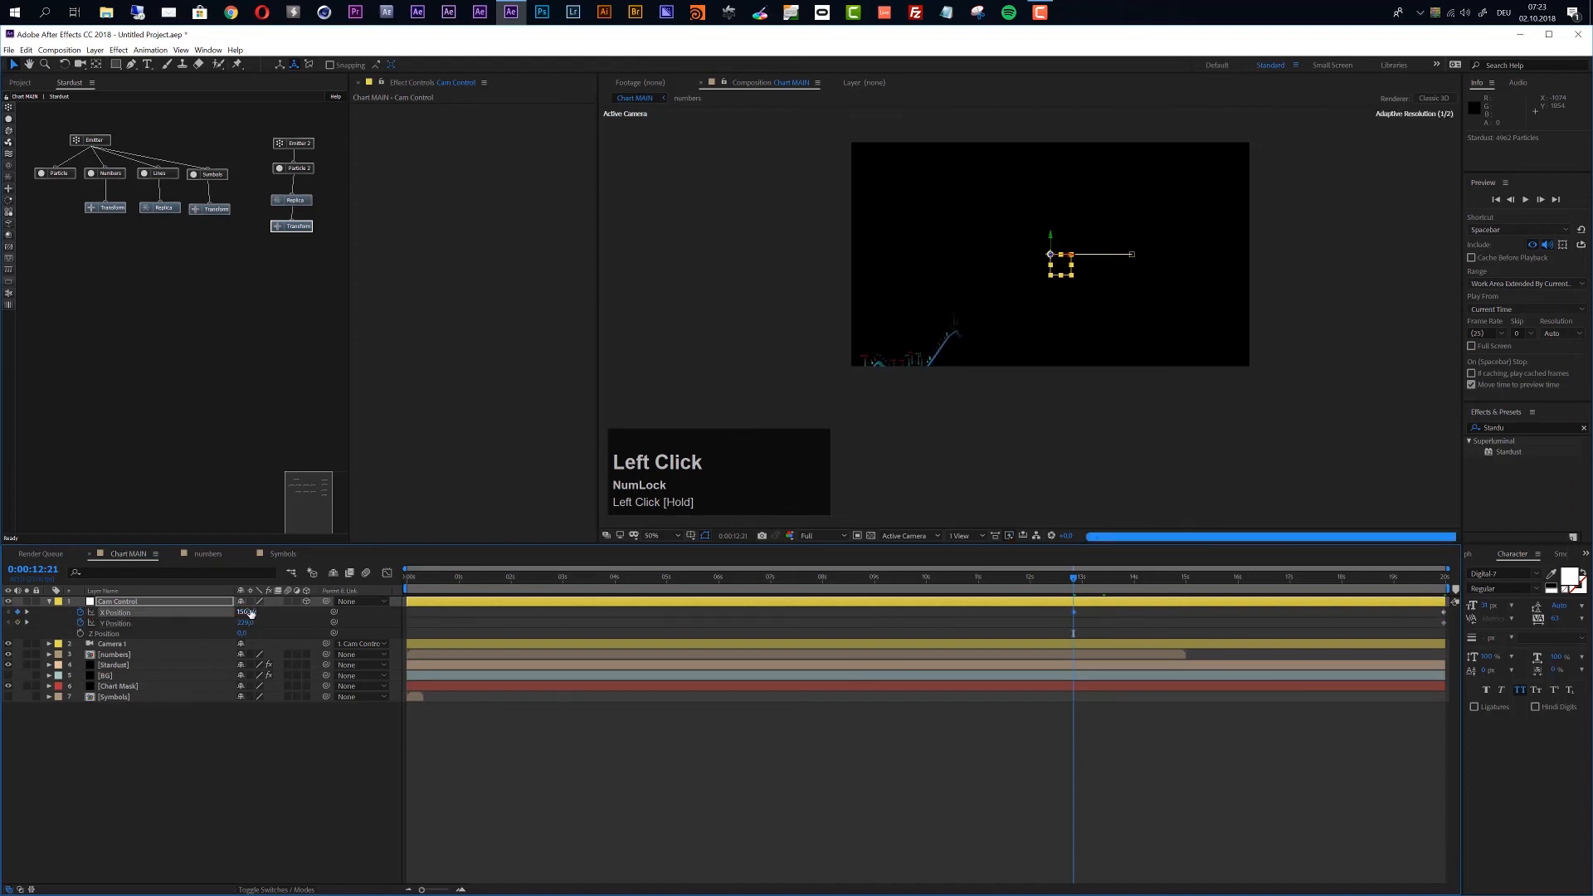
pyautogui.write('0')
pyautogui.press('Return')
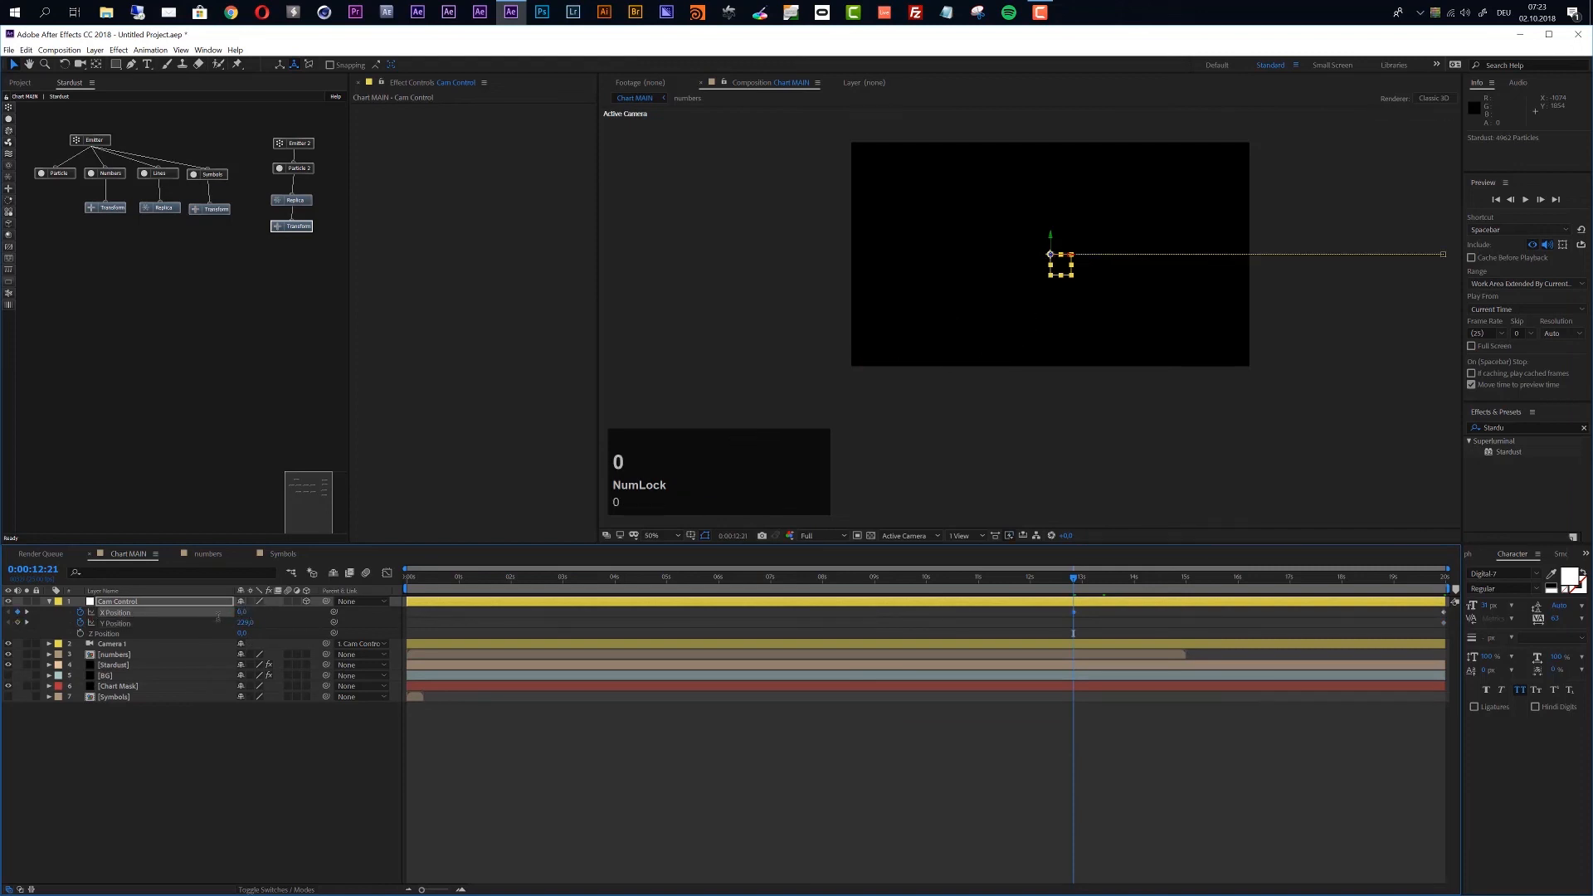
pyautogui.click(244, 623)
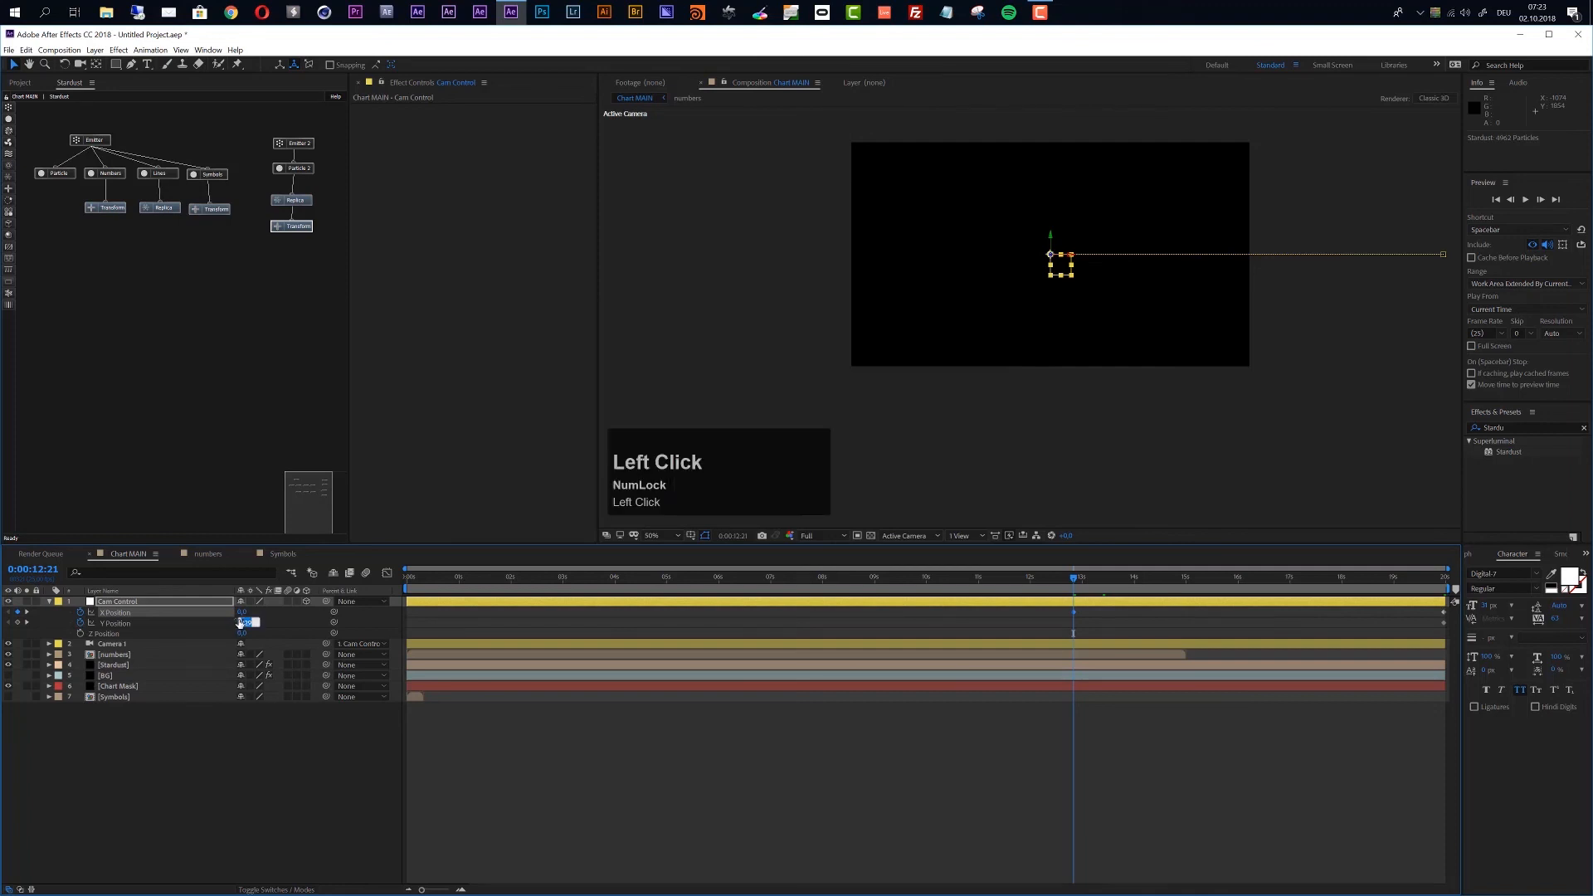
pyautogui.write('1000')
pyautogui.press('Return')
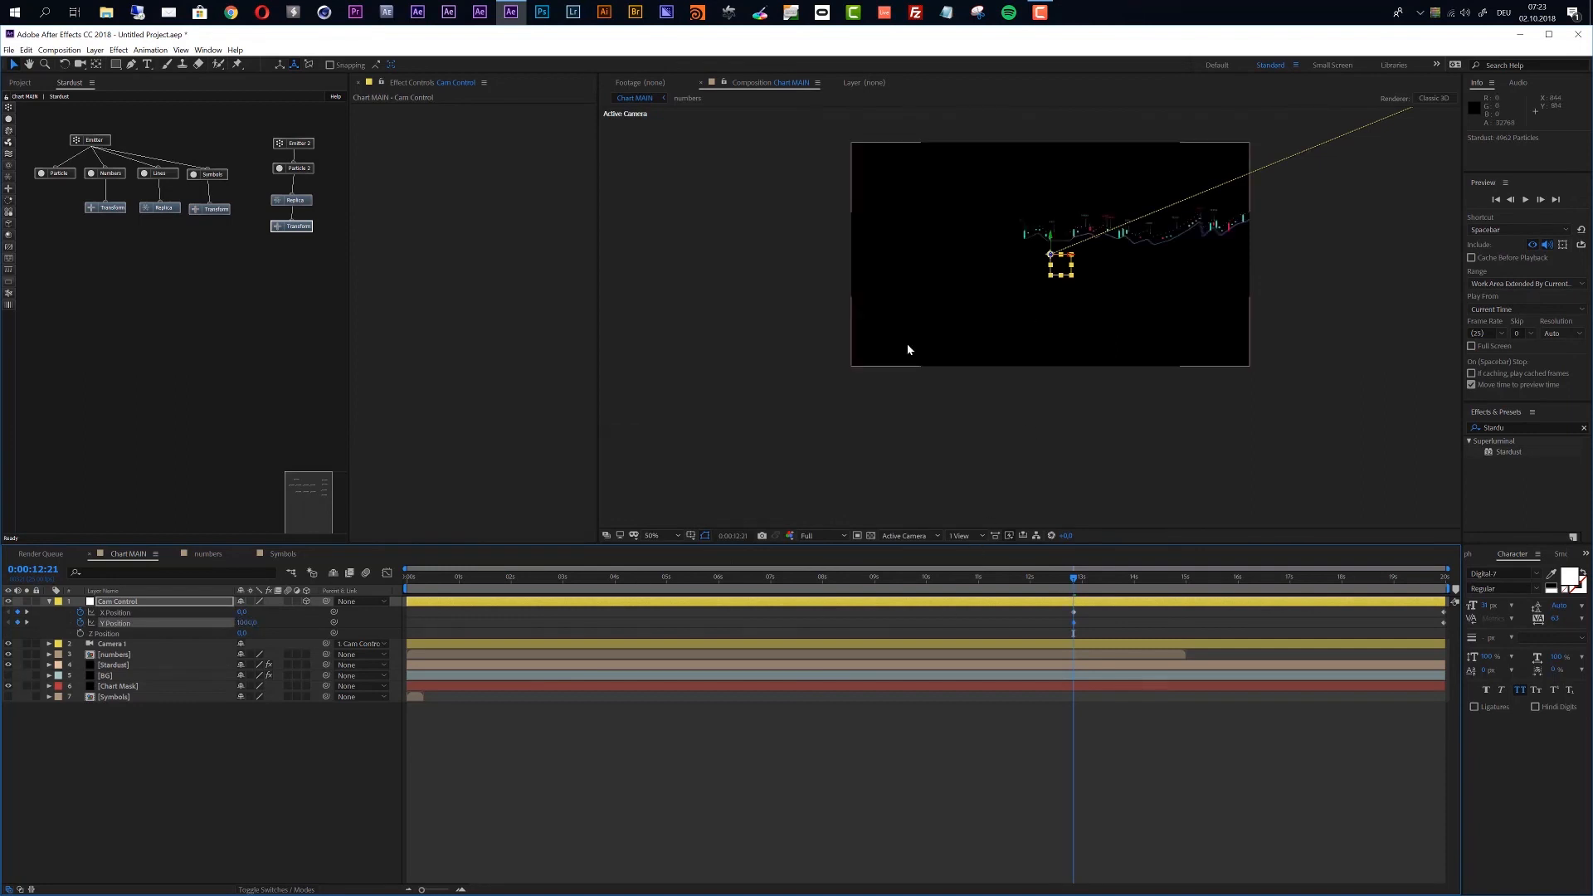
# Step: Align the null with the chart's starting point and shift that X and Y keyframe pair to 0:00:00:04
pyautogui.moveTo(1055, 242)
pyautogui.mouseDown()
pyautogui.moveTo(1060, 202)
pyautogui.moveTo(1070, 255)
pyautogui.moveTo(1056, 265)
pyautogui.mouseUp()
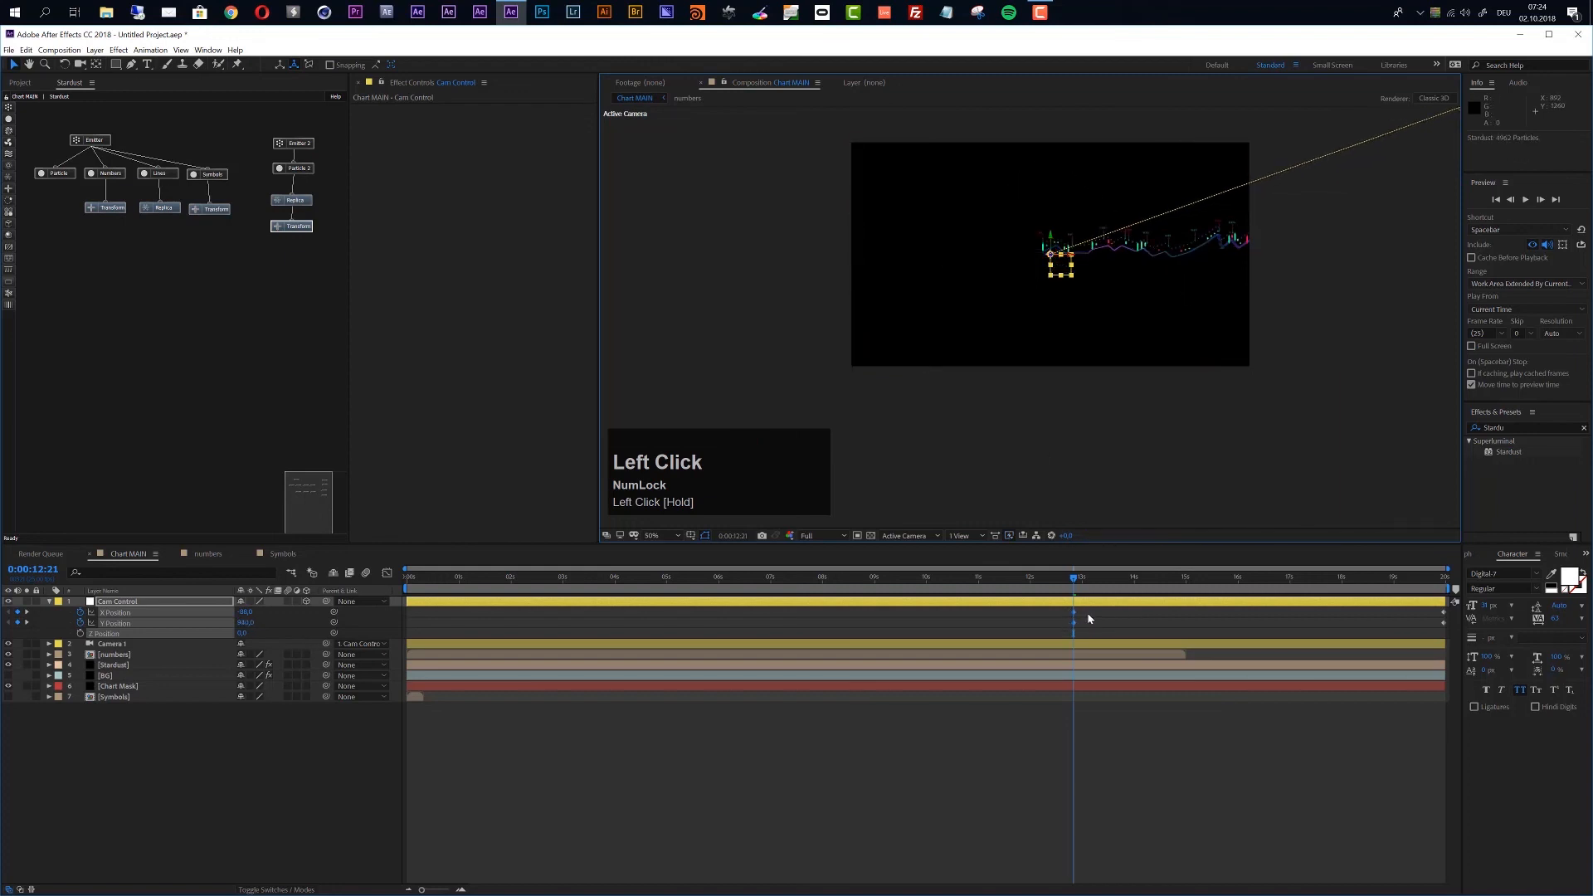
pyautogui.click(1089, 617)
pyautogui.moveTo(1061, 634); pyautogui.dragTo(417, 636)
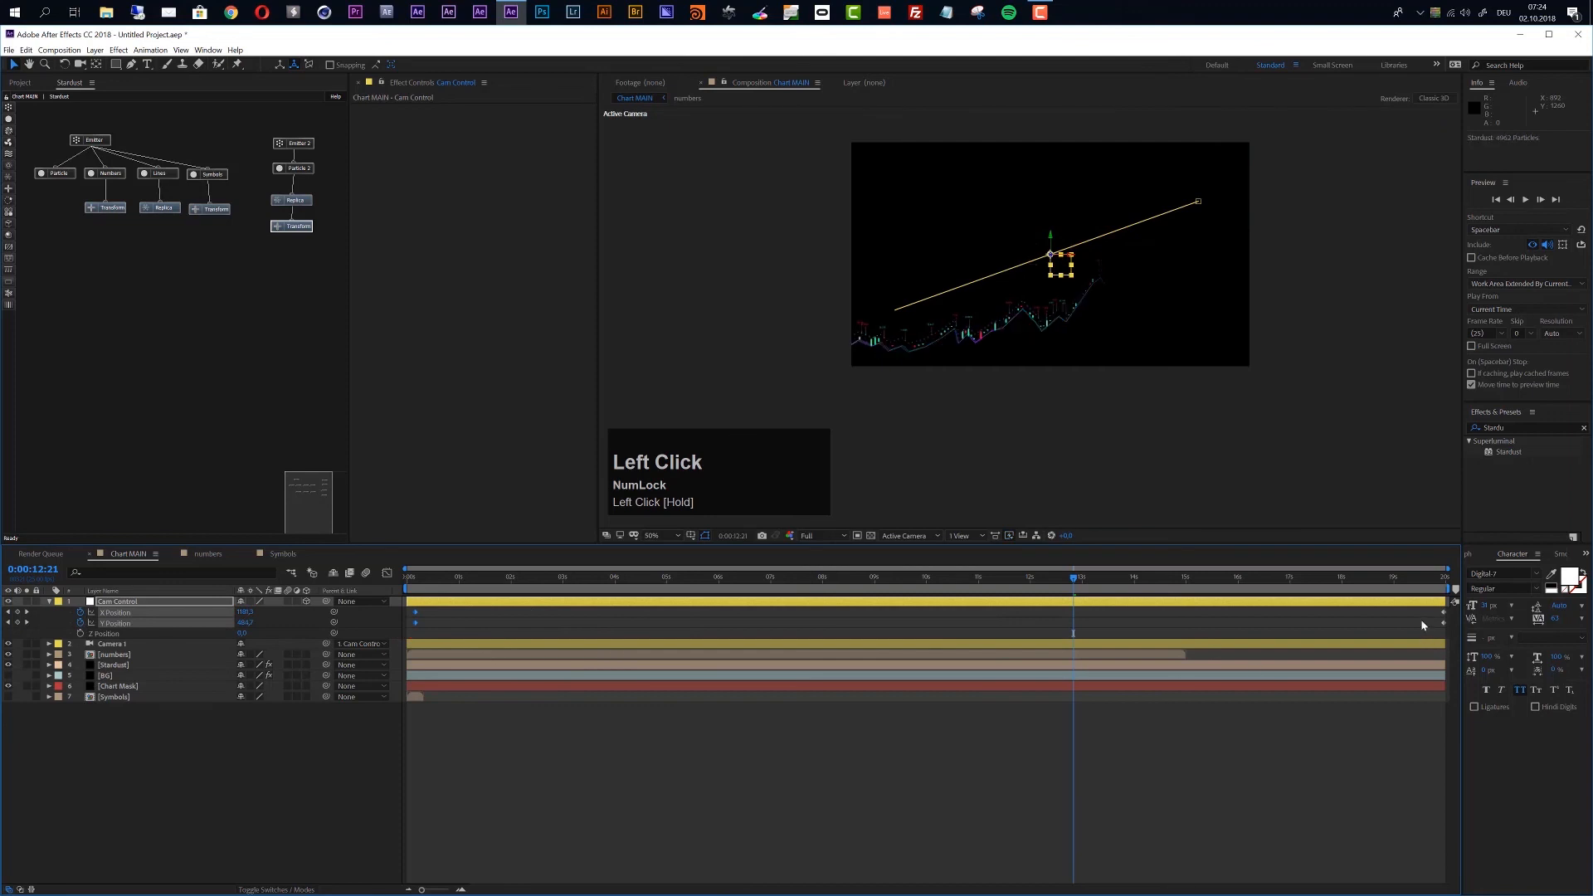
# Step: Shift Cam Control's ending X and Y Position keyframes earlier, to about 19 seconds
pyautogui.moveTo(1436, 610); pyautogui.dragTo(1306, 632)
pyautogui.click(1286, 580)
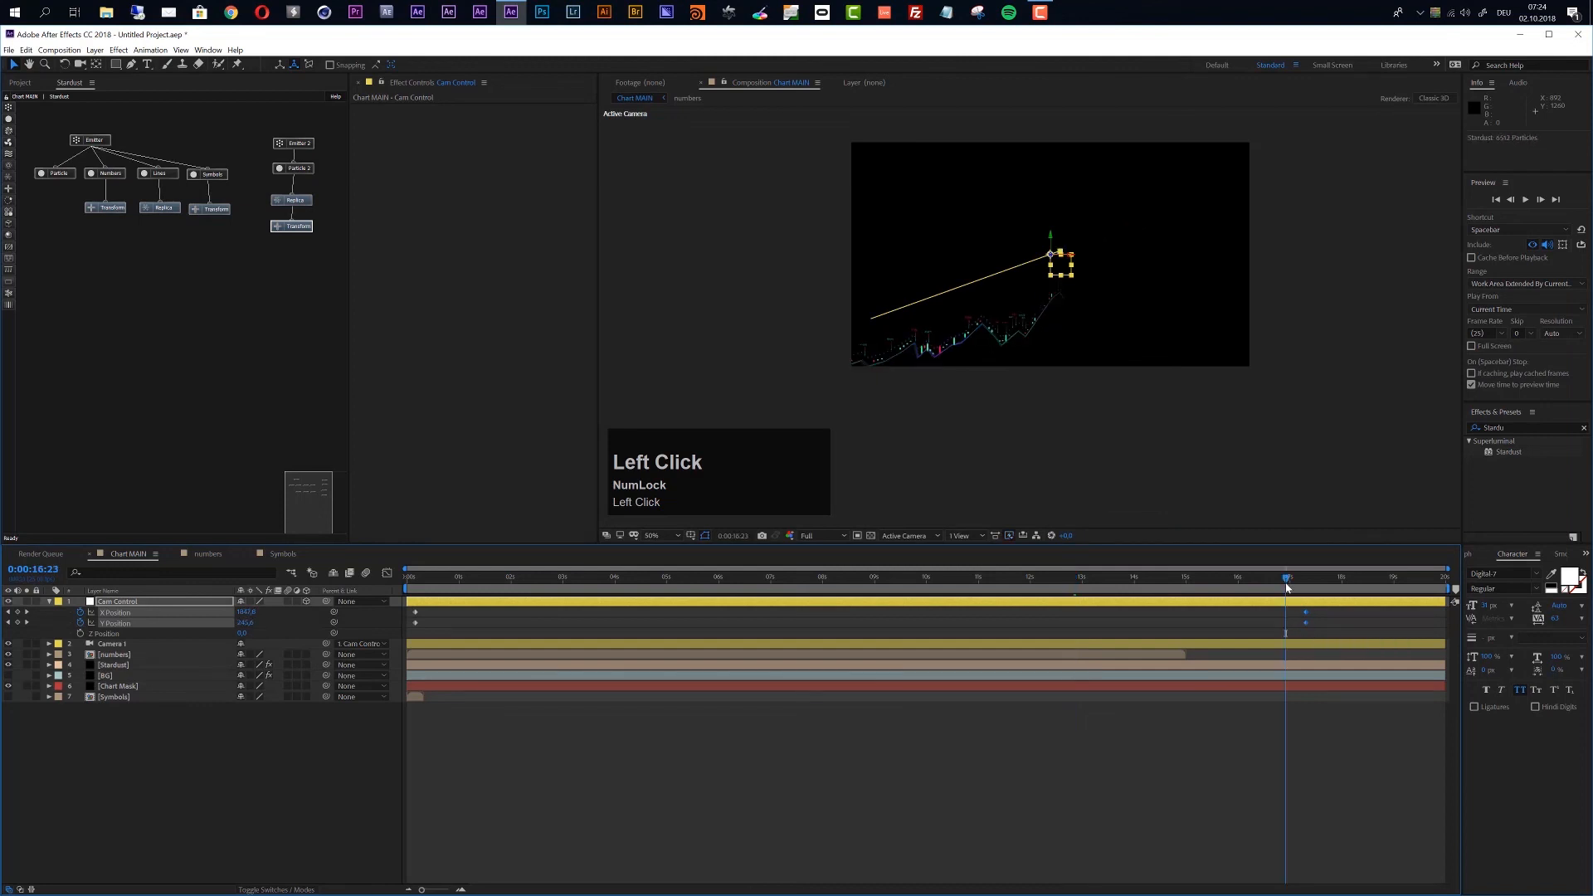
pyautogui.moveTo(1308, 623); pyautogui.dragTo(1405, 615)
# Step: At 0:00:09:10, lower Cam Control onto the chart line as a middle keyframe, and apply Easy Ease to all its position keyframes
pyautogui.moveTo(597, 583); pyautogui.dragTo(895, 621)
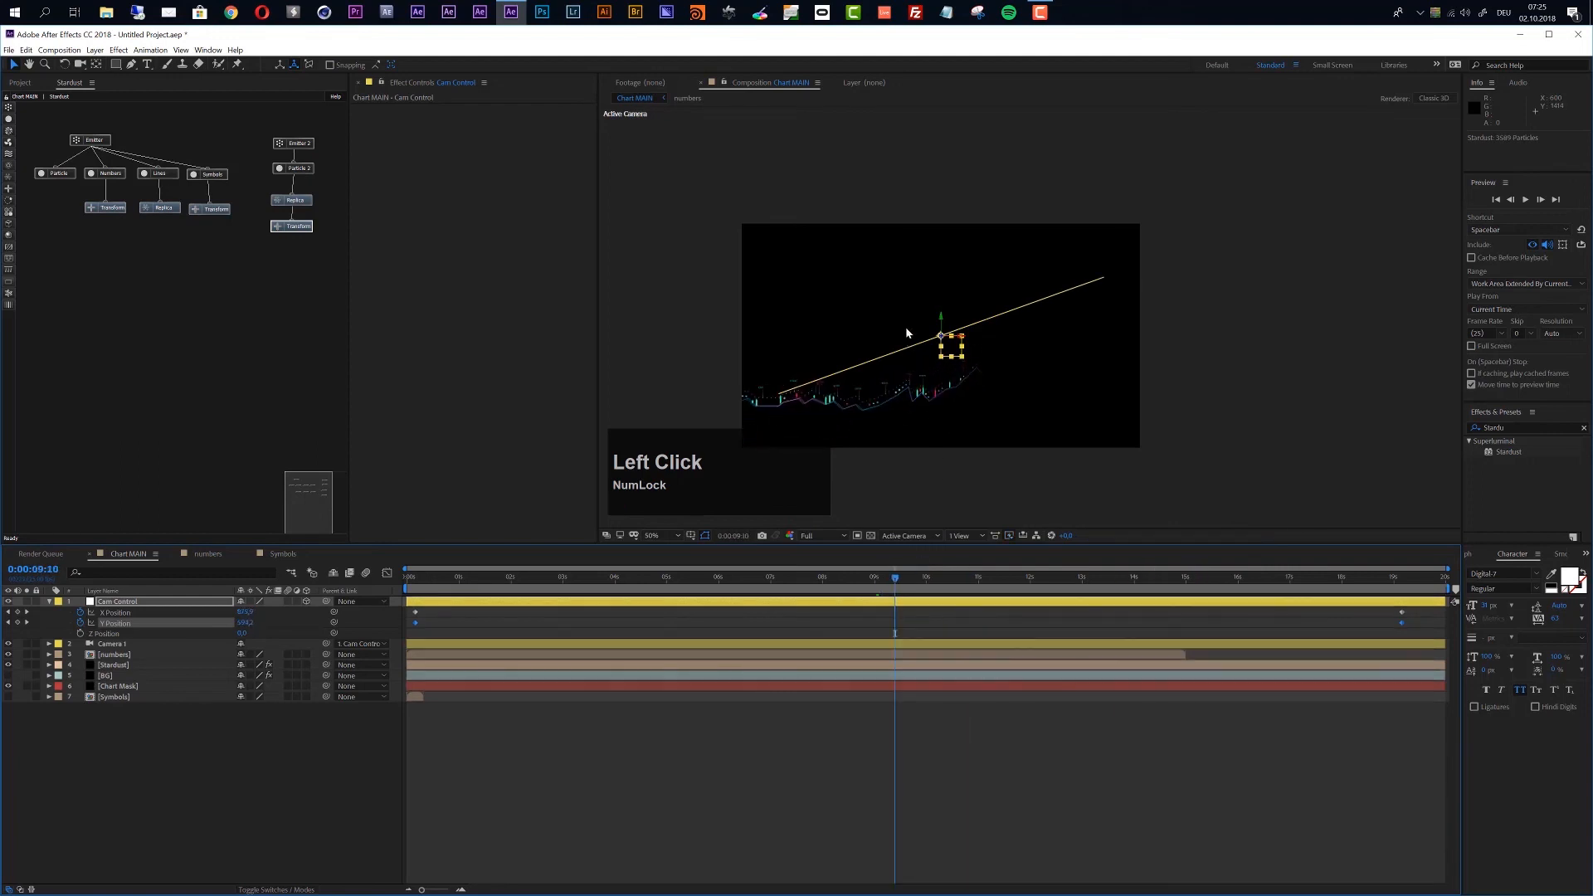
pyautogui.moveTo(941, 319); pyautogui.dragTo(935, 366)
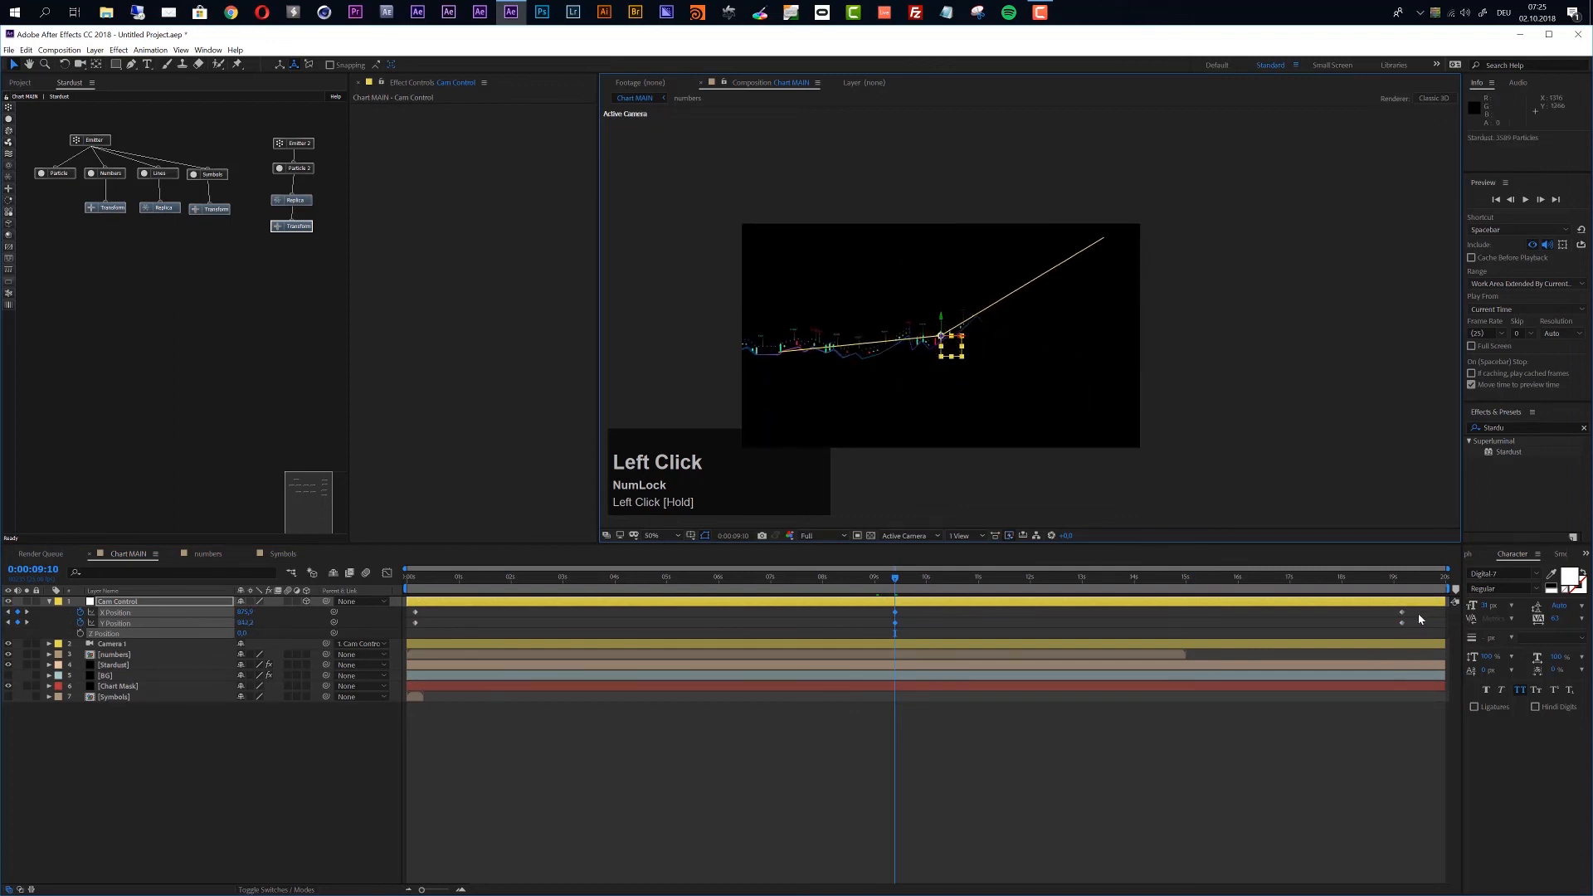
pyautogui.moveTo(1417, 610); pyautogui.dragTo(417, 626)
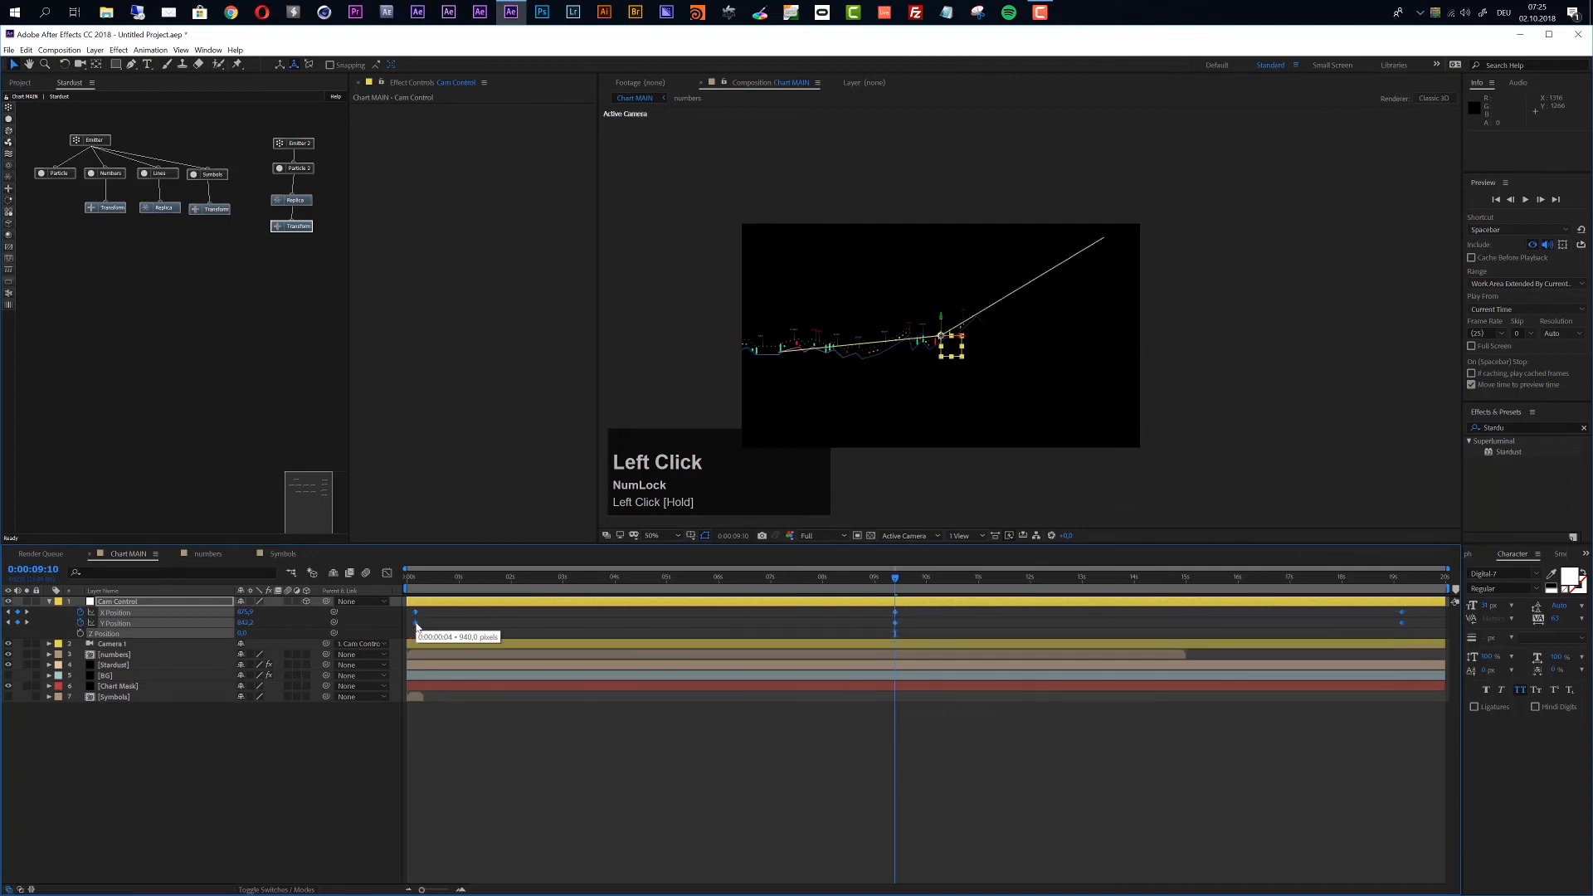
pyautogui.press('F9')
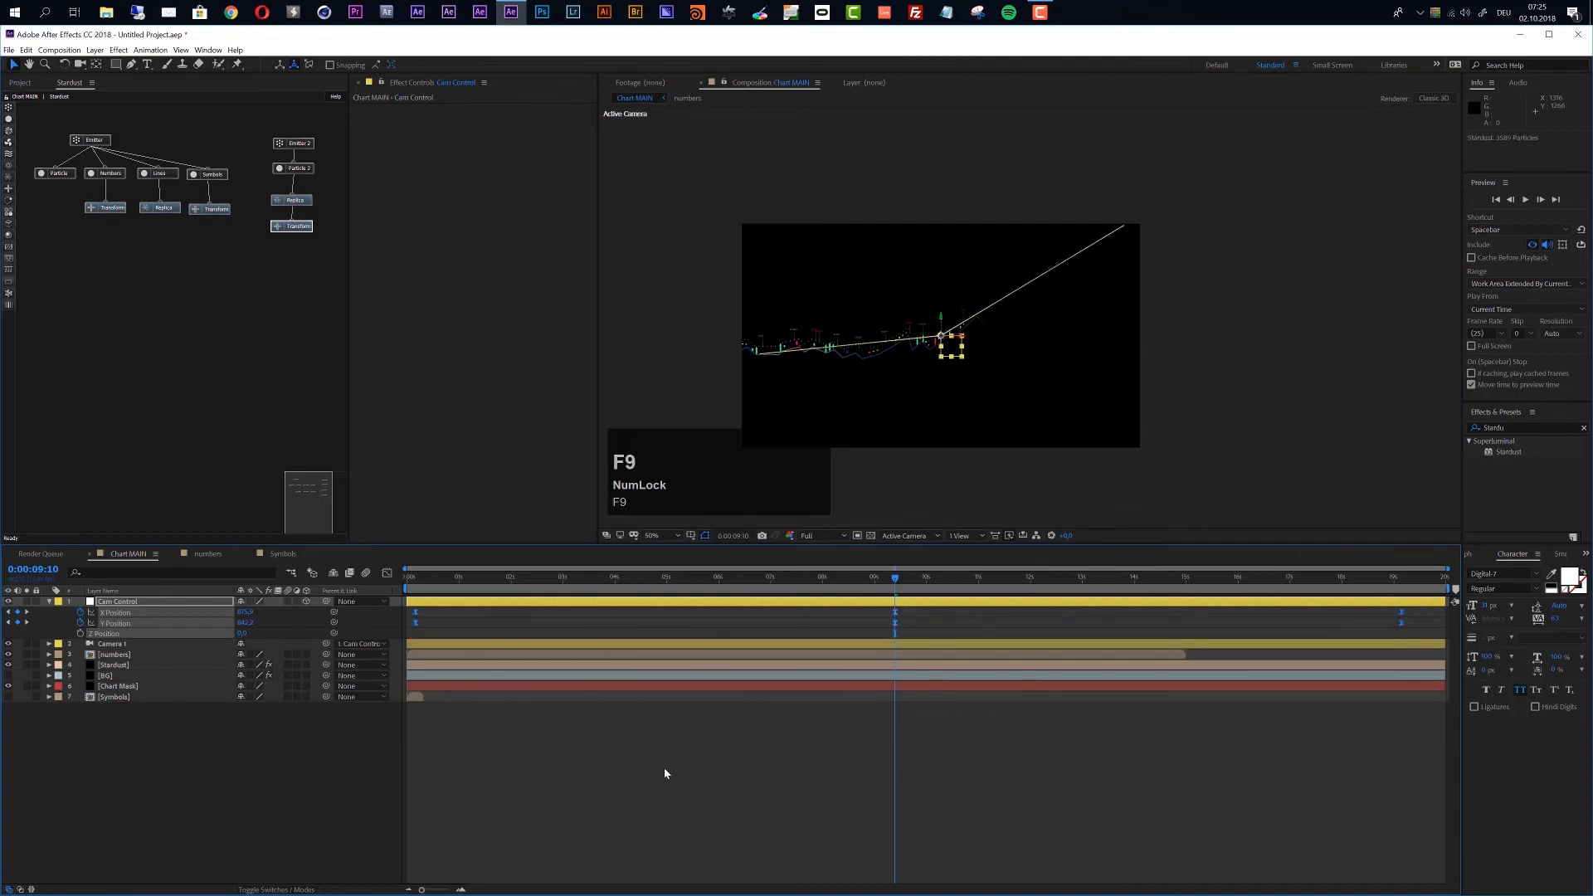
pyautogui.click(665, 769)
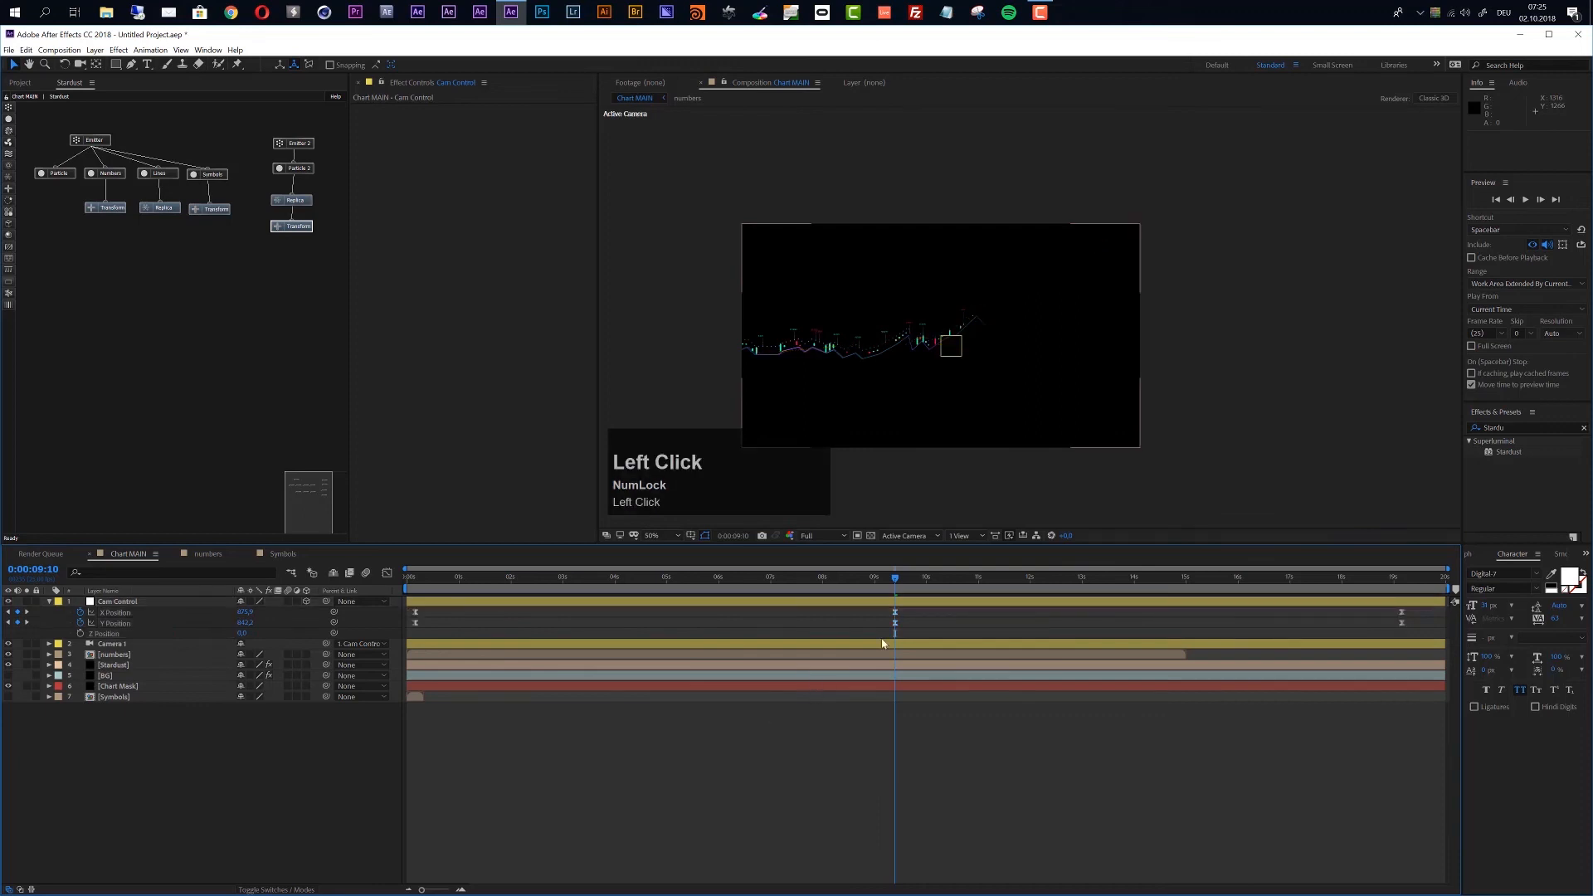
# Step: Show Cam Control's X and Y Position curves in the Graph Editor and smooth them through the middle keyframe
pyautogui.click(151, 606)
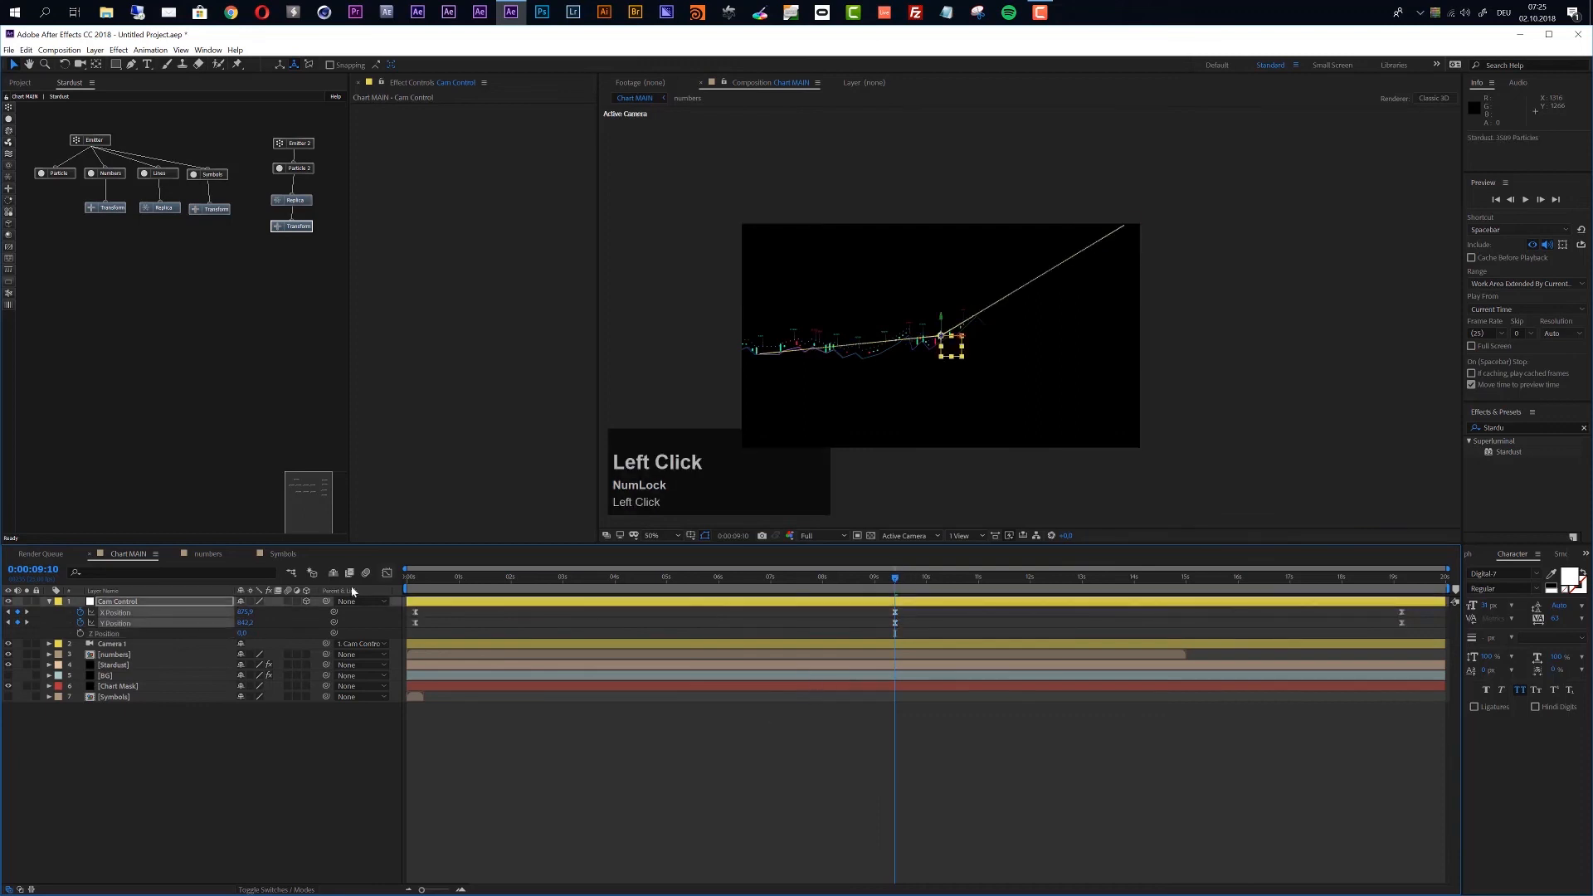
pyautogui.click(386, 575)
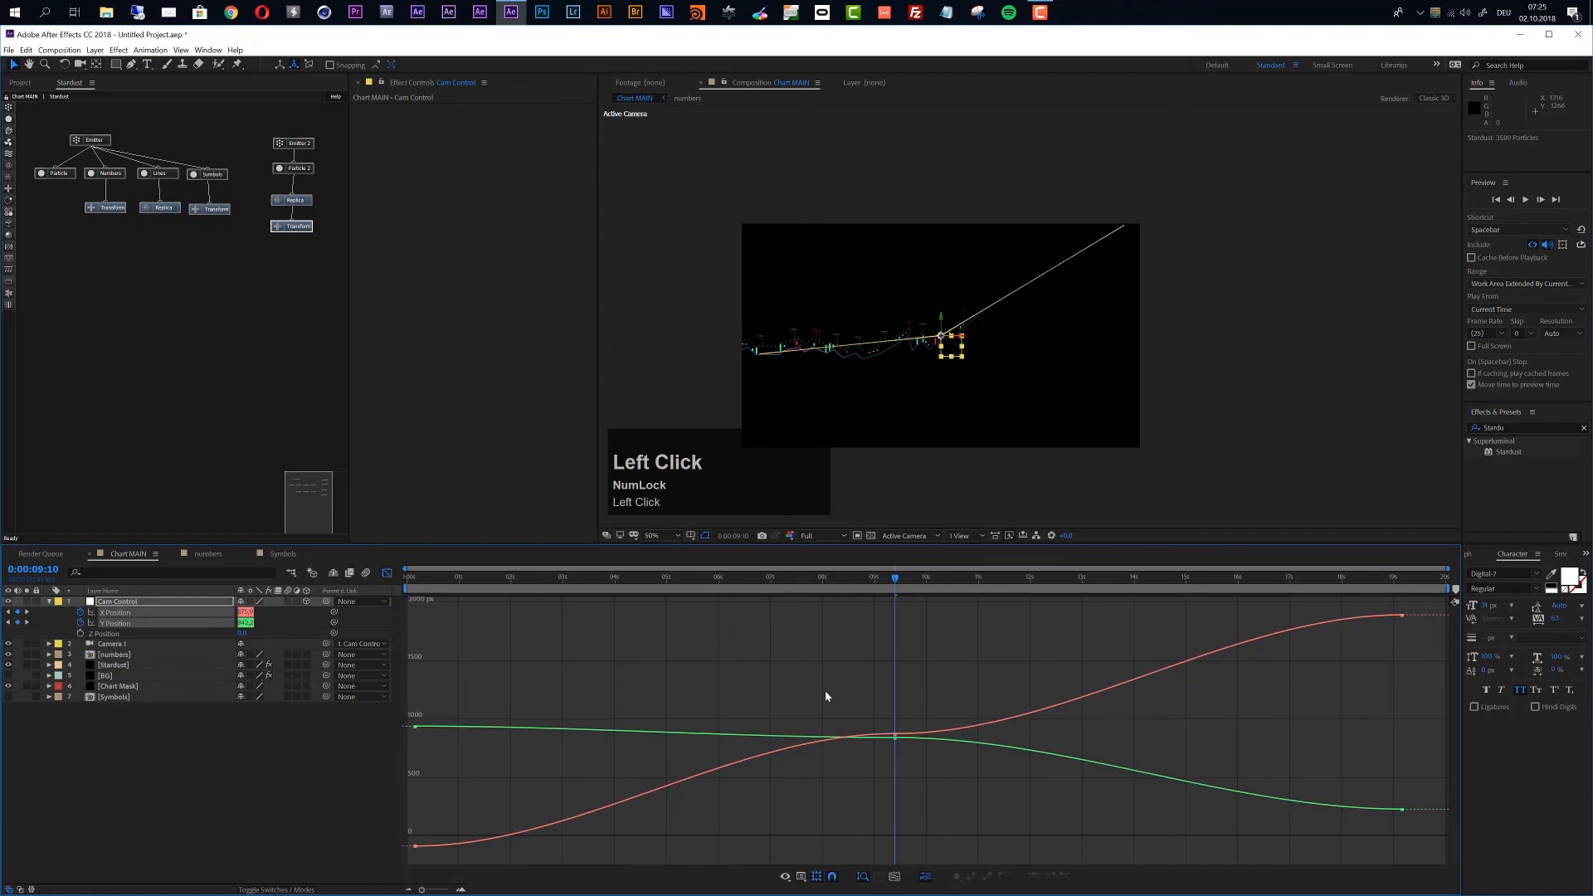
pyautogui.click(919, 711)
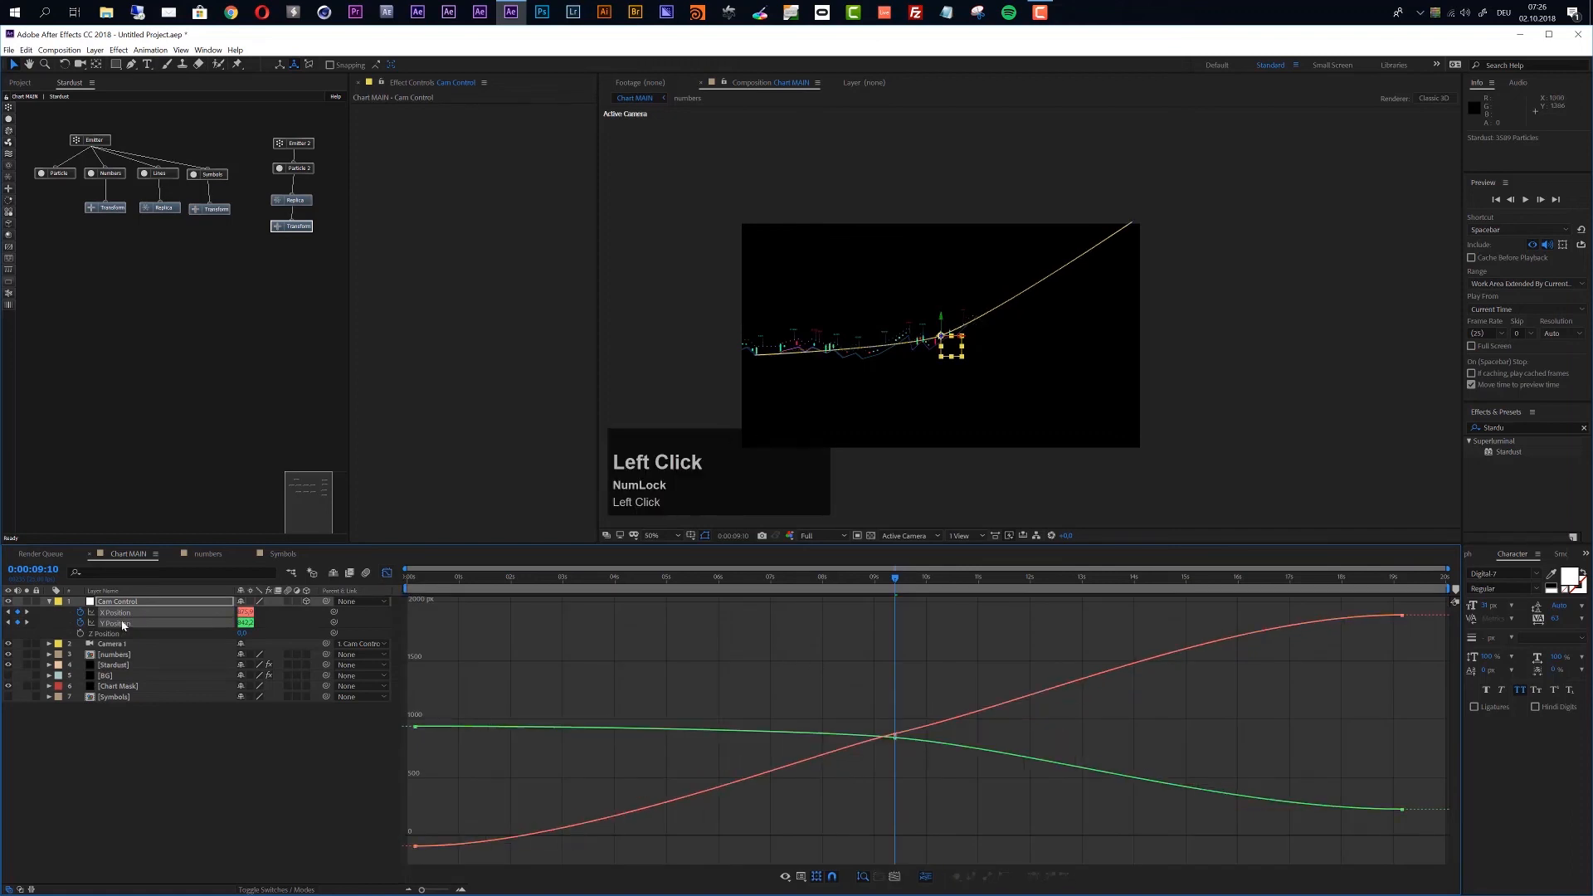
# Step: Reshape the Y Position curve by lengthening the middle keyframe's incoming handle and slightly lowering that keyframe's value
pyautogui.click(123, 623)
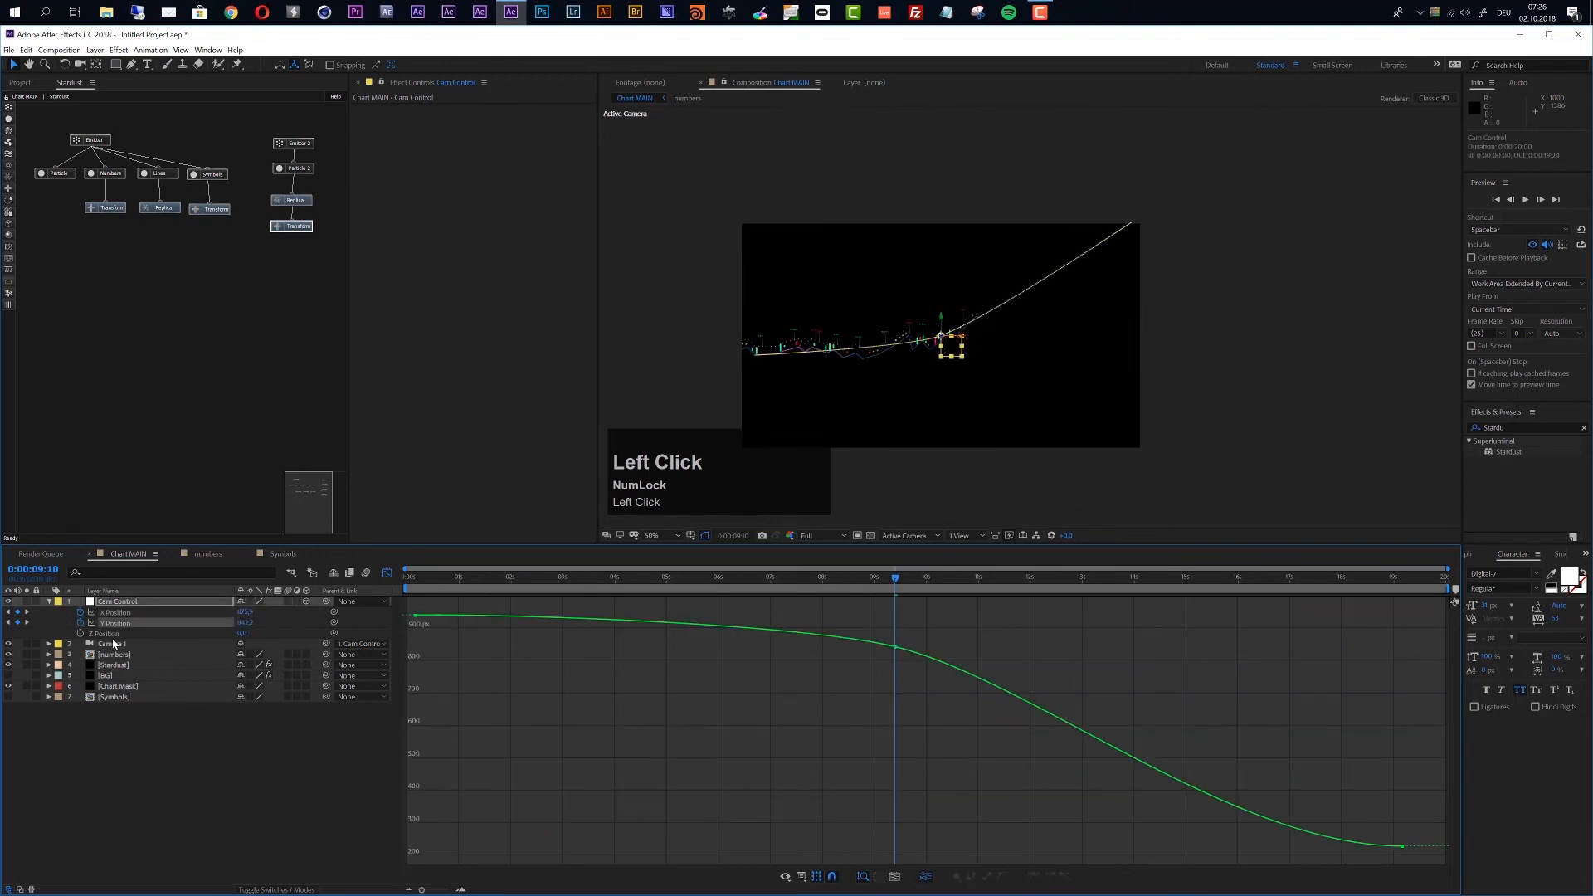
pyautogui.moveTo(921, 626); pyautogui.dragTo(800, 699)
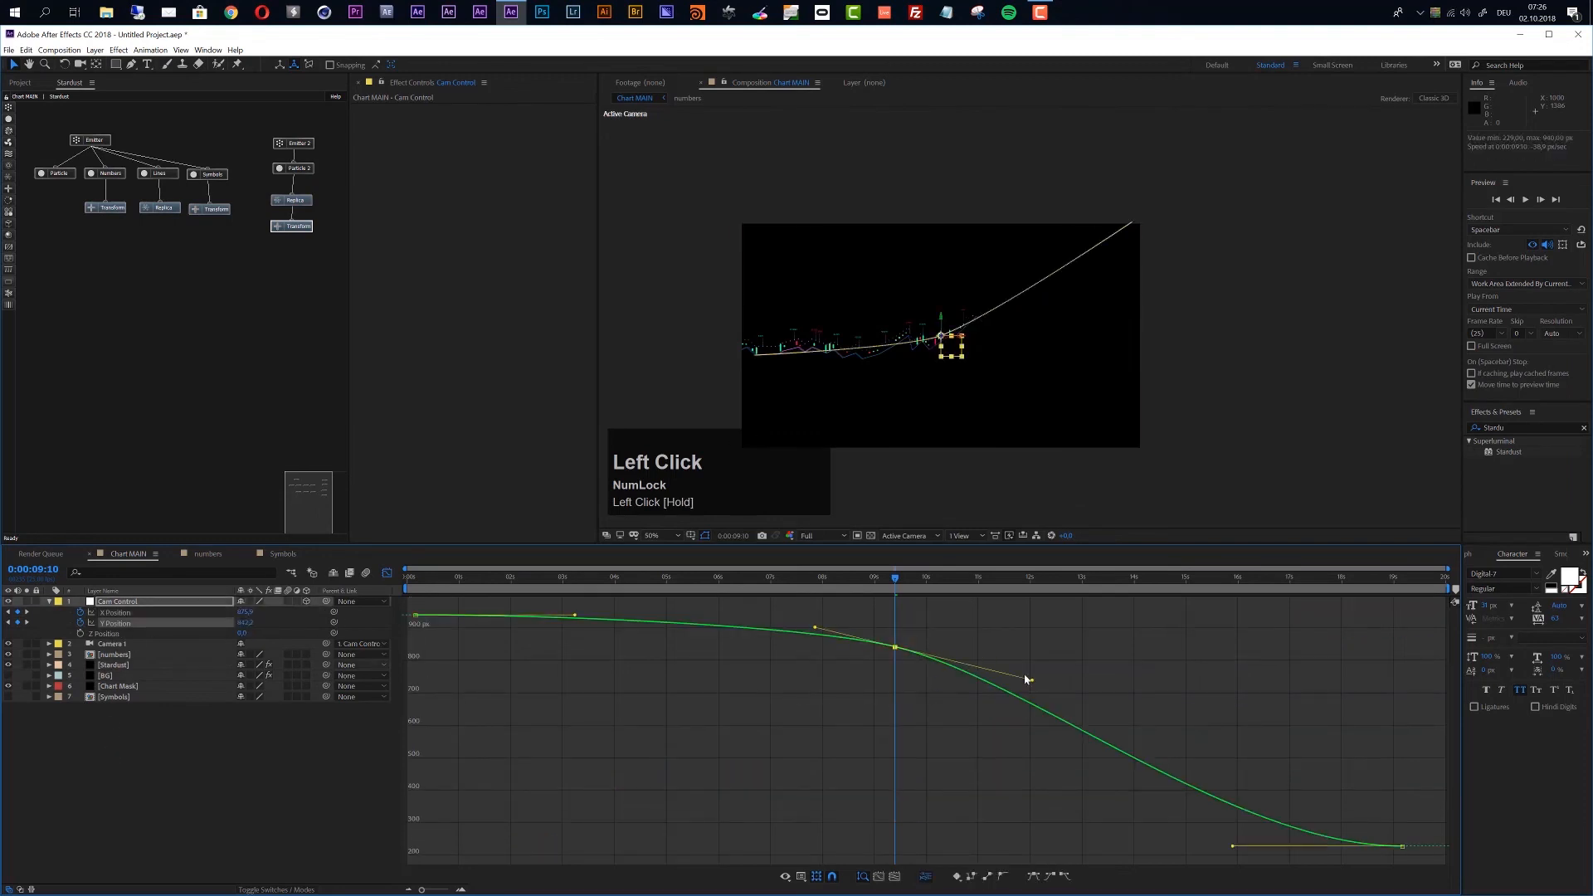
pyautogui.moveTo(815, 628); pyautogui.dragTo(767, 616)
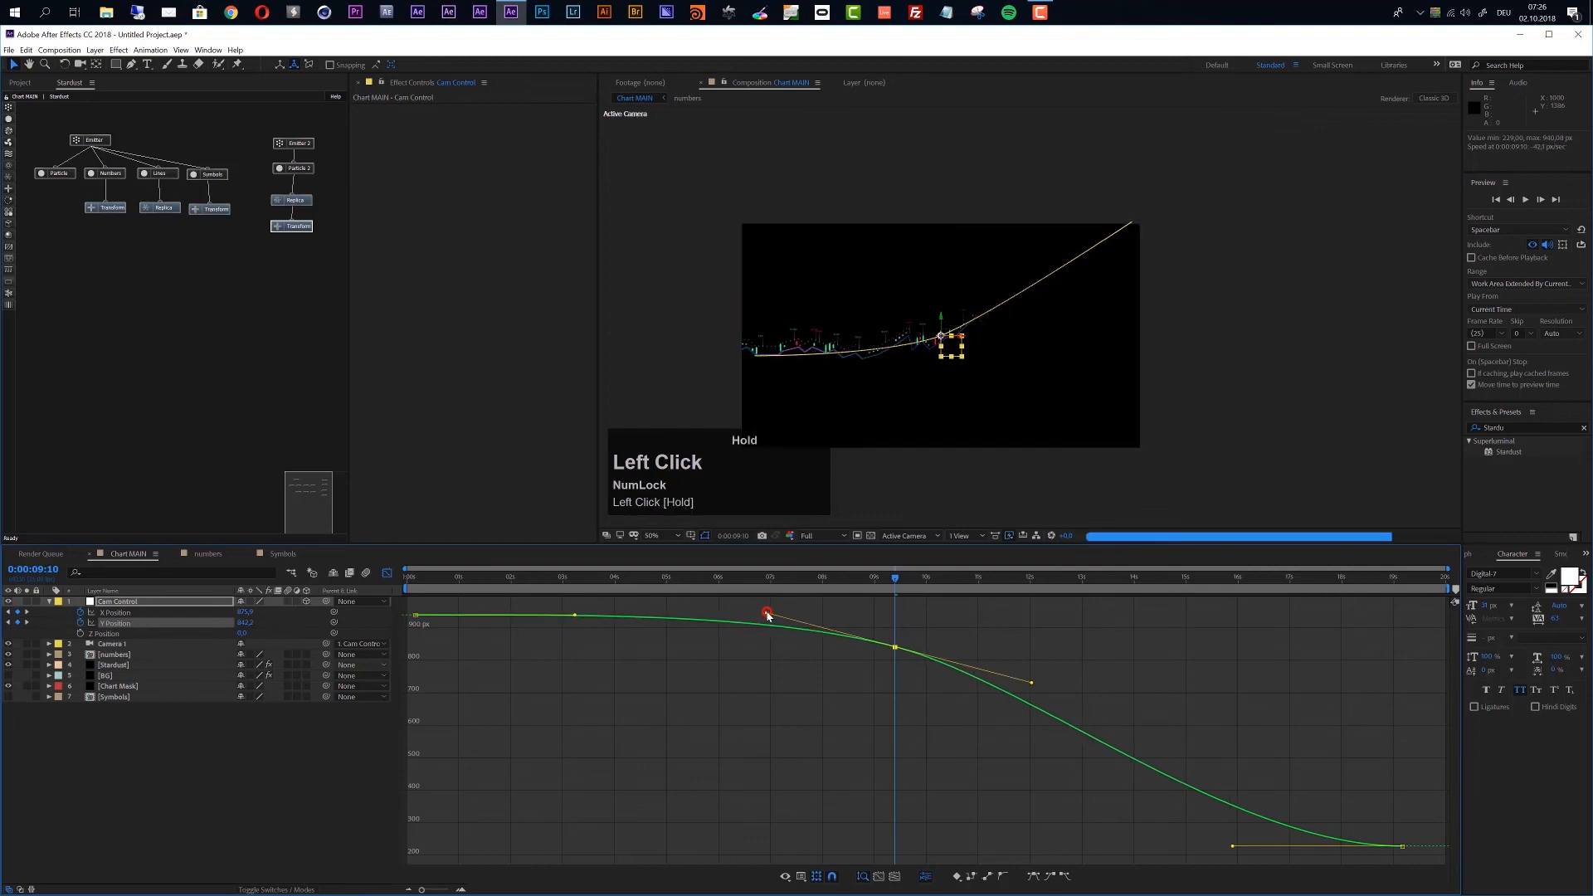
pyautogui.moveTo(894, 647); pyautogui.dragTo(896, 656)
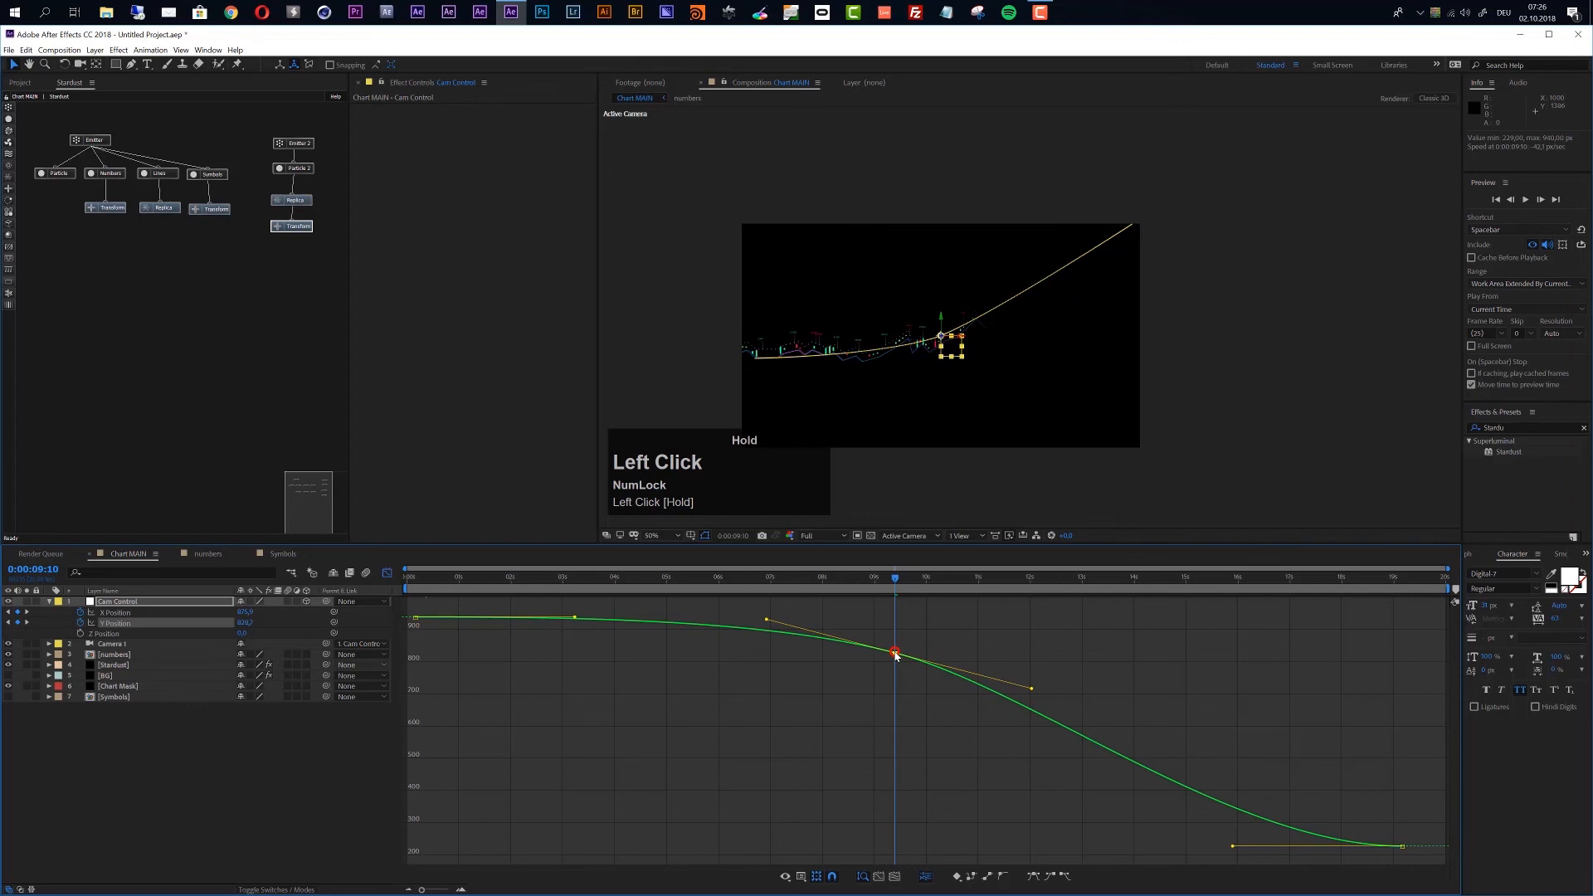
# Step: Return to the keyframe timeline at 0:00:06:10 and set Cam Control's Y Rotation to 45°
pyautogui.moveTo(1032, 579); pyautogui.dragTo(740, 625)
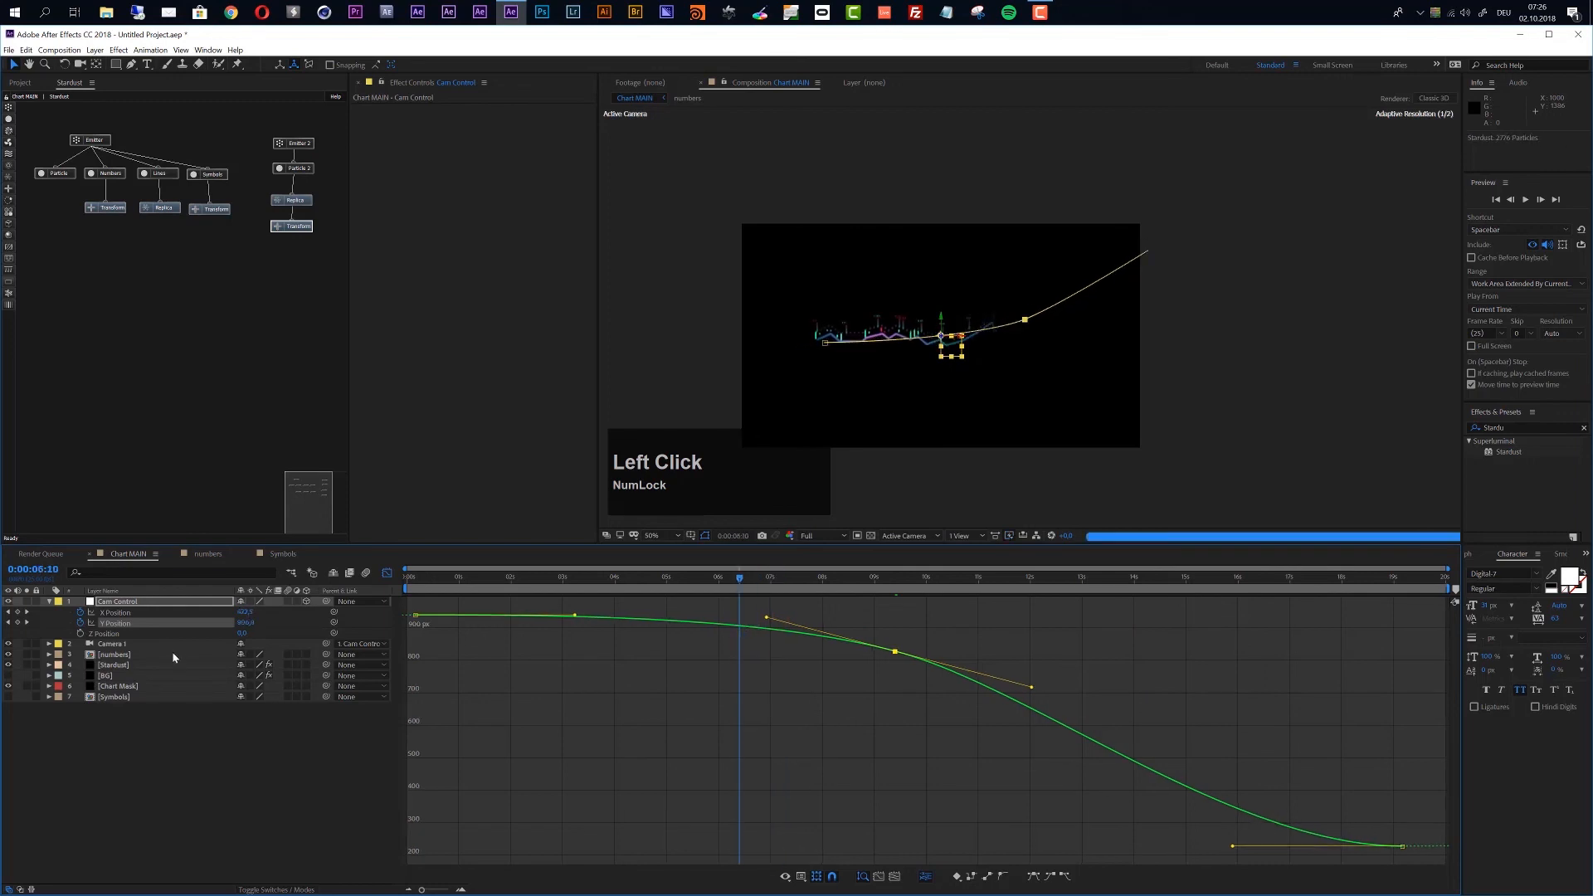
pyautogui.click(112, 644)
pyautogui.click(124, 603)
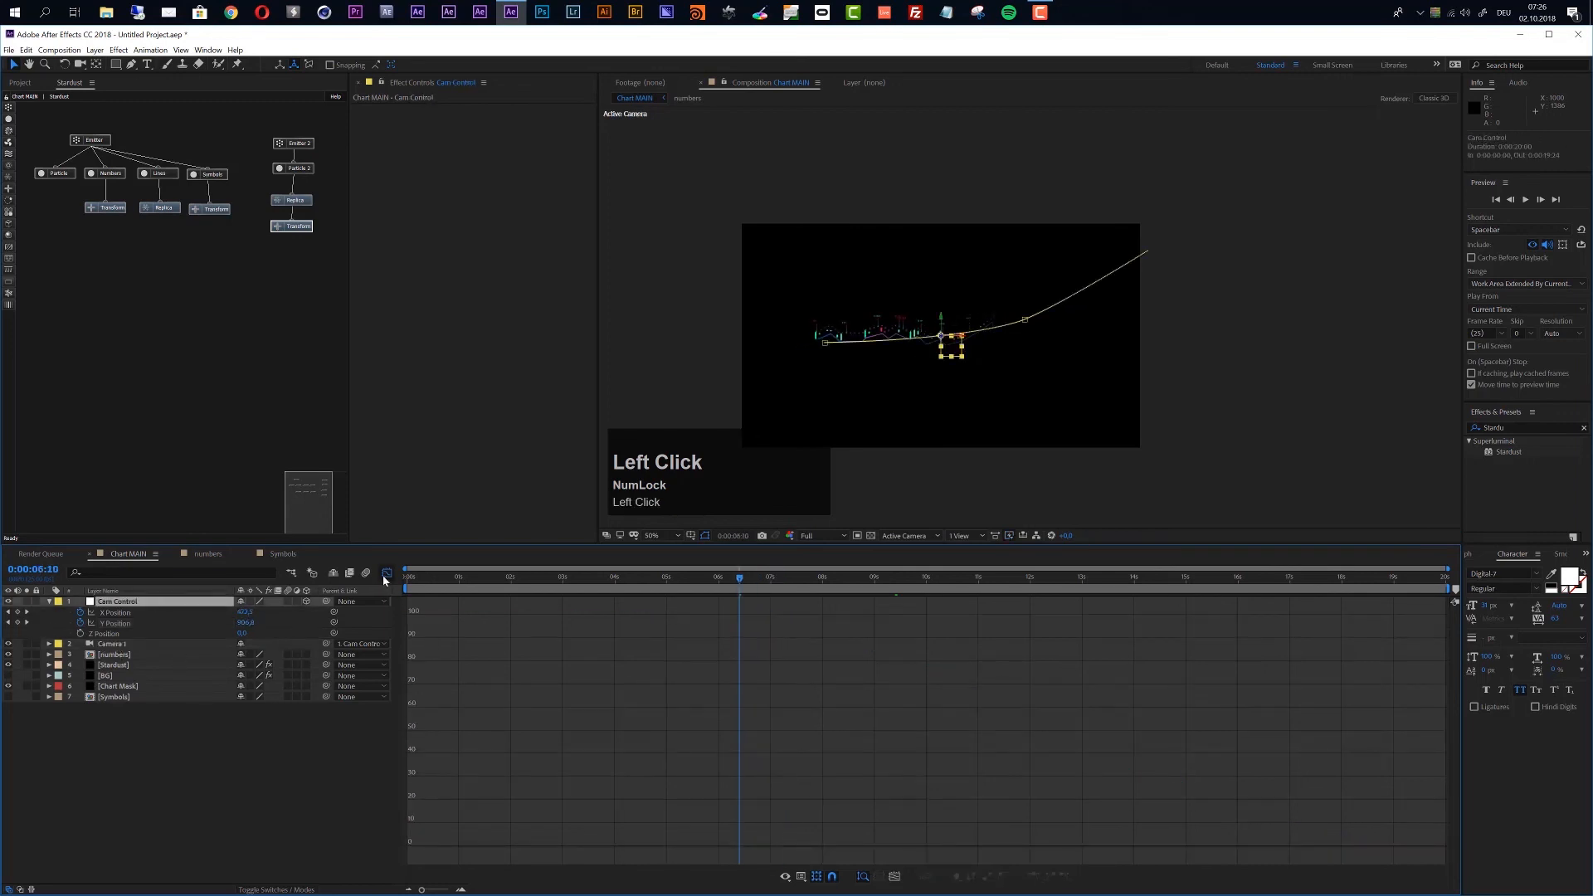
pyautogui.click(385, 573)
pyautogui.press('r')
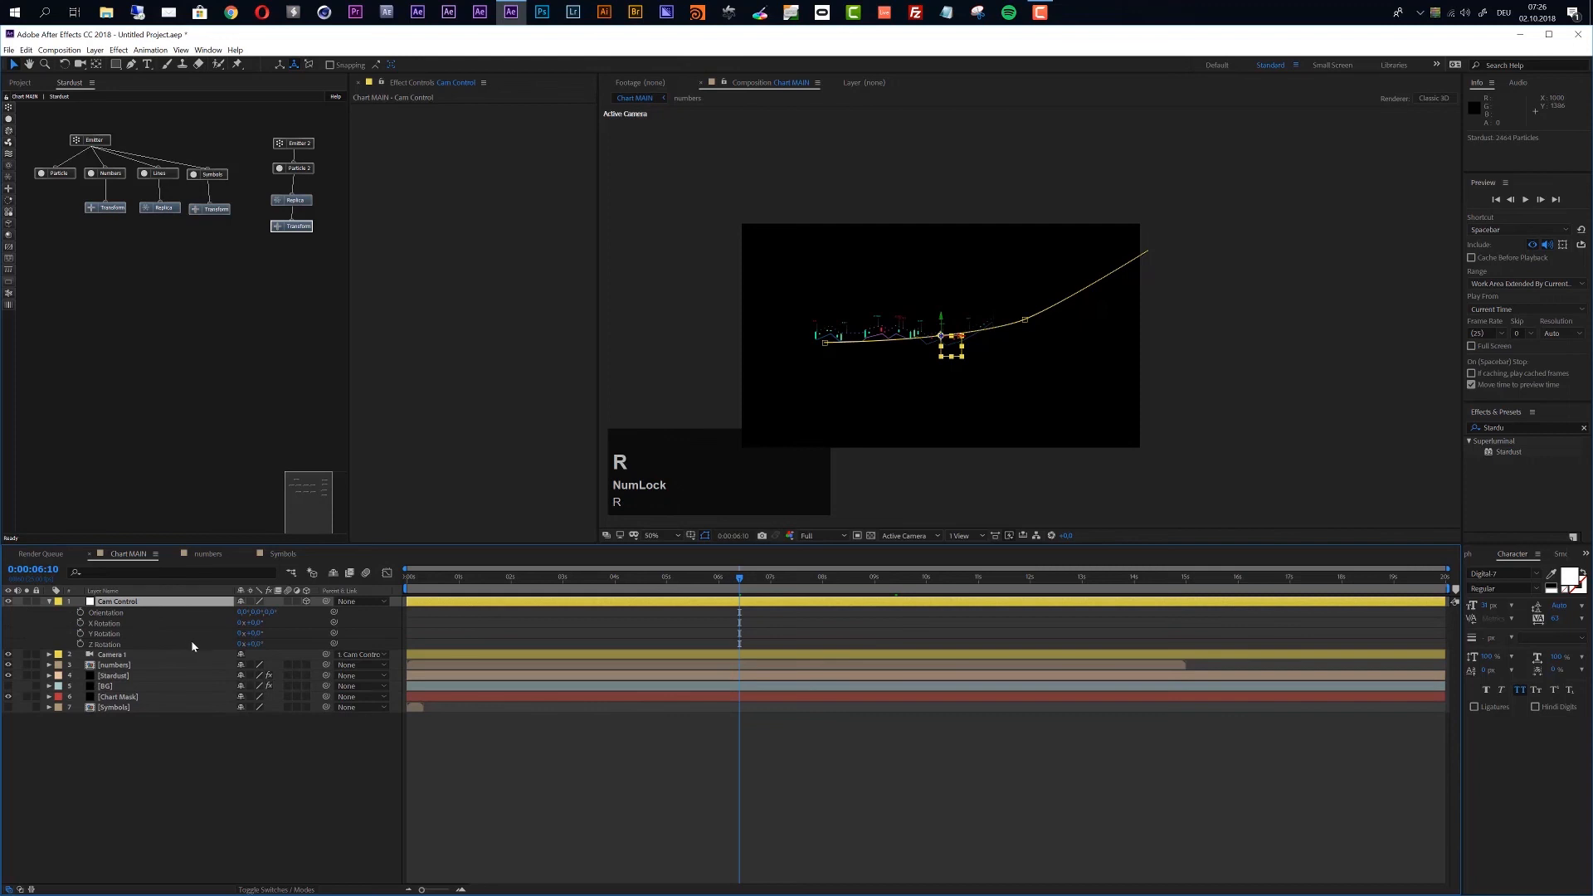
pyautogui.click(254, 634)
pyautogui.write('45')
pyautogui.press('Return')
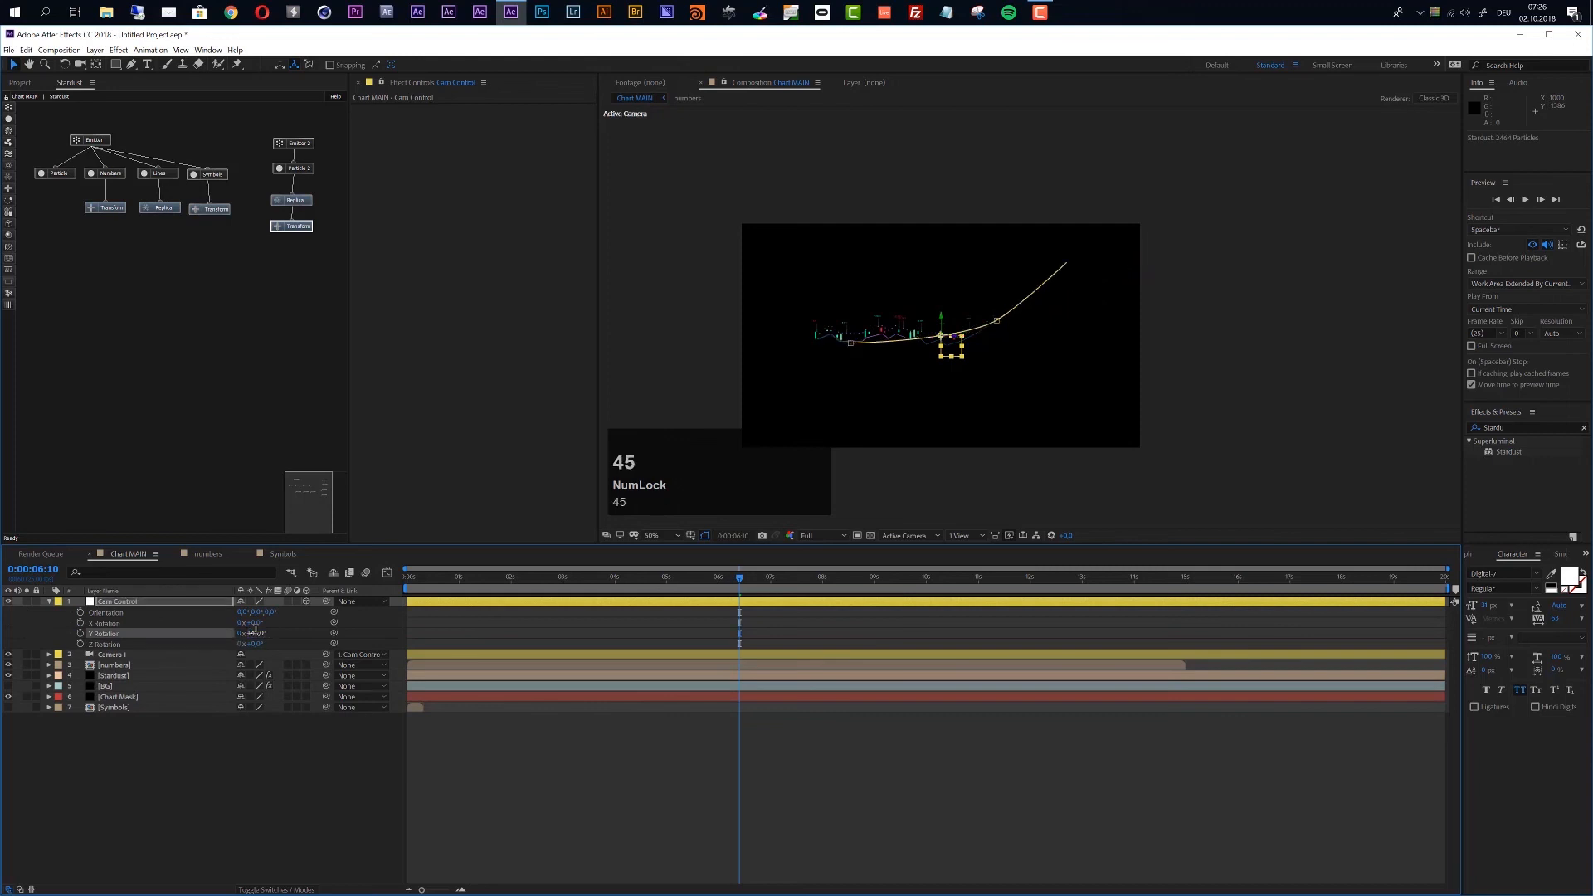
# Step: Set Camera 1's Z position to -750 to bring the view close to the chart
pyautogui.click(108, 656)
pyautogui.press('p')
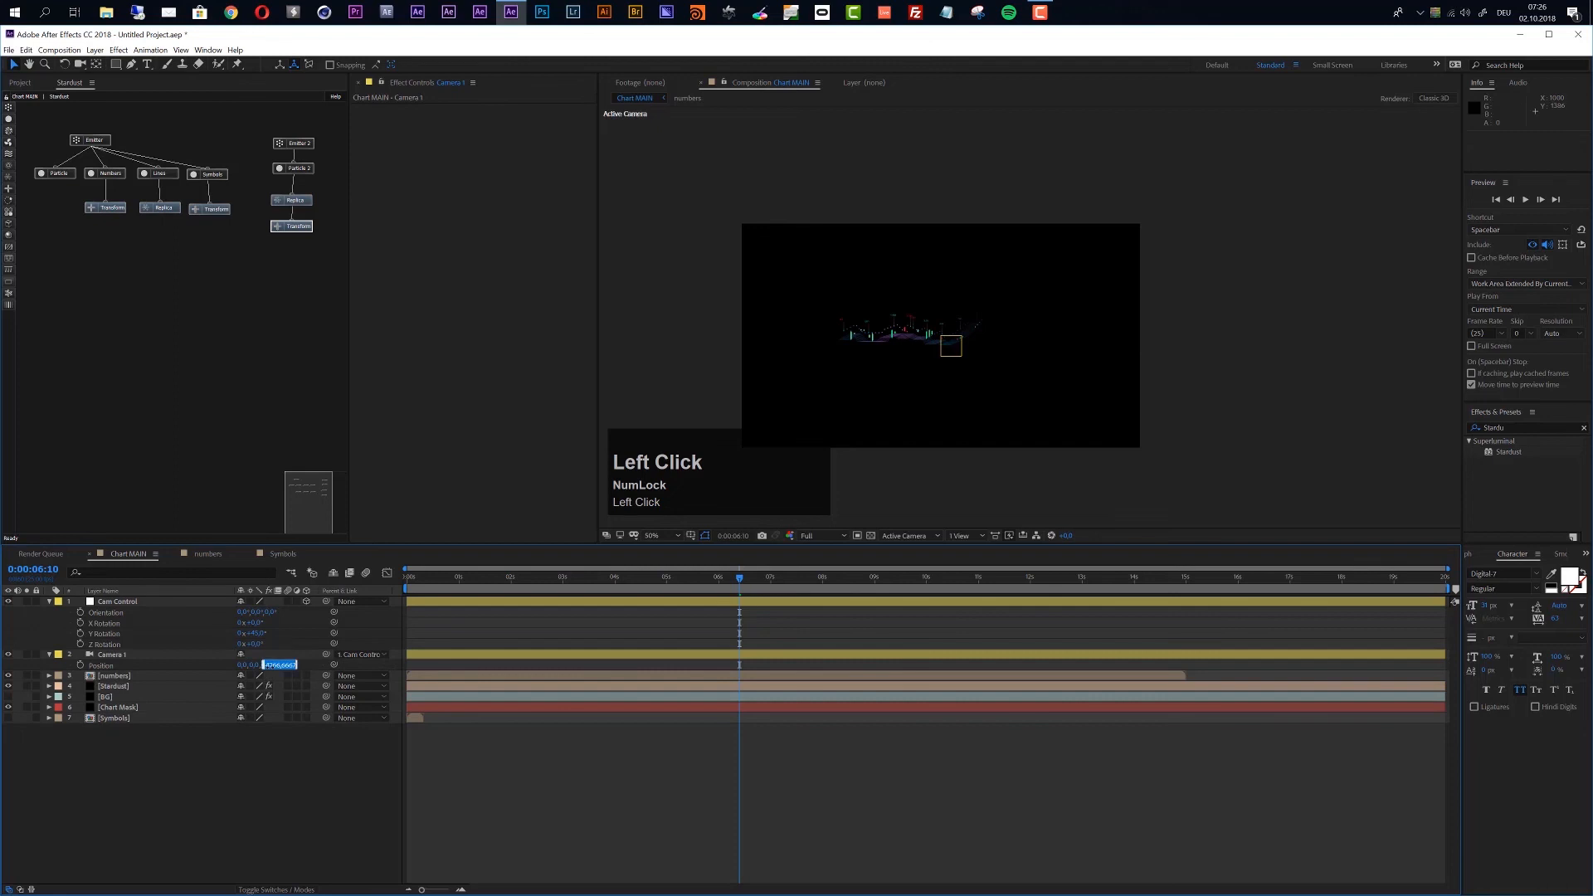
pyautogui.write('-')
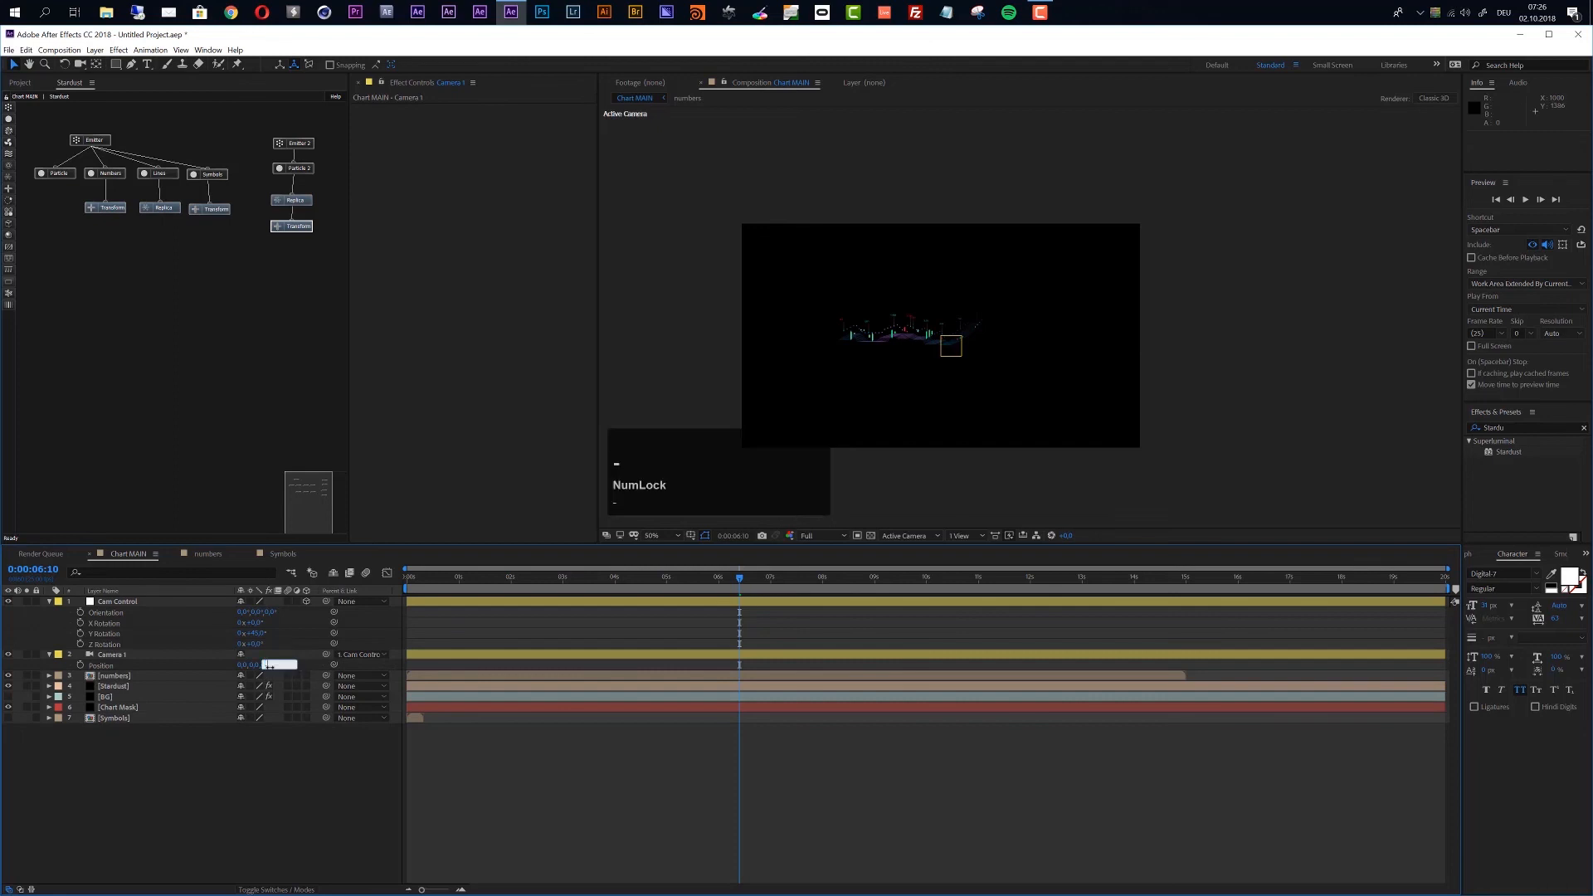
pyautogui.write('750')
pyautogui.press('Return')
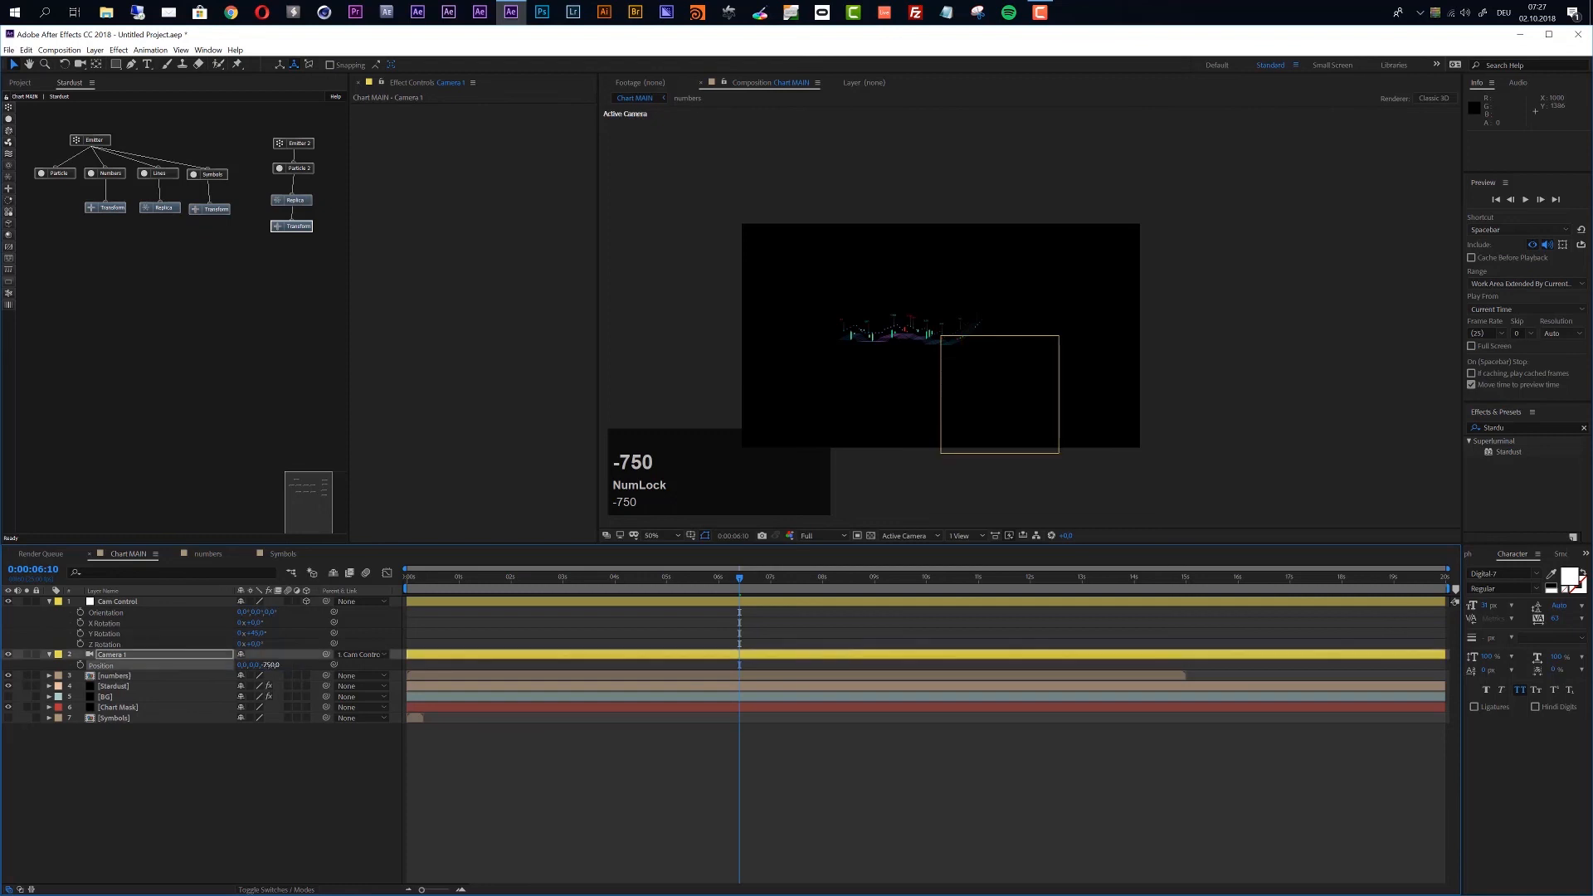
pyautogui.scroll(2, 911, 361)
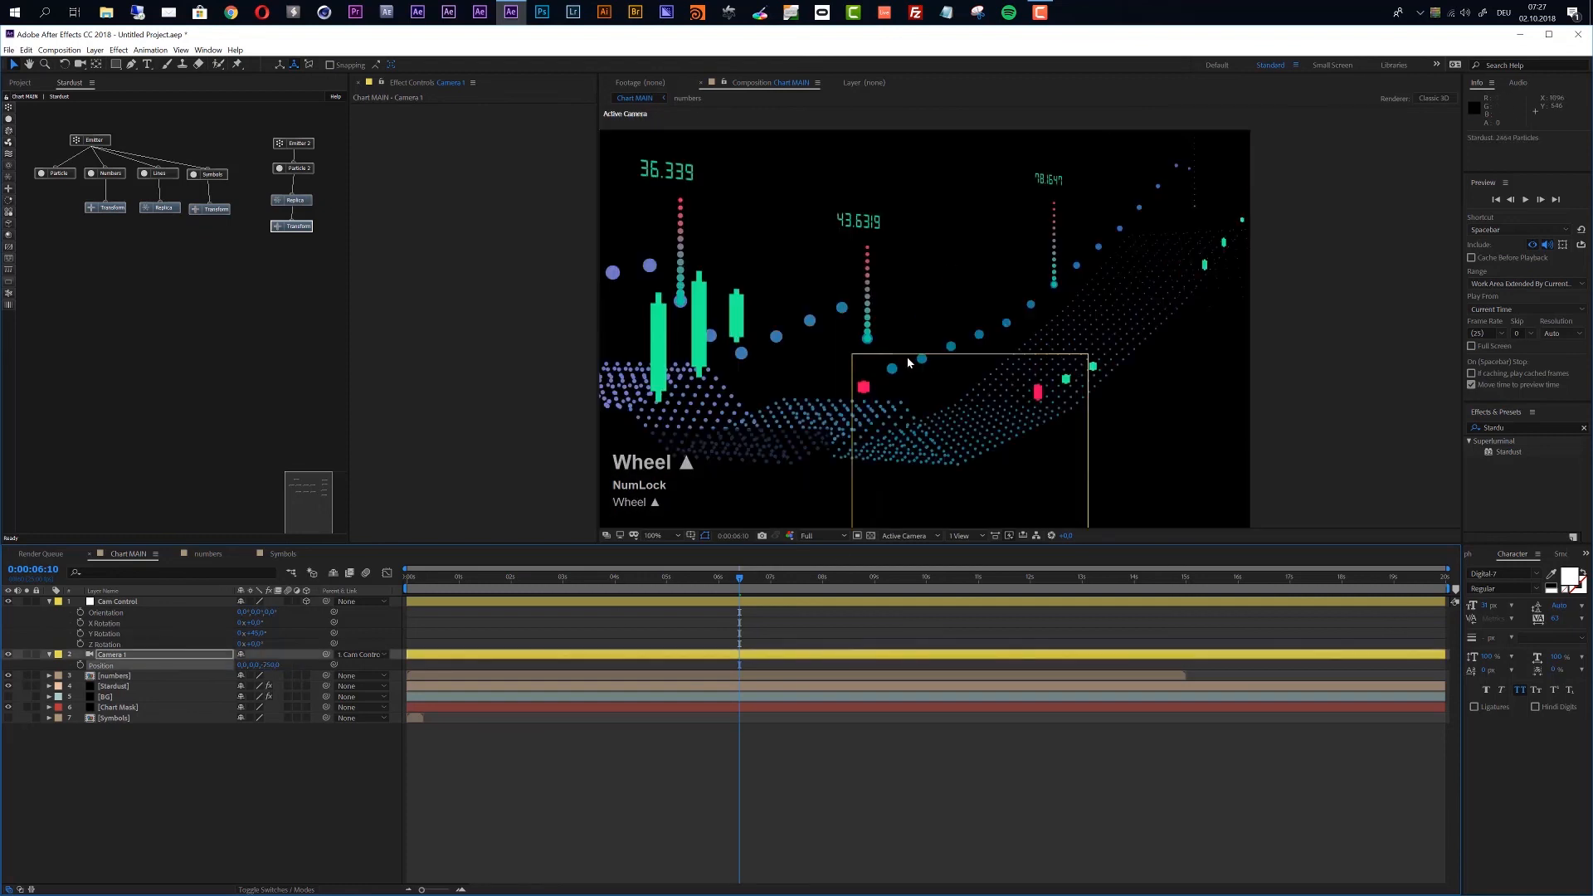
# Step: Set Camera 1's Z position to -900 to pull the view slightly back from the chart
pyautogui.scroll(-2, 908, 359)
pyautogui.write('-900')
pyautogui.press('Return')
# Step: Go to 0:00:14:12 and turn on the BG layer's visibility to bring the background particles into the scene
pyautogui.moveTo(424, 578); pyautogui.dragTo(1160, 644)
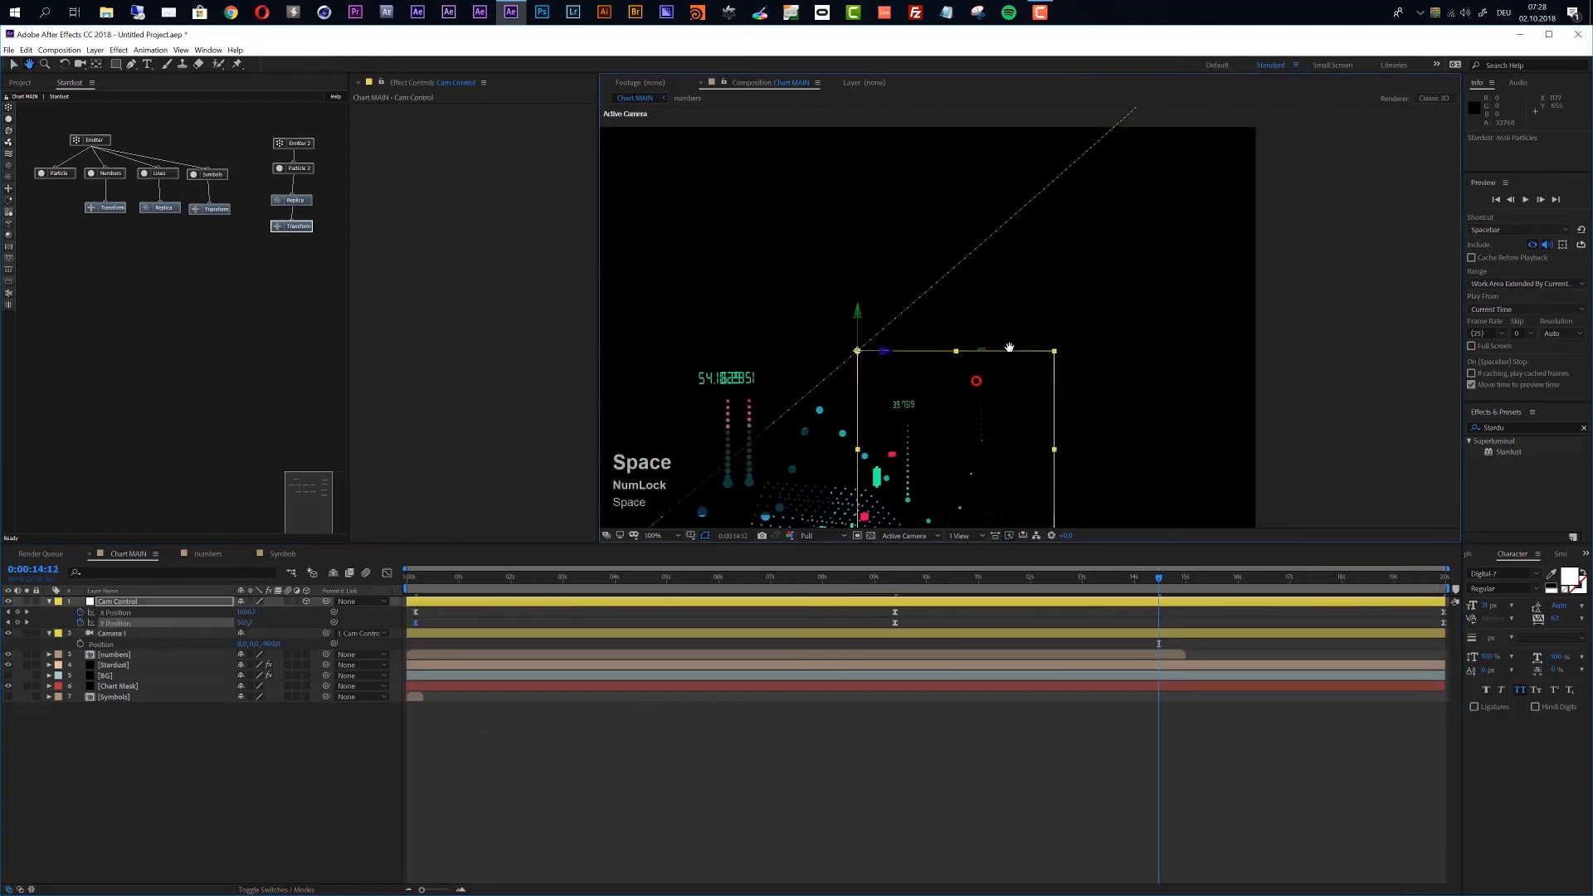
pyautogui.moveTo(945, 376); pyautogui.dragTo(1029, 242)
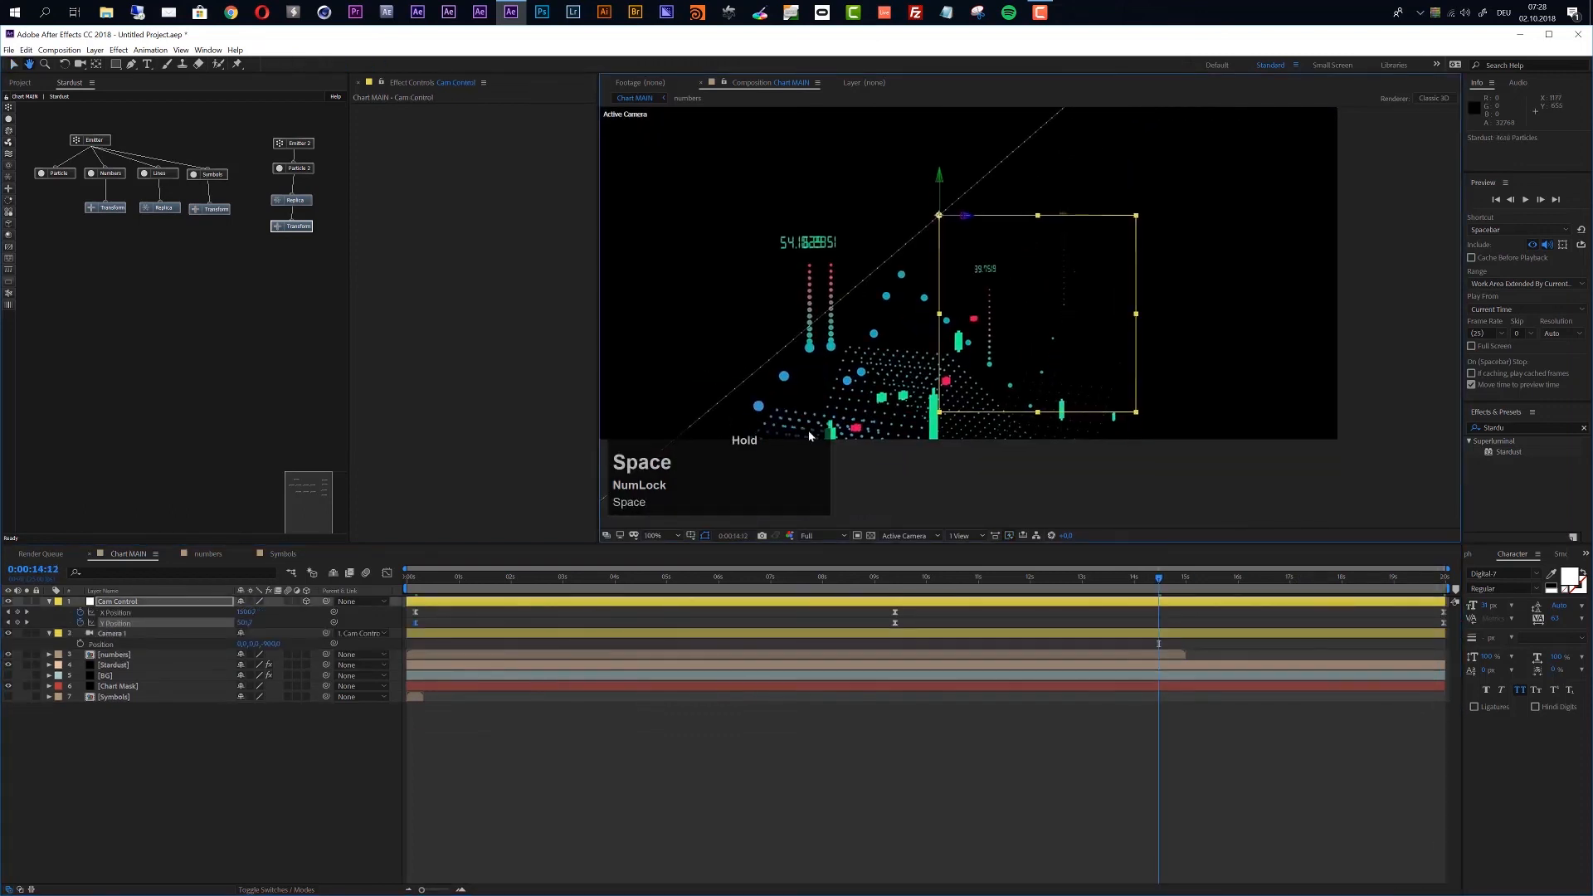
pyautogui.click(105, 677)
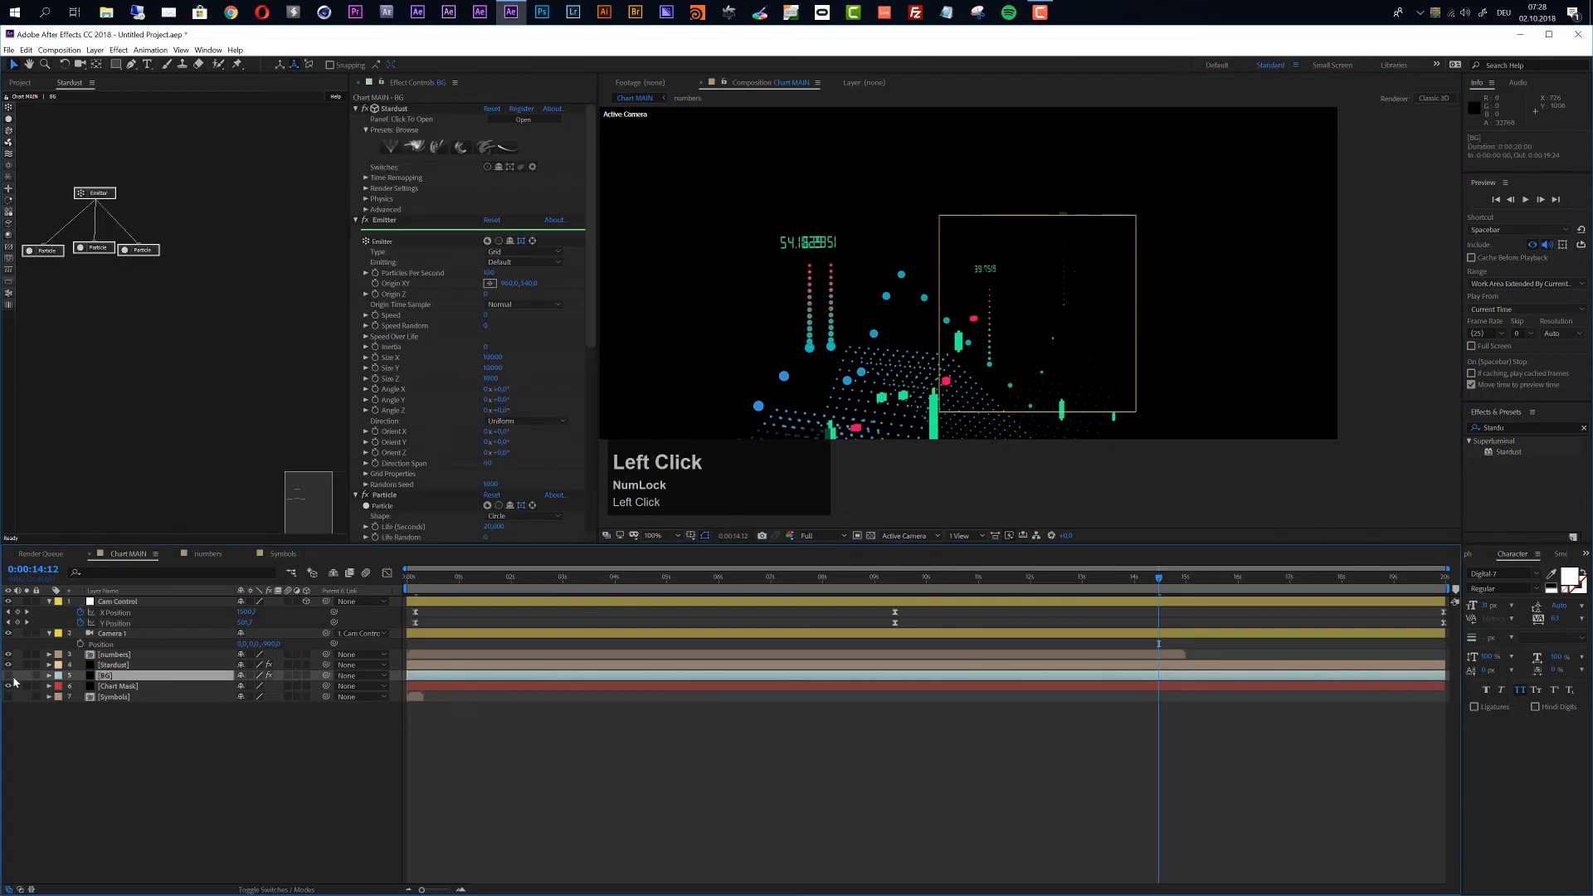
pyautogui.click(8, 676)
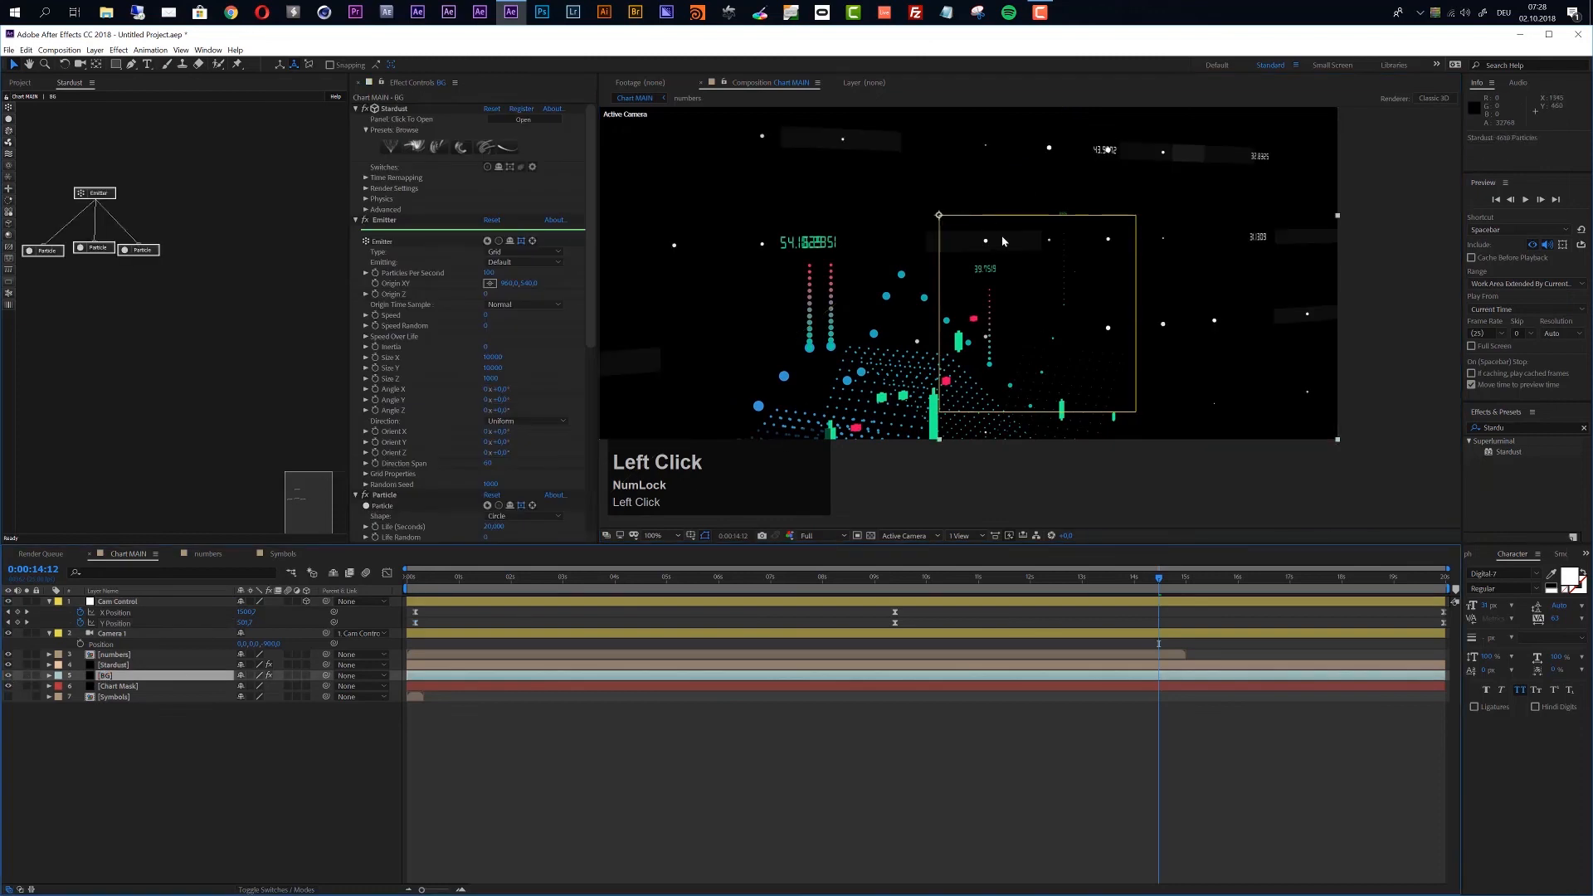
pyautogui.scroll(-2, 1002, 240)
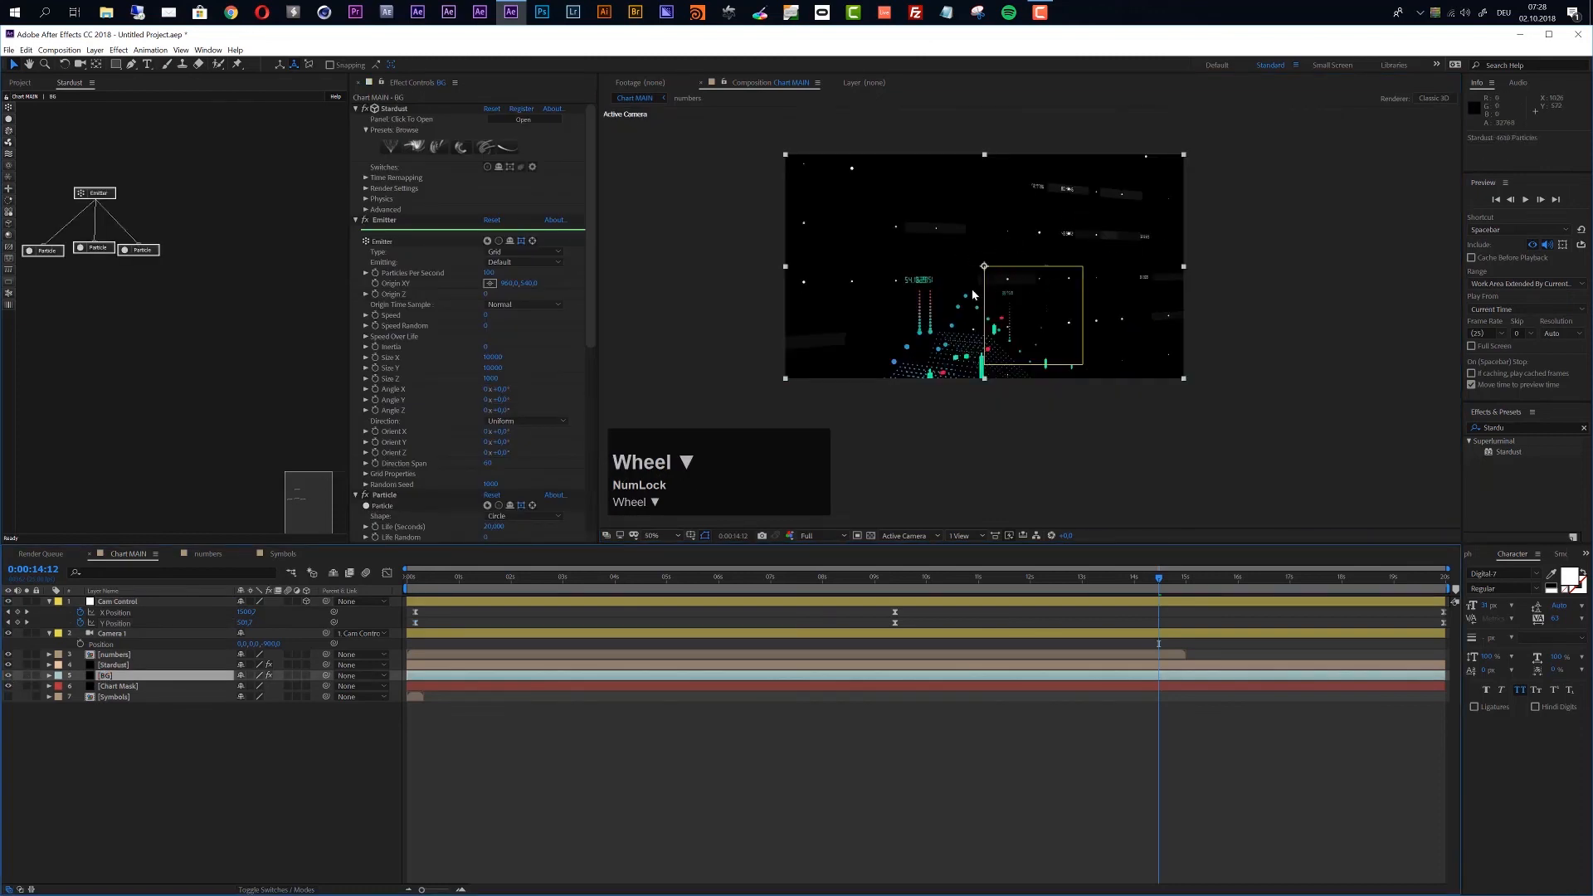
# Step: Increase the BG layer emitter's Origin Z to push the background particles farther behind the chart
pyautogui.click(106, 678)
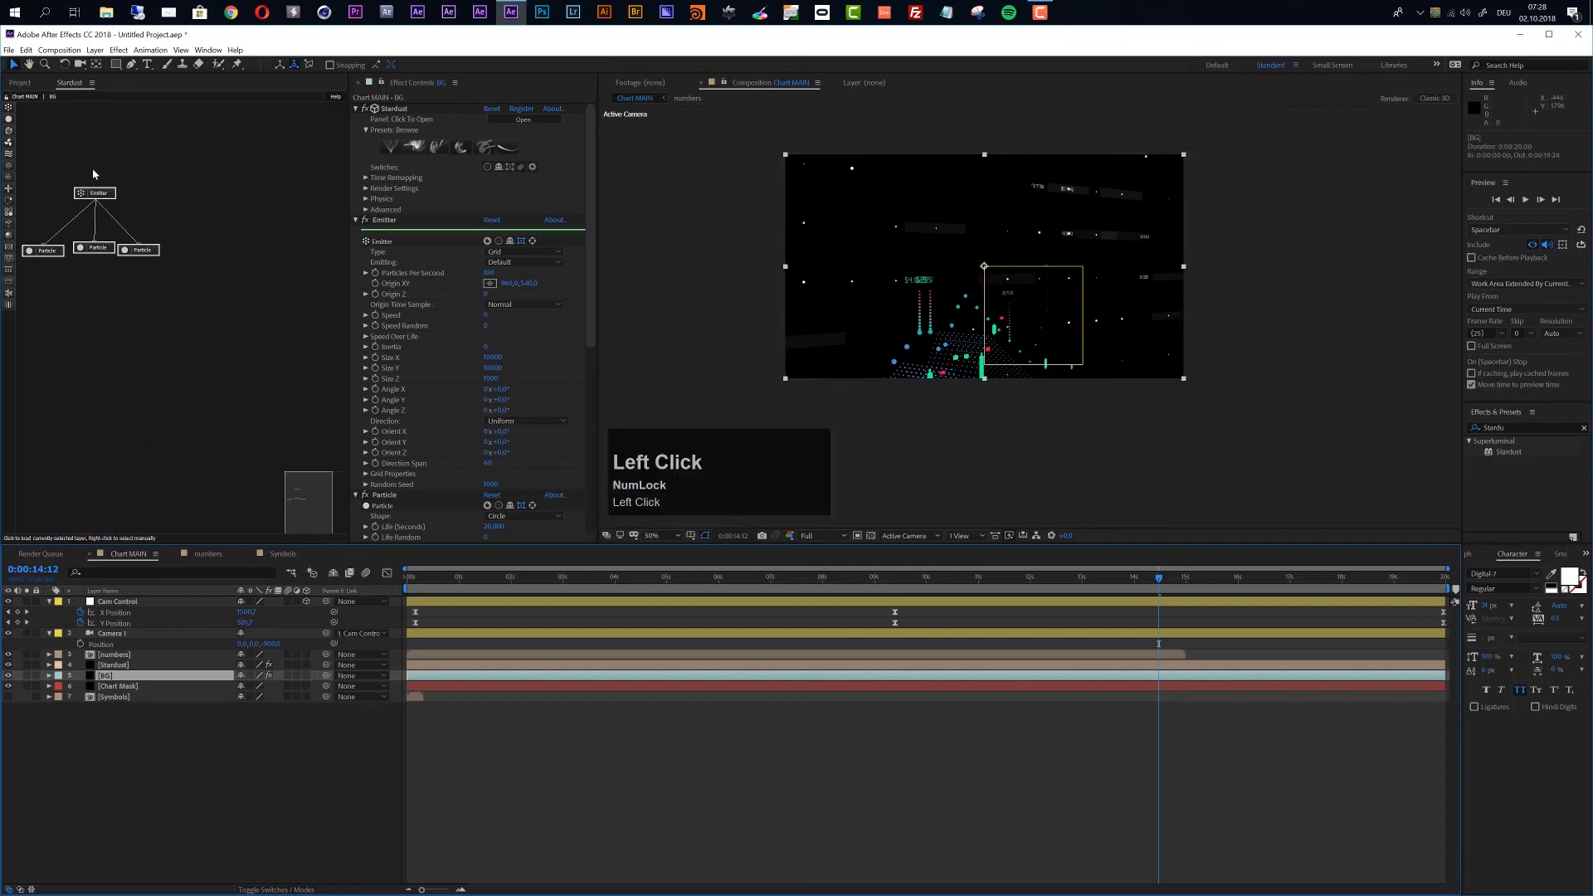
pyautogui.click(98, 196)
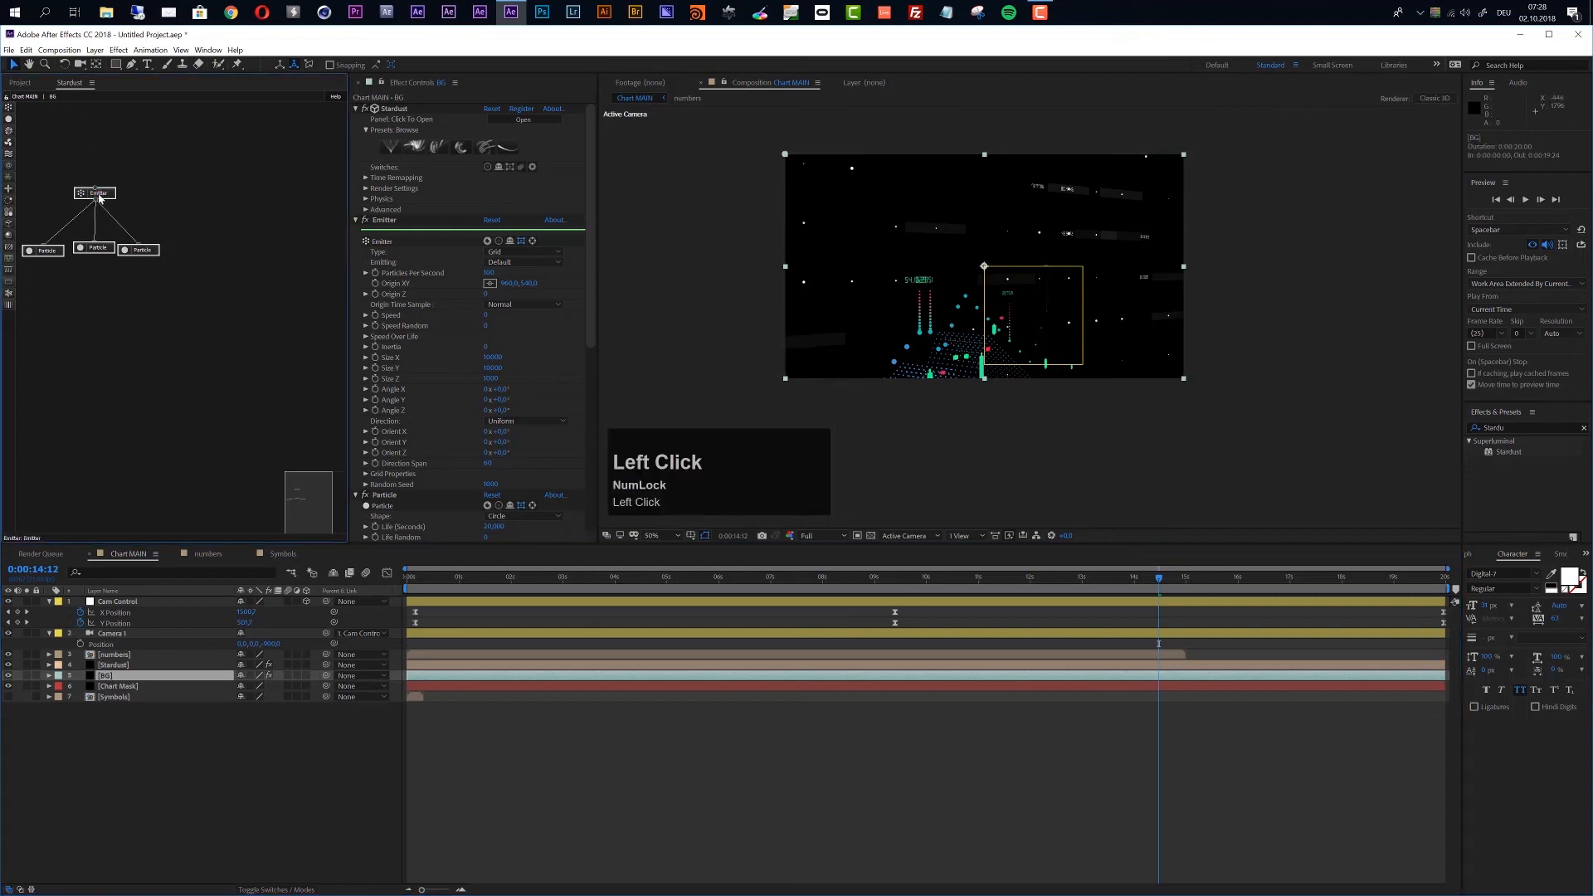
pyautogui.click(493, 294)
pyautogui.moveTo(493, 294); pyautogui.dragTo(573, 300)
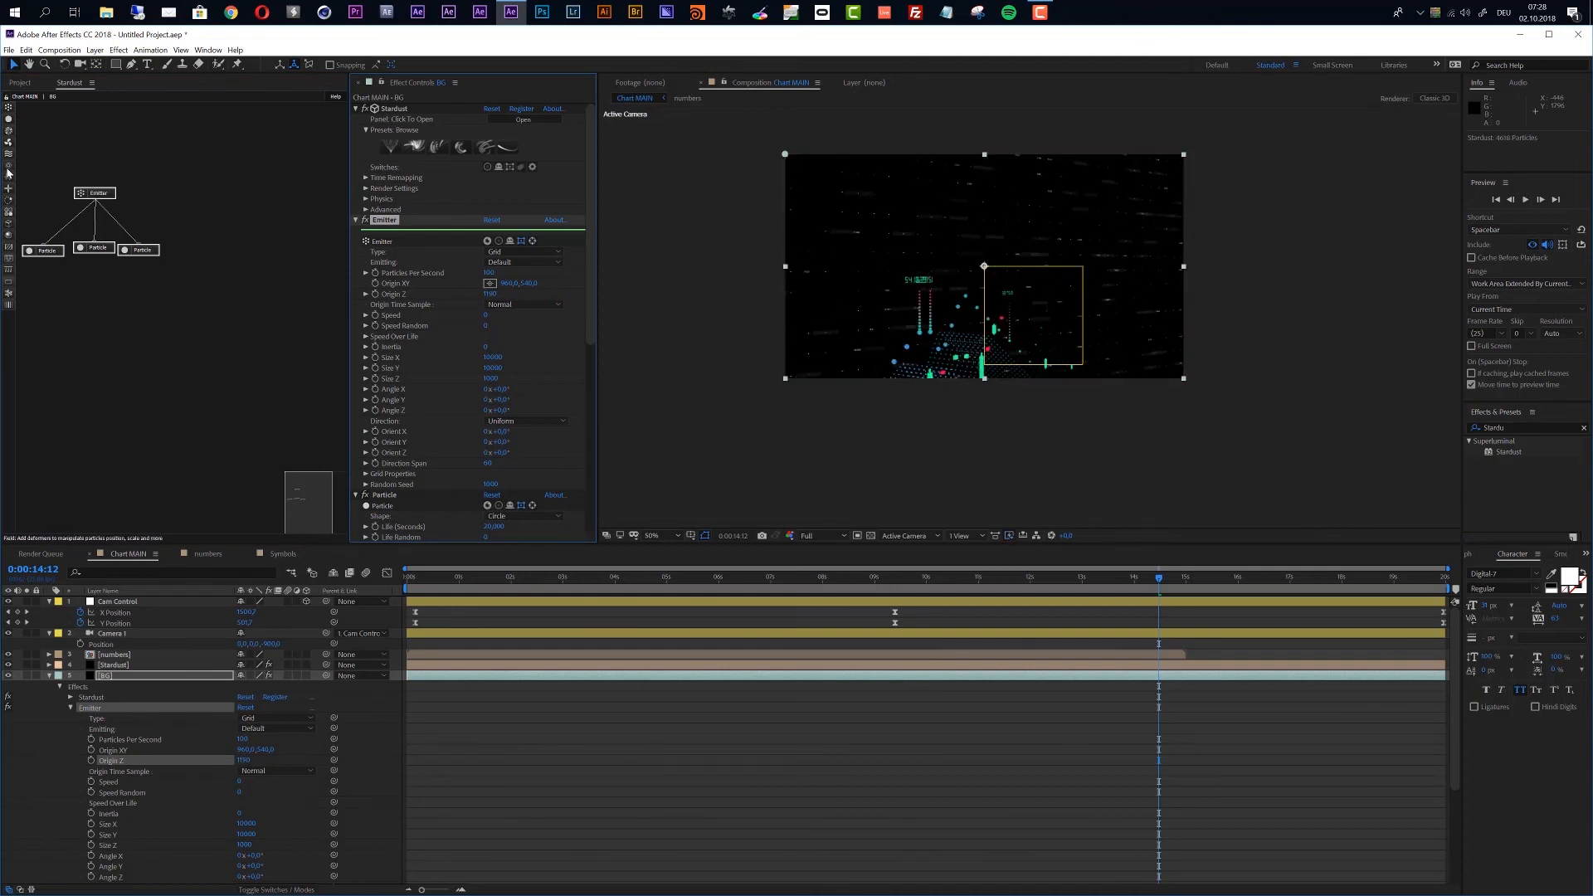
# Step: Add a Field node below the BG layer's particle nodes and set its Field Type to Maps
pyautogui.click(8, 169)
pyautogui.moveTo(47, 171); pyautogui.dragTo(109, 299)
pyautogui.scroll(-2, 432, 443)
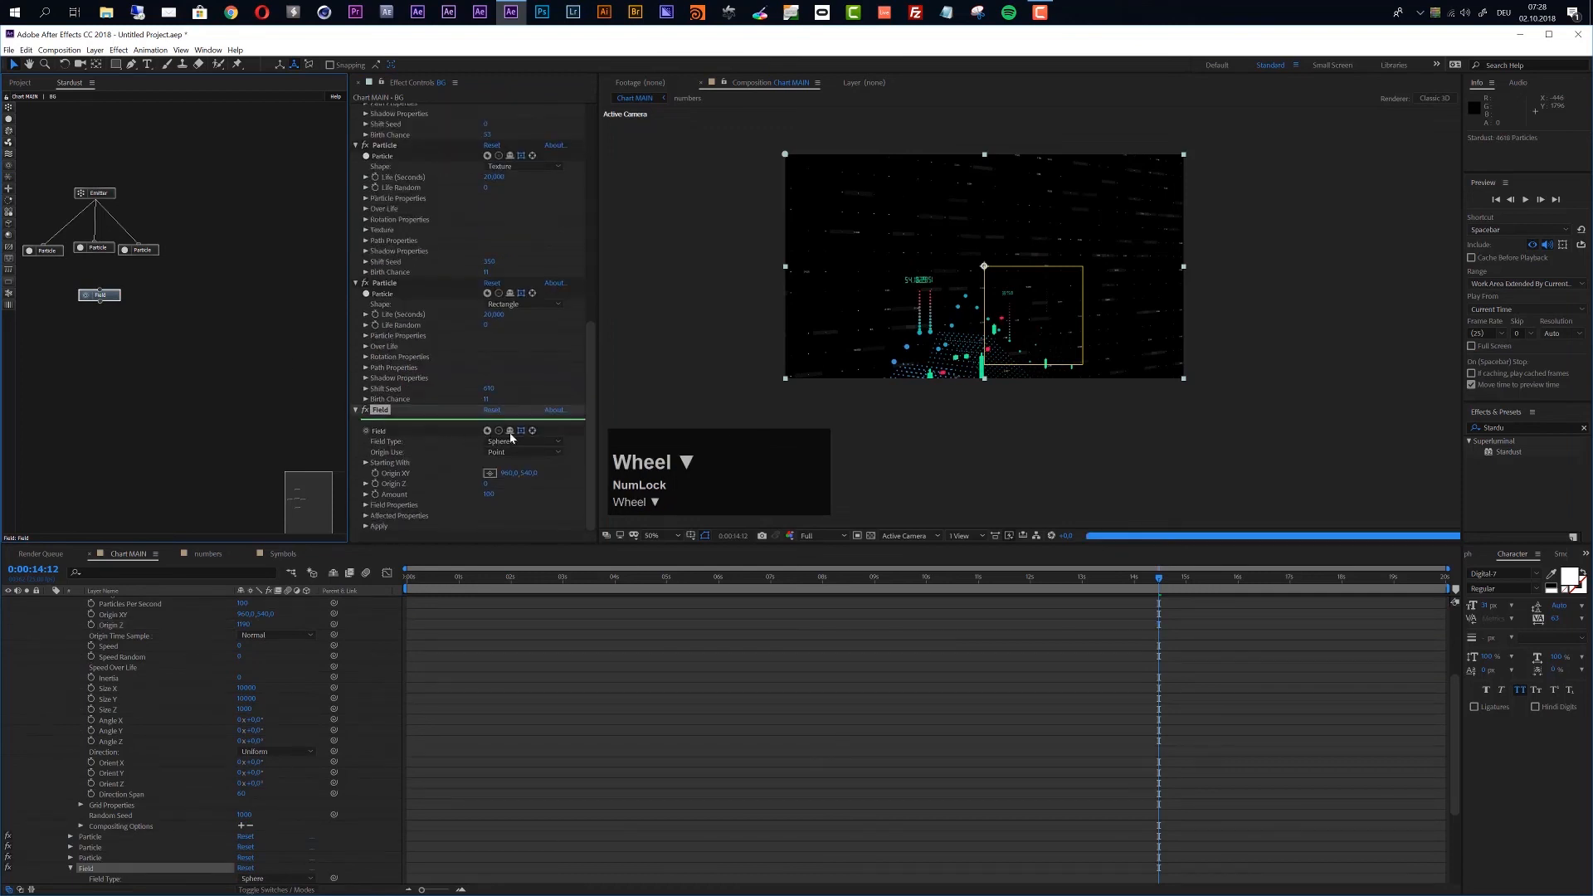
pyautogui.click(523, 442)
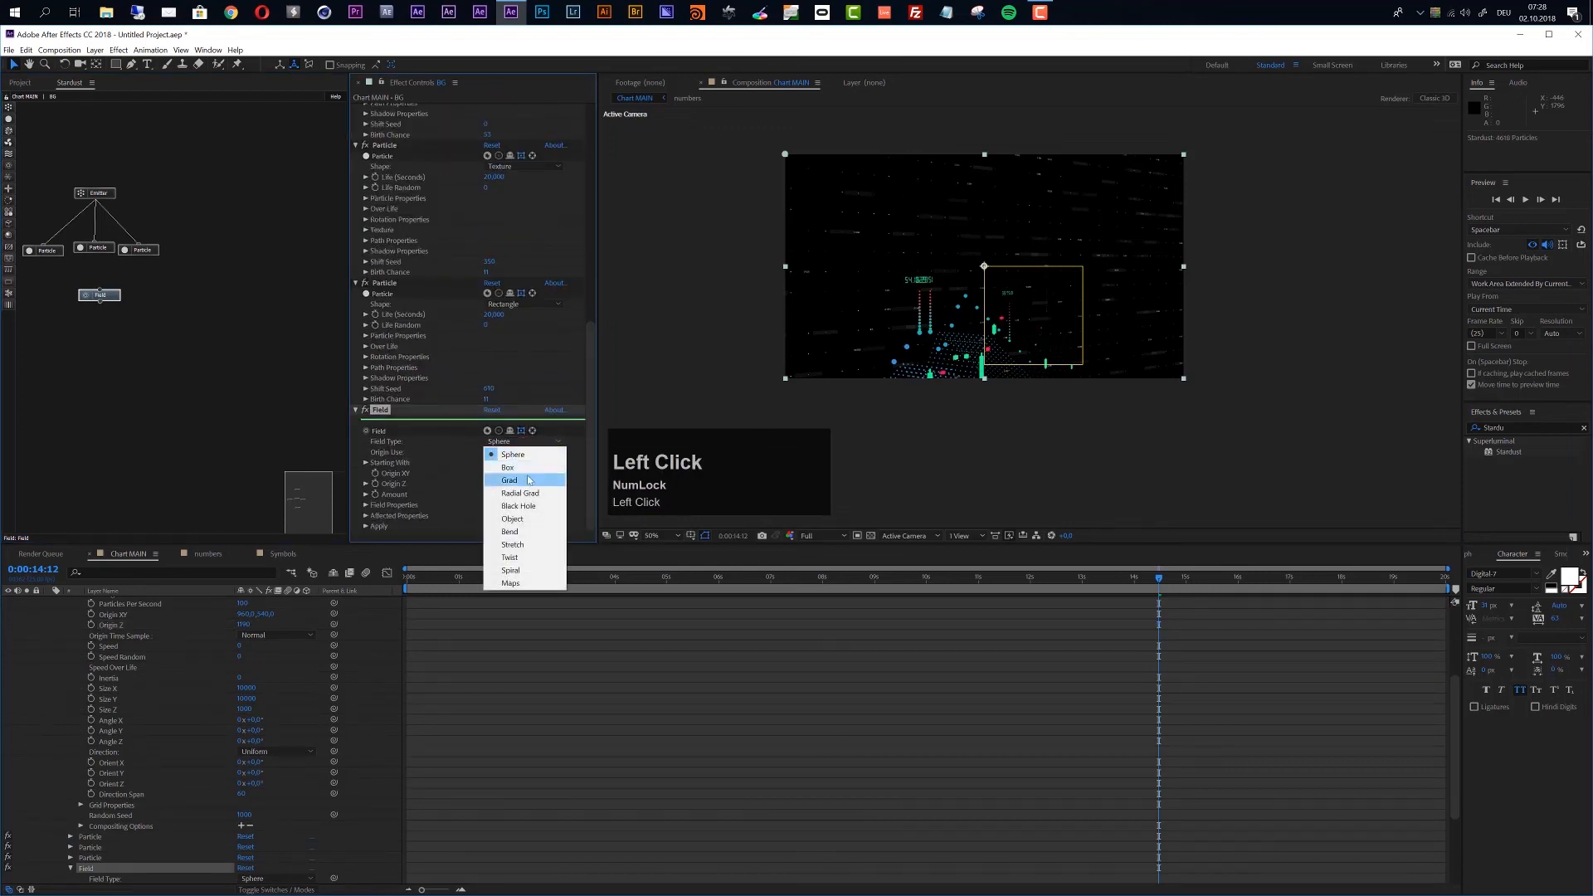
pyautogui.click(527, 582)
pyautogui.scroll(-5, 524, 509)
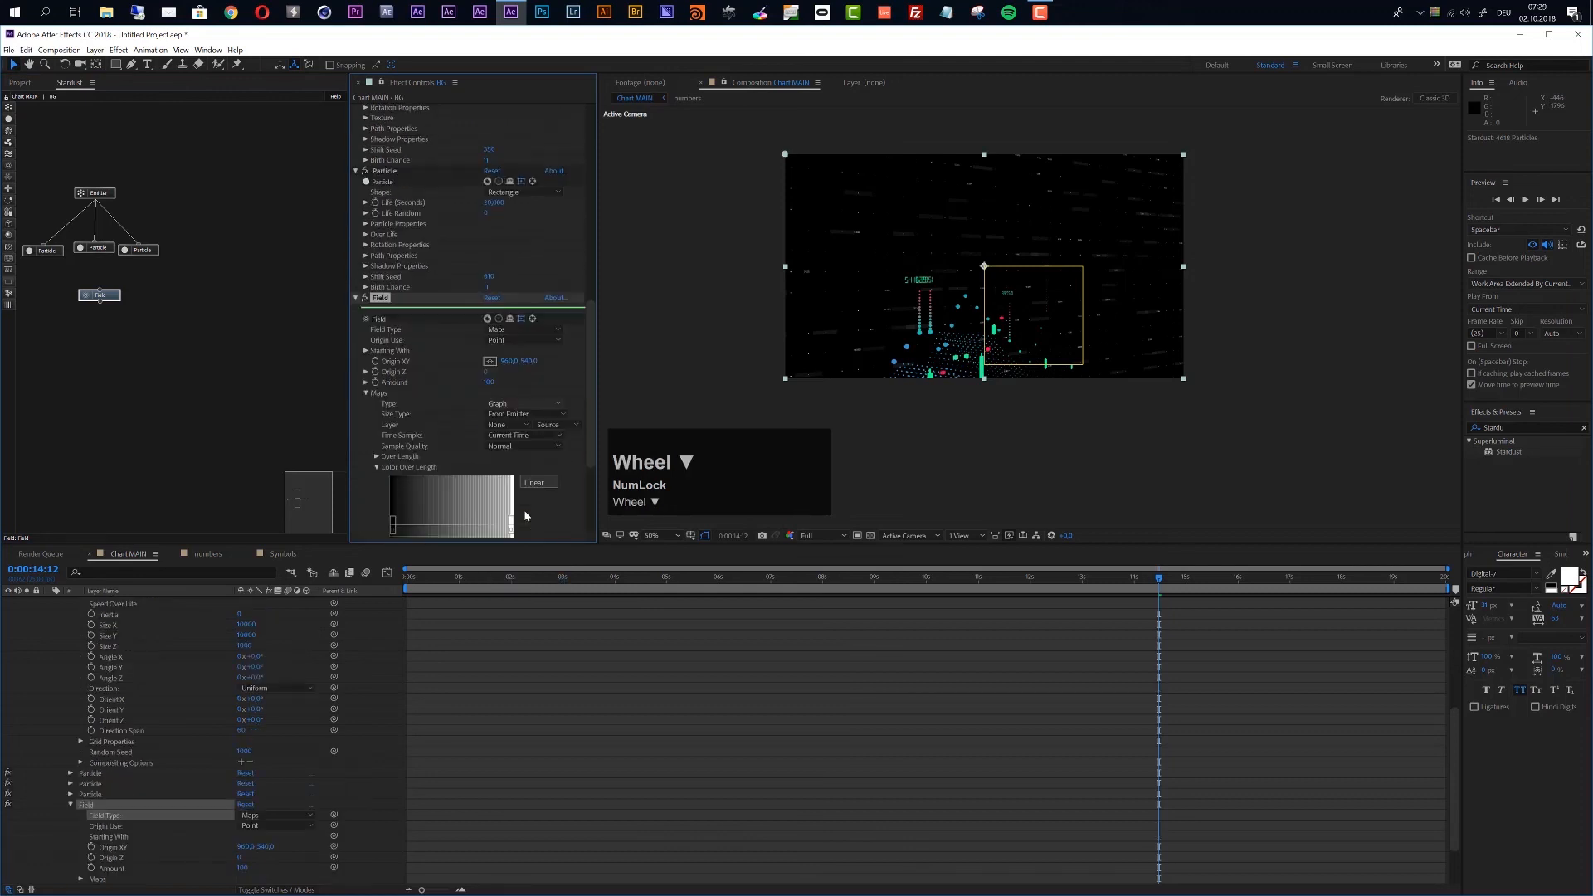
# Step: Set the BG field's map type to Color and apply the Color 14 gradient preset to Color Over Length
pyautogui.click(531, 319)
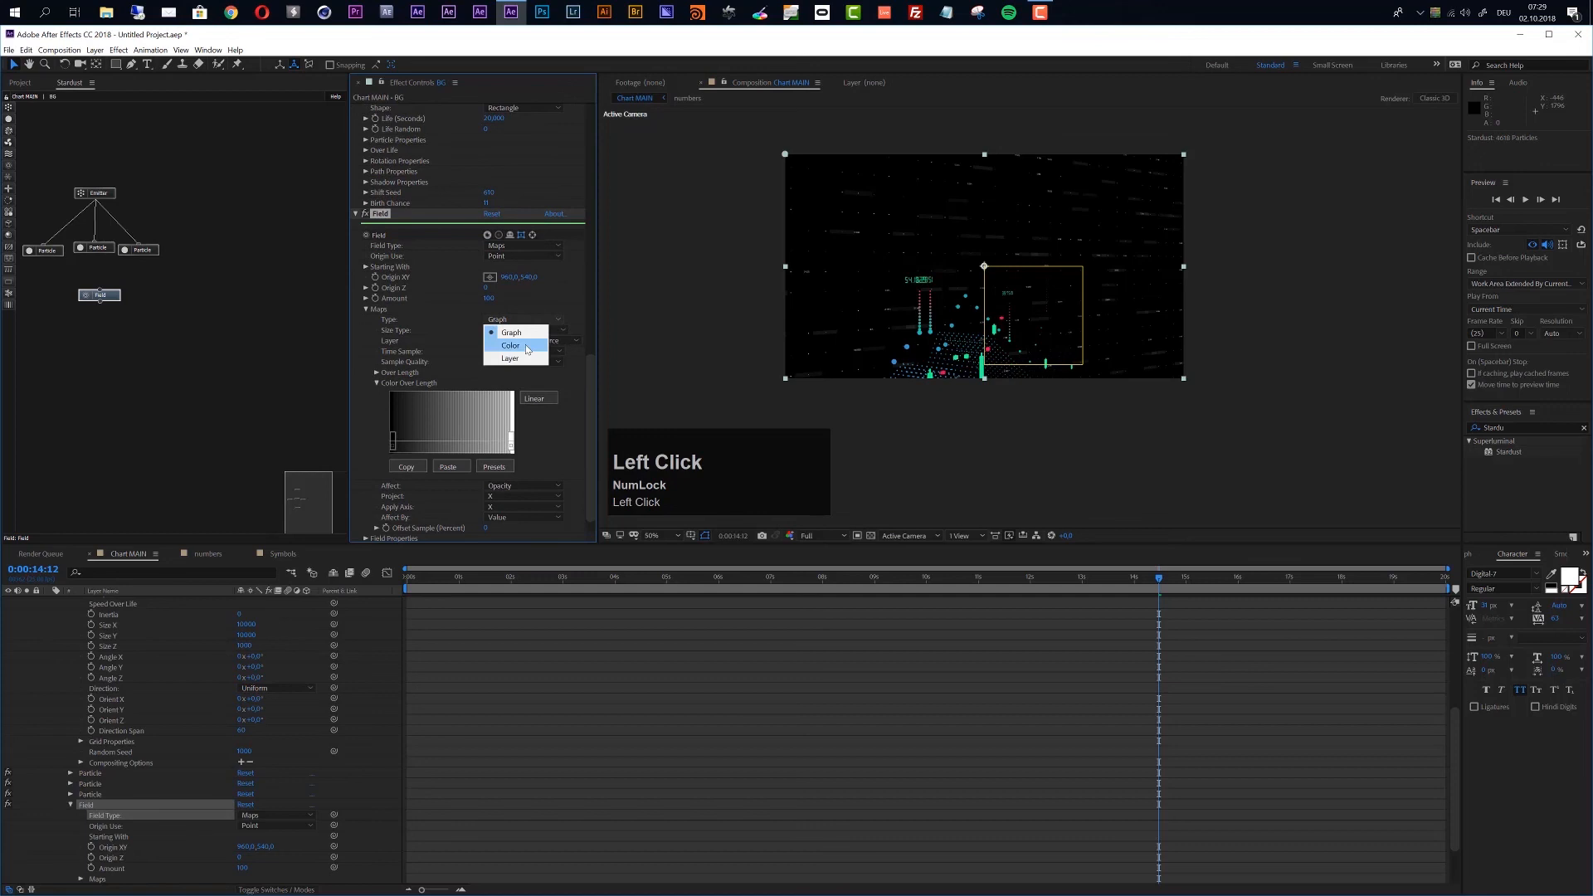
pyautogui.click(527, 348)
pyautogui.scroll(-1, 569, 300)
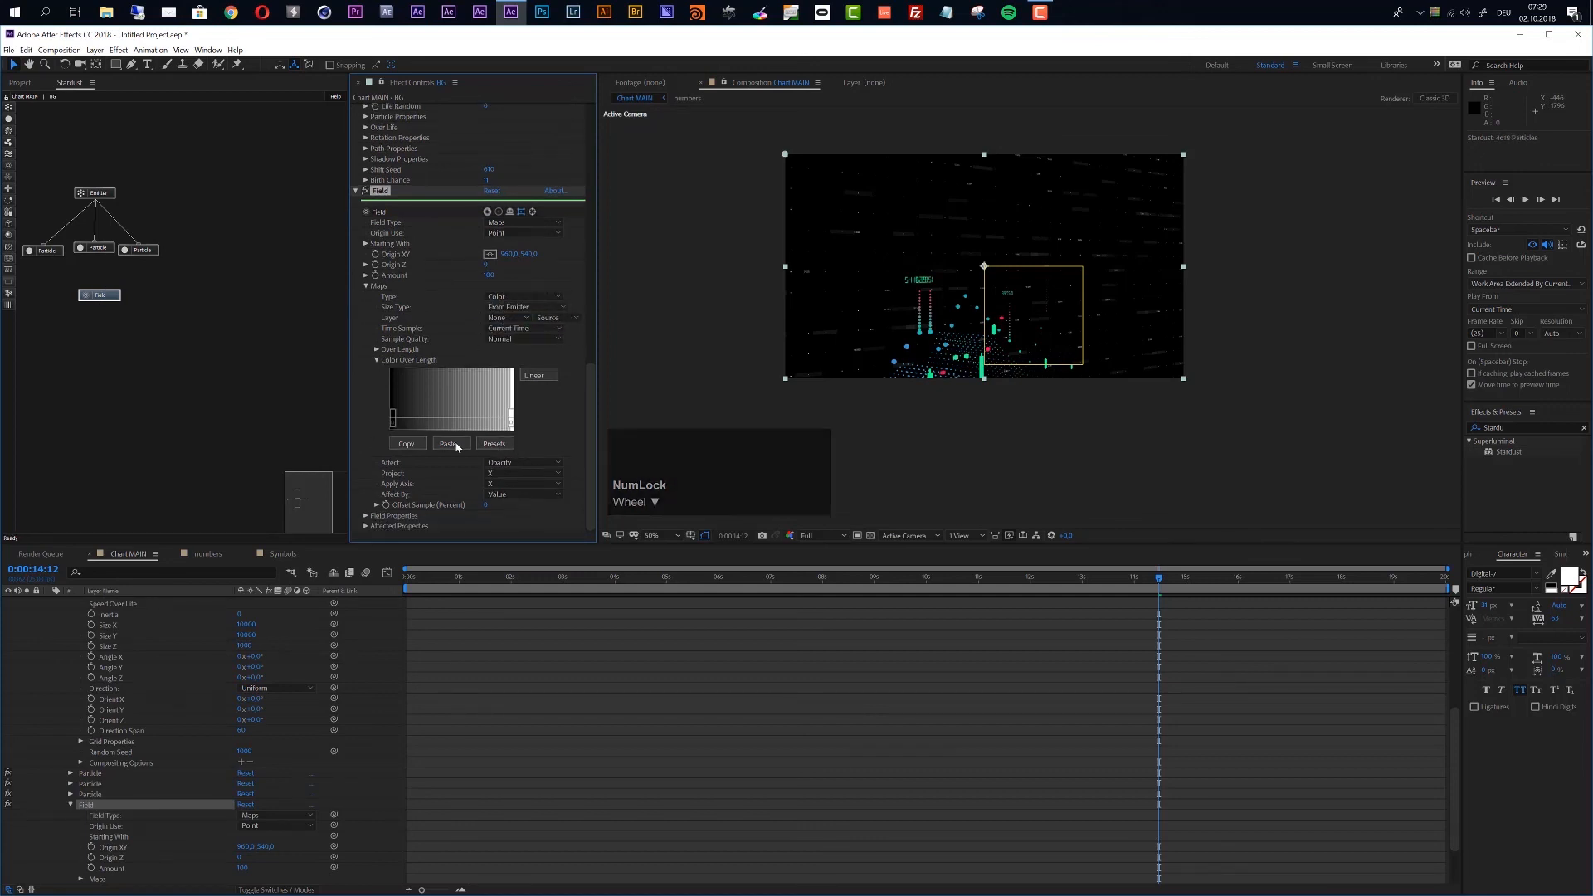
pyautogui.click(494, 444)
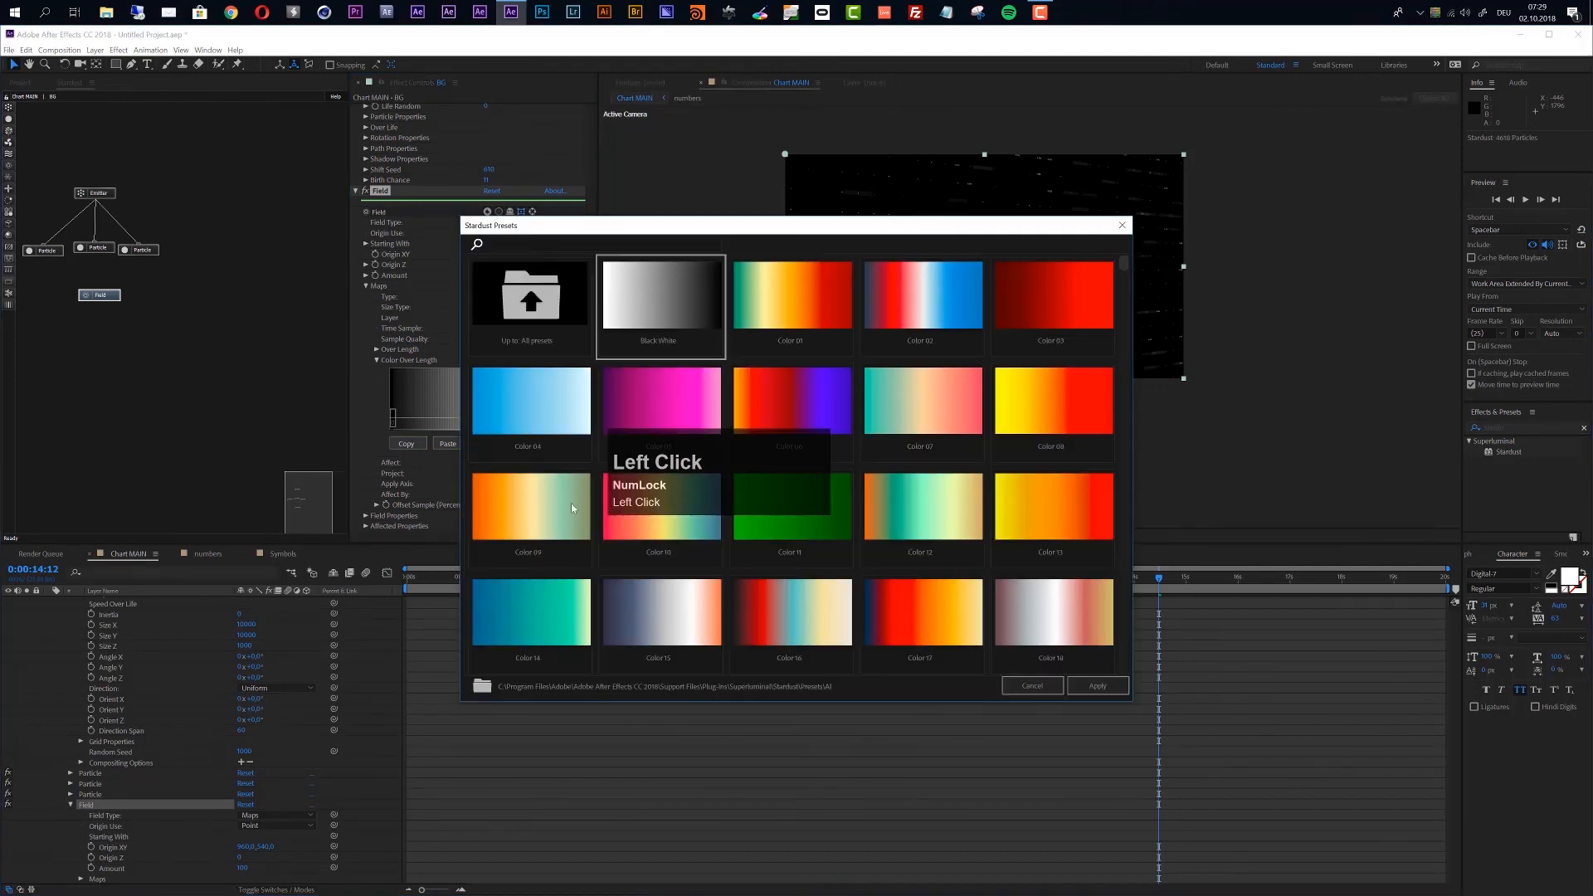
pyautogui.click(549, 600)
pyautogui.click(1097, 686)
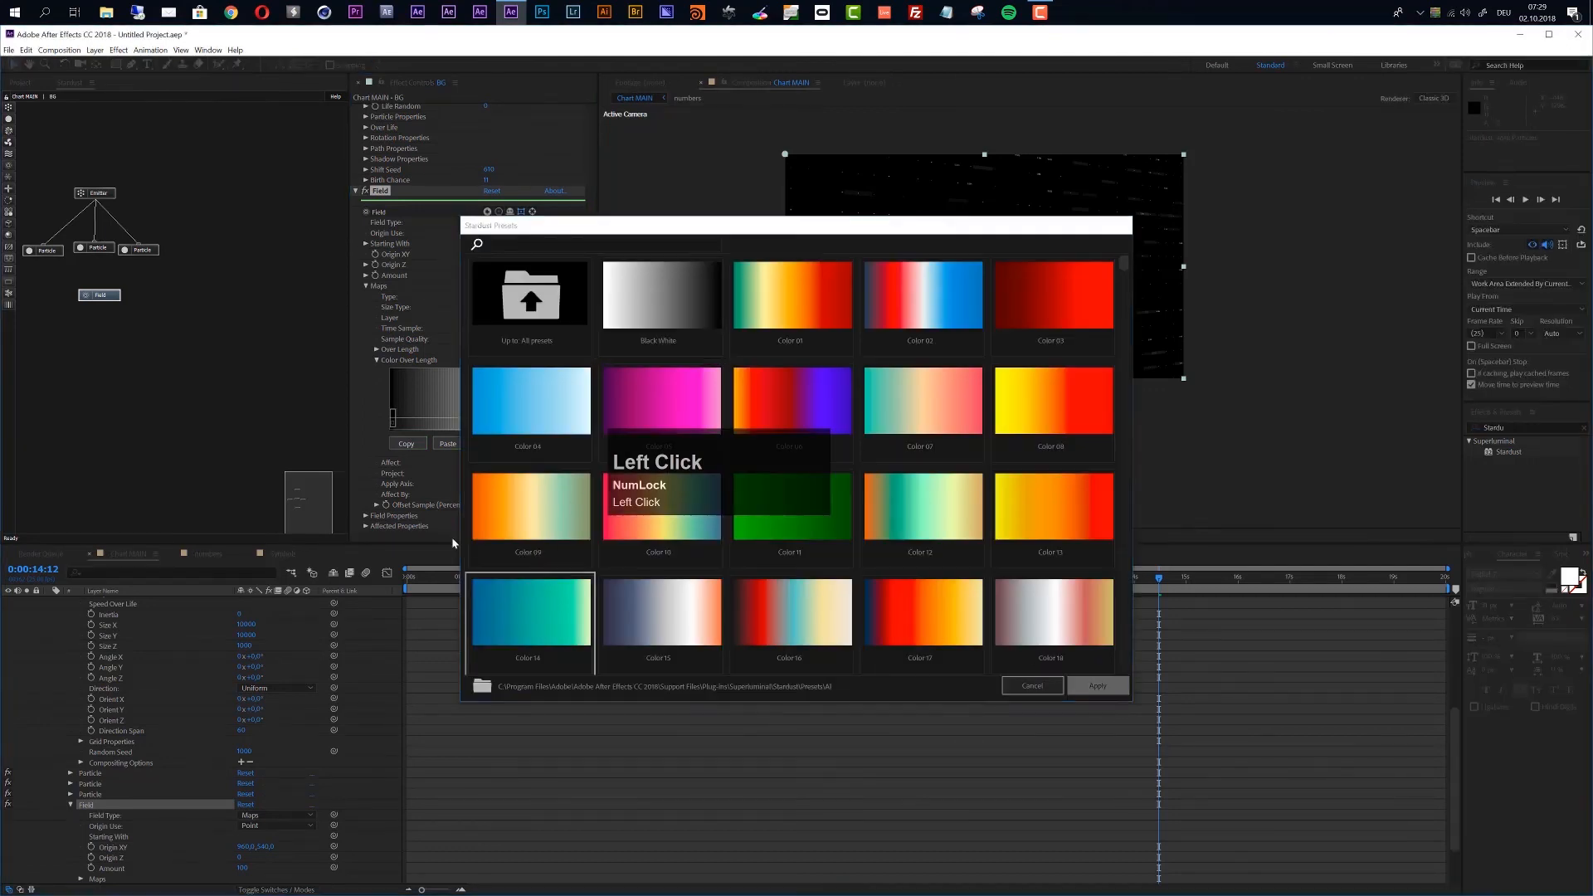
# Step: Set the BG field map's Affect option to Color so the gradient tints the background particles
pyautogui.click(523, 463)
pyautogui.click(524, 487)
pyautogui.click(525, 463)
pyautogui.click(514, 501)
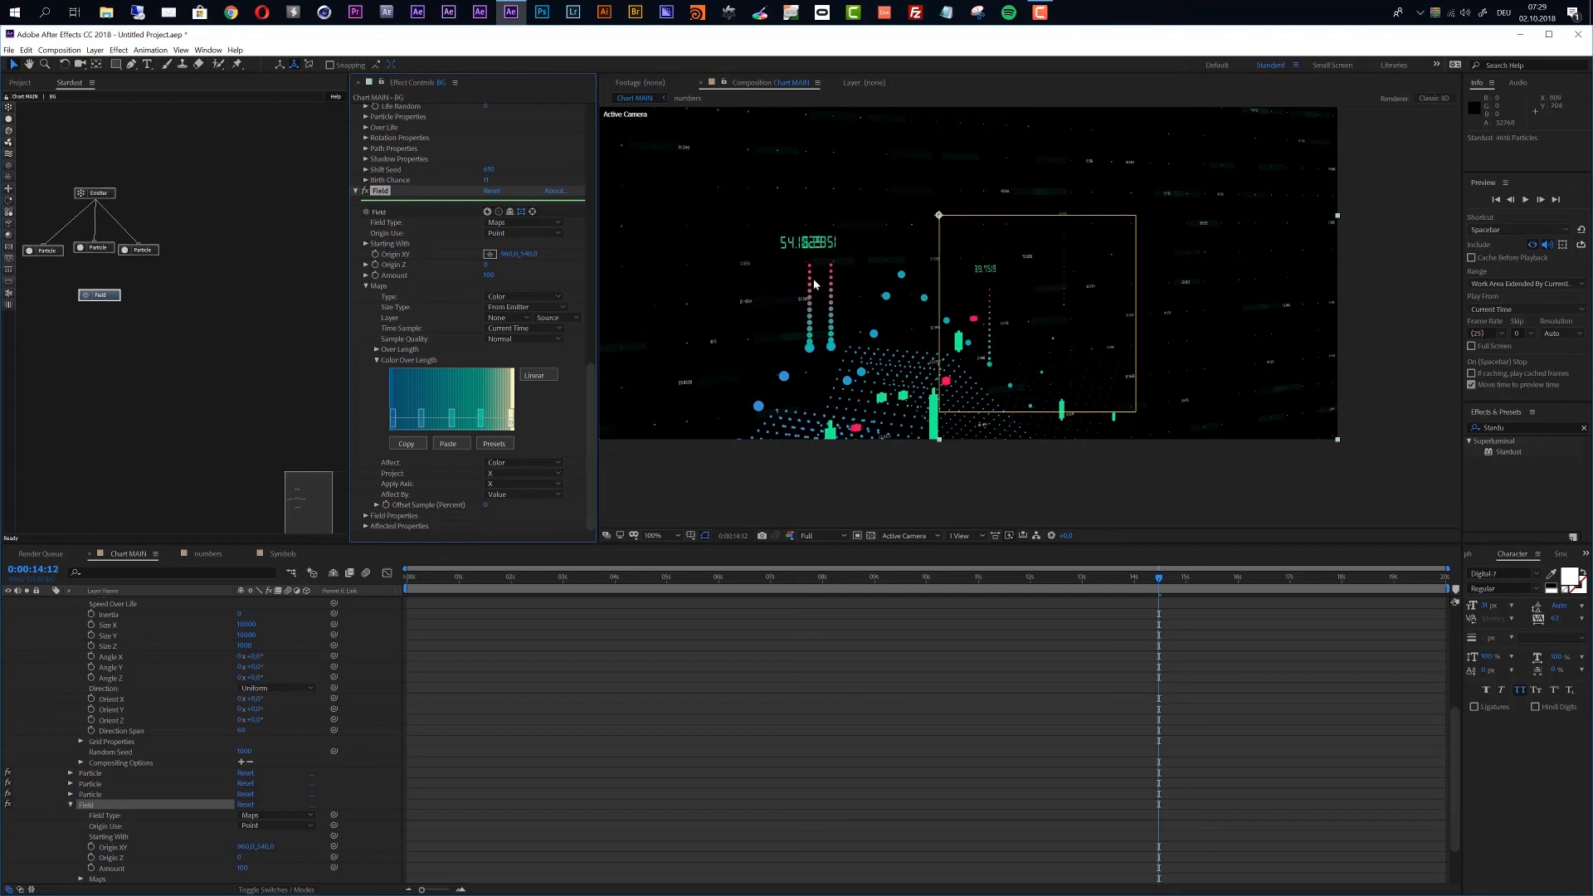
# Step: Select the BG layer's numbers-textured Particle node and change its Texture Color Use option from Default
pyautogui.click(144, 251)
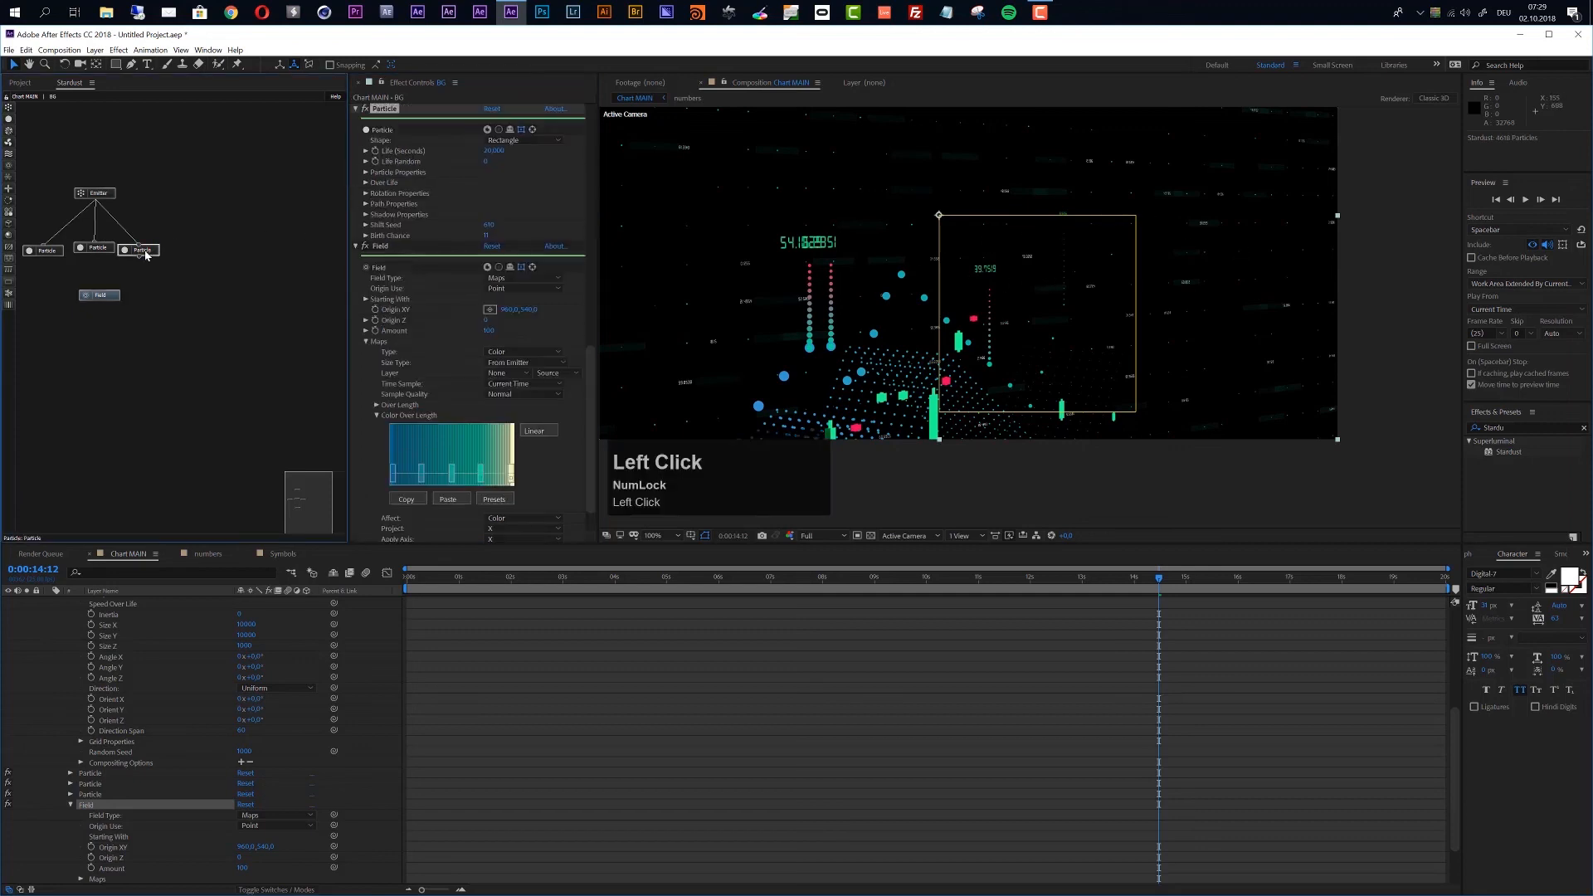
pyautogui.click(101, 252)
pyautogui.click(59, 252)
pyautogui.click(98, 248)
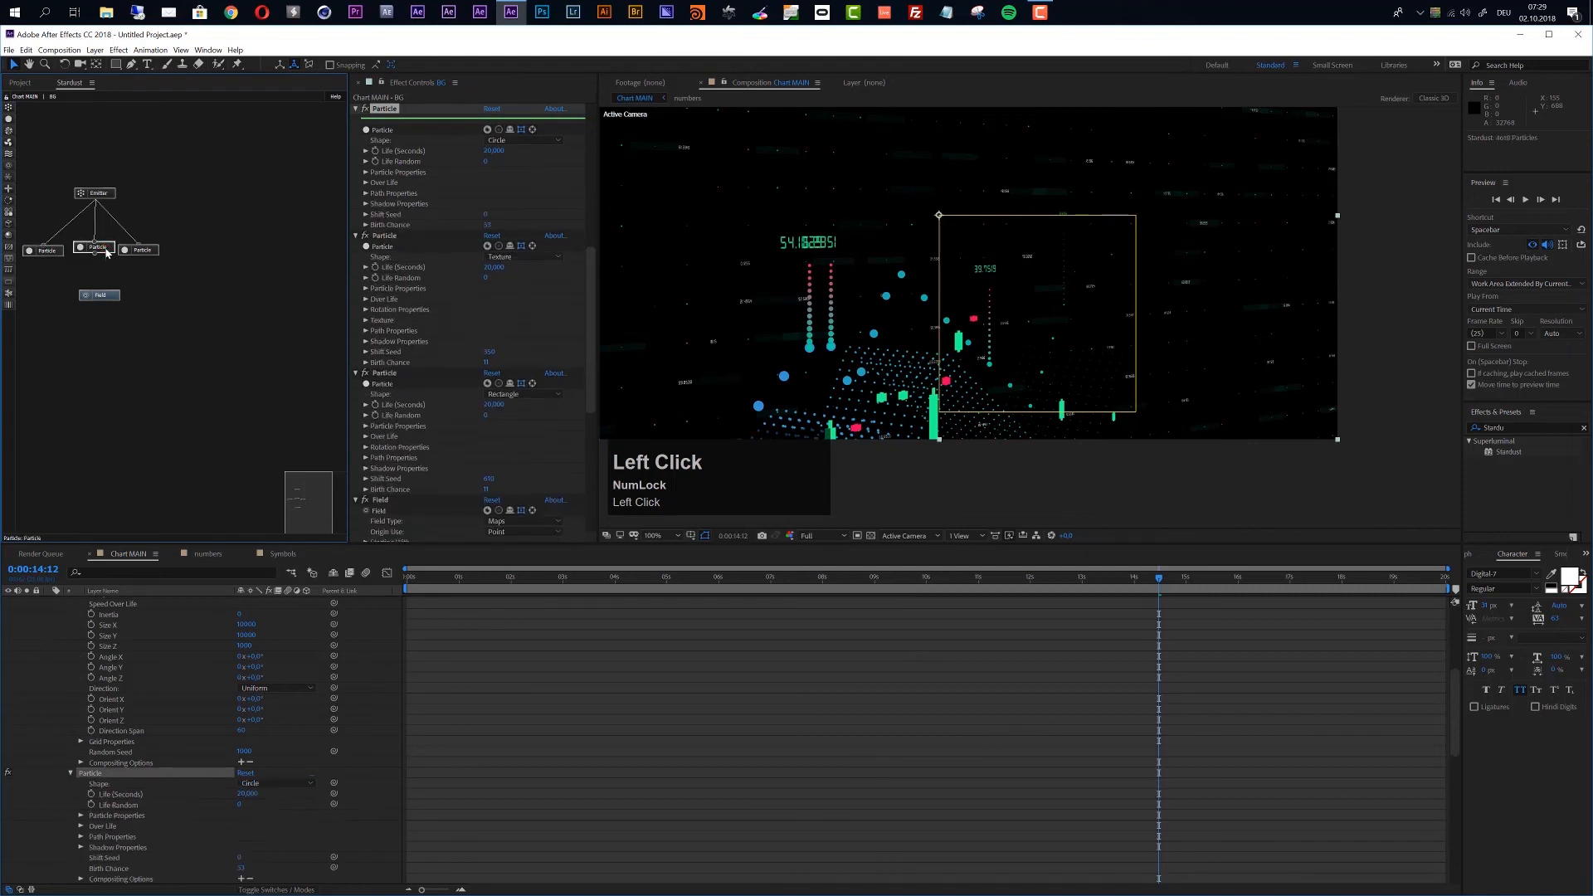
pyautogui.click(366, 321)
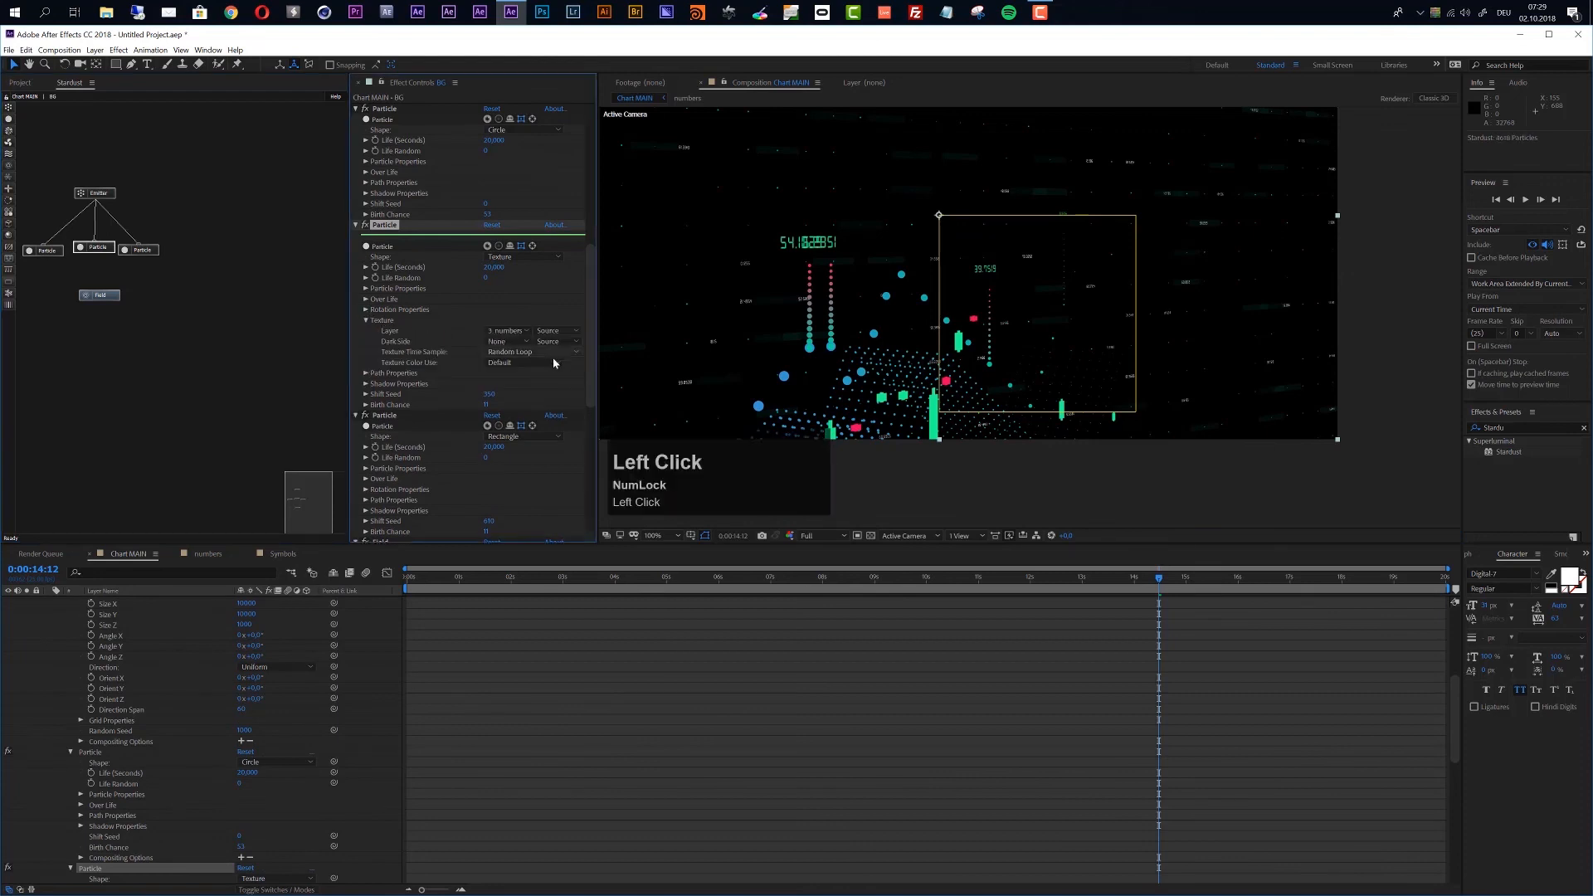
pyautogui.click(532, 362)
pyautogui.click(521, 388)
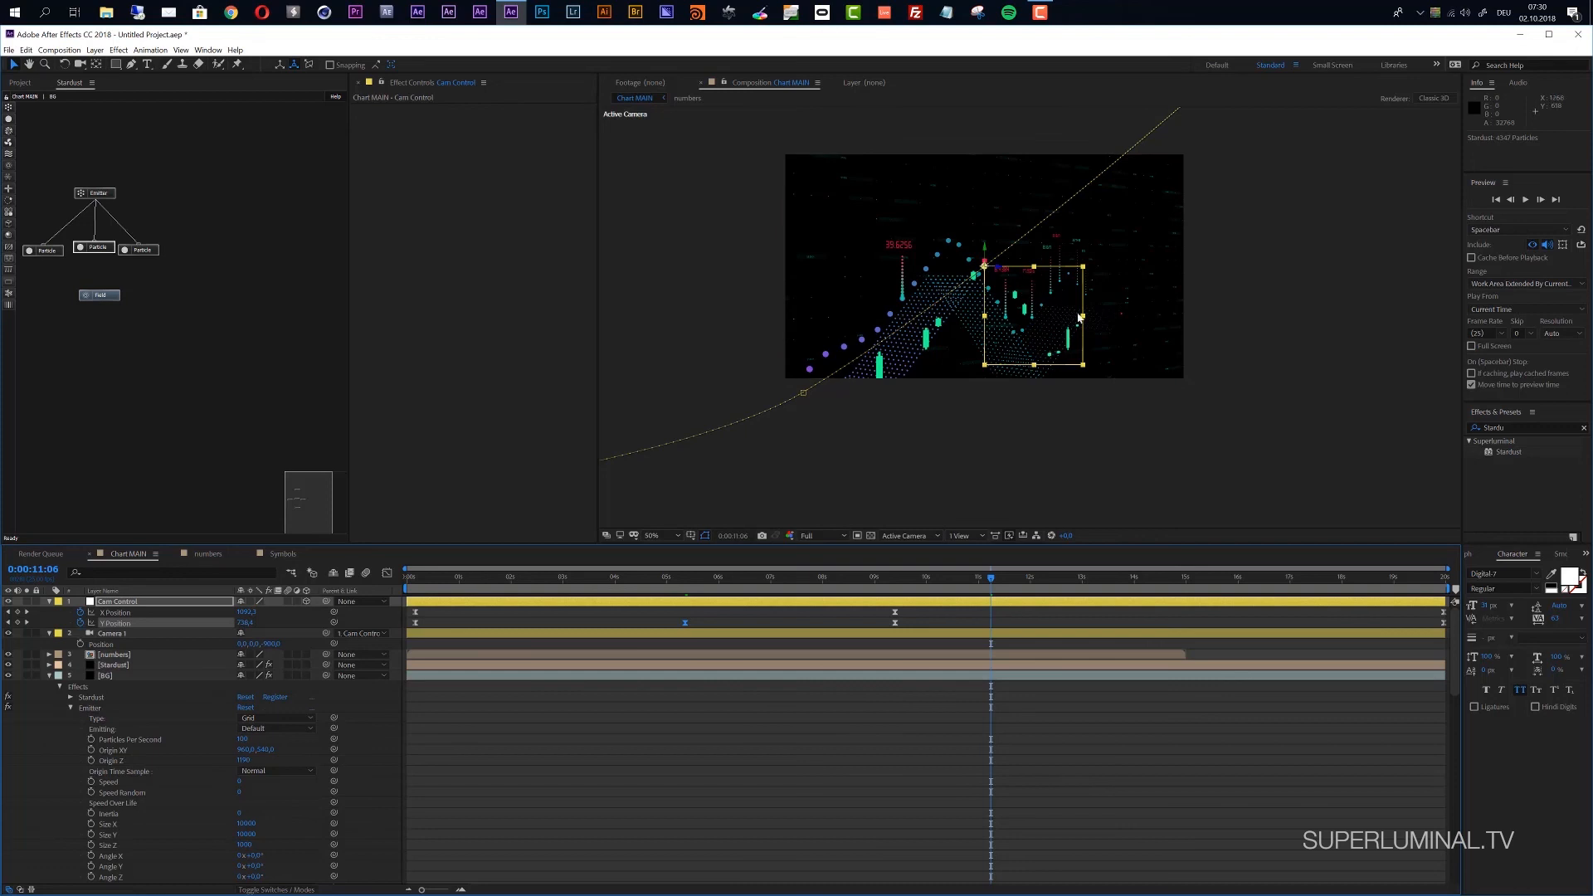
# Step: Set the composition preview resolution to Half and play the camera animation
pyautogui.click(821, 540)
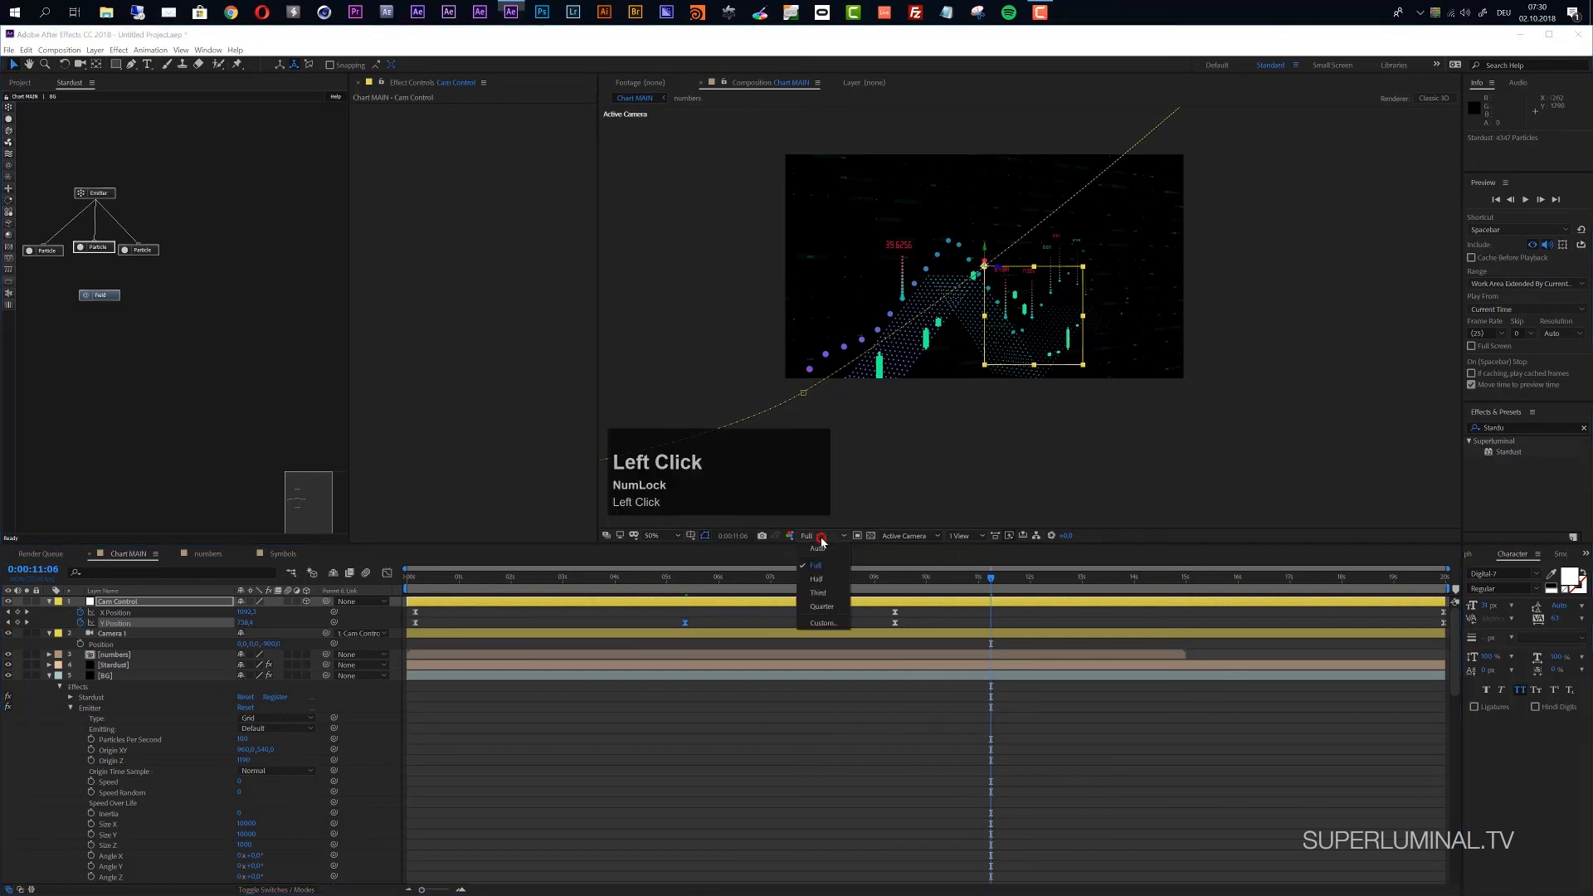
pyautogui.click(817, 580)
pyautogui.press('space')
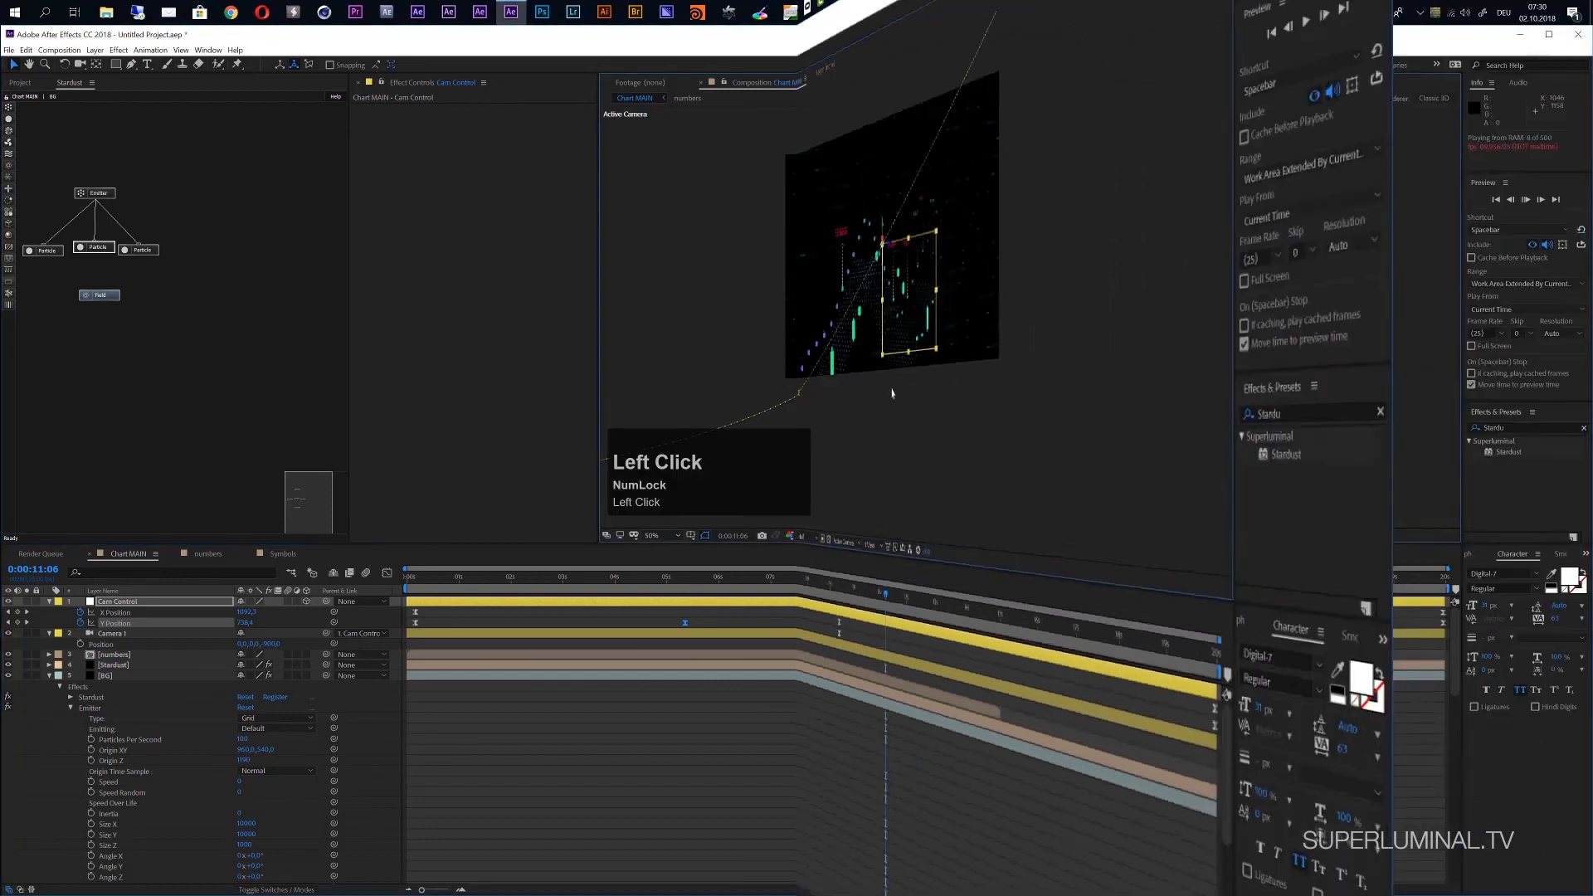